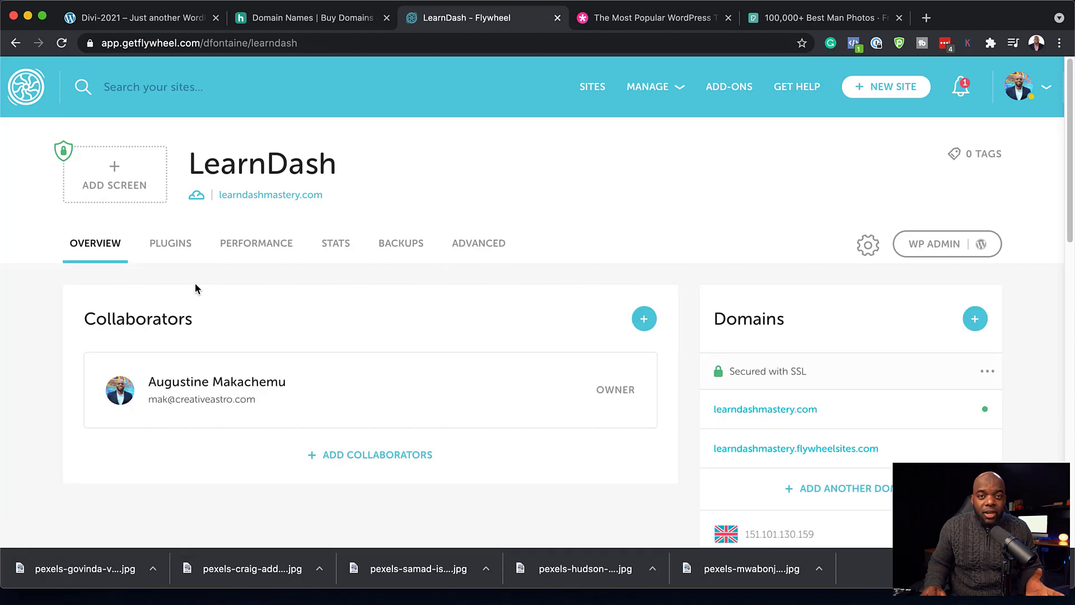
# - Start a new Flywheel site and choose Create a Demo Site, since the plan is full
pyautogui.click(885, 88)
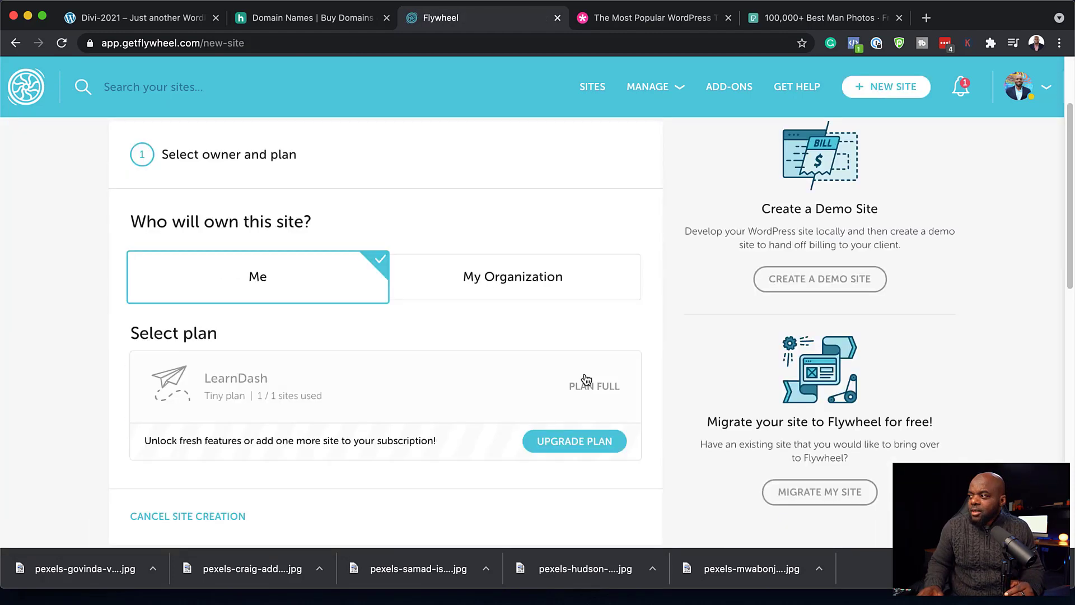
pyautogui.scroll(-2, 578, 400)
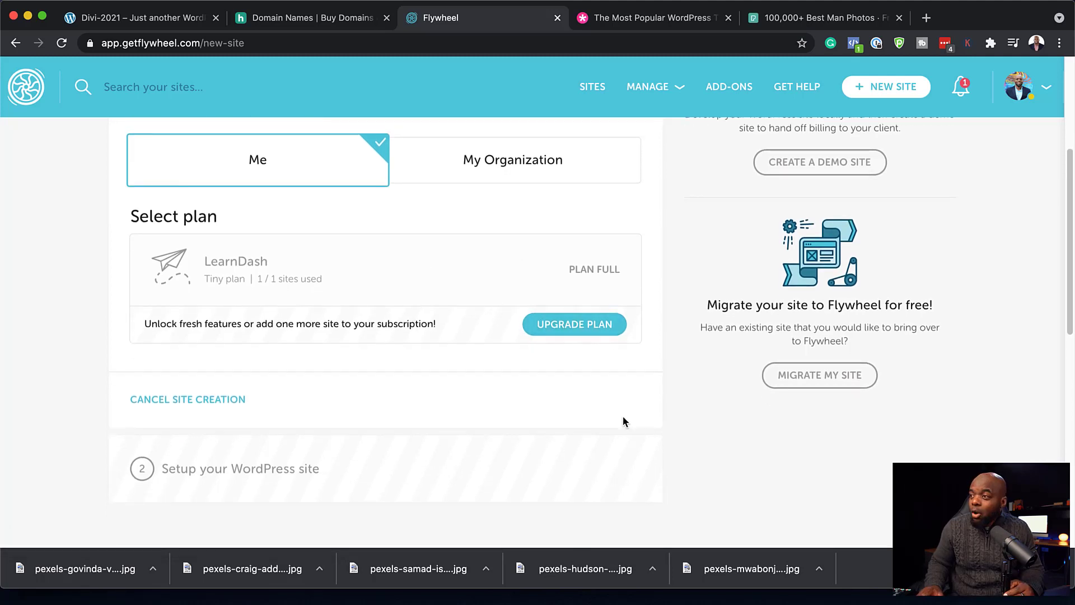
pyautogui.scroll(5, 622, 421)
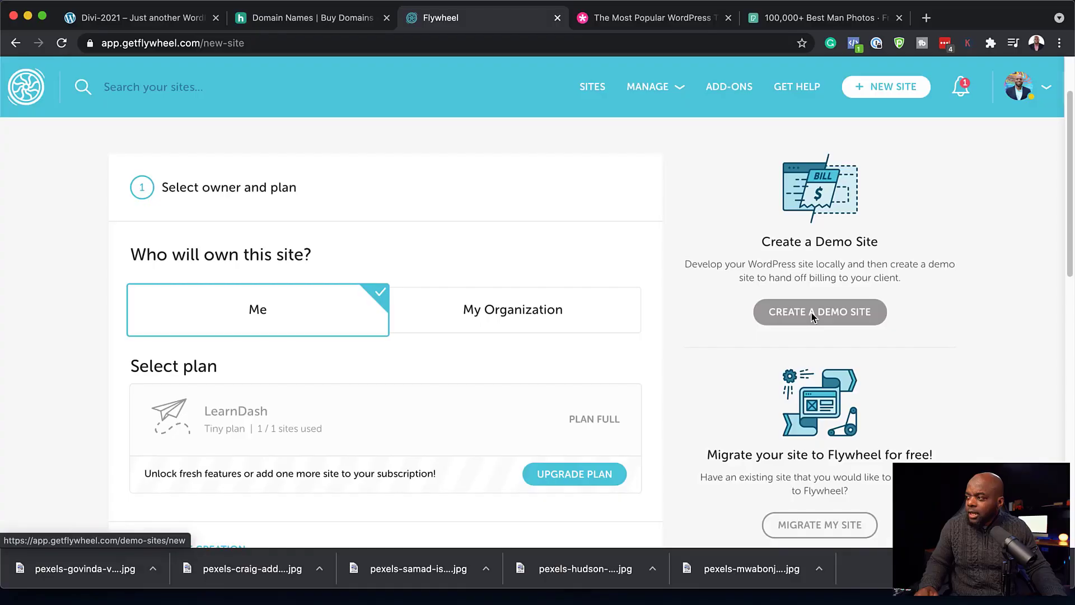
pyautogui.click(813, 317)
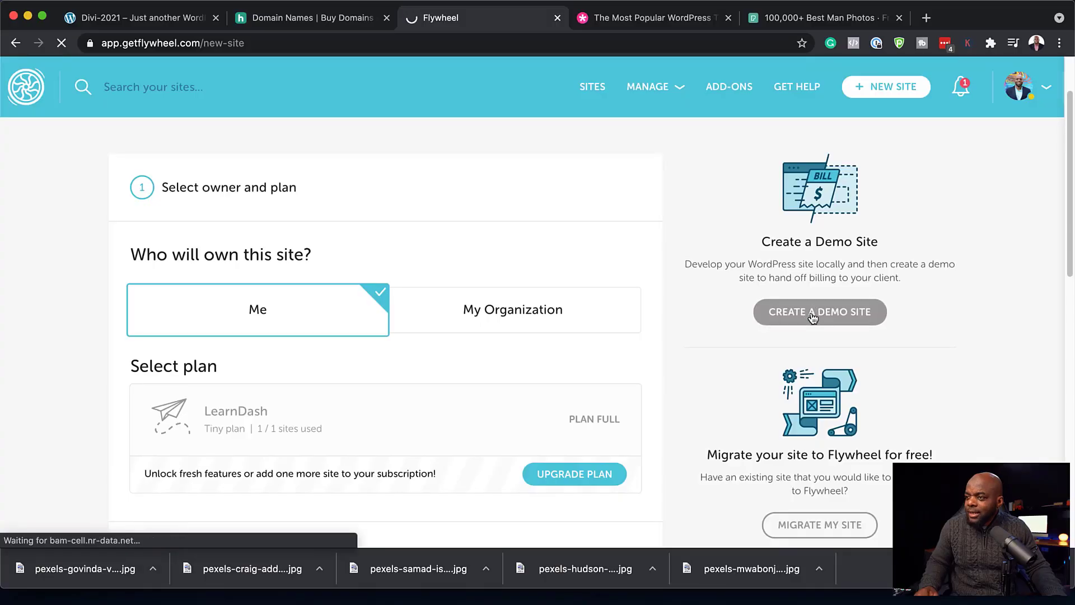
# - Fill in the demo site name, keep United States as its data center, and reach the WordPress user fields
pyautogui.scroll(-1, 684, 360)
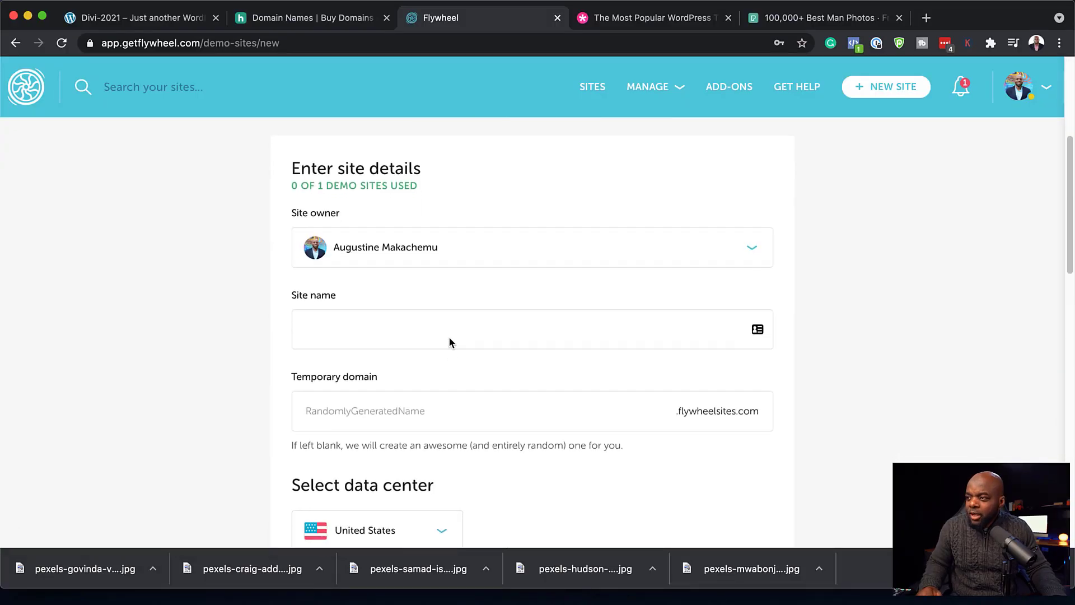
pyautogui.click(449, 336)
pyautogui.scroll(-1, 506, 388)
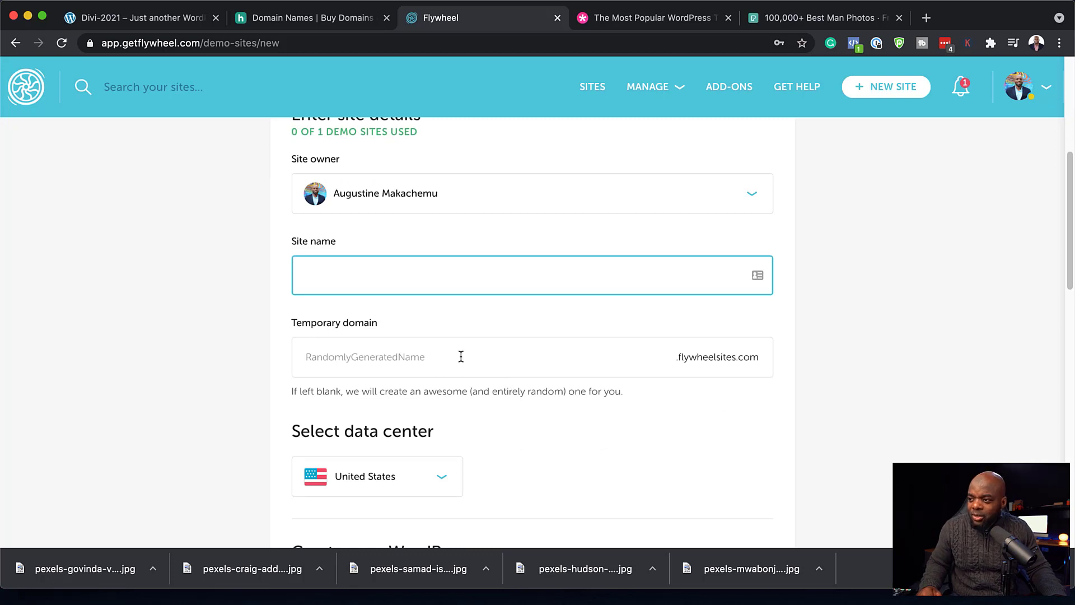
pyautogui.scroll(-5, 523, 357)
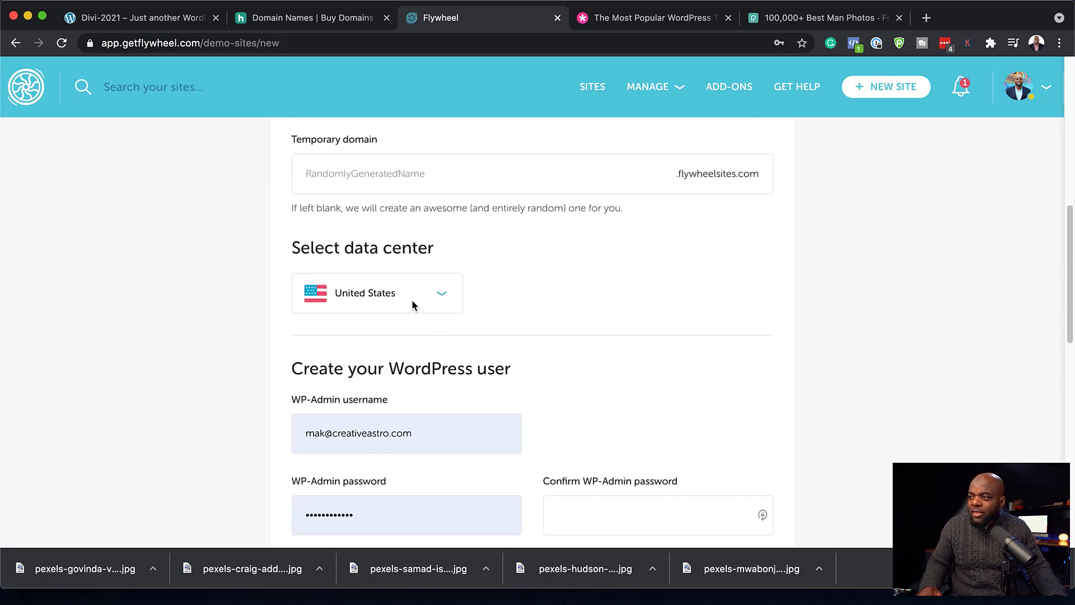
pyautogui.click(419, 298)
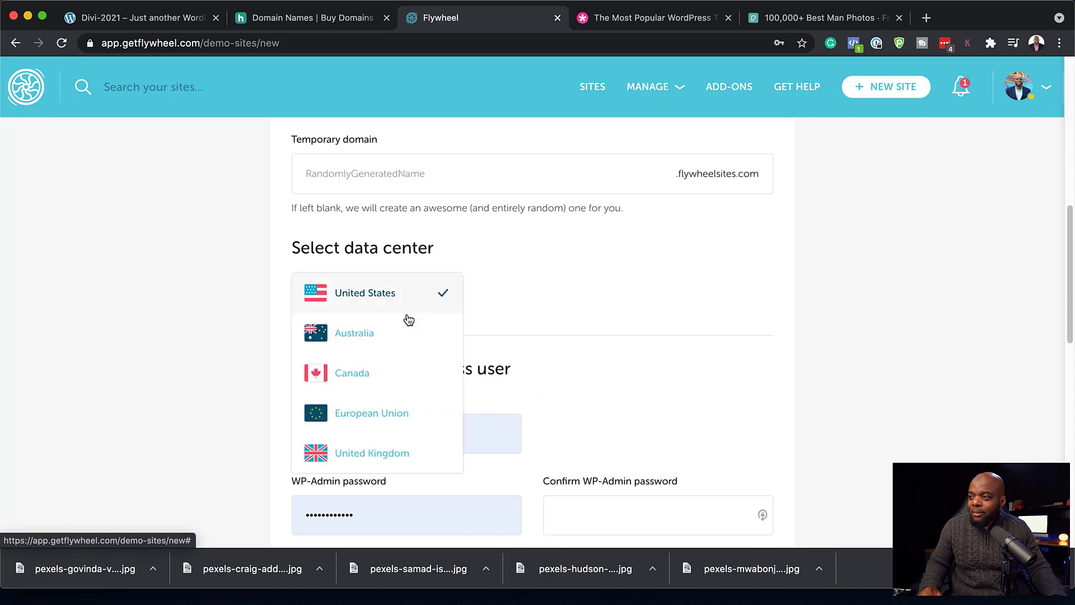
pyautogui.scroll(-1, 392, 403)
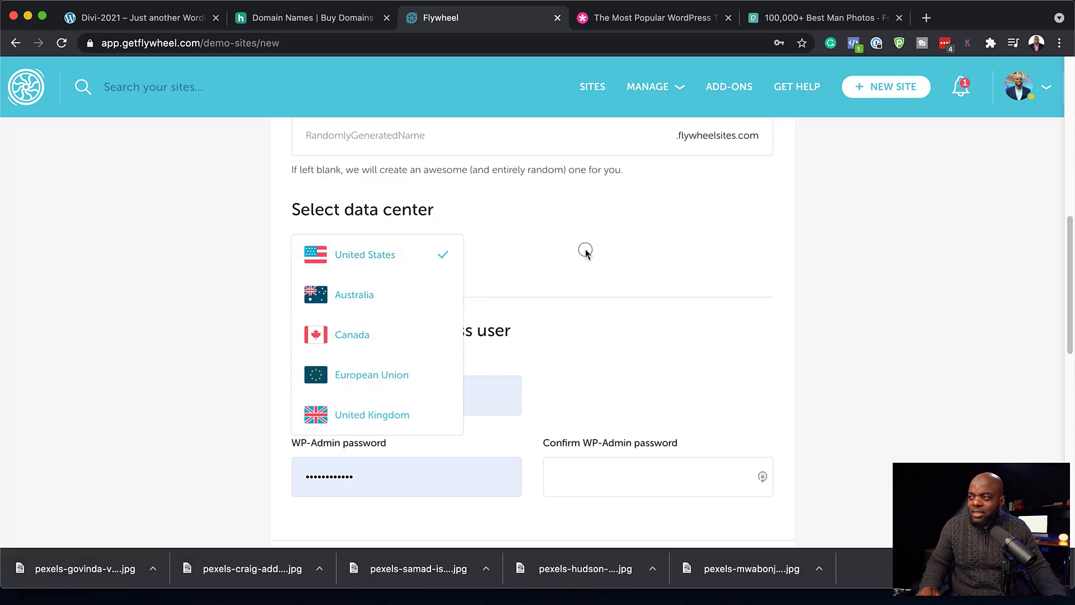
pyautogui.click(583, 251)
pyautogui.scroll(-1, 585, 406)
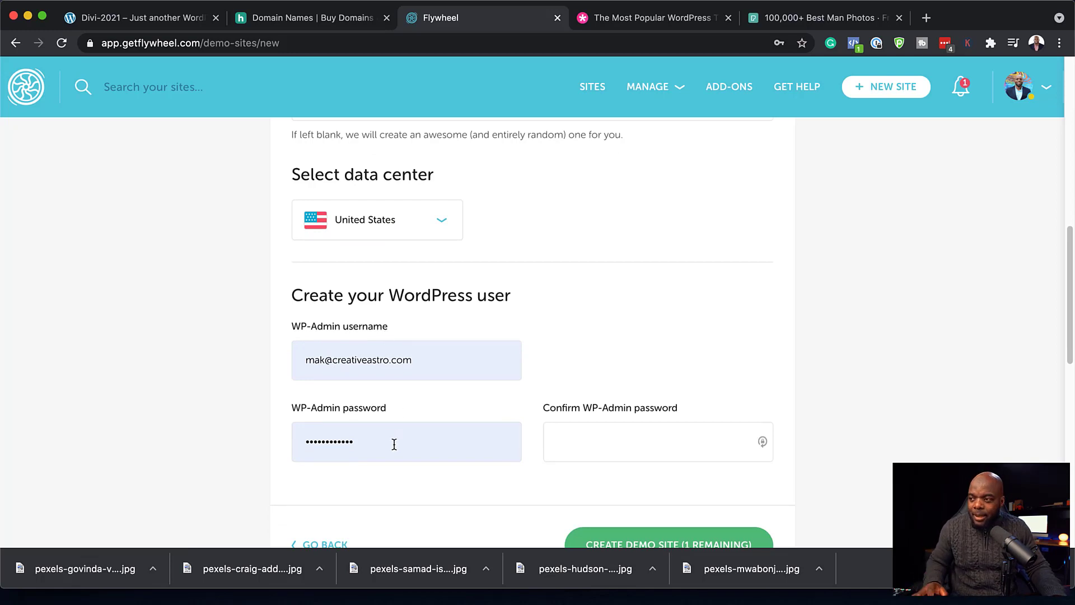
pyautogui.scroll(-2, 420, 424)
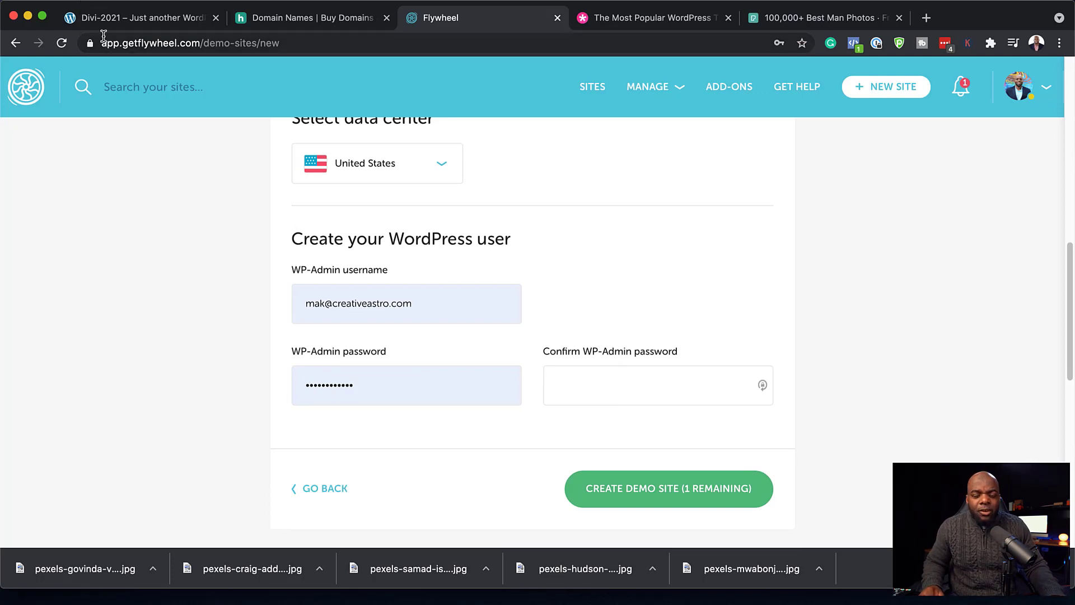
# - Log in at divi2021.local/wp-admin with the admin username and password, remembering the login and declining LastPass
pyautogui.click(117, 18)
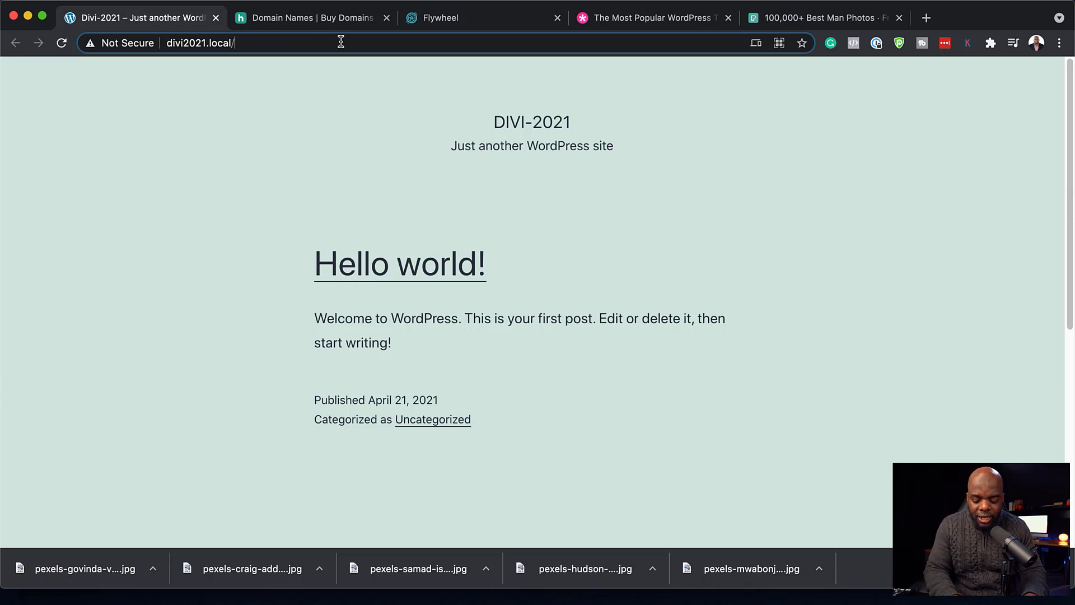
pyautogui.write('wp-')
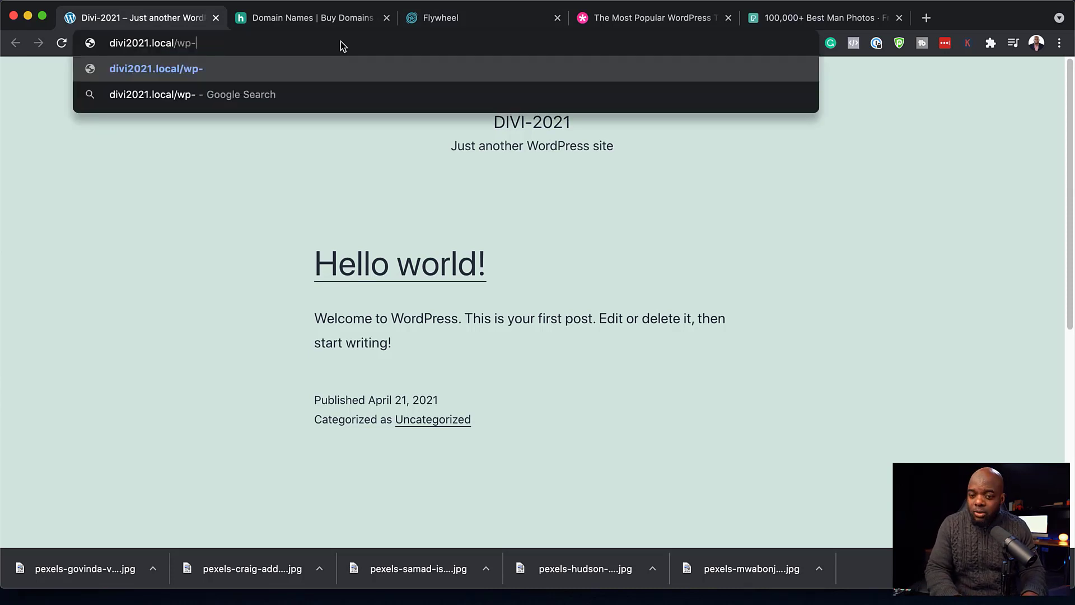
pyautogui.write('admi')
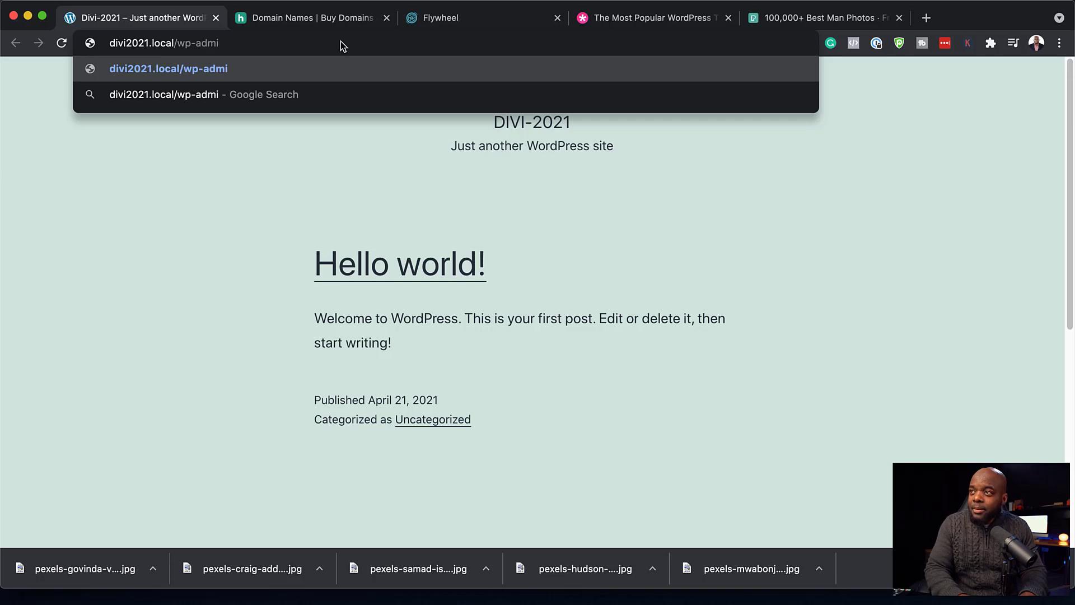
pyautogui.write('n')
pyautogui.press('Return')
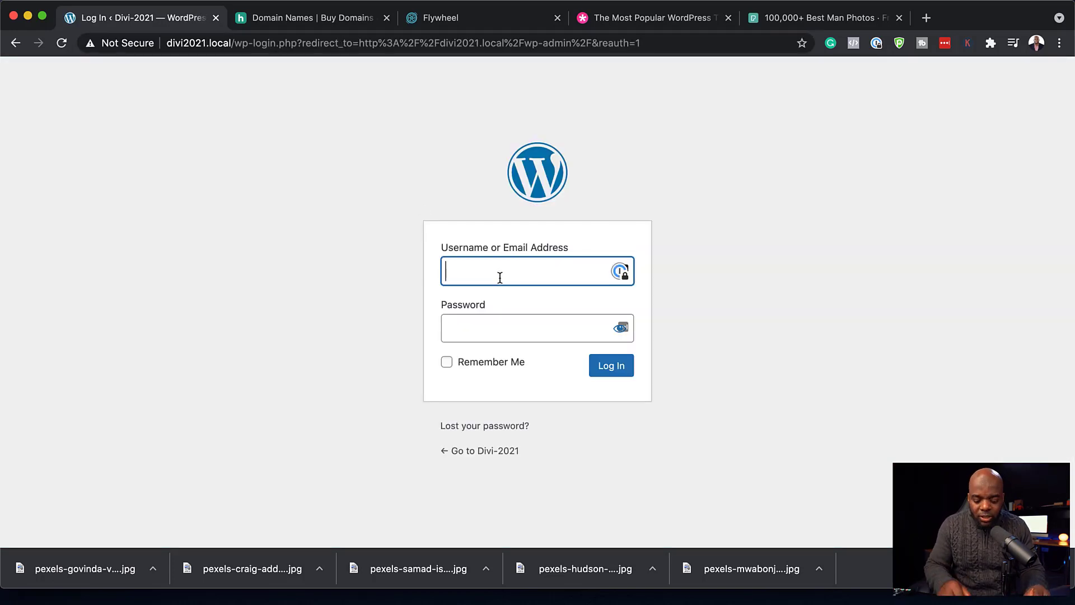
pyautogui.write('makadmin')
pyautogui.click(495, 325)
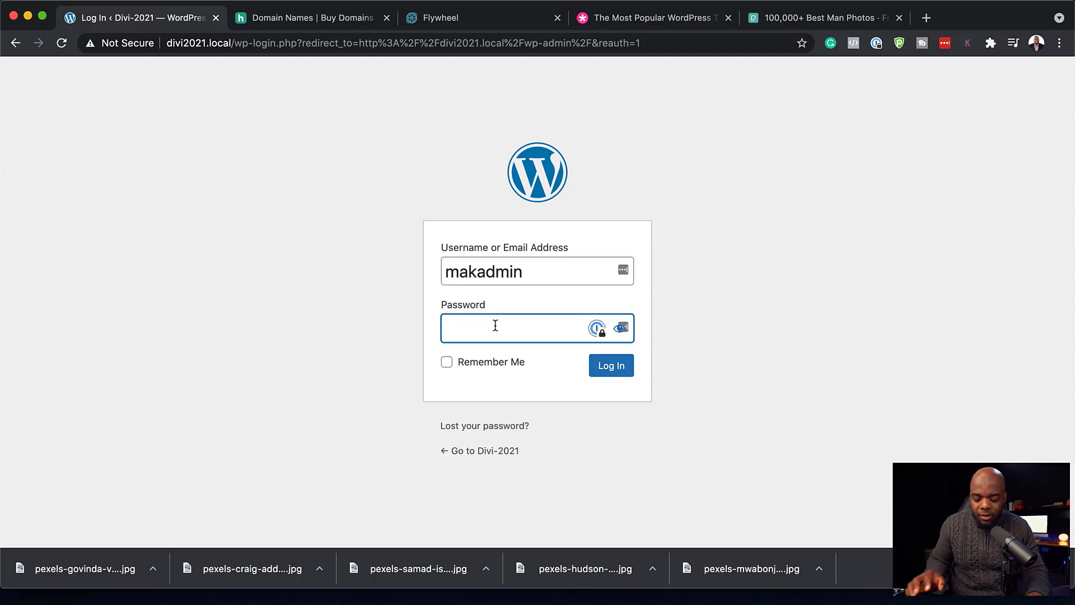
pyautogui.write('••••••••')
pyautogui.click(448, 362)
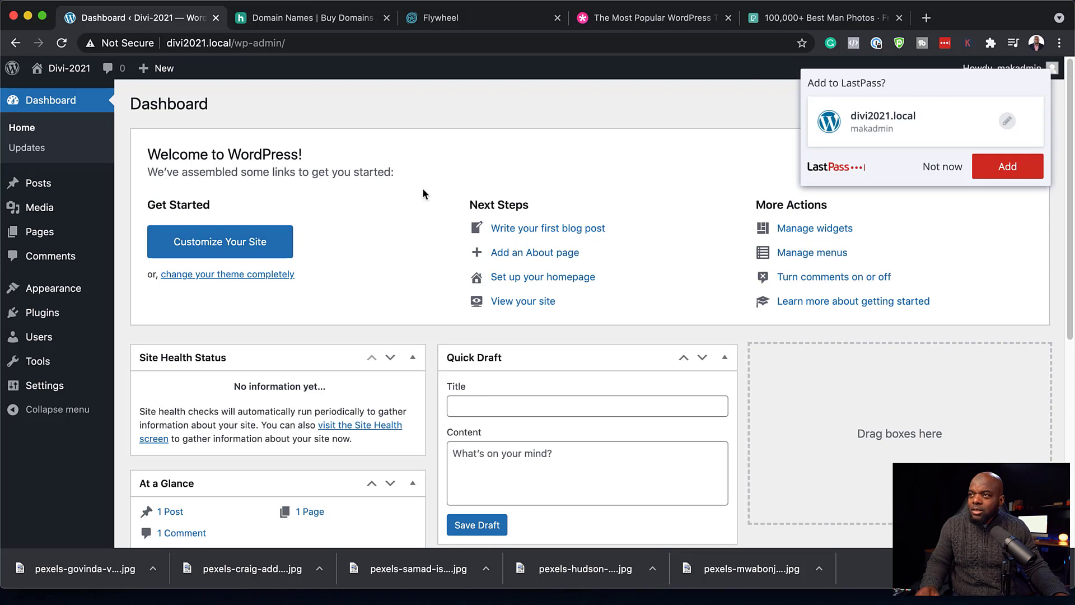
pyautogui.click(941, 168)
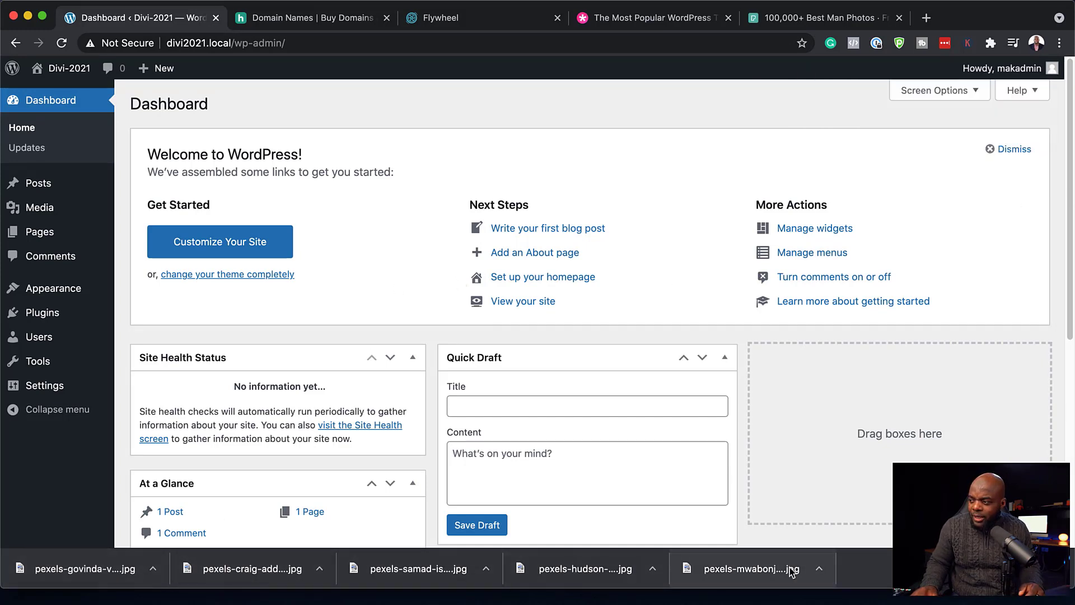
# - Replace the Pexels search for 'man' with a search for credit card photos
pyautogui.click(777, 22)
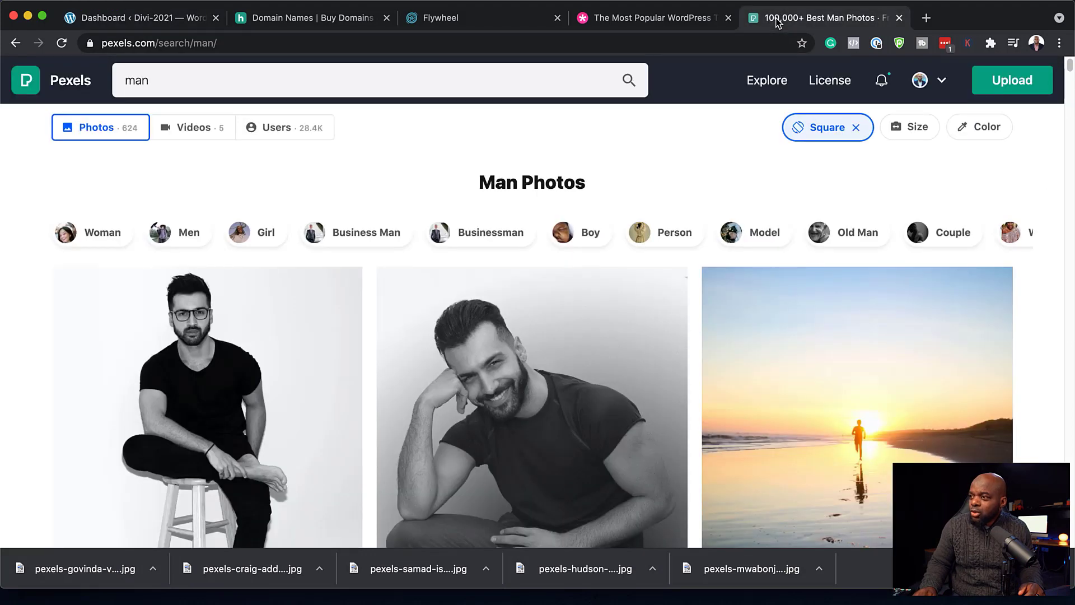
pyautogui.click(200, 78)
pyautogui.doubleClick(199, 80)
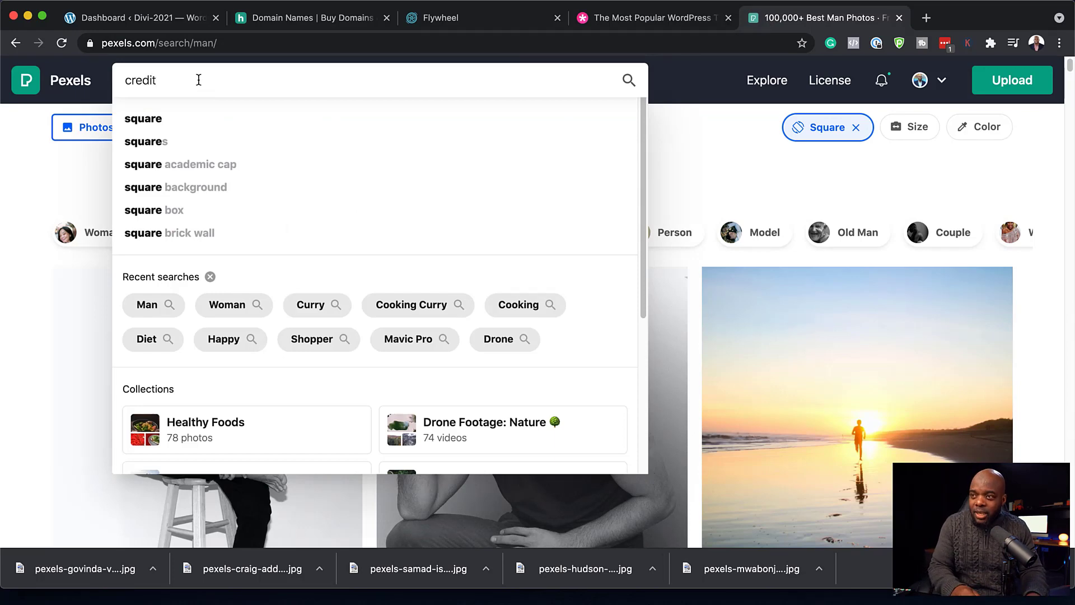
pyautogui.press('Return')
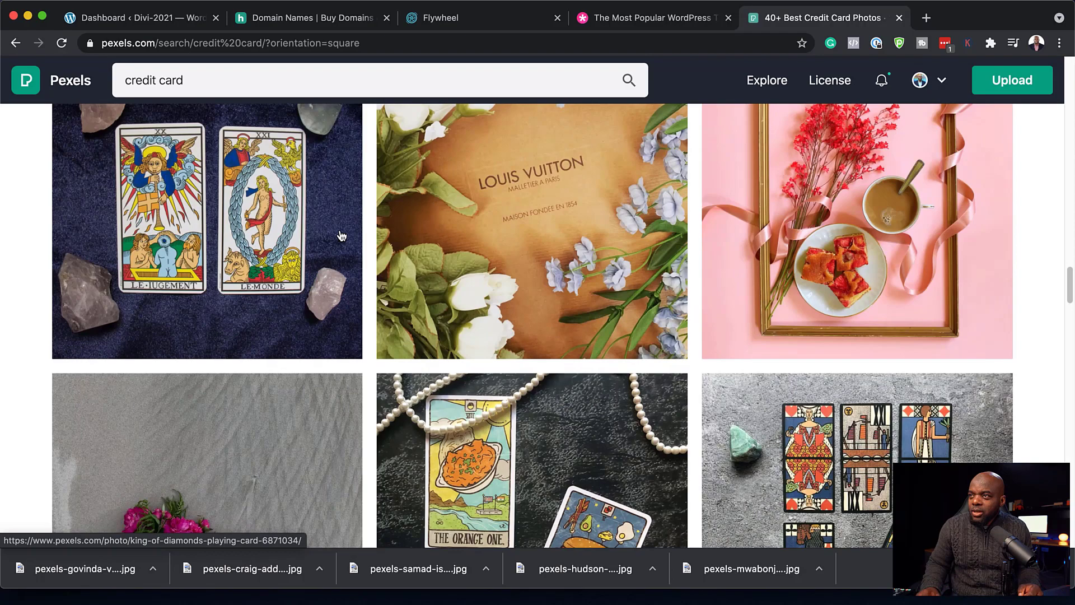
pyautogui.scroll(17, 436, 302)
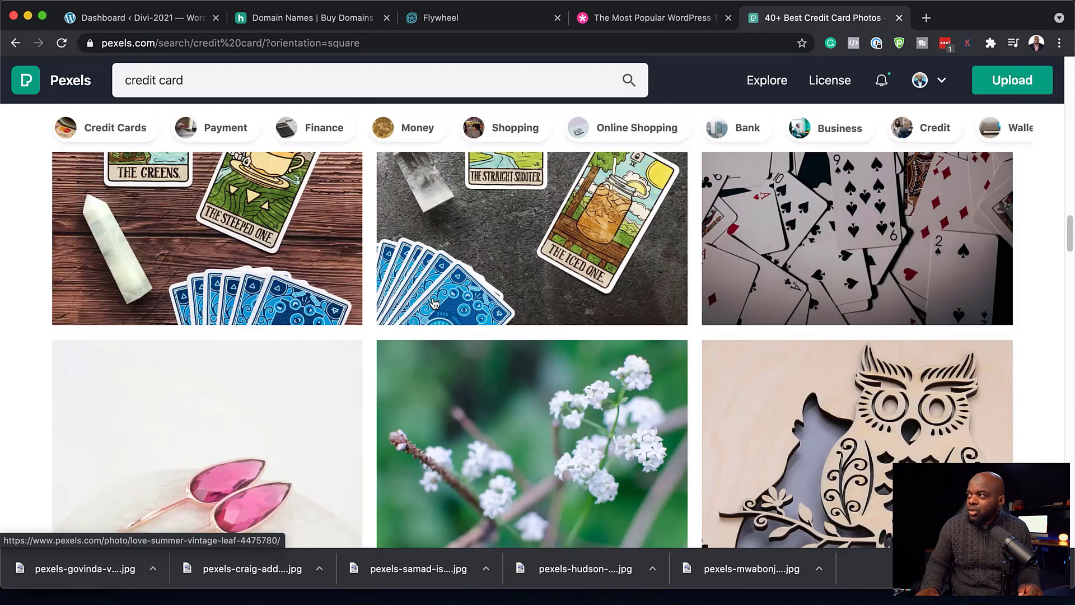
pyautogui.scroll(10, 436, 302)
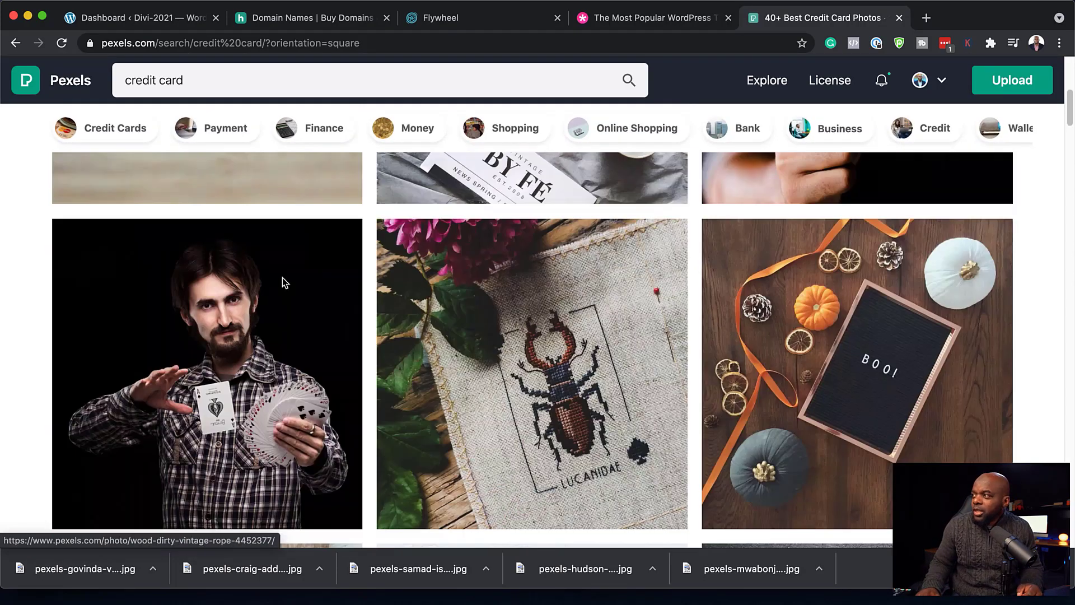
pyautogui.scroll(3, 284, 253)
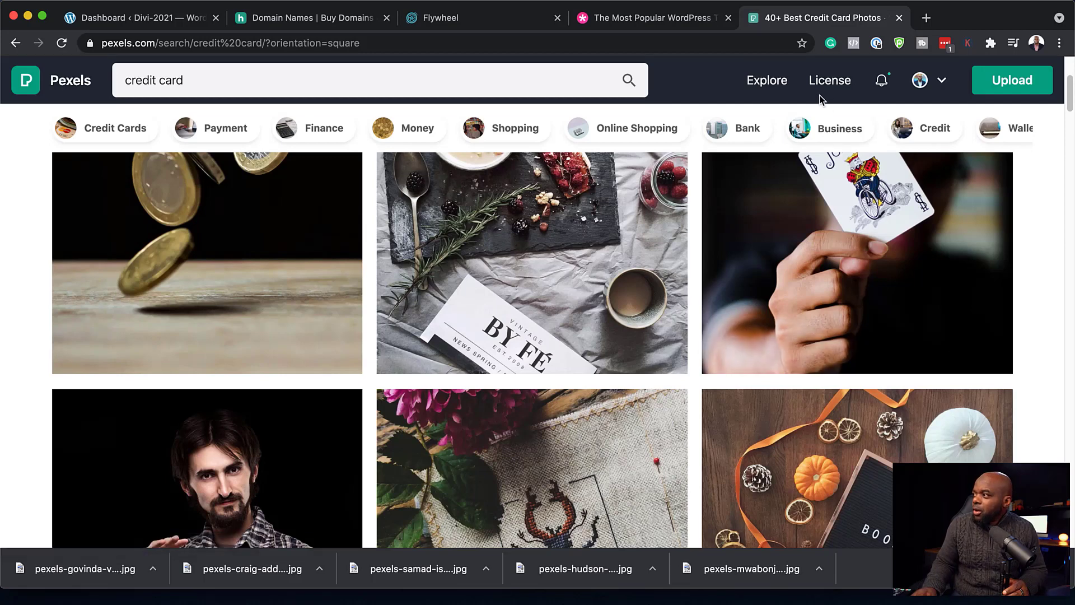
pyautogui.scroll(3, 740, 143)
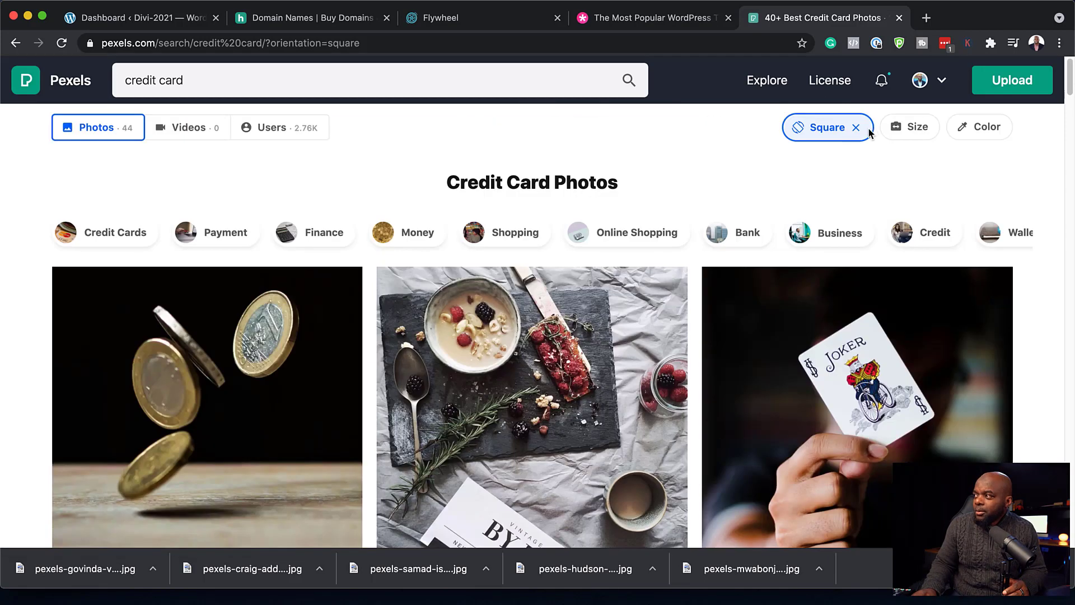
# - Filter to horizontal photos and download the one of the man holding an orange card
pyautogui.moveTo(867, 132)
pyautogui.click(822, 199)
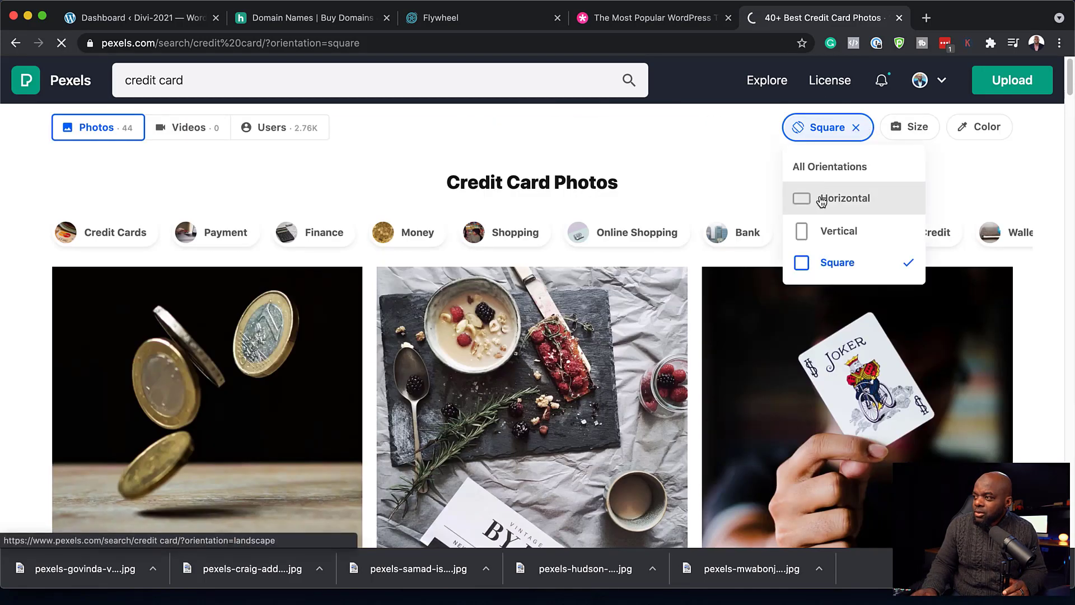
pyautogui.scroll(-2, 588, 288)
pyautogui.scroll(-3, 588, 288)
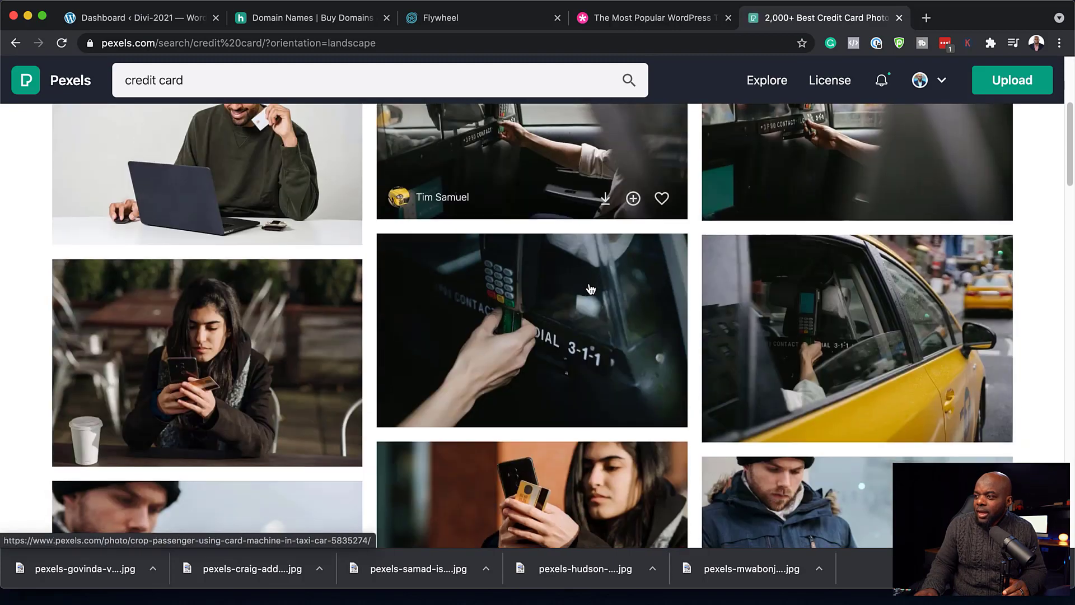
pyautogui.scroll(-5, 591, 288)
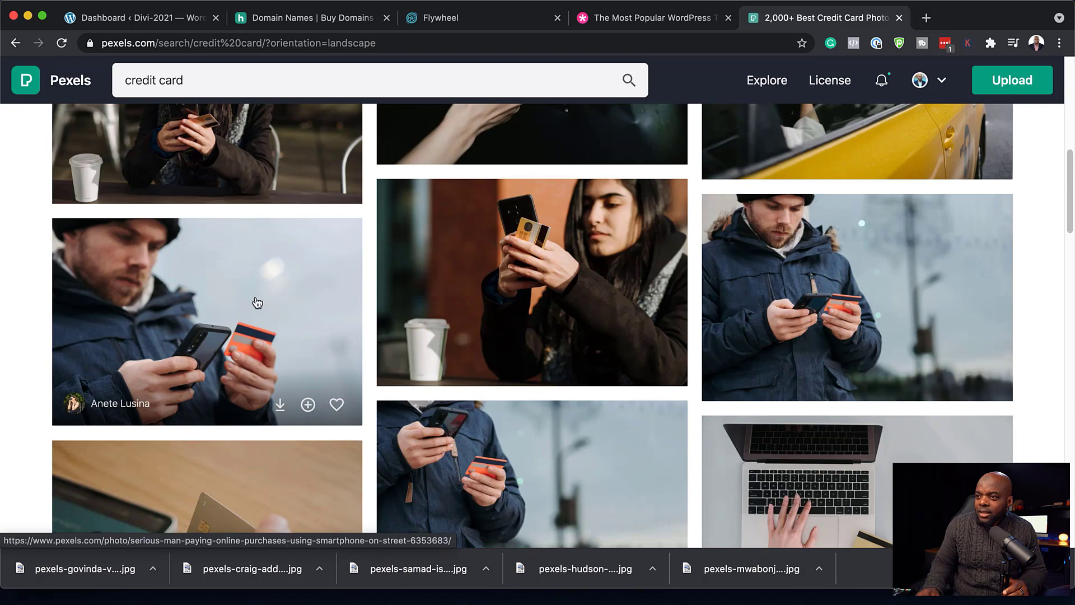
pyautogui.click(216, 302)
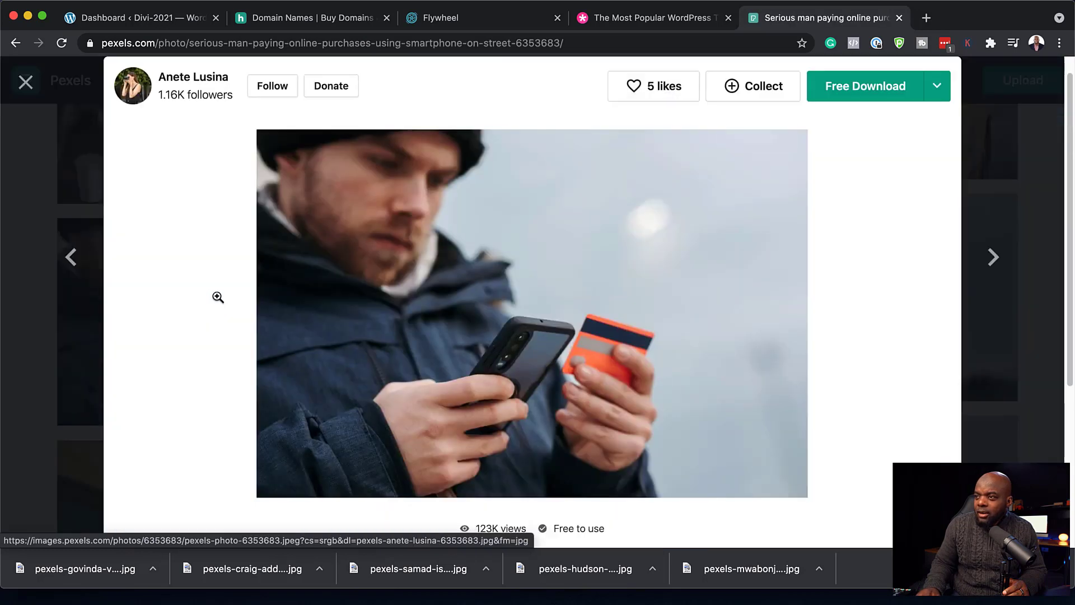
pyautogui.click(889, 88)
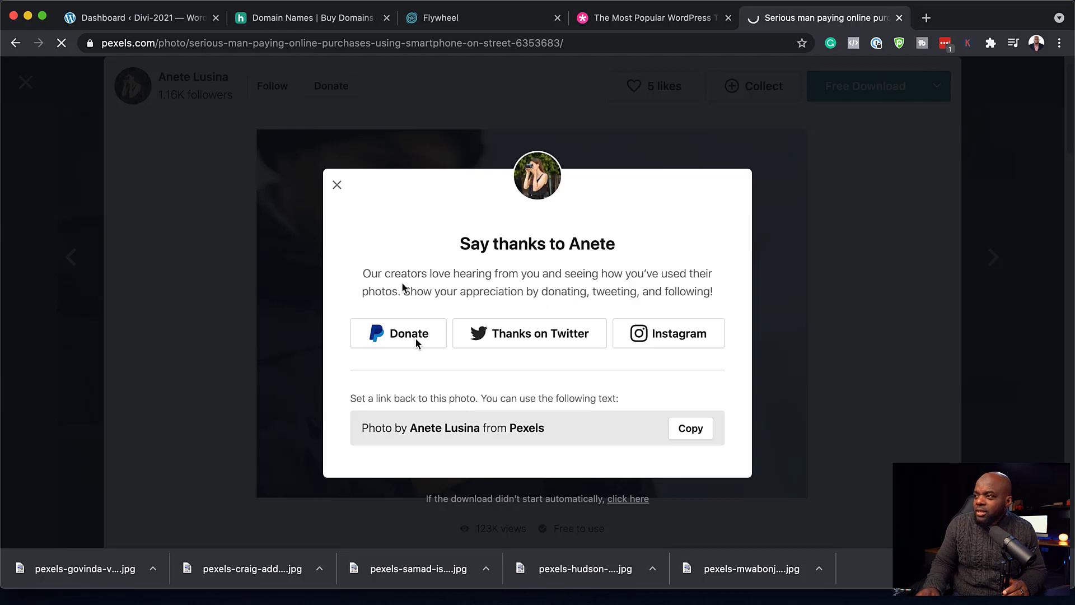
pyautogui.click(232, 212)
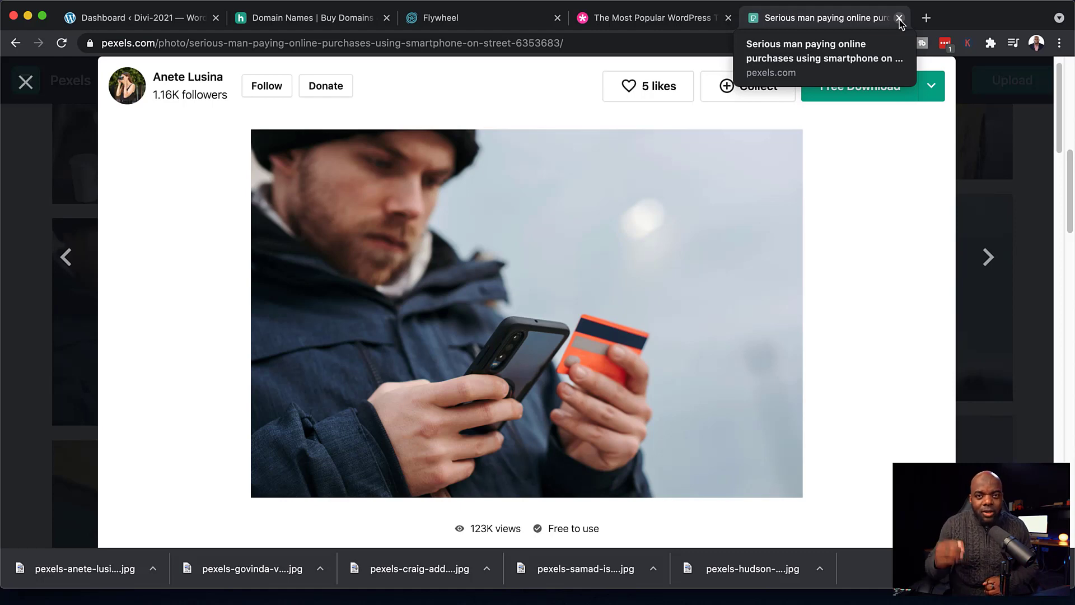
# - Close the Pexels tab and go to the Media Library's Add New upload area
pyautogui.click(899, 19)
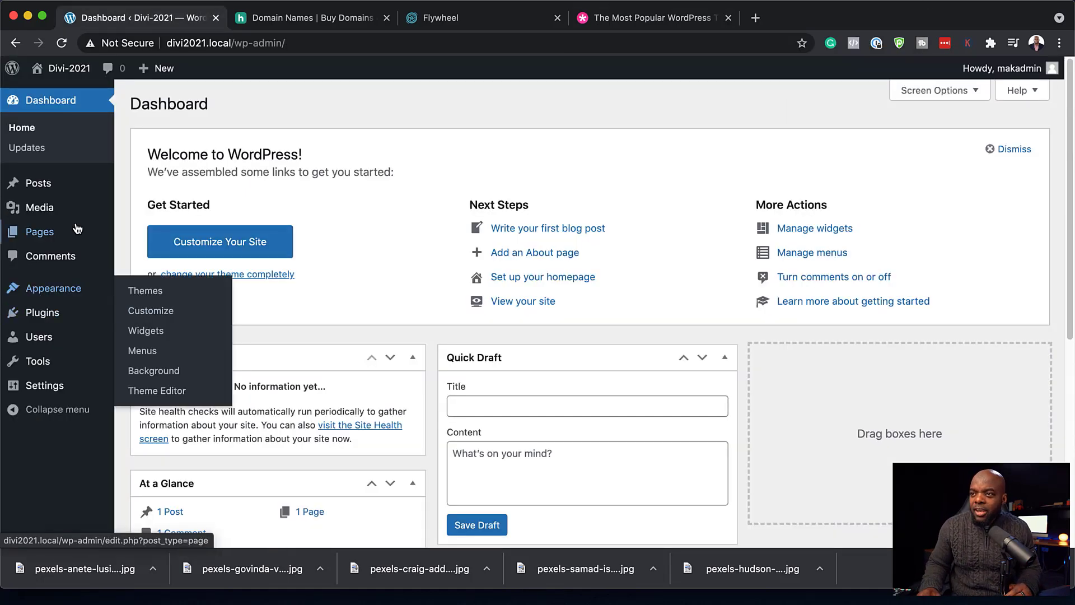
pyautogui.moveTo(75, 230)
pyautogui.moveTo(47, 215)
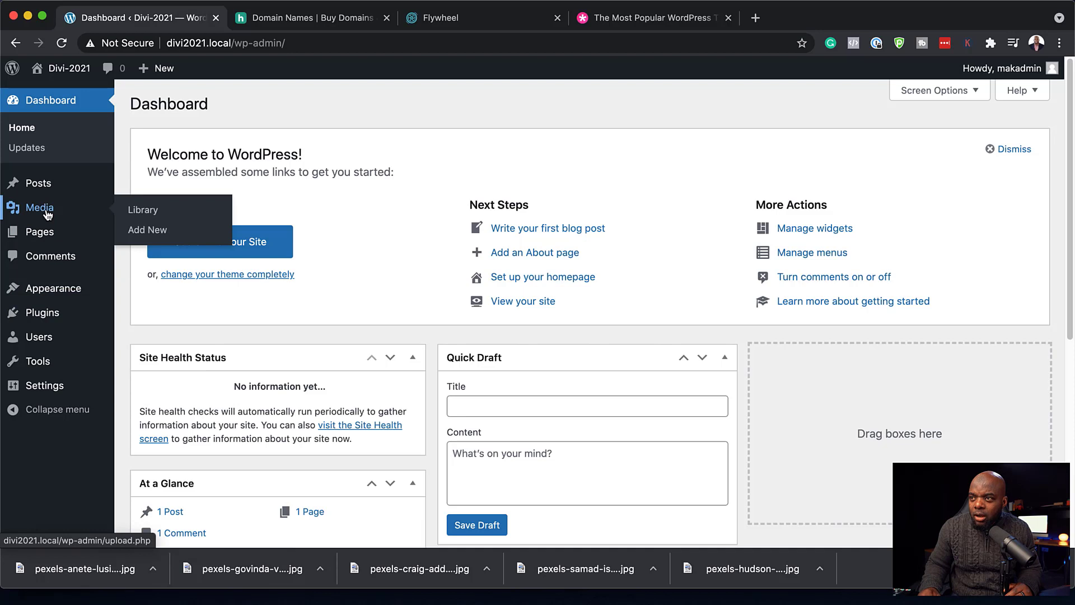
pyautogui.click(53, 210)
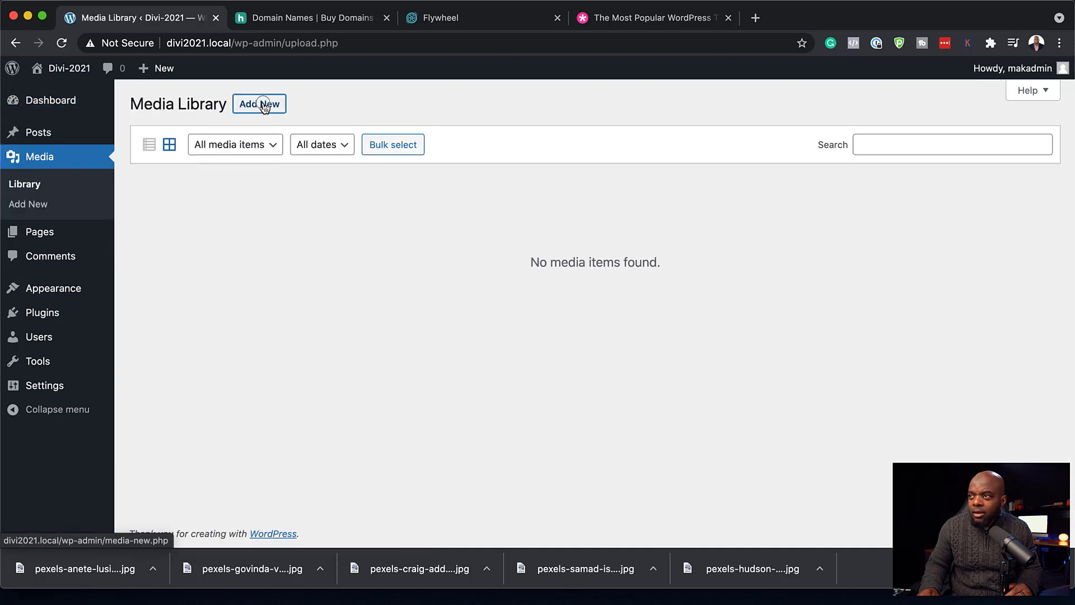
pyautogui.click(264, 107)
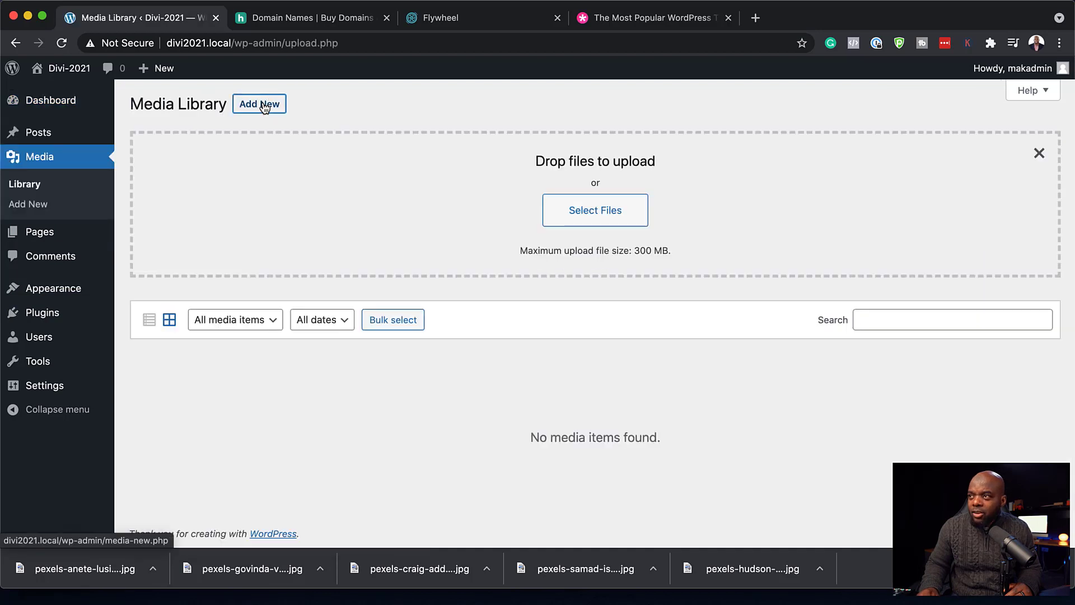
# - Upload all twelve downloaded JPEGs, starting with business-1031754_1920.jpg, then go to the Pages list
pyautogui.click(606, 217)
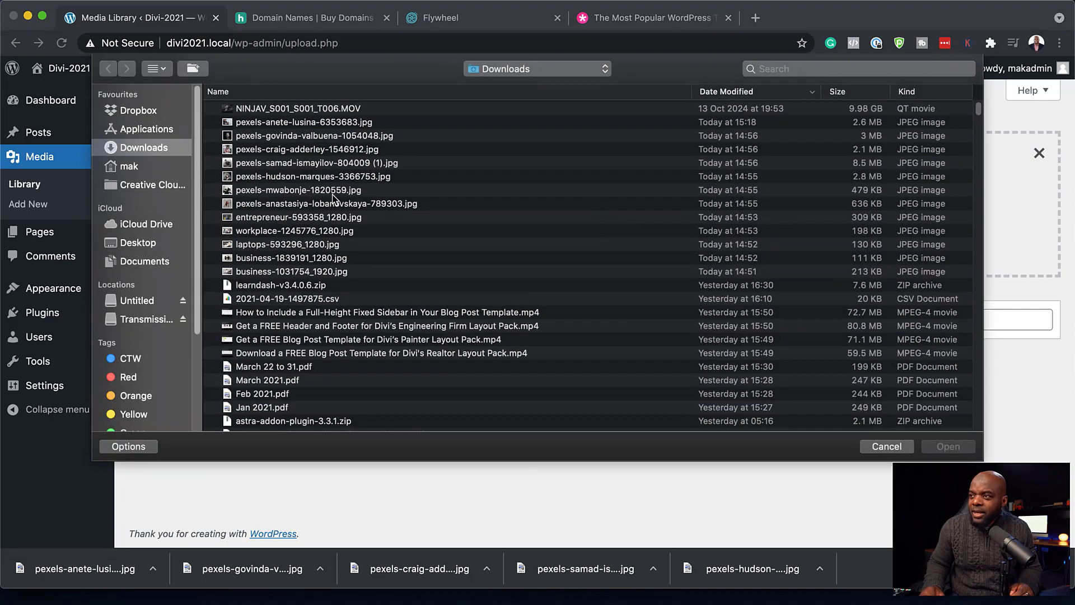
pyautogui.click(277, 275)
pyautogui.keyDown('shift'); pyautogui.click(263, 124); pyautogui.keyUp('shift')
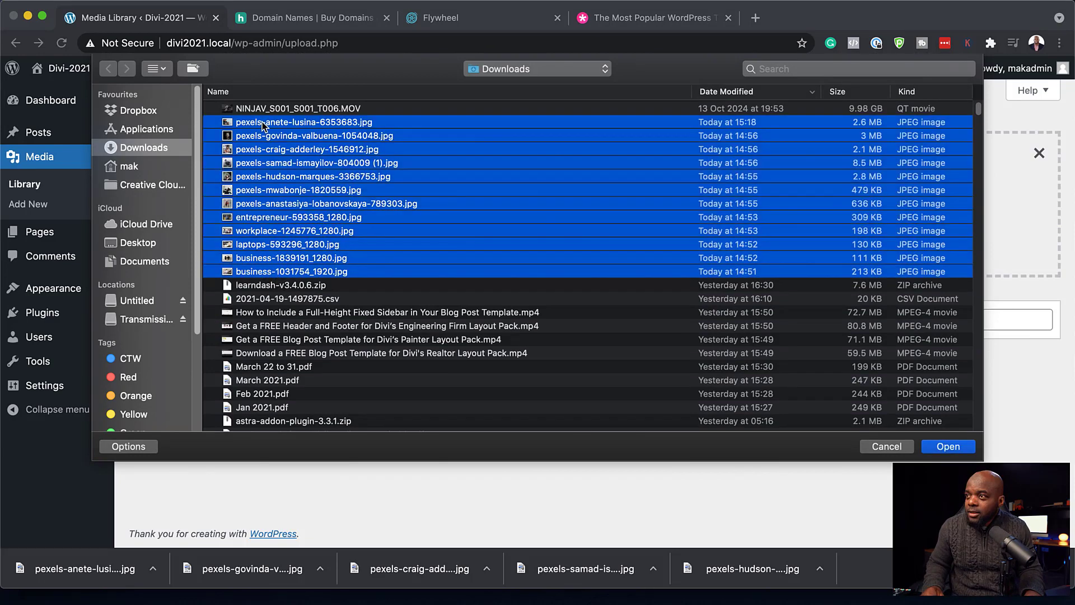
pyautogui.click(948, 446)
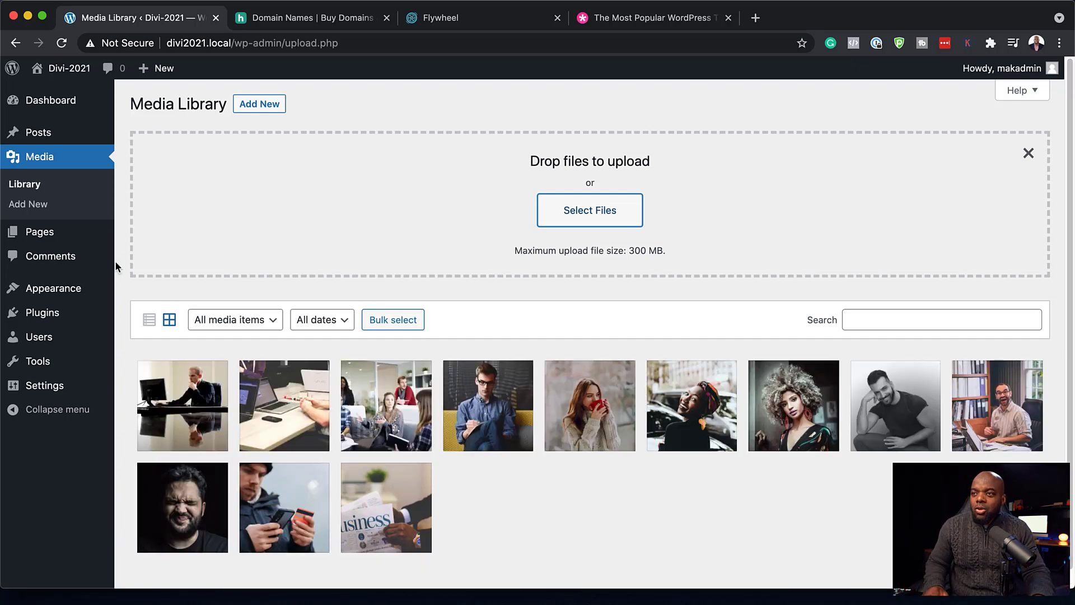
pyautogui.moveTo(56, 235)
pyautogui.click(146, 238)
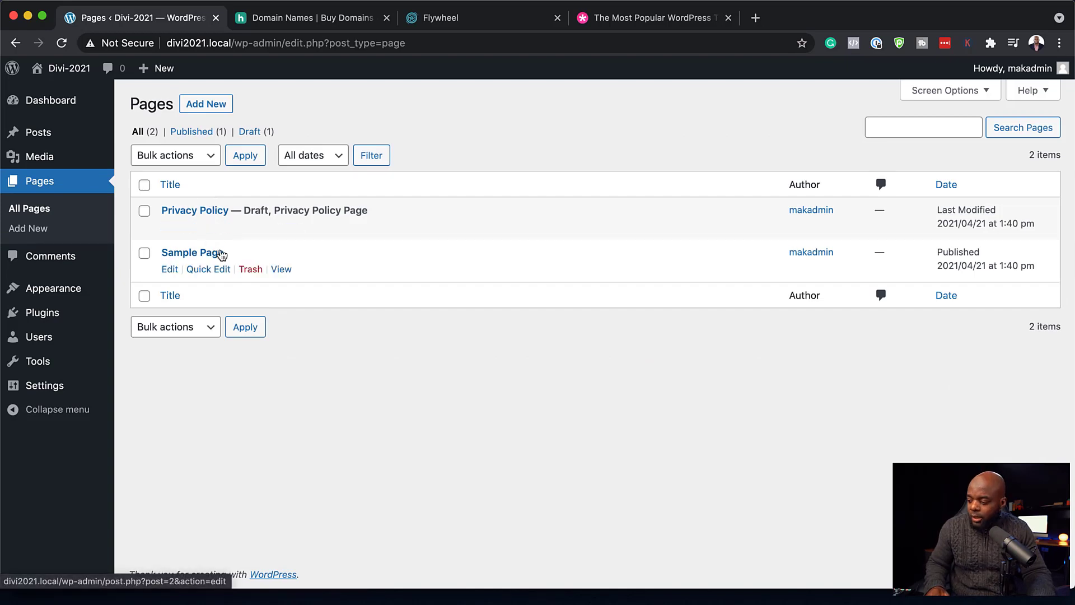
# - Trash the Sample Page and publish a new page titled Home
pyautogui.click(256, 271)
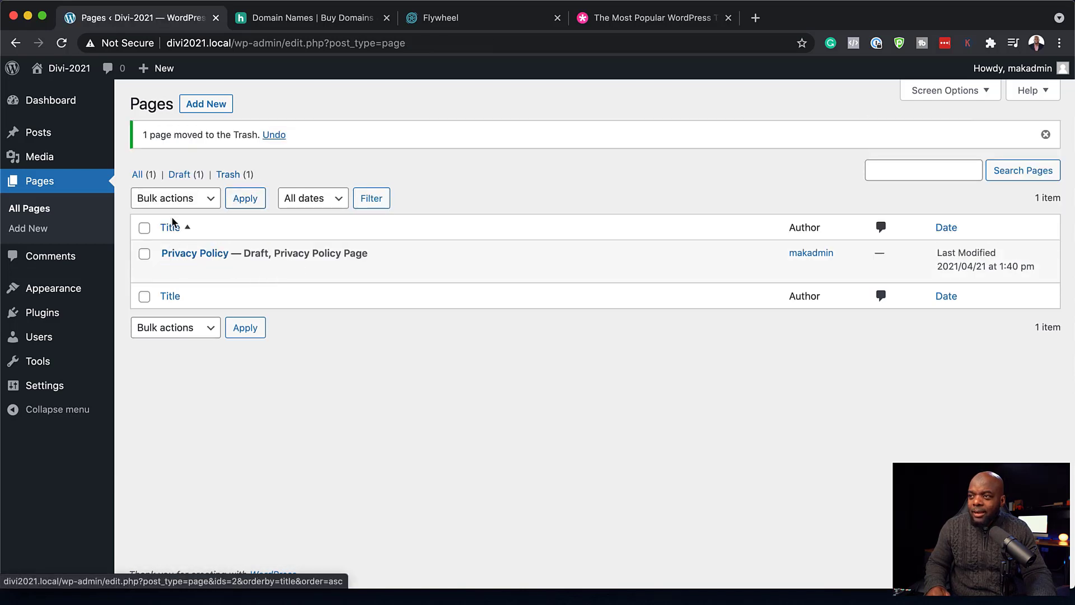
pyautogui.click(203, 105)
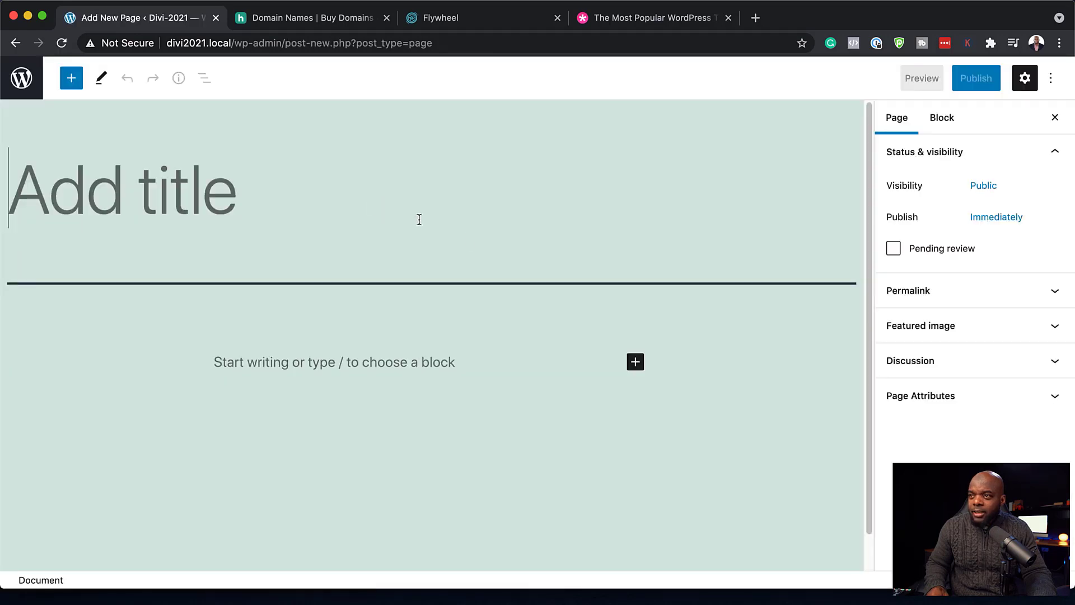
pyautogui.write('Home')
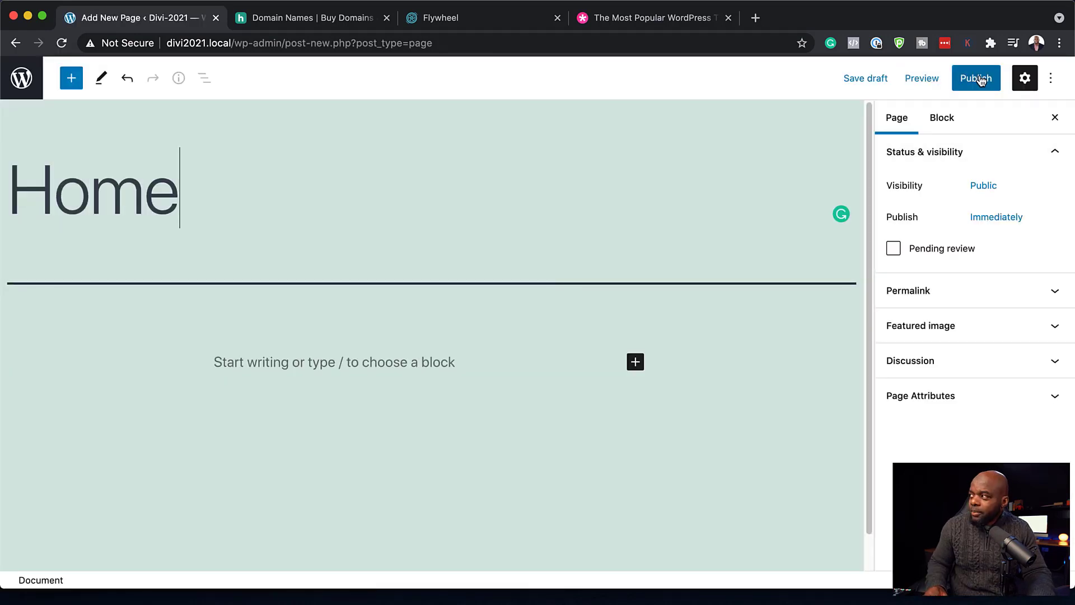
pyautogui.click(980, 80)
pyautogui.click(929, 77)
pyautogui.click(21, 78)
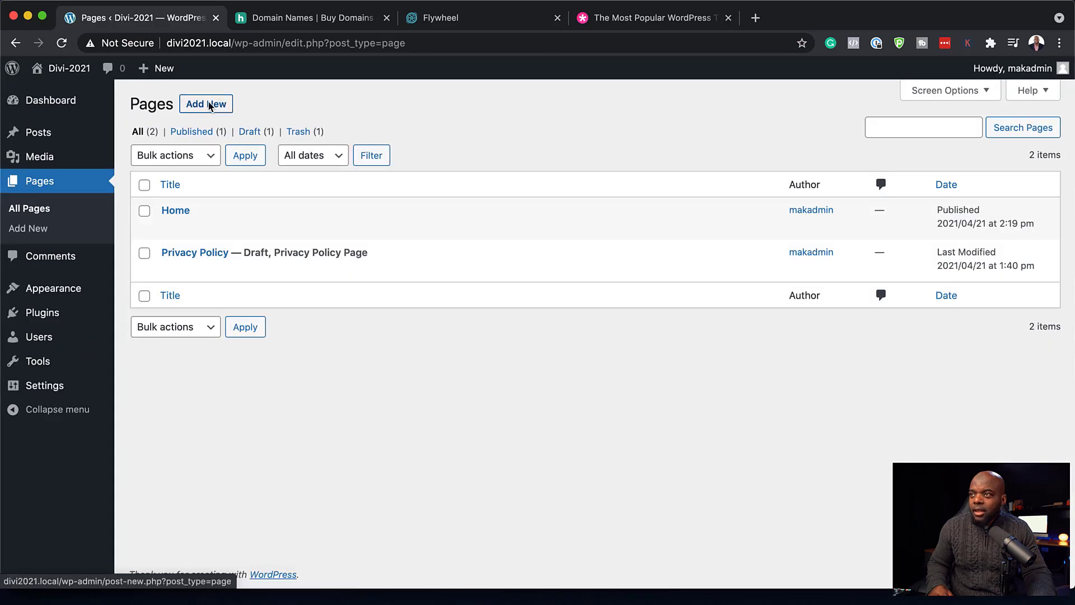
# - Publish new pages titled About Us and Services
pyautogui.click(208, 107)
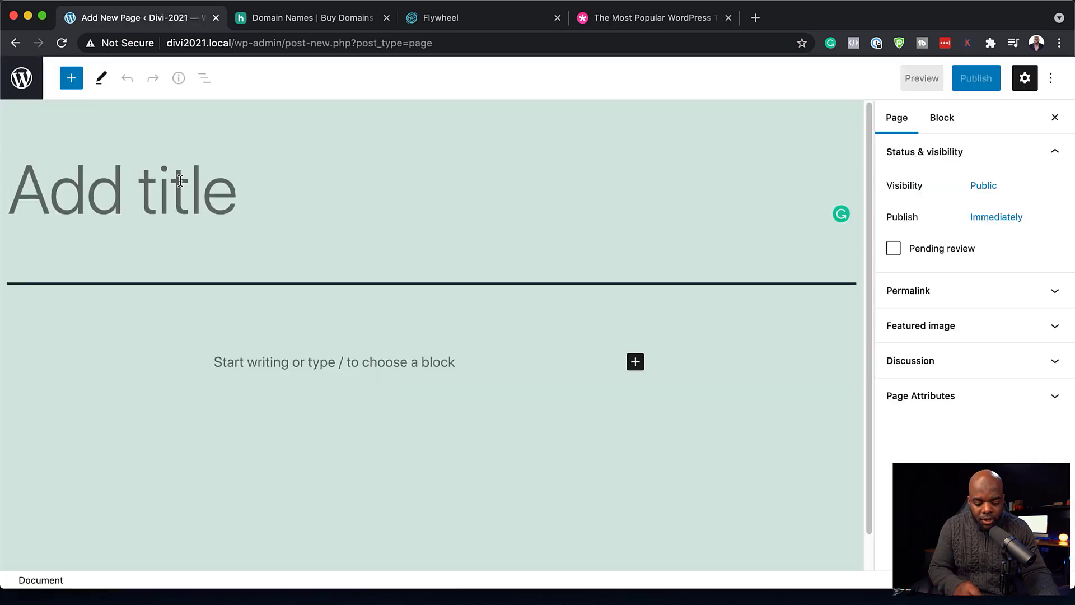
pyautogui.write('About Us')
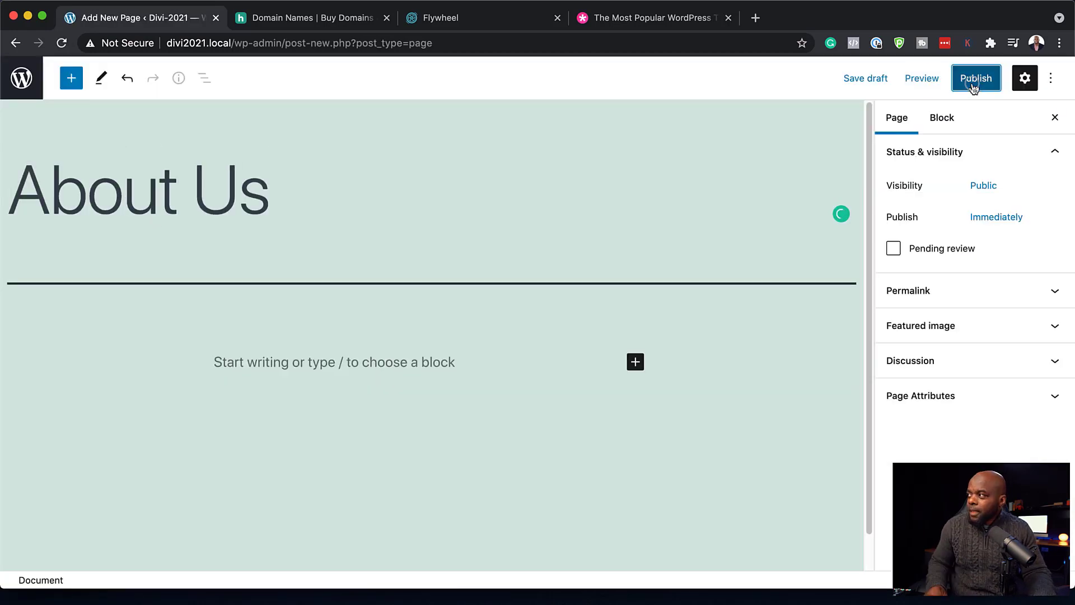
pyautogui.click(974, 79)
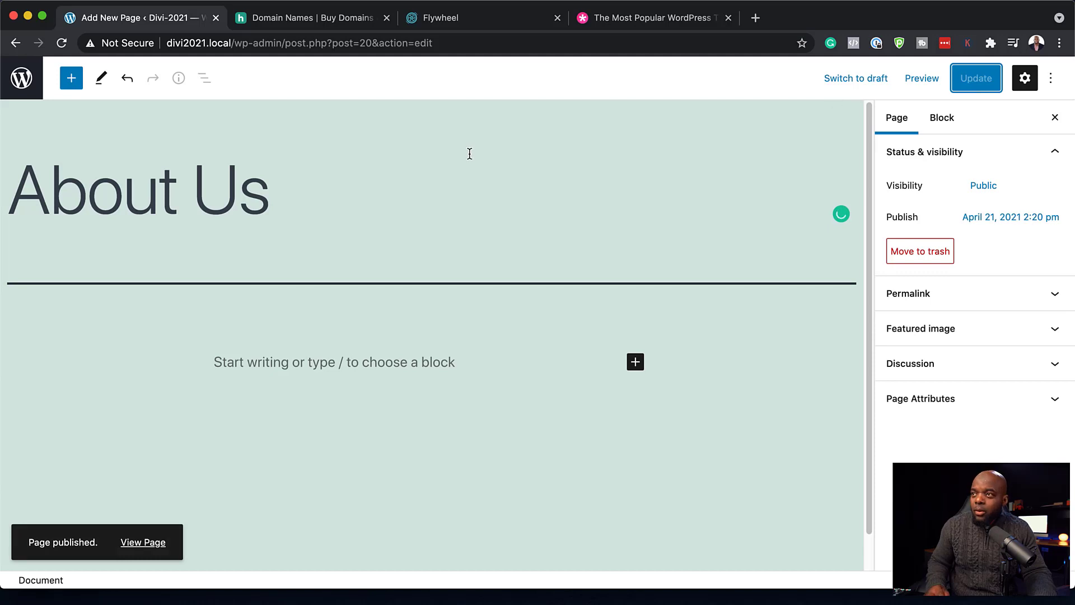
pyautogui.click(21, 77)
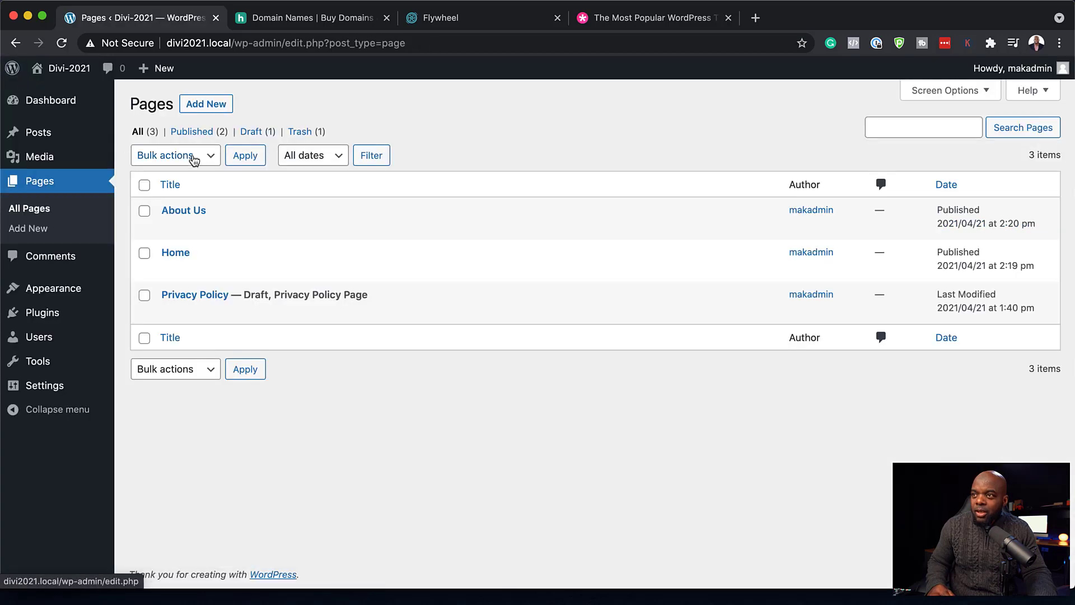
pyautogui.click(216, 105)
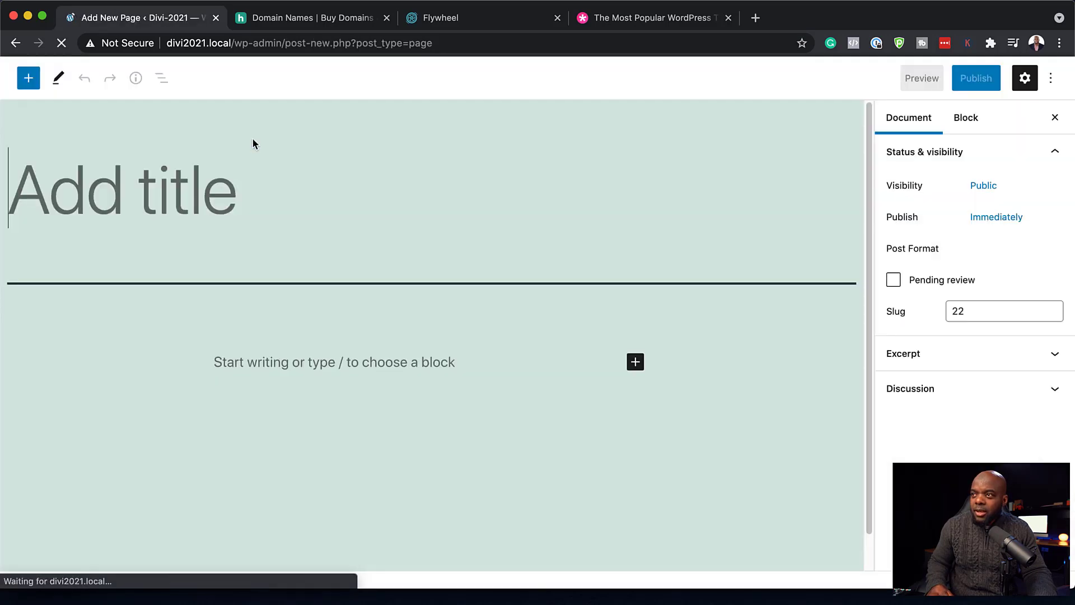
pyautogui.write('Services')
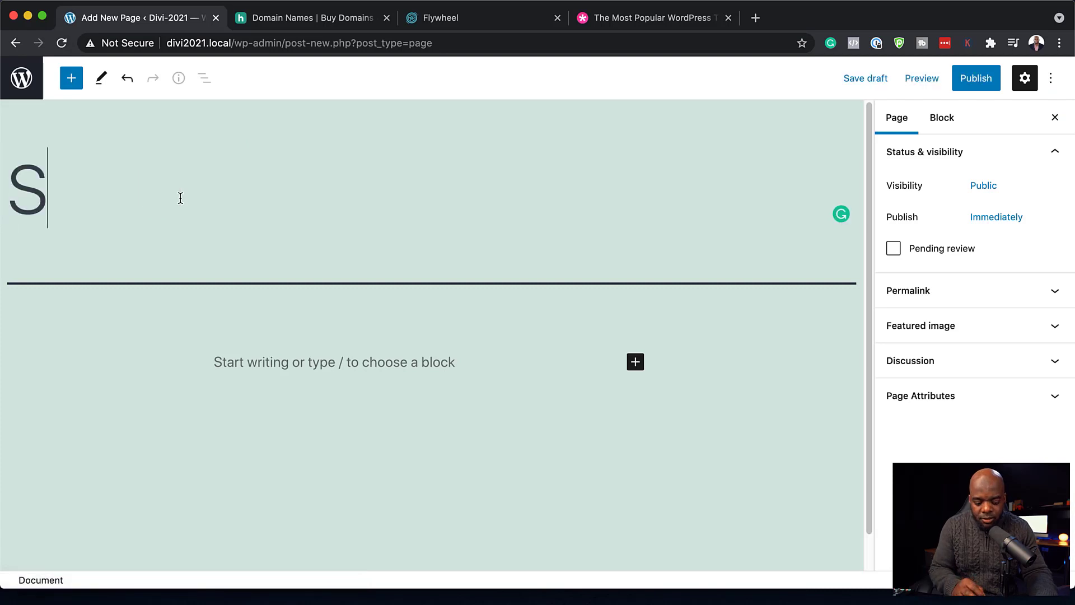
pyautogui.click(964, 81)
pyautogui.click(21, 81)
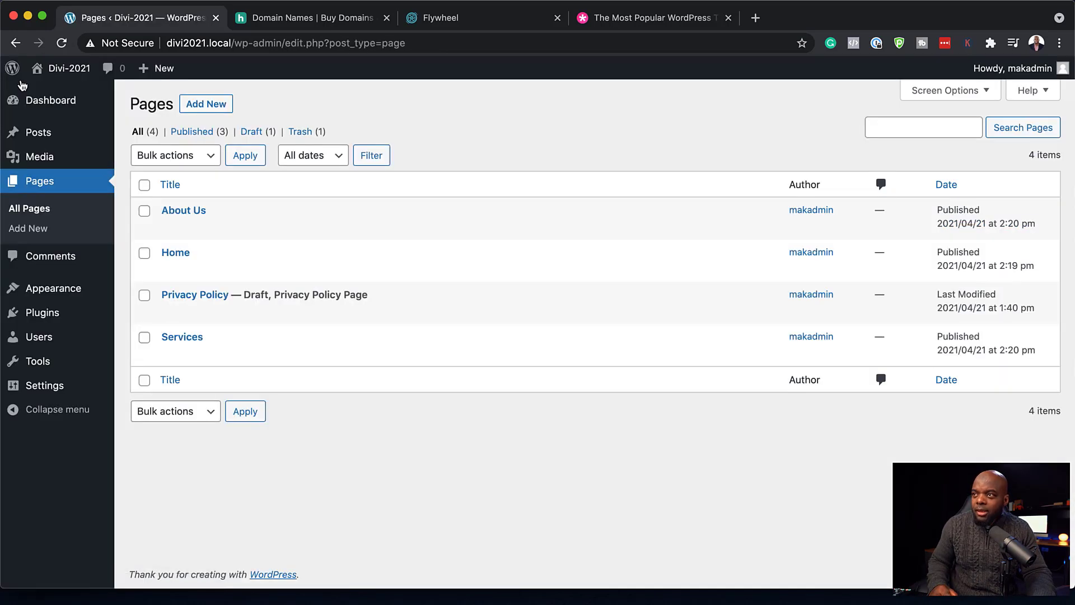
# - Publish new pages titled Promo and Contact
pyautogui.click(216, 105)
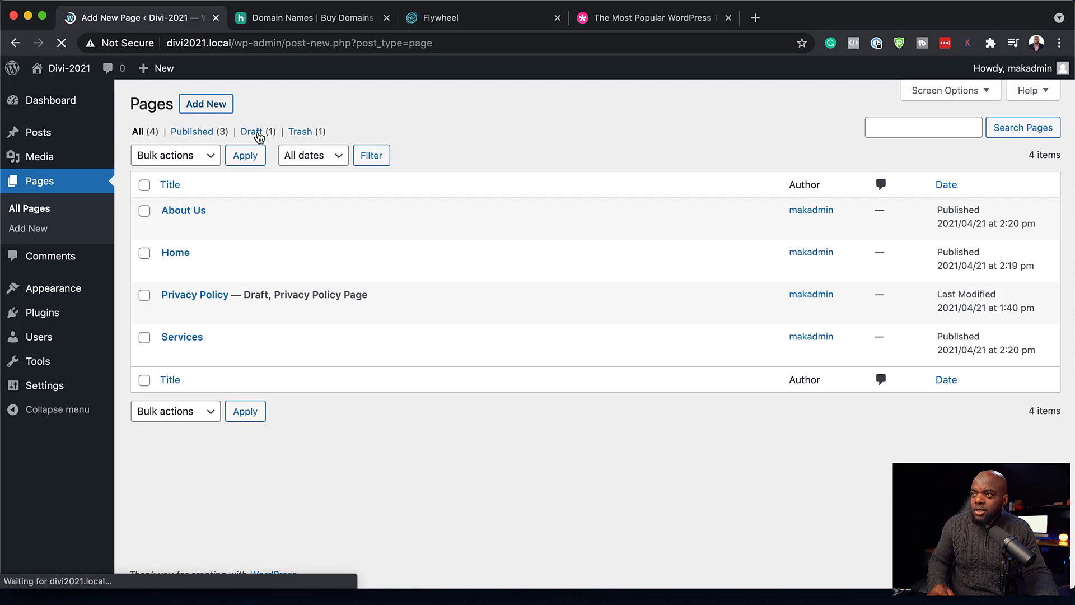
pyautogui.write('Pro')
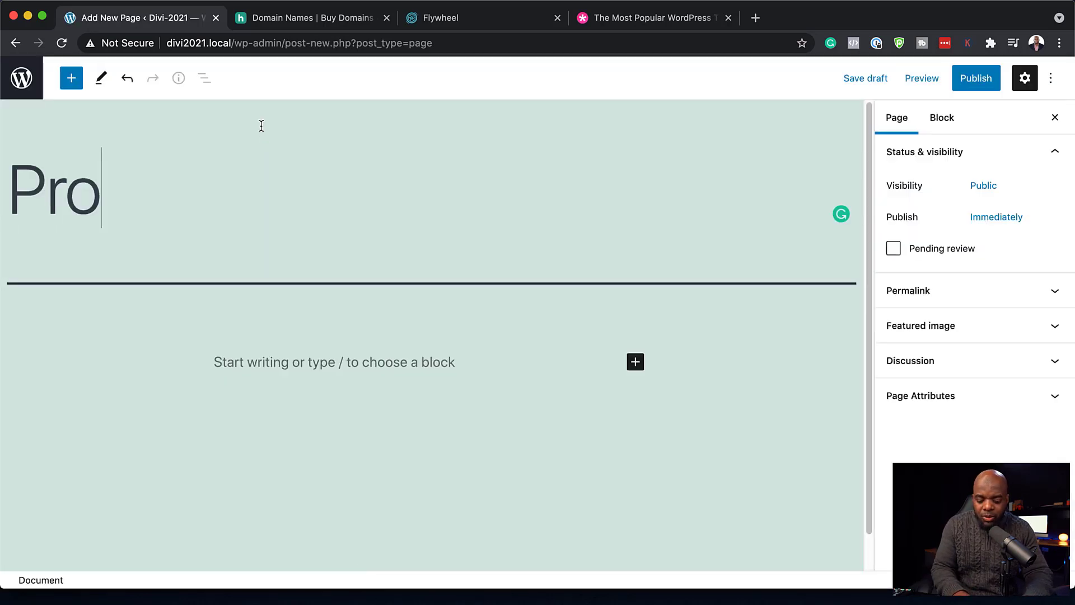
pyautogui.write('mo')
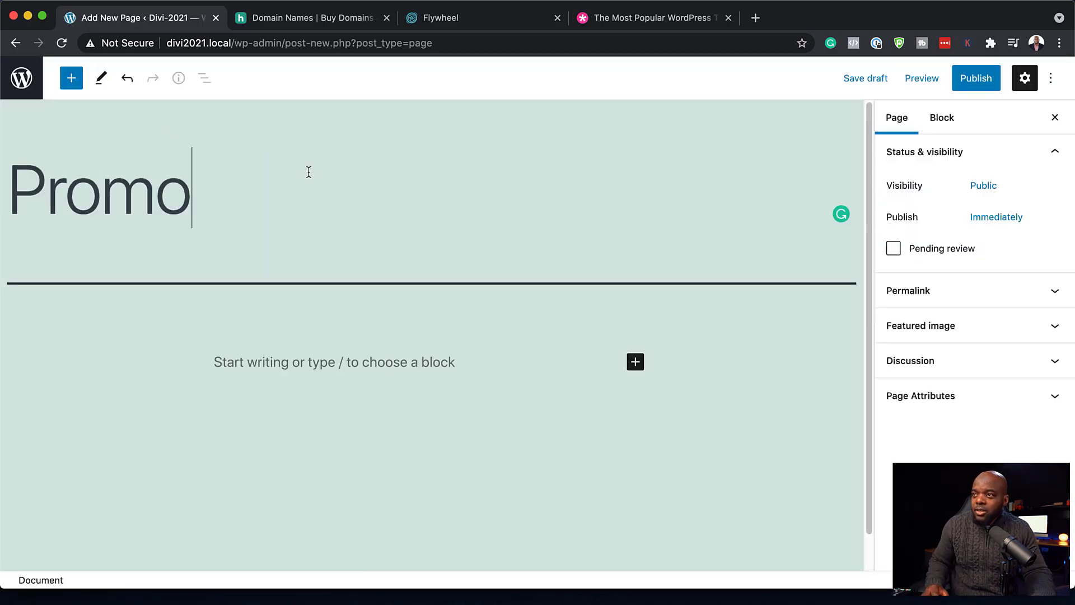
pyautogui.click(976, 81)
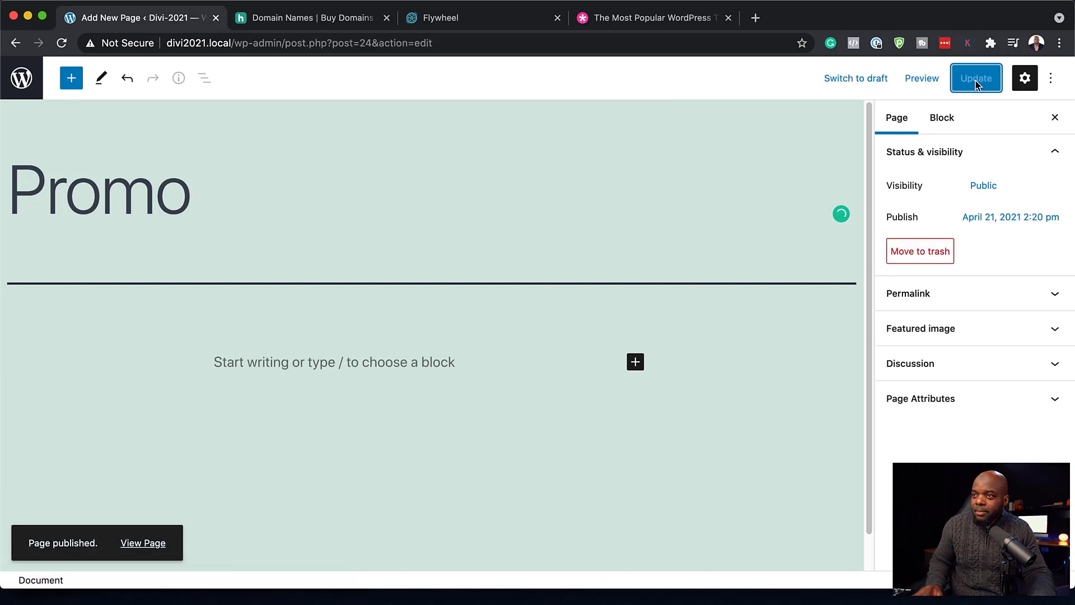
pyautogui.click(27, 82)
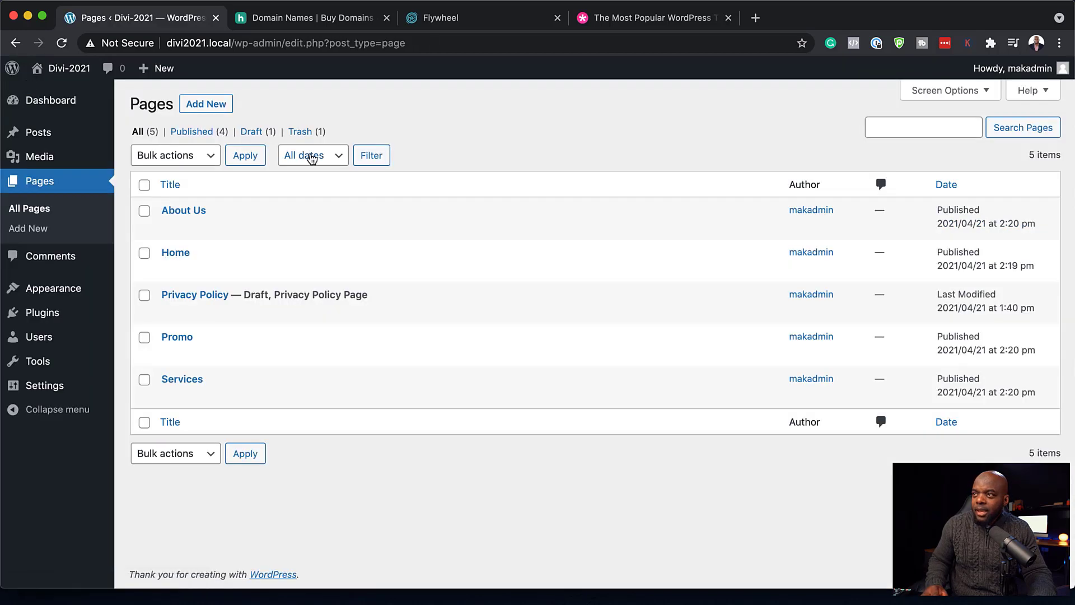
pyautogui.click(204, 106)
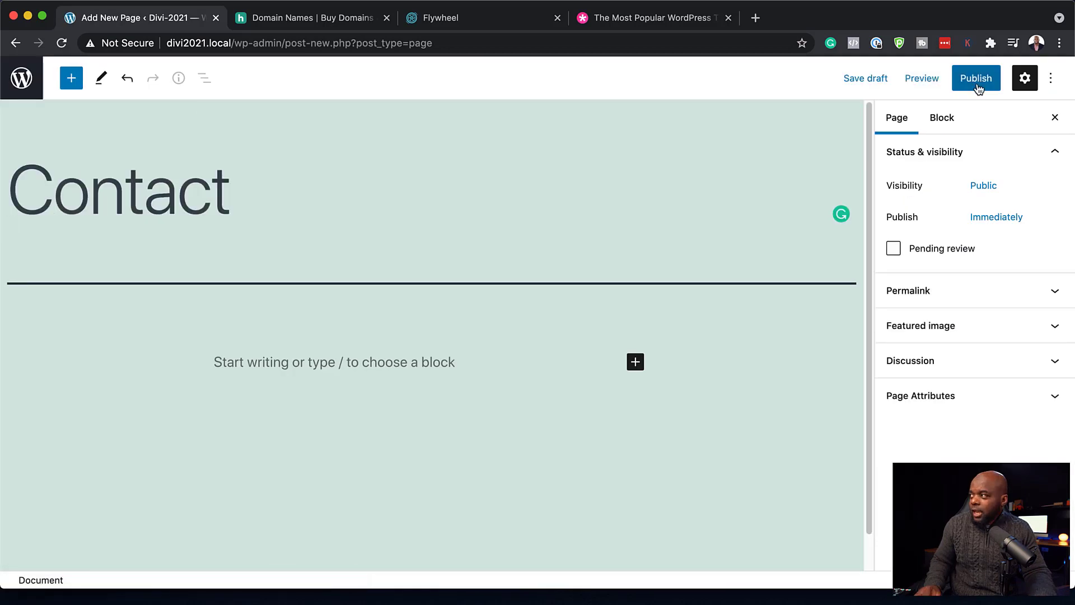
pyautogui.click(977, 84)
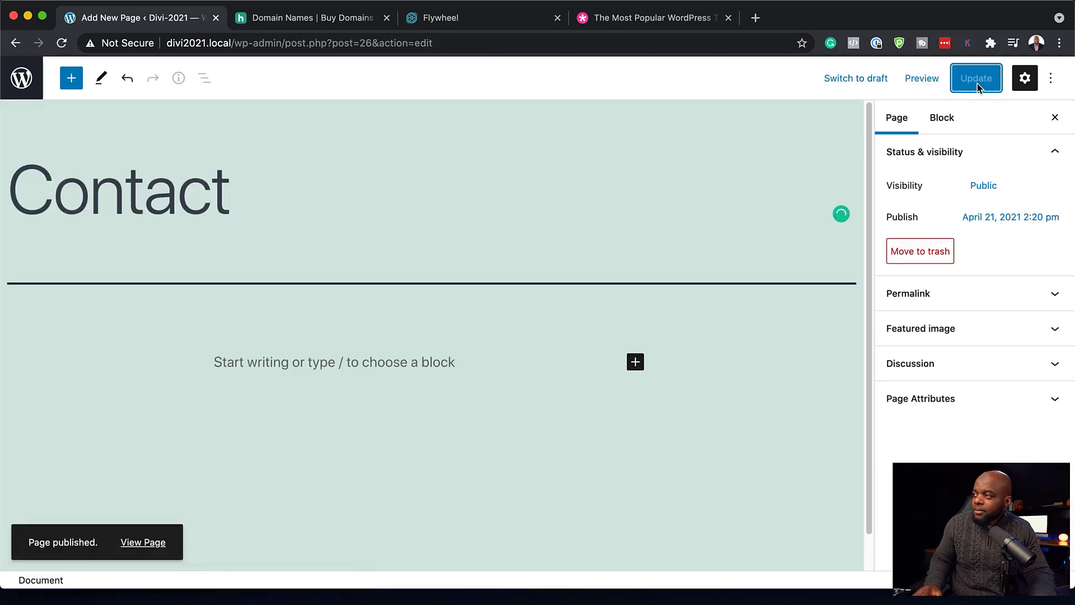
pyautogui.click(32, 83)
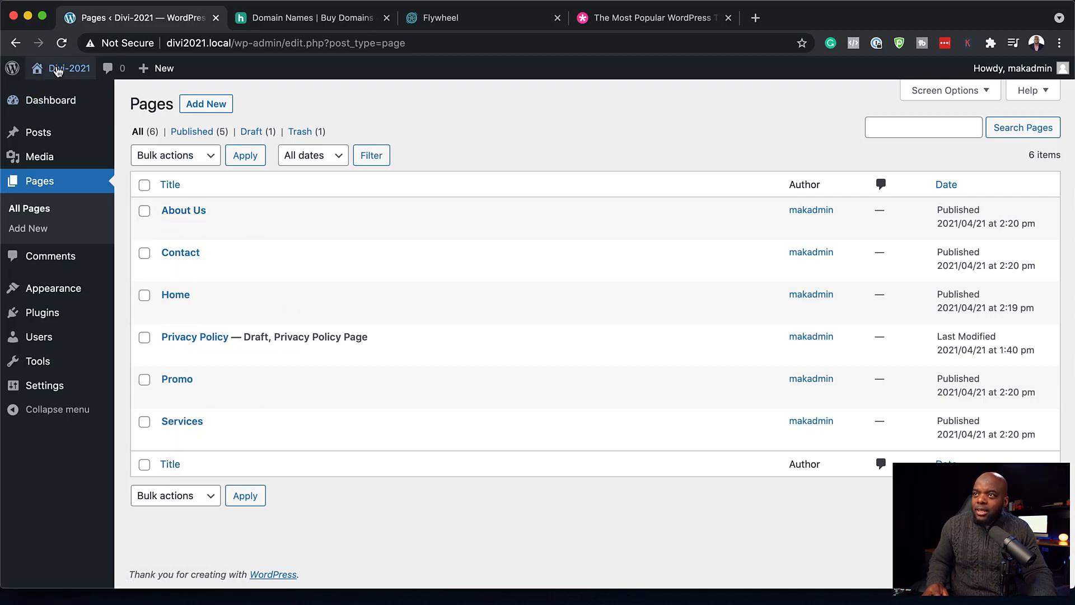
# - View the live site's front page with its Hello world! post in a new tab, then return to Pages
pyautogui.moveTo(51, 93)
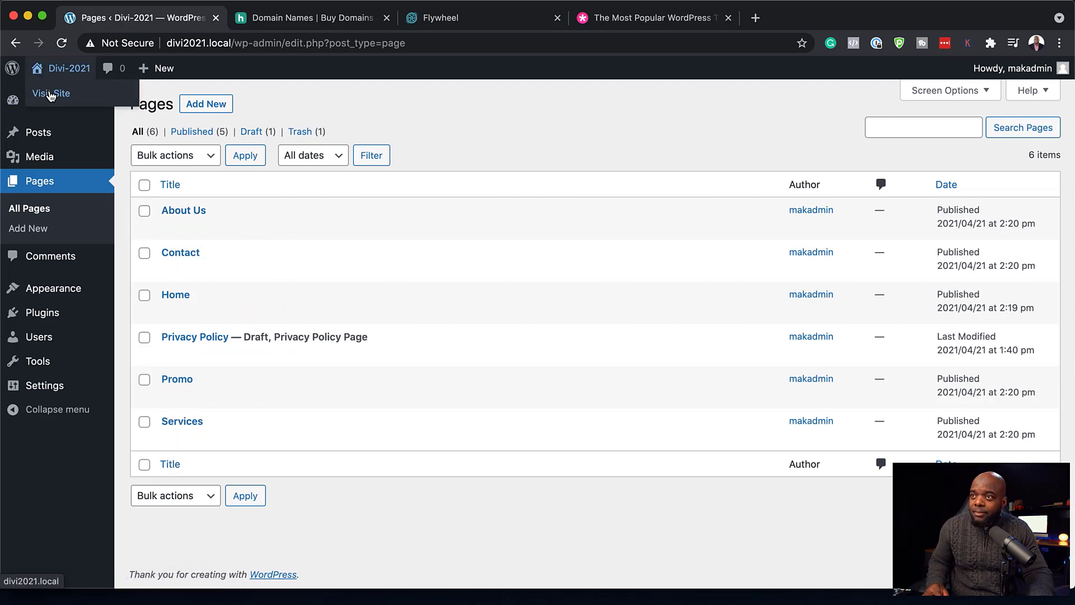
pyautogui.keyDown('super'); pyautogui.click(51, 94); pyautogui.keyUp('super')
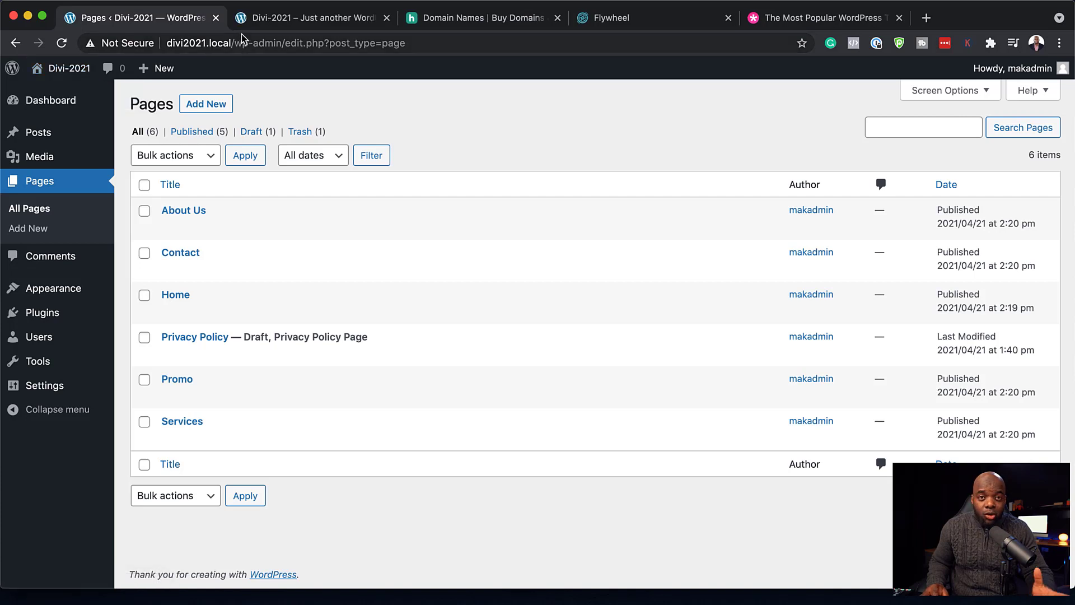
pyautogui.click(305, 18)
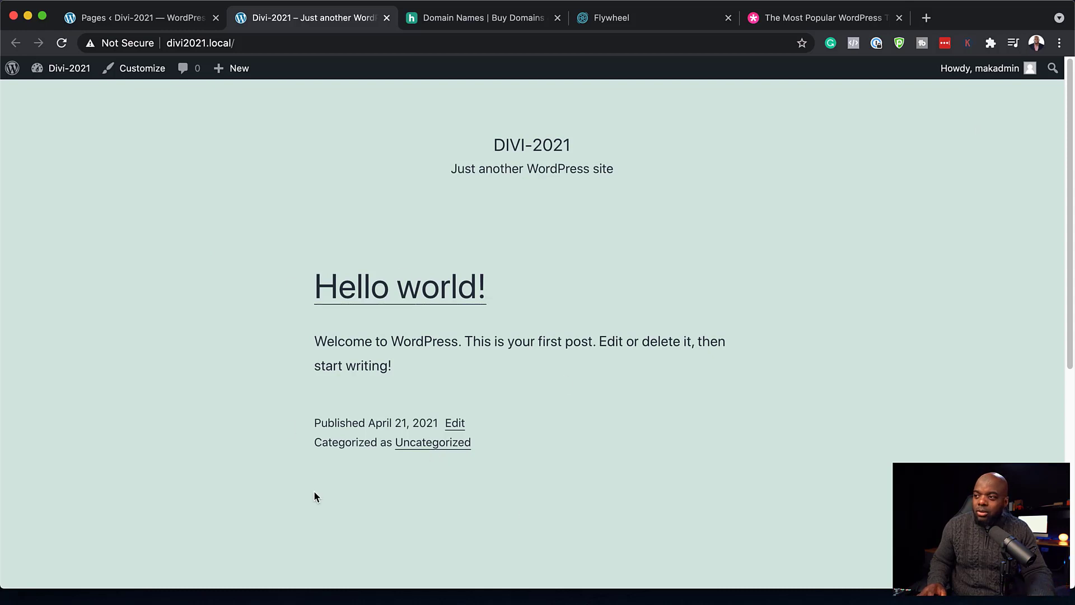
pyautogui.click(114, 22)
pyautogui.moveTo(62, 388)
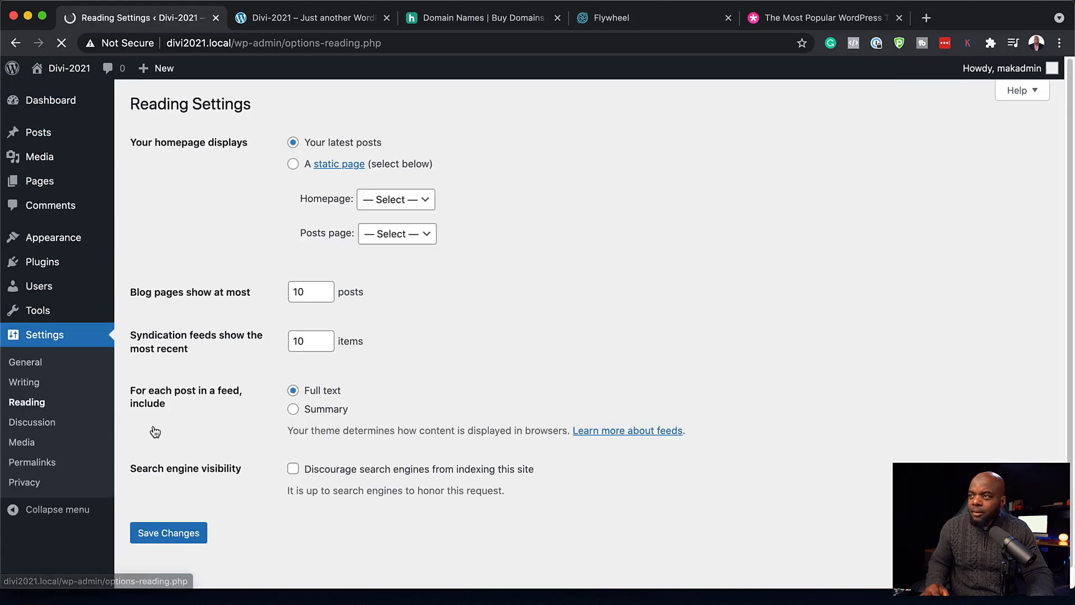
# - Set the Reading settings to show the static Home page as homepage, and save
pyautogui.click(294, 165)
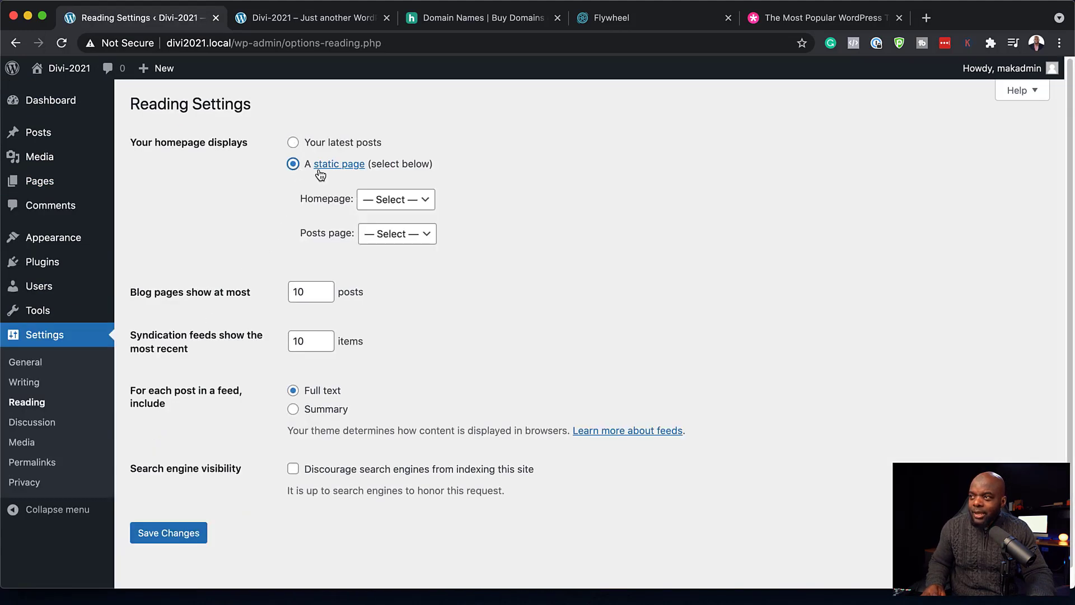
pyautogui.click(400, 204)
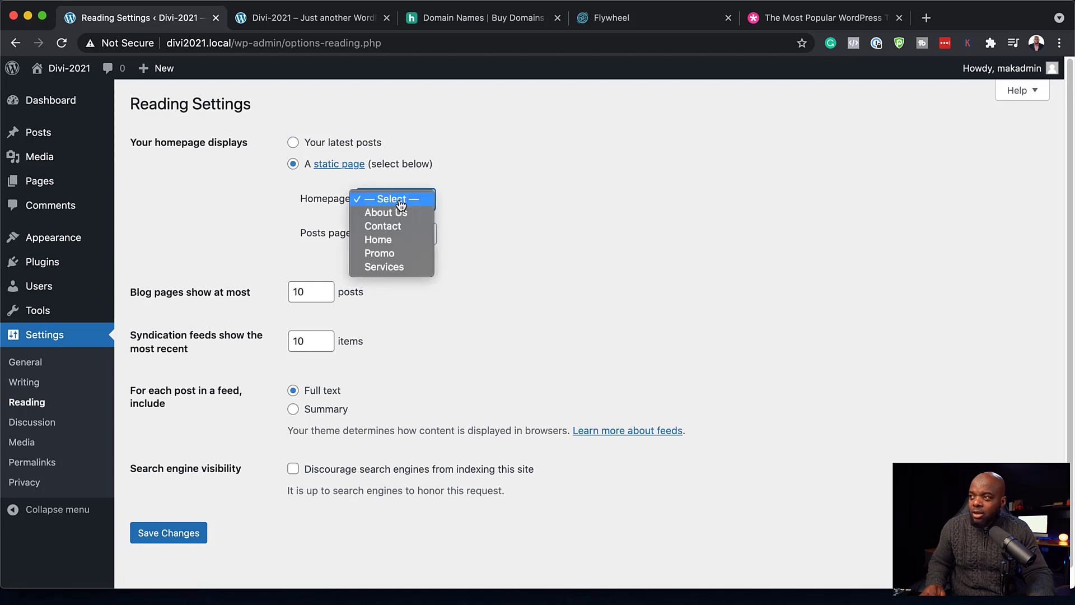
pyautogui.click(398, 241)
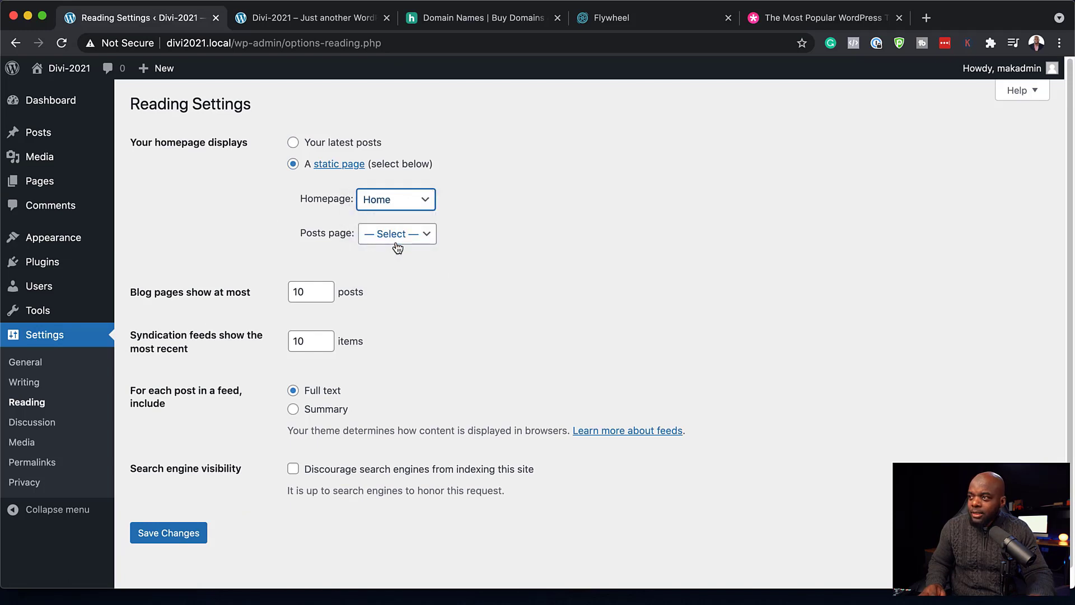
pyautogui.click(179, 535)
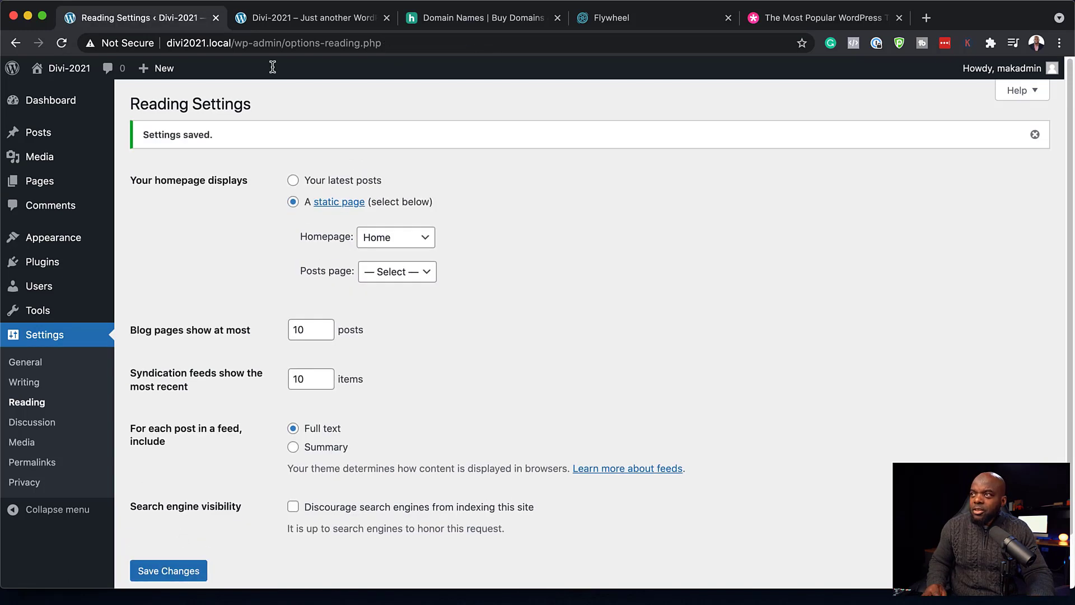
# - Reload the live site tab to confirm Home is now the homepage
pyautogui.click(283, 20)
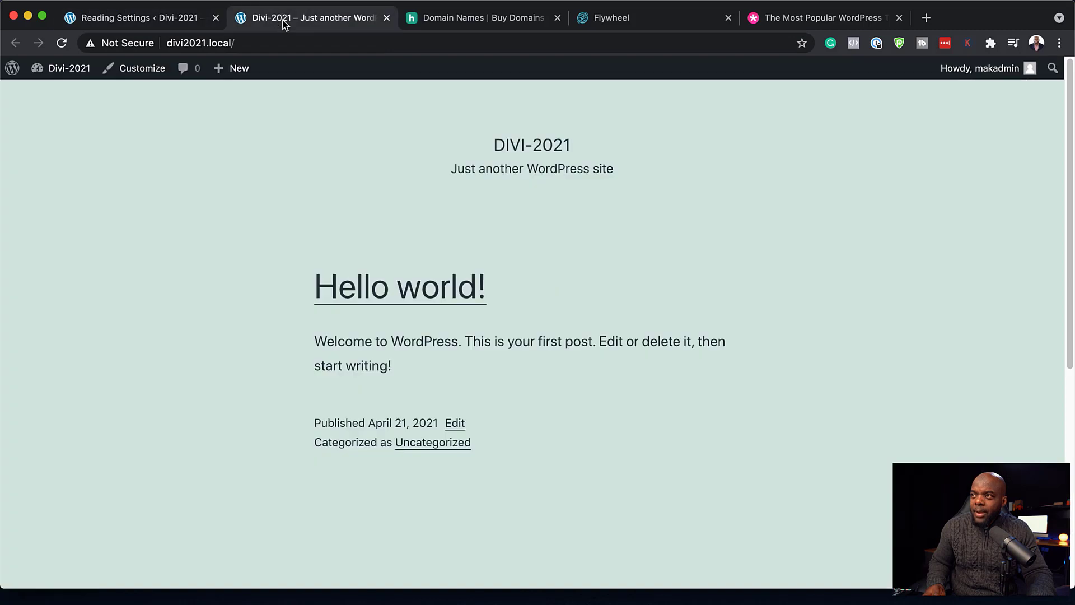
pyautogui.click(61, 43)
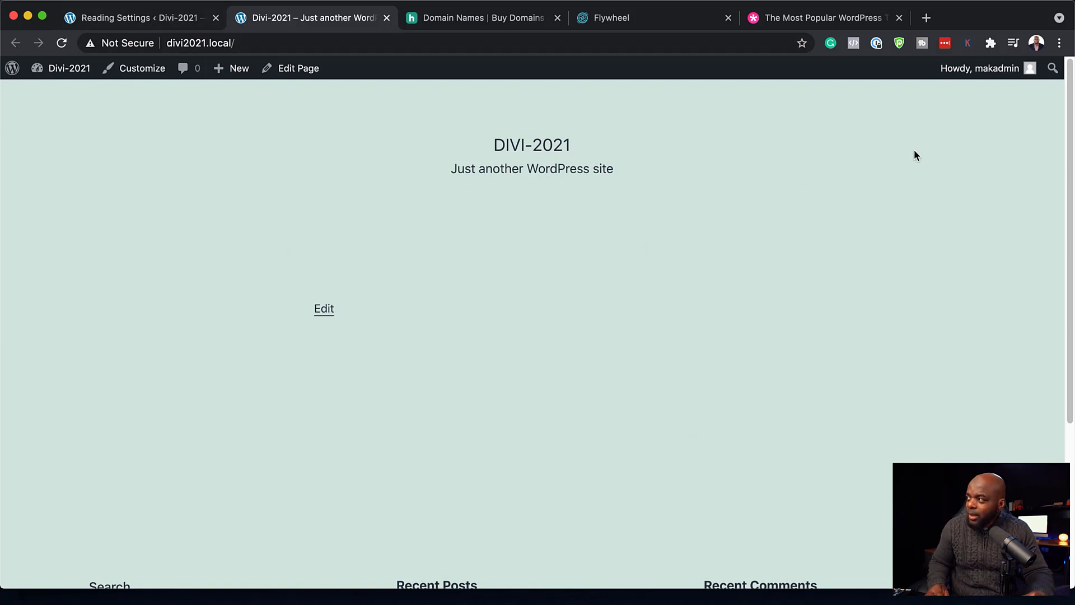
pyautogui.click(175, 21)
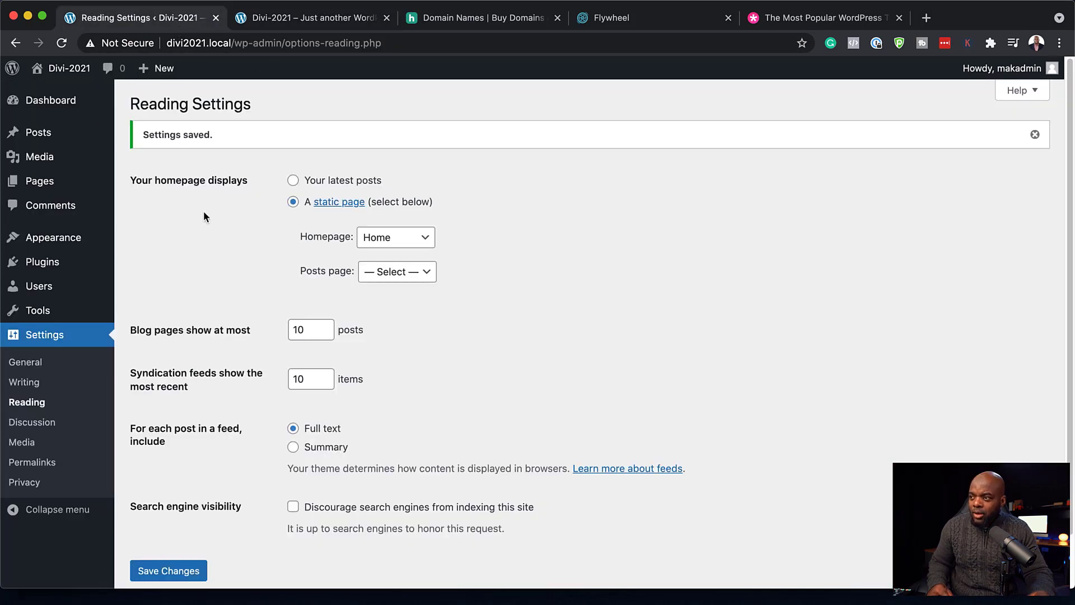
pyautogui.moveTo(76, 245)
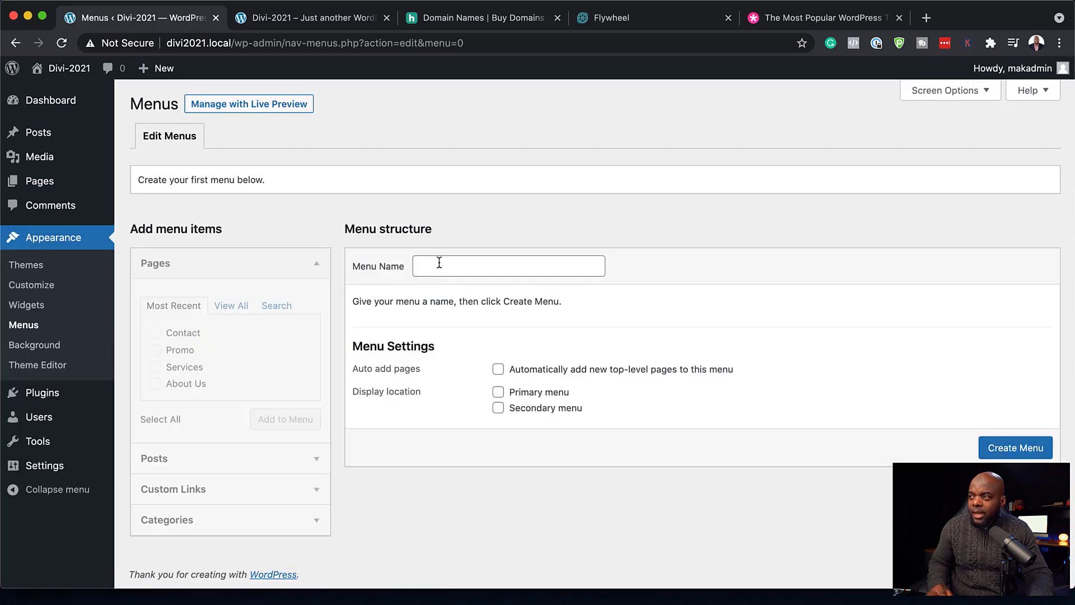
# - Create 'Main Menu' in the primary location with Home, About Us, Services and Contact, in that order
pyautogui.click(439, 263)
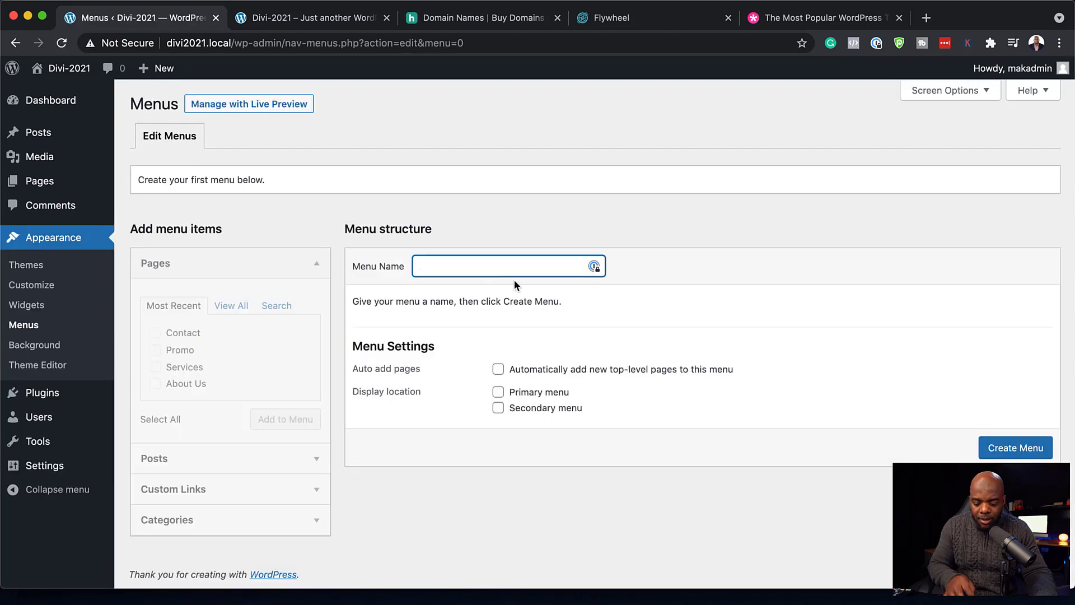
pyautogui.write('main Menu')
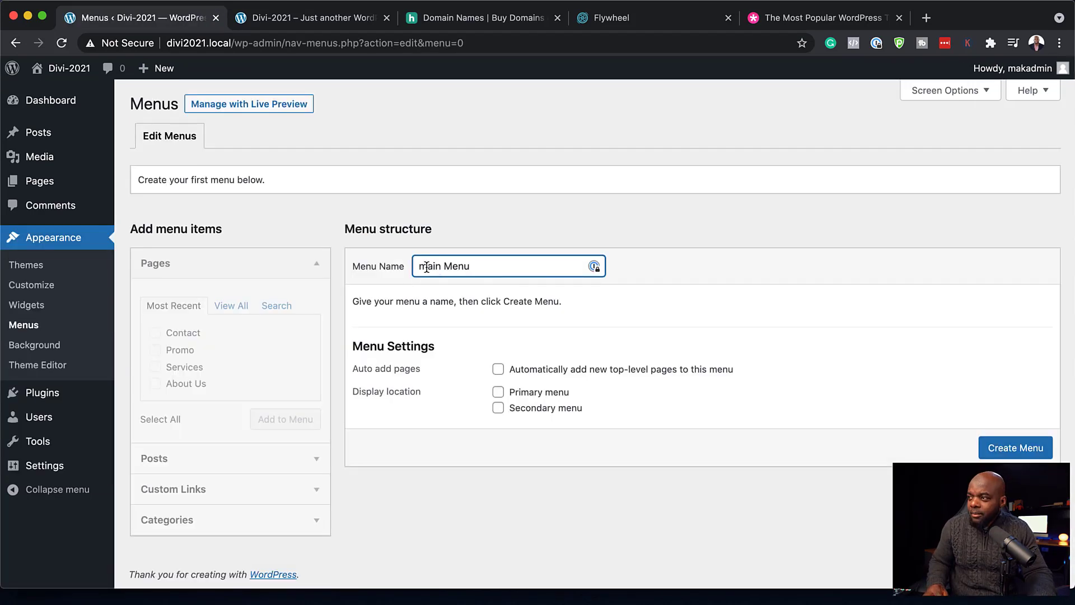
pyautogui.write('M')
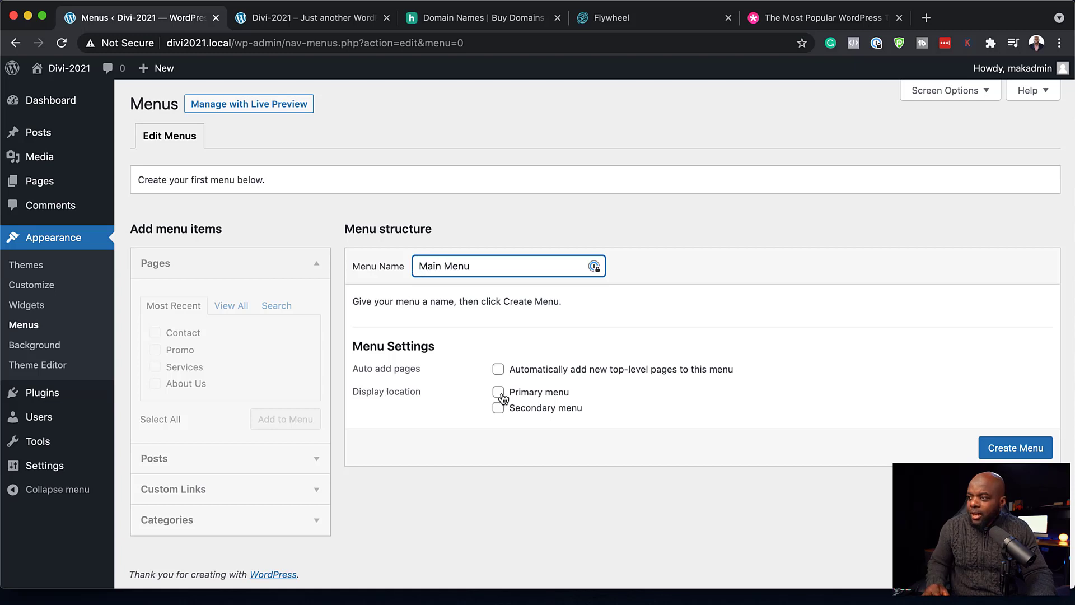
pyautogui.click(499, 392)
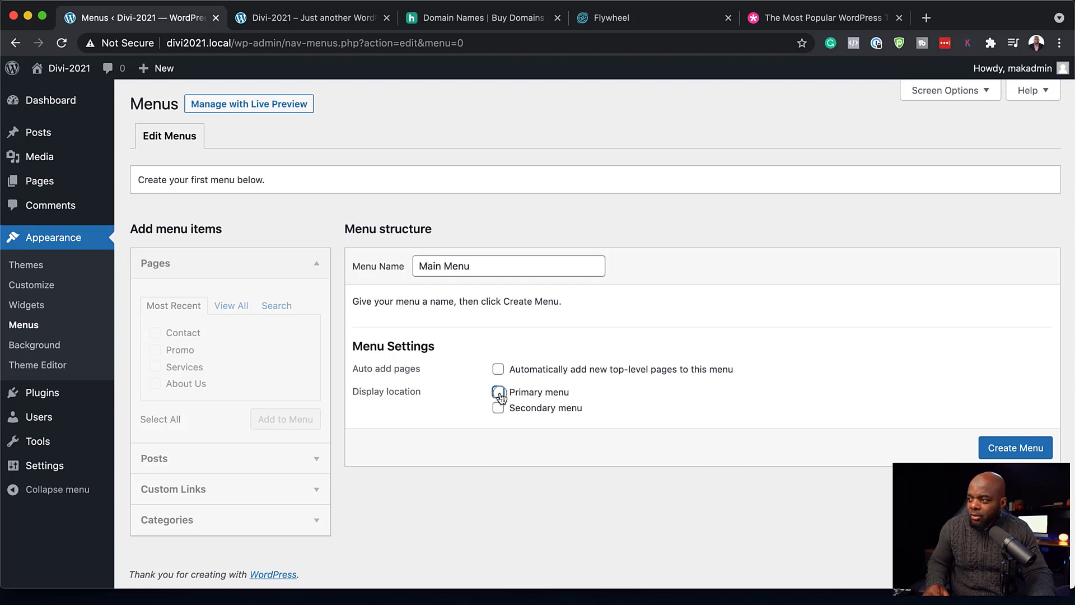
pyautogui.click(1025, 455)
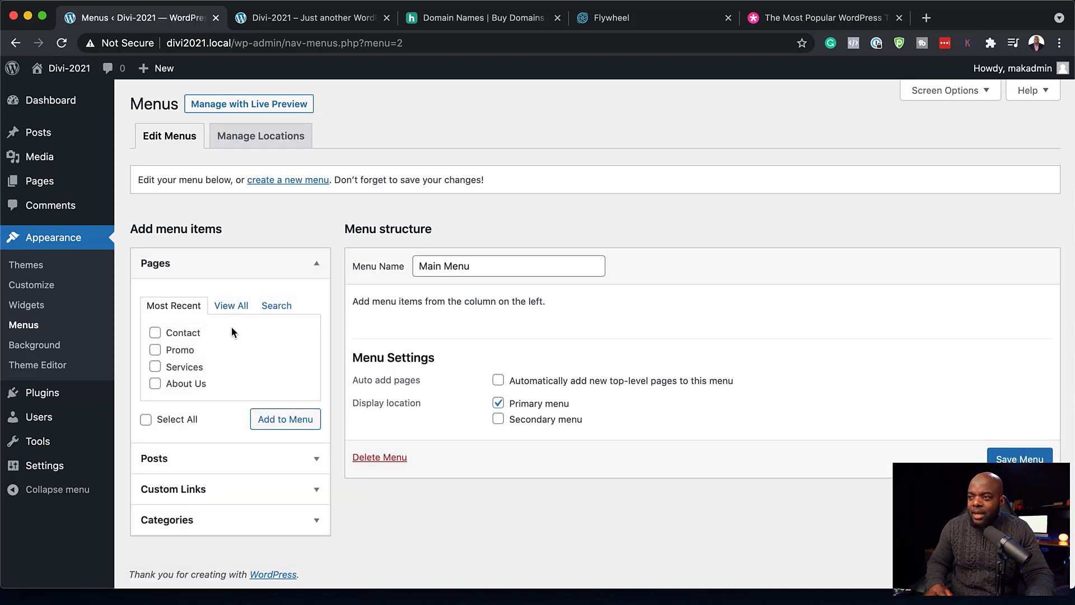
pyautogui.click(234, 307)
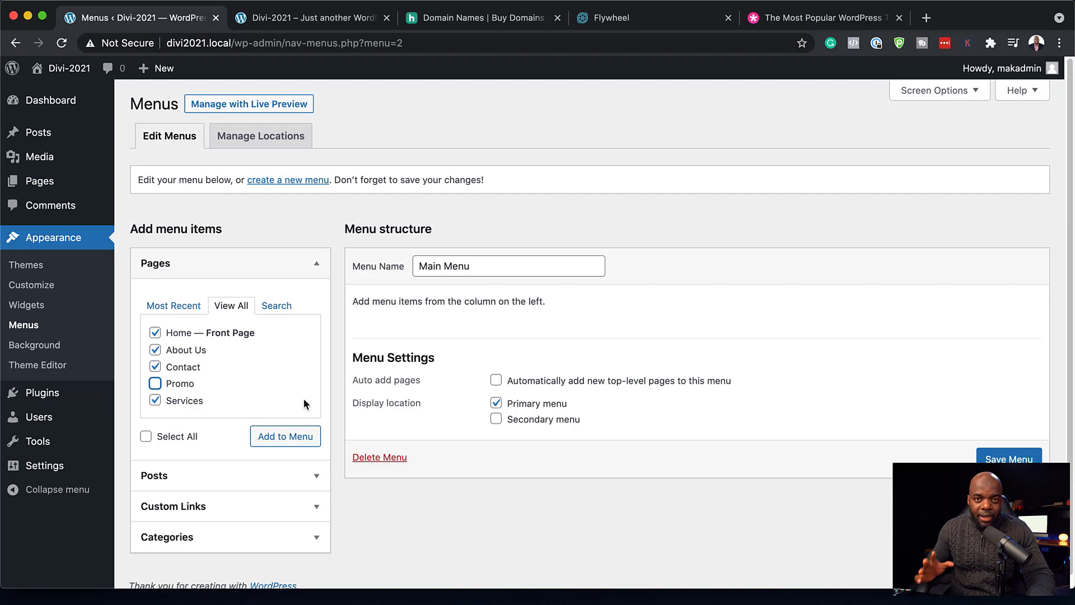
pyautogui.click(290, 442)
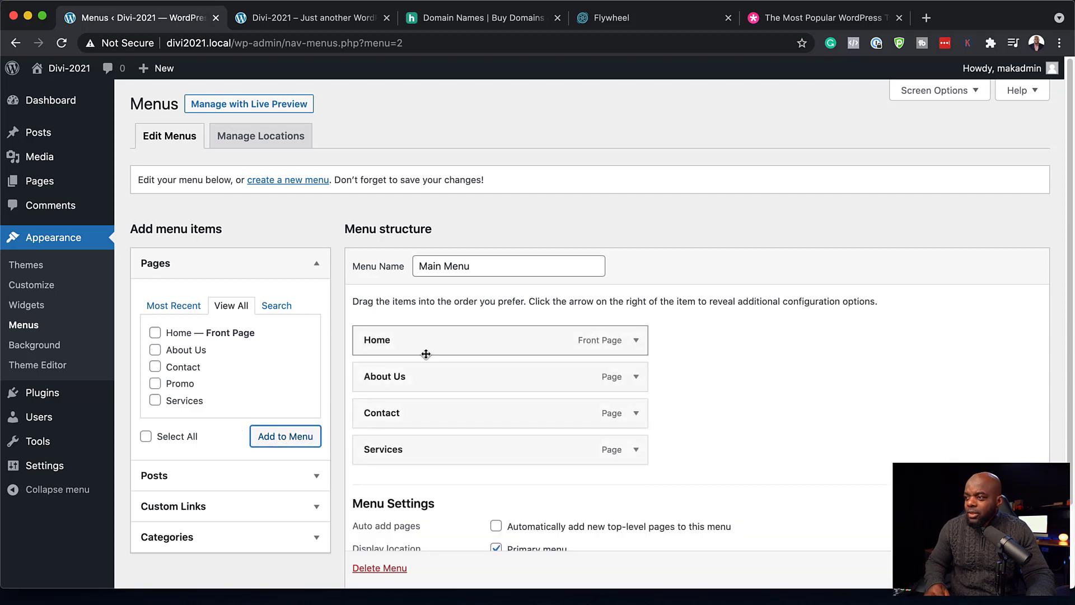
pyautogui.moveTo(410, 418); pyautogui.dragTo(410, 447)
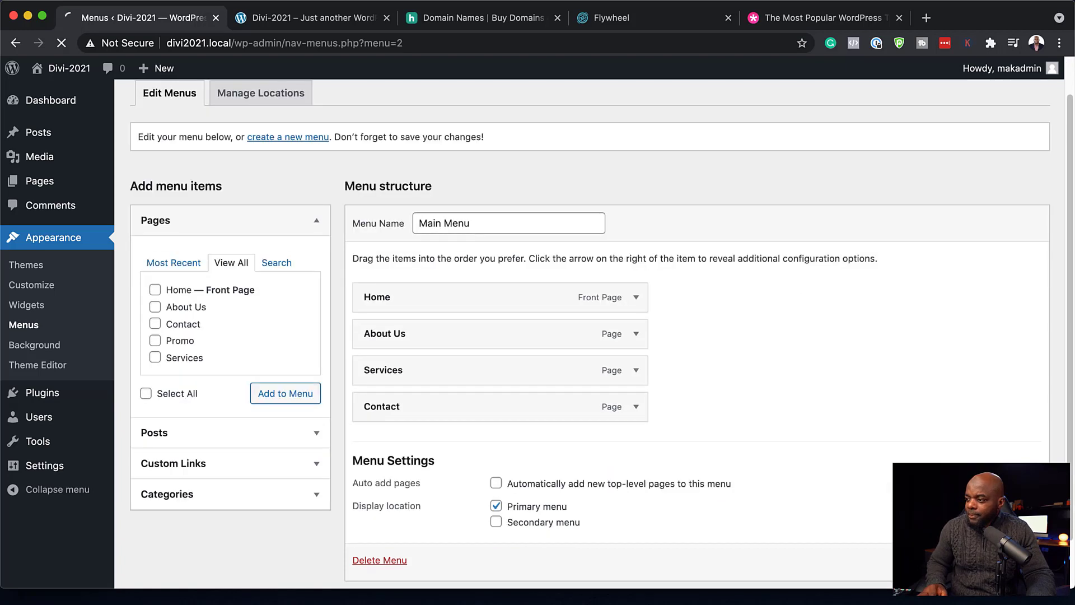
pyautogui.click(355, 21)
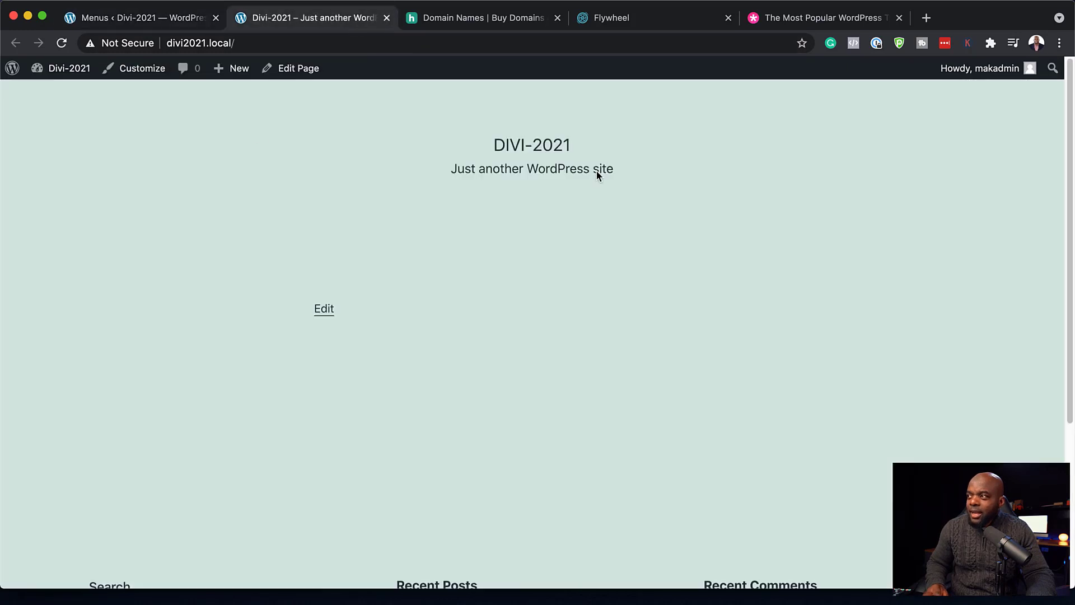
pyautogui.click(62, 44)
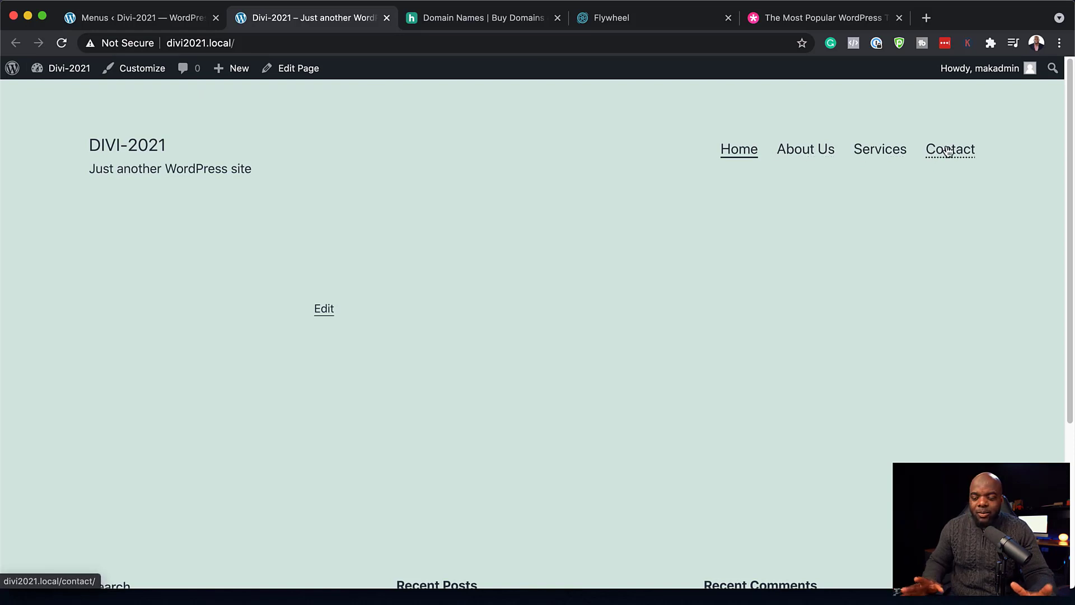
pyautogui.click(806, 149)
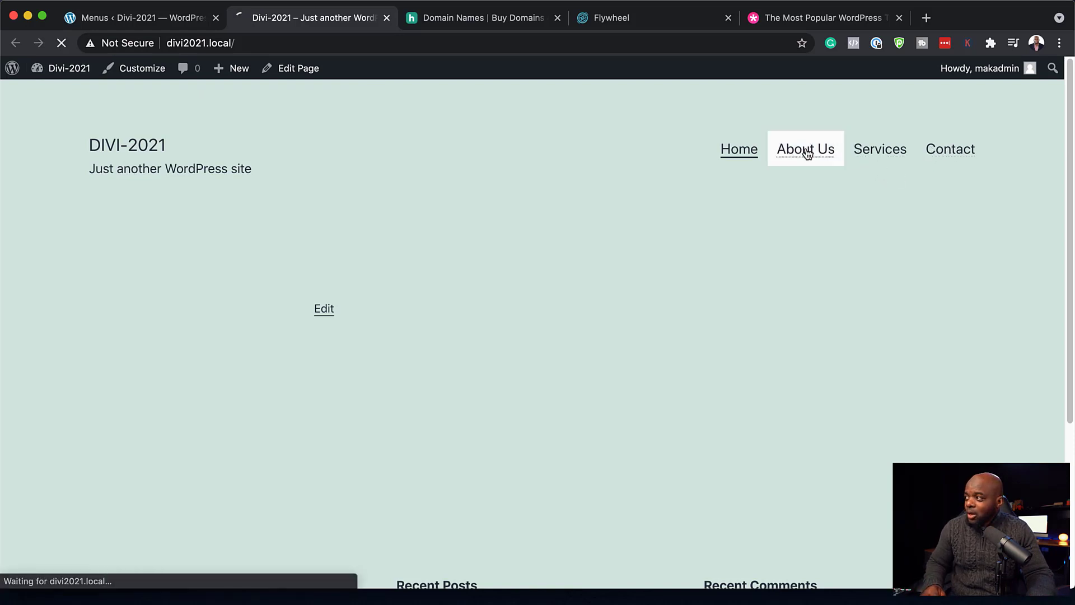
pyautogui.click(869, 150)
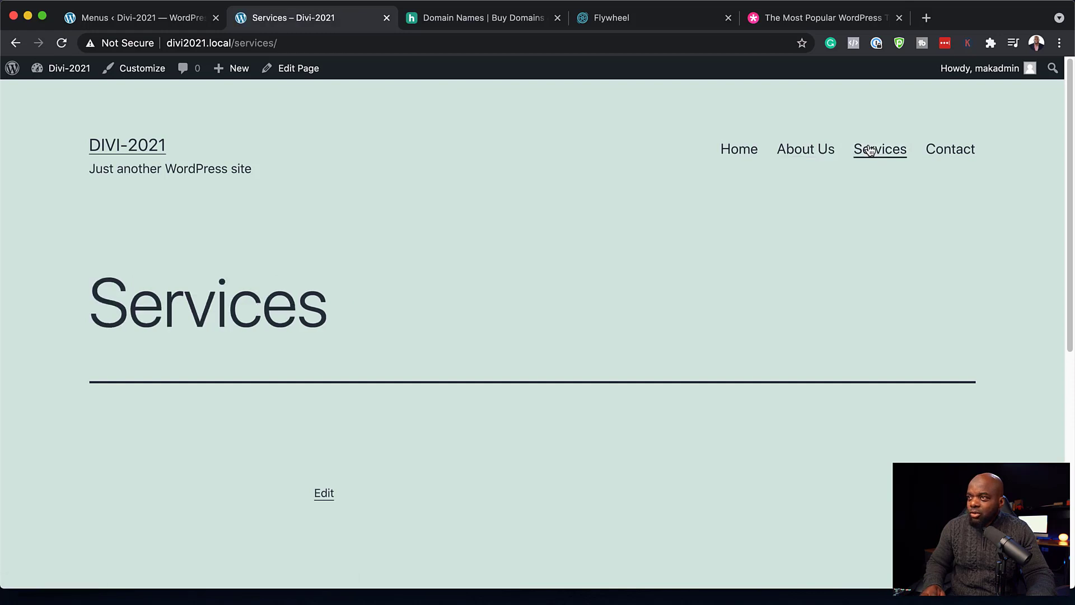
pyautogui.click(955, 157)
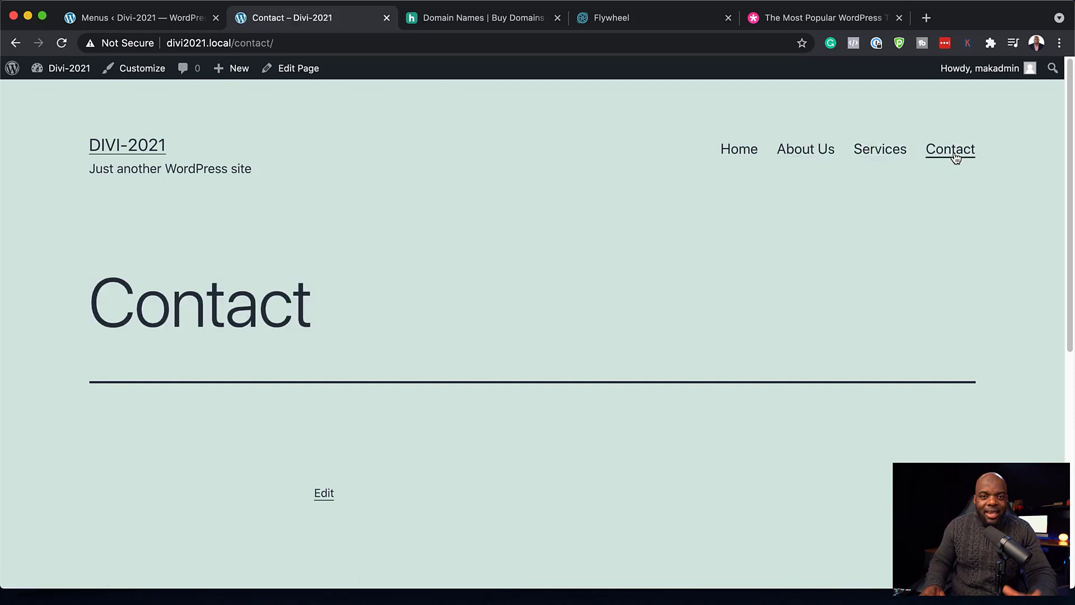
pyautogui.click(806, 150)
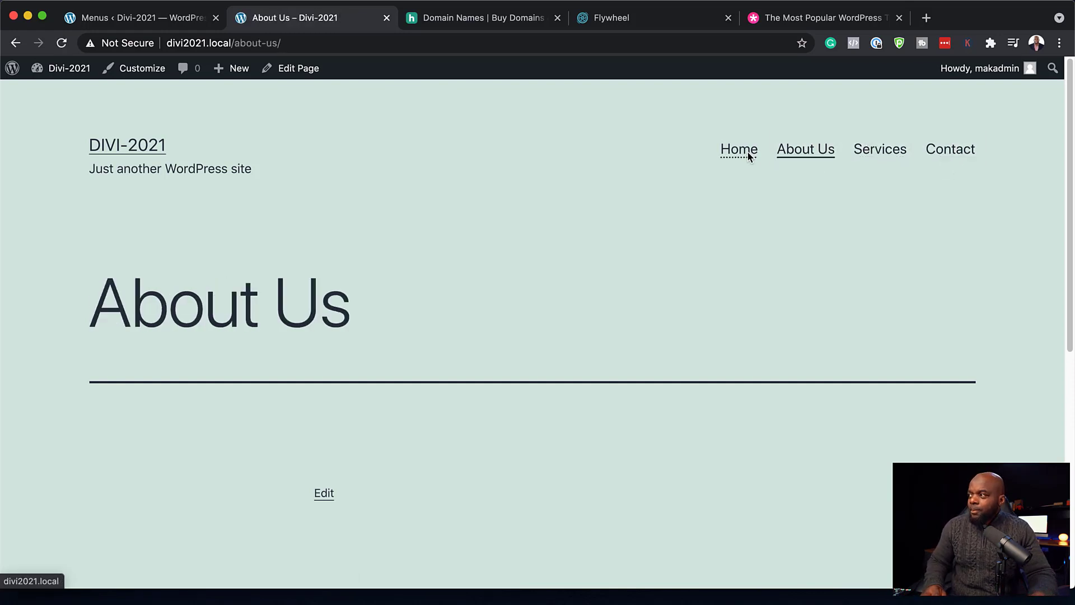
pyautogui.click(750, 157)
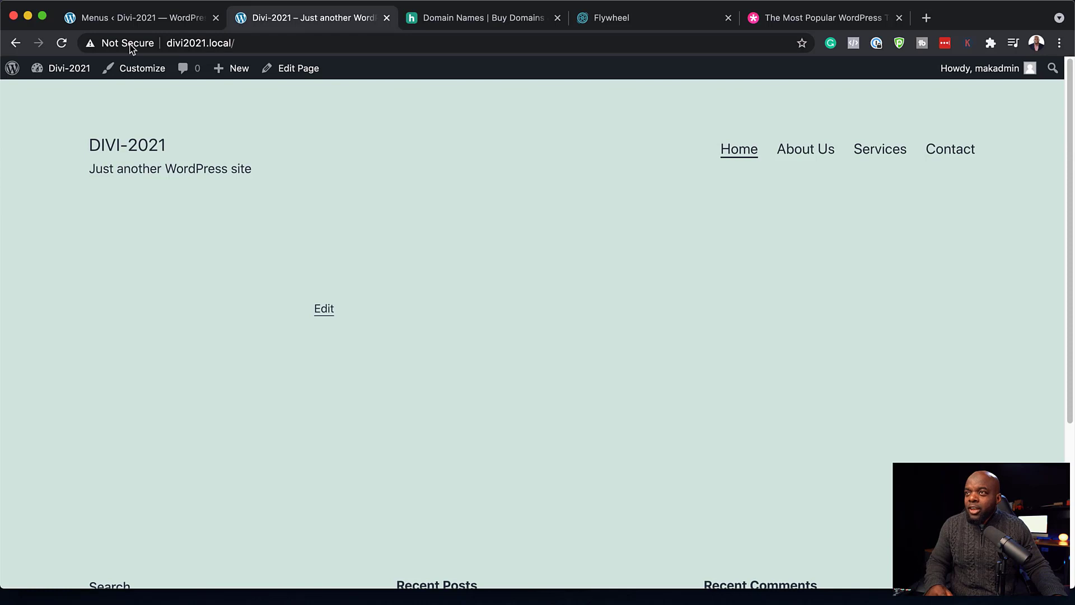
pyautogui.click(171, 18)
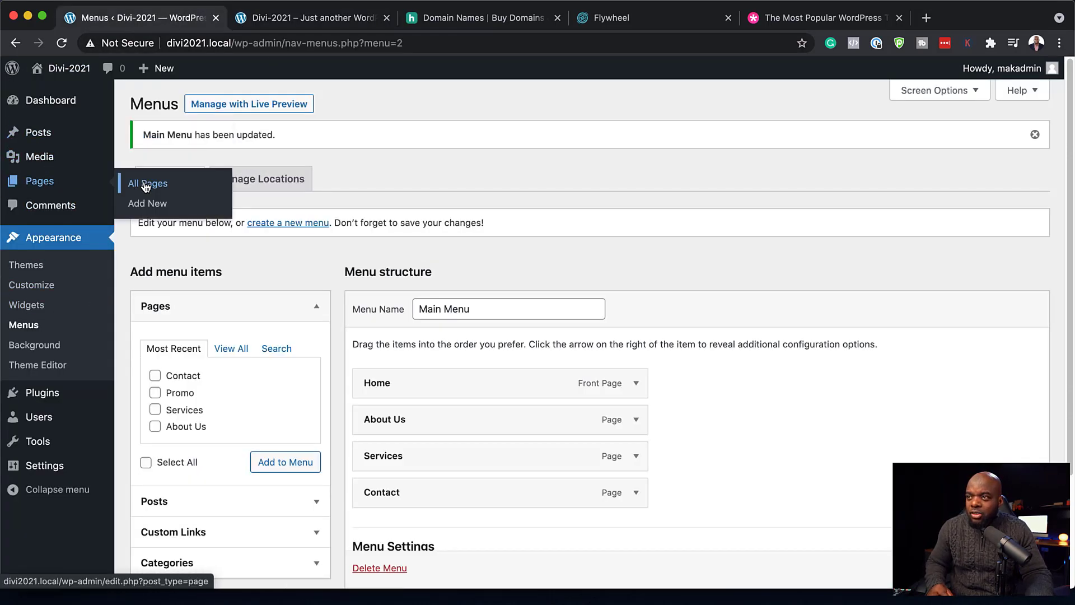
# - Edit the Home page, open the full block library, and search '/tit' to find Heading
pyautogui.click(146, 187)
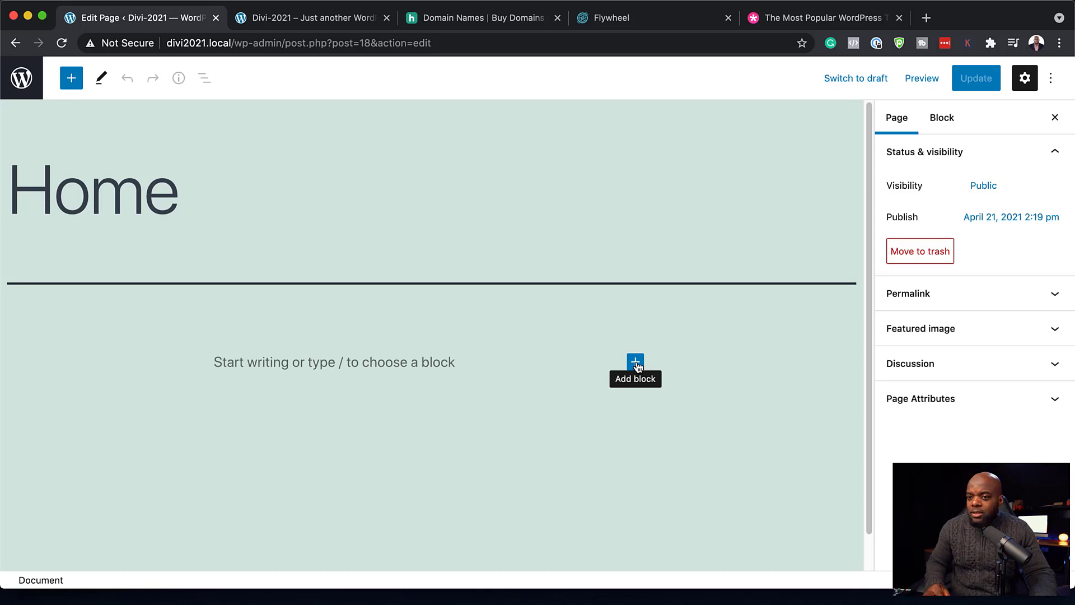
pyautogui.click(636, 363)
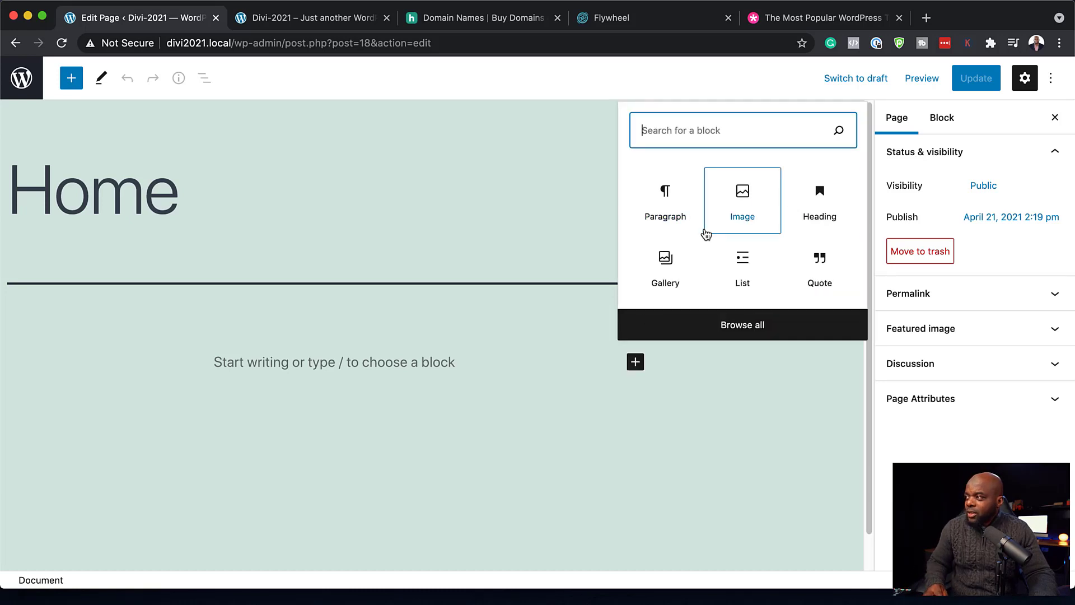
pyautogui.click(749, 330)
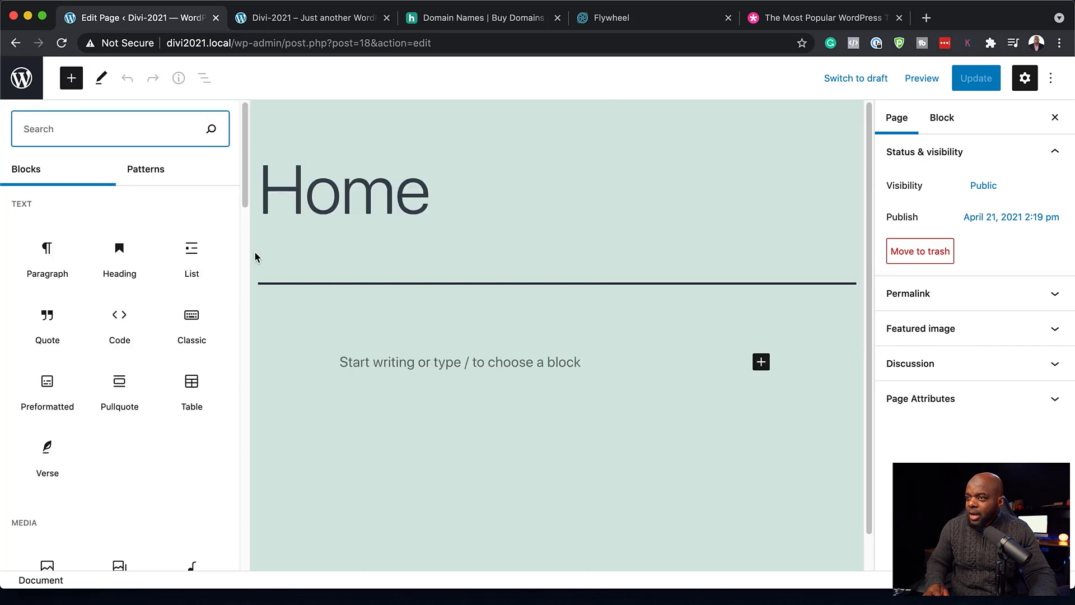
pyautogui.scroll(-10, 134, 407)
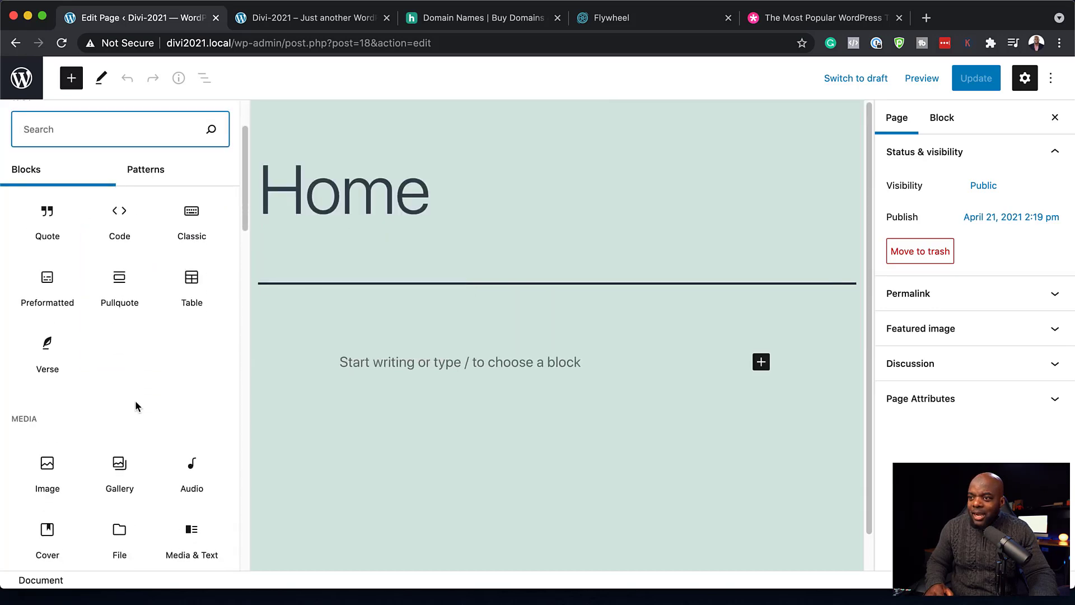
pyautogui.scroll(4, 136, 399)
pyautogui.scroll(4, 136, 399)
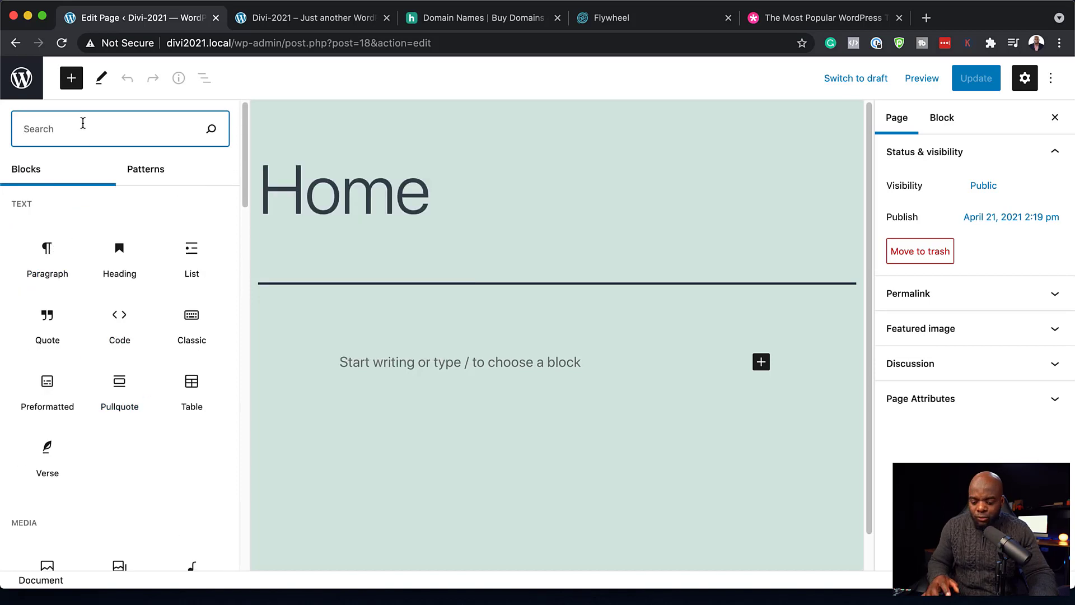
pyautogui.write('/tit')
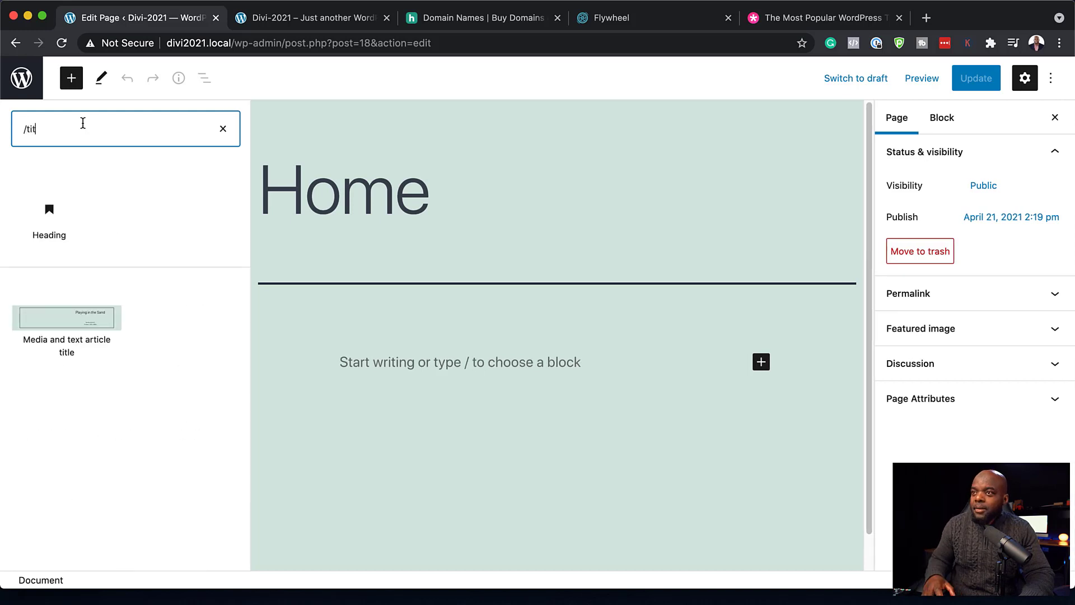
# - Add a 'My heading' heading with an Image block below it, and open its Media Library picker
pyautogui.click(50, 215)
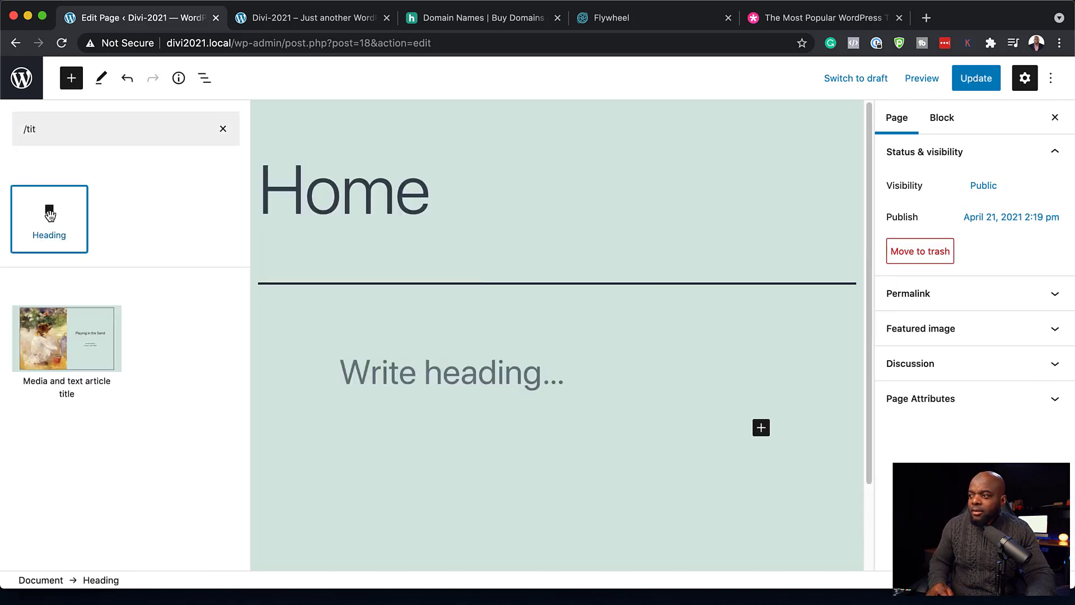
pyautogui.write('My heading')
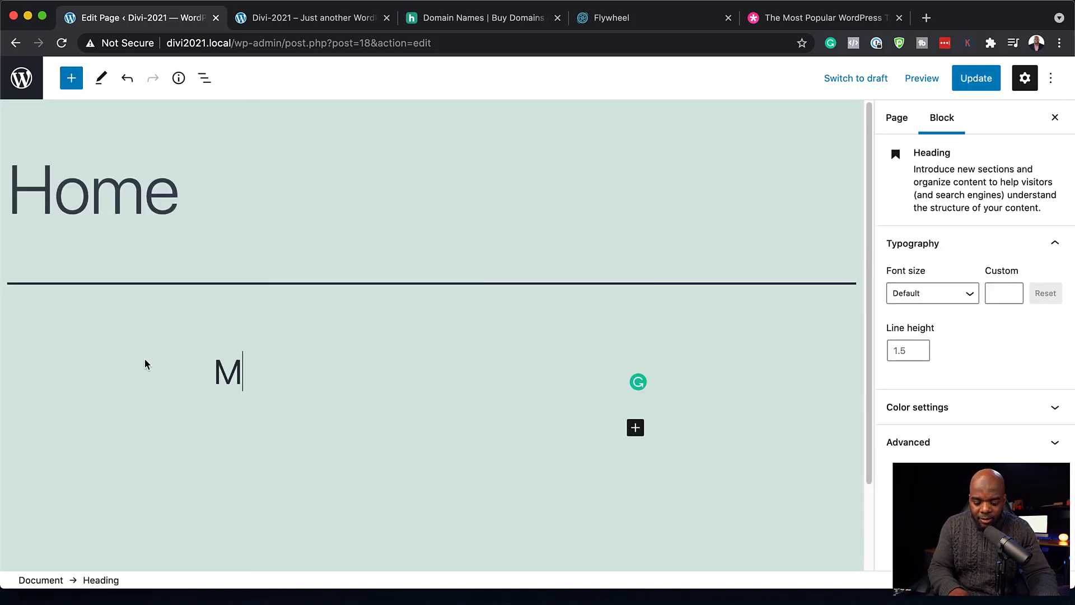
pyautogui.click(635, 428)
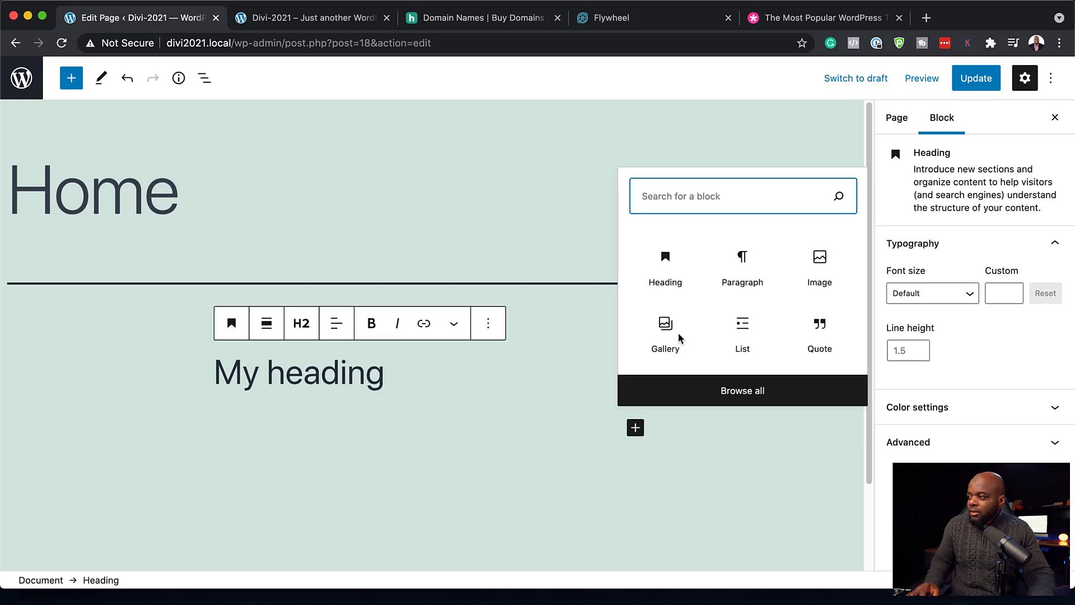
pyautogui.click(822, 261)
pyautogui.click(335, 259)
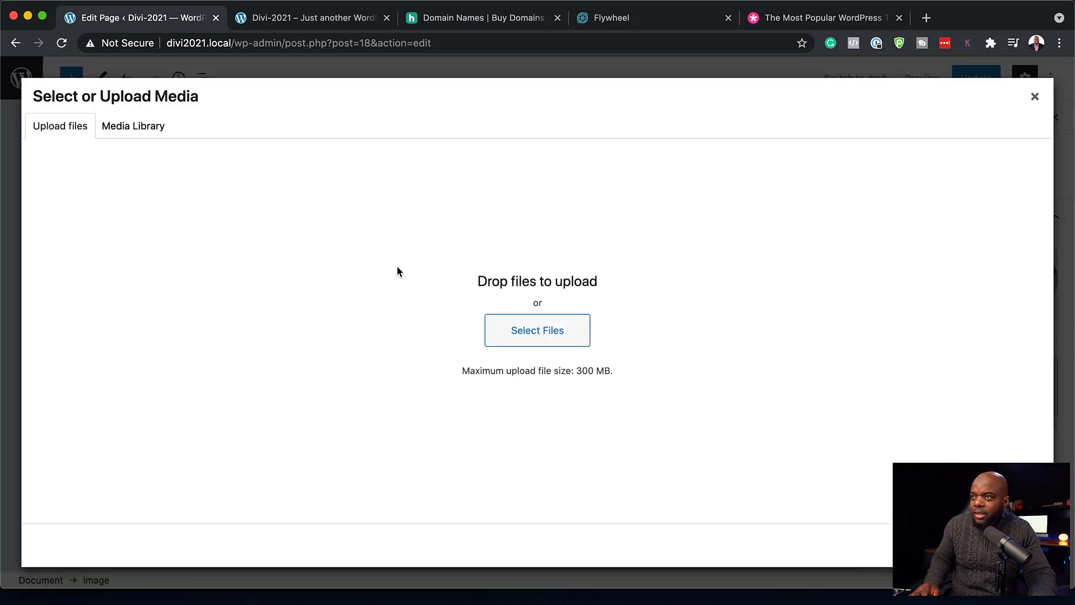
# - Insert the Media Library photo of the man at a computer desk into the image block
pyautogui.click(146, 128)
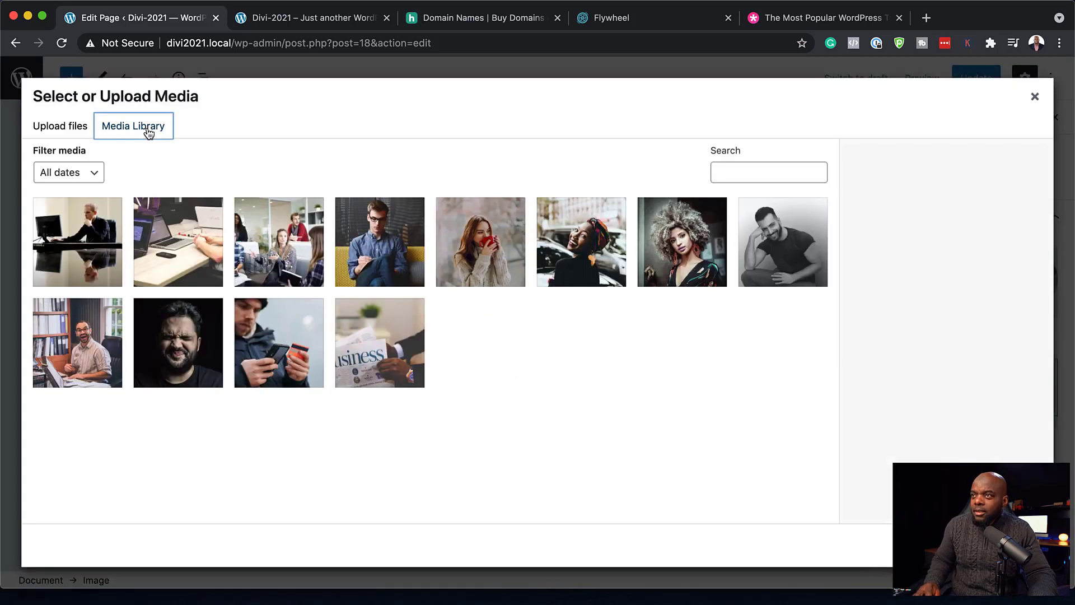
pyautogui.click(82, 241)
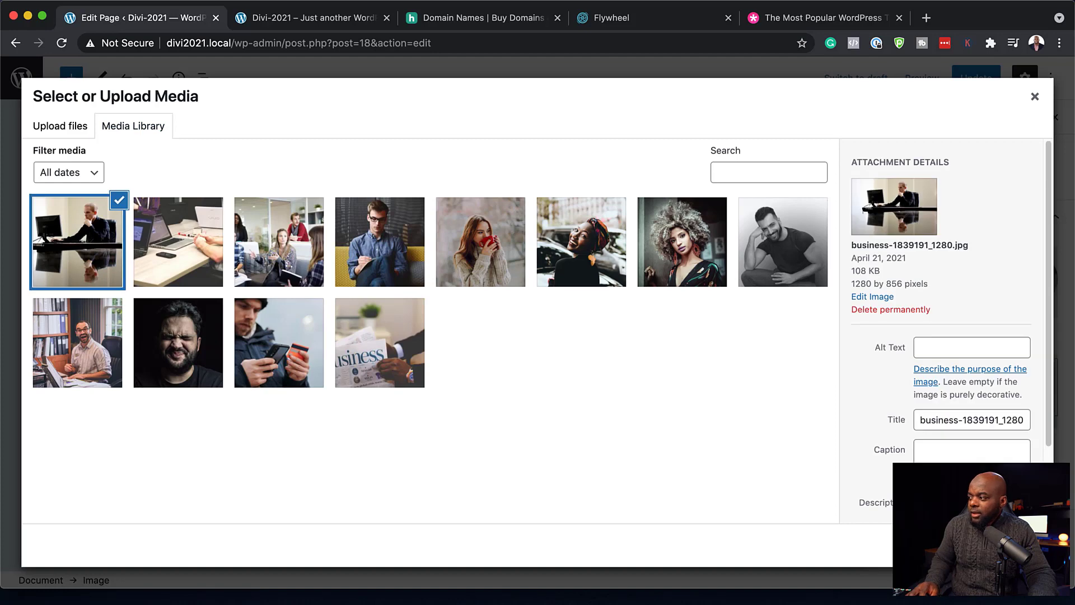
pyautogui.click(1021, 545)
# - Set the image block's alignment to Full width
pyautogui.scroll(5, 711, 400)
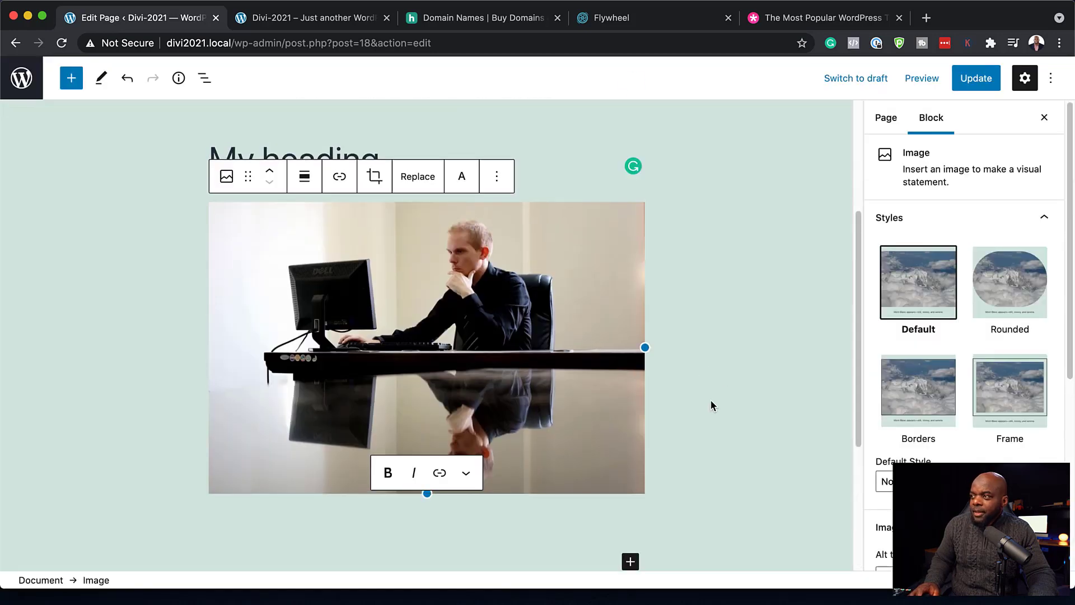
pyautogui.scroll(-3, 774, 435)
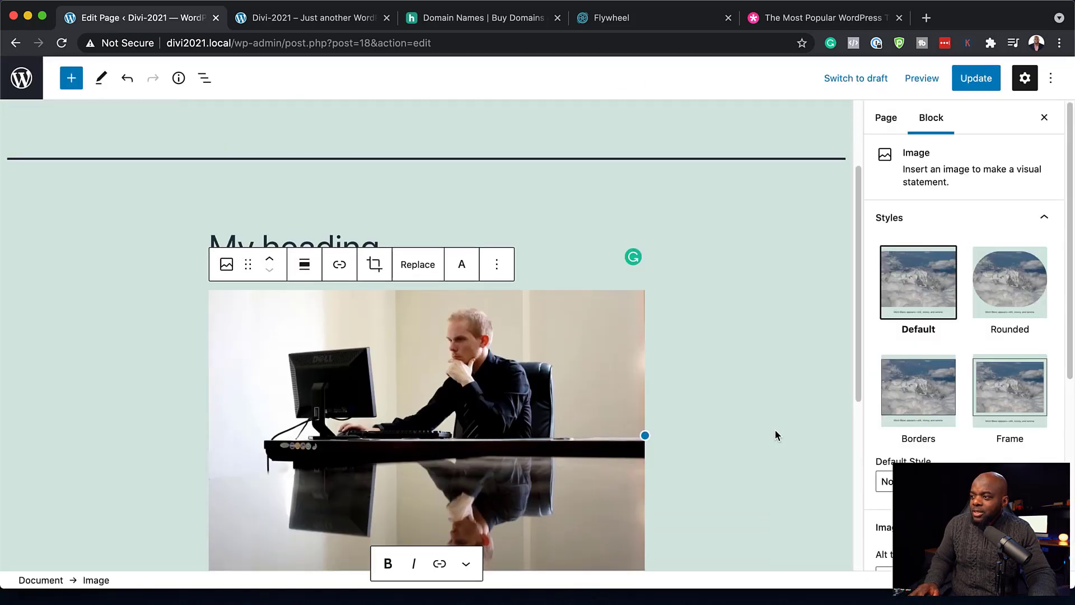
pyautogui.click(304, 374)
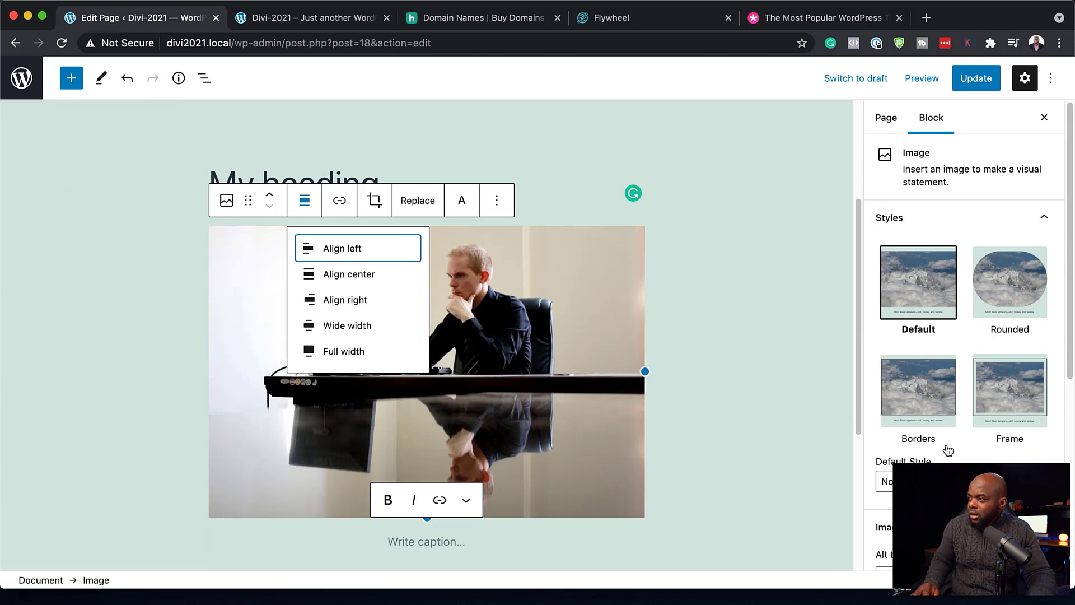
pyautogui.click(344, 353)
pyautogui.scroll(8, 596, 382)
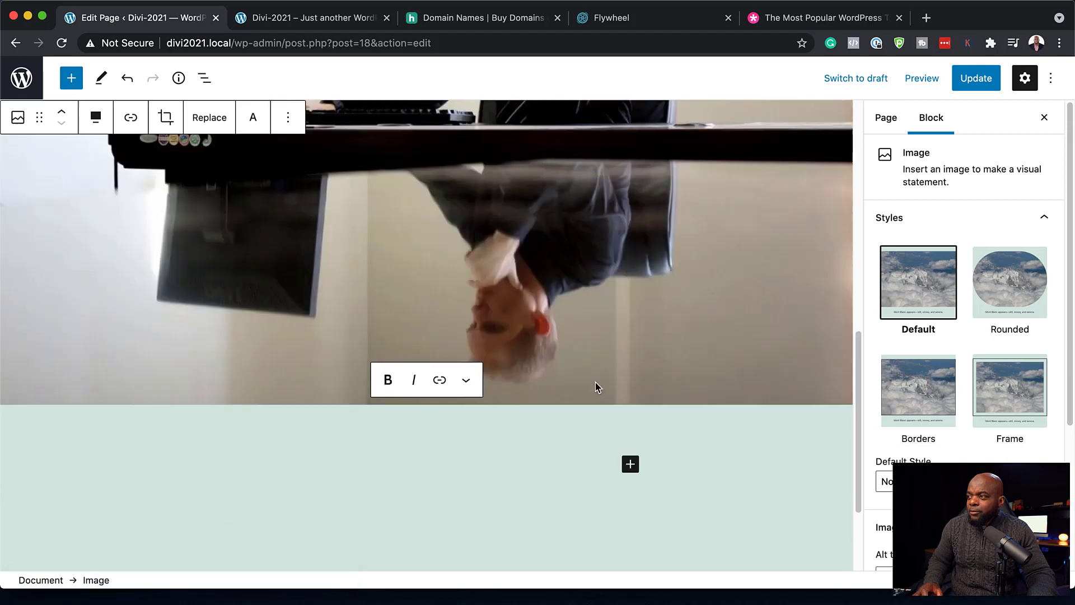
pyautogui.scroll(-3, 636, 367)
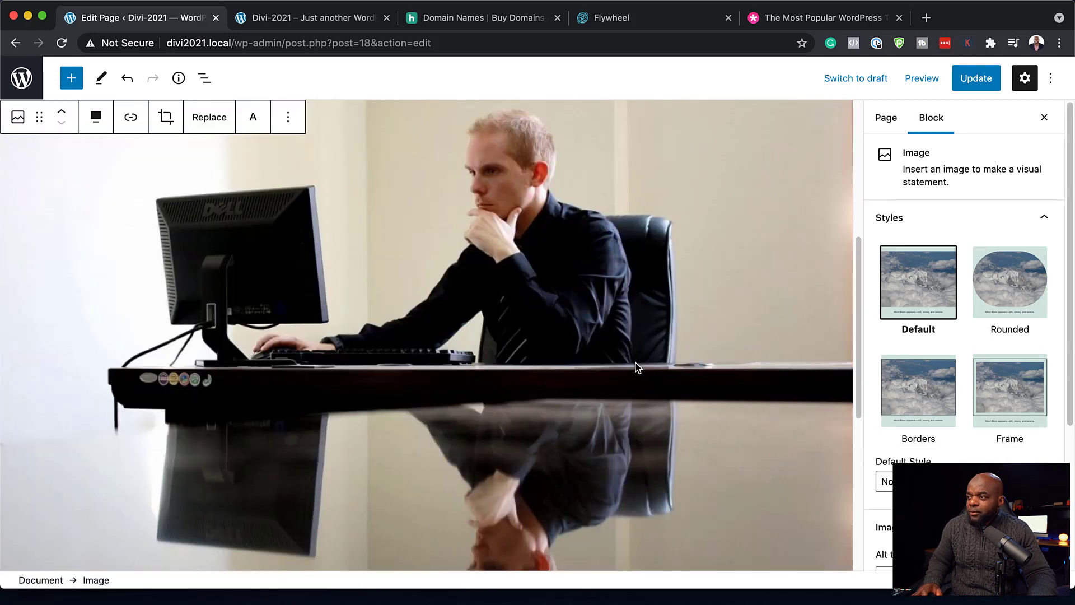
pyautogui.scroll(-1, 537, 355)
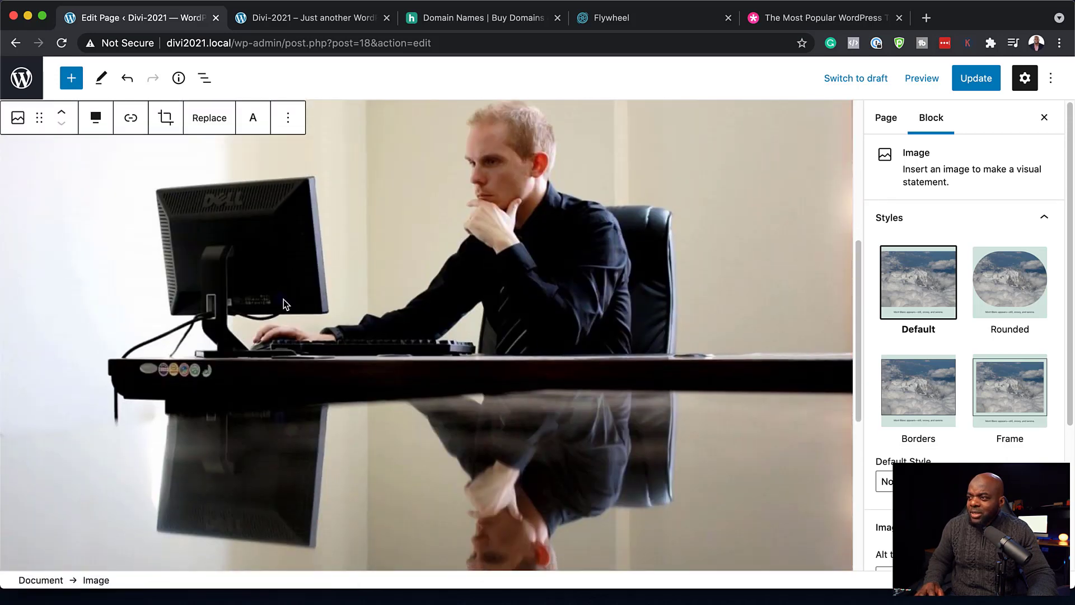
pyautogui.scroll(-5, 515, 325)
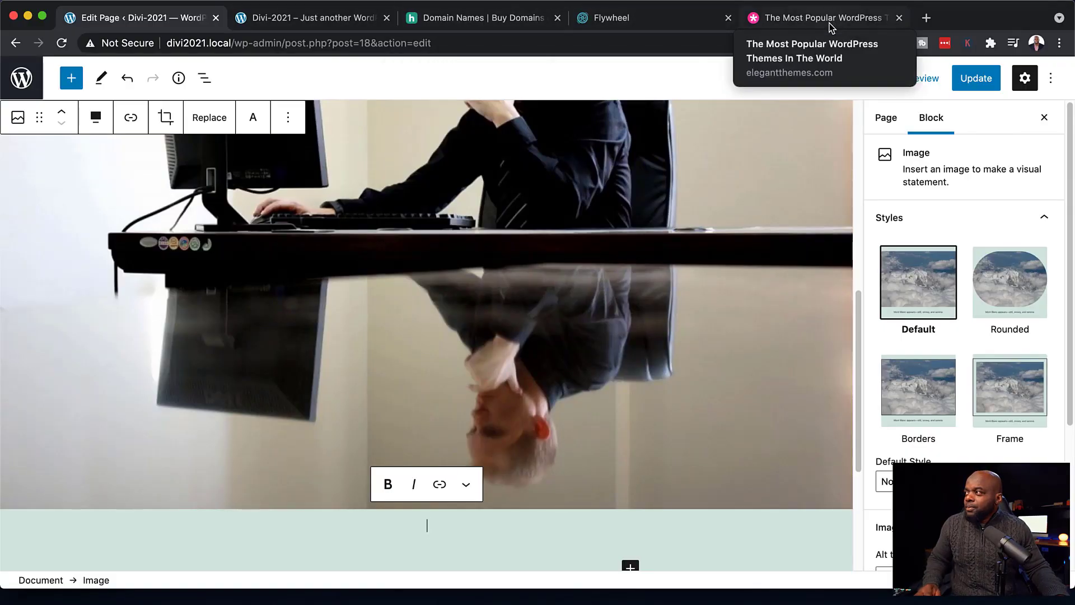
# - Switch to the Elegant Themes site and scroll down through its homepage's Divi layouts
pyautogui.click(813, 22)
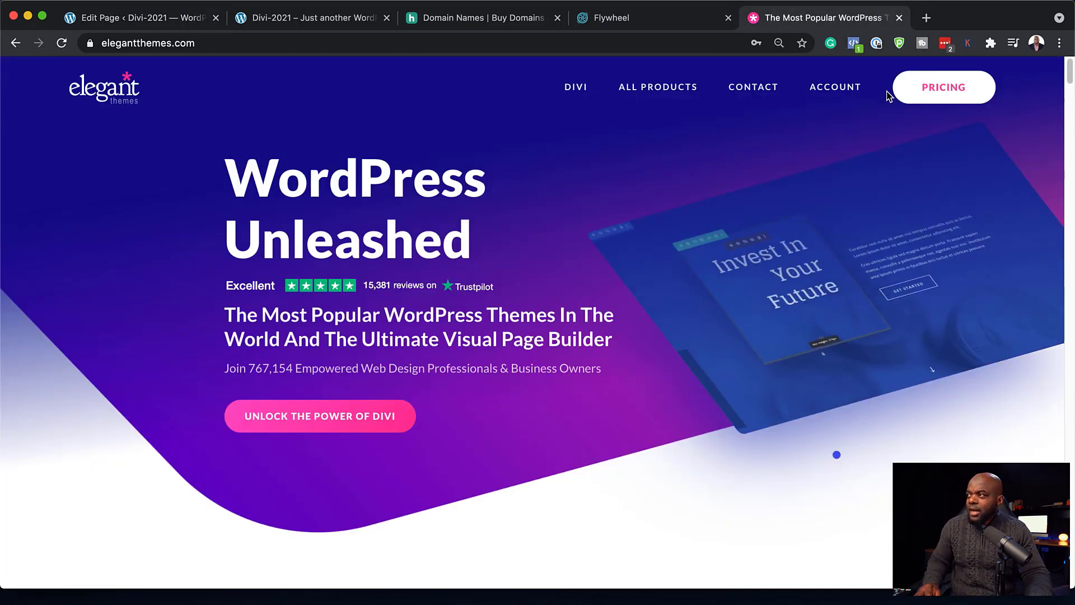
pyautogui.scroll(-4, 736, 356)
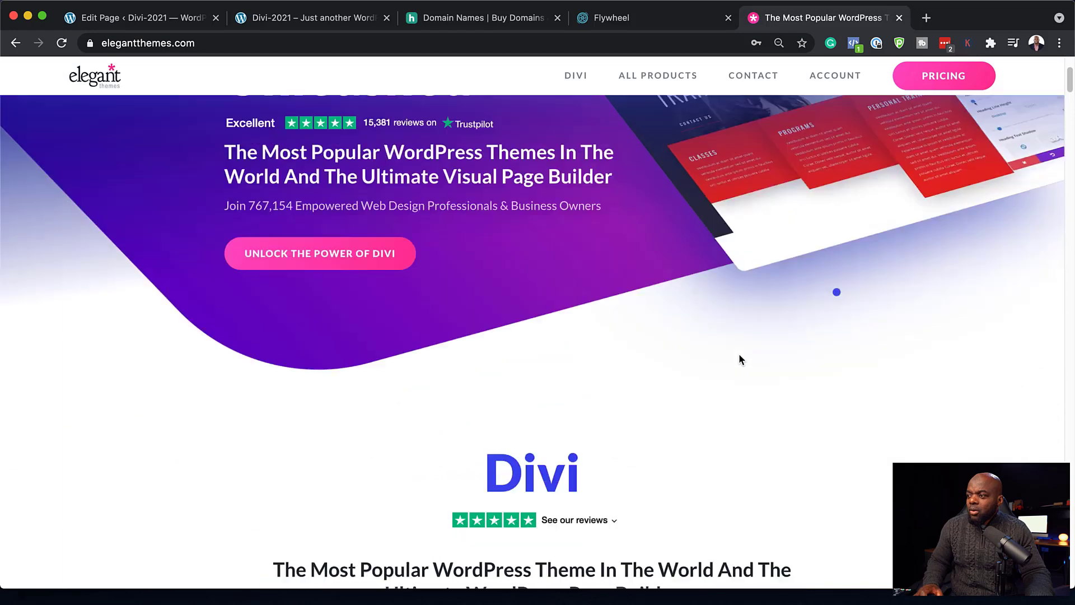
pyautogui.scroll(-3, 738, 356)
pyautogui.scroll(-12, 707, 417)
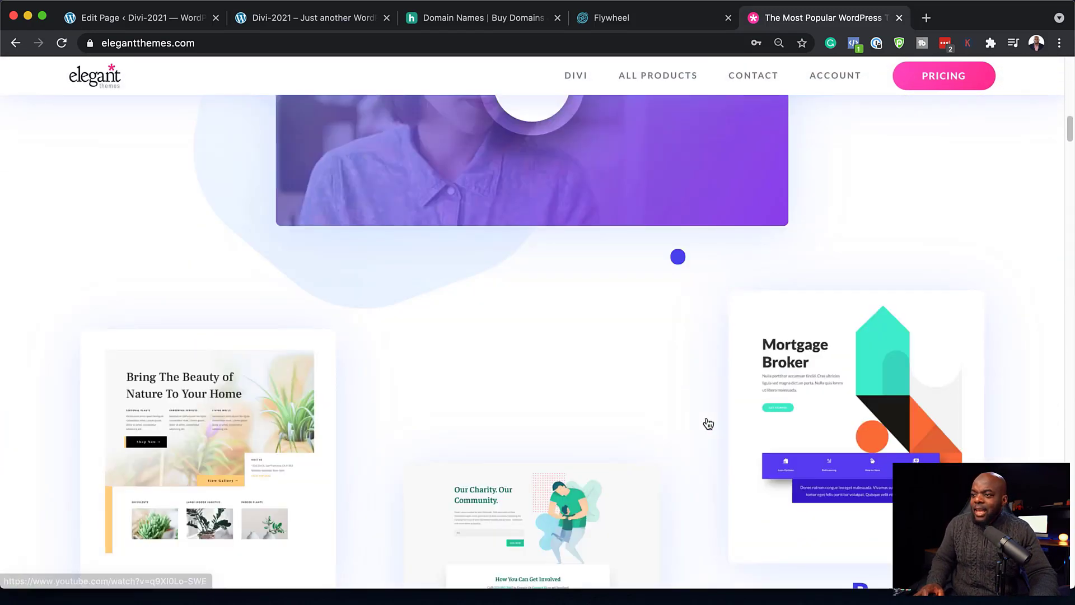
pyautogui.scroll(-2, 707, 423)
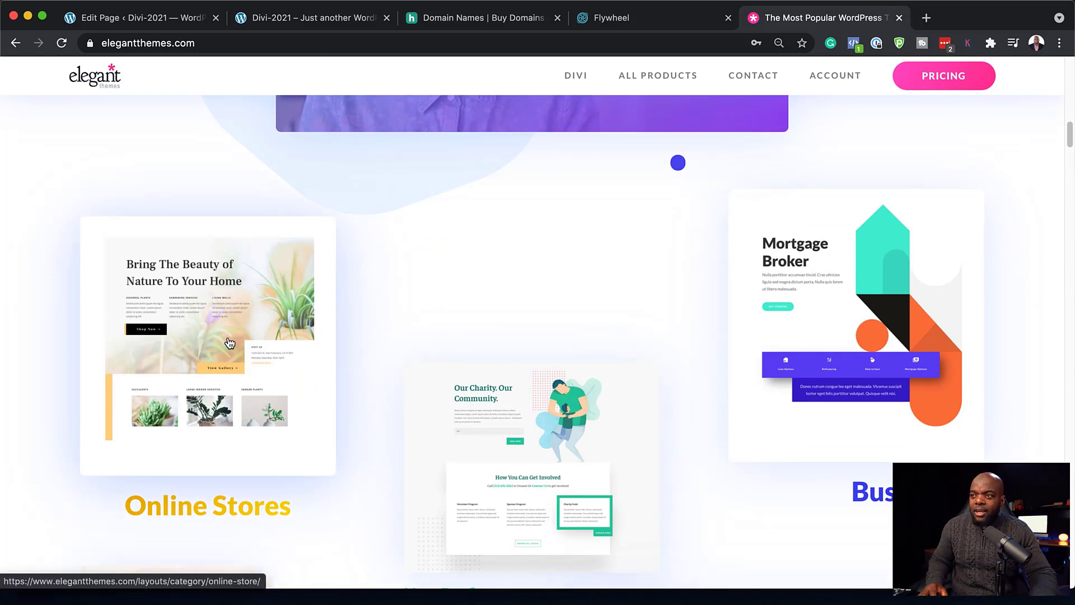
pyautogui.scroll(-2, 391, 396)
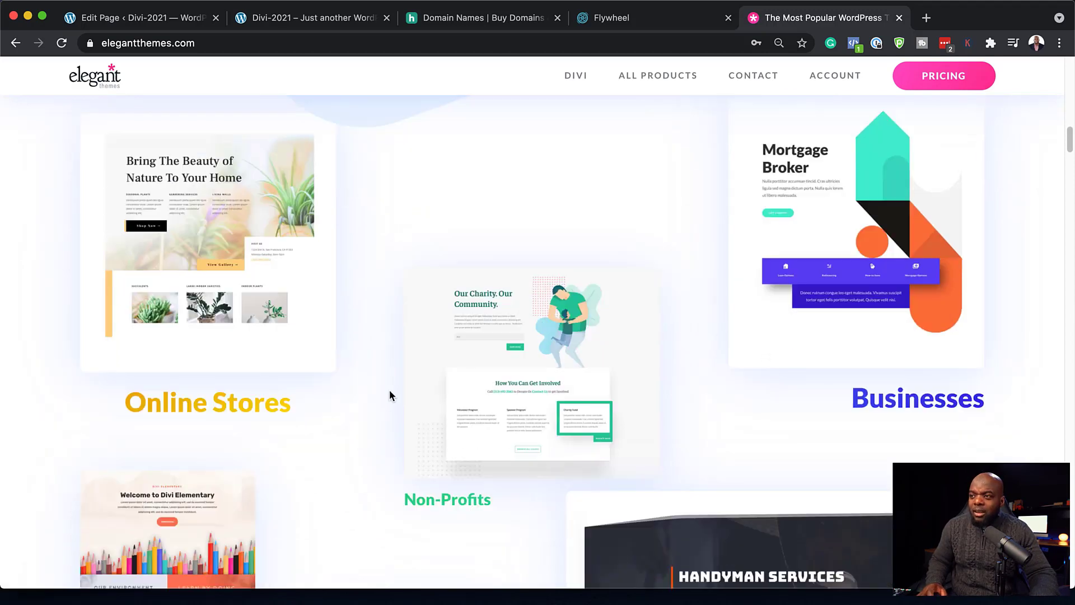
pyautogui.scroll(-9, 340, 348)
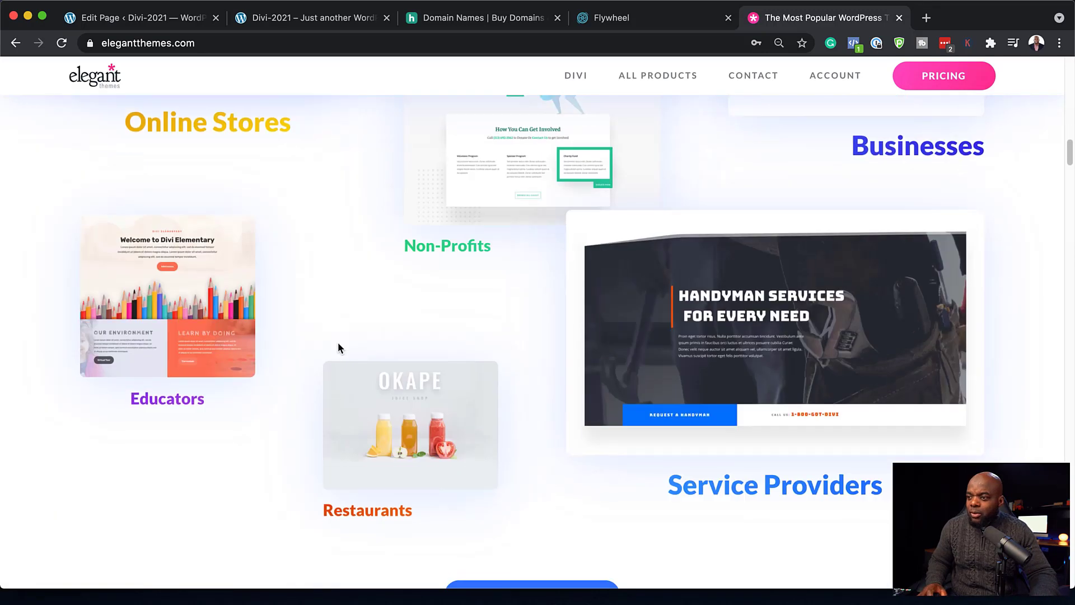
pyautogui.scroll(-5, 339, 343)
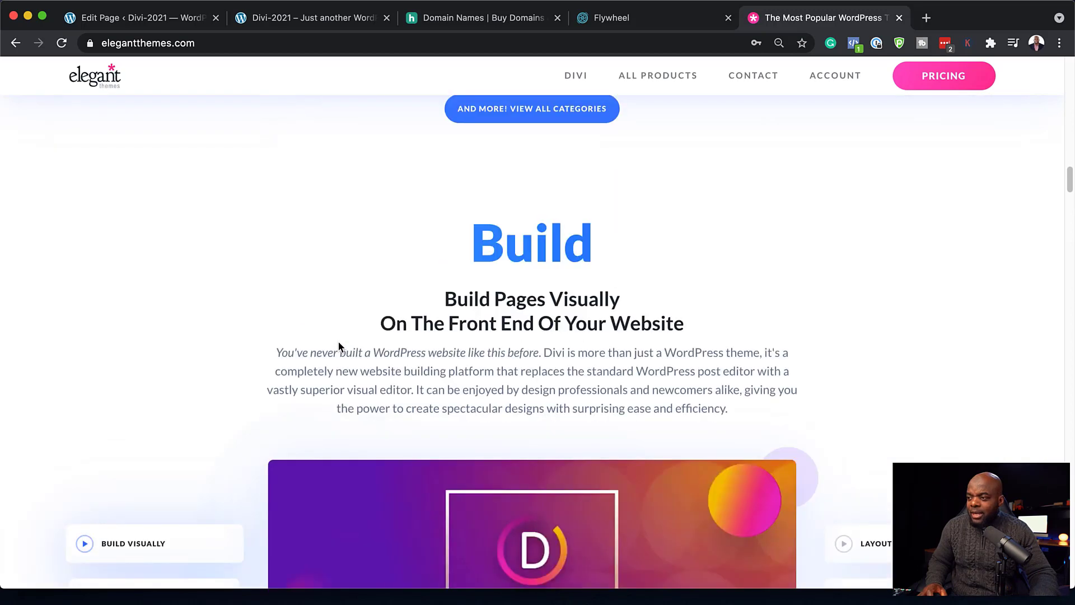
pyautogui.scroll(-3, 339, 343)
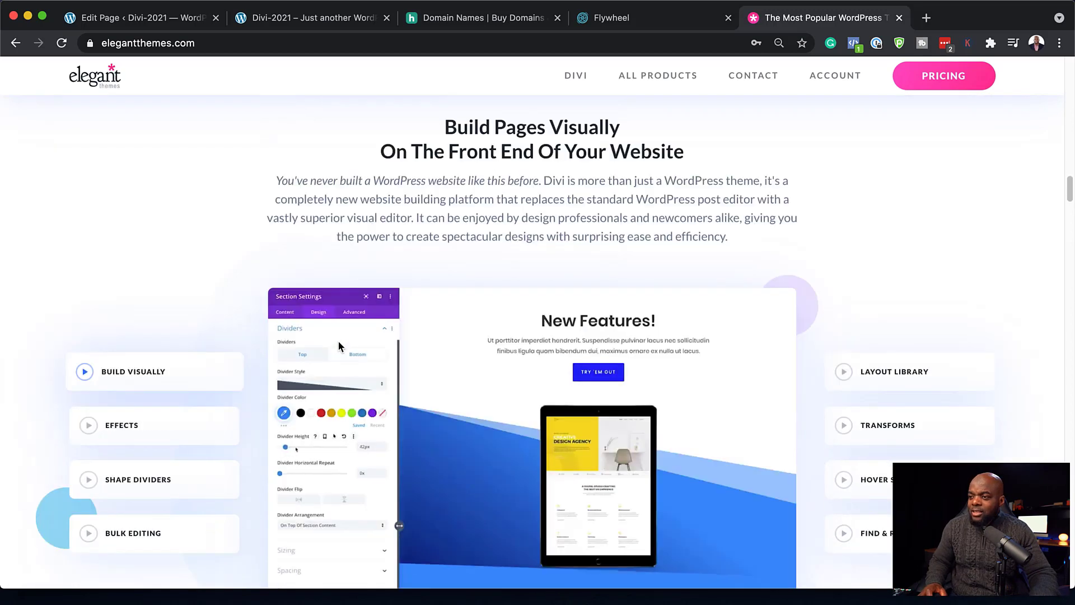
# - Scroll back to the top of the Elegant Themes homepage, to the Account menu
pyautogui.scroll(7, 339, 344)
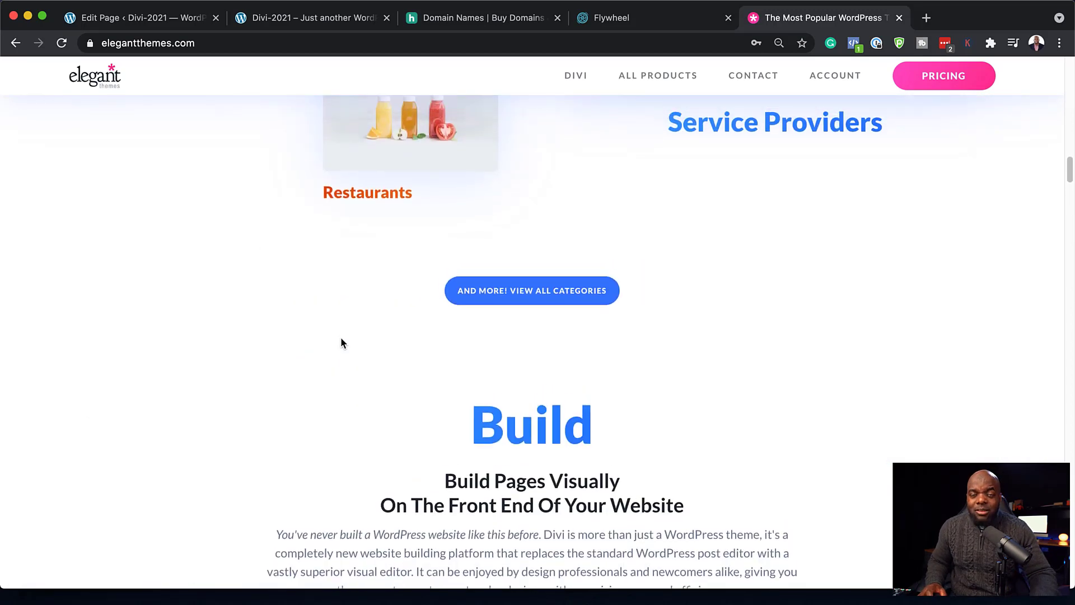
pyautogui.scroll(5, 329, 334)
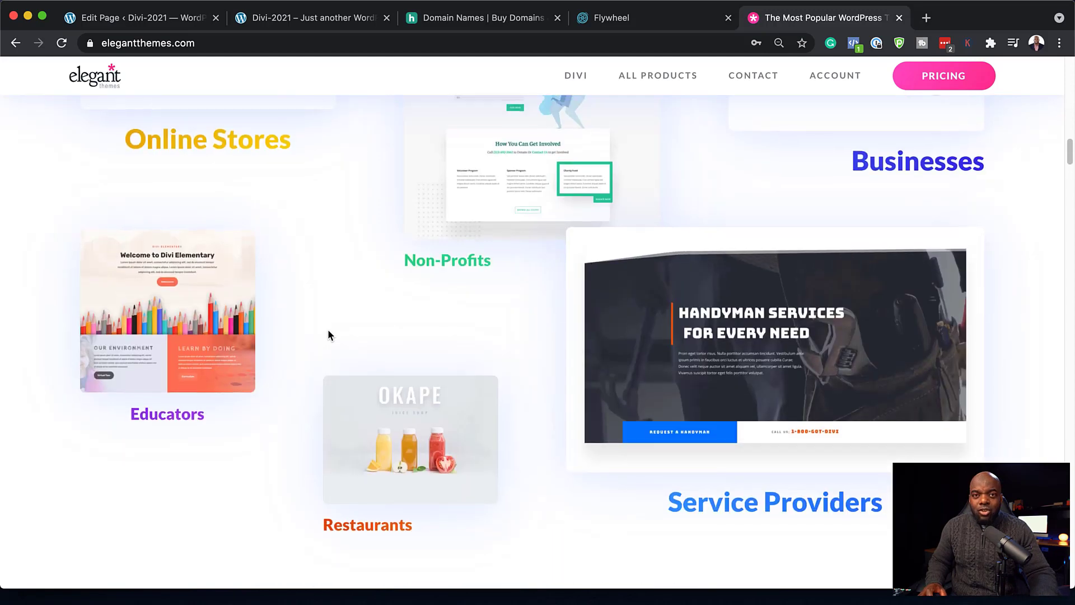
pyautogui.scroll(8, 329, 334)
pyautogui.scroll(15, 329, 334)
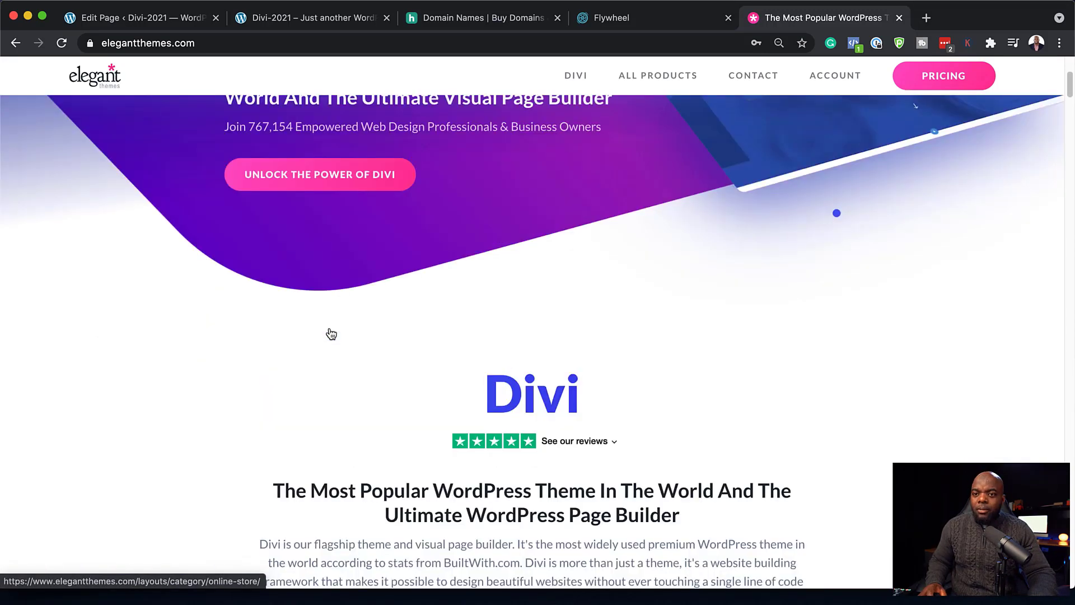
pyautogui.scroll(5, 331, 334)
pyautogui.moveTo(823, 90)
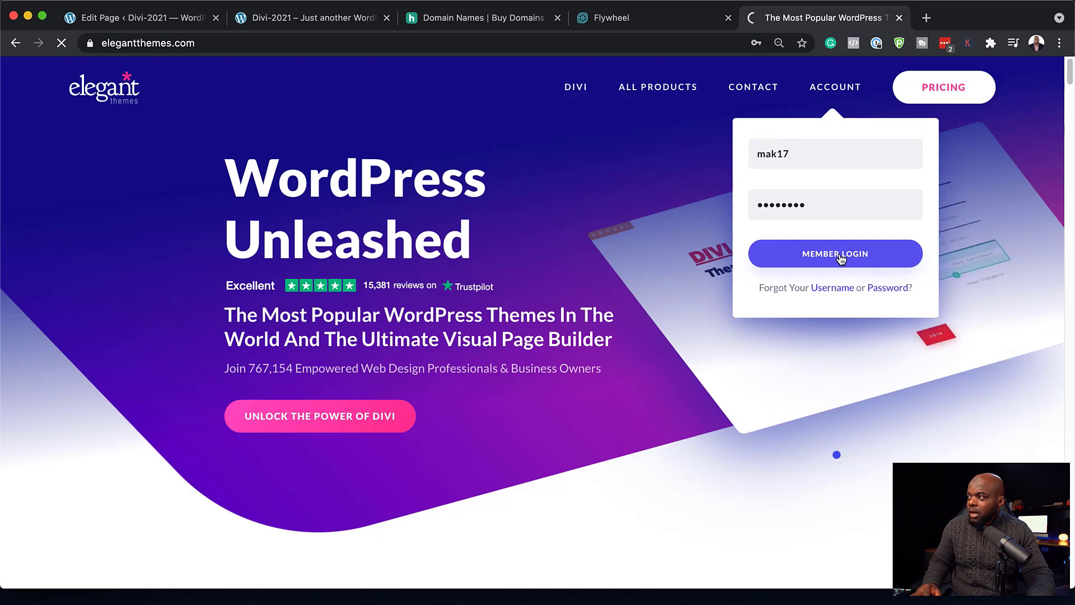
# - Log in to the Elegant Themes member account and download the Divi theme zip
pyautogui.click(840, 256)
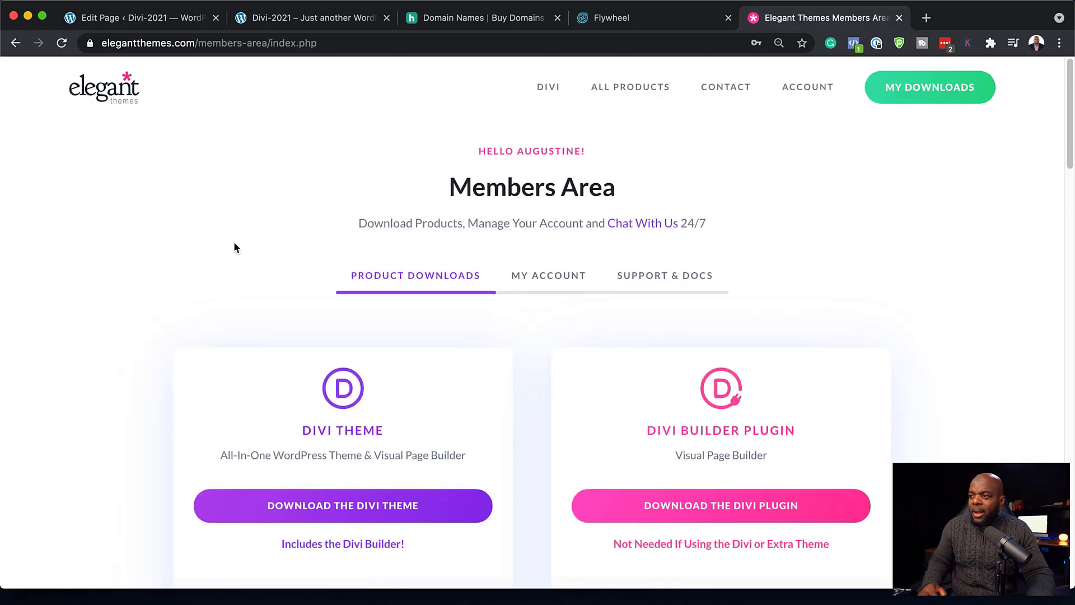
pyautogui.scroll(-3, 234, 241)
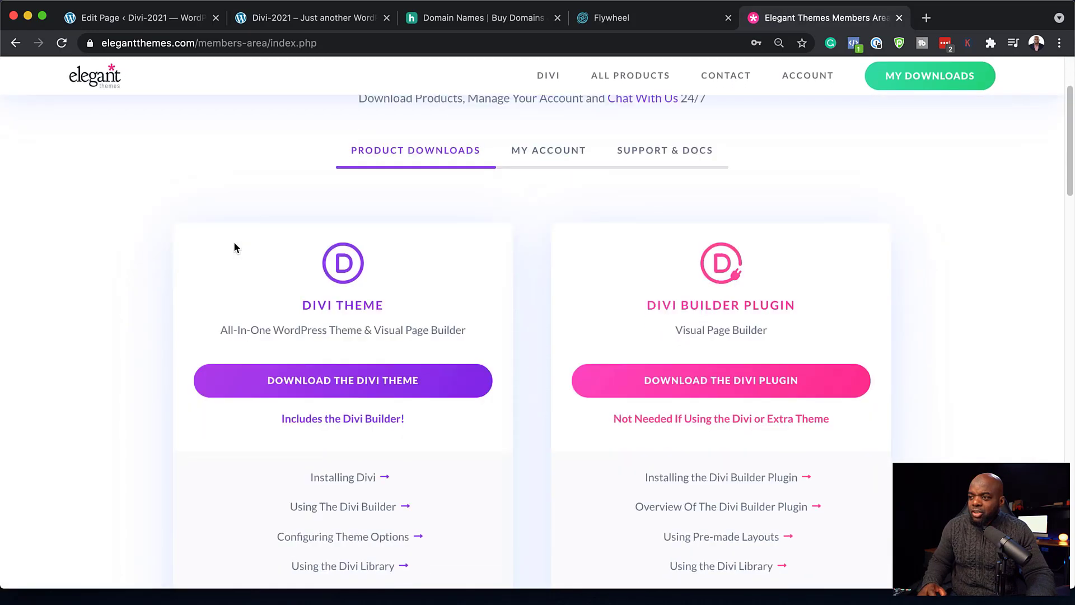
pyautogui.click(380, 383)
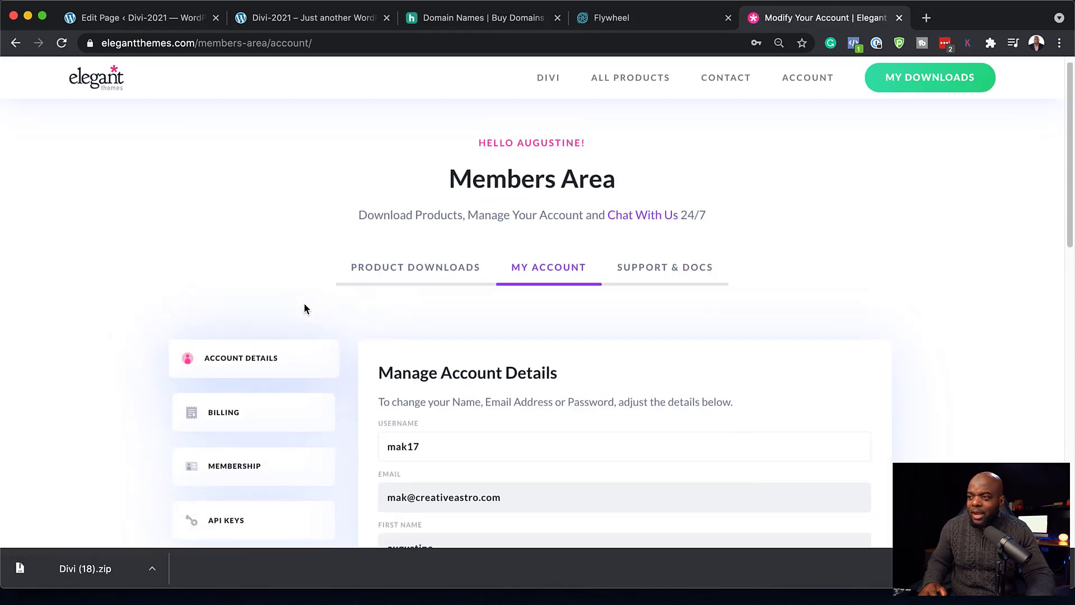
pyautogui.scroll(-3, 304, 307)
# - Copy the account's API key from the API Keys page and return to the WordPress editor
pyautogui.click(232, 379)
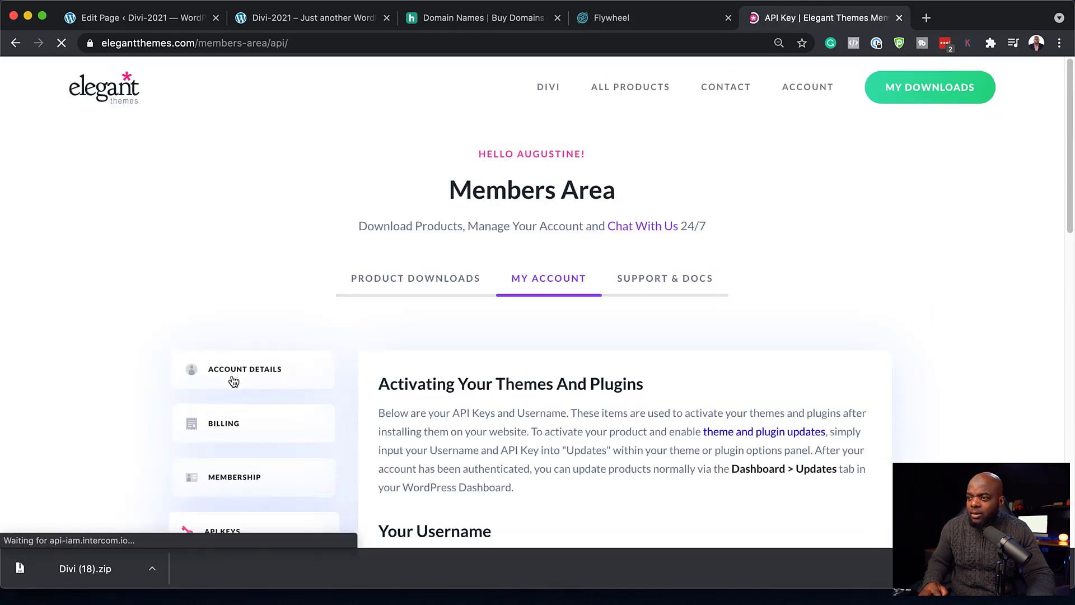
pyautogui.scroll(-4, 690, 344)
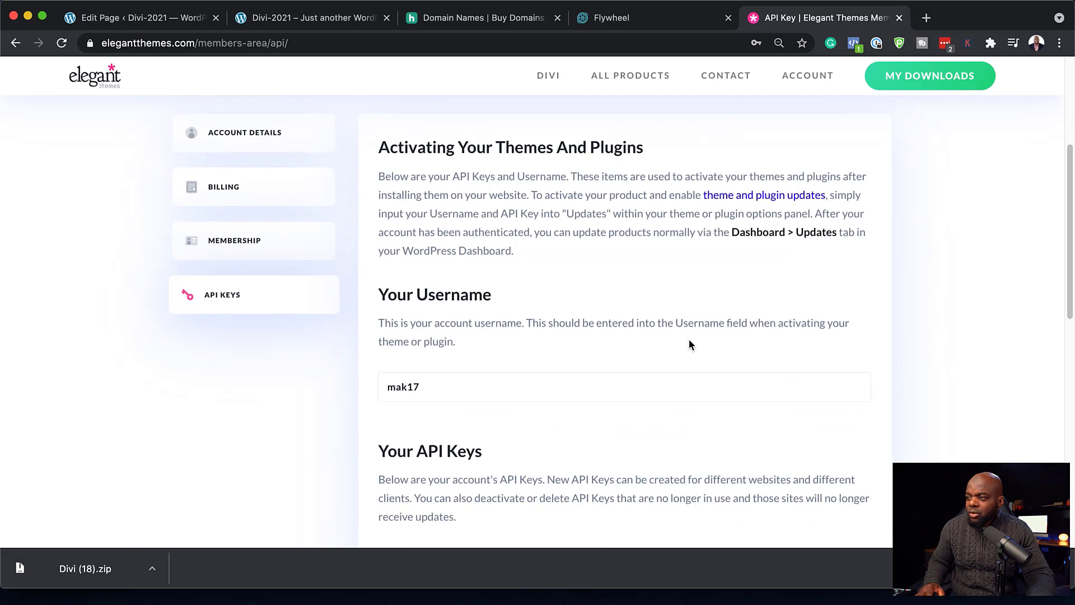
pyautogui.scroll(-2, 688, 341)
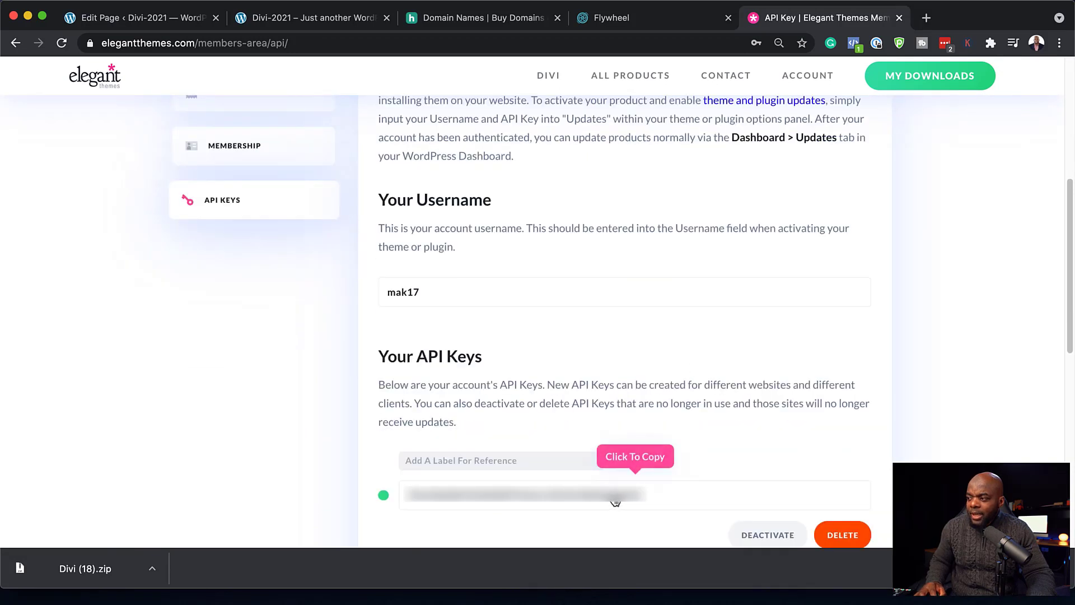
pyautogui.click(615, 501)
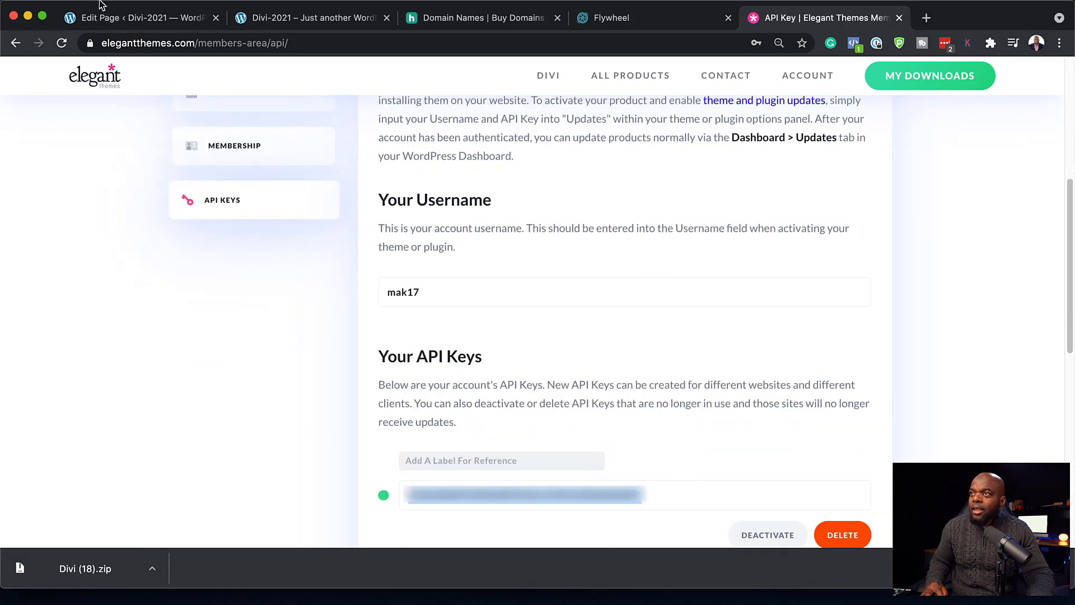
pyautogui.click(118, 21)
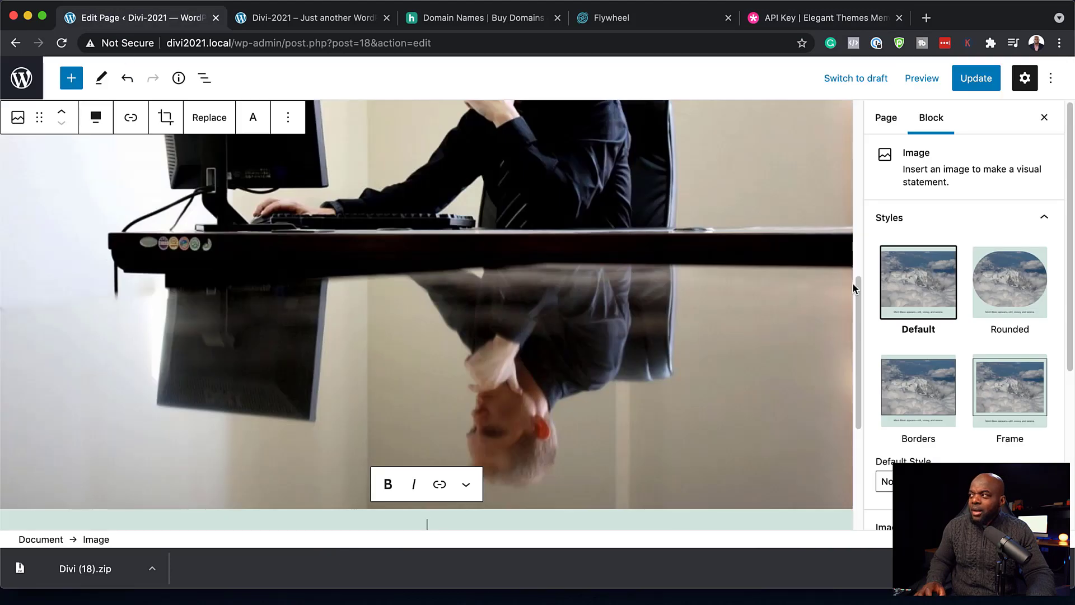
# - Leave the page editor without saving and go to Appearance > Themes
pyautogui.click(20, 79)
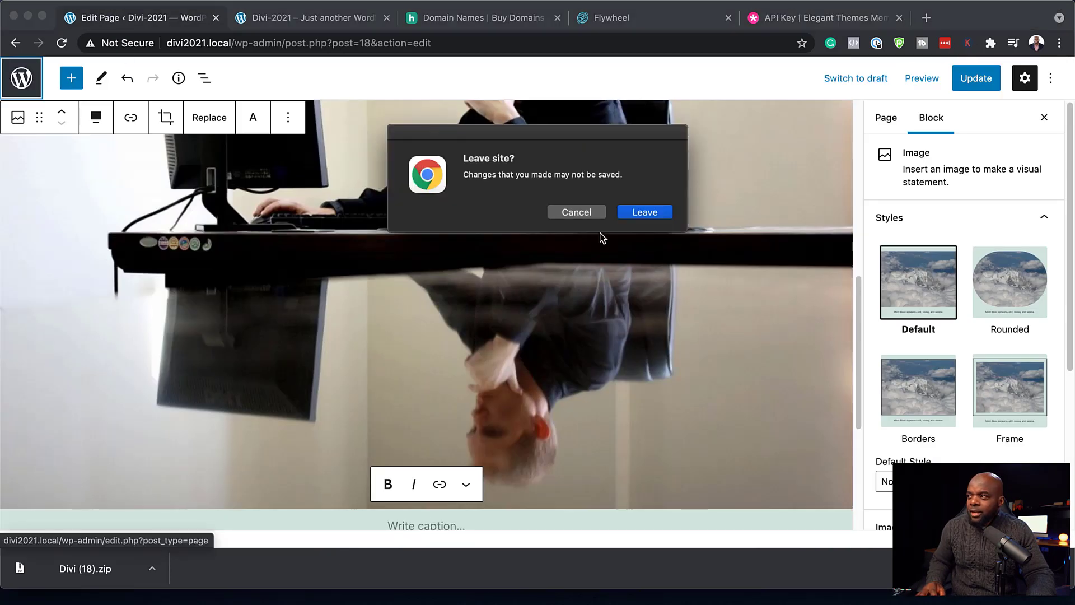
pyautogui.click(645, 213)
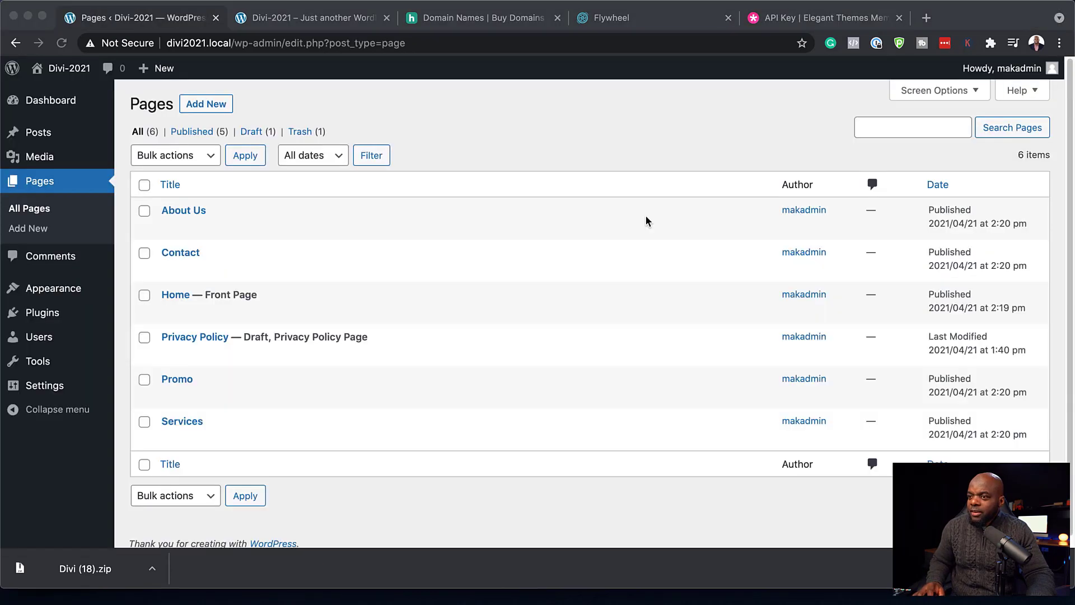
pyautogui.moveTo(64, 295)
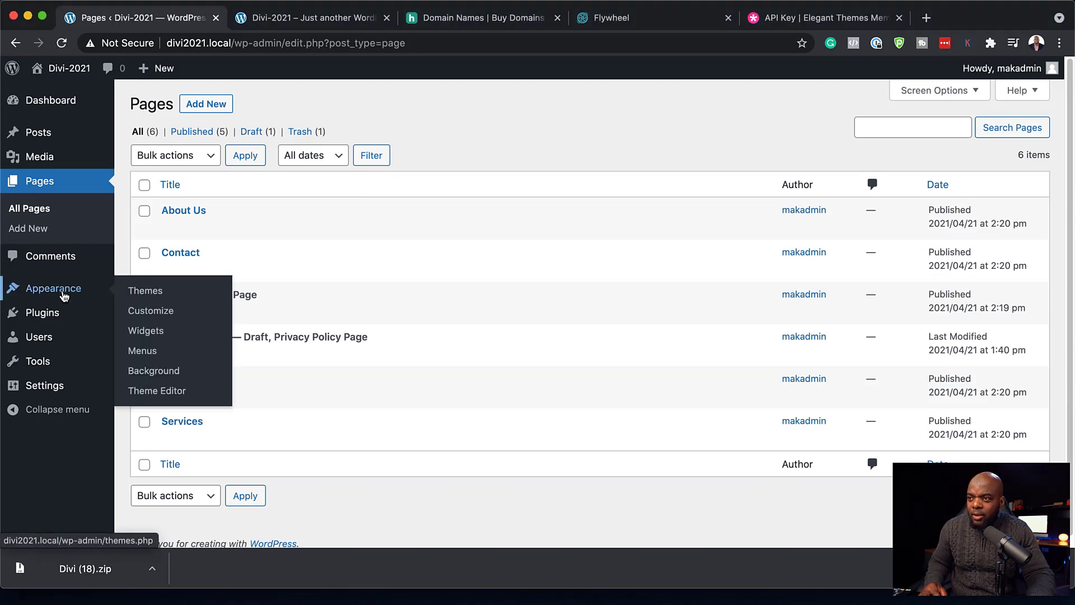
pyautogui.click(154, 292)
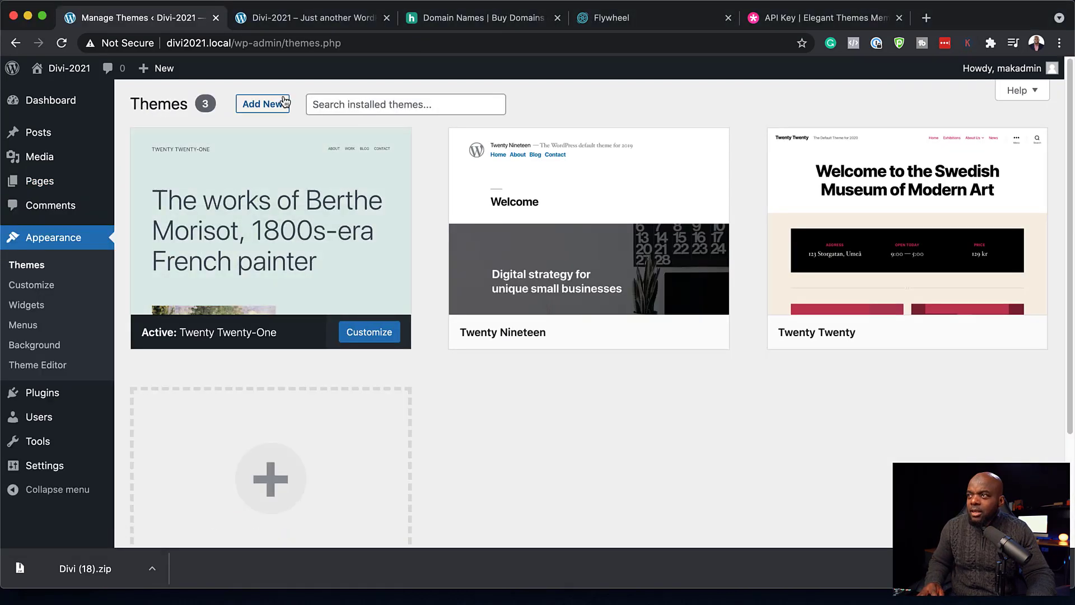
# - Upload Divi (18).zip as a new theme and install it
pyautogui.click(269, 107)
pyautogui.click(267, 106)
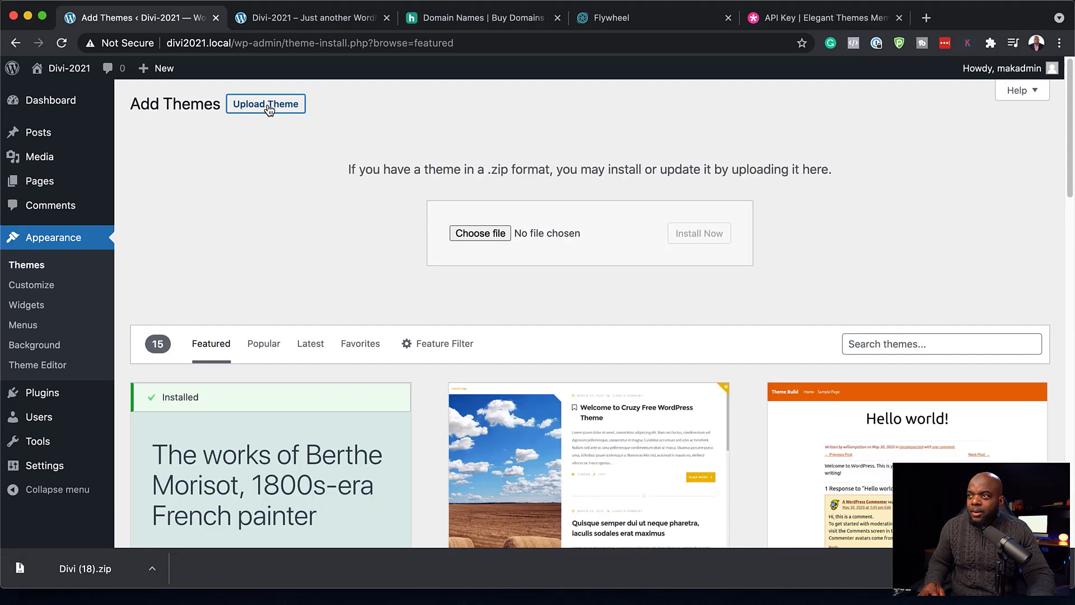
pyautogui.moveTo(75, 569); pyautogui.dragTo(281, 455)
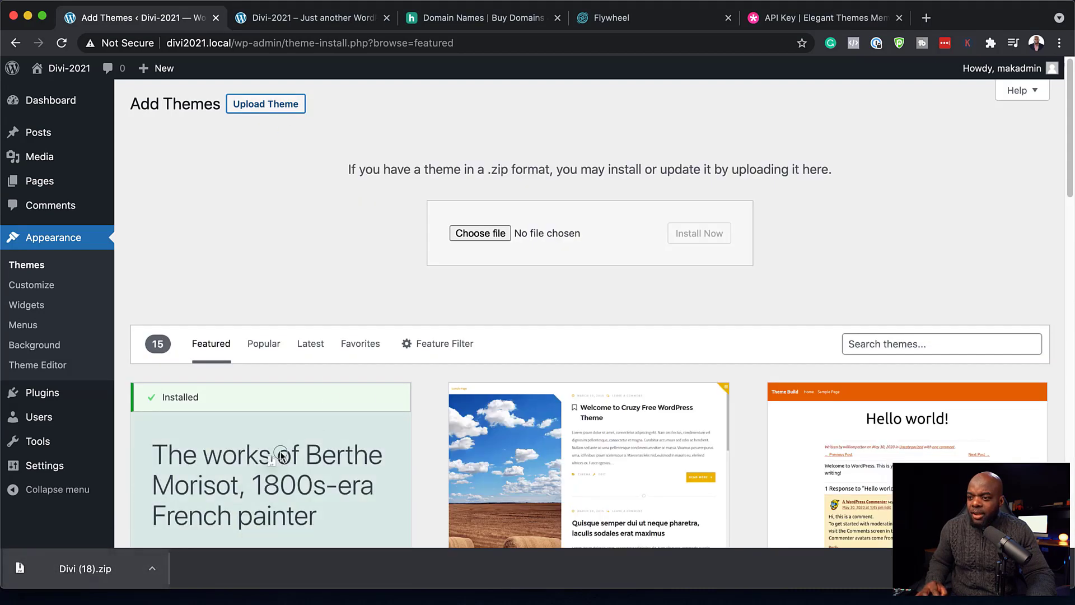
pyautogui.moveTo(542, 222); pyautogui.dragTo(543, 225)
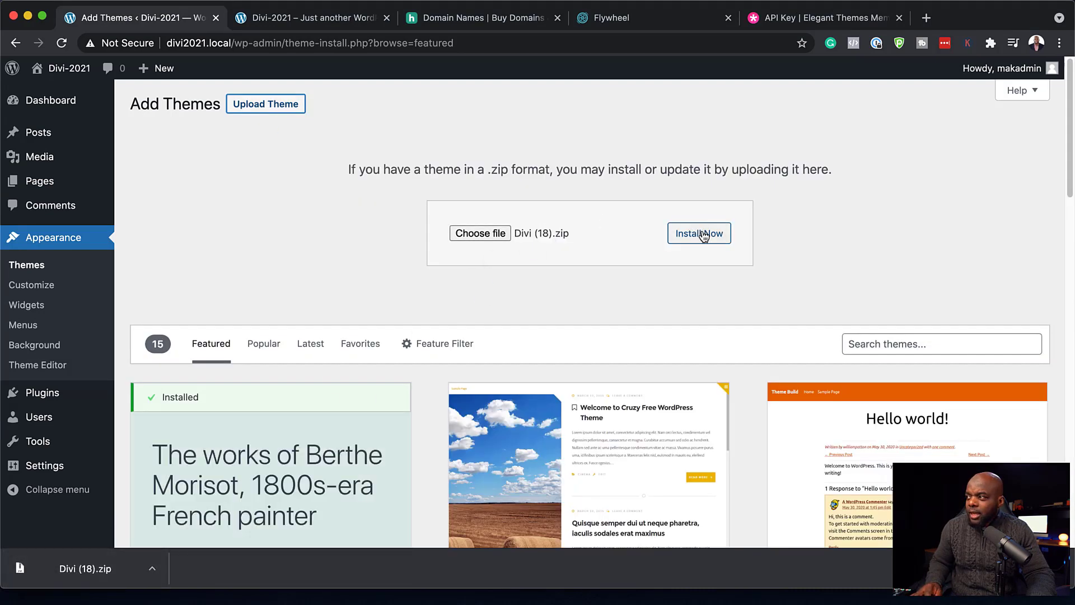
pyautogui.click(703, 234)
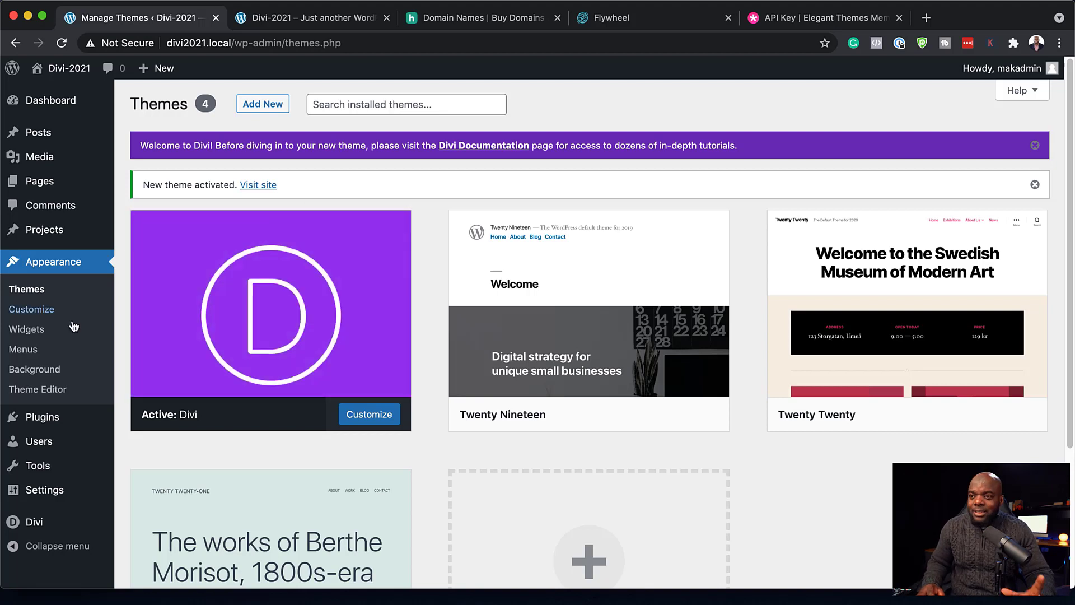
# - Go to the Updates tab of Divi's Theme Options and begin entering the API key
pyautogui.moveTo(58, 531)
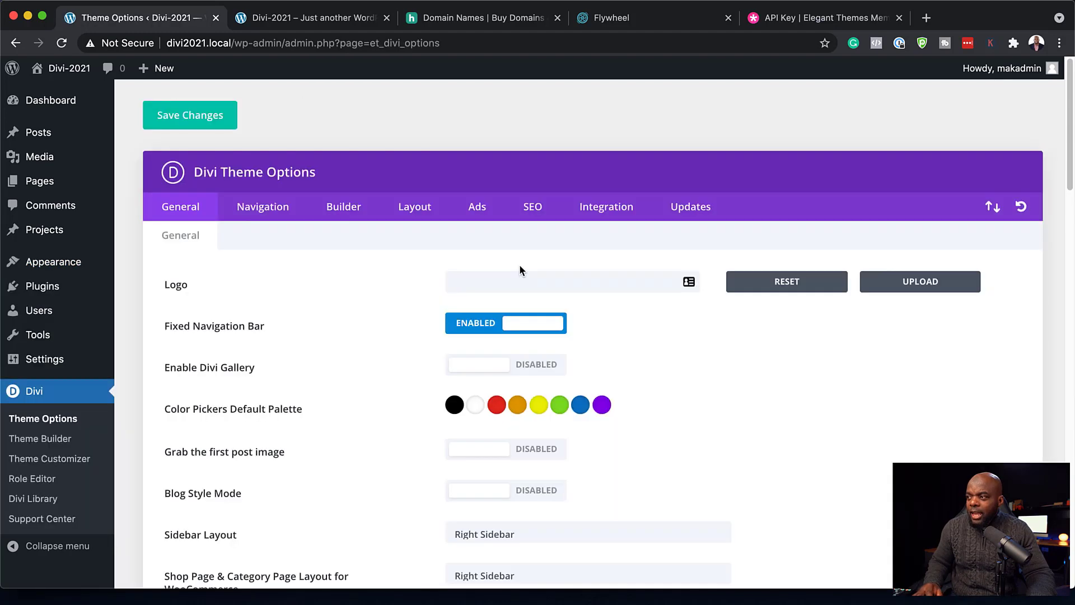
pyautogui.click(697, 207)
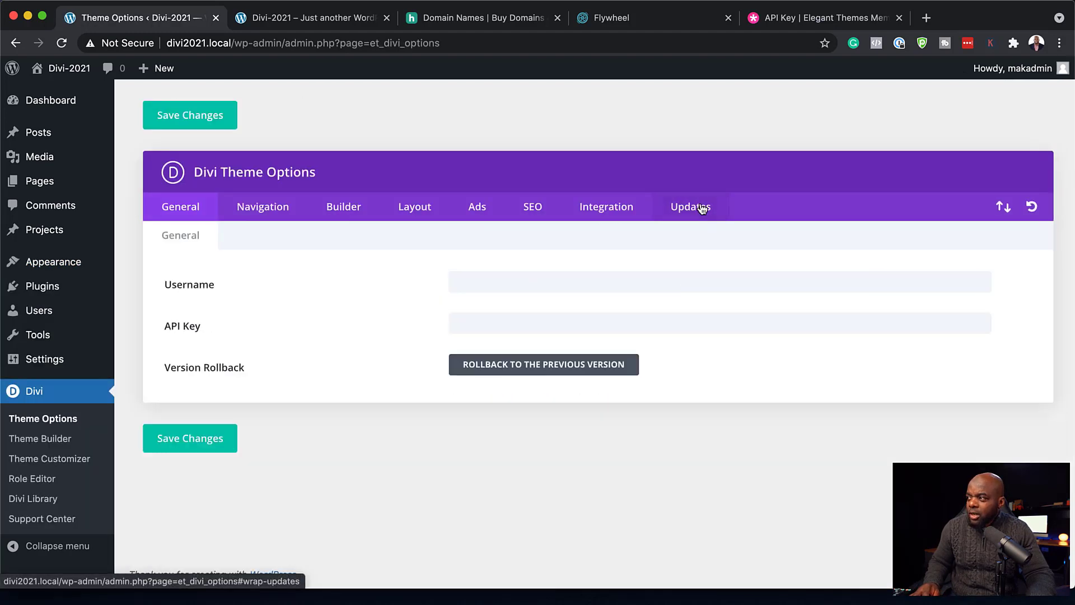
pyautogui.click(475, 328)
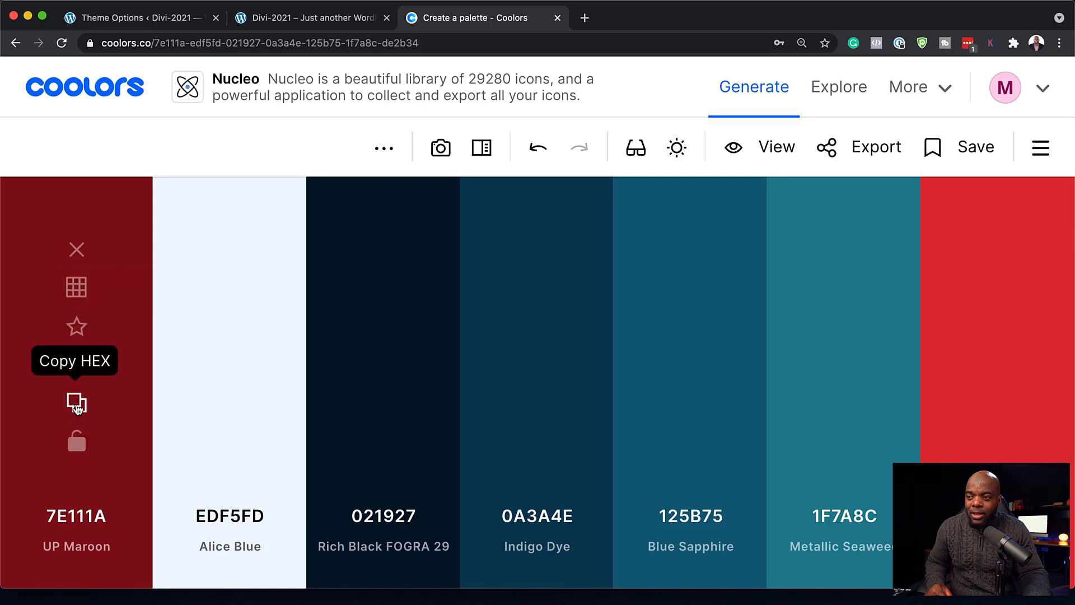
# - Copy UP Maroon 7E111A and Alice Blue EDF5FD from Coolors into the first default palette swatches
pyautogui.click(76, 404)
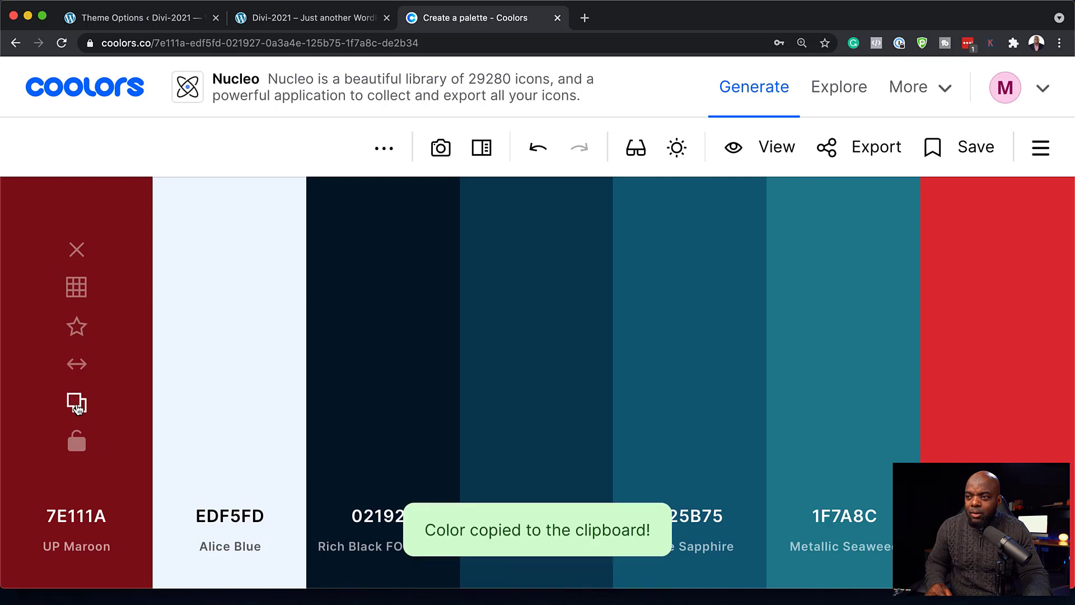
pyautogui.click(166, 23)
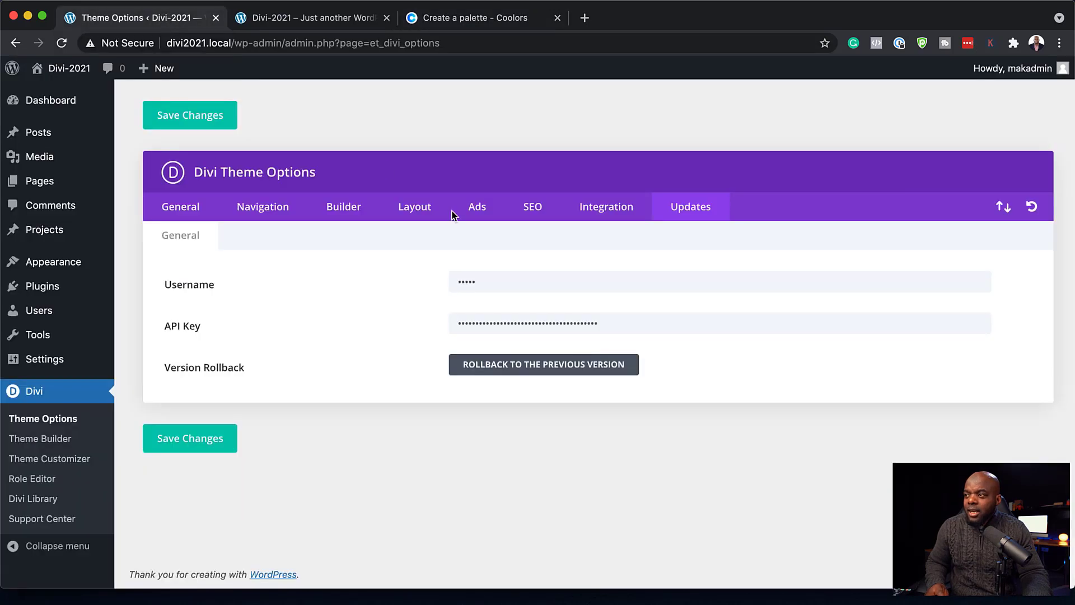
pyautogui.click(177, 218)
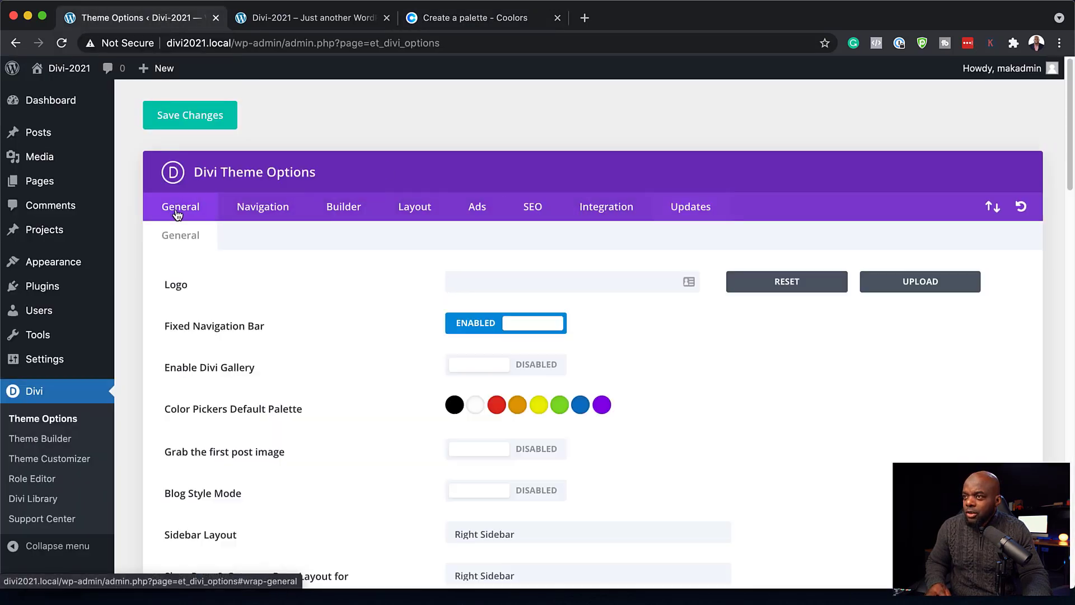
pyautogui.click(455, 405)
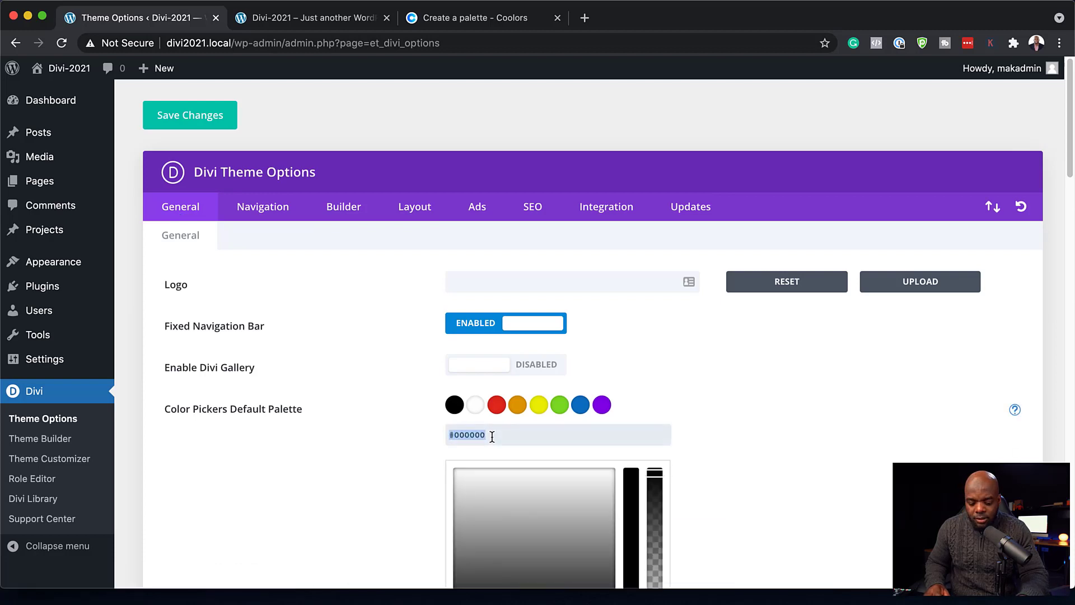
pyautogui.scroll(-1, 773, 422)
pyautogui.click(475, 362)
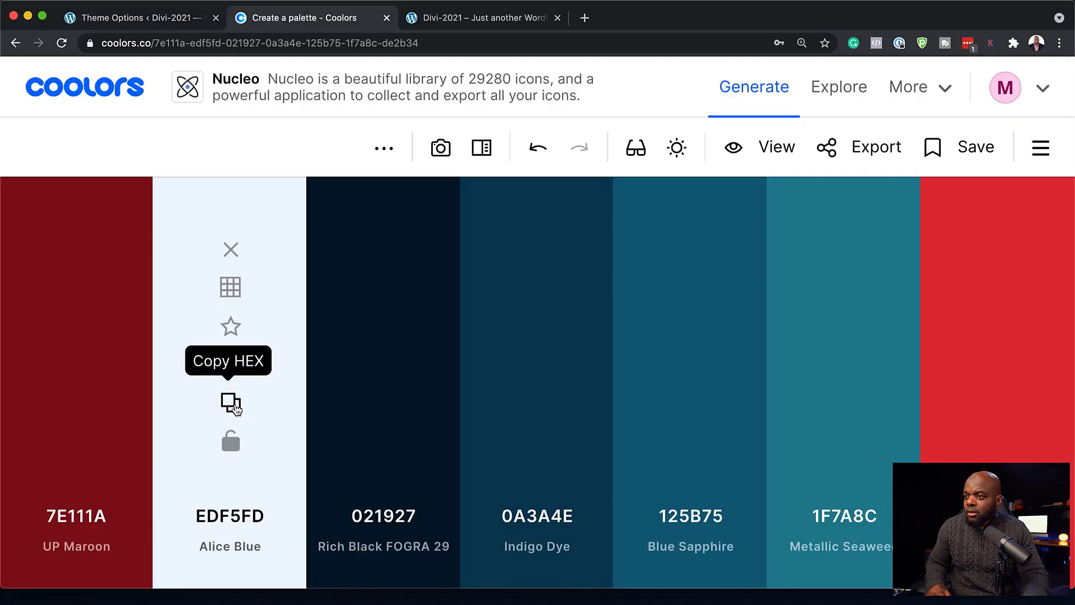
pyautogui.click(232, 405)
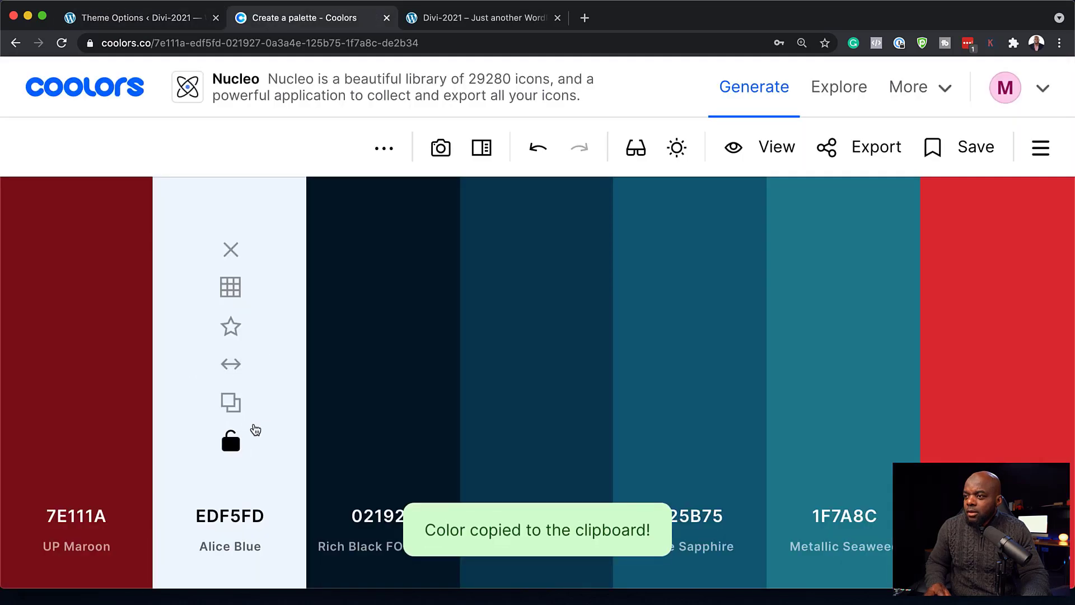
pyautogui.click(149, 23)
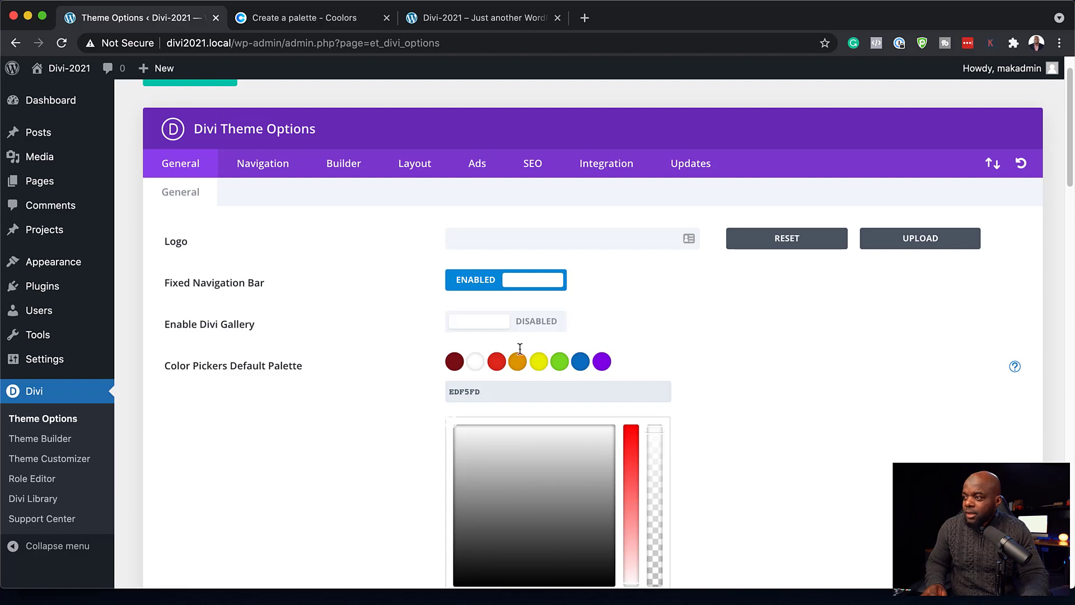
# - Copy Rich Black 021927 and Indigo Dye 0A3A4E from Coolors into the next palette swatches
pyautogui.click(497, 362)
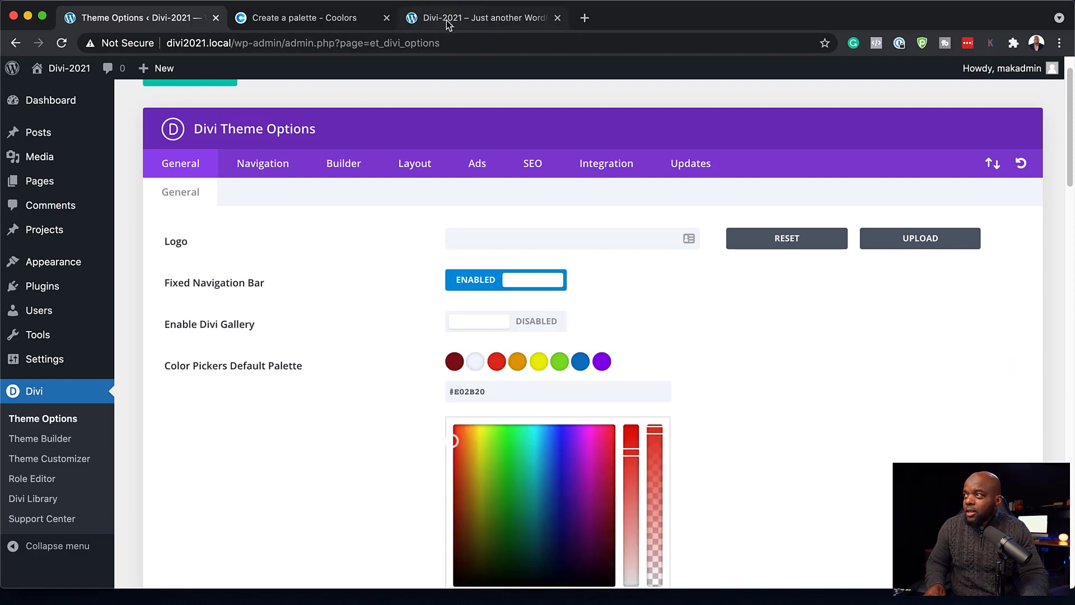
pyautogui.click(361, 19)
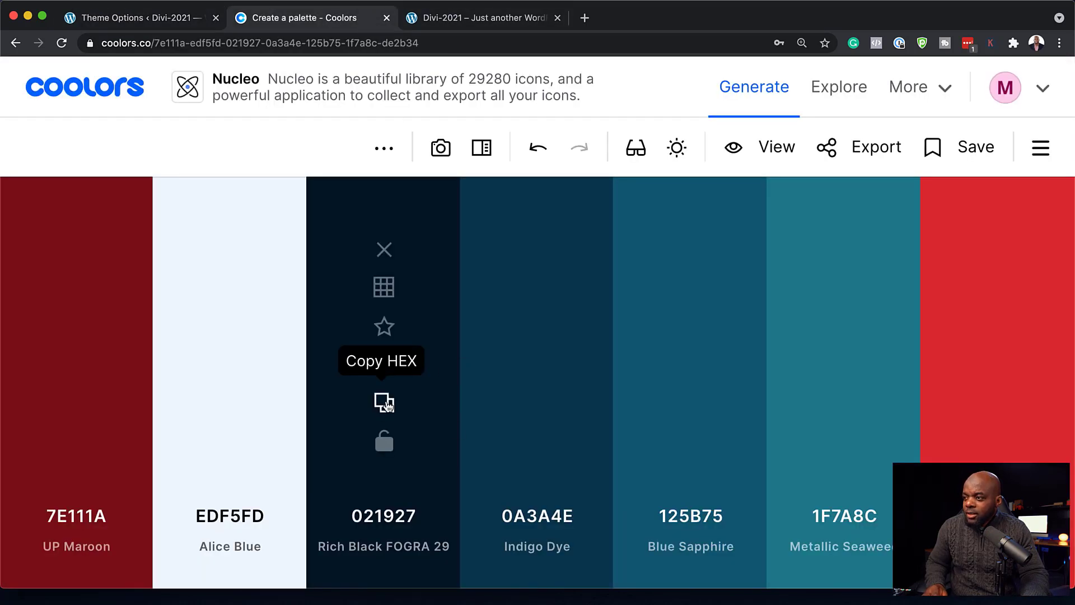
pyautogui.click(385, 403)
pyautogui.click(126, 19)
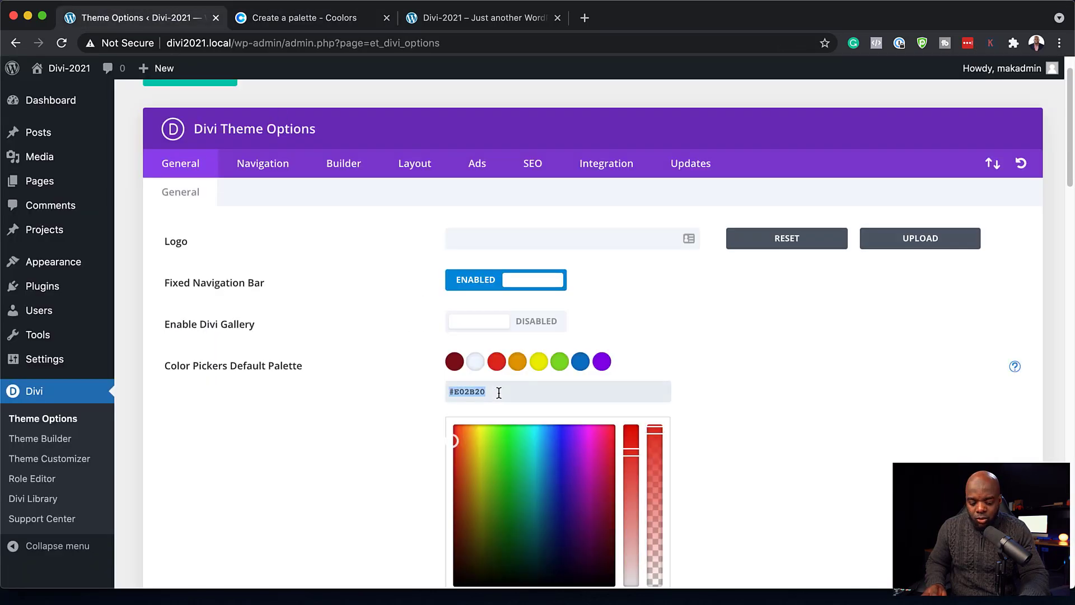
pyautogui.click(518, 362)
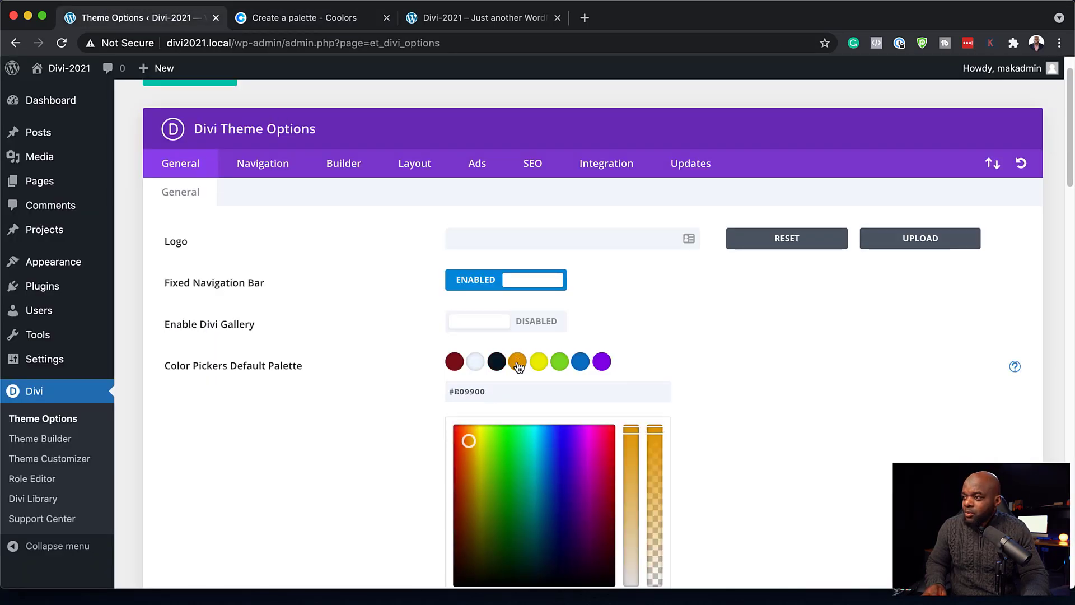
pyautogui.click(344, 28)
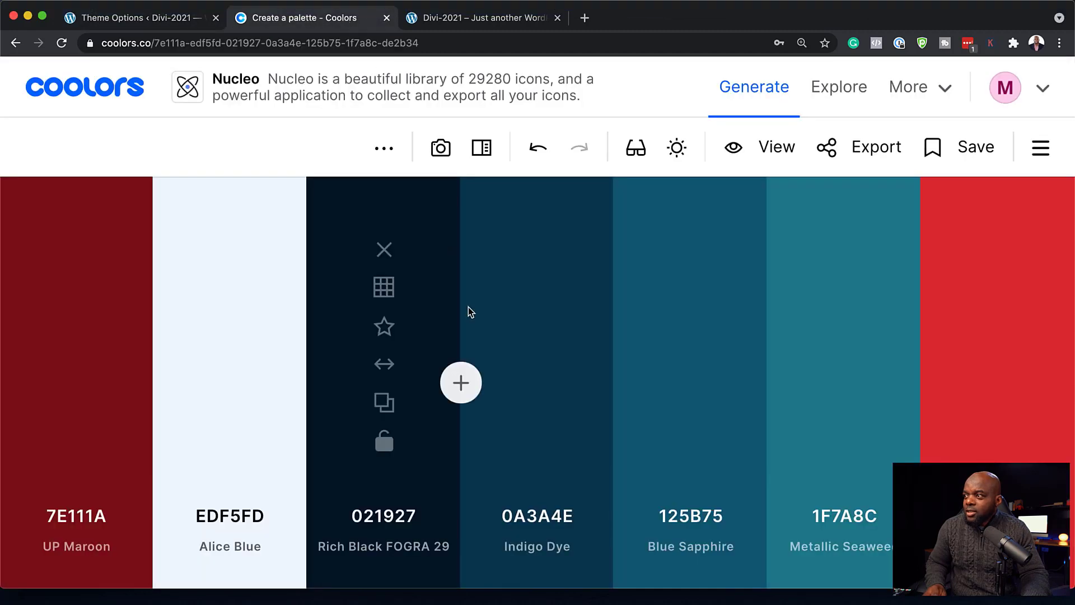
pyautogui.click(536, 403)
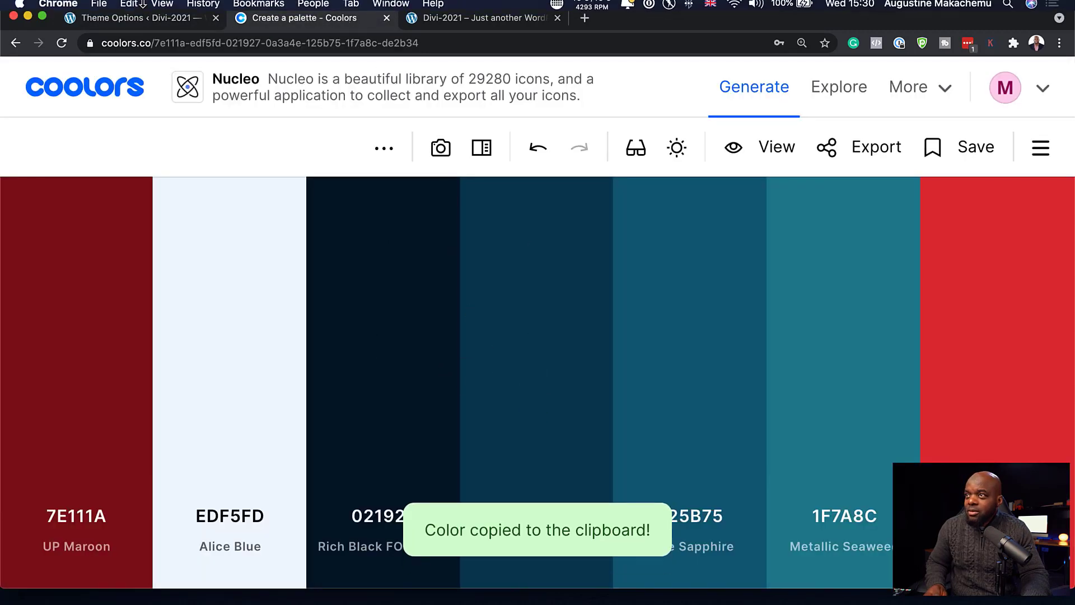
pyautogui.click(147, 22)
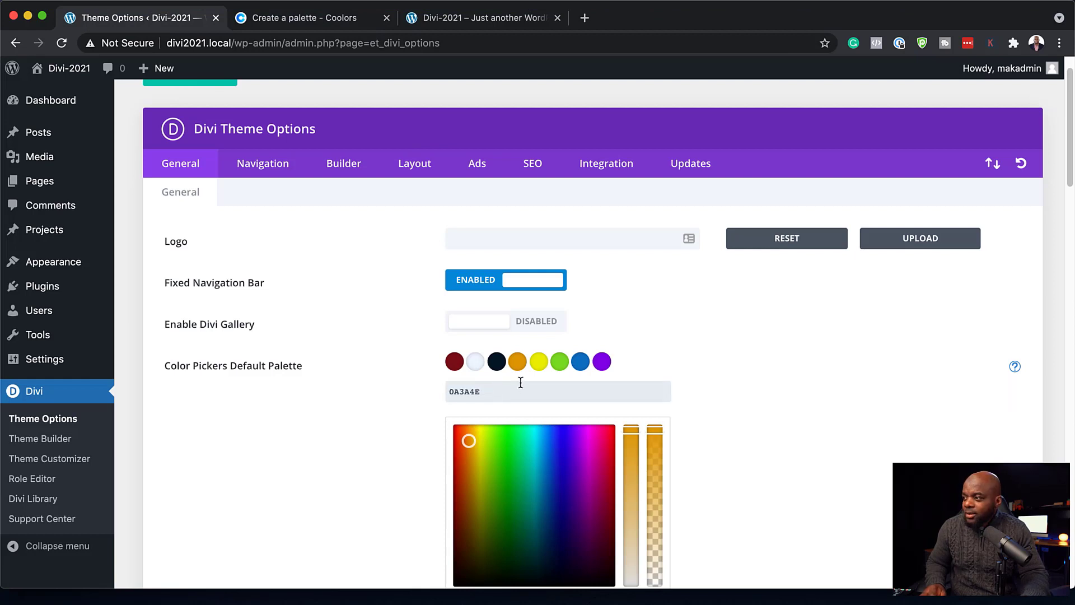
# - Copy Blue Sapphire 125B75 and Metallic Seaweed from Coolors into the fifth and sixth swatches
pyautogui.click(540, 363)
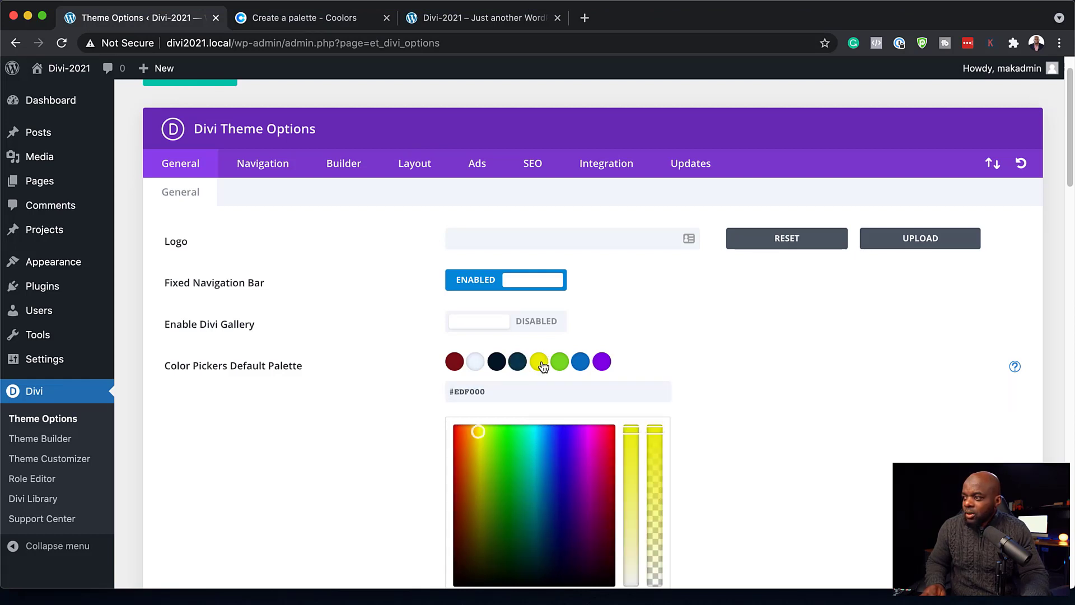
pyautogui.click(364, 23)
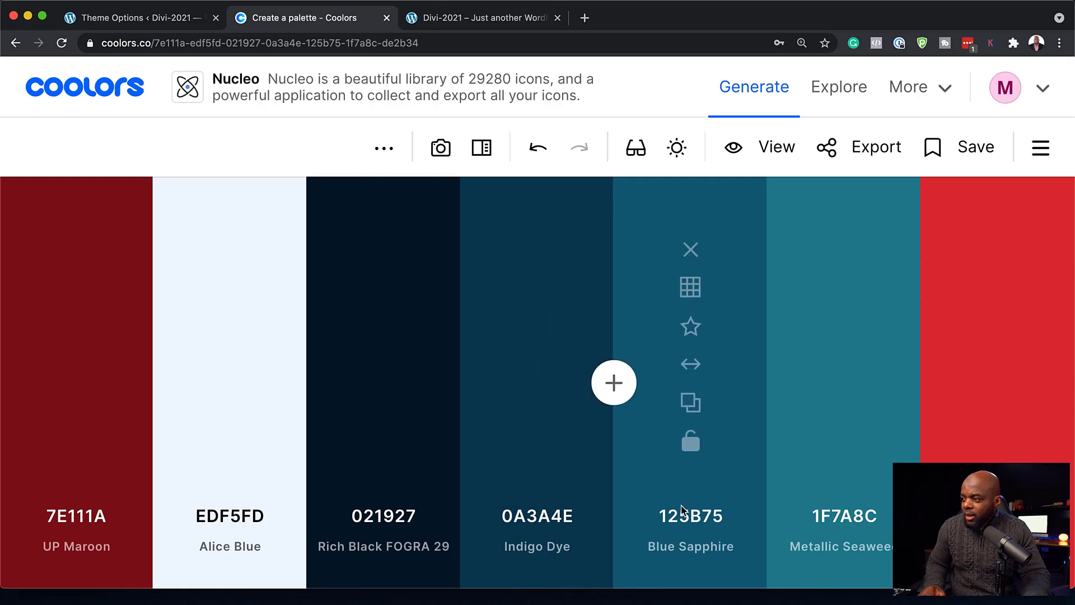
pyautogui.click(691, 403)
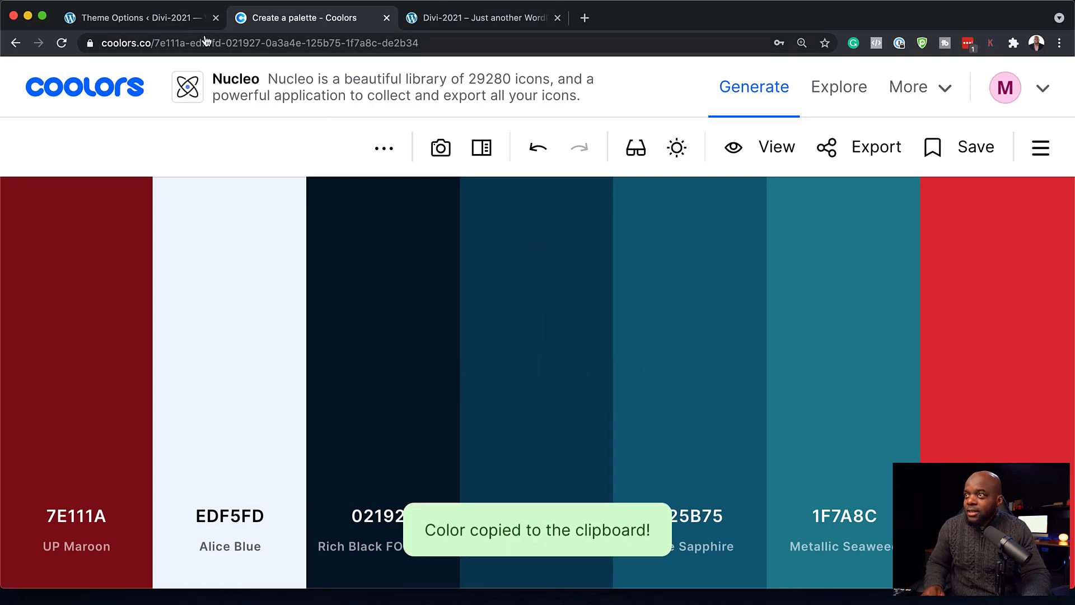
pyautogui.click(160, 17)
pyautogui.doubleClick(506, 391)
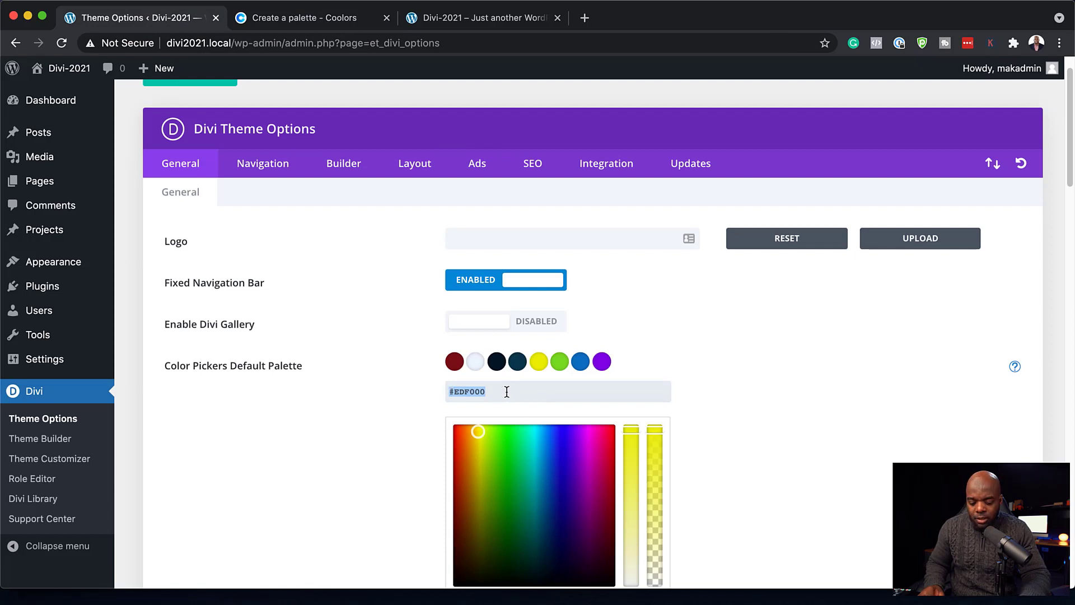
pyautogui.click(559, 363)
pyautogui.click(288, 19)
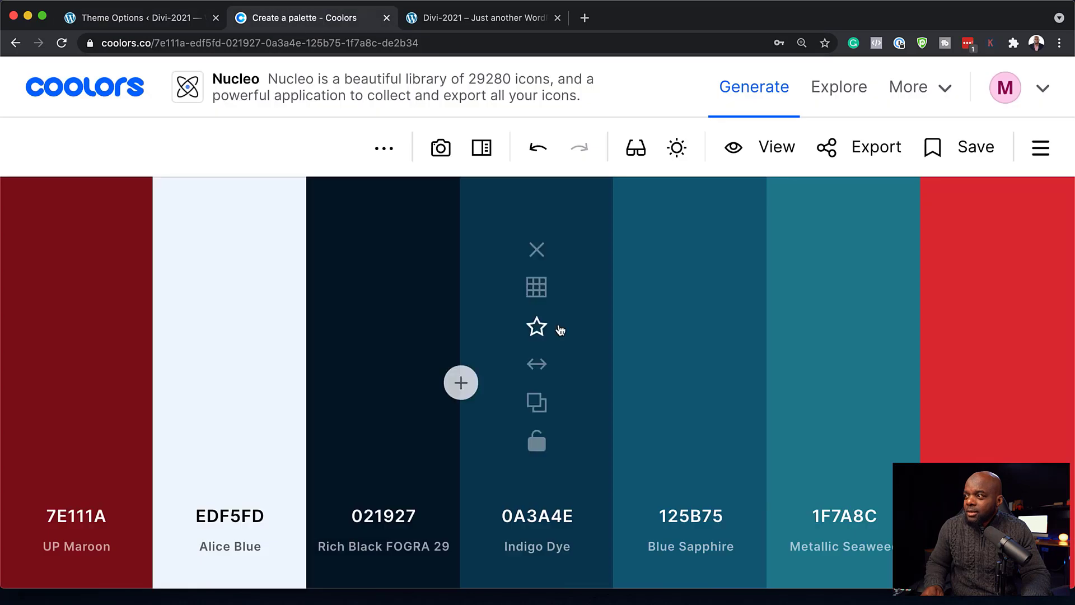
pyautogui.click(846, 402)
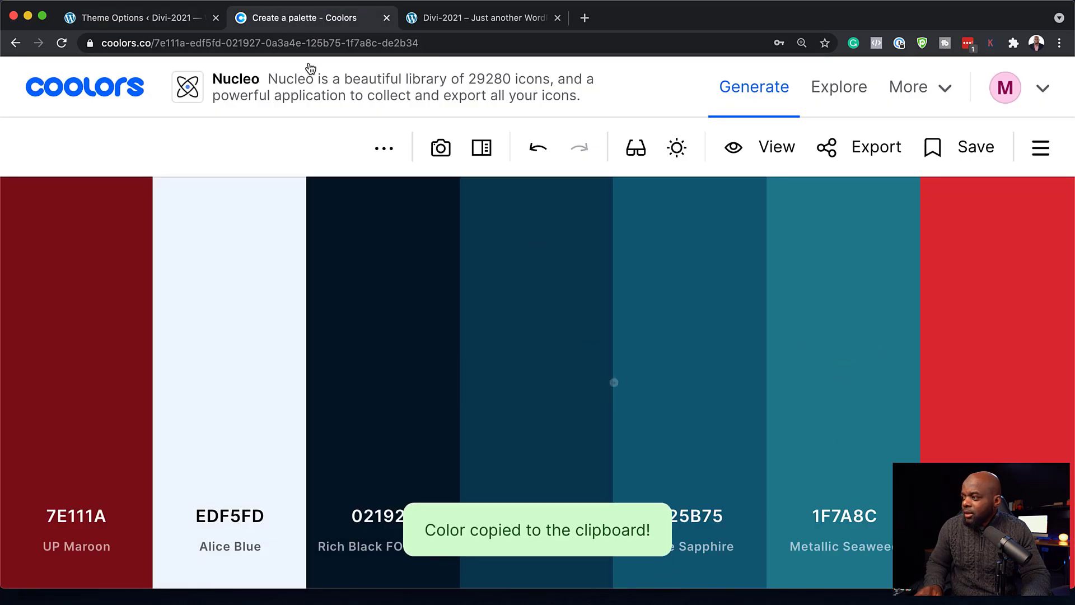
pyautogui.click(170, 19)
pyautogui.tripleClick(508, 395)
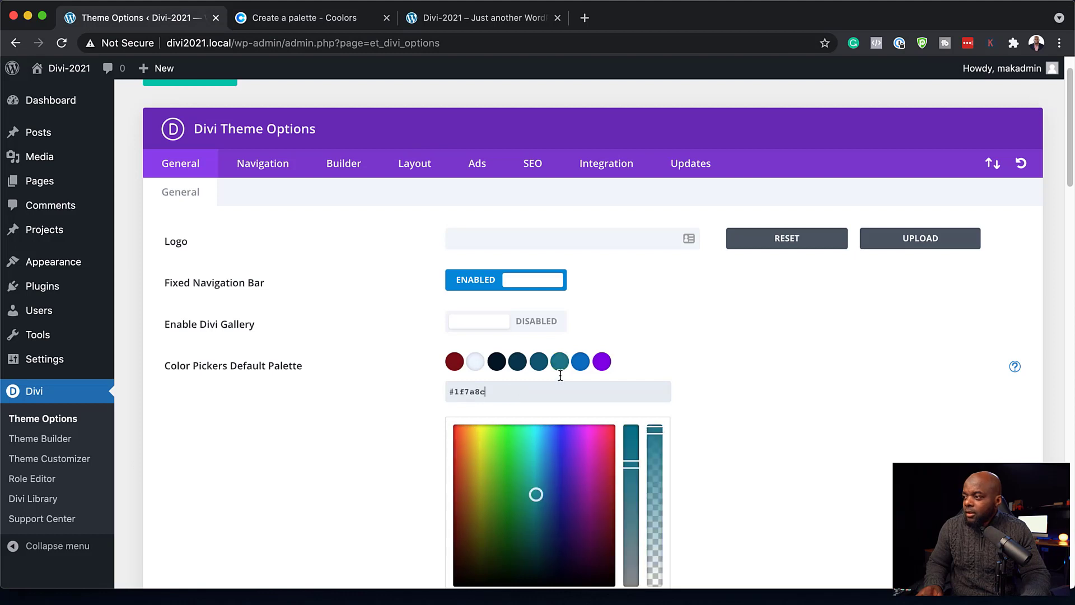
# - Paste the red hex code de2b34 from Coolors into the seventh palette swatch
pyautogui.click(582, 363)
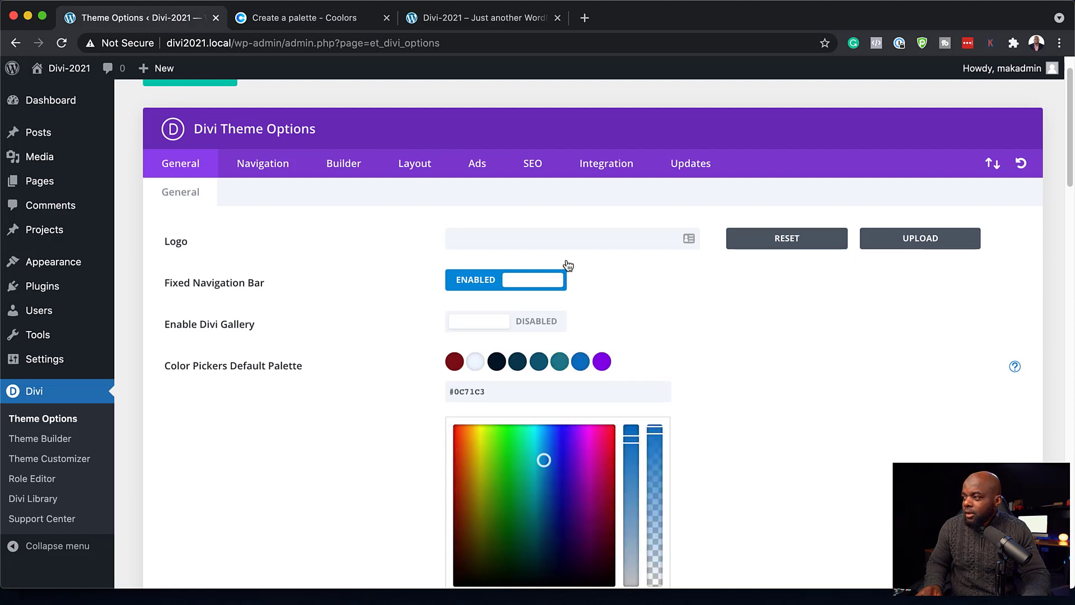
pyautogui.click(331, 19)
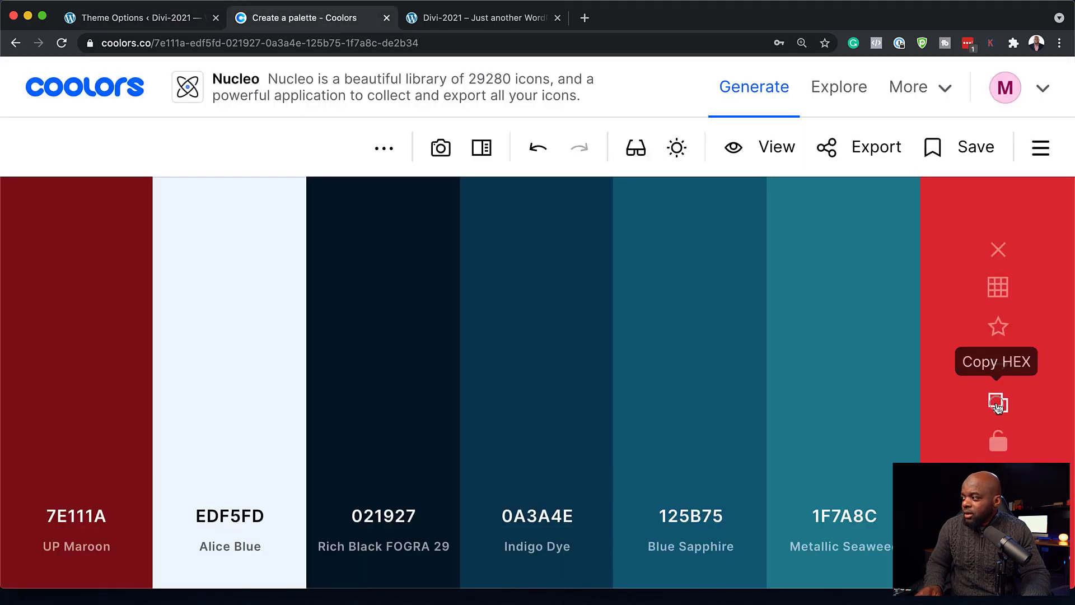
pyautogui.click(995, 403)
pyautogui.click(190, 19)
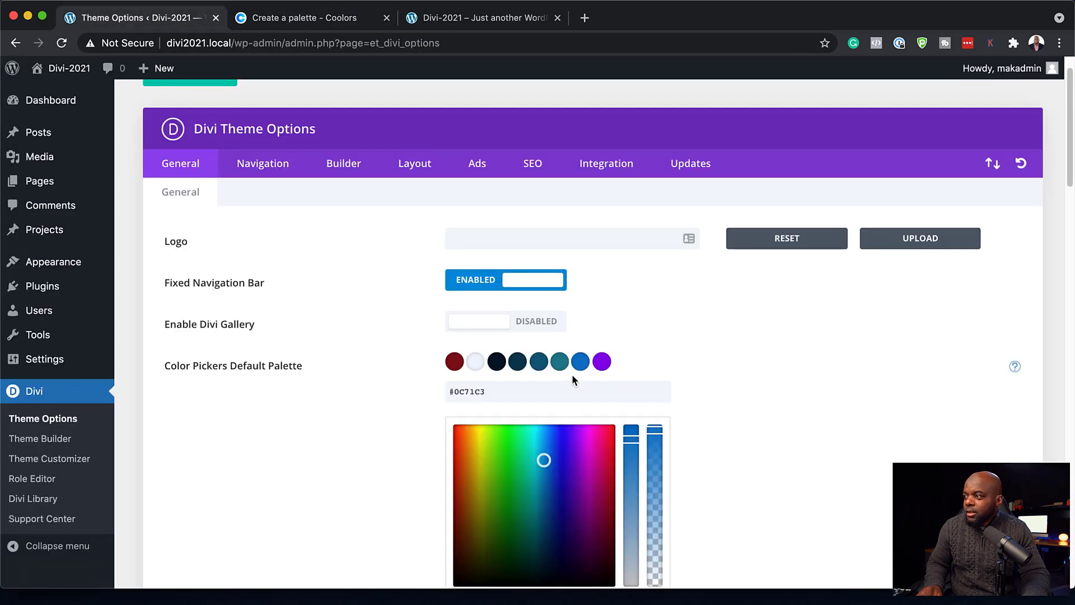
pyautogui.tripleClick(524, 392)
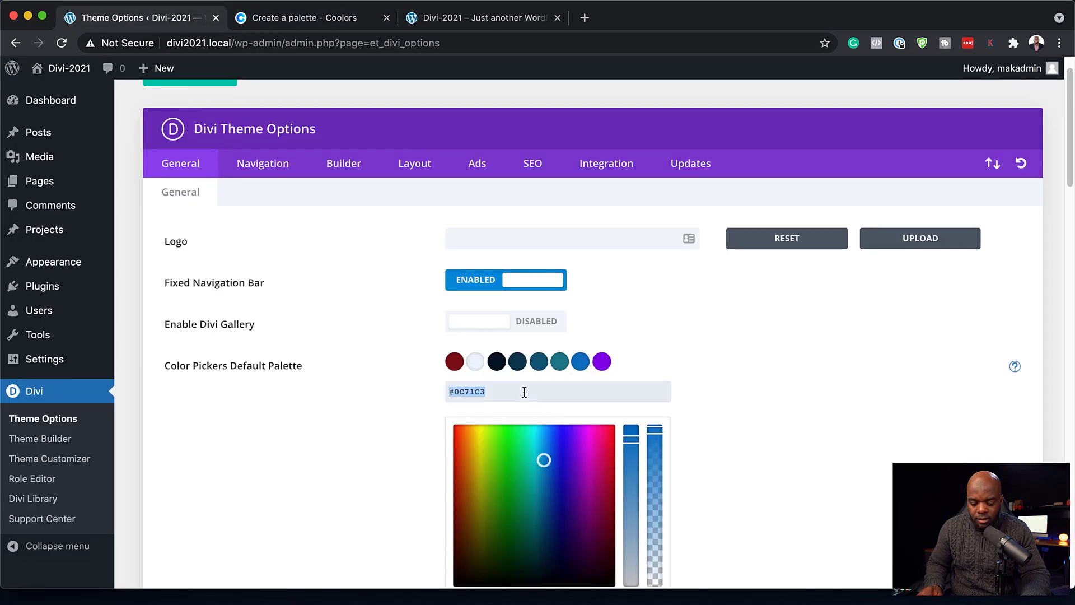
pyautogui.press('super+v')
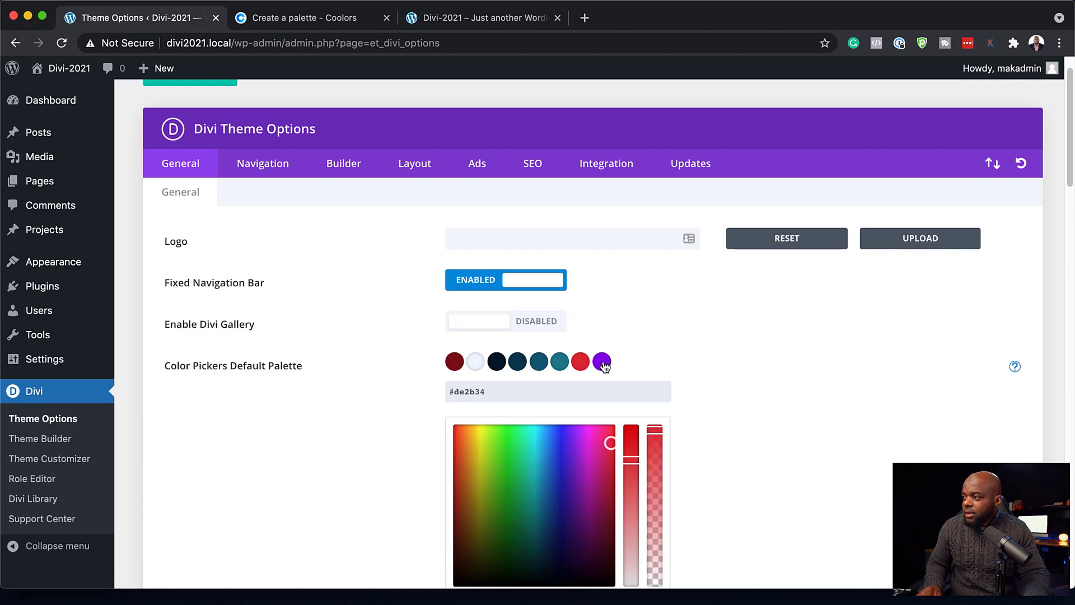
# - Set the last palette swatch to ffffff and save the theme options
pyautogui.click(603, 363)
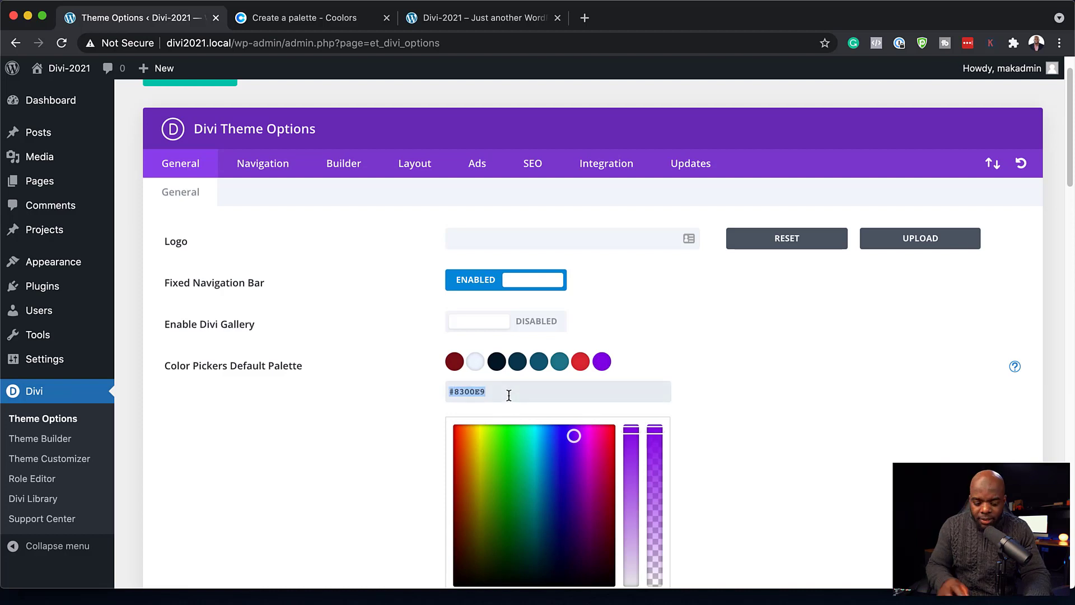
pyautogui.write('ffffff')
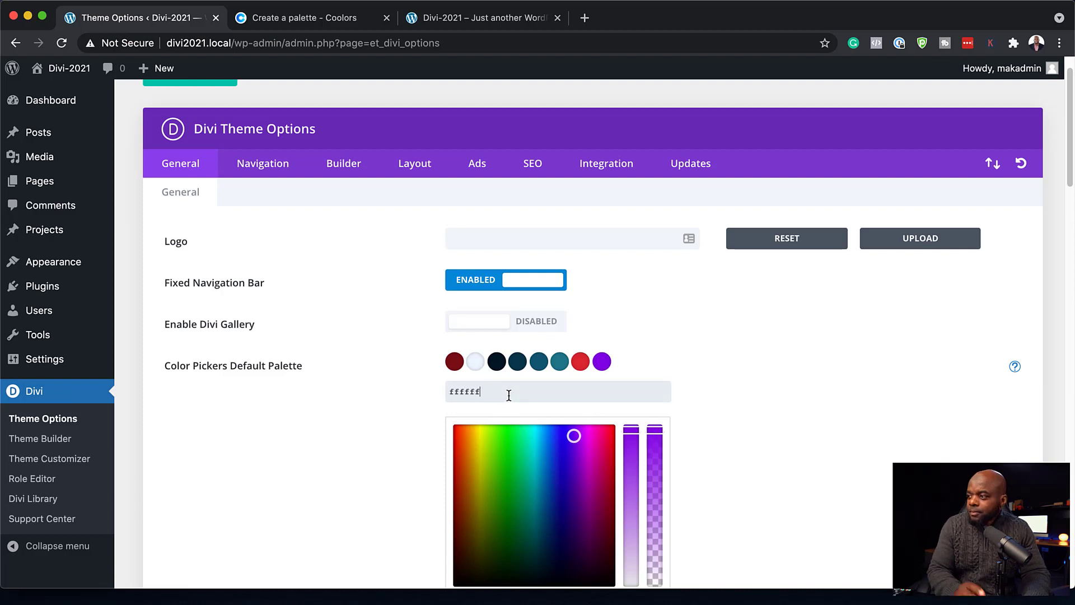
pyautogui.scroll(-1, 365, 376)
pyautogui.scroll(-2, 365, 372)
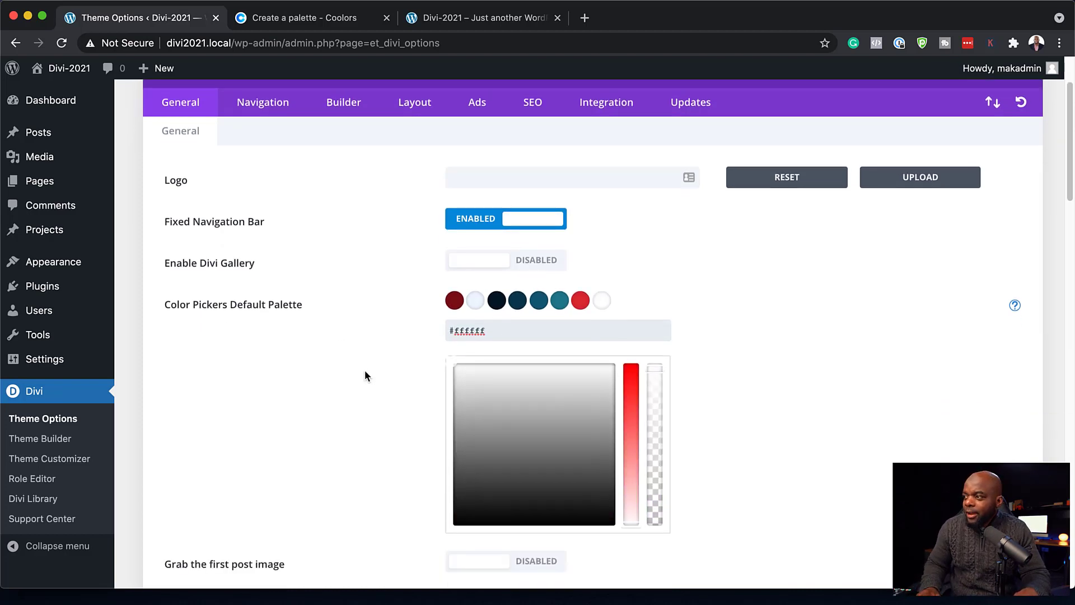
pyautogui.scroll(4, 370, 370)
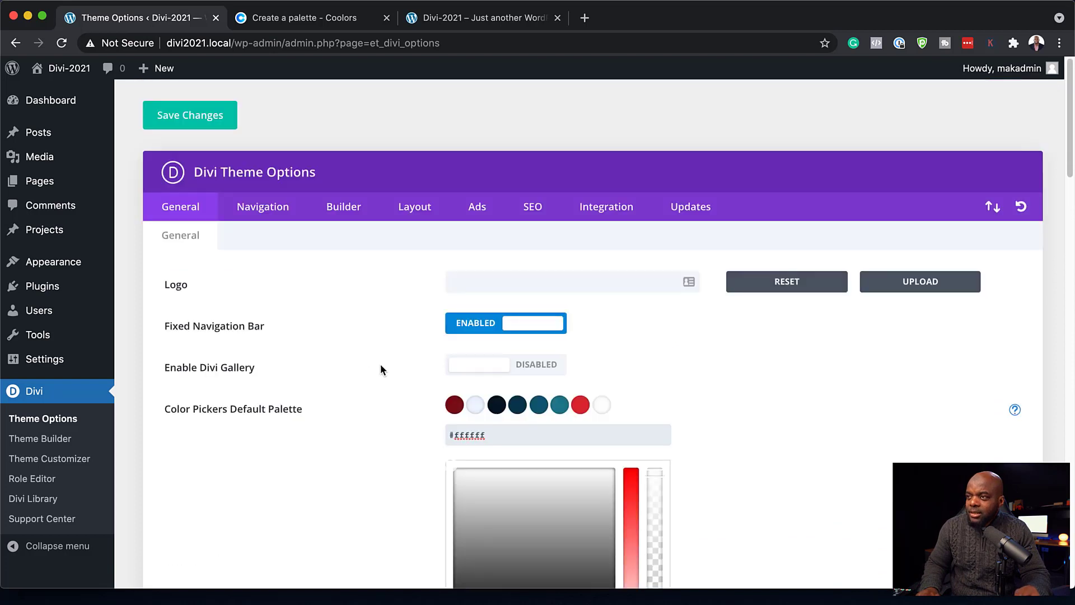
pyautogui.click(220, 120)
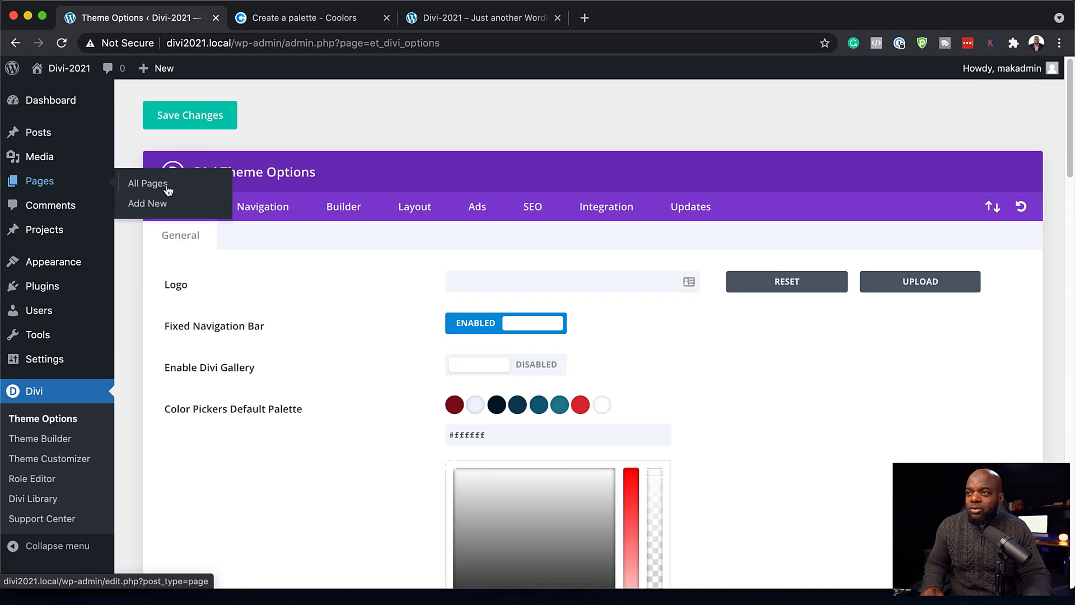
# - Open the Home page in the Divi builder and choose to build it from scratch
pyautogui.click(173, 190)
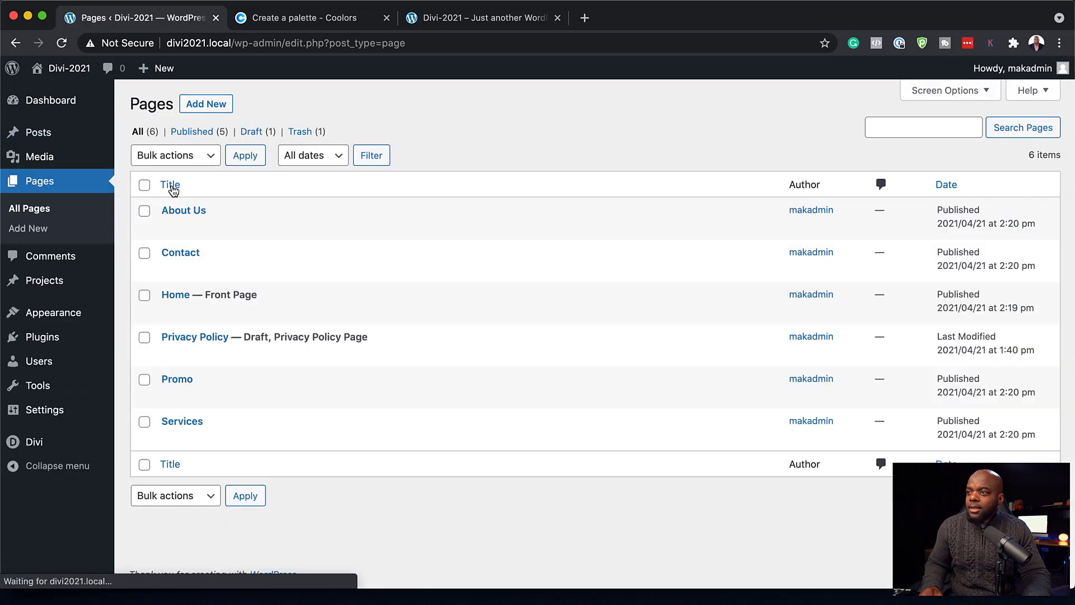
pyautogui.moveTo(169, 315)
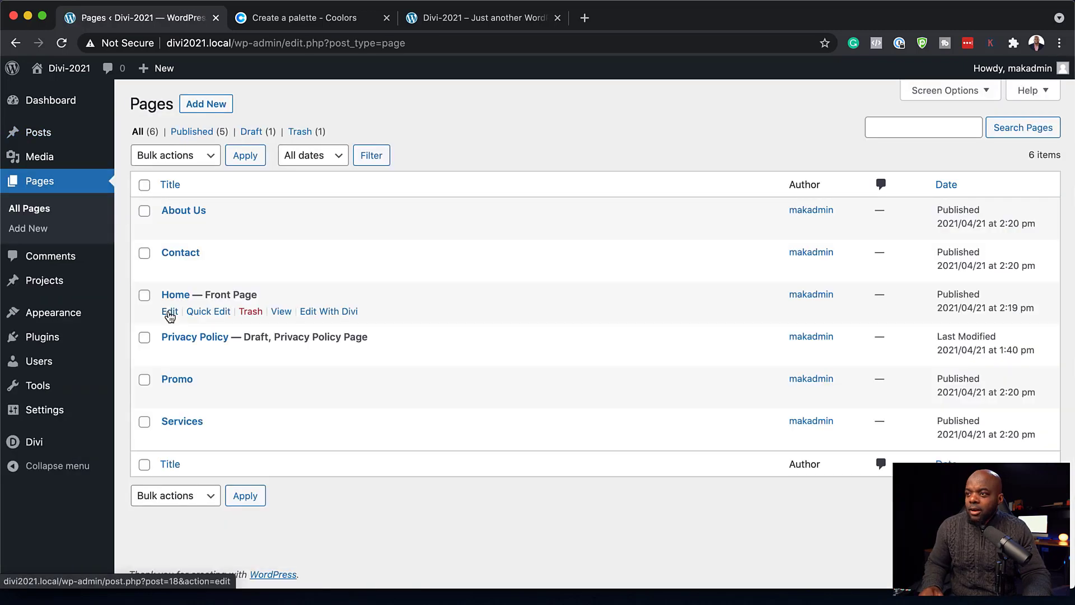
pyautogui.click(321, 312)
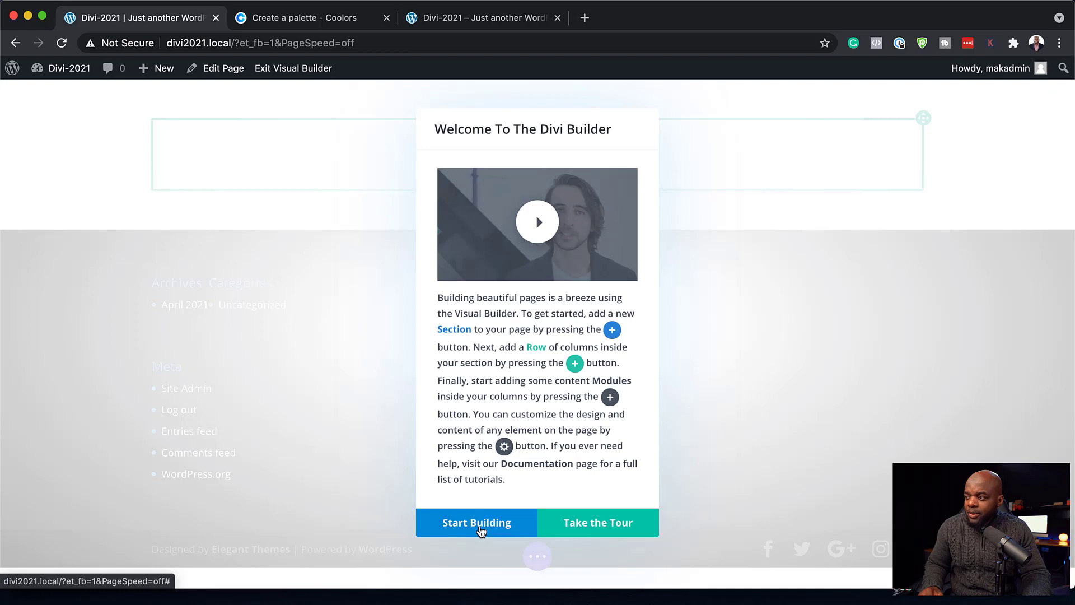
pyautogui.click(480, 529)
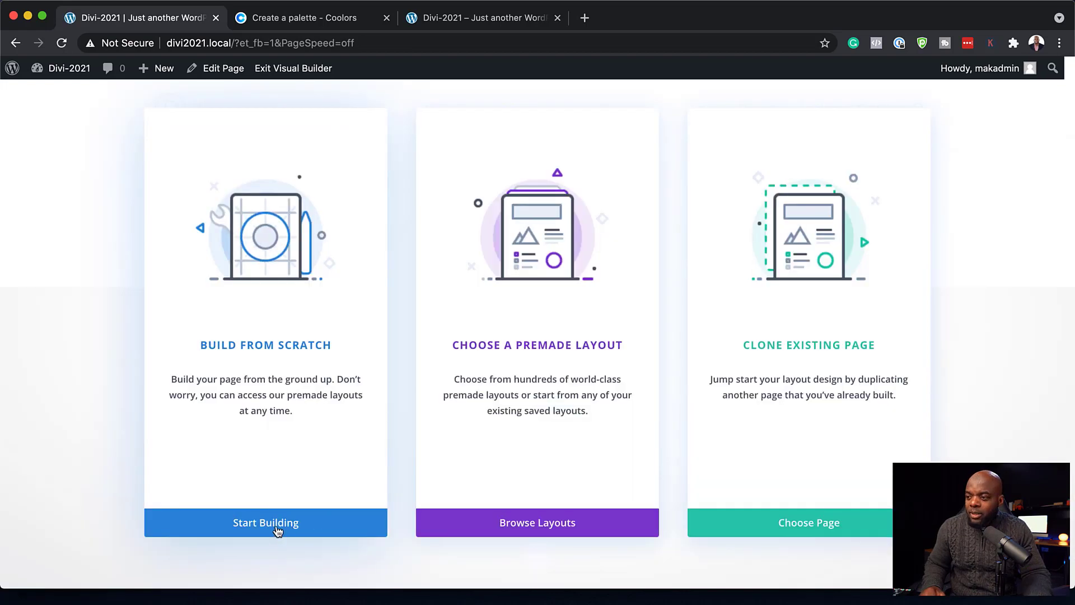
pyautogui.click(263, 351)
pyautogui.click(656, 240)
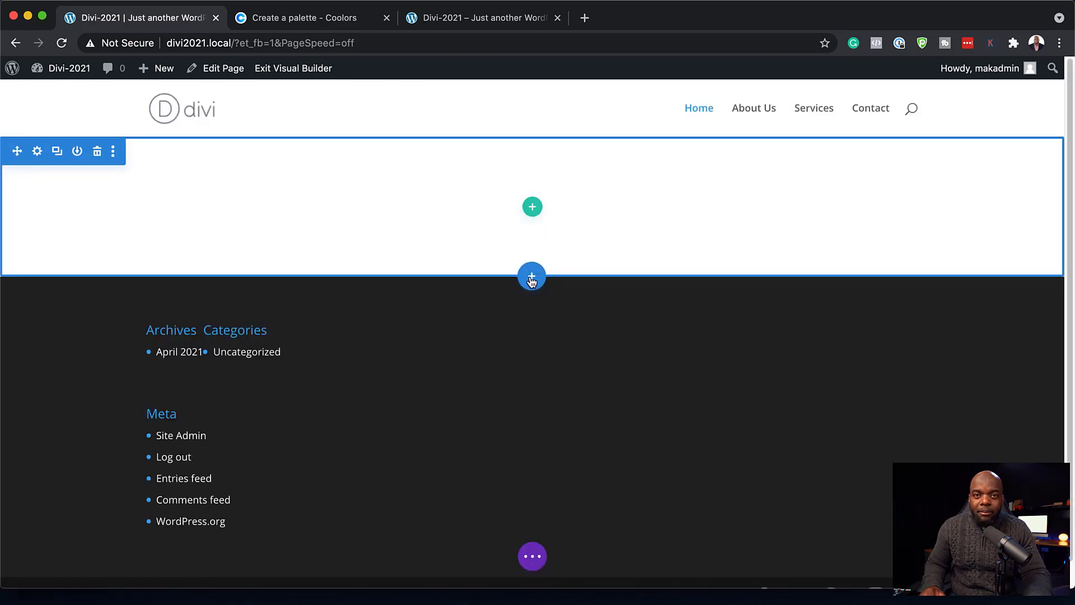
# - Insert a fullwidth section with a Fullwidth Header module, docking its settings on the left
pyautogui.click(531, 277)
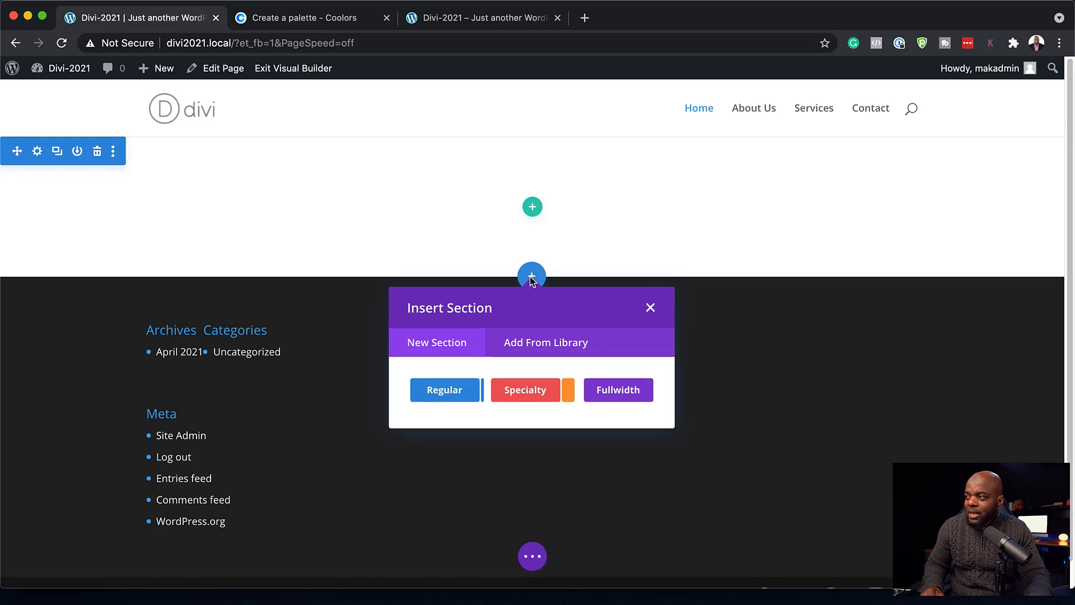
pyautogui.click(602, 392)
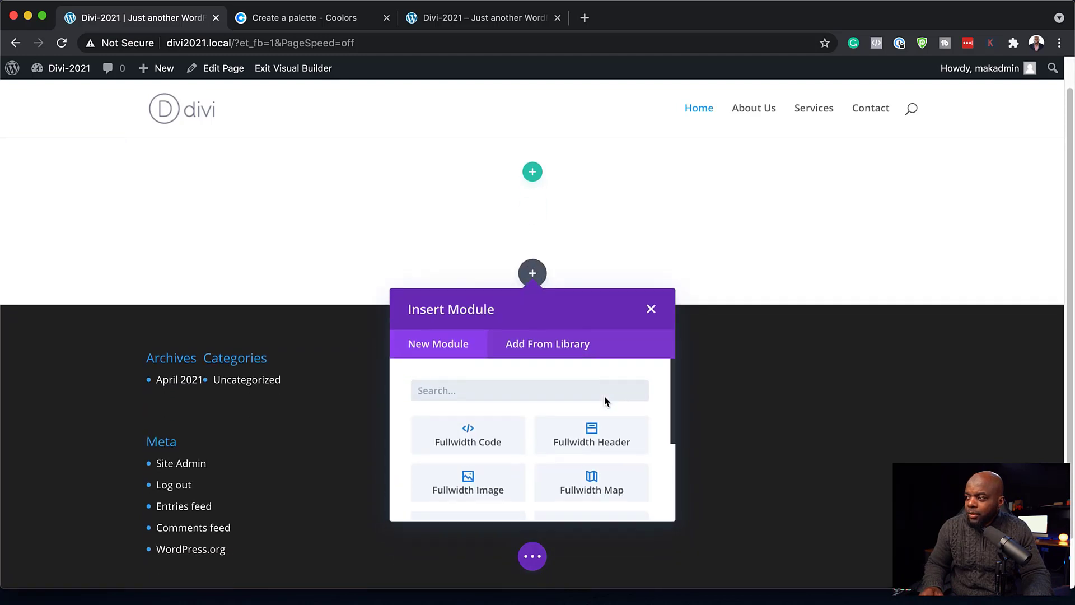
pyautogui.click(609, 436)
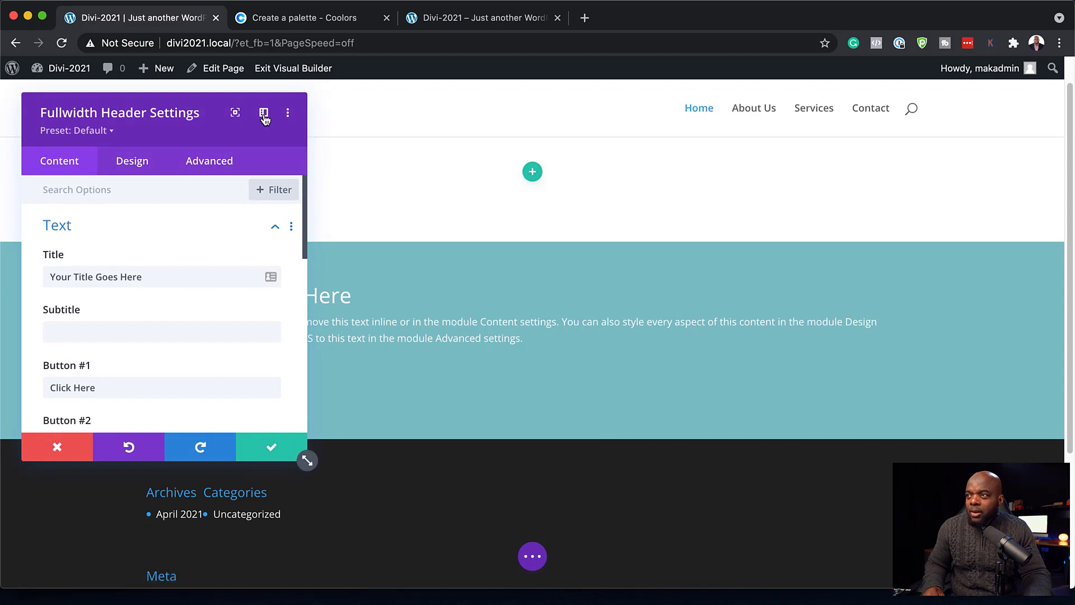
pyautogui.click(264, 115)
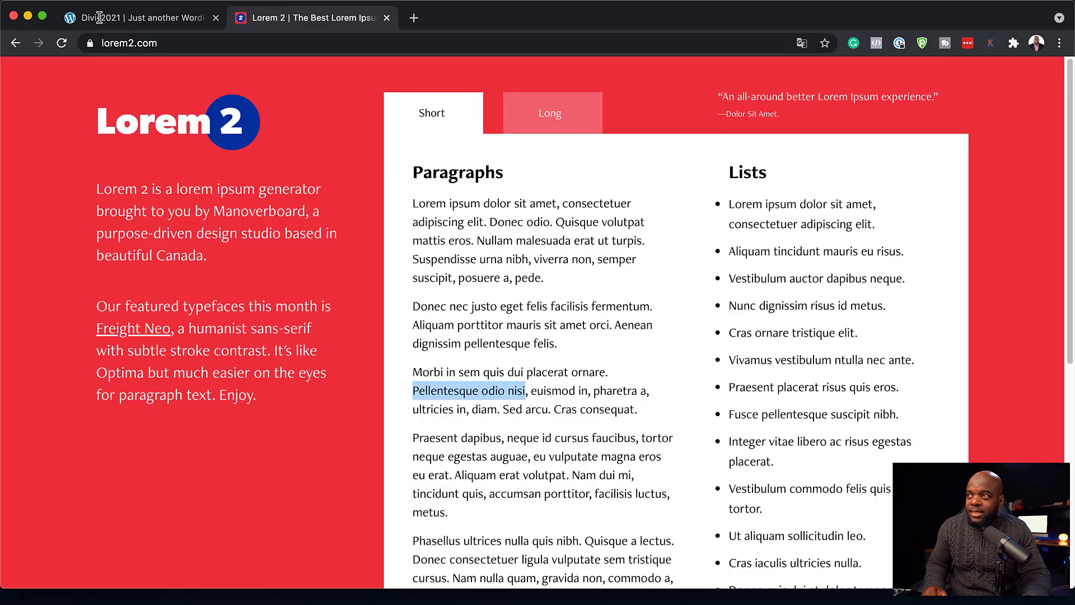
# - Set the header title to 'Pellentesque odio nisi', button to 'Start Here' and paste lorem ipsum body text
pyautogui.click(132, 17)
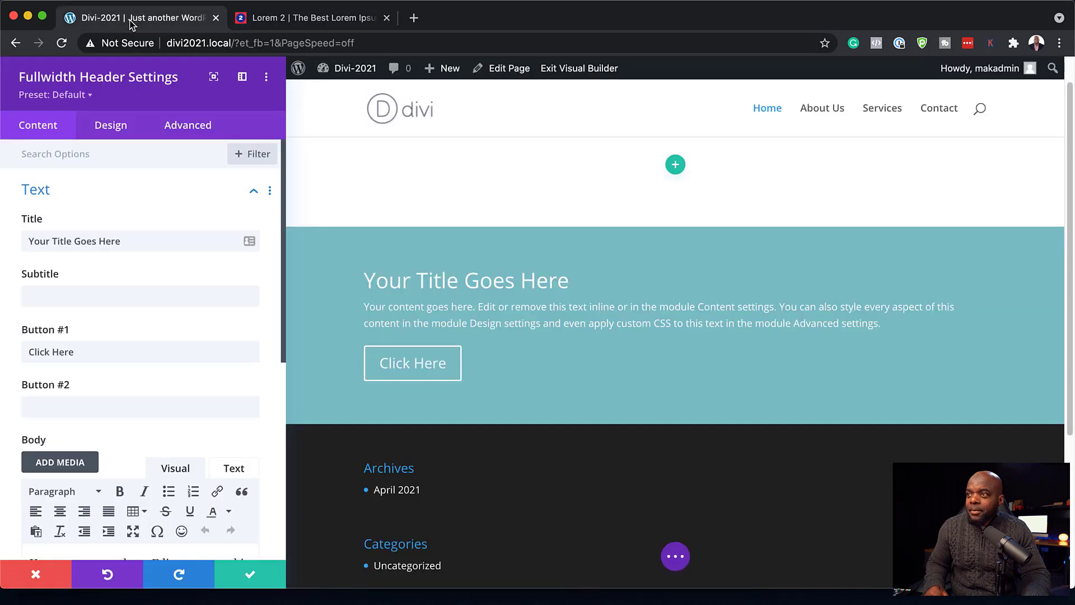
pyautogui.tripleClick(132, 242)
pyautogui.write('Pellentesque odio nisi')
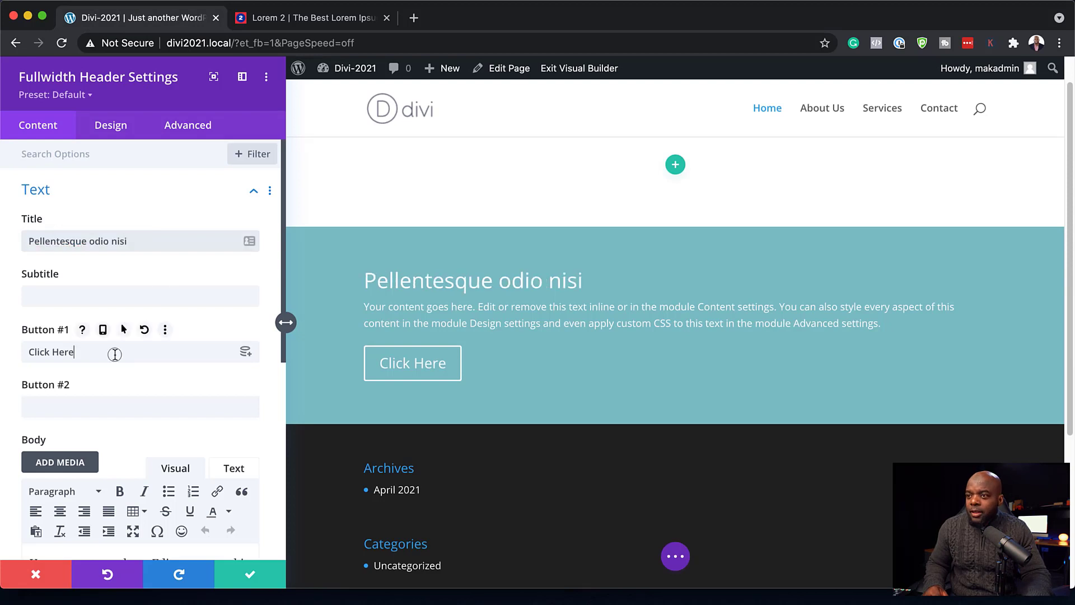
pyautogui.tripleClick(129, 361)
pyautogui.write('Start Here')
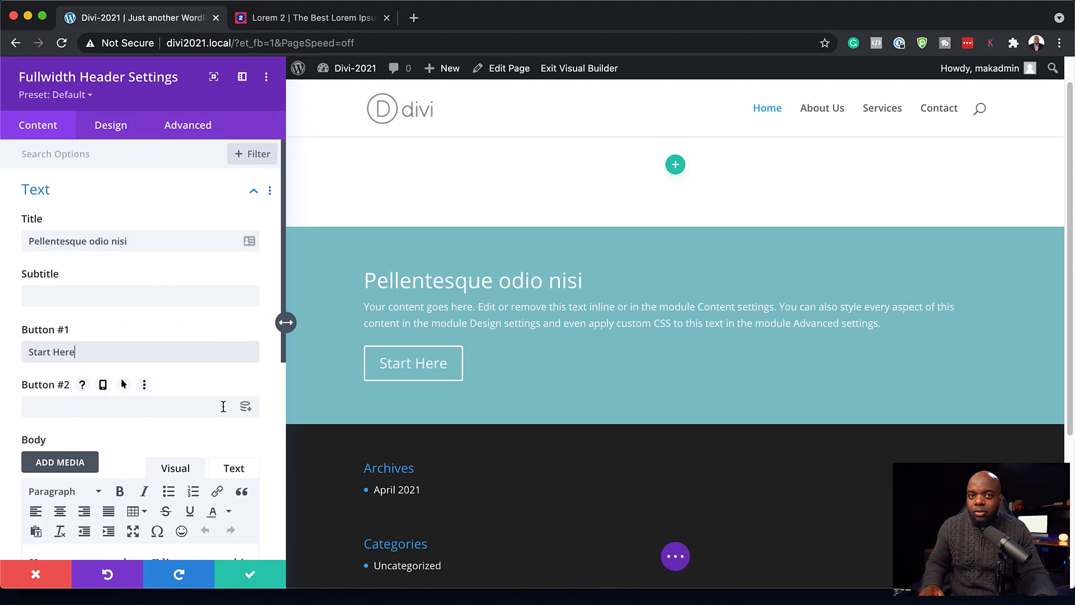
pyautogui.scroll(-5, 227, 410)
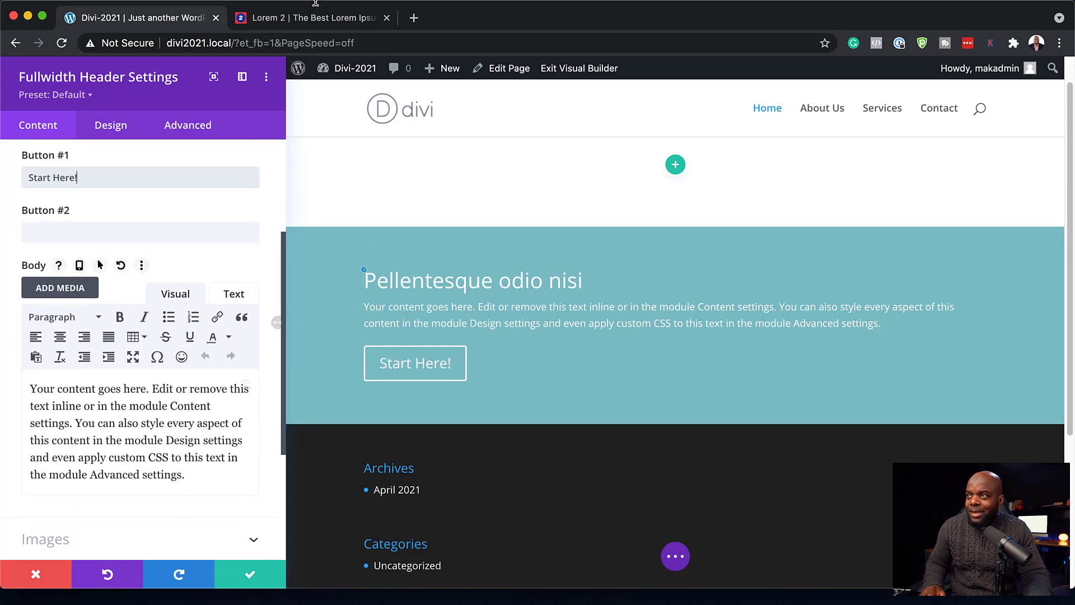
pyautogui.tripleClick(108, 410)
pyautogui.write('Donec nec justo eget felis facilisis fermentum. Aliquam porttitor mauris sit amet orci. Aenean dignissim pellentesque felis.')
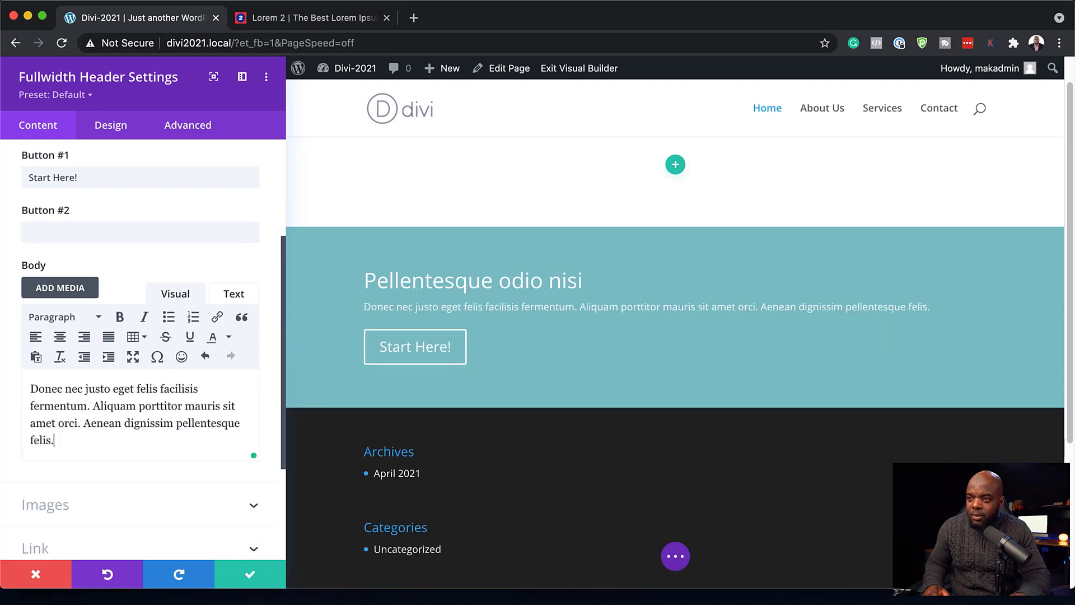
pyautogui.scroll(-3, 191, 443)
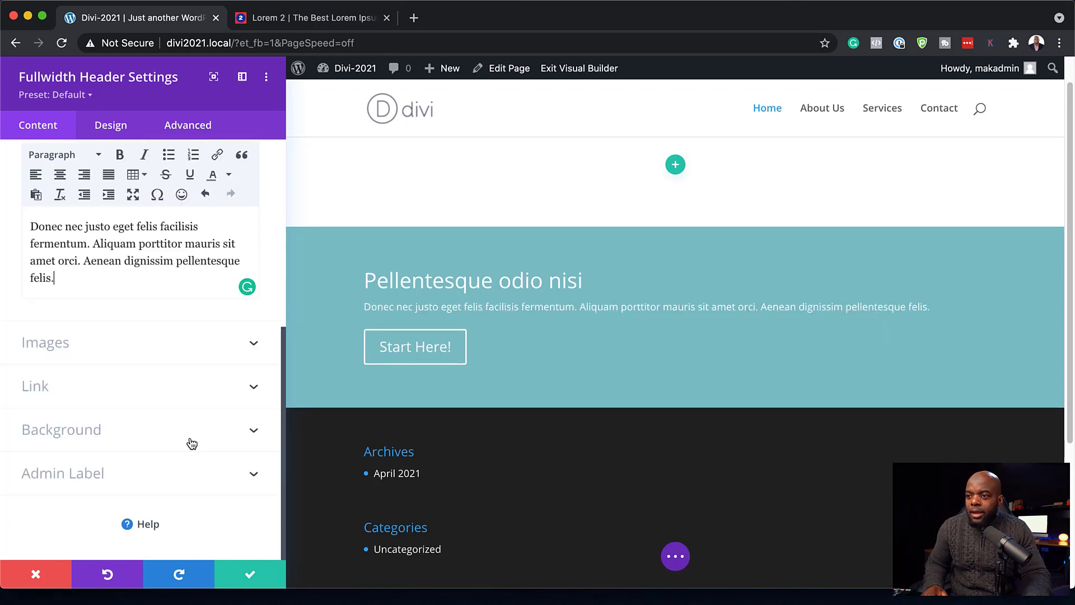
# - Give the header a dark navy background colour and workplace-1245776_1280.jpg as its background image
pyautogui.click(116, 438)
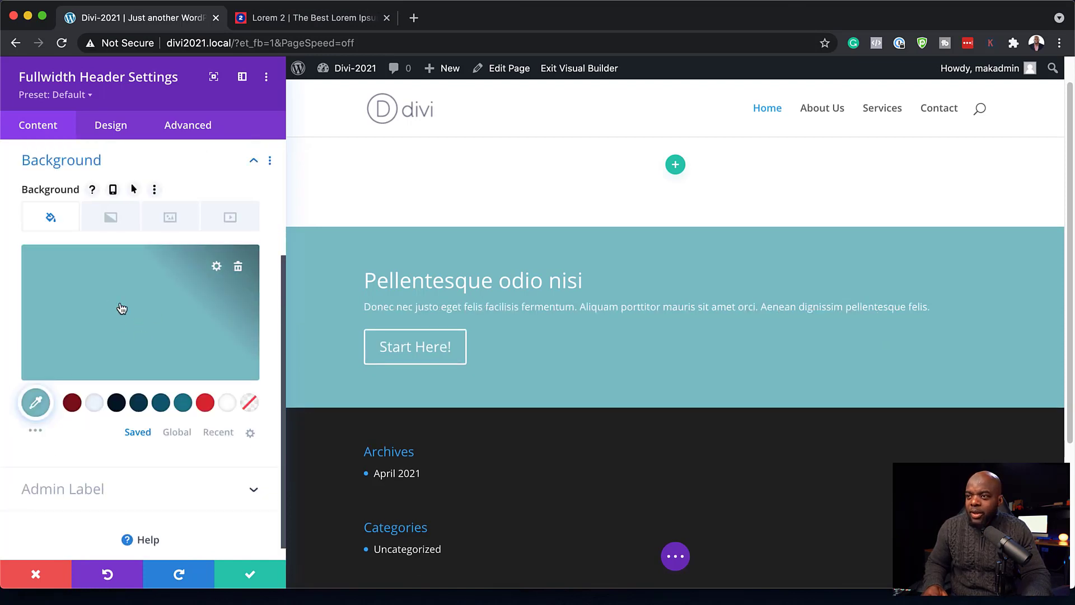
pyautogui.click(116, 403)
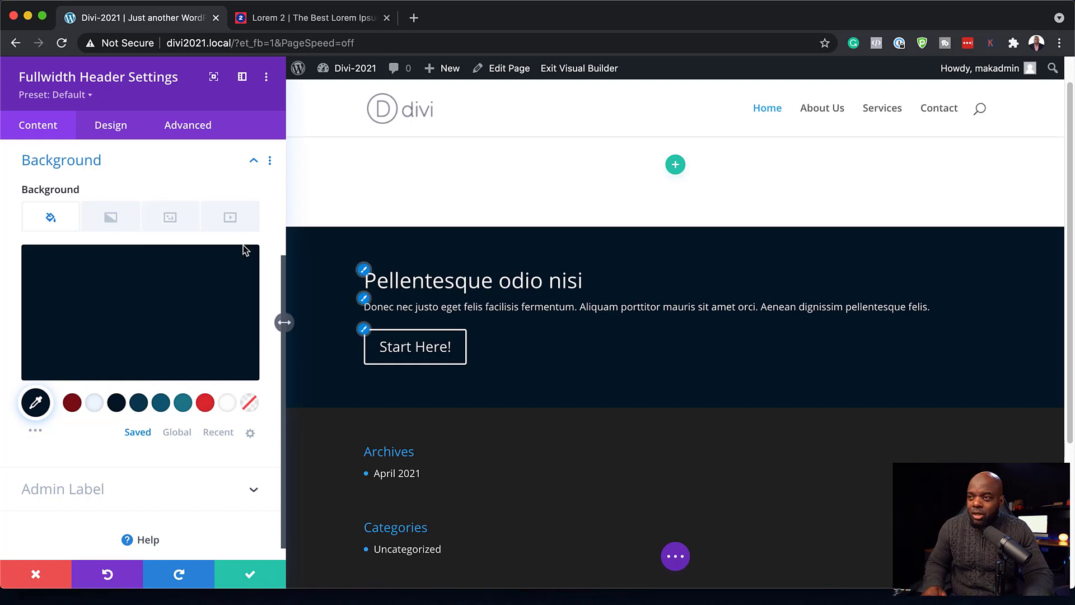
pyautogui.click(170, 217)
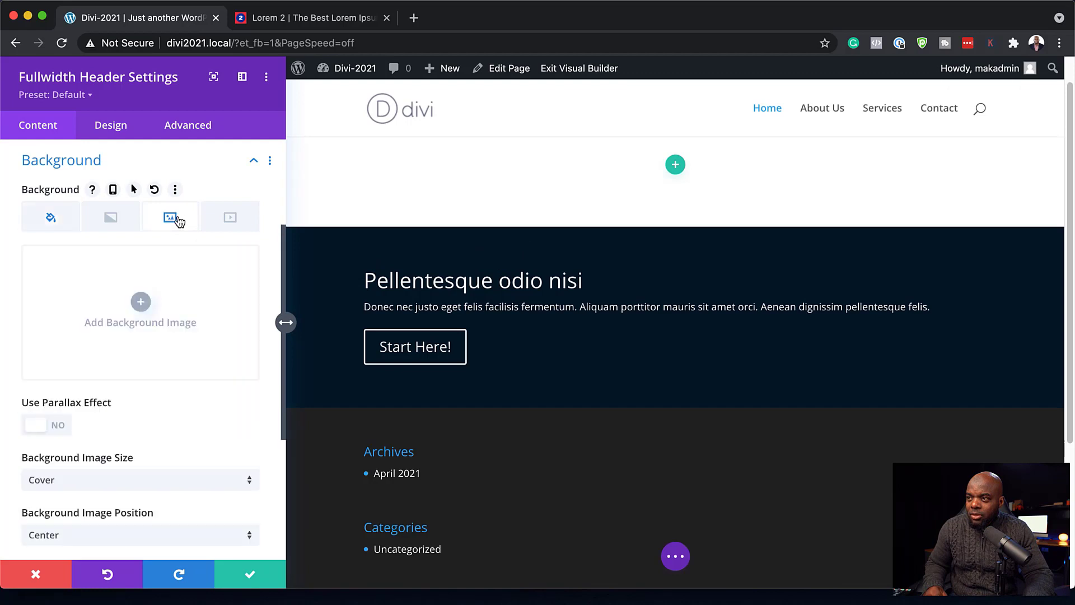
pyautogui.click(141, 301)
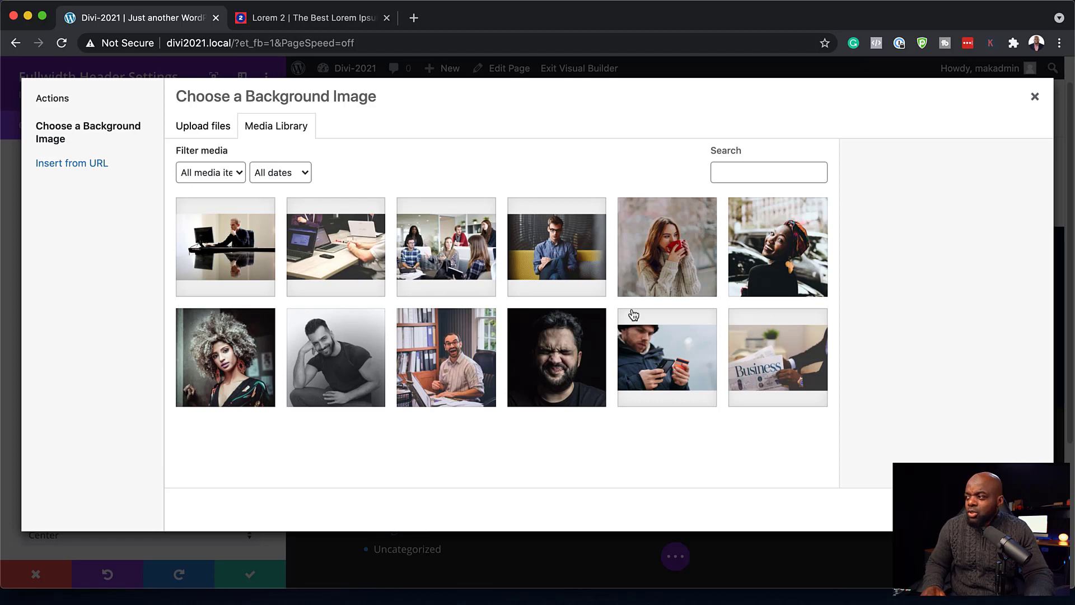
pyautogui.click(794, 361)
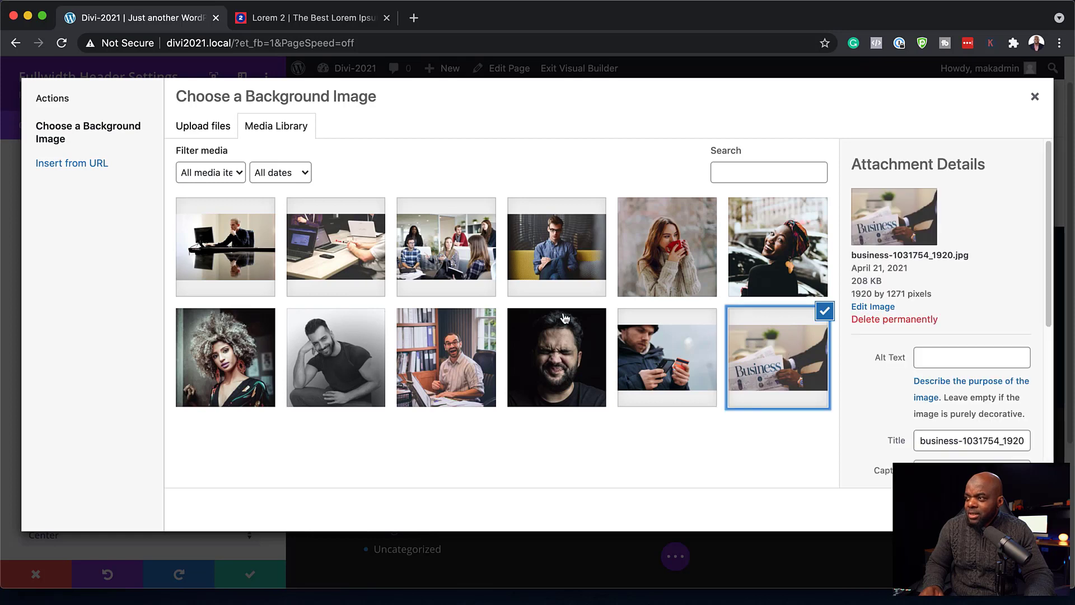
pyautogui.click(458, 249)
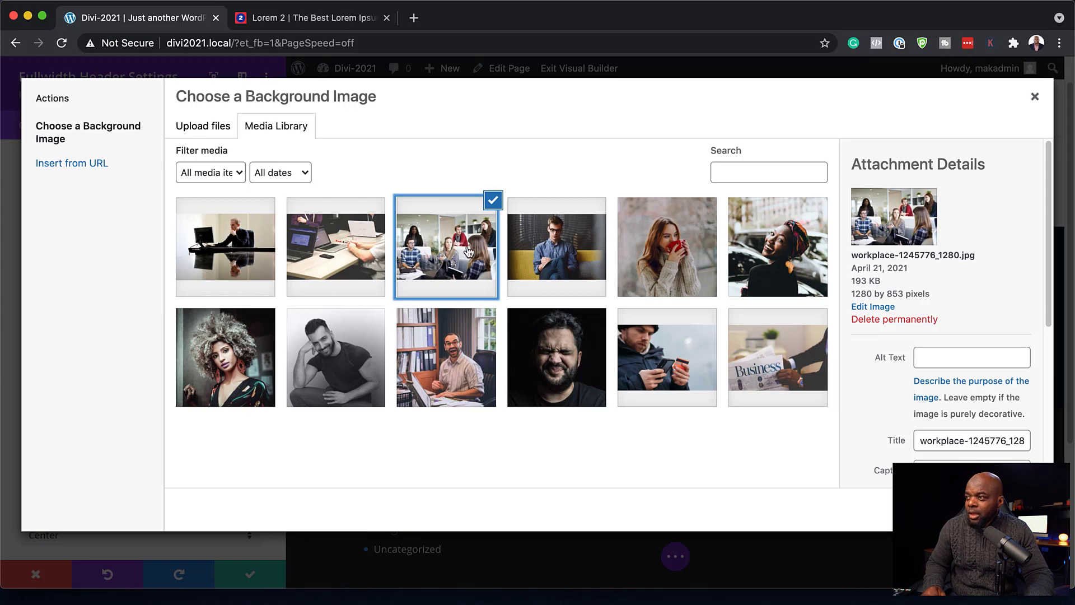
pyautogui.click(1000, 509)
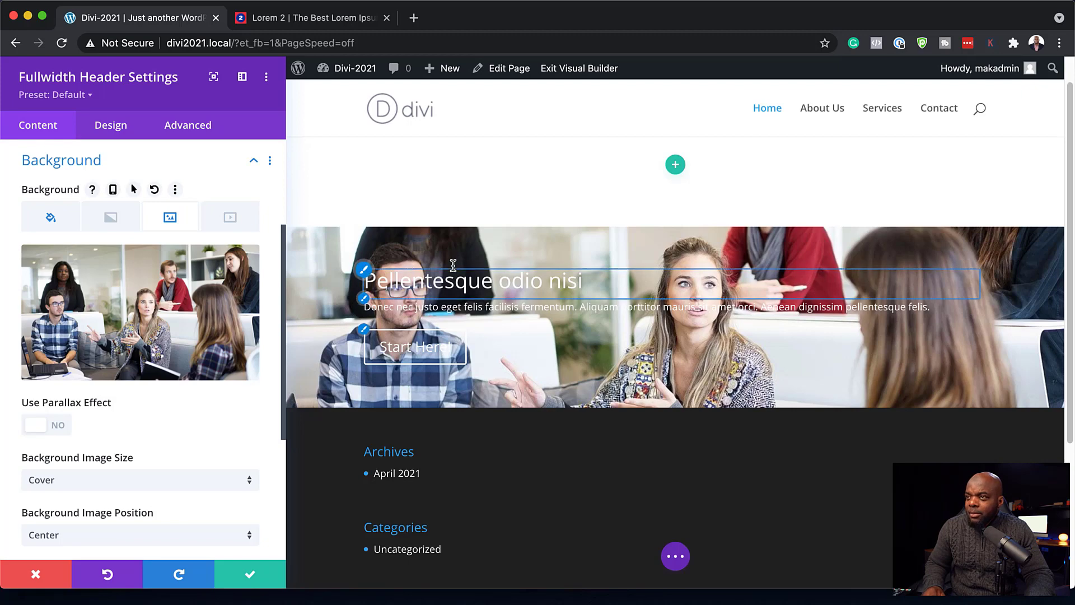
# - Turn on Make Fullscreen and set the header's Text & Logo Alignment to centre
pyautogui.click(113, 132)
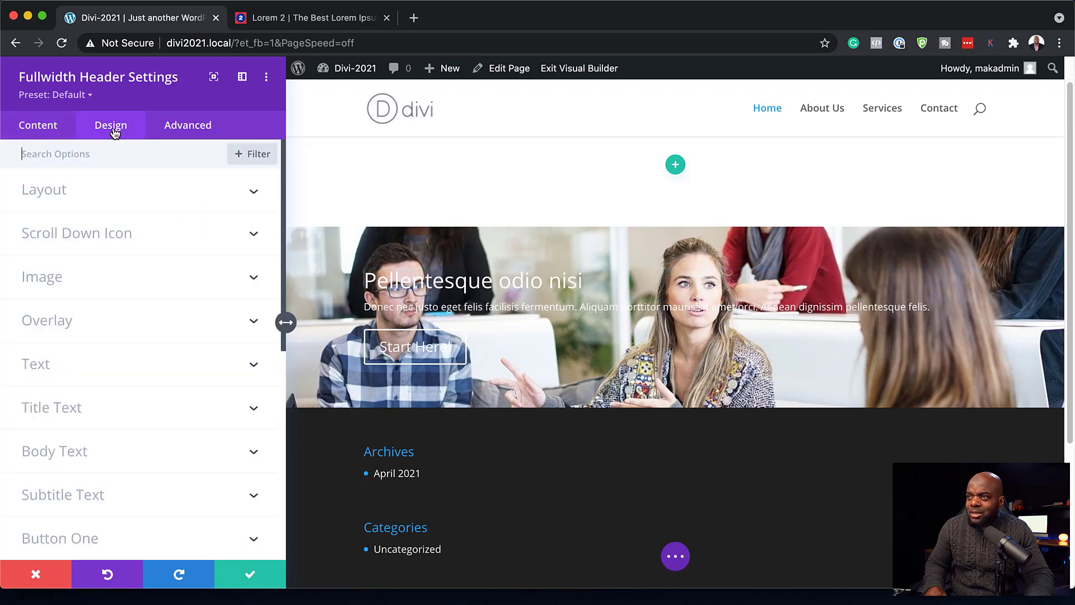
pyautogui.click(83, 193)
pyautogui.click(58, 301)
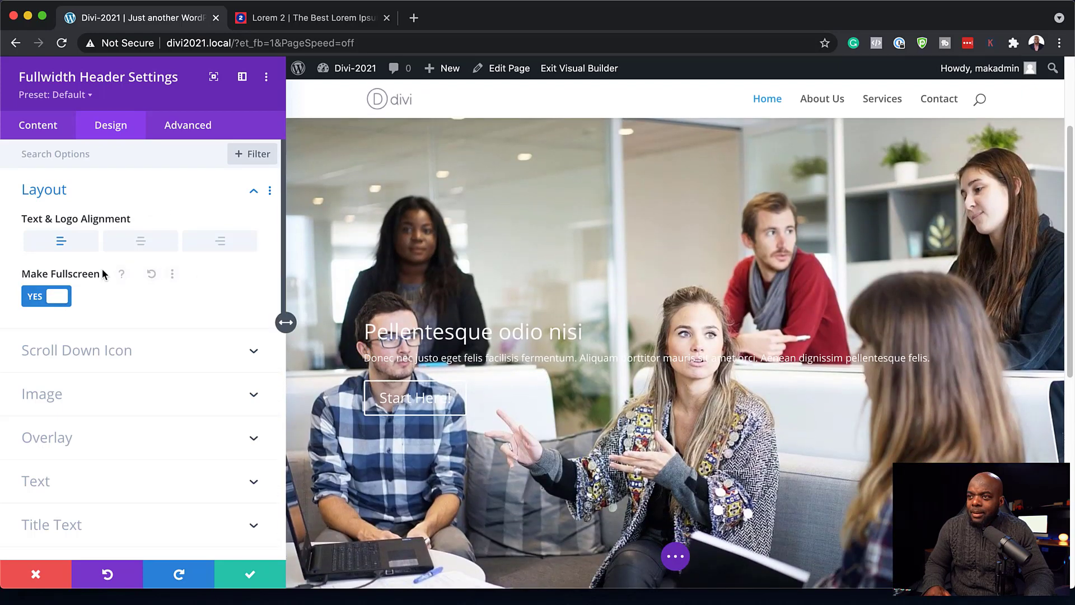
pyautogui.click(141, 242)
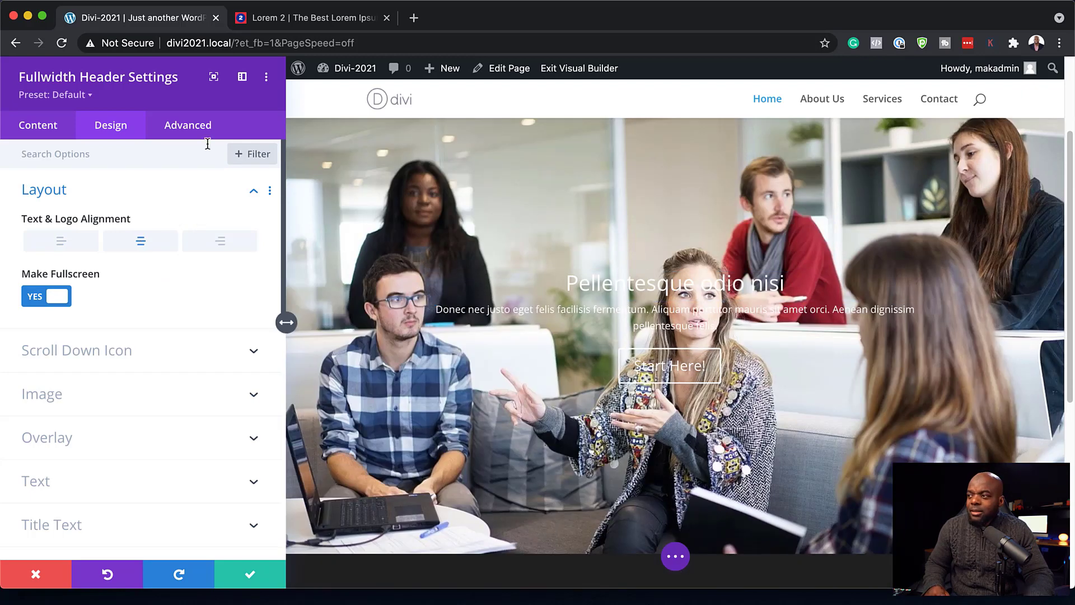
pyautogui.click(39, 133)
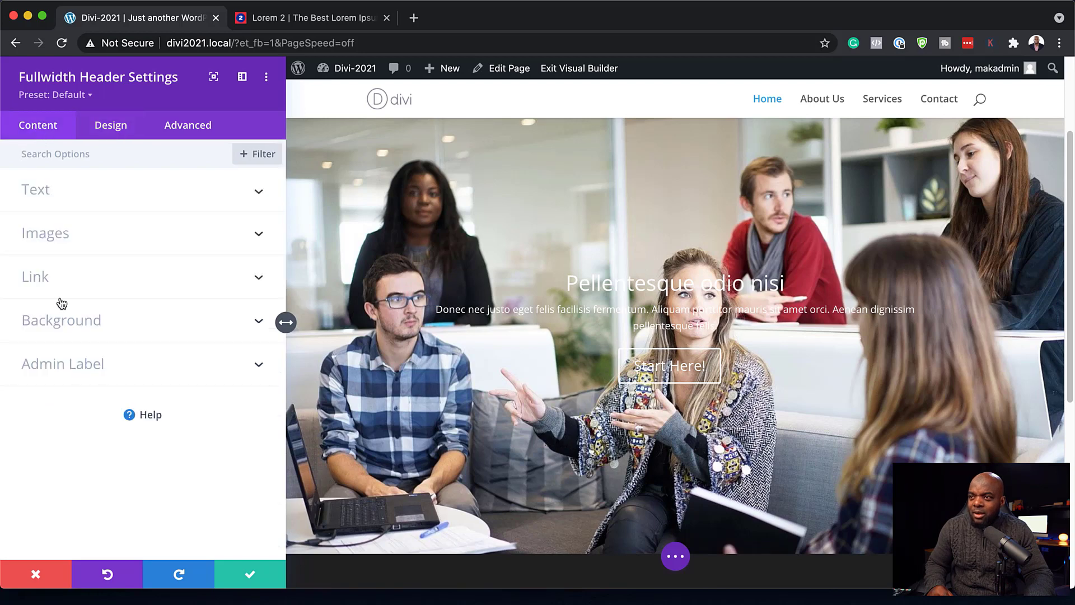
# - Set the header's background image blend to Multiply and add a navy overlay colour
pyautogui.click(63, 323)
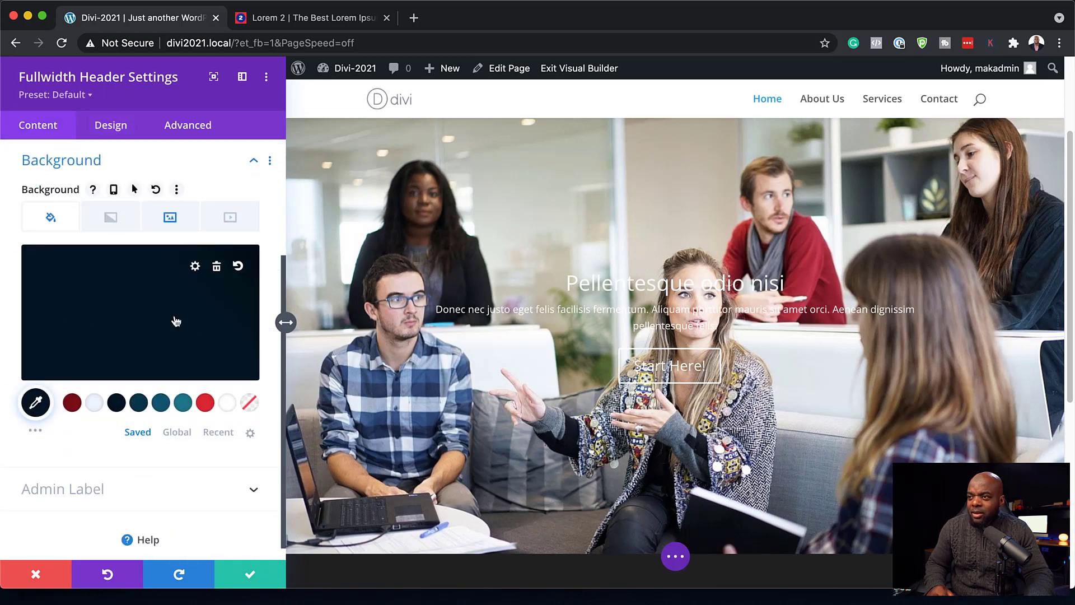
pyautogui.click(170, 219)
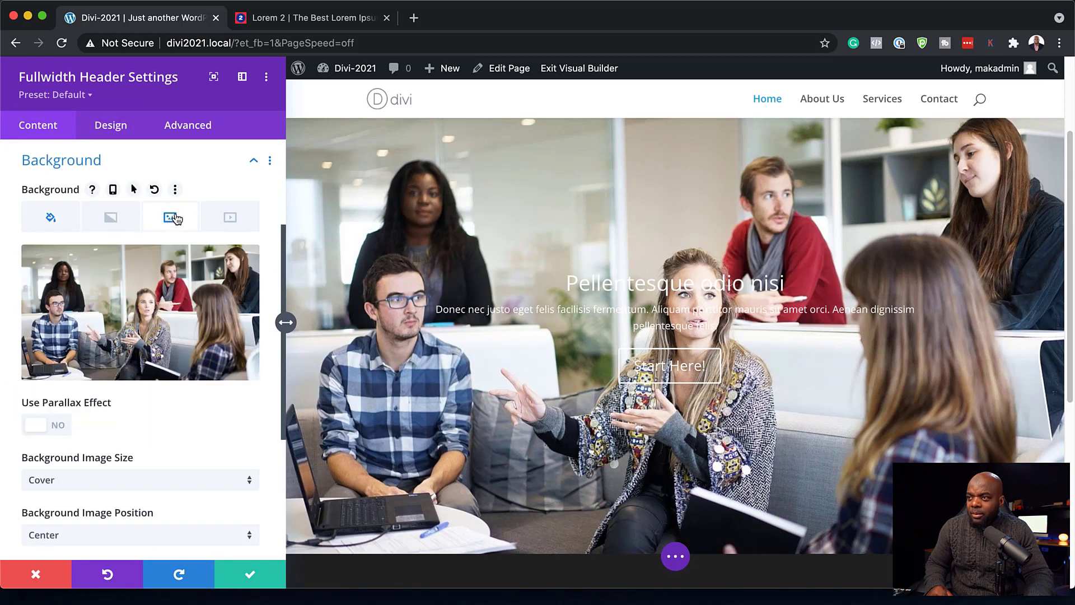
pyautogui.scroll(-5, 165, 347)
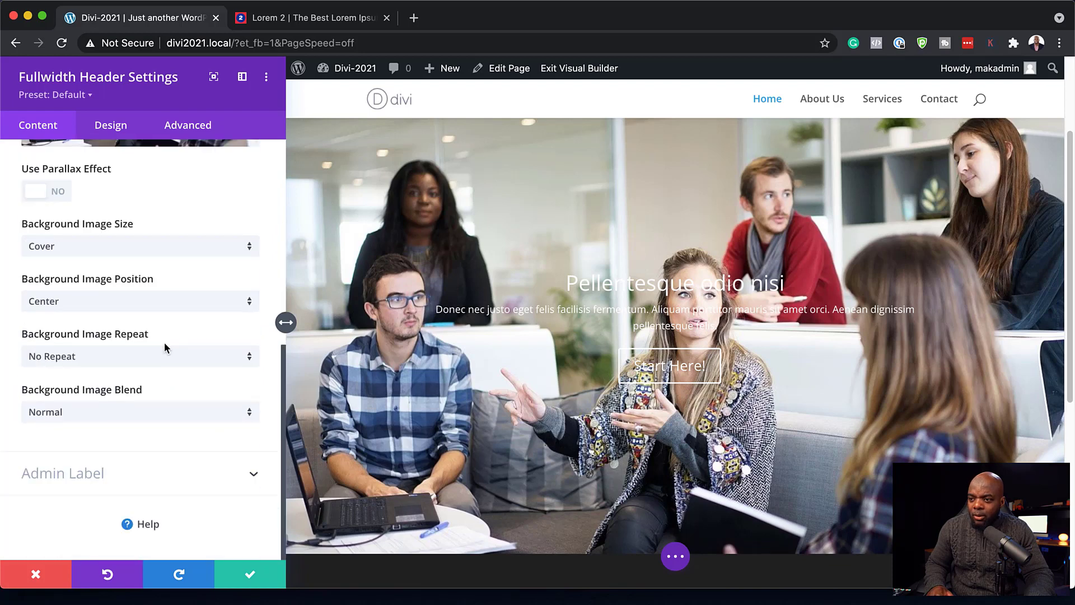
pyautogui.click(135, 418)
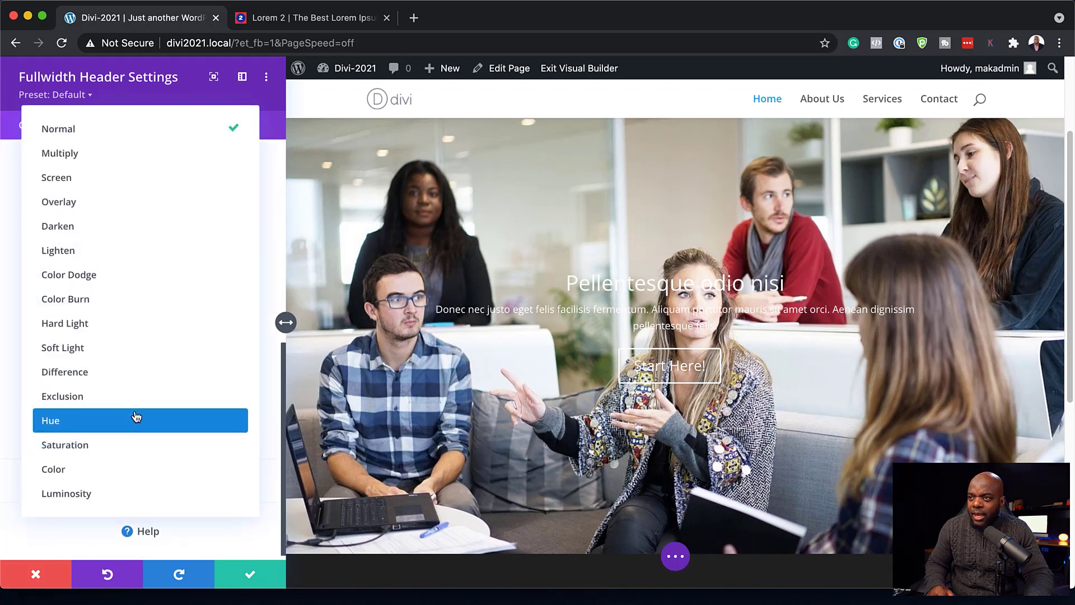
pyautogui.click(150, 162)
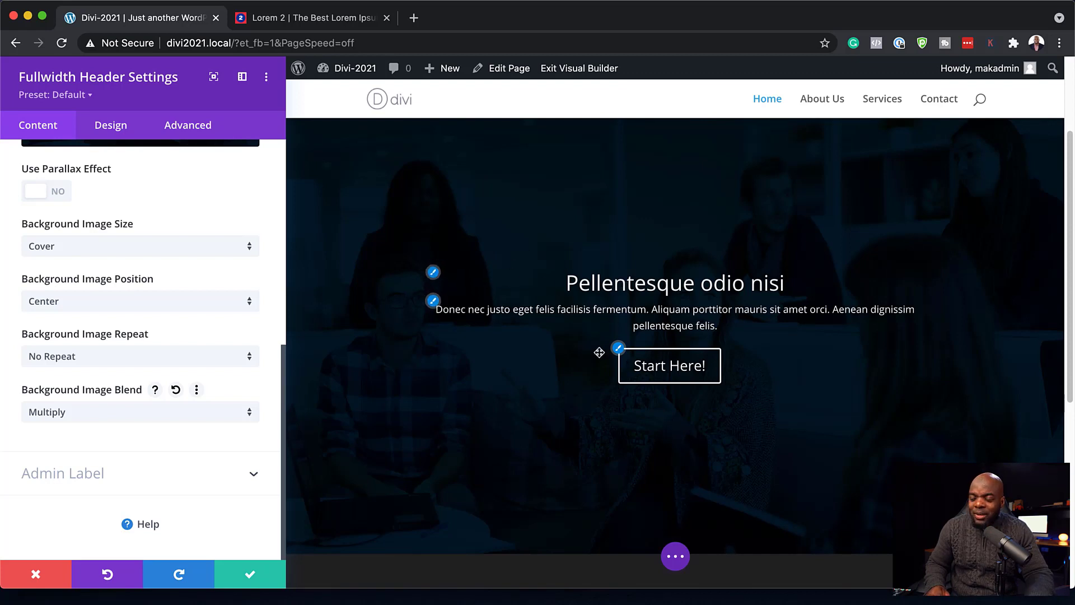
pyautogui.scroll(3, 192, 335)
pyautogui.scroll(3, 192, 335)
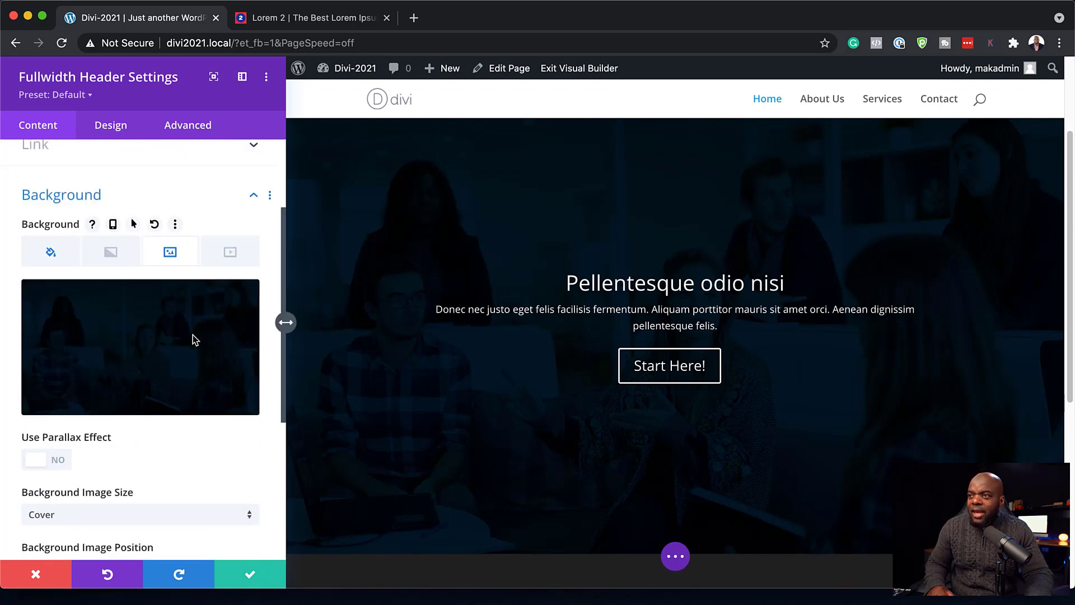
pyautogui.click(52, 253)
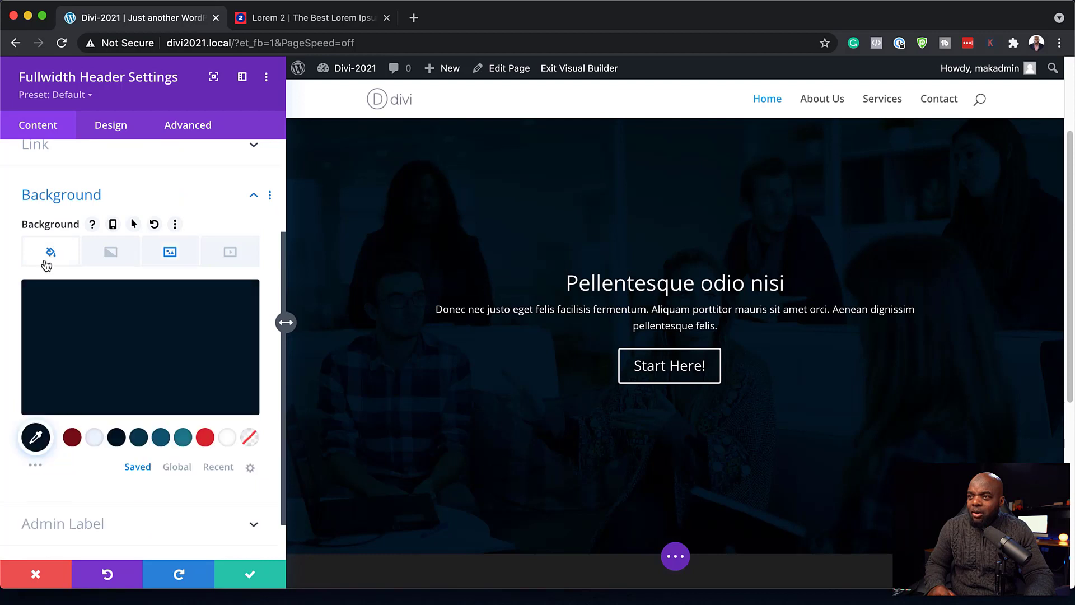
pyautogui.click(126, 350)
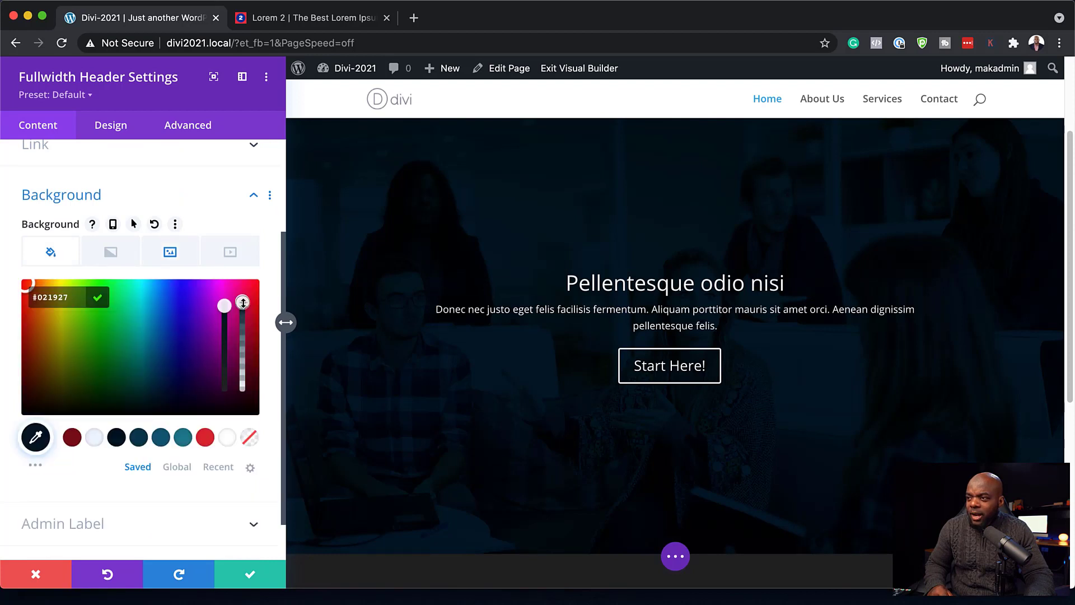
pyautogui.moveTo(242, 314); pyautogui.dragTo(244, 320)
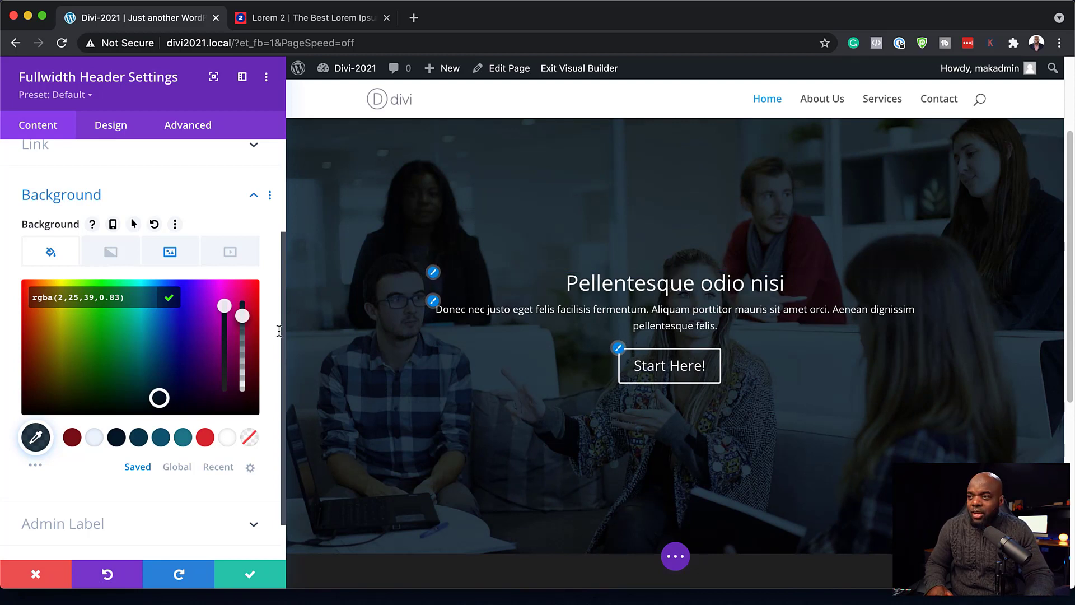
# - Replace the header background image with the Business newspaper photo
pyautogui.click(178, 259)
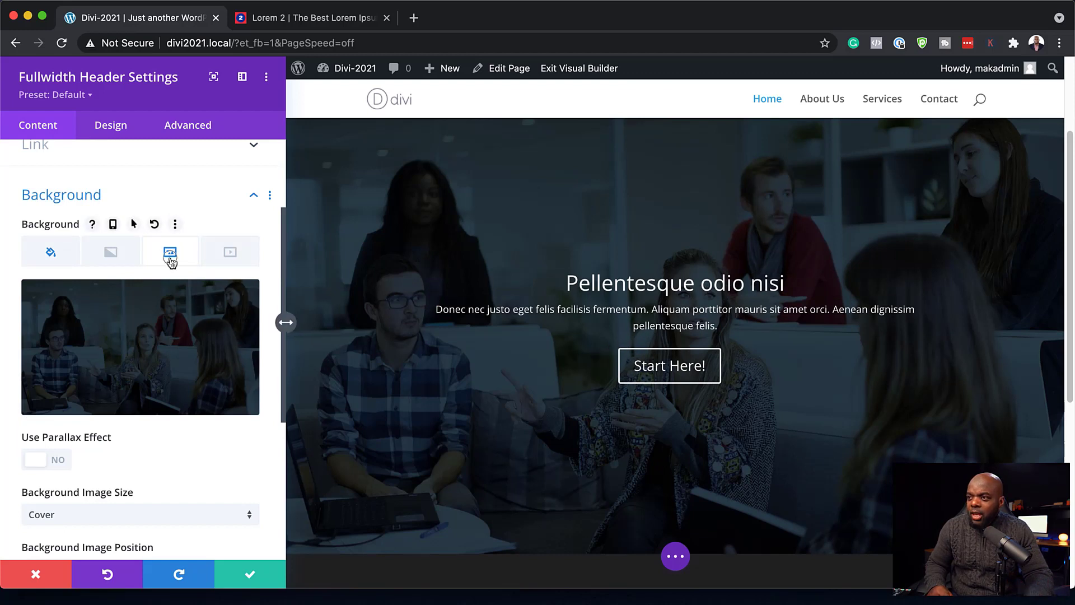
pyautogui.click(178, 335)
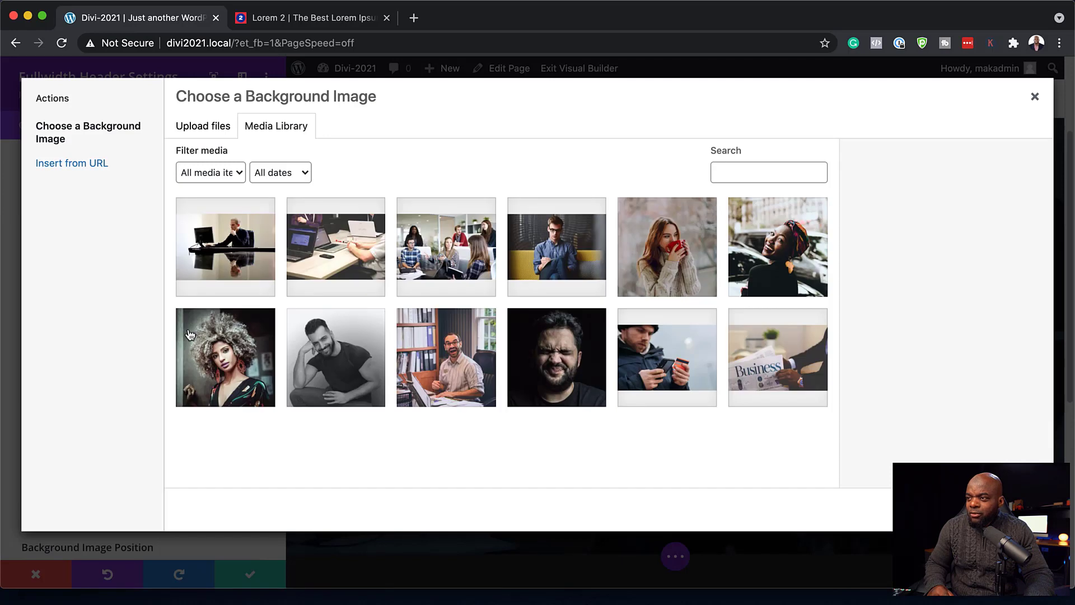
pyautogui.click(763, 373)
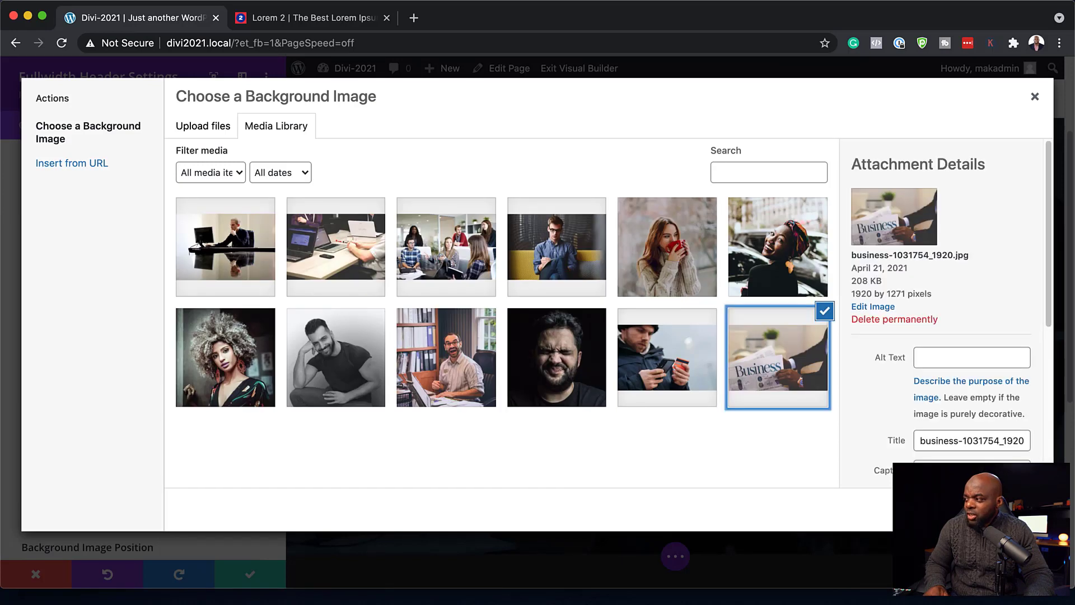
pyautogui.click(999, 509)
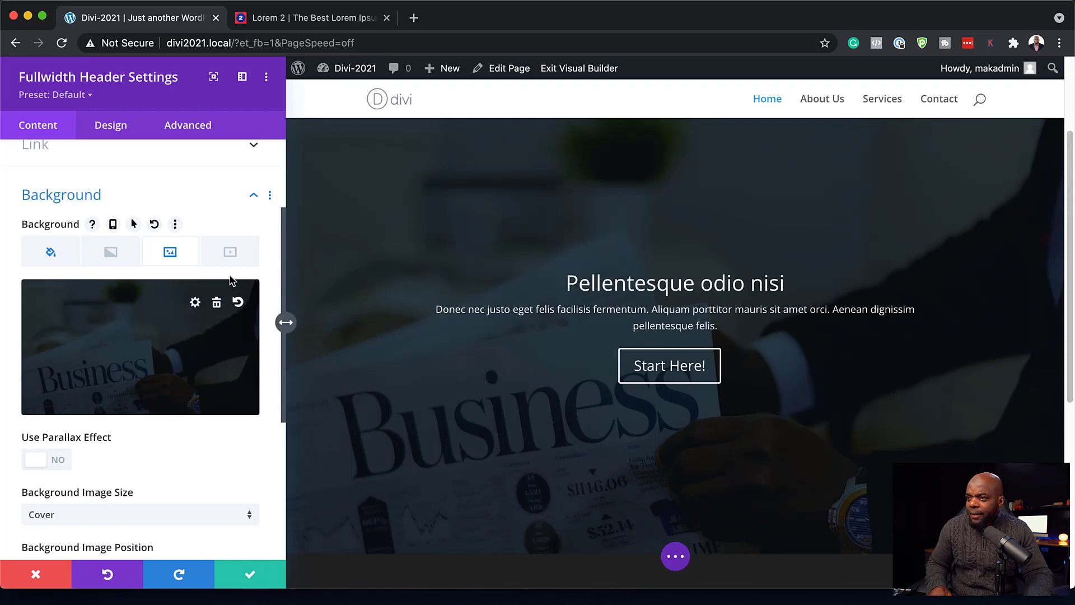
# - Deepen the overlay to navy rgba(0,18,30,0.8) and save the header settings
pyautogui.click(45, 262)
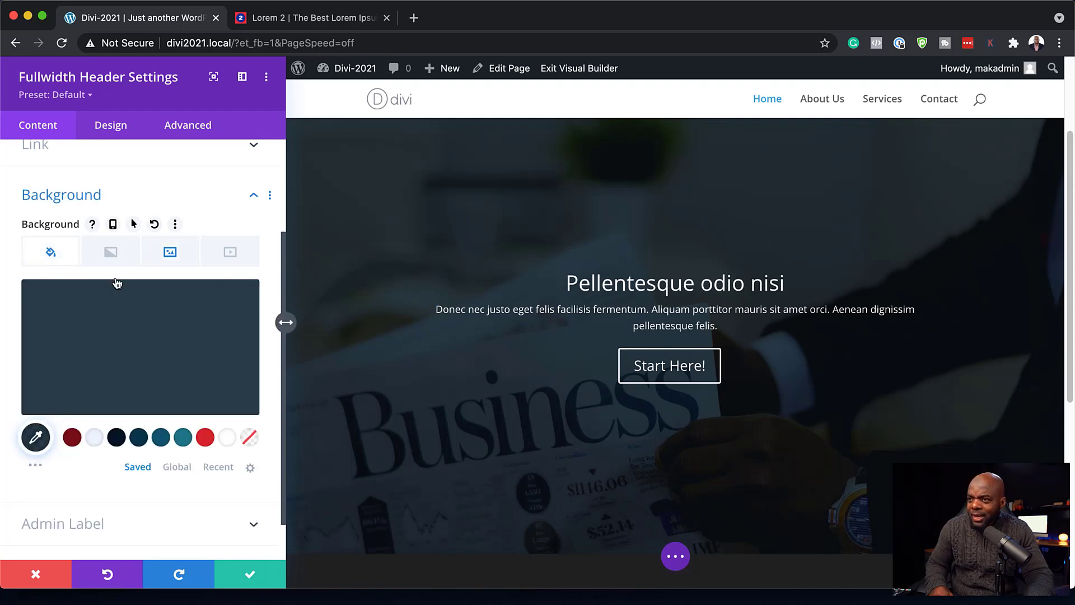
pyautogui.click(111, 336)
pyautogui.moveTo(239, 318); pyautogui.dragTo(241, 318)
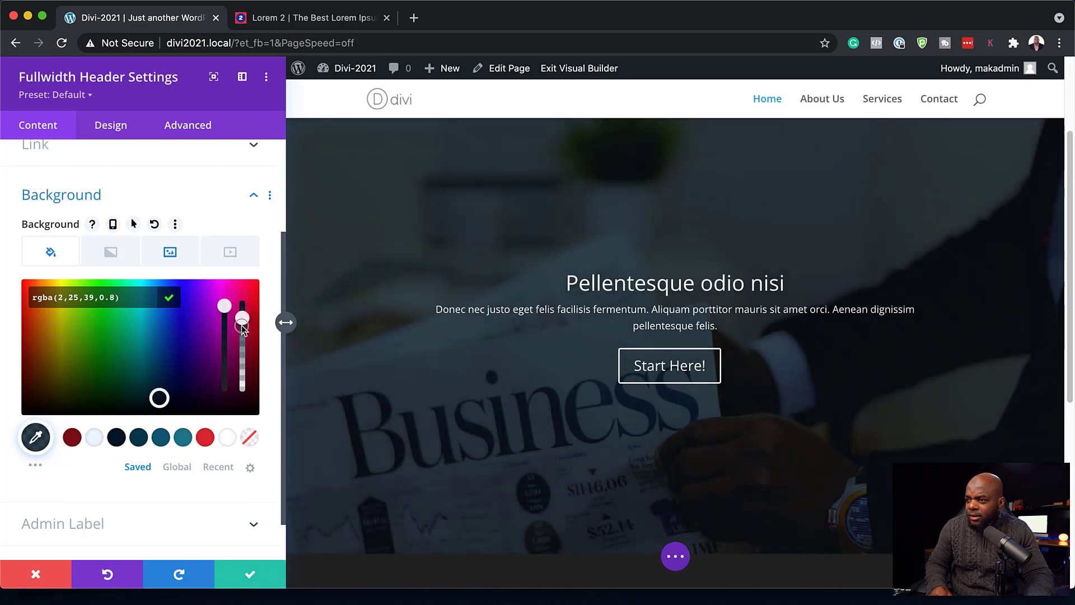
pyautogui.moveTo(159, 398); pyautogui.dragTo(159, 401)
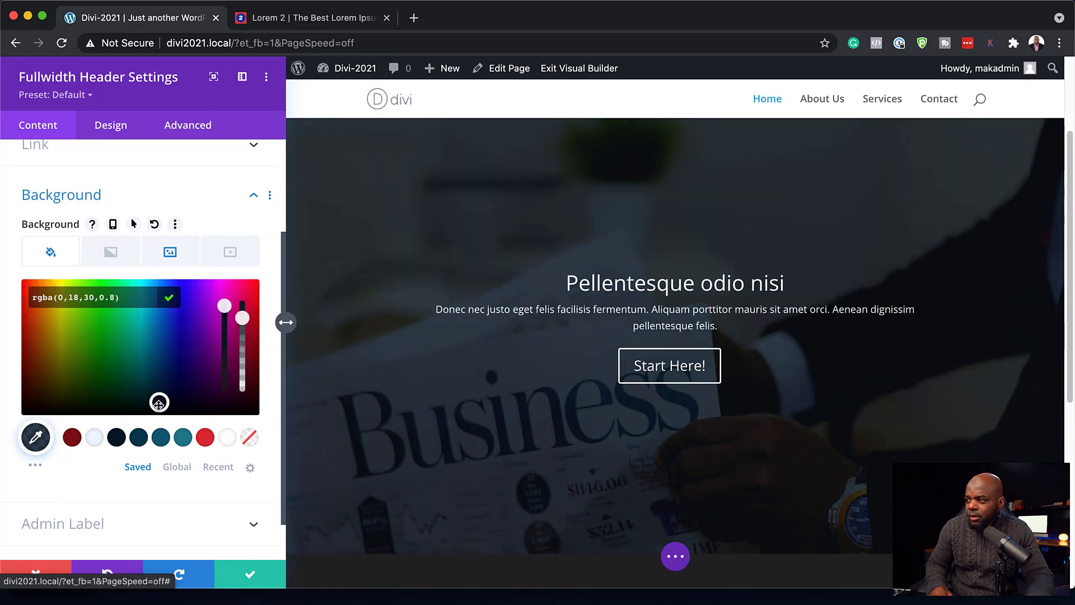
pyautogui.click(269, 577)
pyautogui.click(268, 577)
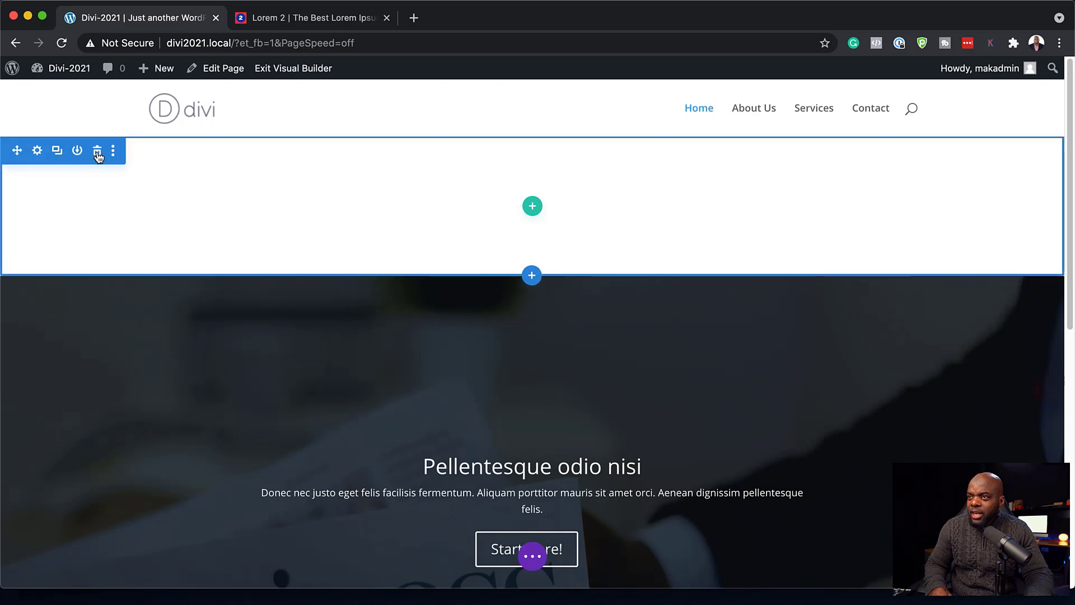
# - Delete the empty white section above the header, then reopen the Fullwidth Header settings
pyautogui.click(97, 152)
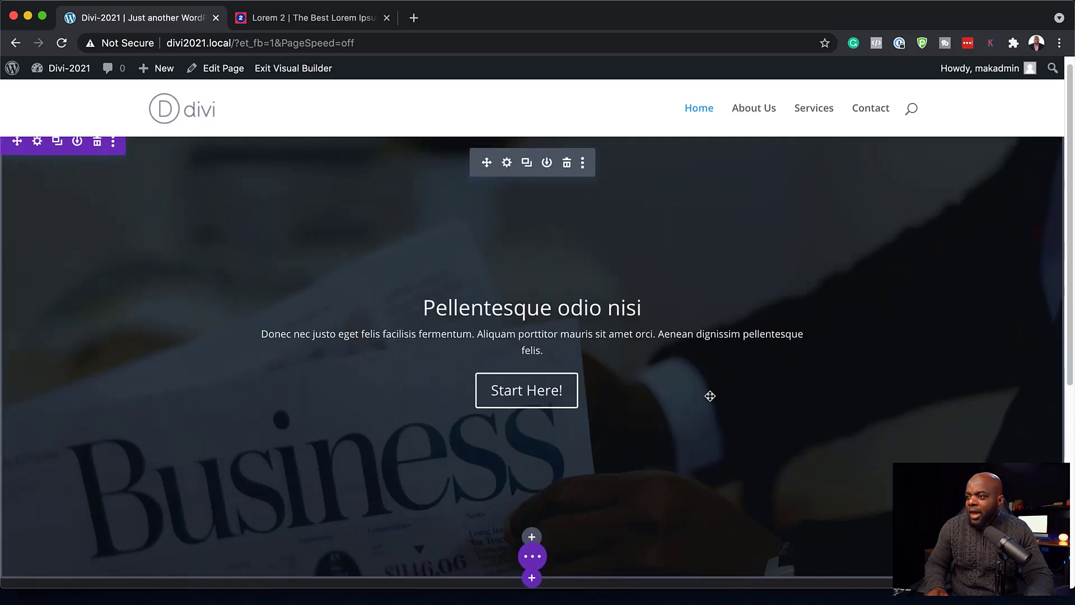
pyautogui.scroll(-1, 683, 396)
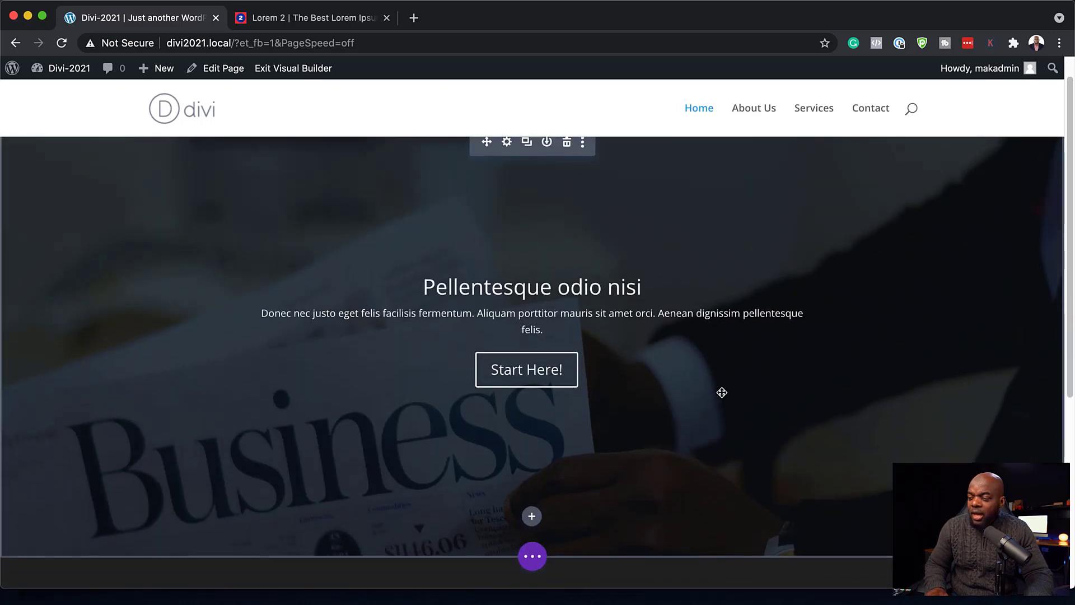
pyautogui.scroll(1, 722, 392)
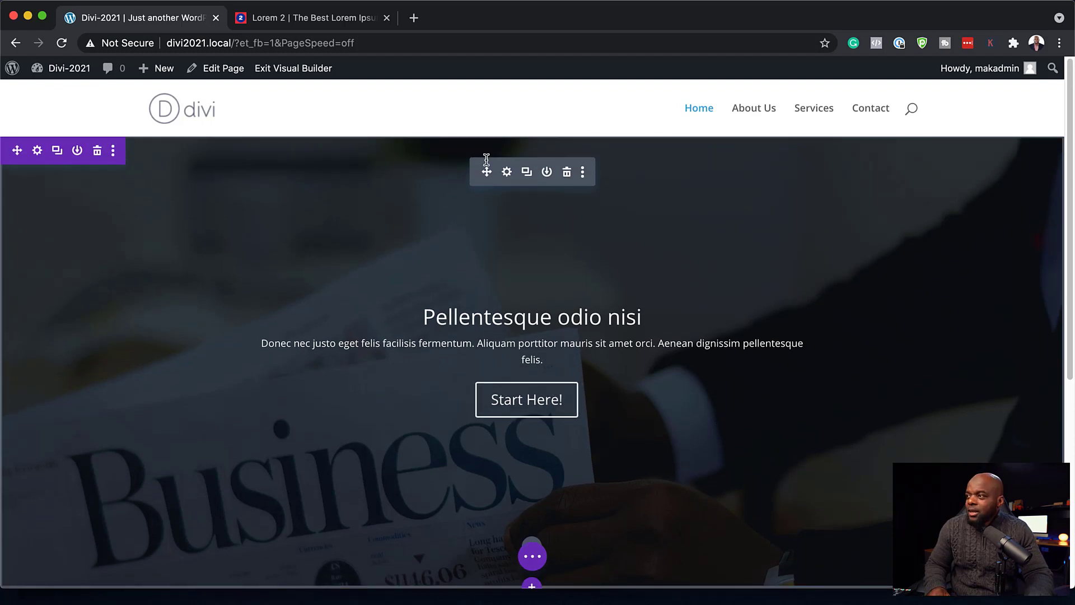
pyautogui.click(507, 172)
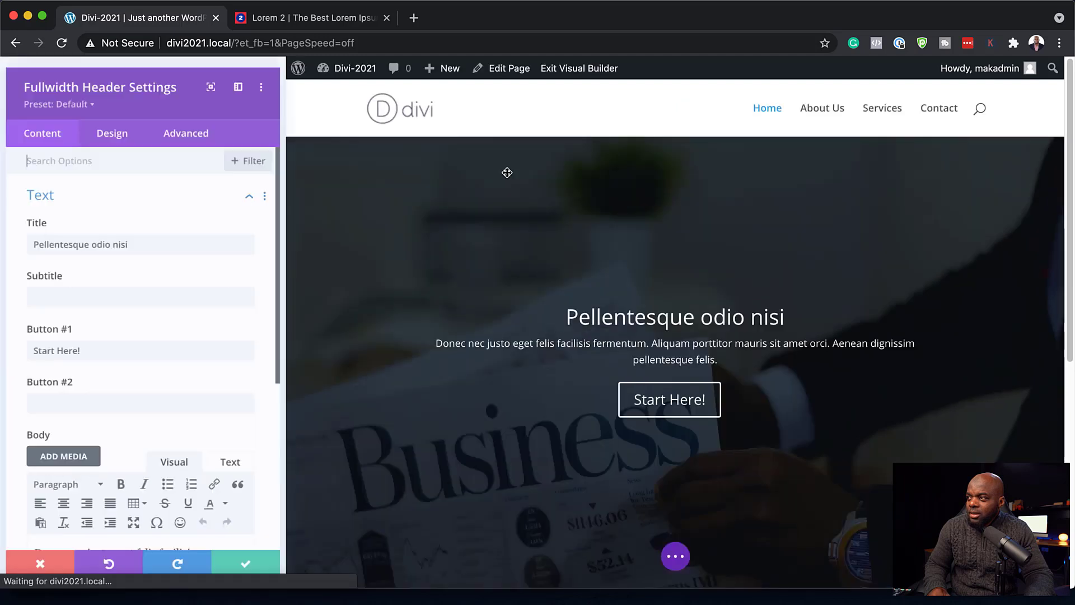
# - Style the 'Pellentesque odio nisi' title in Poppins, Bold weight, at 38px
pyautogui.click(110, 128)
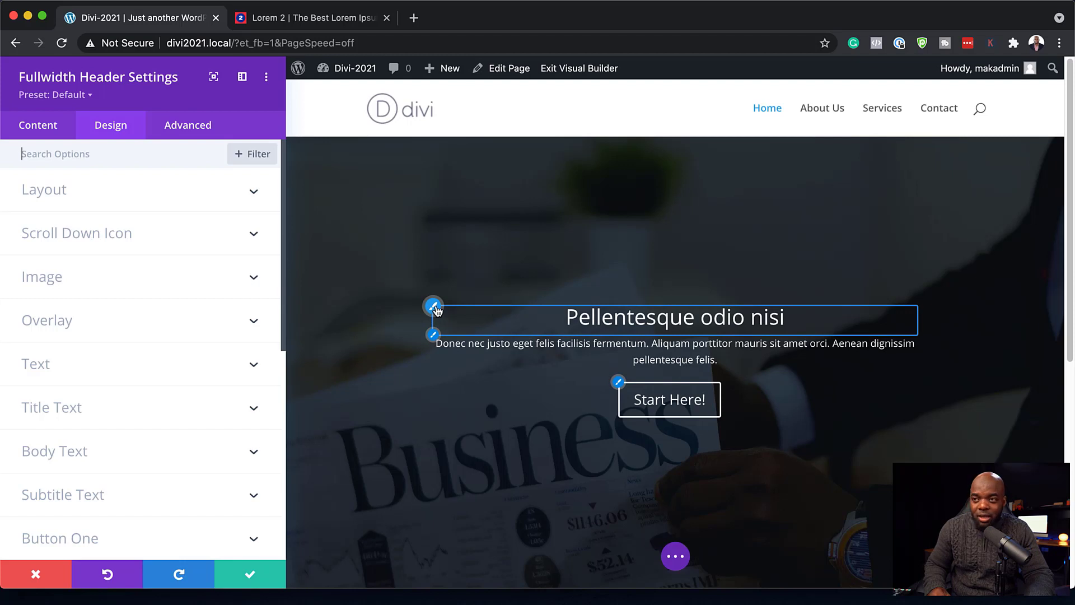
pyautogui.click(434, 307)
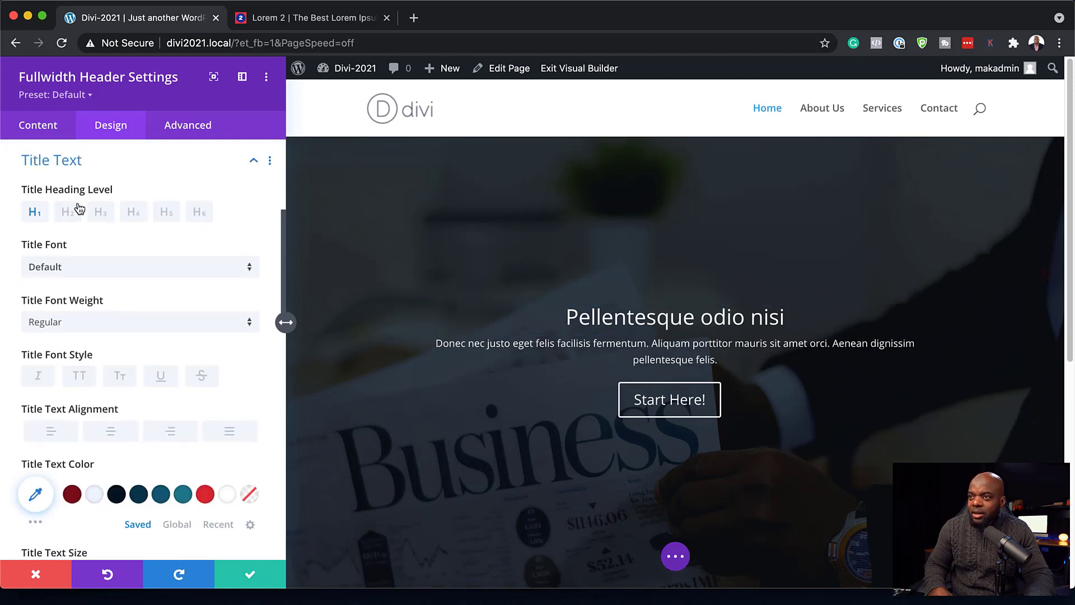
pyautogui.click(98, 272)
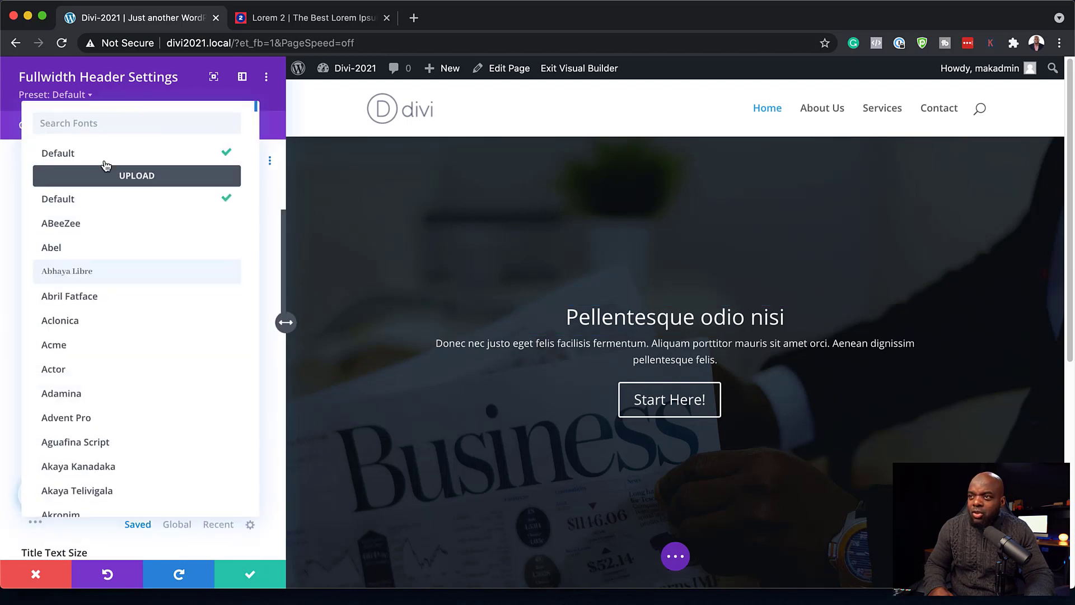
pyautogui.write('popp')
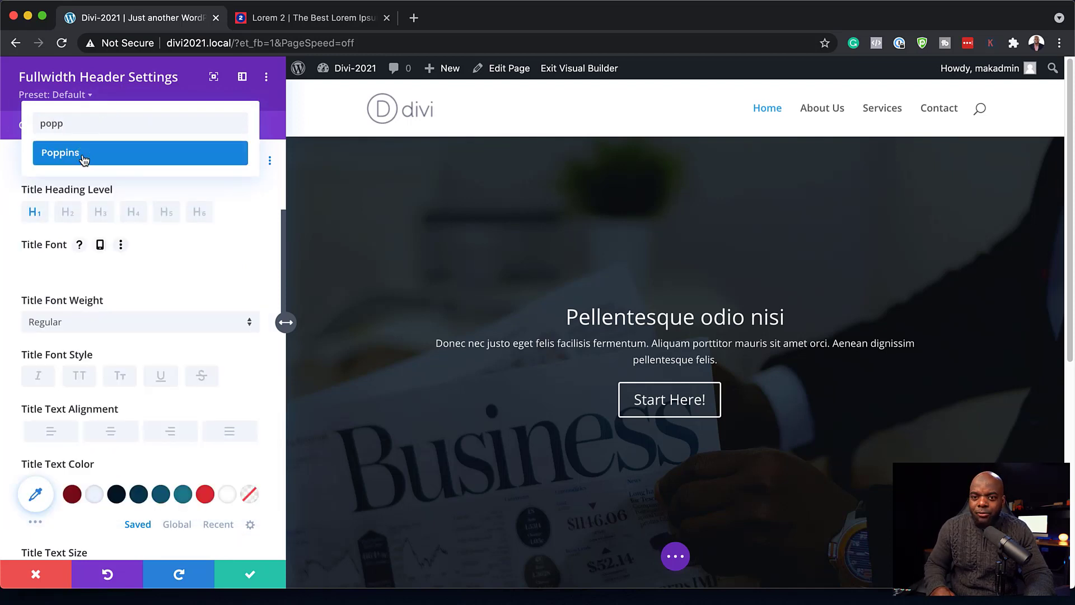
pyautogui.click(84, 154)
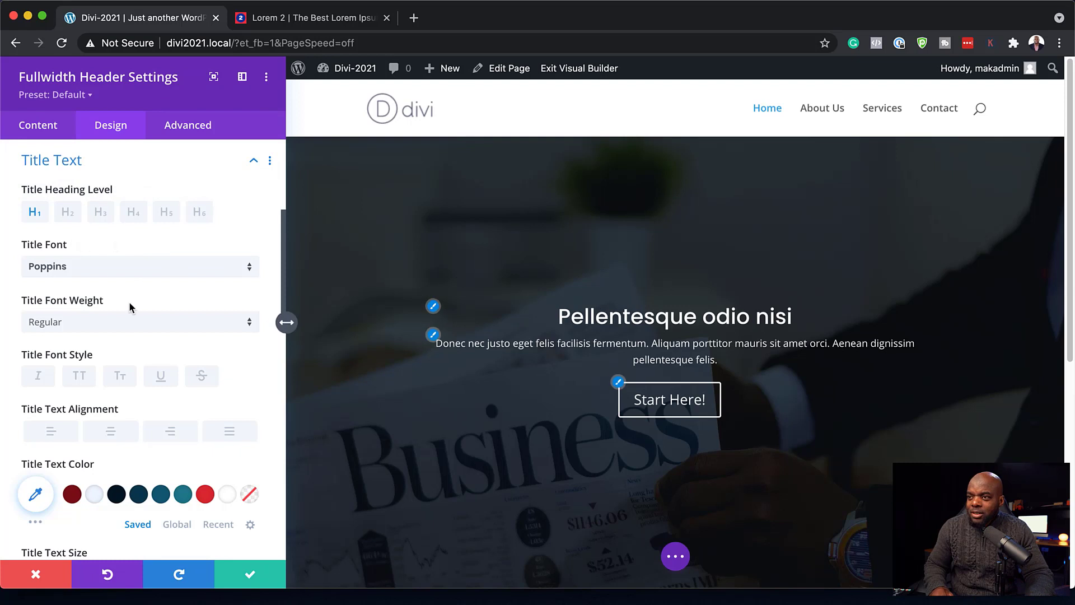
pyautogui.click(94, 323)
pyautogui.click(111, 450)
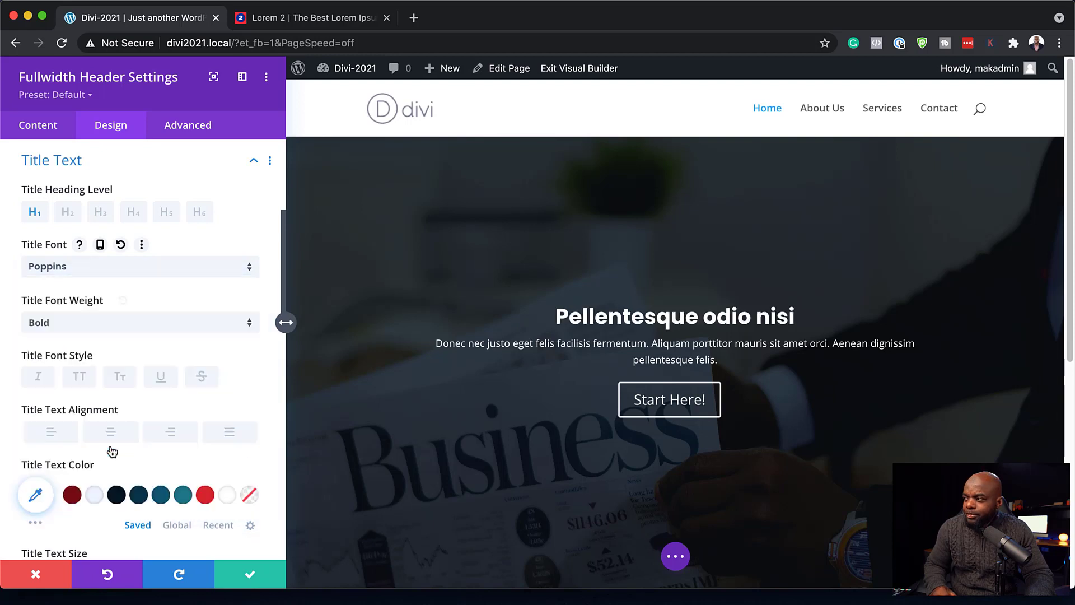
pyautogui.scroll(-3, 132, 466)
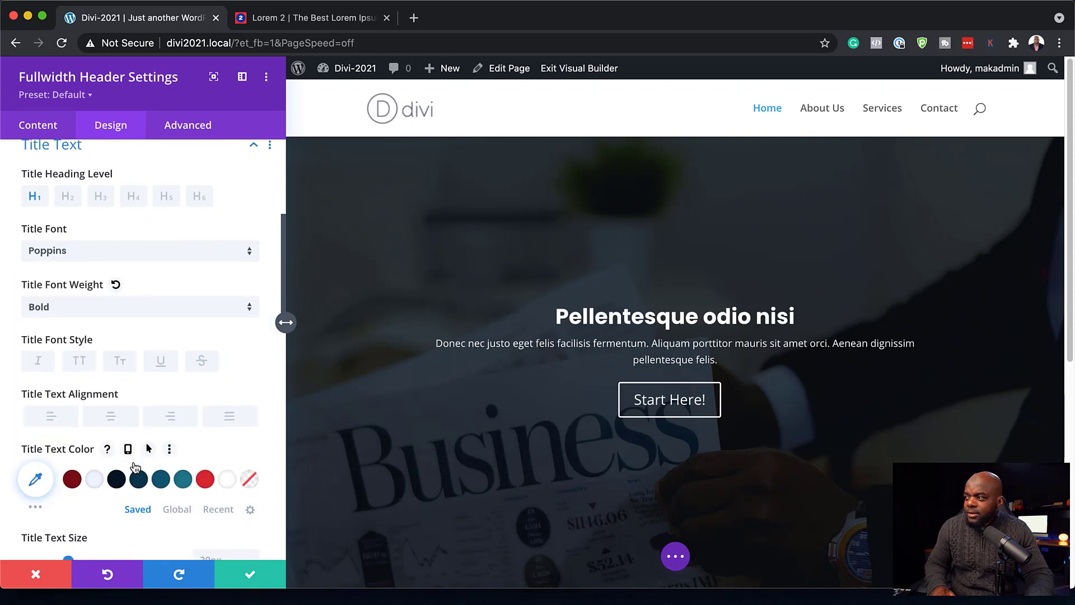
pyautogui.scroll(-2, 133, 461)
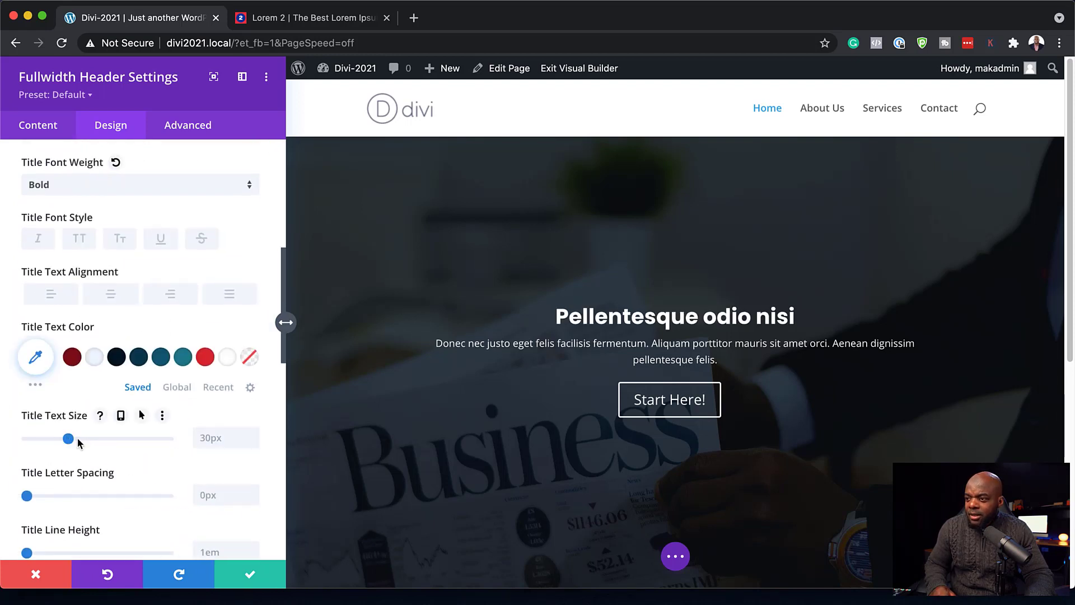
pyautogui.moveTo(68, 439); pyautogui.dragTo(79, 440)
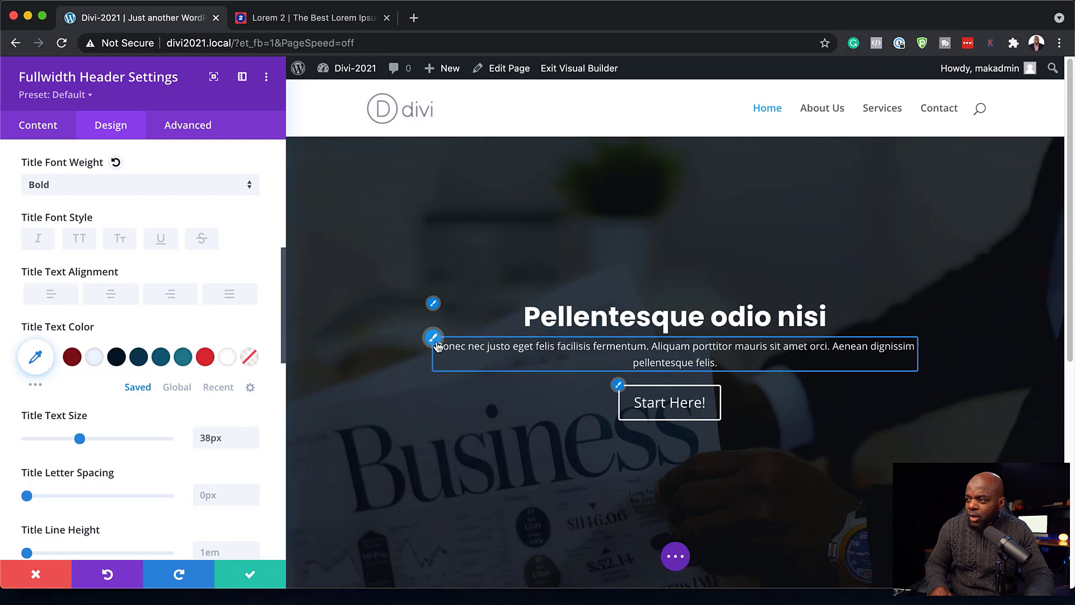
pyautogui.click(432, 337)
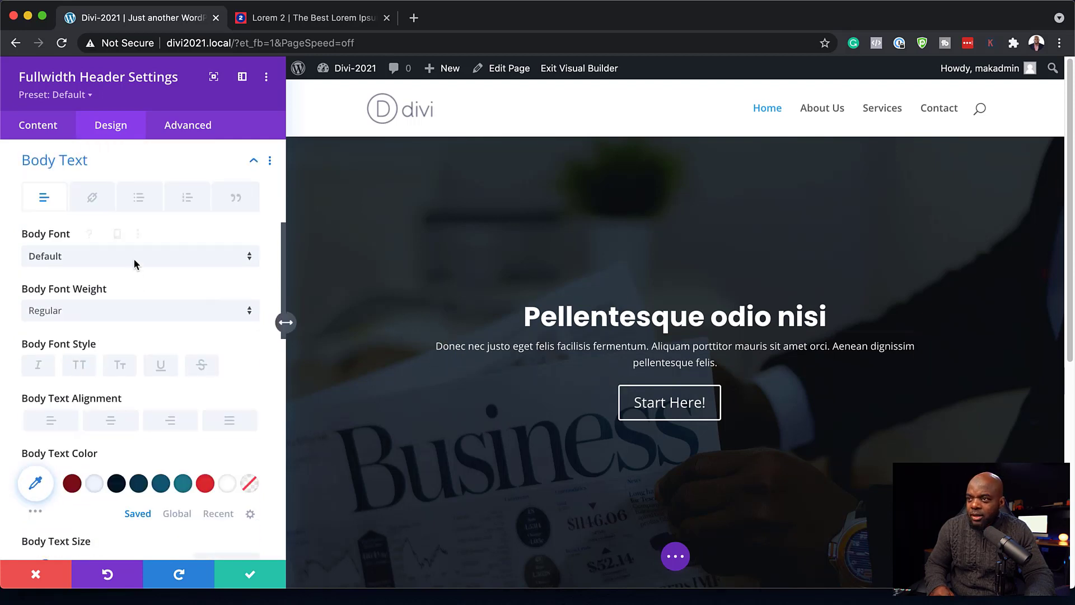
# - Set the body text to Poppins at 22px with a 1.8em line height
pyautogui.click(135, 257)
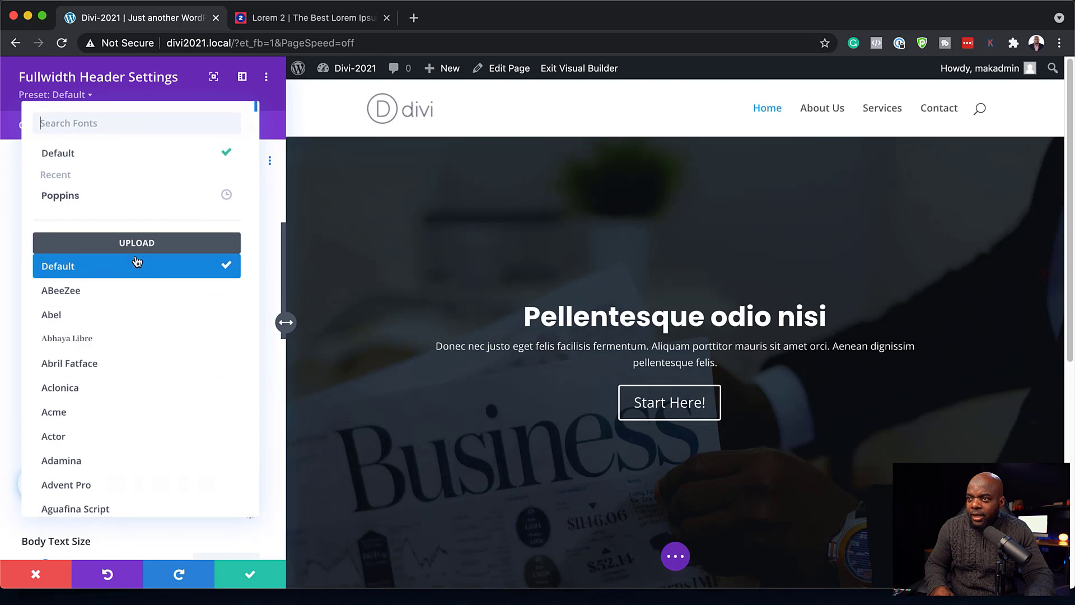
pyautogui.click(122, 201)
pyautogui.scroll(-3, 166, 375)
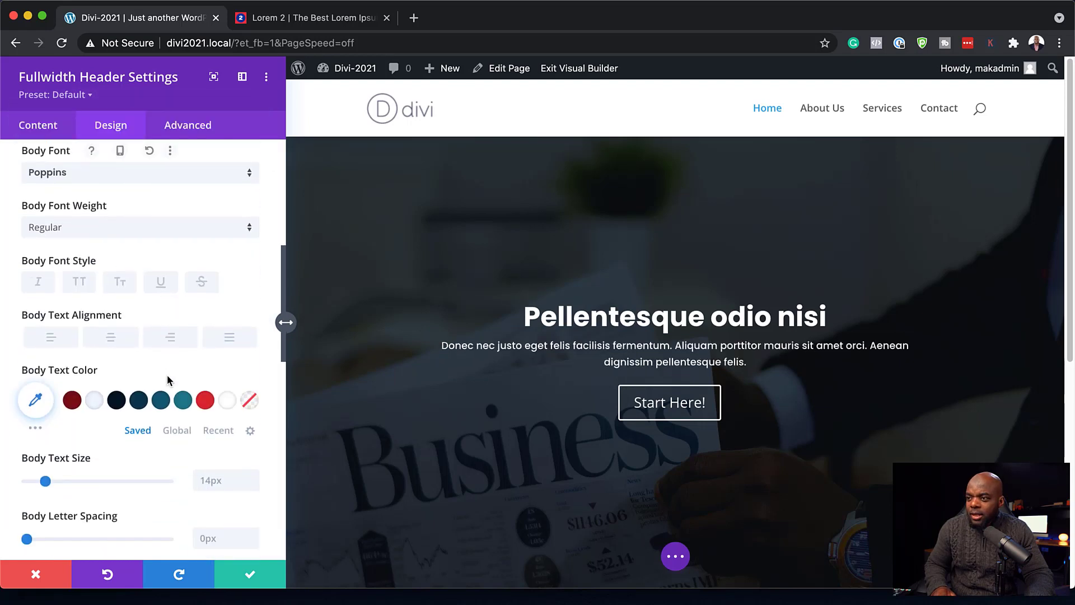
pyautogui.moveTo(48, 485); pyautogui.dragTo(57, 481)
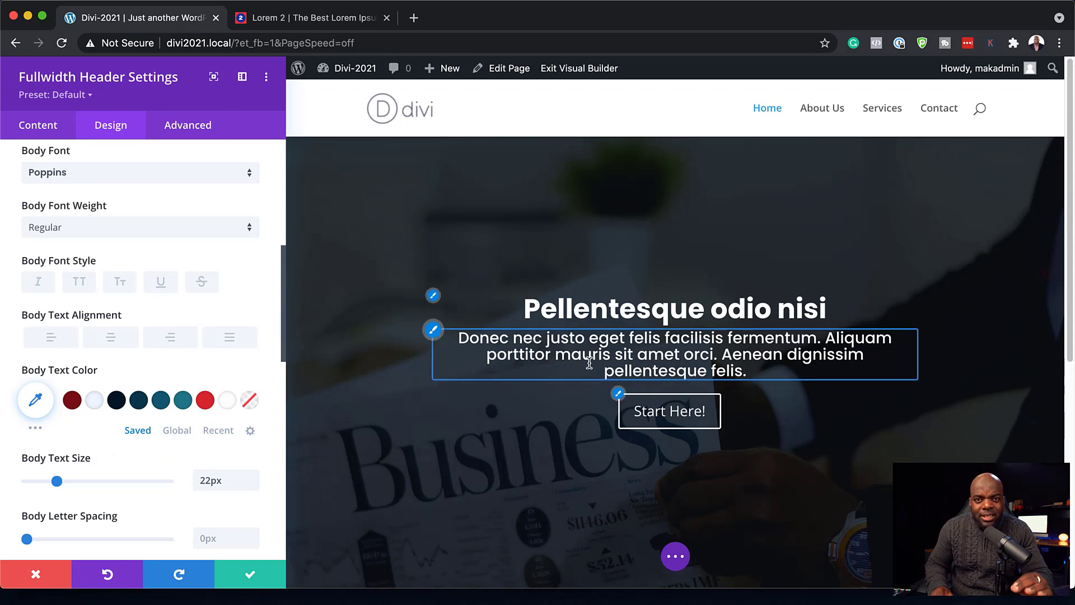
pyautogui.scroll(-2, 217, 422)
pyautogui.scroll(-4, 218, 422)
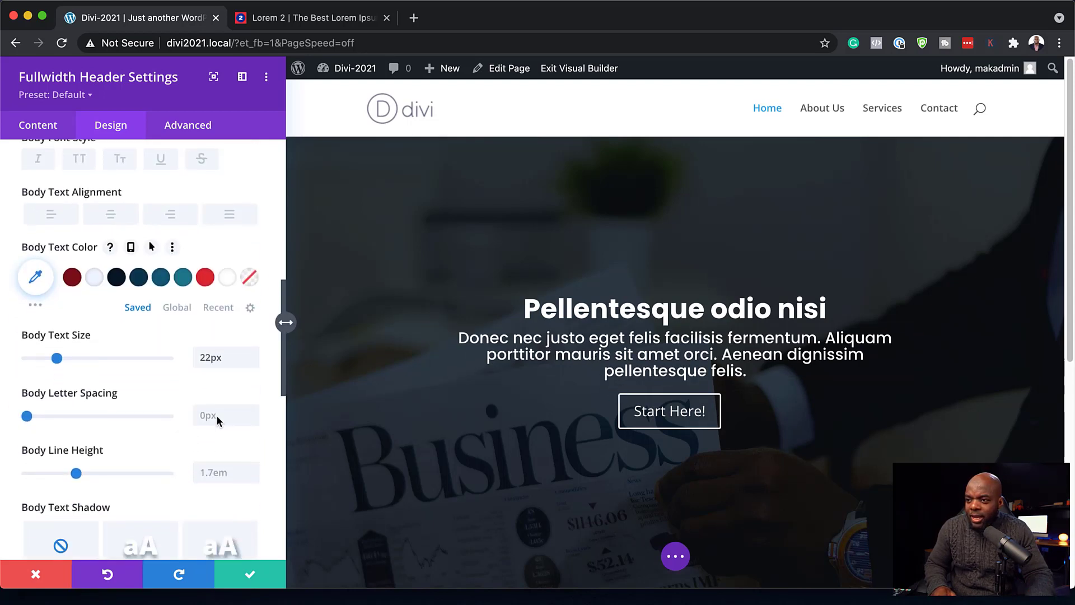
pyautogui.moveTo(78, 458); pyautogui.dragTo(82, 457)
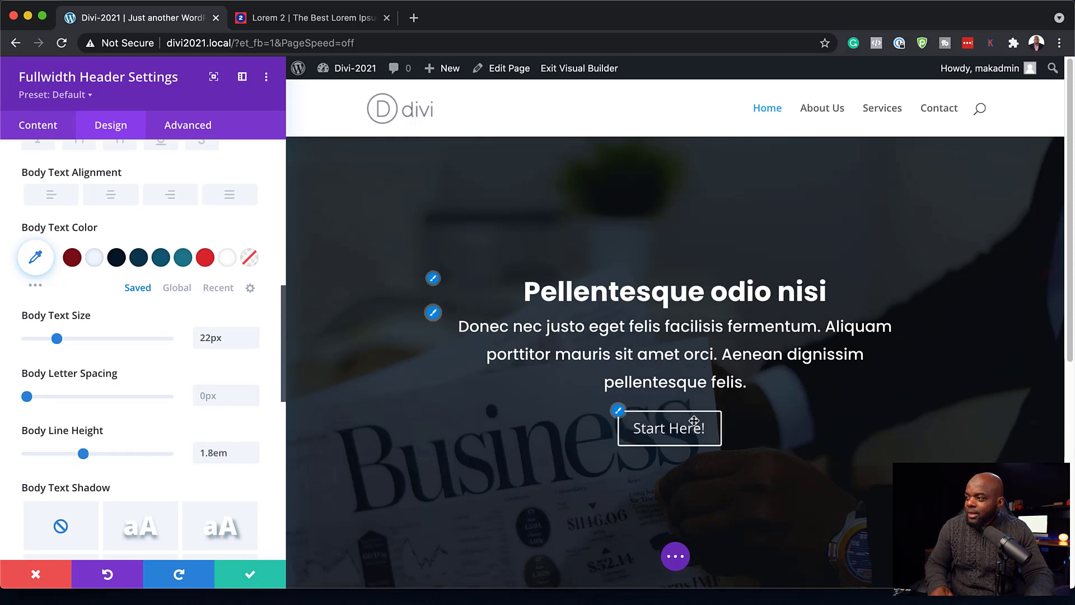
pyautogui.click(617, 412)
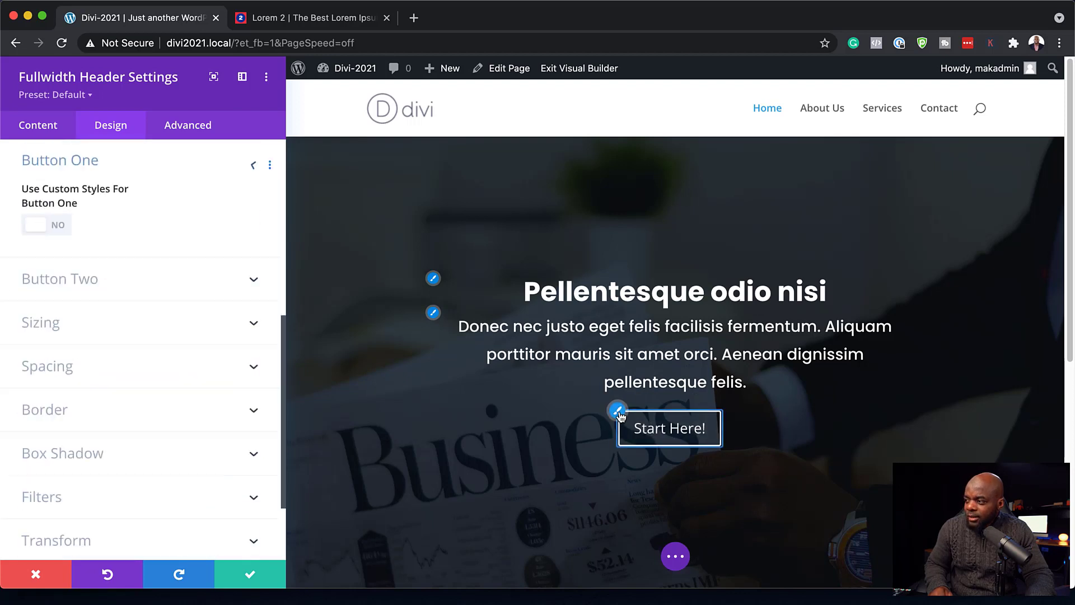
# - Enable custom Start Here! button styles with #de2b34 red background and border
pyautogui.click(59, 227)
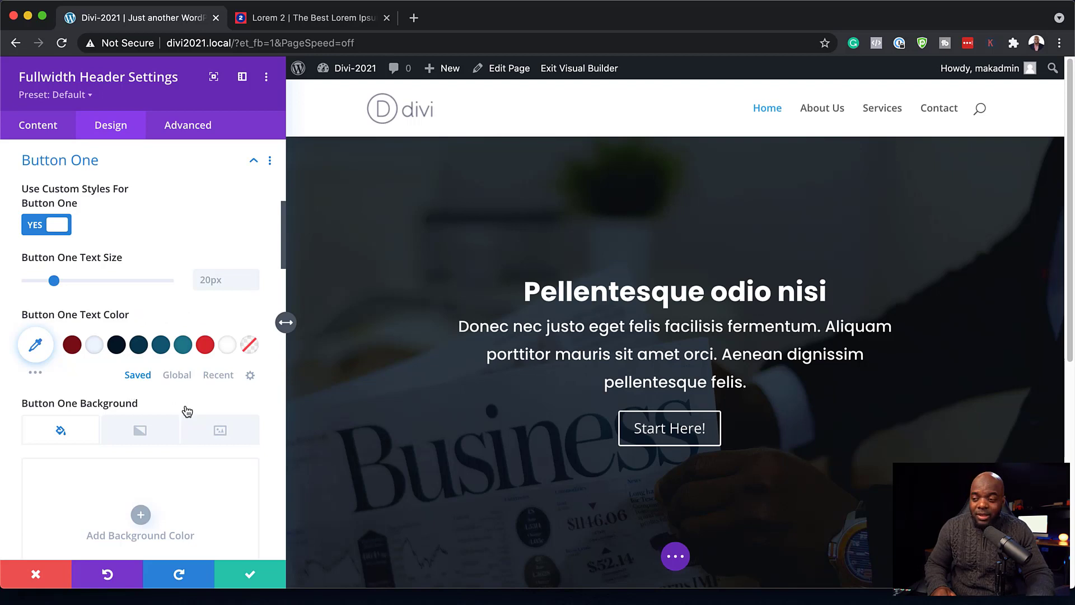
pyautogui.scroll(-3, 187, 411)
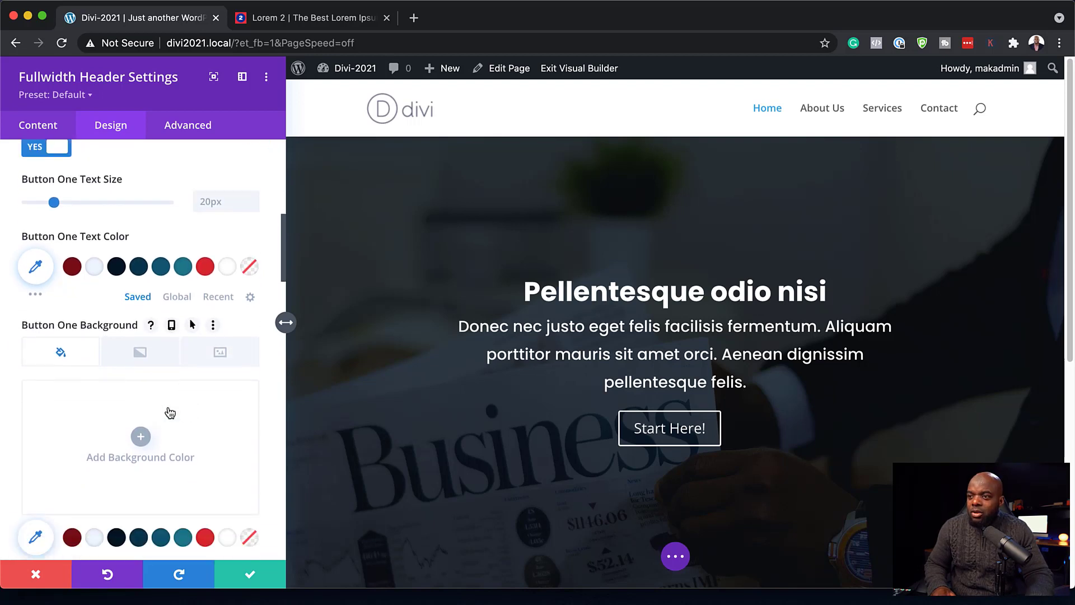
pyautogui.scroll(-1, 218, 523)
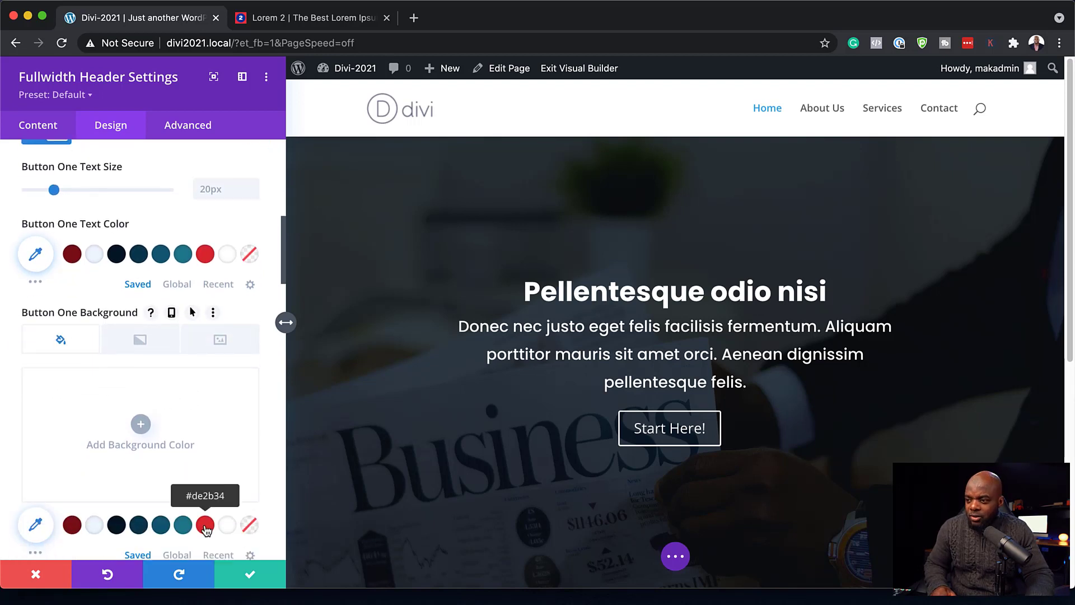
pyautogui.click(205, 526)
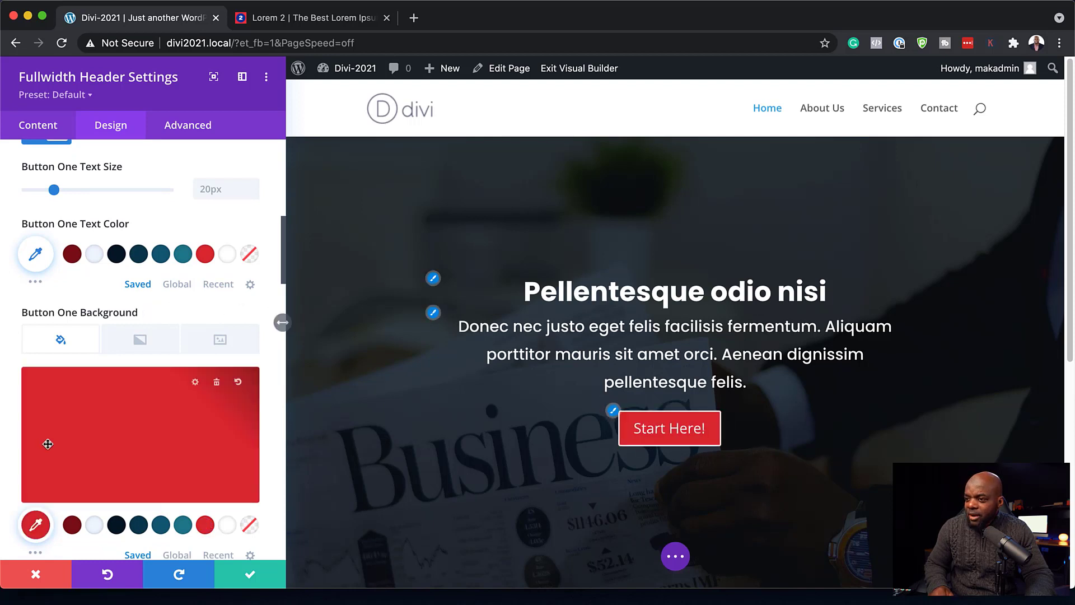
pyautogui.scroll(-5, 157, 451)
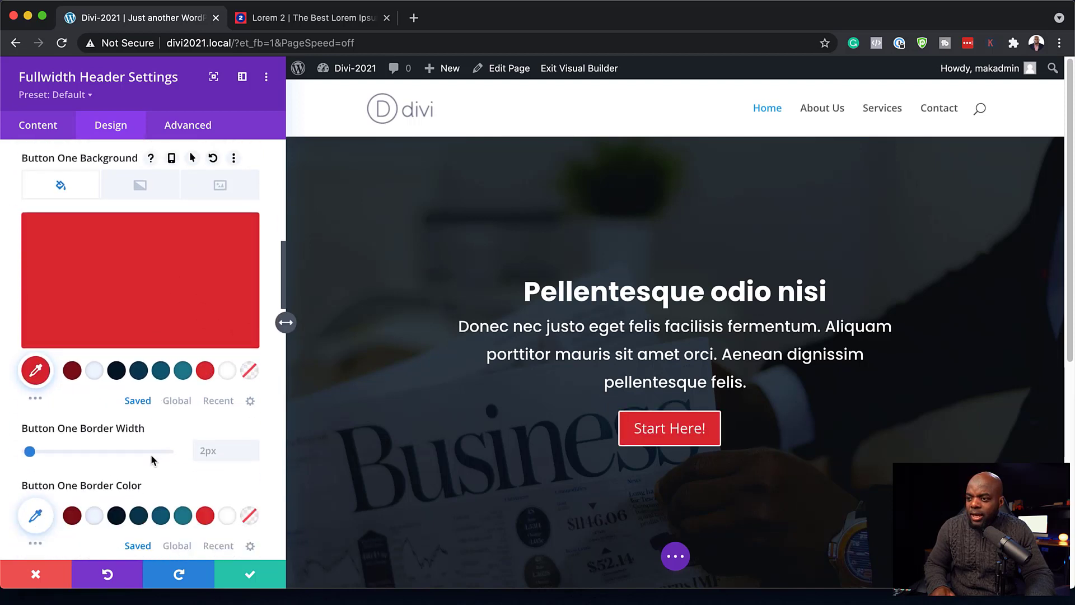
pyautogui.click(205, 517)
# - Set the button font to Poppins, keeping normal letter case
pyautogui.scroll(-3, 207, 459)
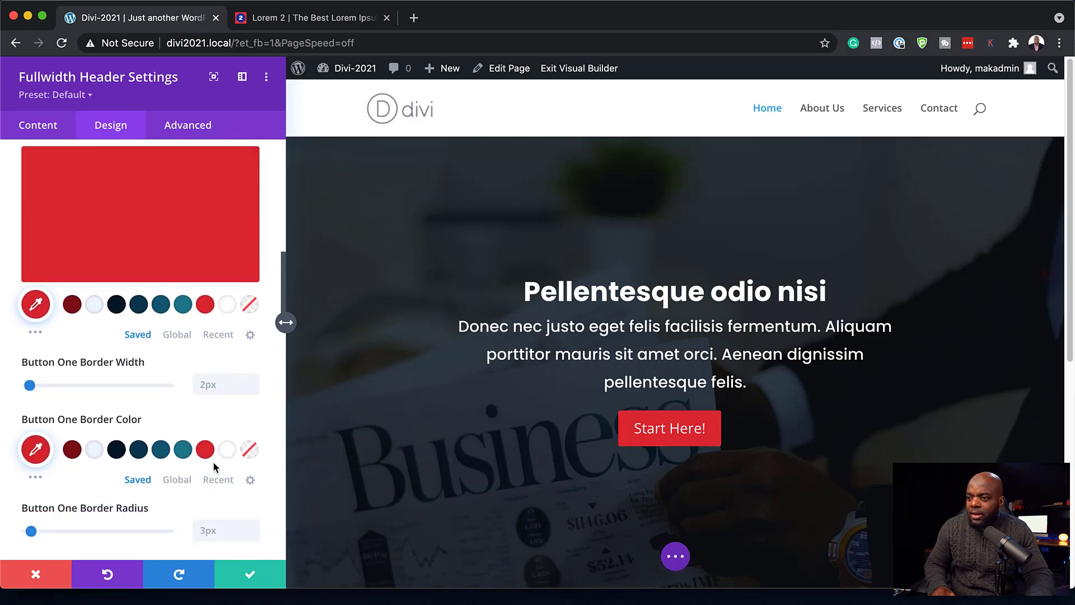
pyautogui.scroll(-5, 214, 462)
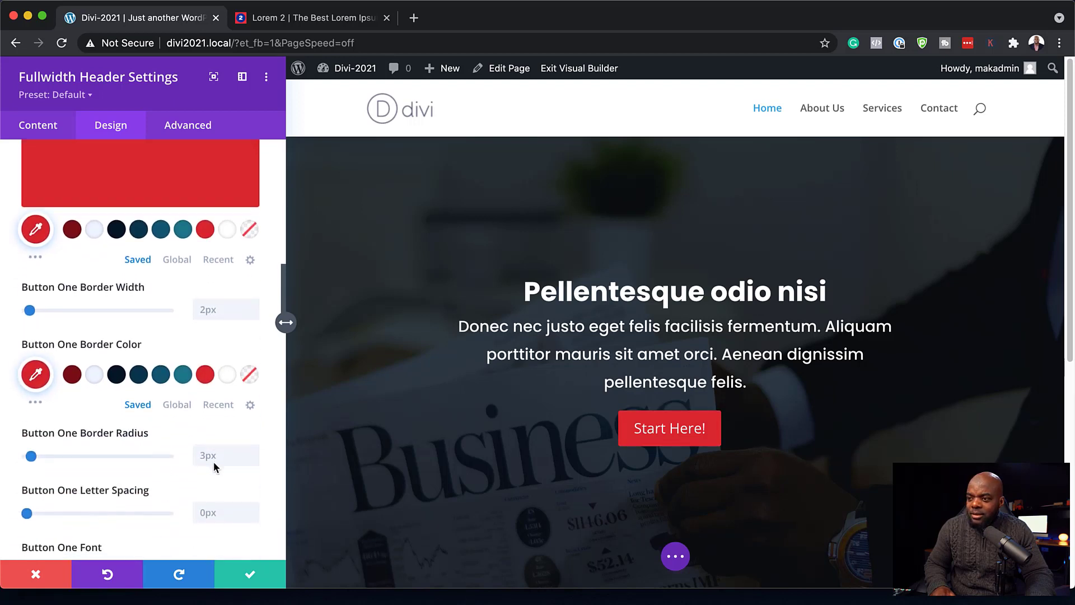
pyautogui.scroll(-1, 214, 465)
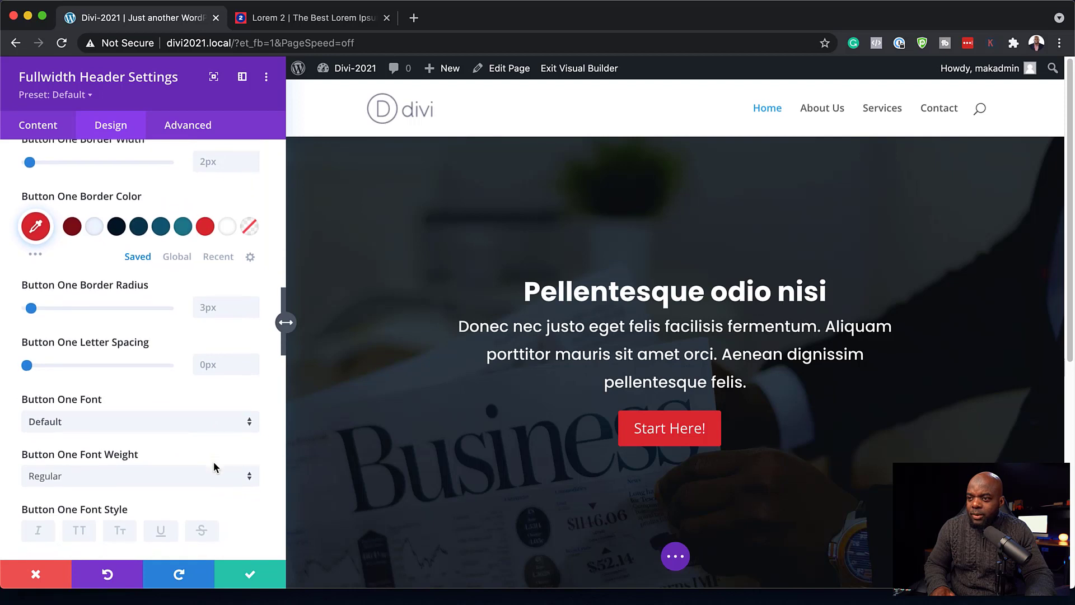
pyautogui.click(115, 418)
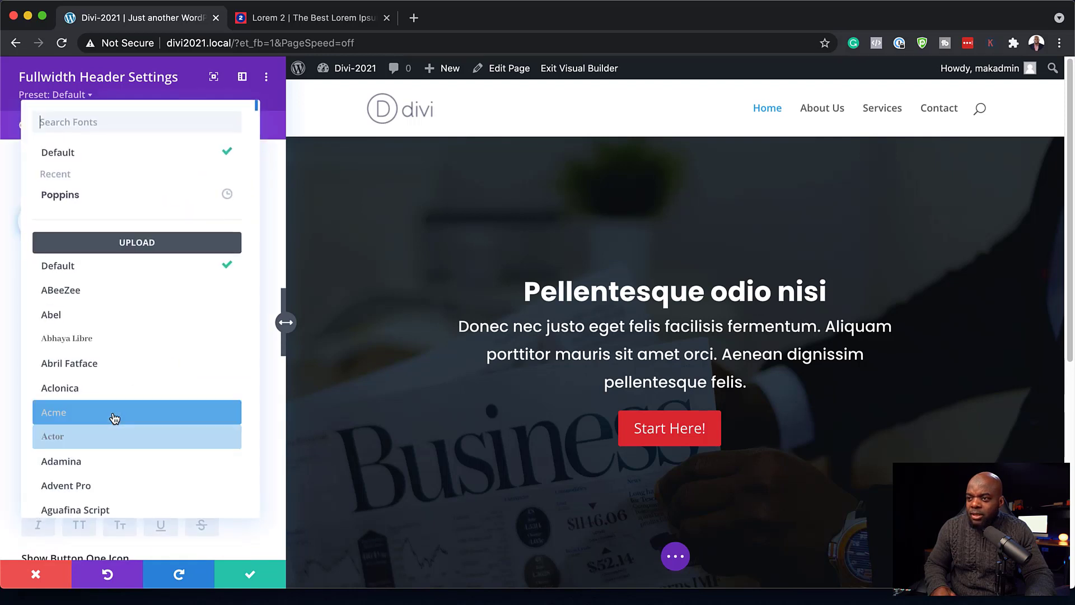
pyautogui.click(108, 195)
pyautogui.scroll(-1, 84, 460)
pyautogui.click(79, 481)
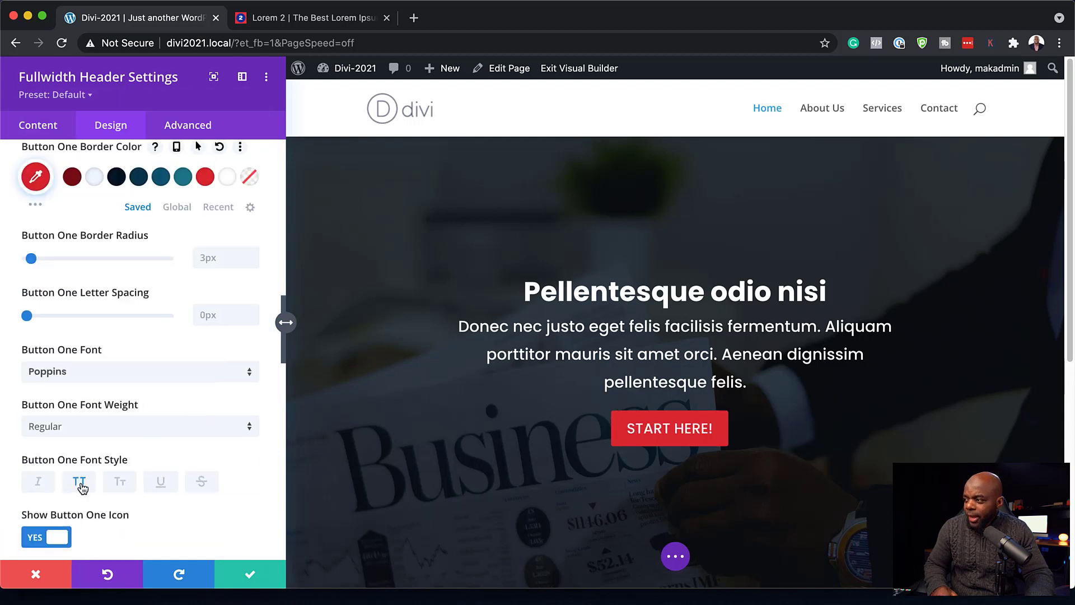
pyautogui.click(80, 482)
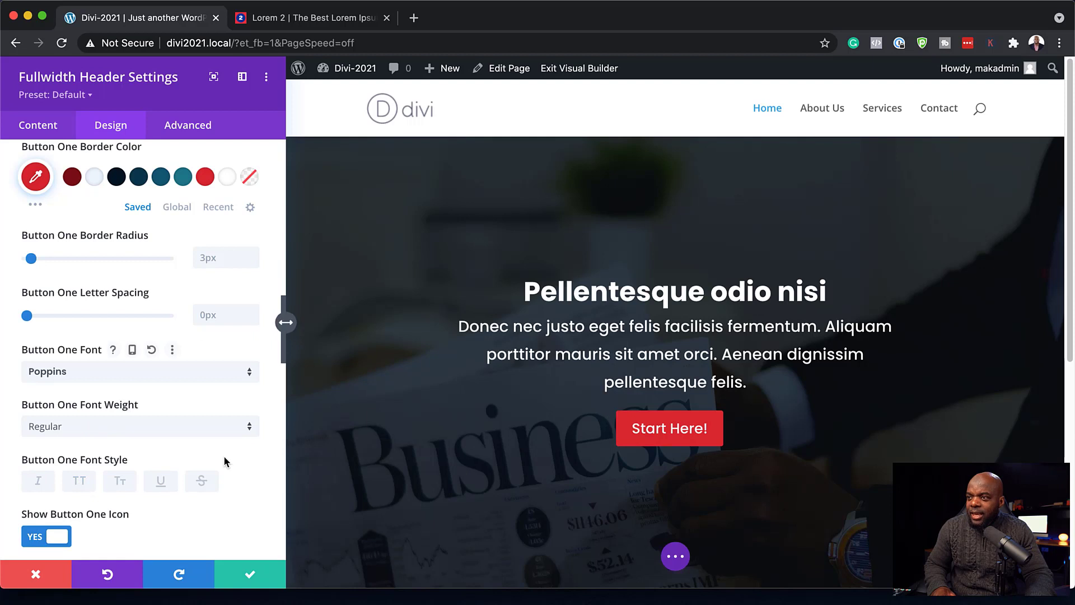
# - Enlarge the button text to 22px and save the header settings
pyautogui.scroll(10, 223, 459)
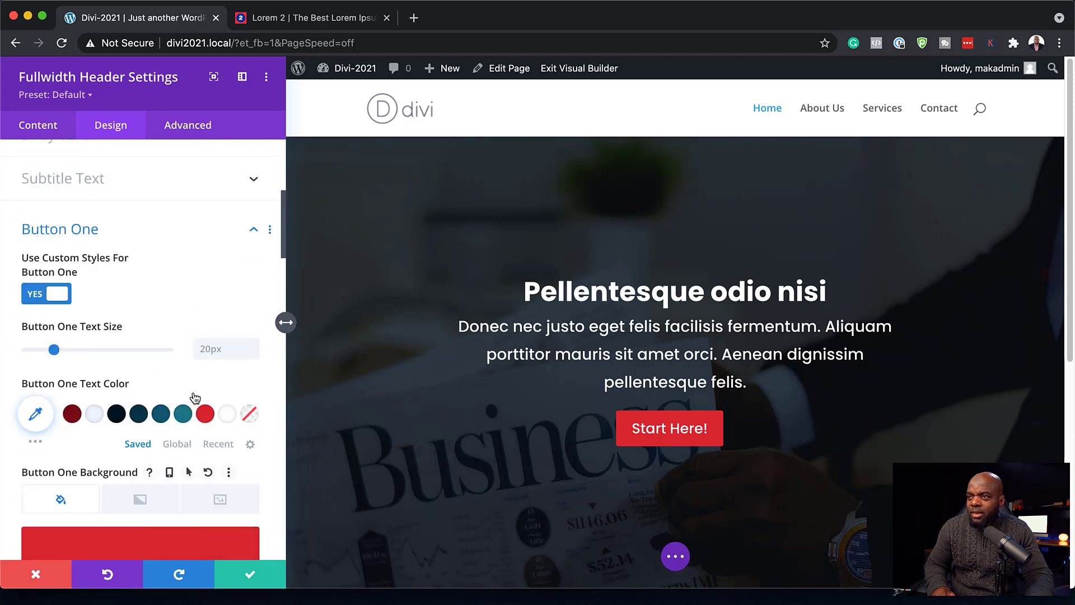
pyautogui.click(253, 345)
pyautogui.click(253, 347)
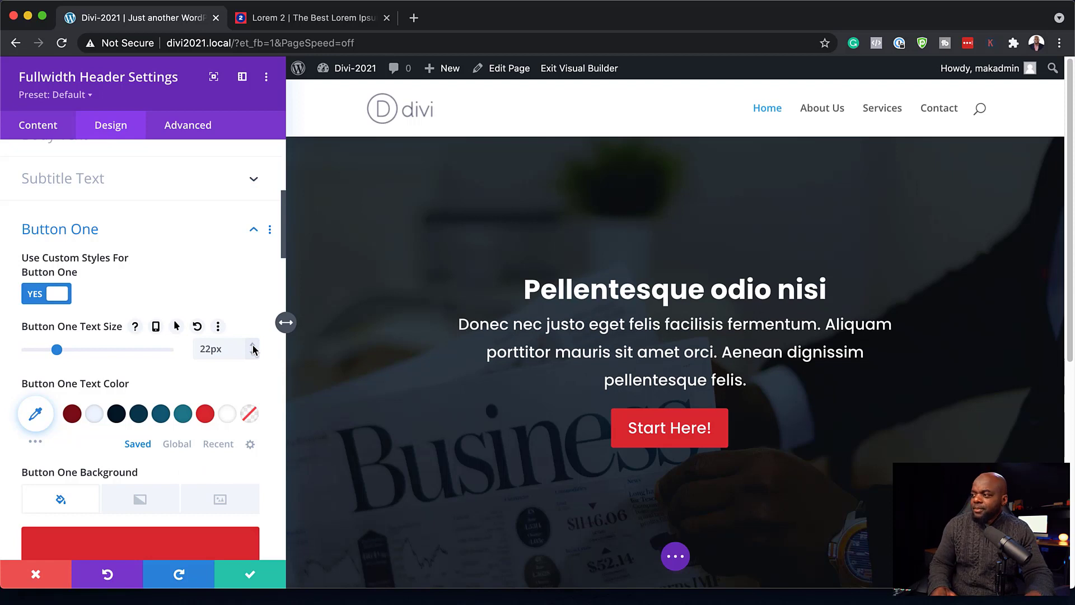
pyautogui.click(252, 576)
pyautogui.scroll(-3, 880, 326)
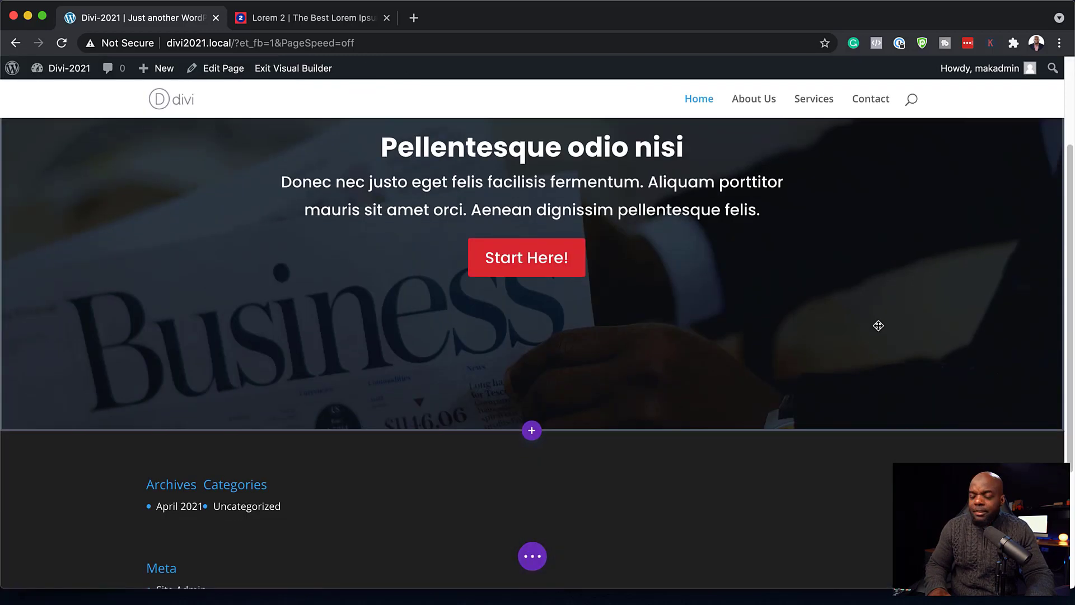
pyautogui.scroll(3, 902, 326)
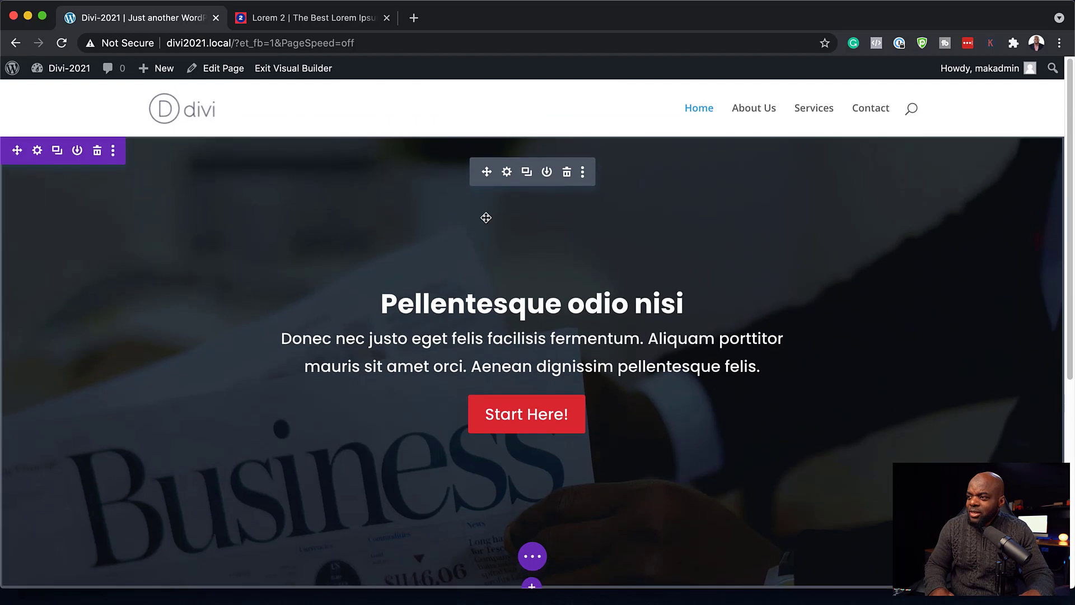
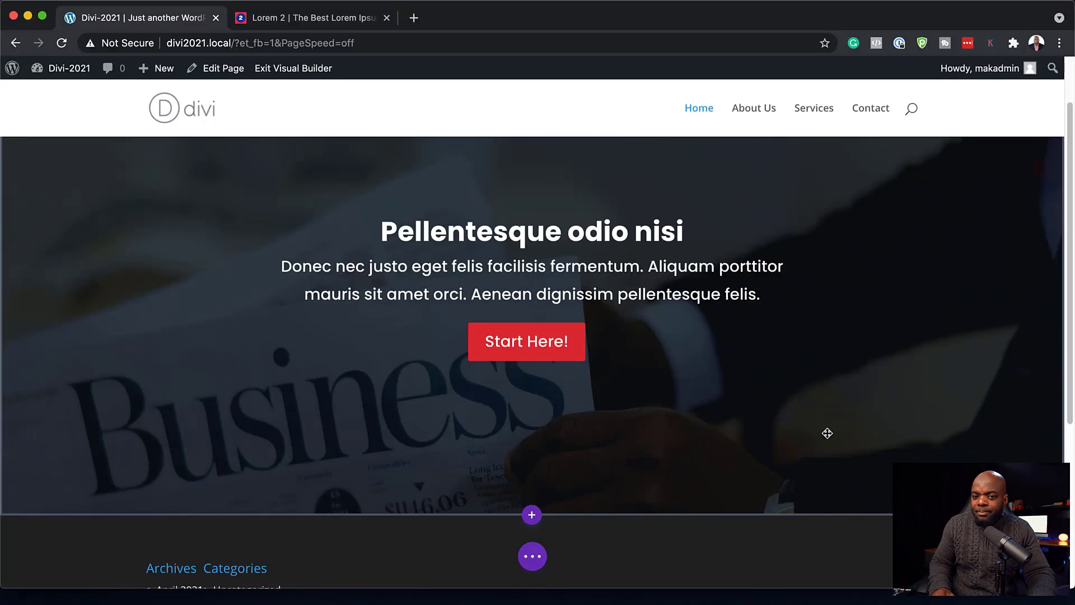
# - Insert a Regular section below the hero with a one-column row and a Text module
pyautogui.scroll(-5, 825, 434)
pyautogui.click(532, 425)
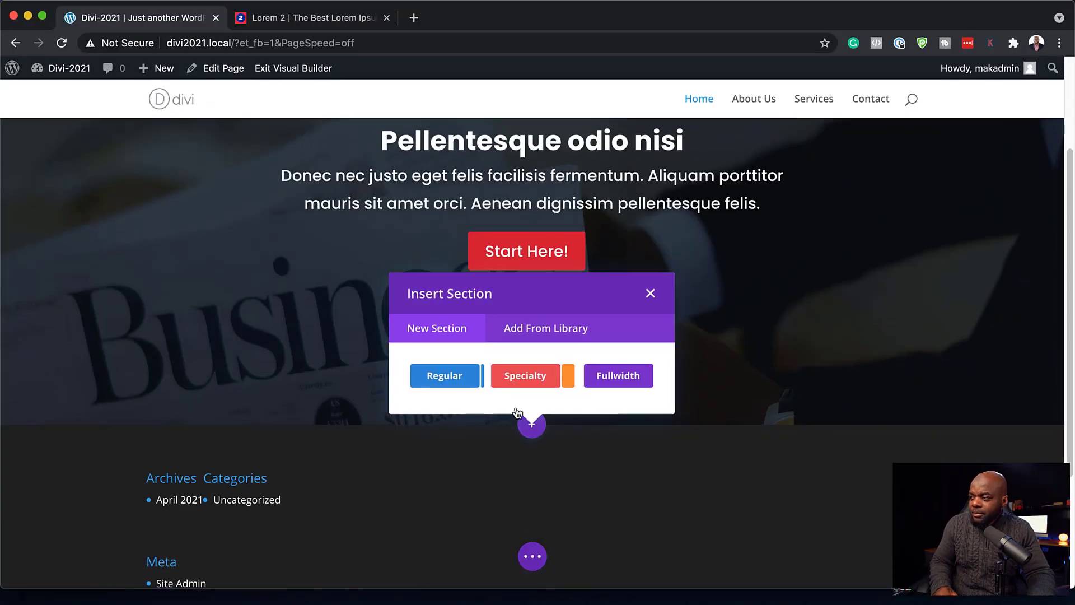
pyautogui.click(444, 376)
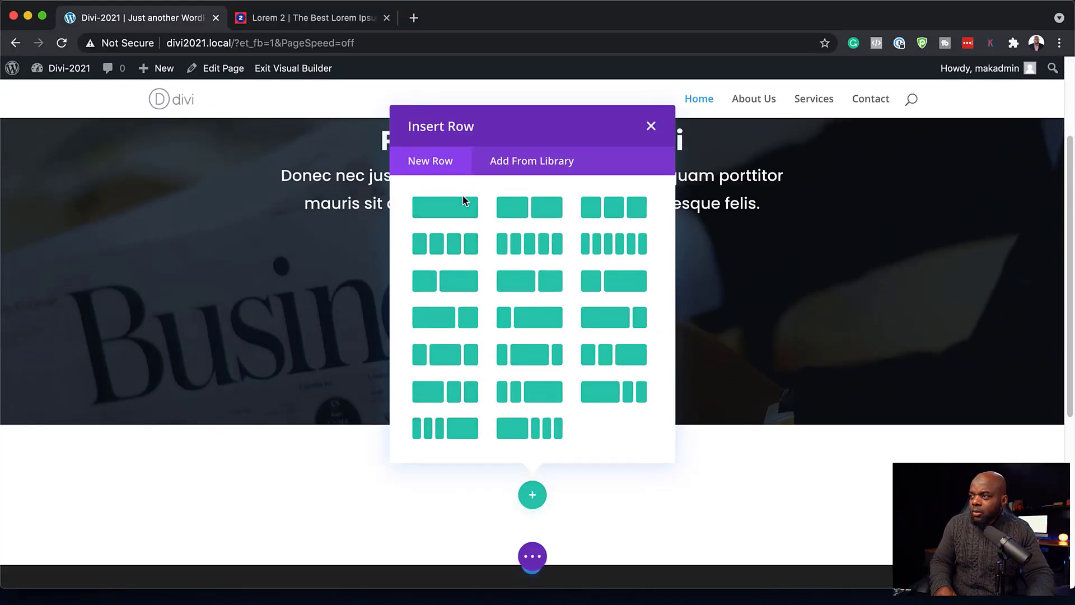
pyautogui.click(462, 211)
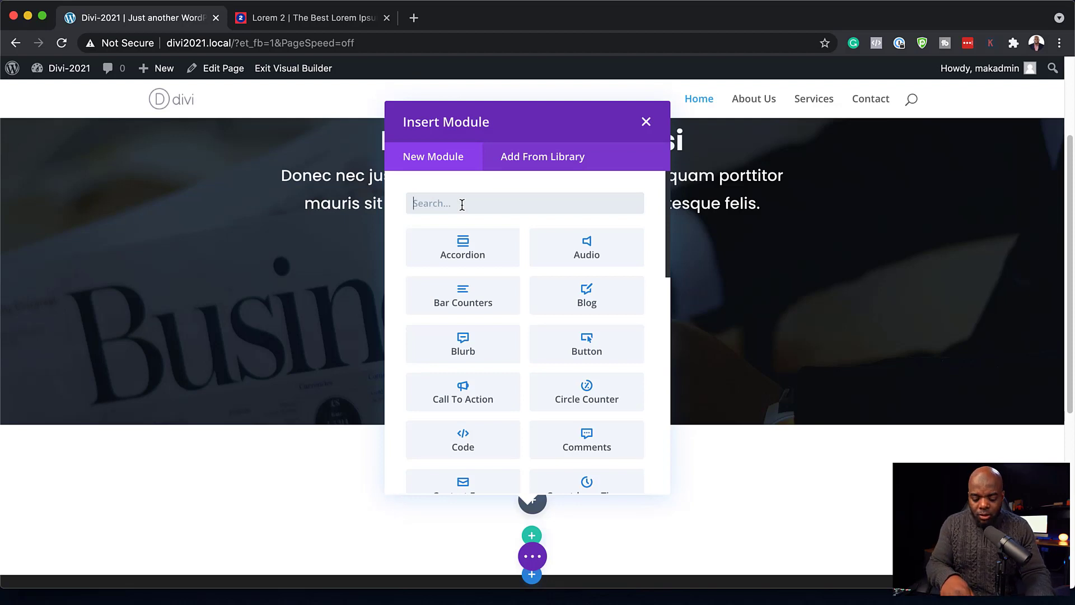
pyautogui.write('text')
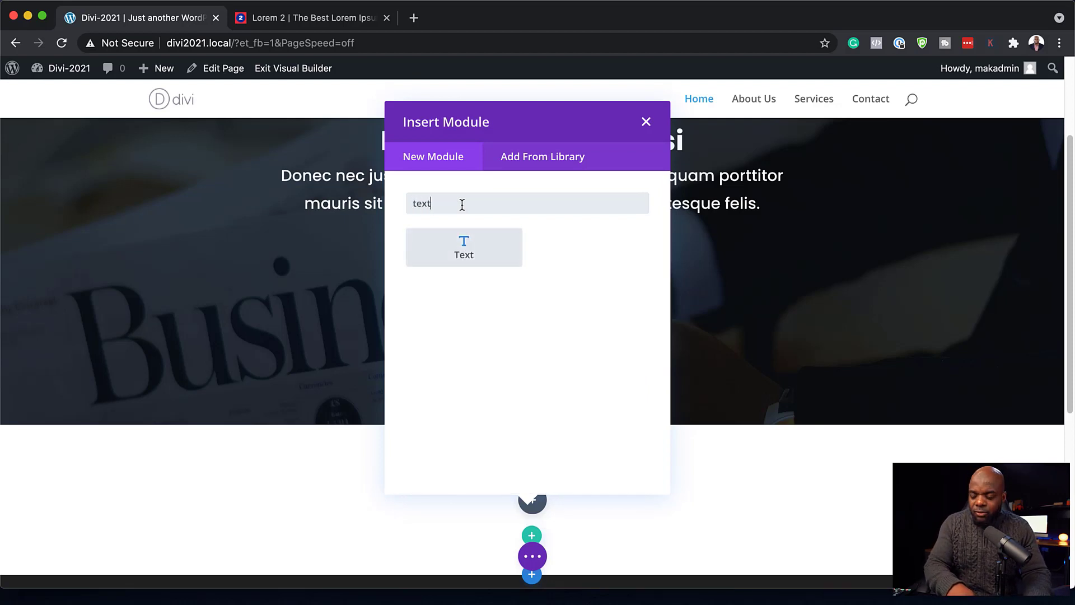
pyautogui.click(482, 257)
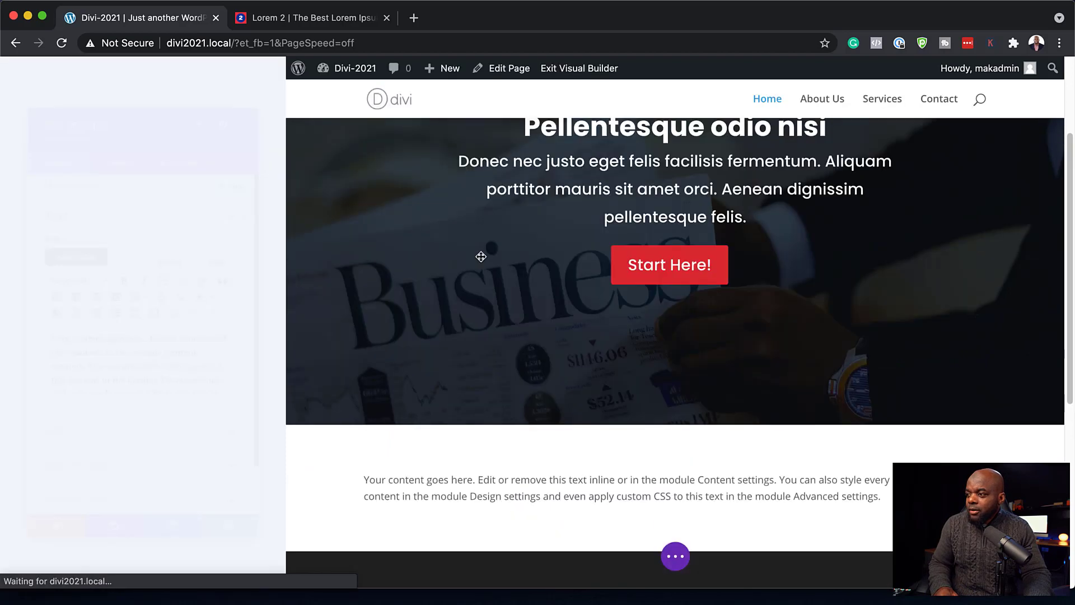
# - Paste 'Suspendisse urna nibh' into the text module, centre it, and save
pyautogui.click(320, 20)
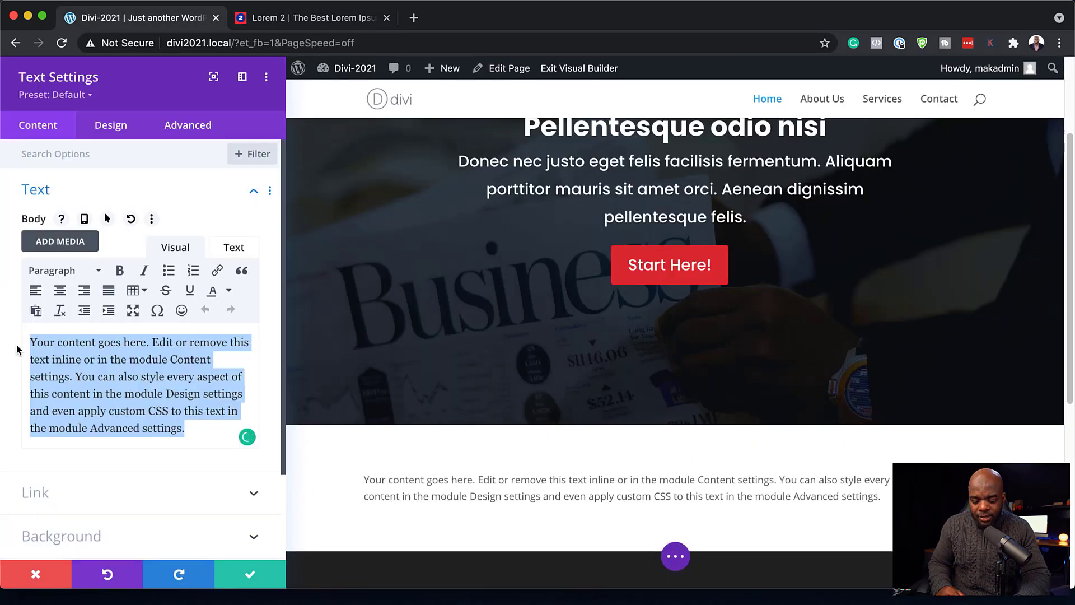
pyautogui.write('Suspendisse urna nibh')
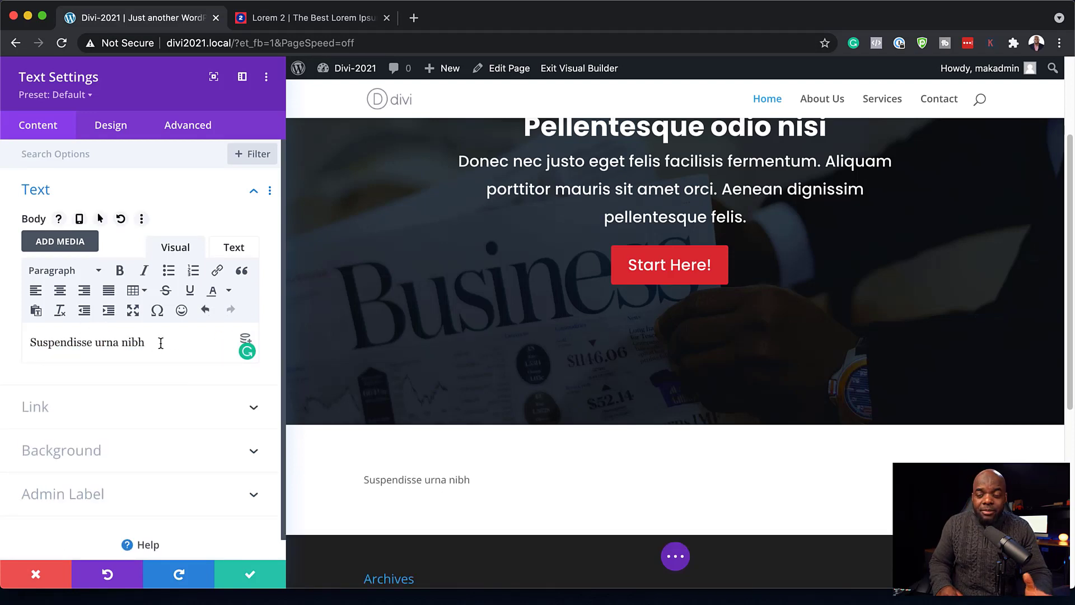
pyautogui.click(60, 291)
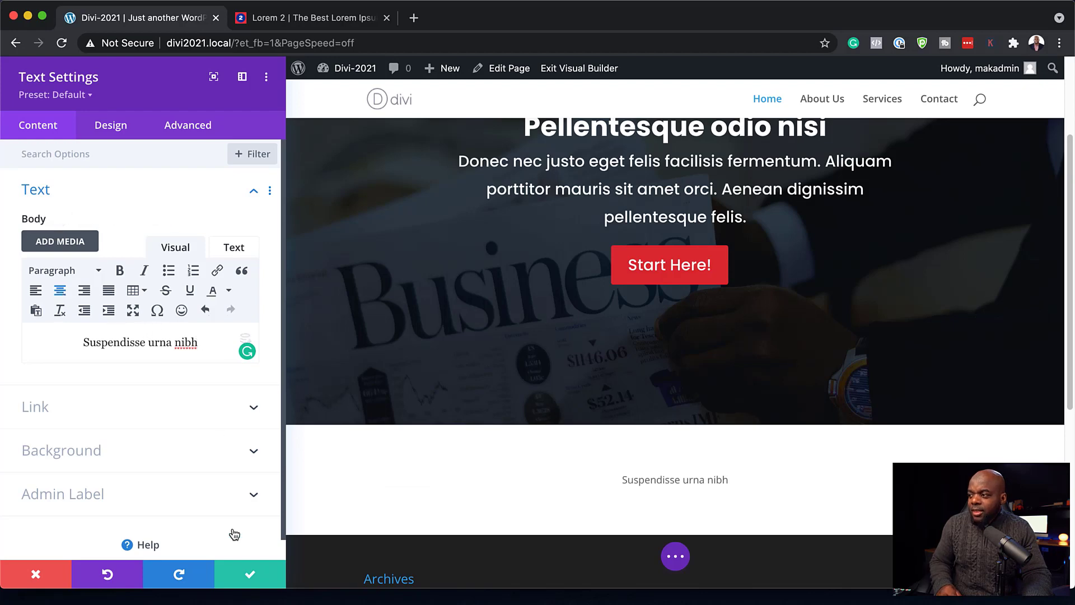
pyautogui.click(250, 576)
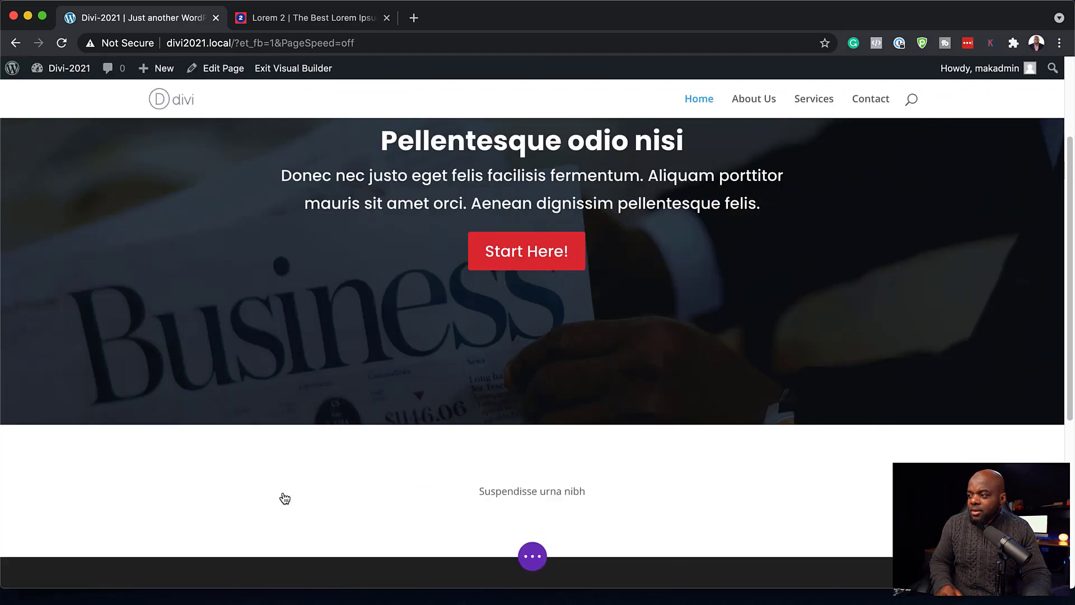
# - Add a three-column row below the text with a Blurb module in the first column
pyautogui.scroll(-4, 393, 408)
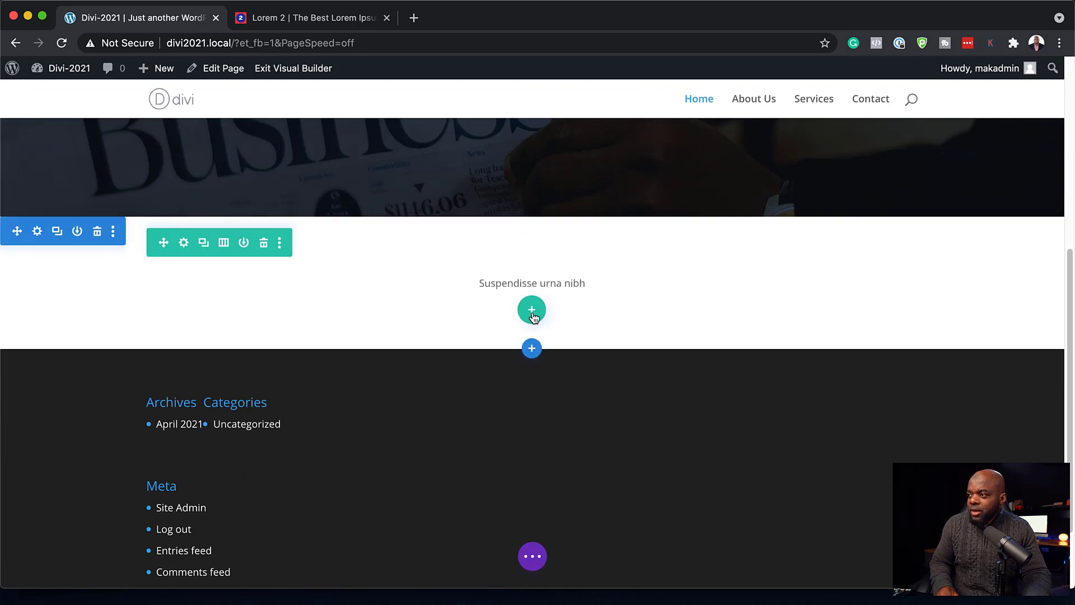
pyautogui.click(531, 310)
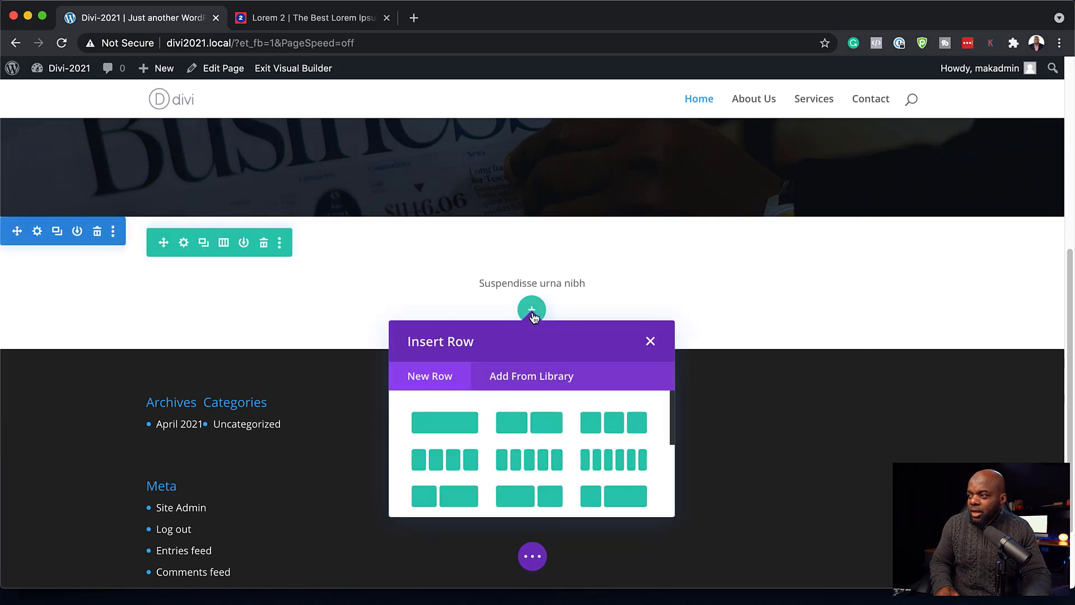
pyautogui.click(617, 430)
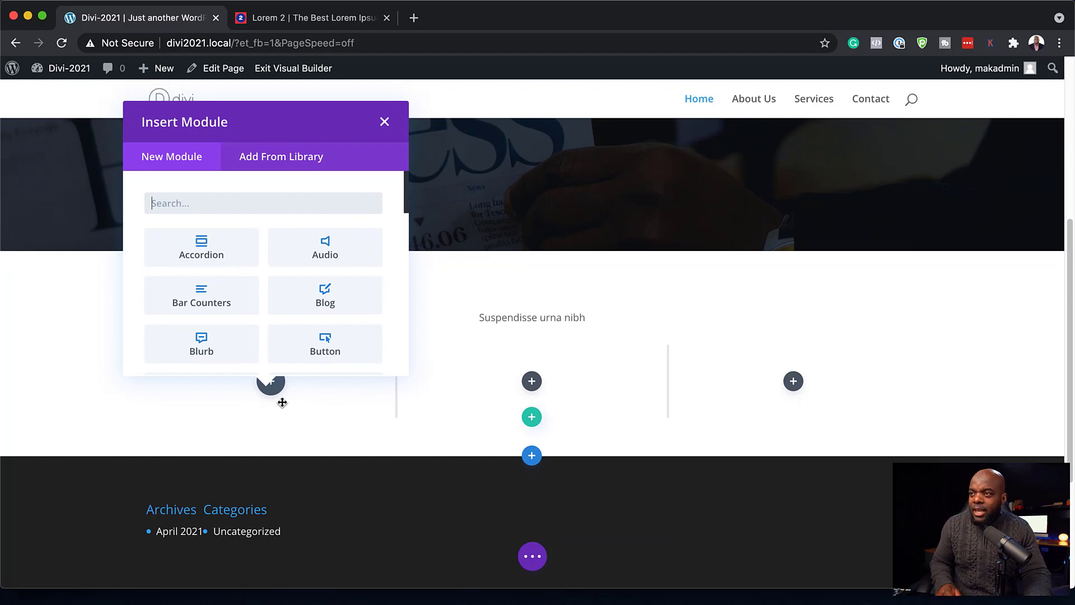
pyautogui.write('blur')
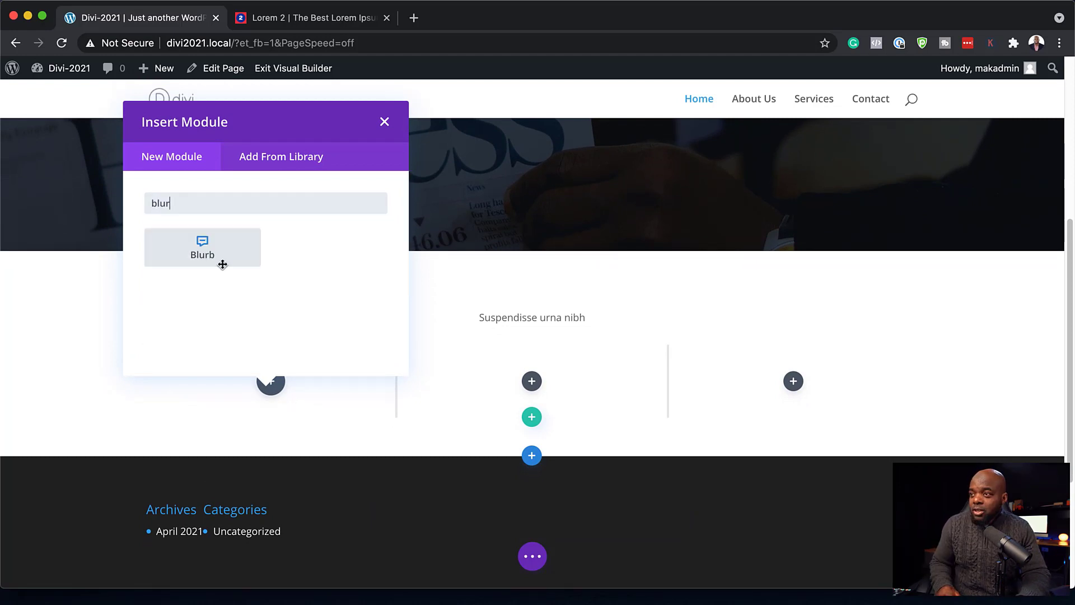
pyautogui.click(224, 265)
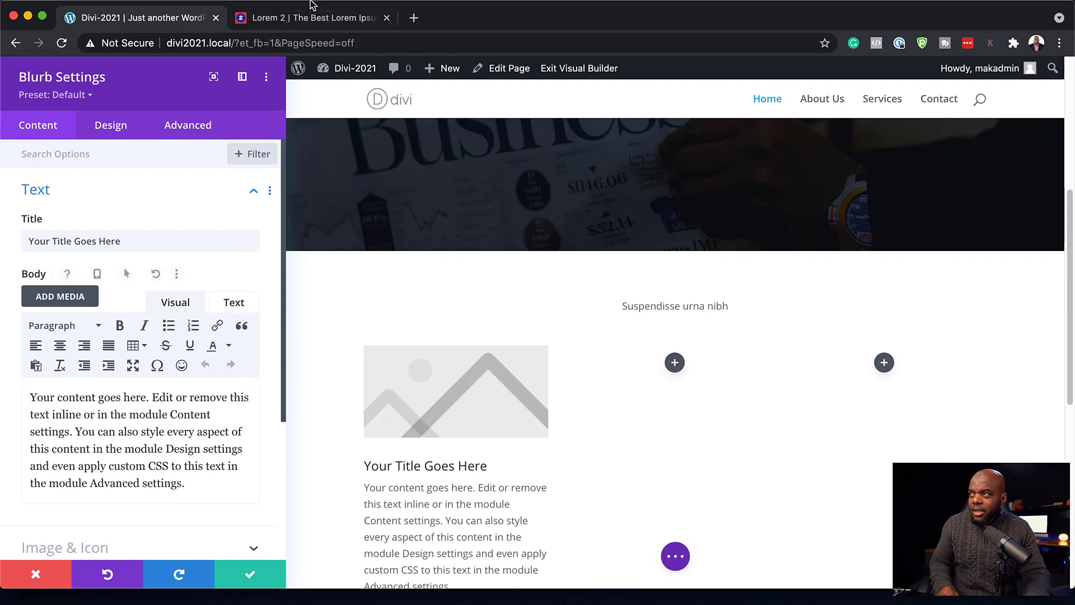
# - Replace the blurb's body with pasted Latin text and its title with 'Pellentesque odio'
pyautogui.moveTo(188, 484); pyautogui.dragTo(19, 396)
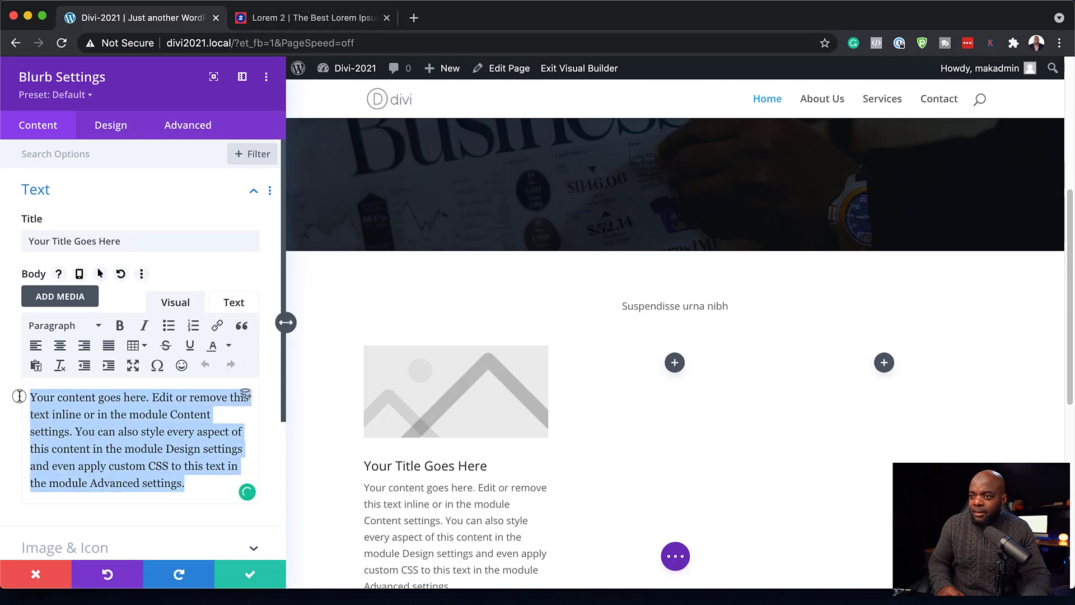
pyautogui.write('Nam dui mi, tincidunt quis, accumsan porttitor, facilisis luctus, metus.')
pyautogui.tripleClick(143, 241)
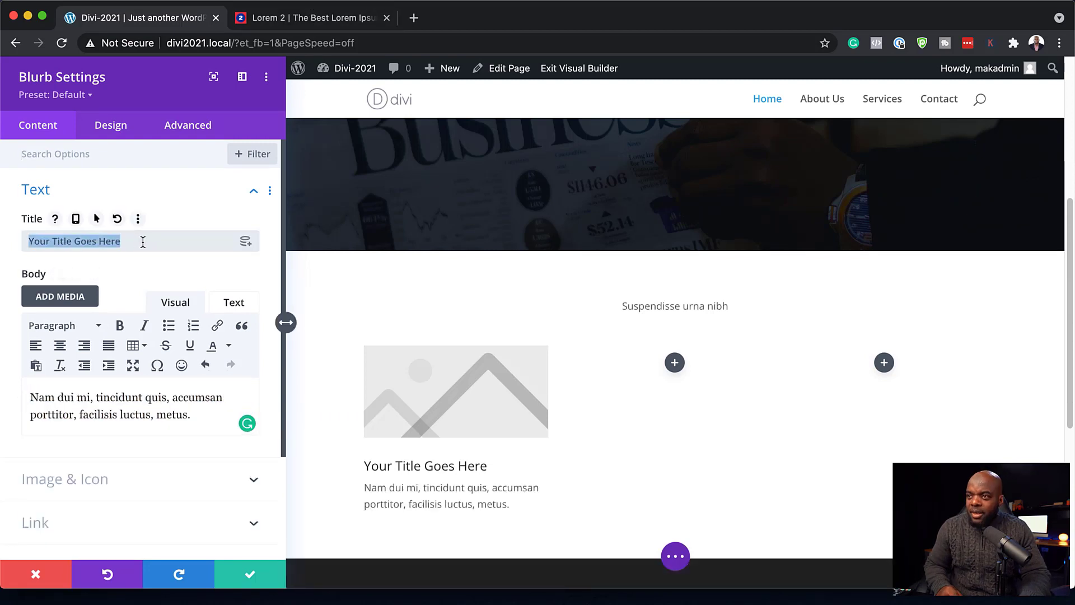
pyautogui.write('Pellentesque odio')
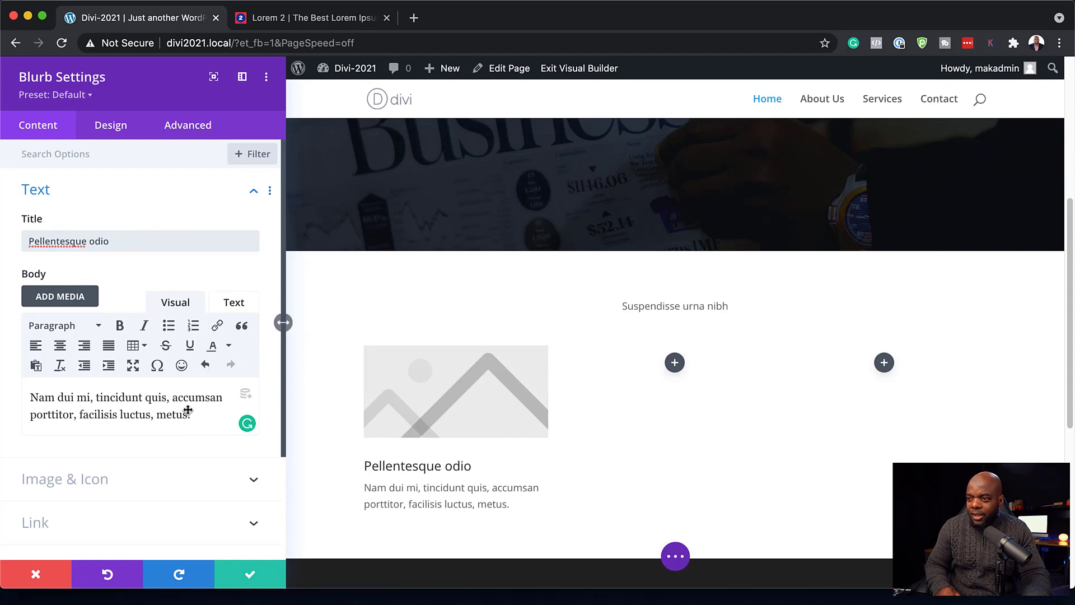
pyautogui.scroll(-2, 176, 410)
pyautogui.scroll(-2, 176, 413)
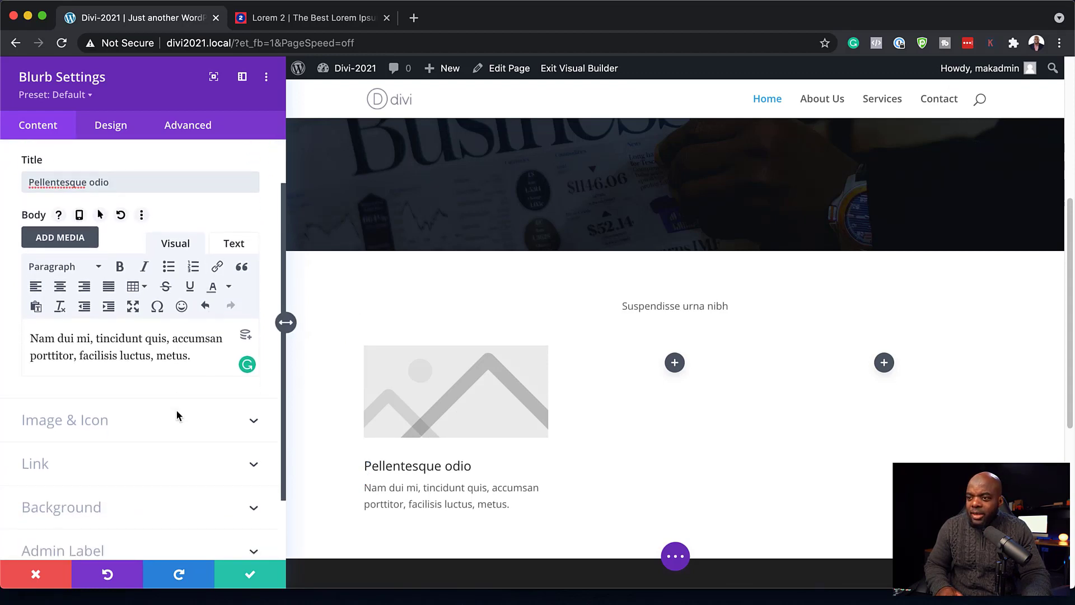
pyautogui.scroll(-1, 177, 413)
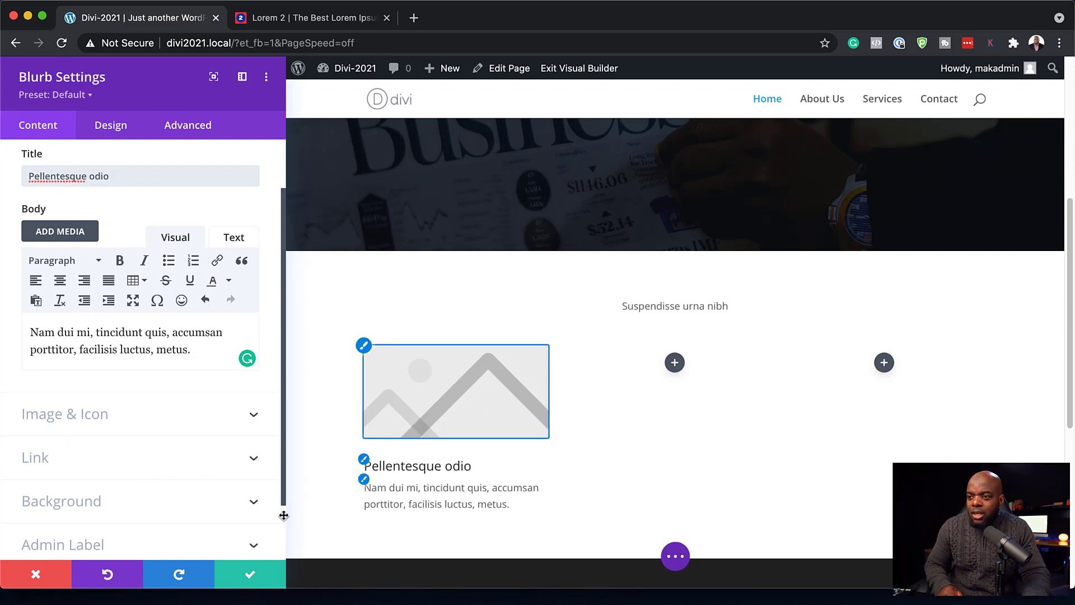
# - Give the blurb a dark red #7e111a background
pyautogui.click(150, 509)
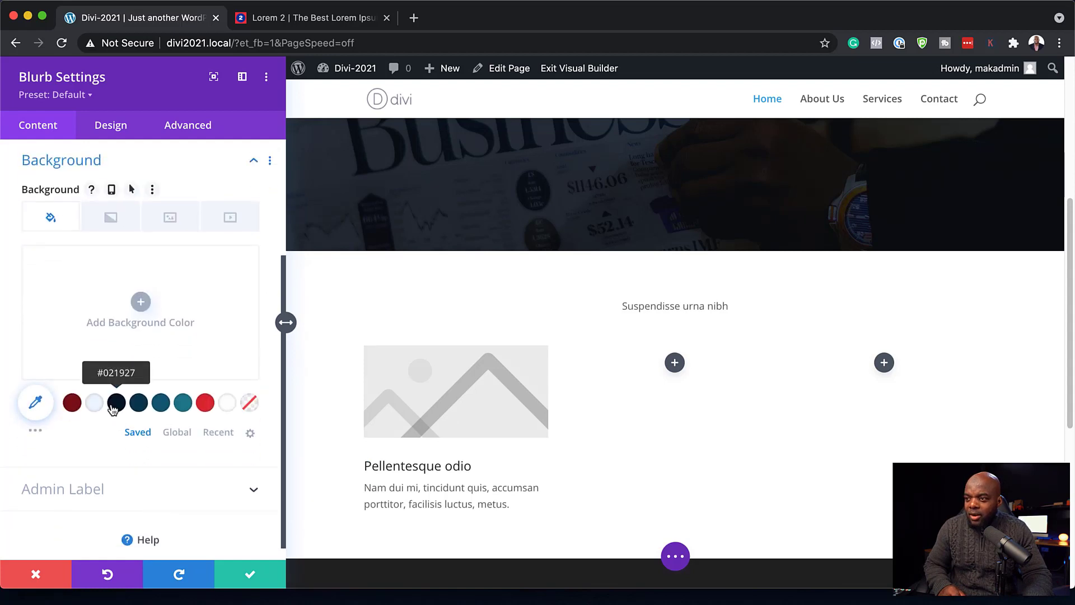
pyautogui.click(73, 403)
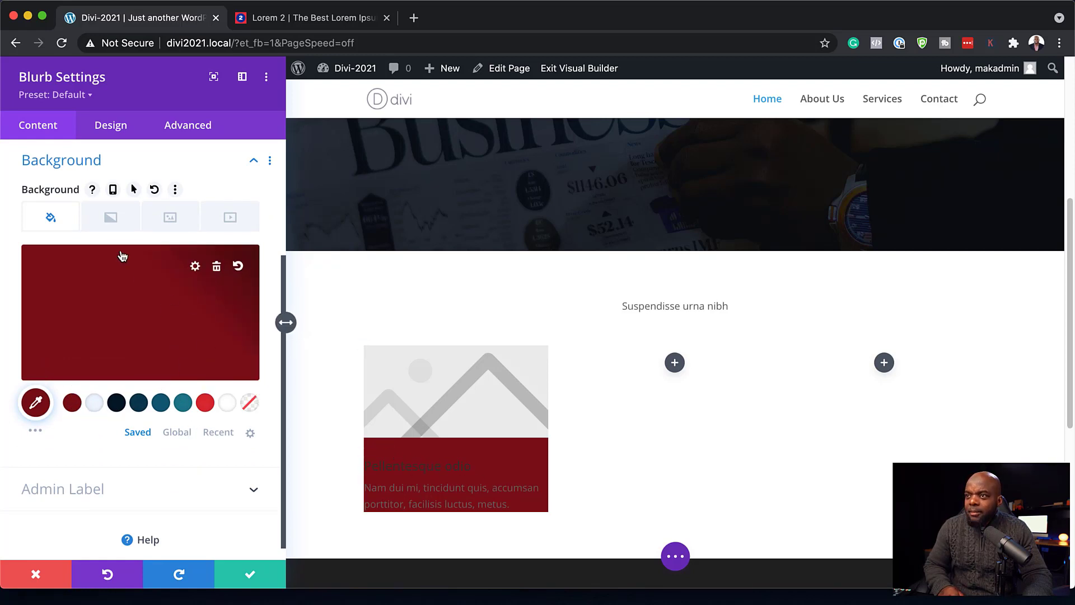
pyautogui.scroll(1, 139, 361)
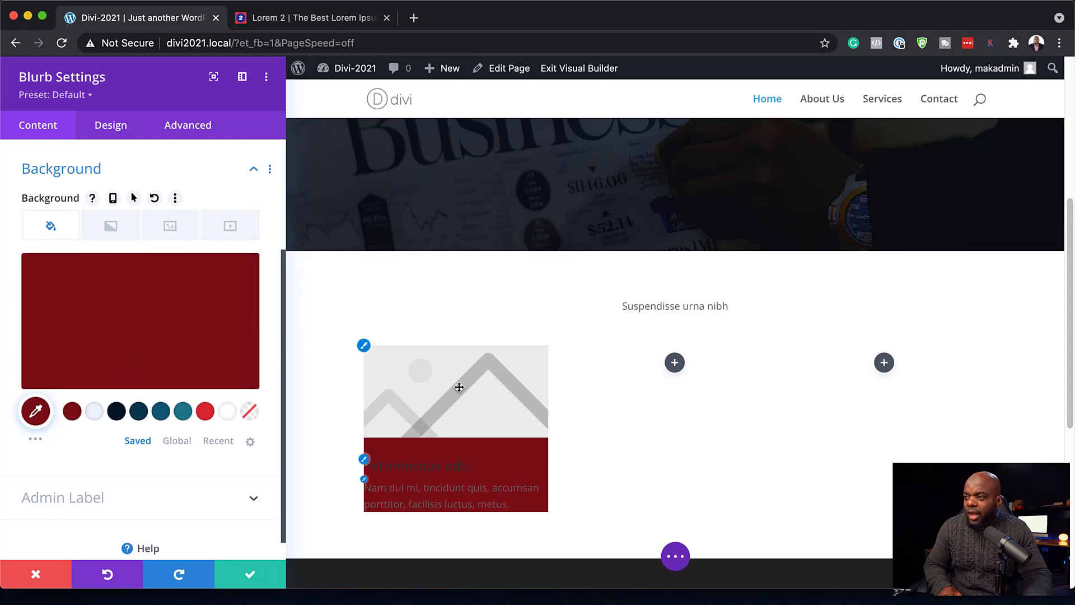
pyautogui.scroll(3, 168, 297)
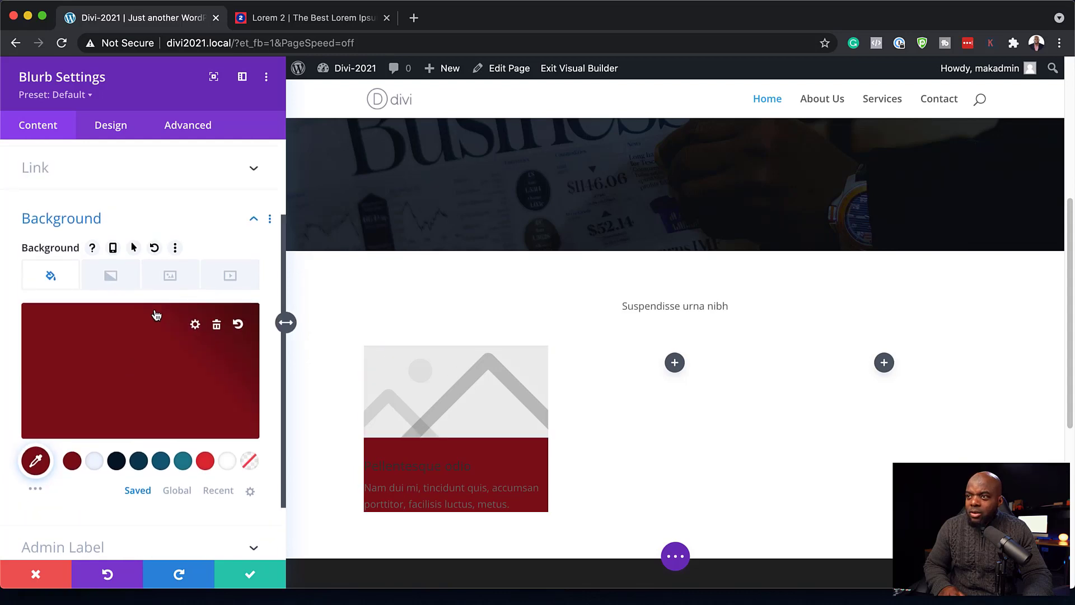
pyautogui.scroll(1, 161, 302)
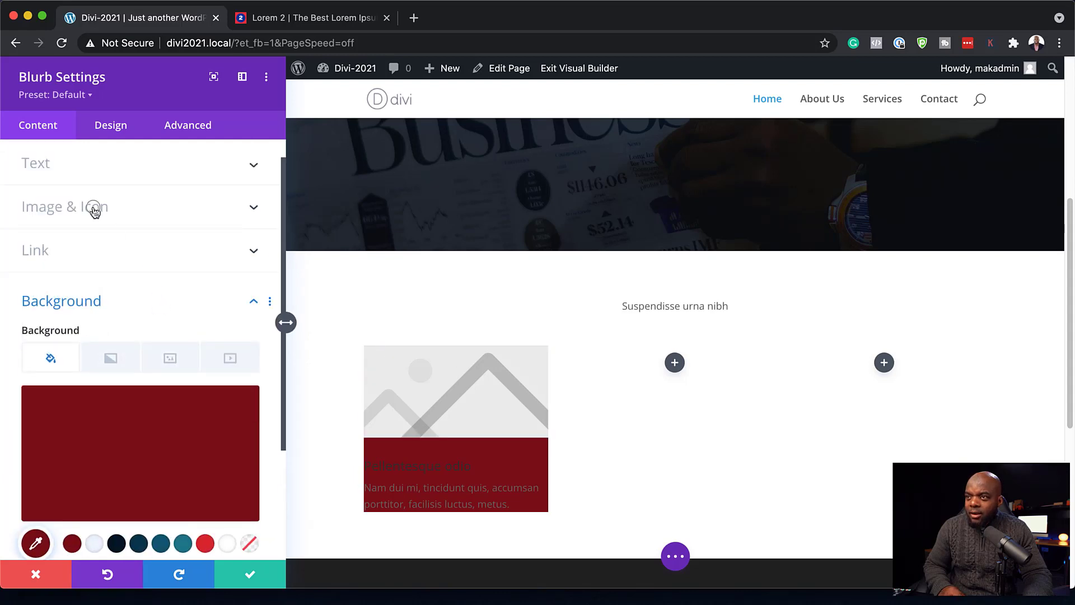
# - Switch the blurb from an image to an icon and choose the clock icon
pyautogui.click(94, 208)
pyautogui.click(59, 215)
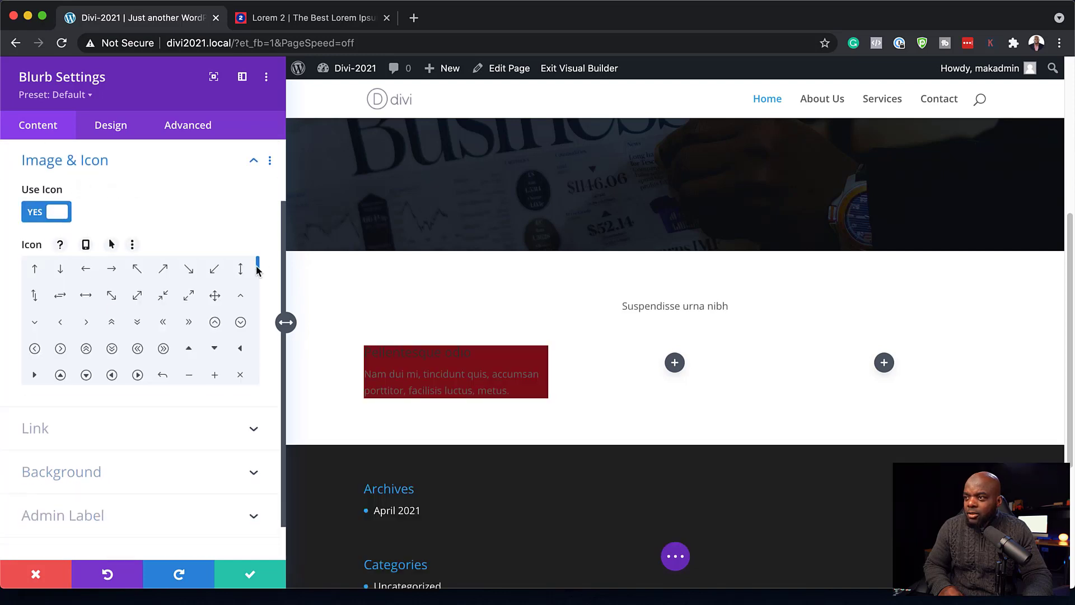
pyautogui.moveTo(257, 270); pyautogui.dragTo(259, 290)
pyautogui.click(85, 308)
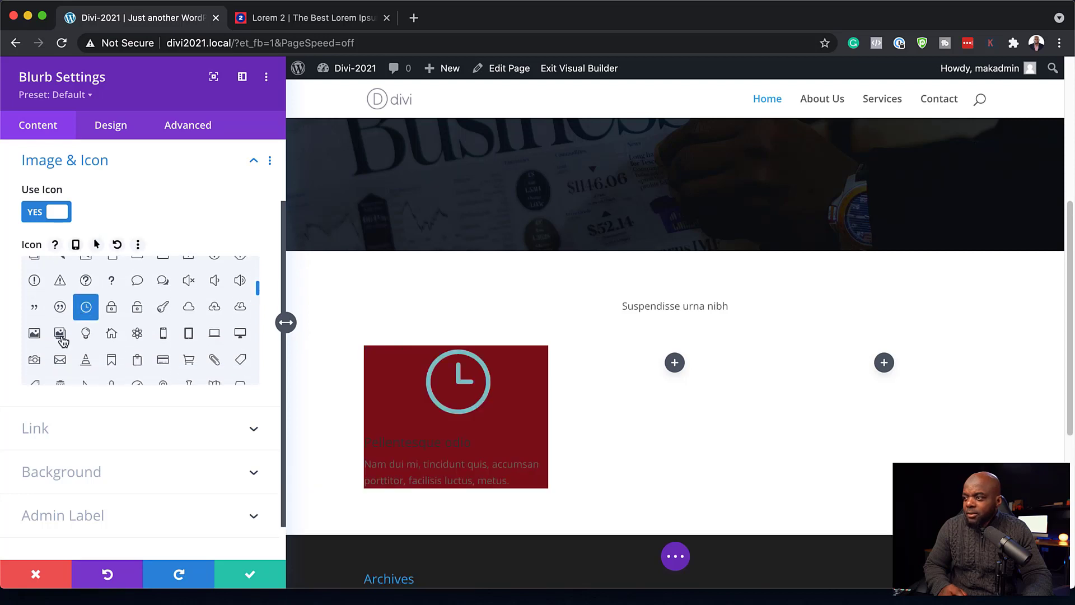
pyautogui.click(422, 348)
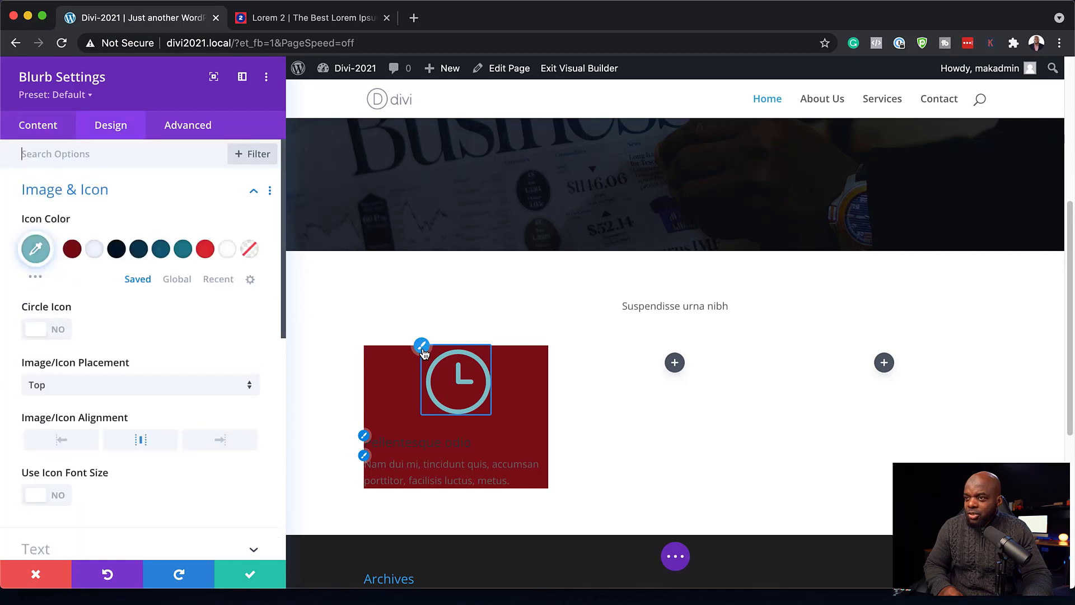
# - Adjust the clock icon colour and set a custom icon size of 42px
pyautogui.click(96, 251)
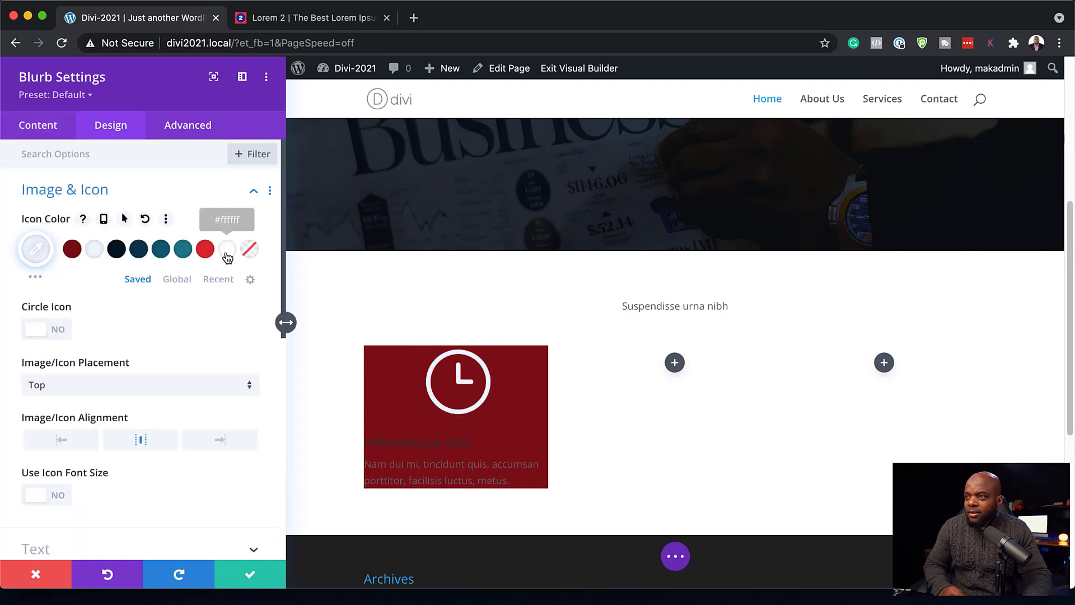
pyautogui.click(206, 248)
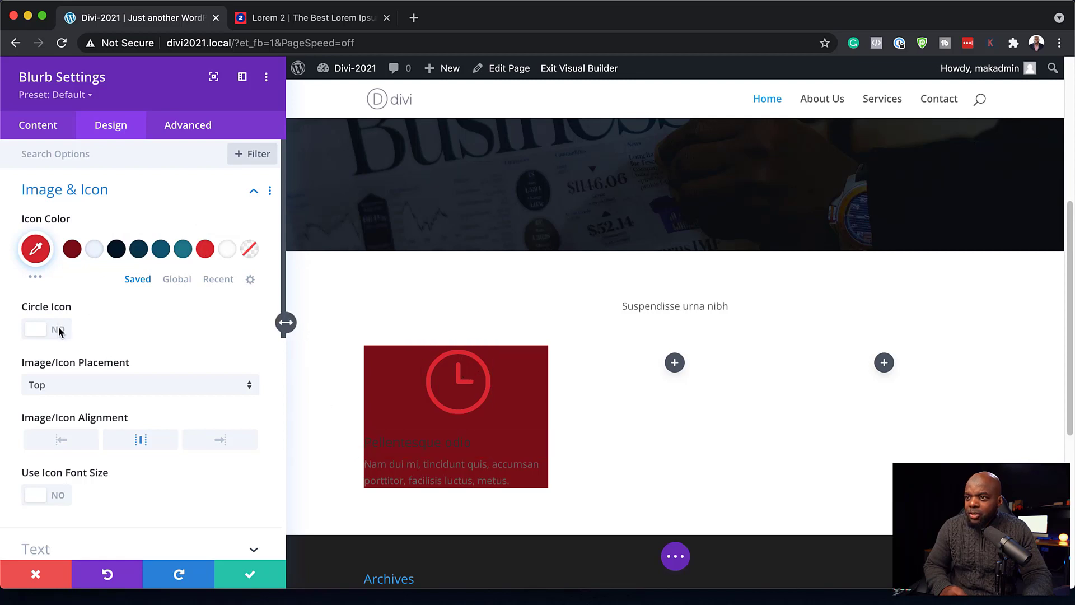
pyautogui.scroll(-1, 63, 476)
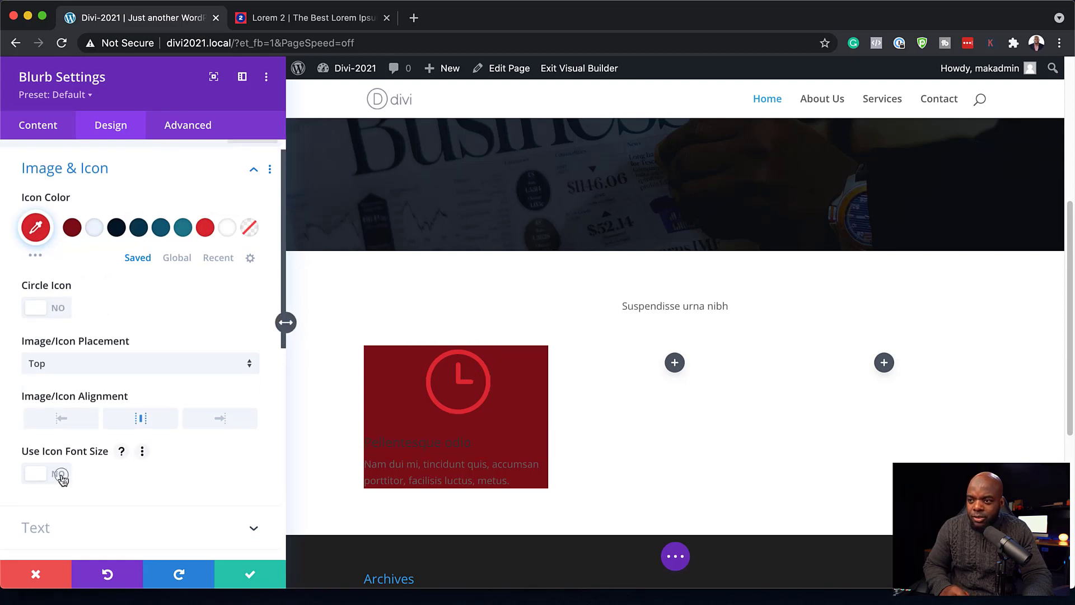
pyautogui.click(61, 476)
pyautogui.scroll(-1, 112, 503)
pyautogui.moveTo(140, 515); pyautogui.dragTo(77, 516)
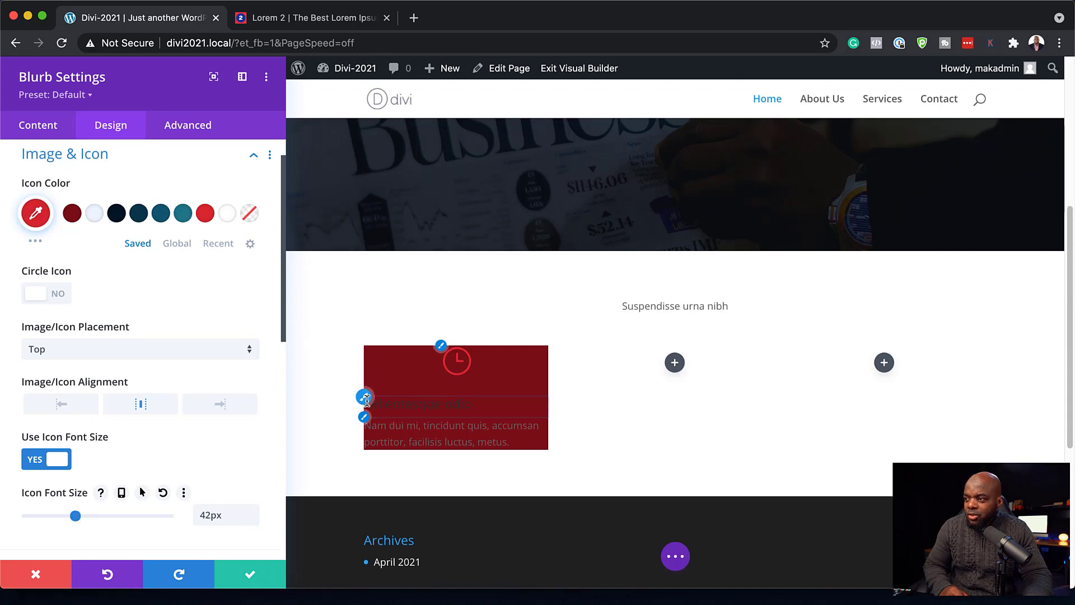
# - Centre-align the blurb's title and body text
pyautogui.scroll(-10, 111, 355)
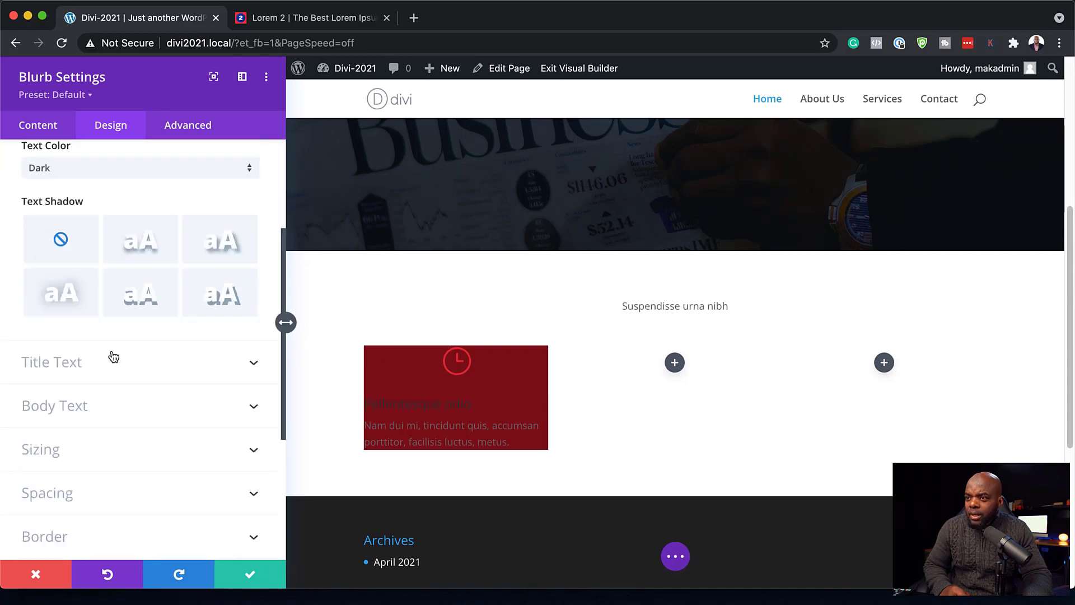
pyautogui.scroll(2, 114, 356)
pyautogui.click(115, 214)
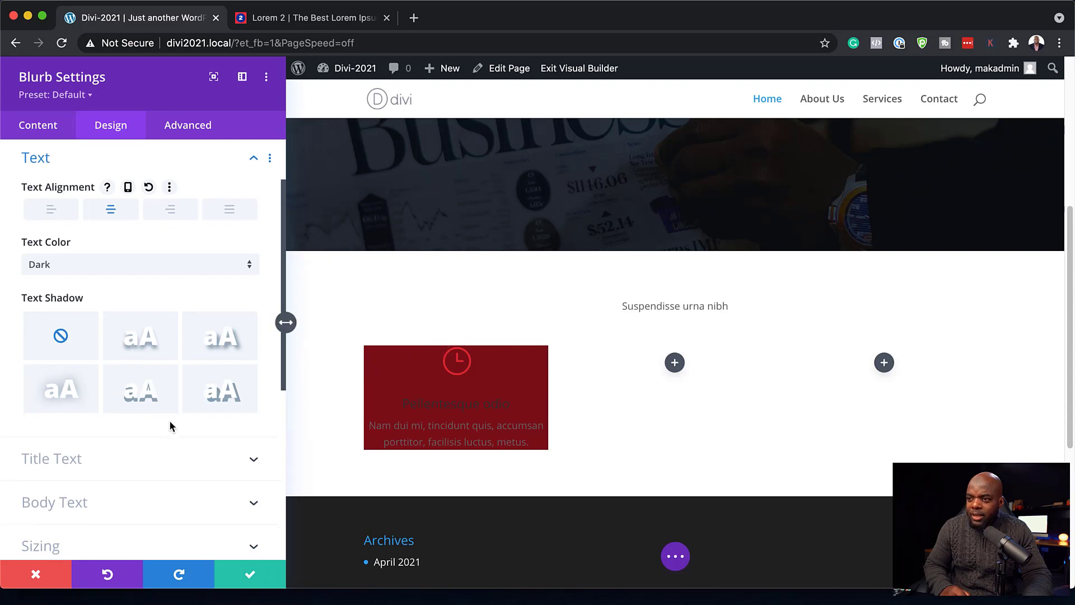
pyautogui.scroll(-5, 170, 425)
pyautogui.scroll(-5, 172, 427)
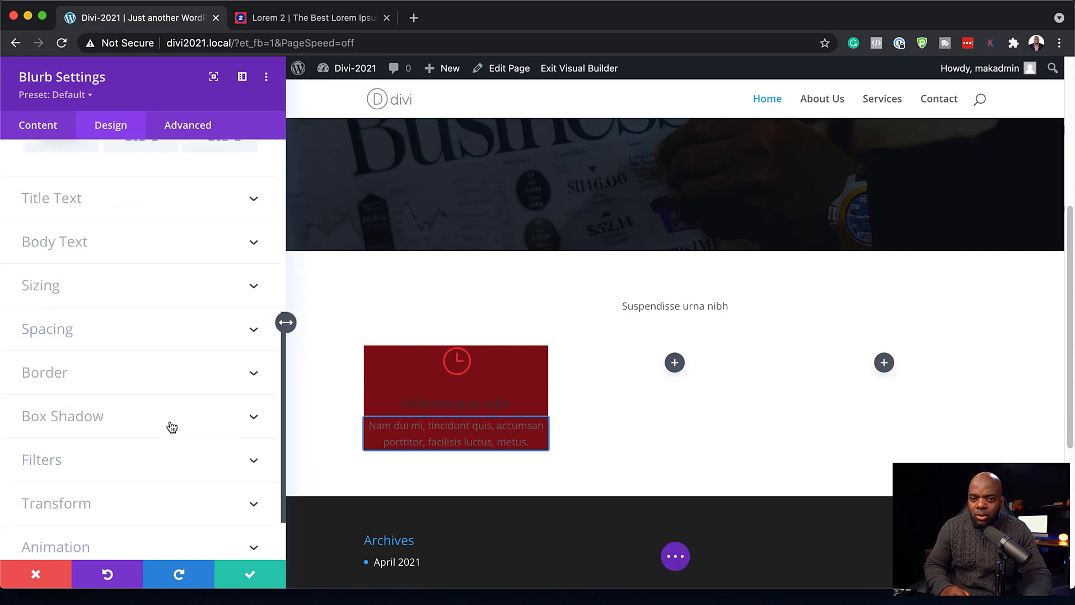
pyautogui.click(96, 335)
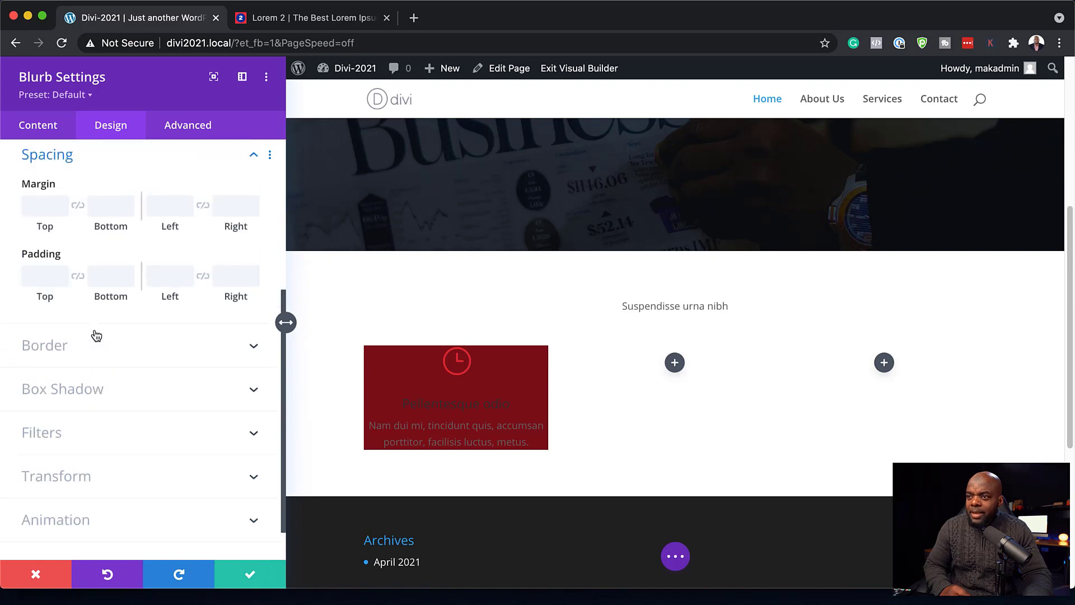
# - Set the blurb's desktop padding to 2vw on all sides
pyautogui.click(33, 282)
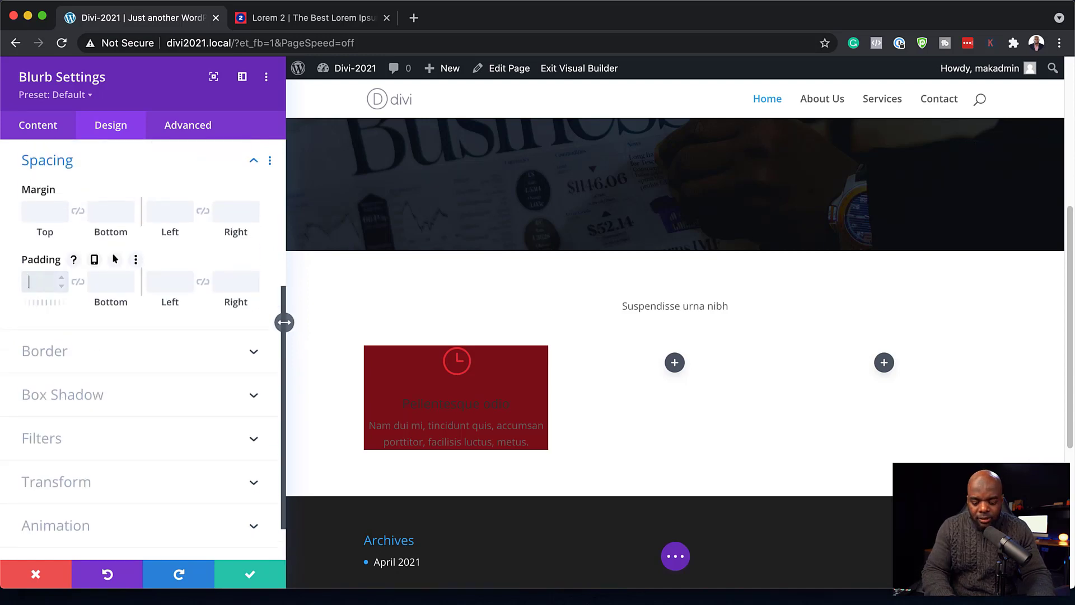
pyautogui.write('2vw')
pyautogui.click(78, 281)
pyautogui.click(202, 281)
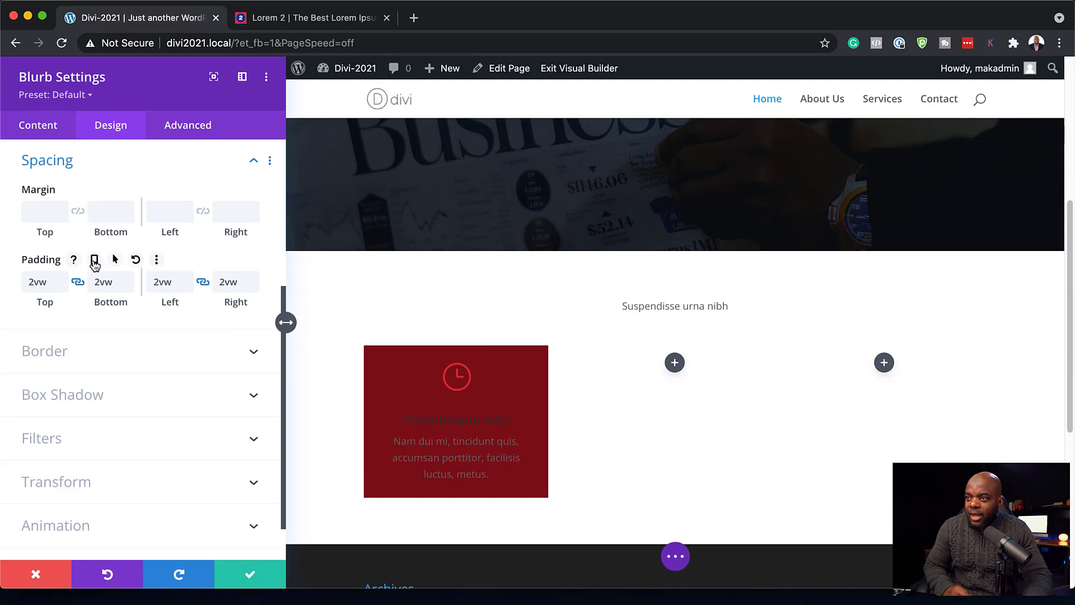
# - Add responsive padding: 4vw/3vw on phone and 4vw top and bottom on tablet
pyautogui.click(95, 262)
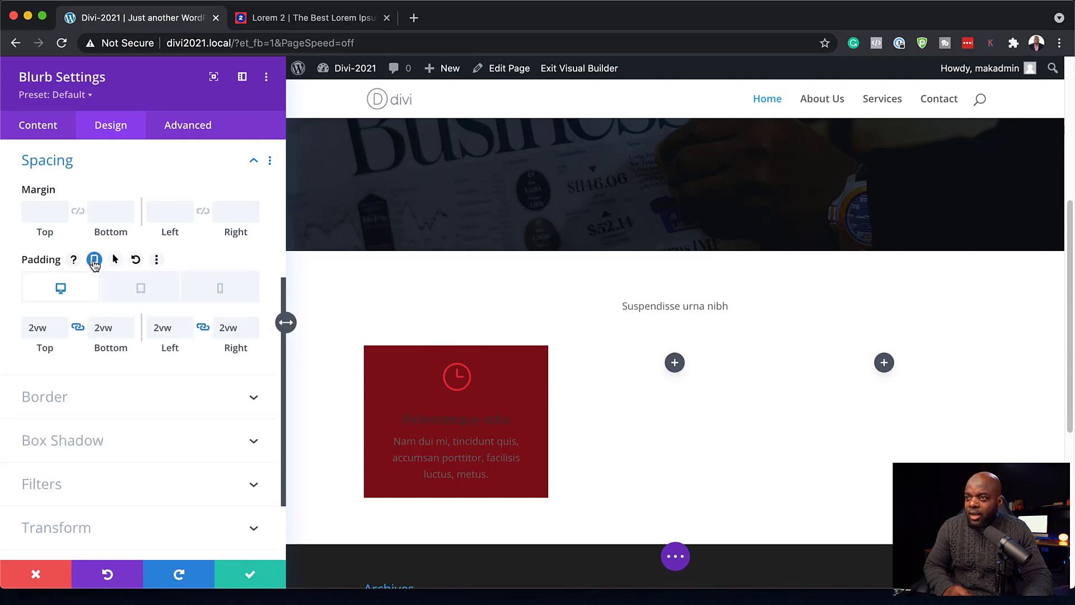
pyautogui.click(139, 293)
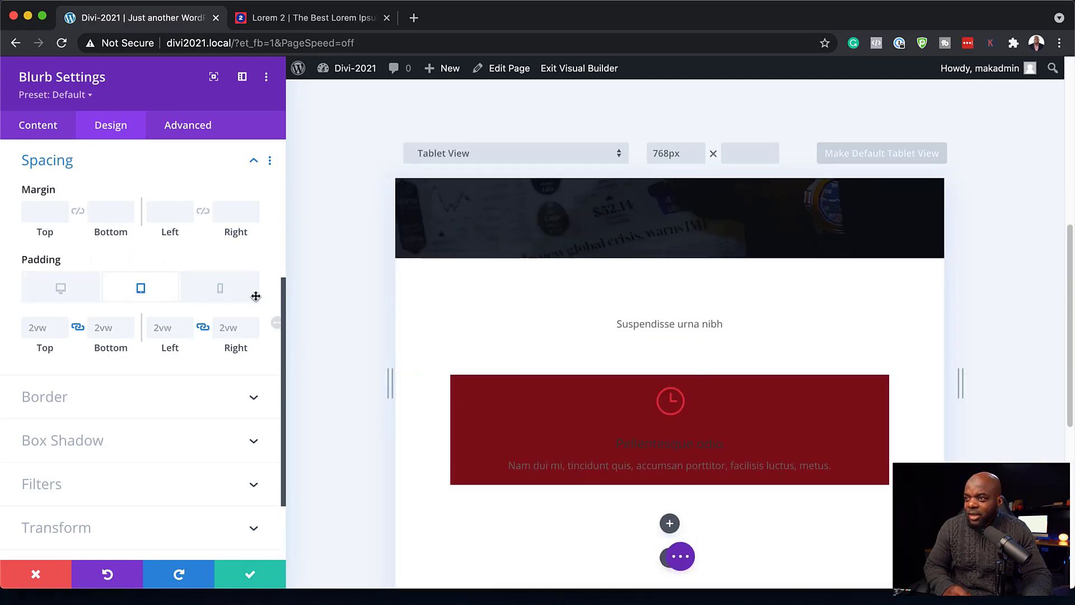
pyautogui.click(219, 295)
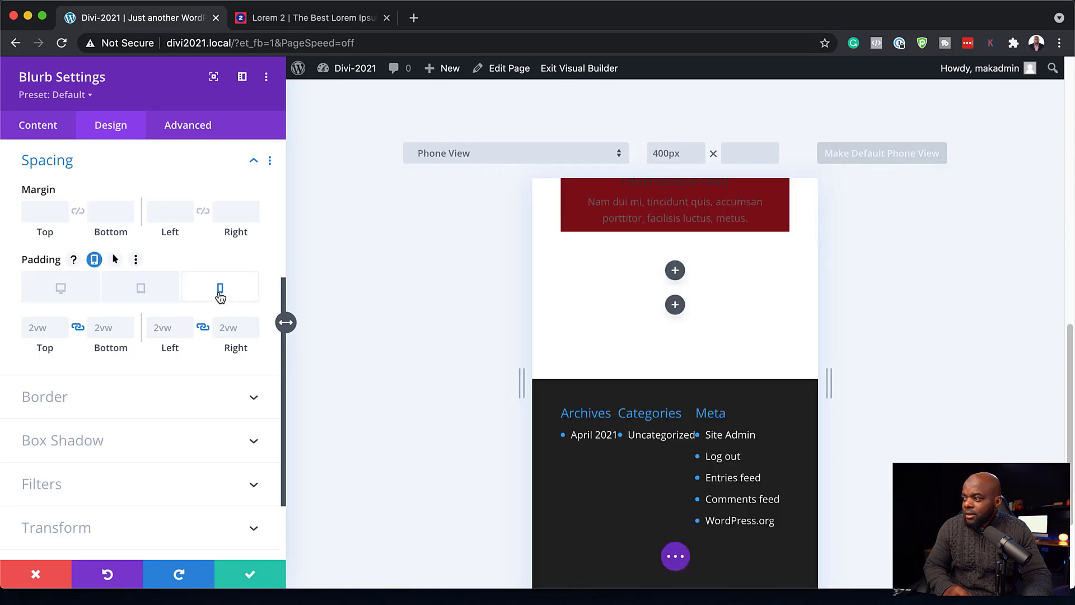
pyautogui.scroll(3, 806, 291)
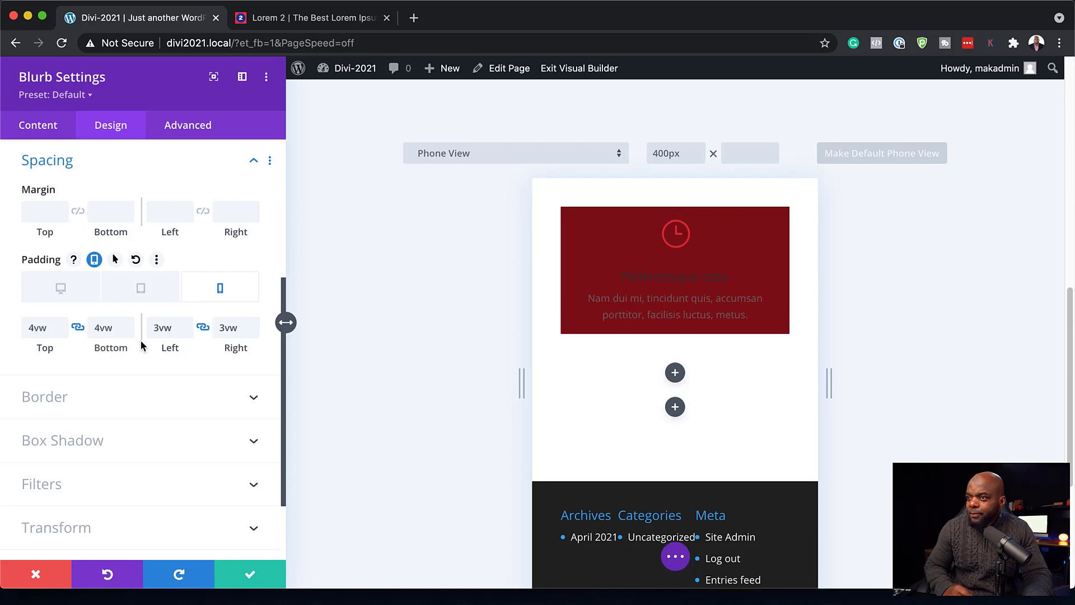
pyautogui.click(140, 288)
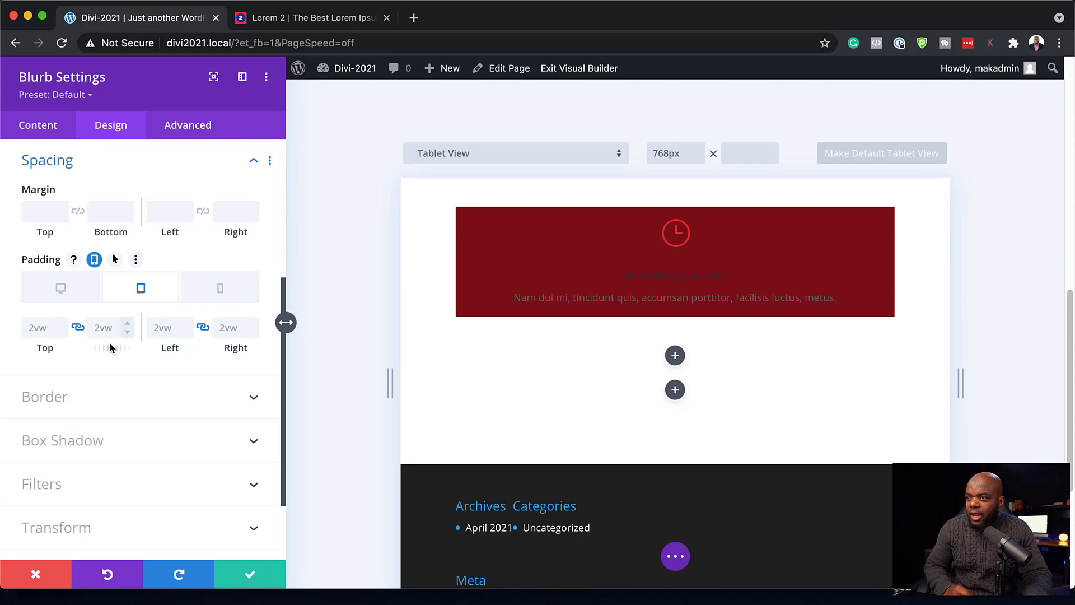
pyautogui.moveTo(110, 348); pyautogui.dragTo(111, 348)
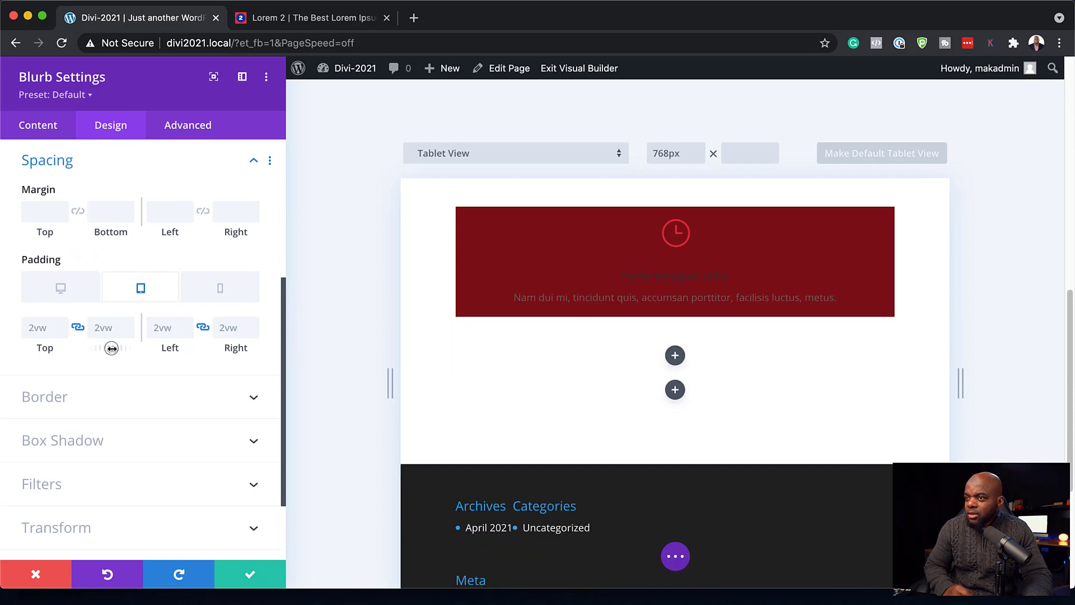
pyautogui.click(129, 324)
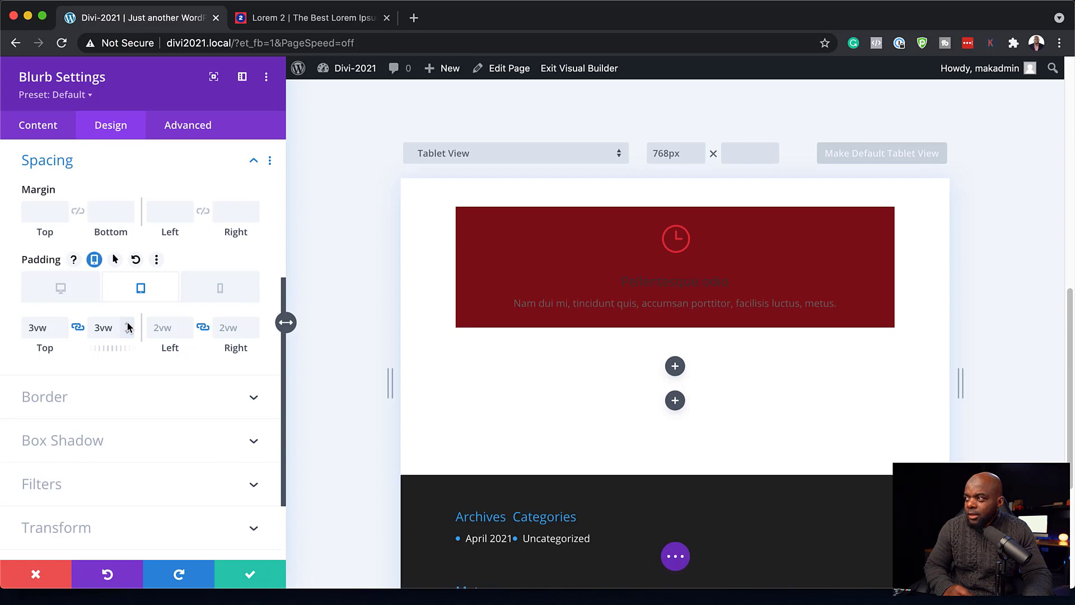
pyautogui.click(128, 324)
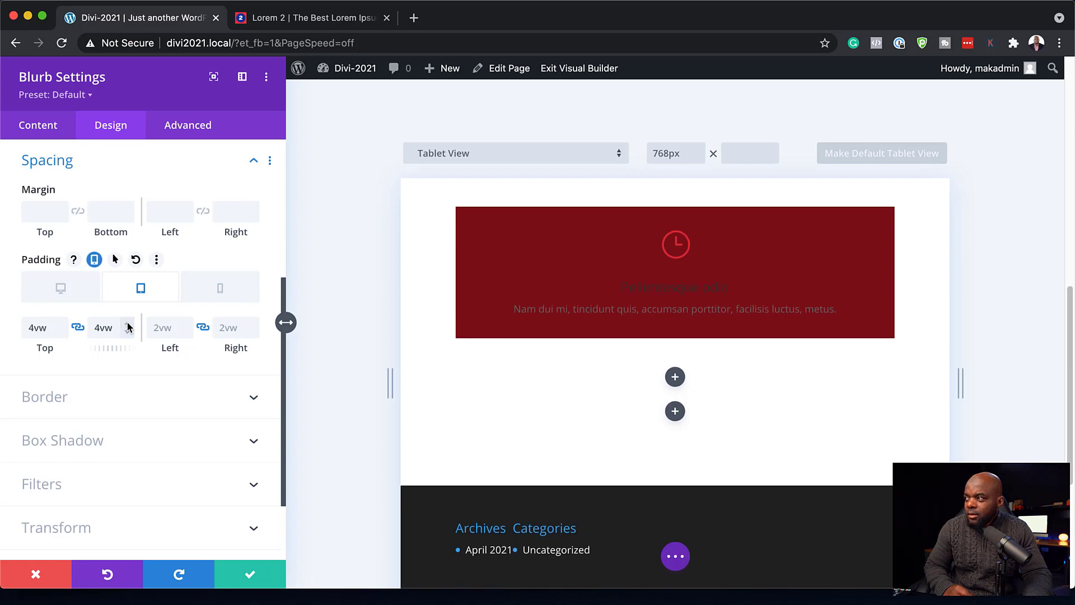
pyautogui.click(70, 295)
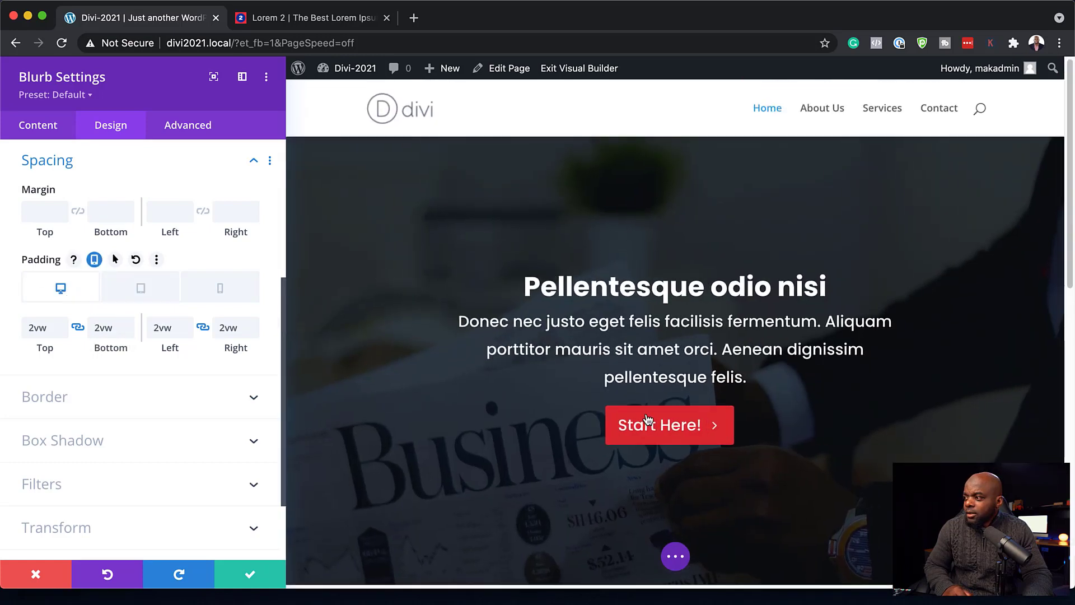
# - Set the blurb title to Poppins in light #edf5fd
pyautogui.scroll(-5, 638, 423)
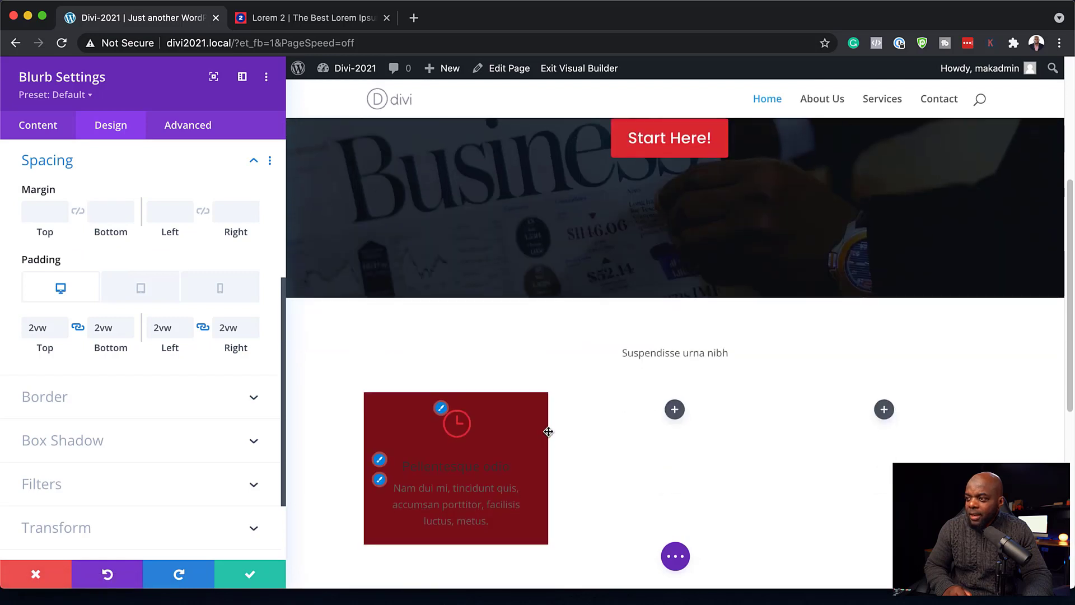
pyautogui.scroll(-2, 546, 431)
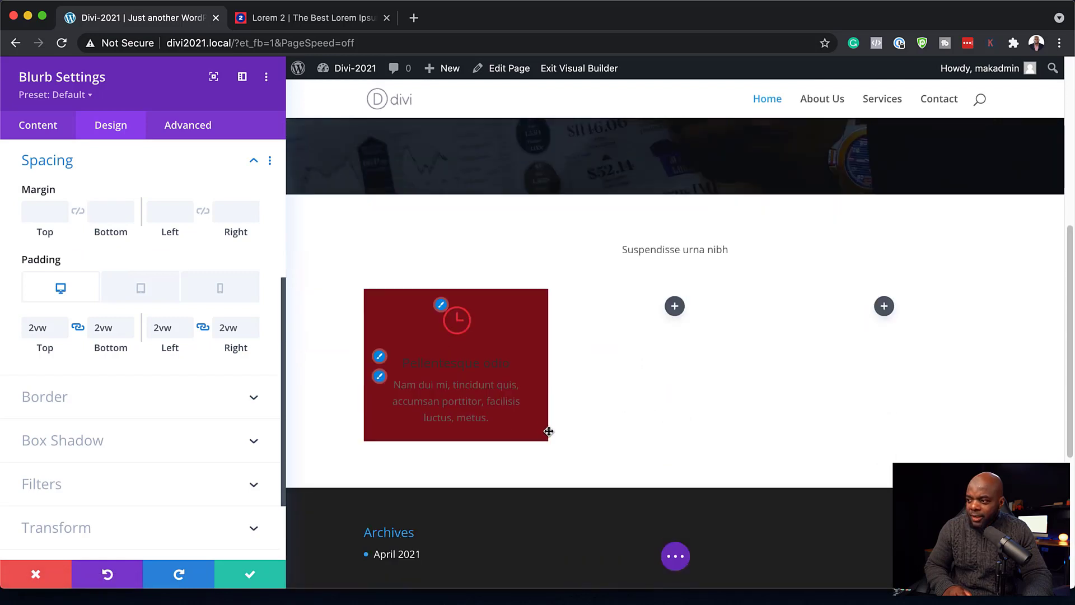
pyautogui.click(381, 360)
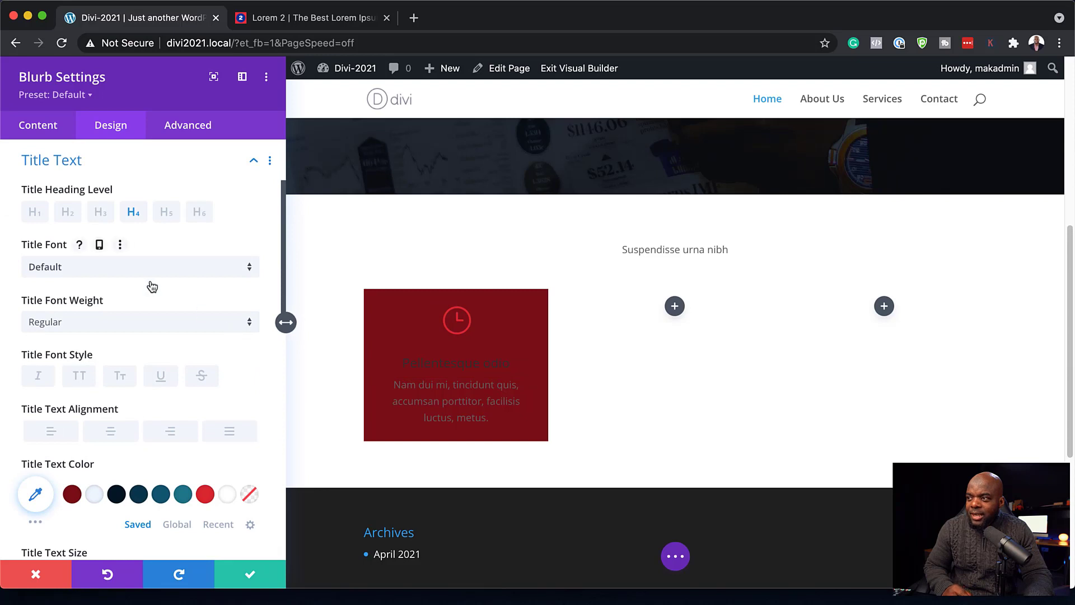
pyautogui.click(131, 272)
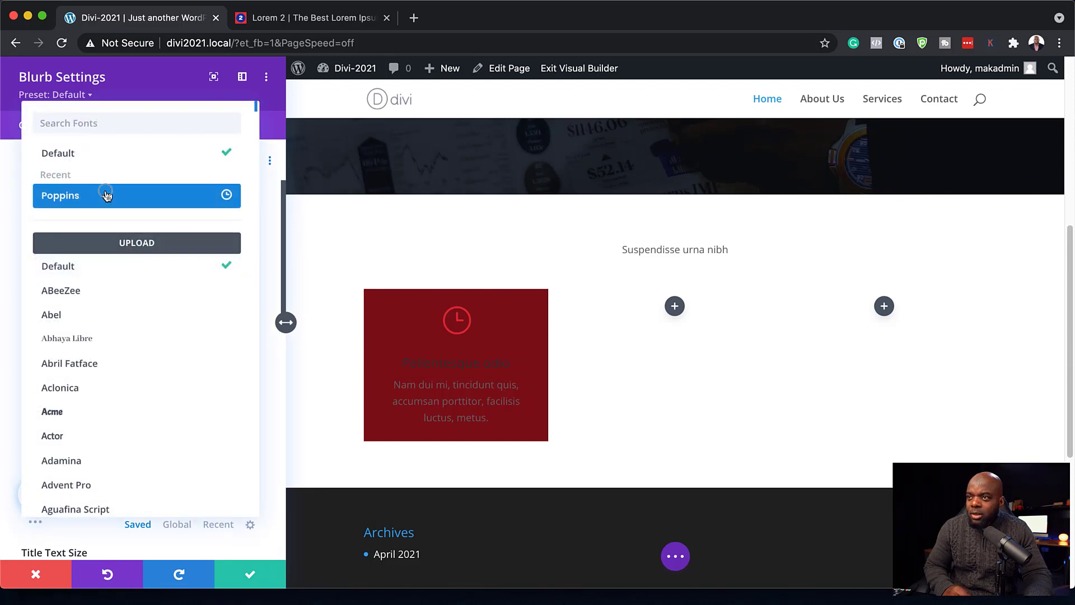
pyautogui.click(106, 194)
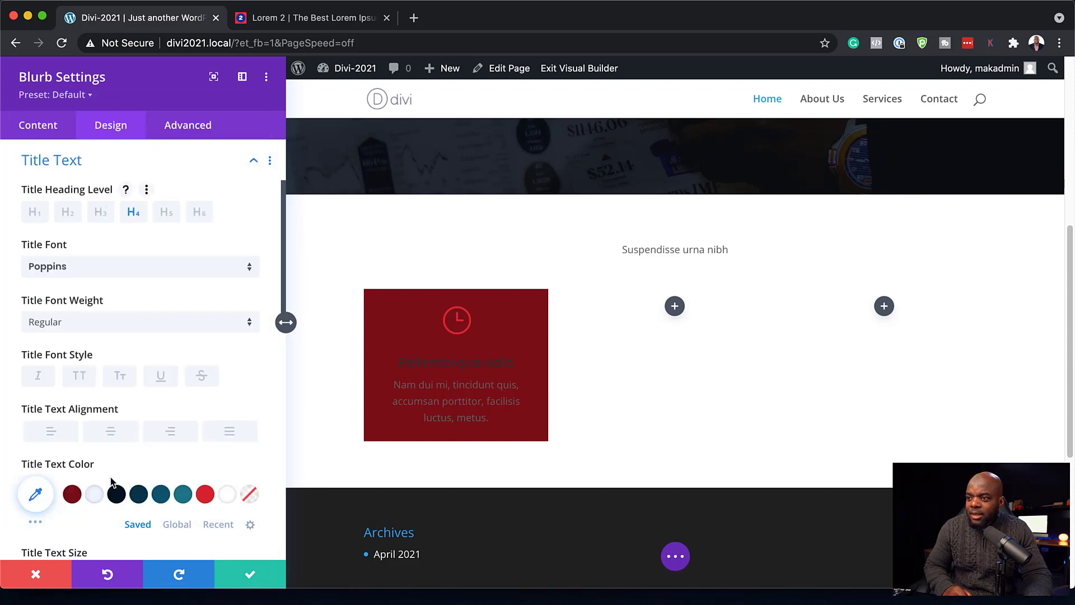
pyautogui.click(97, 495)
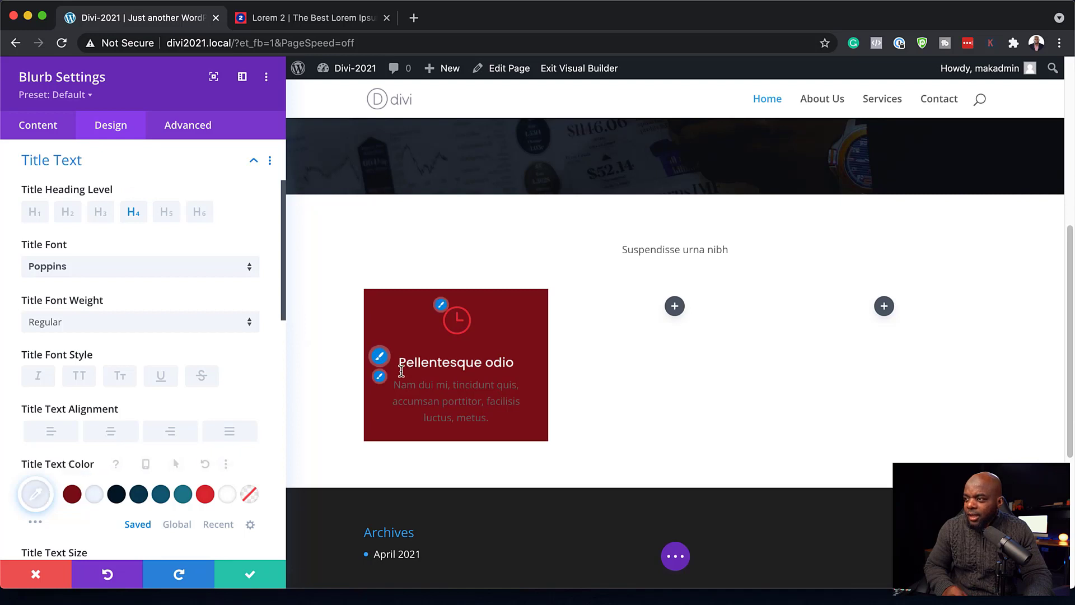
# - Set the blurb body text to Poppins in light #edf5fd
pyautogui.click(380, 376)
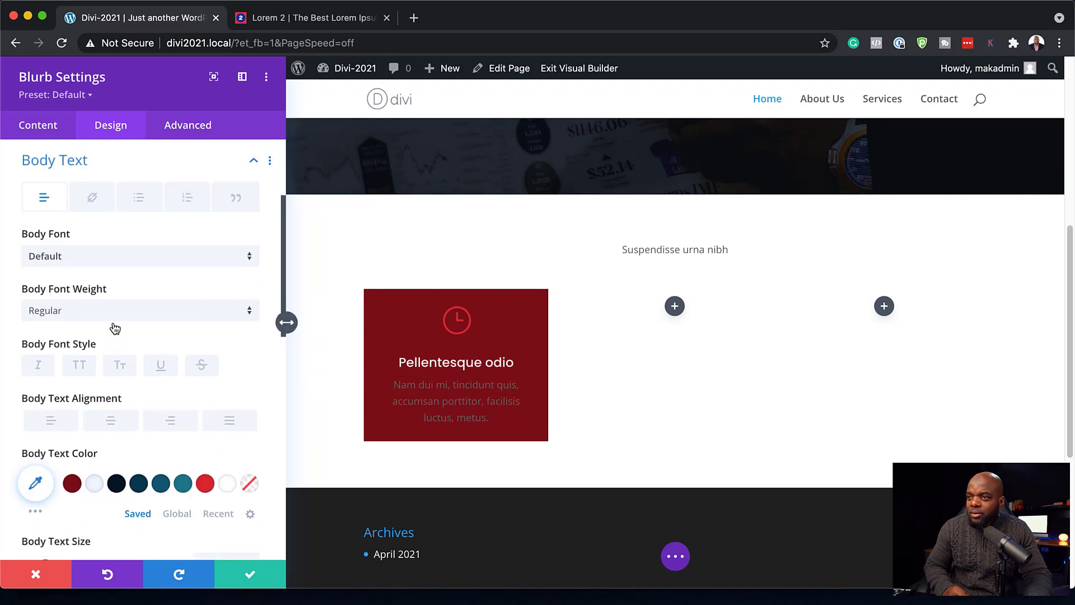
pyautogui.click(96, 261)
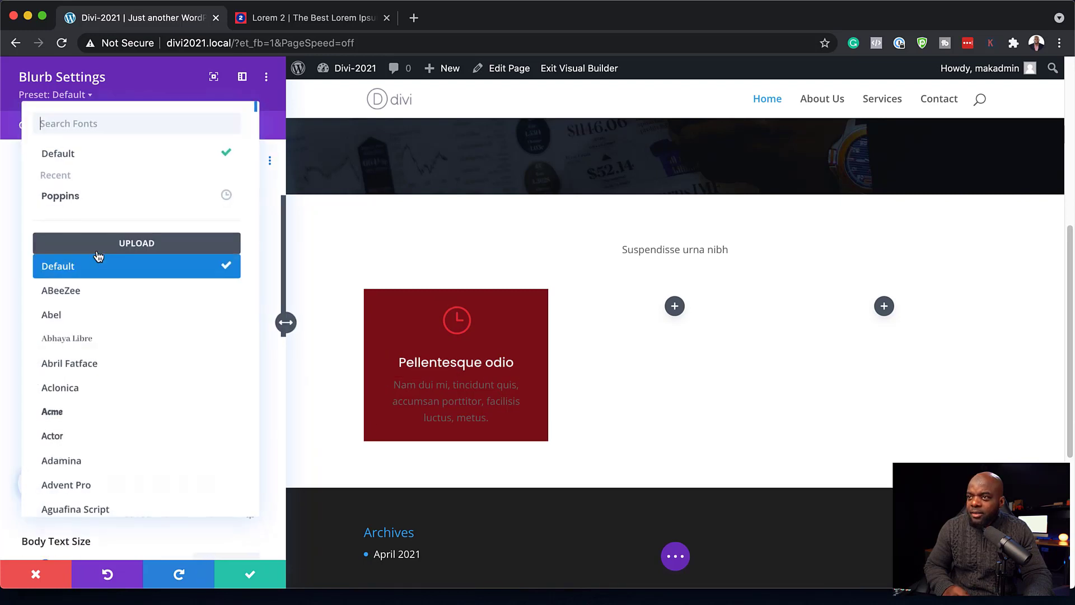
pyautogui.click(88, 196)
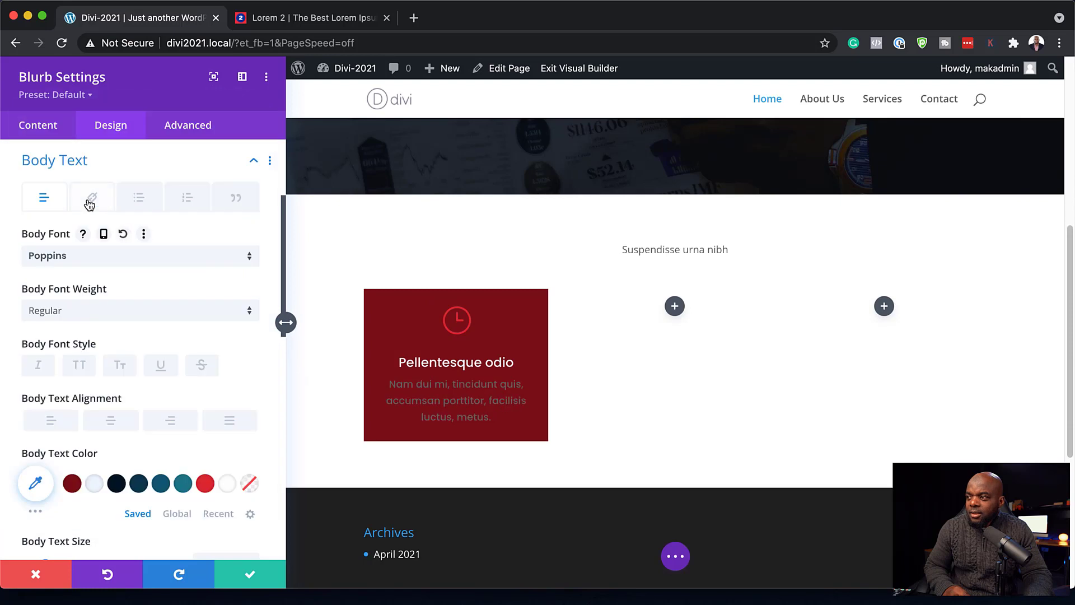
pyautogui.click(94, 483)
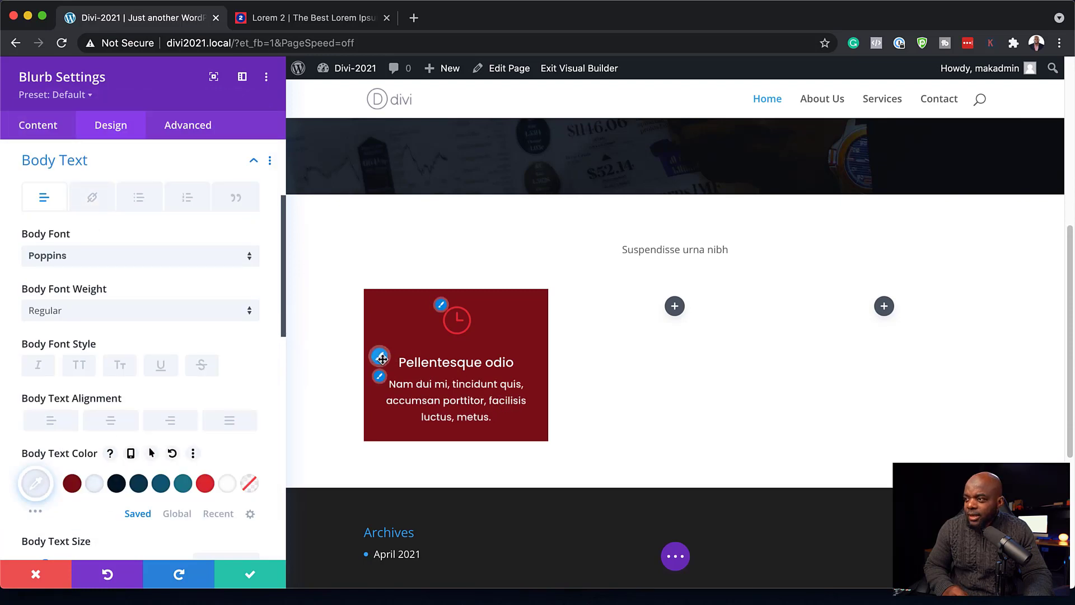
pyautogui.click(382, 358)
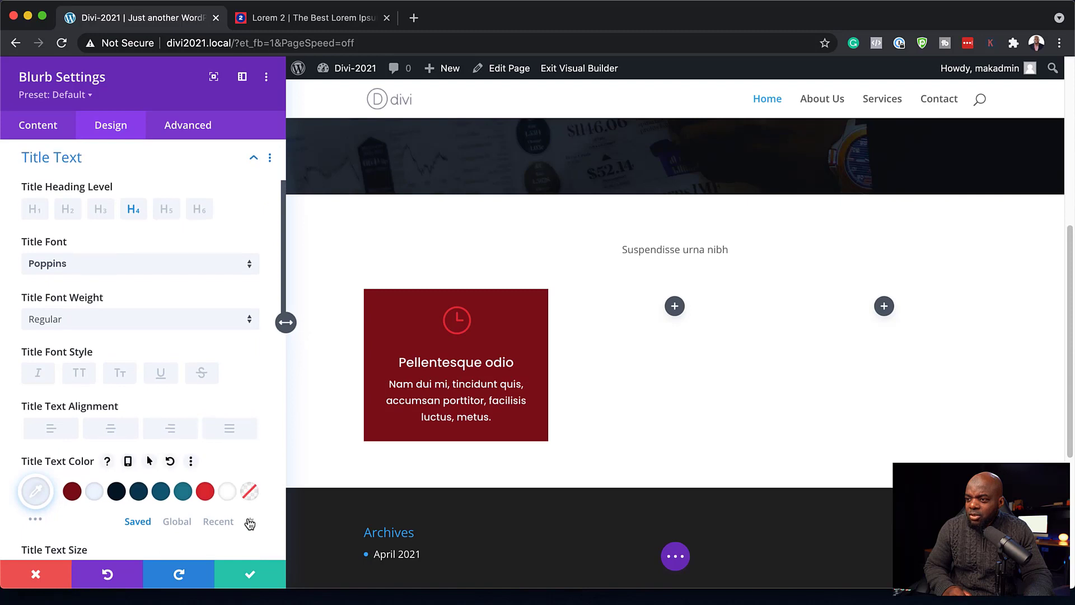
# - Change the blurb title colour from the #fa9075 swatch to orange-red #f9613b
pyautogui.scroll(-2, 250, 523)
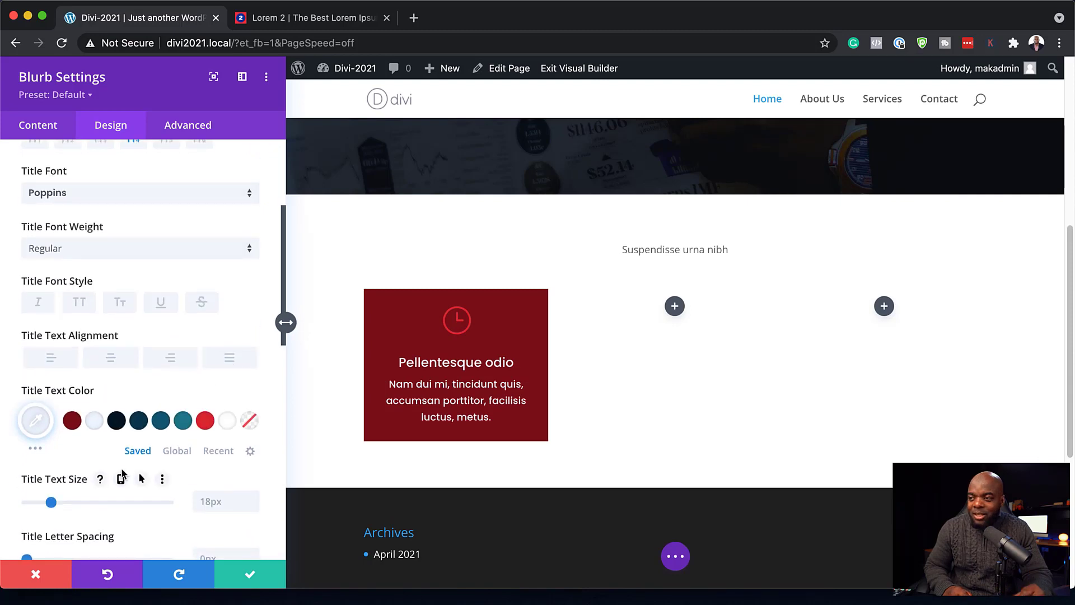
pyautogui.click(37, 449)
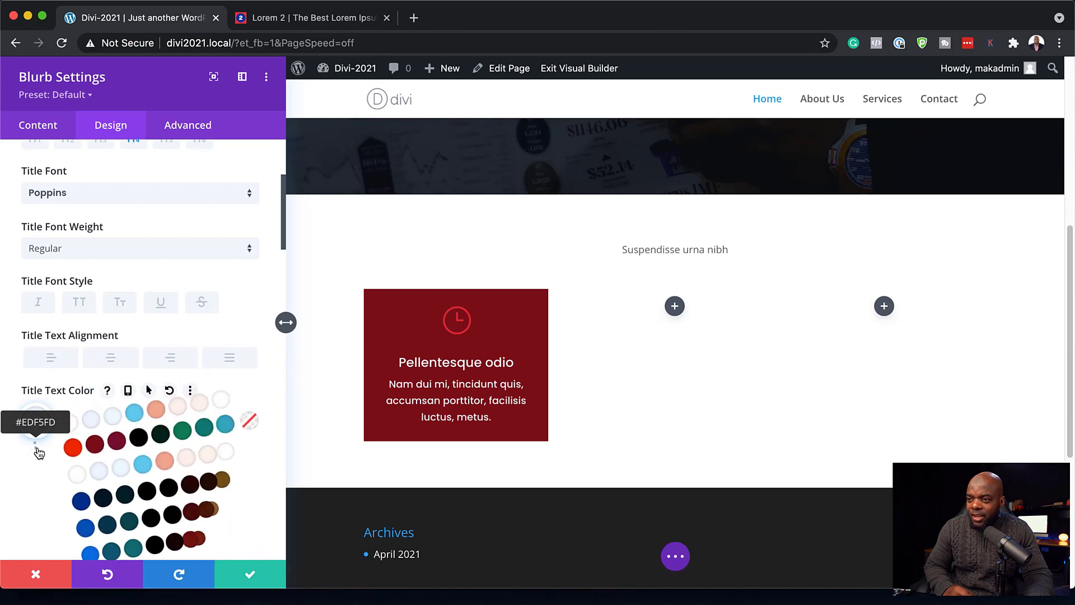
pyautogui.scroll(-5, 40, 473)
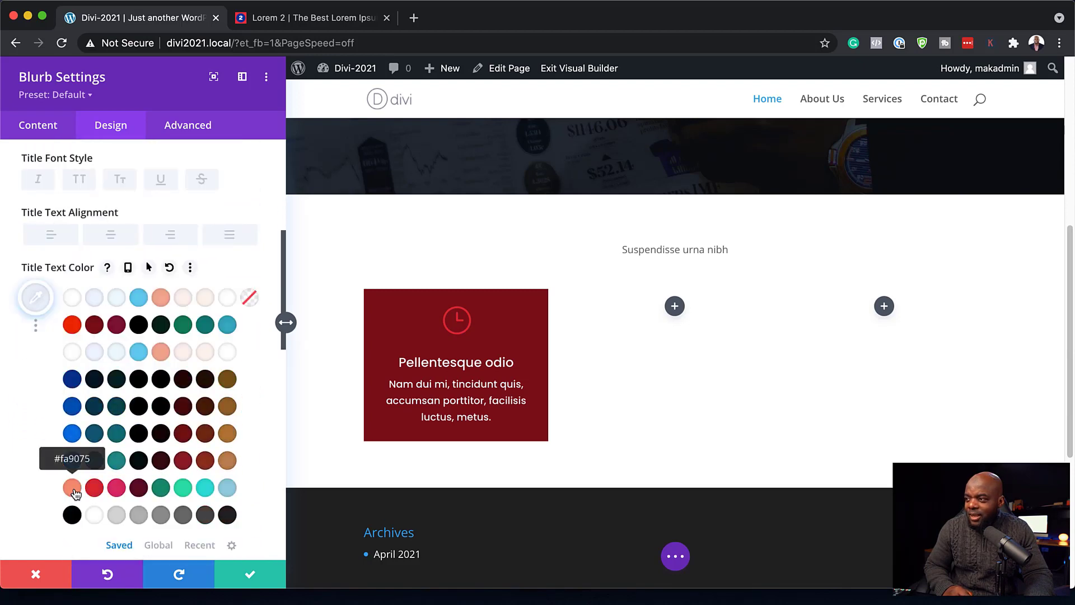
pyautogui.click(76, 491)
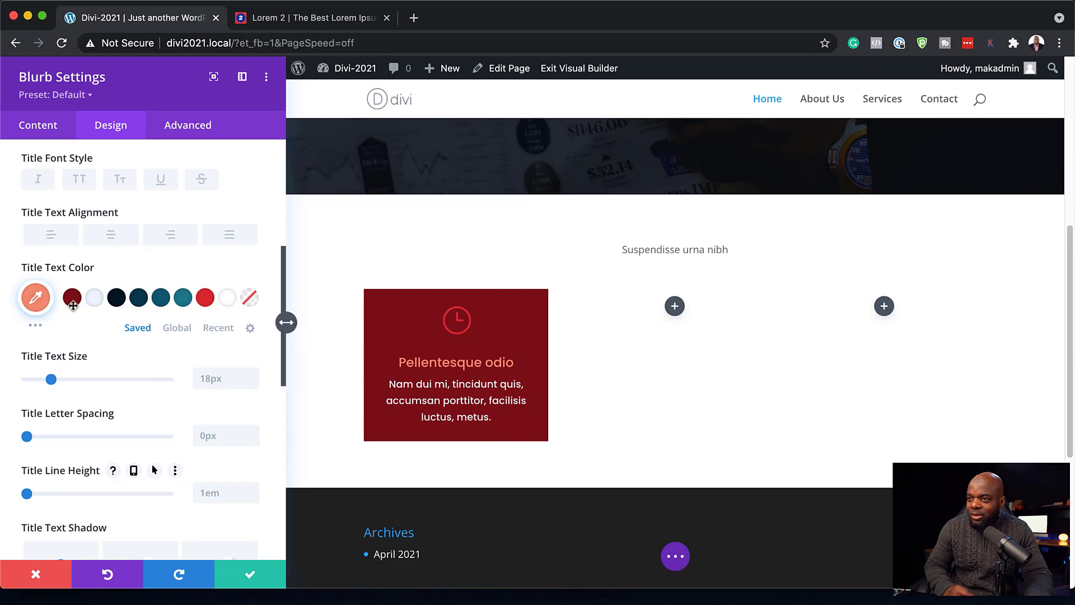
pyautogui.click(36, 299)
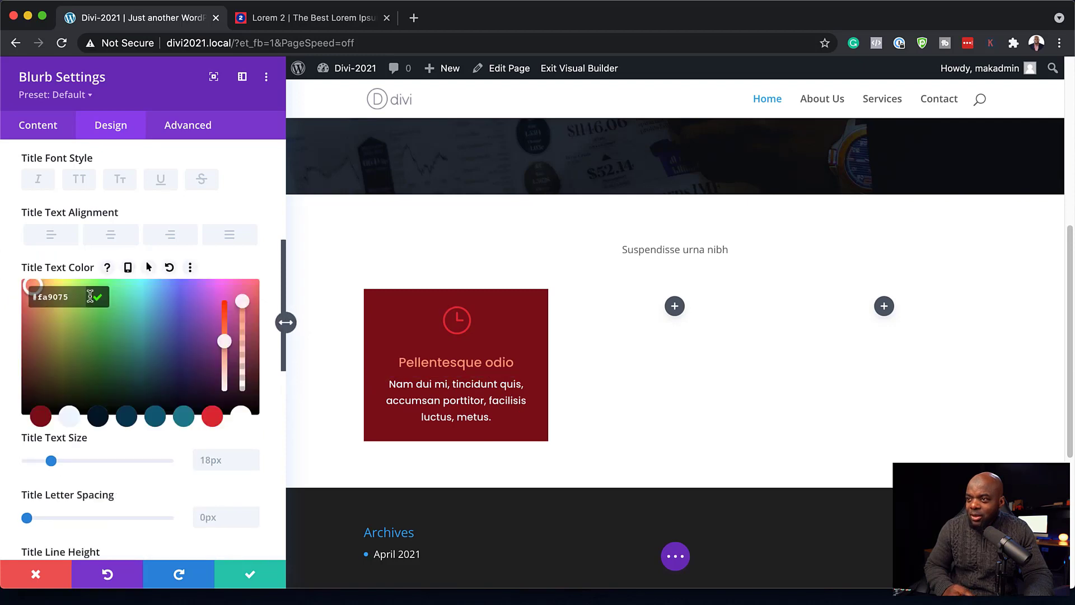
pyautogui.moveTo(225, 341); pyautogui.dragTo(224, 306)
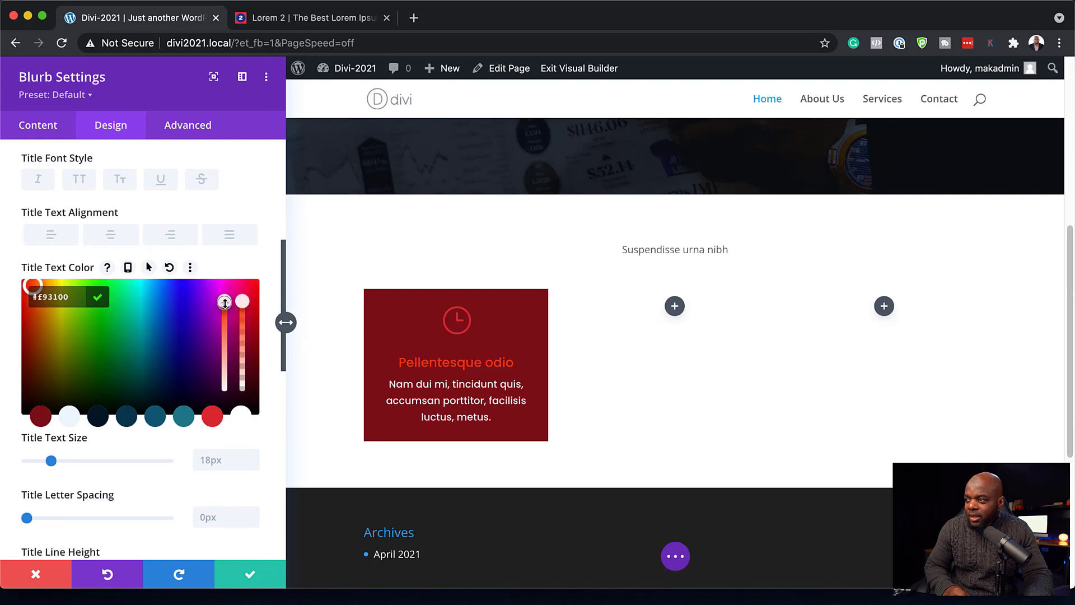
pyautogui.click(224, 327)
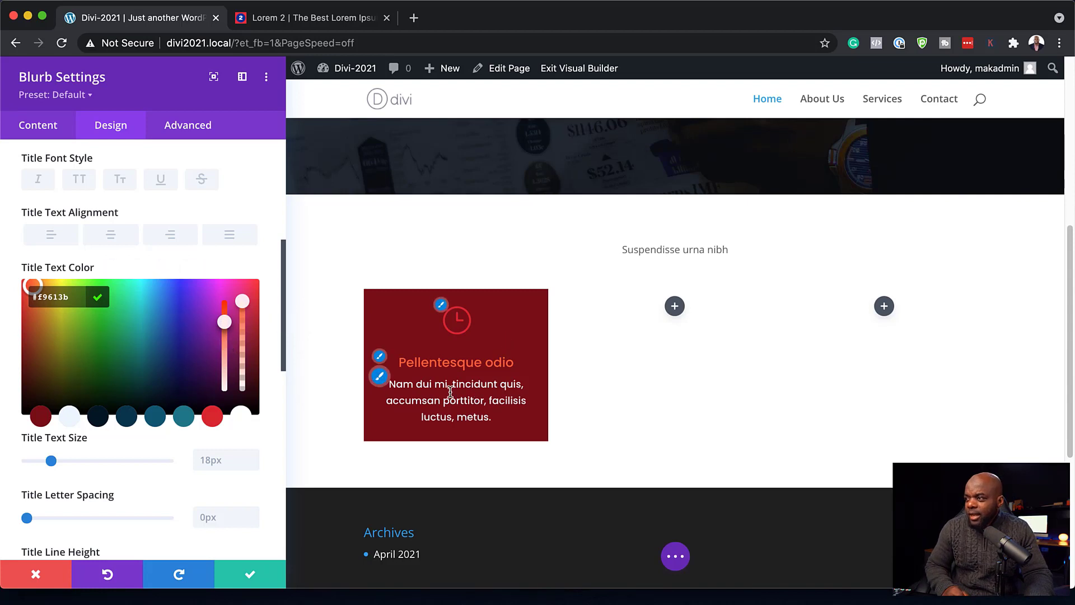
pyautogui.click(441, 305)
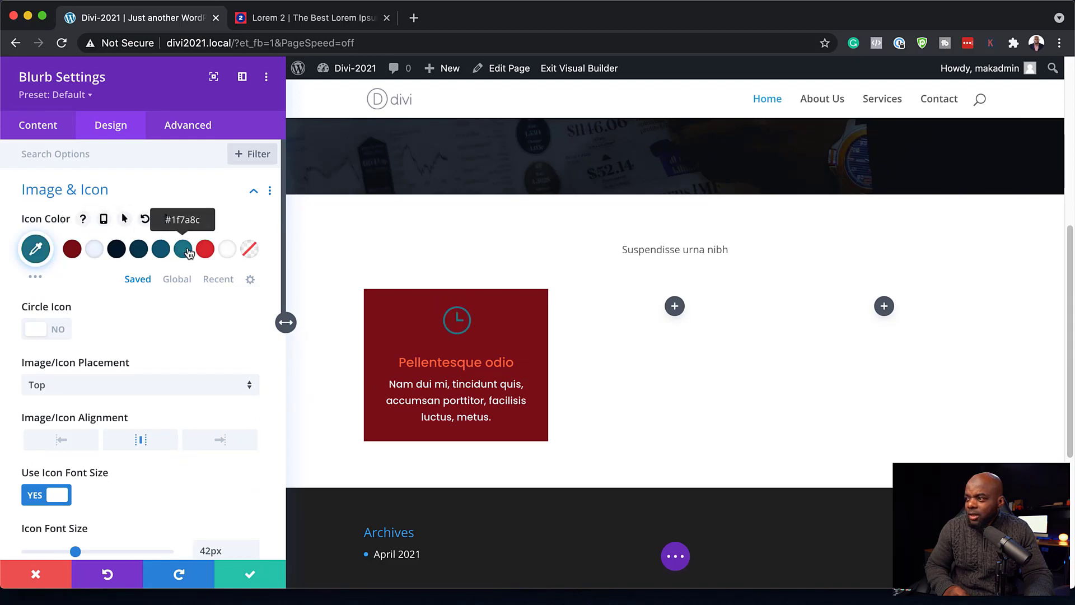
# - Make the blurb's clock icon red #f02c05
pyautogui.click(93, 249)
pyautogui.click(35, 280)
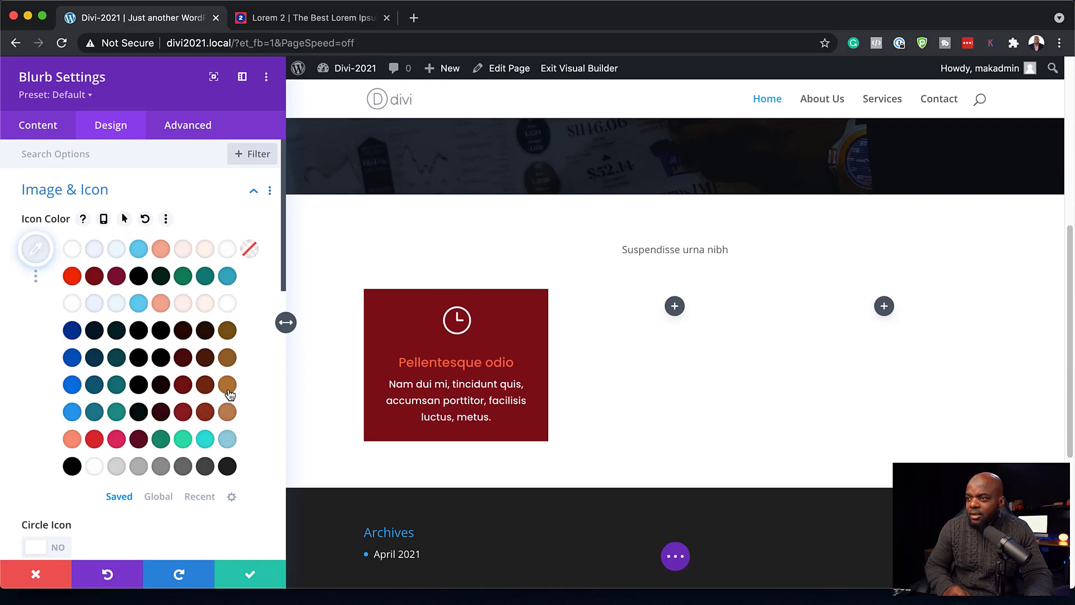
pyautogui.click(72, 276)
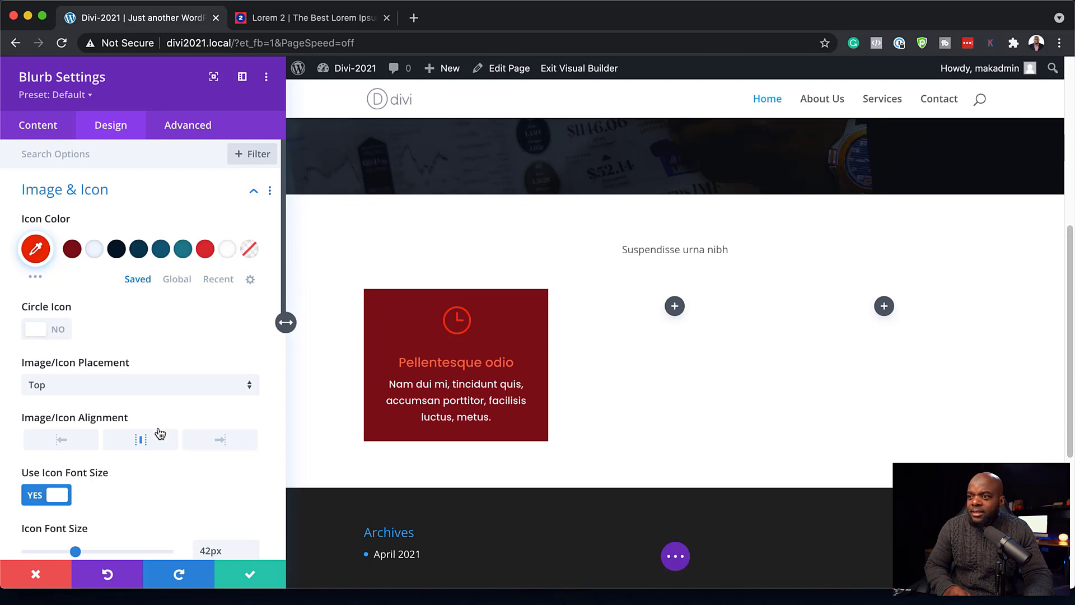
pyautogui.scroll(-5, 159, 433)
pyautogui.scroll(-3, 159, 433)
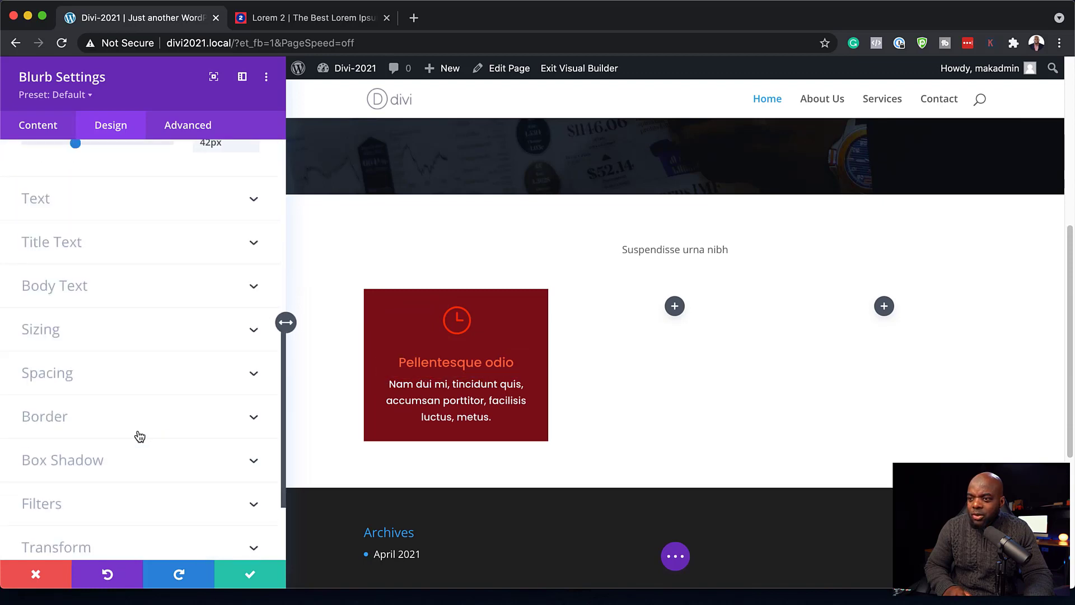
# - Give the blurb 3px rounded corners and save it
pyautogui.click(75, 423)
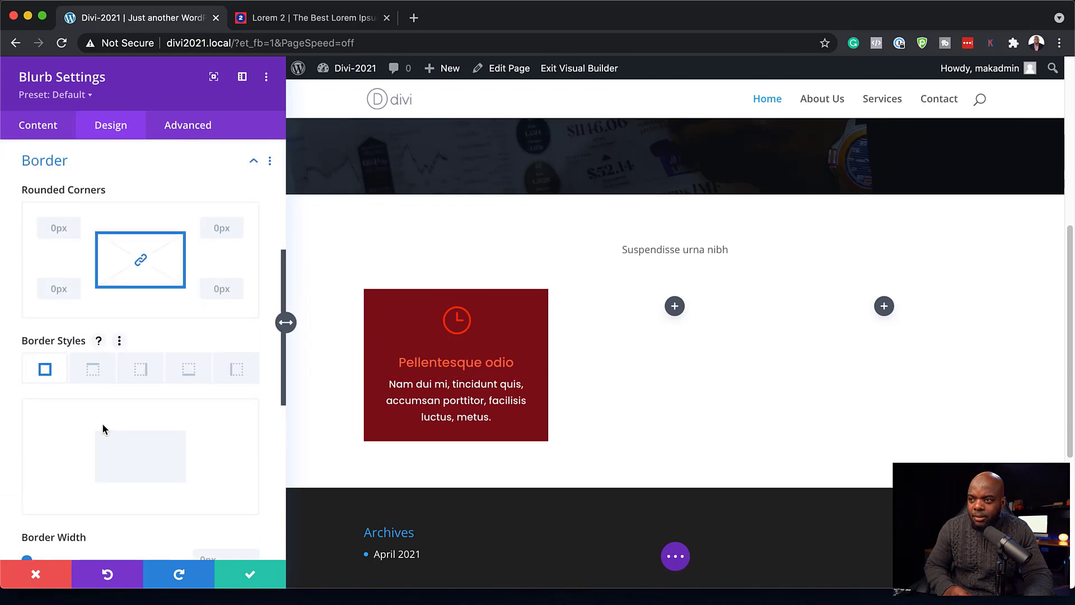
pyautogui.click(64, 291)
pyautogui.write('3p')
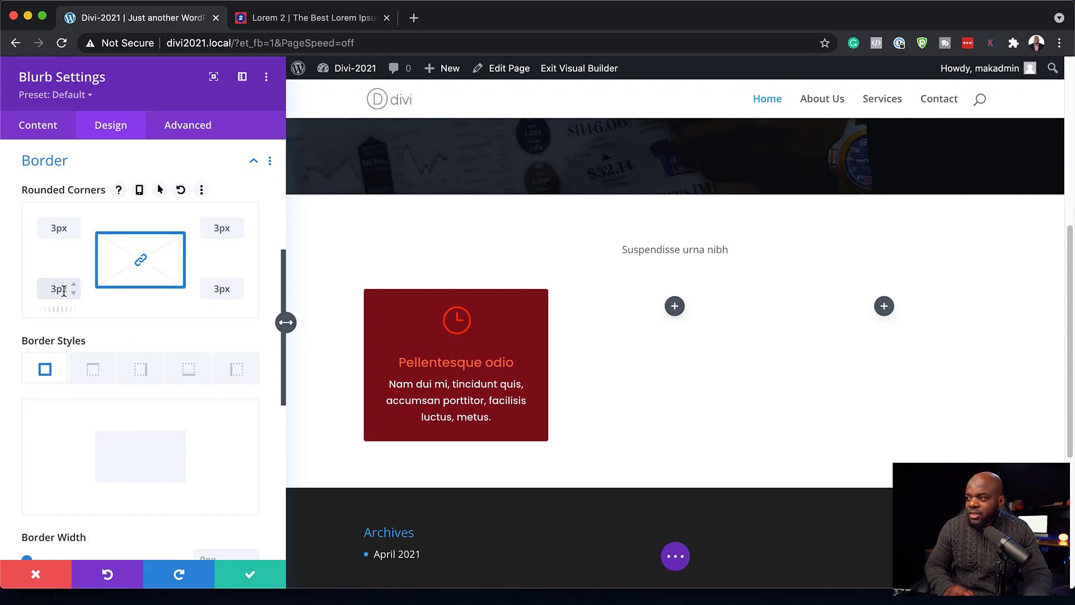
pyautogui.write('x')
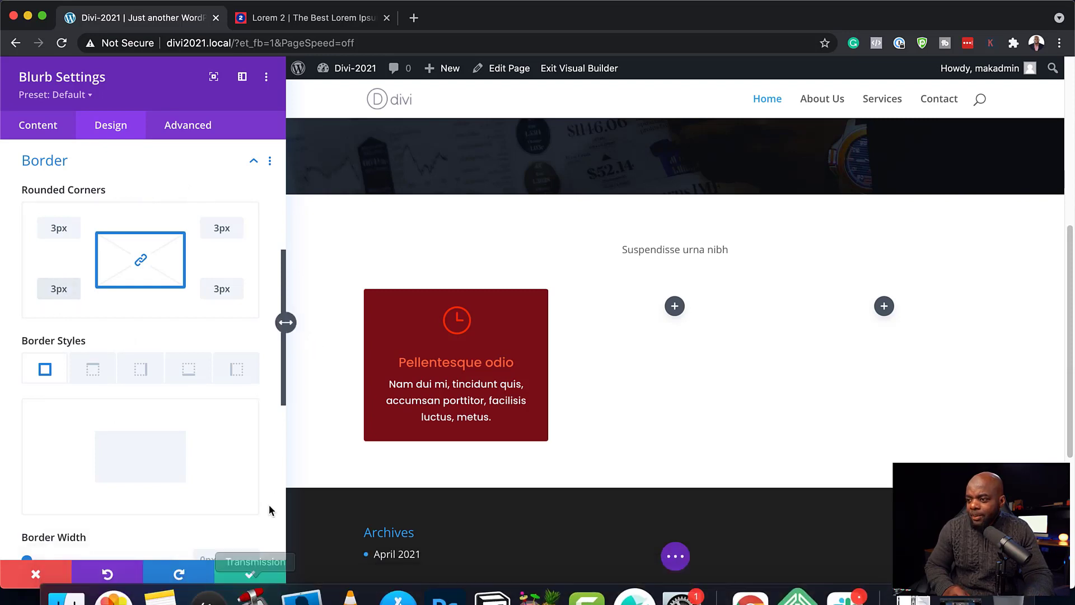
pyautogui.click(250, 576)
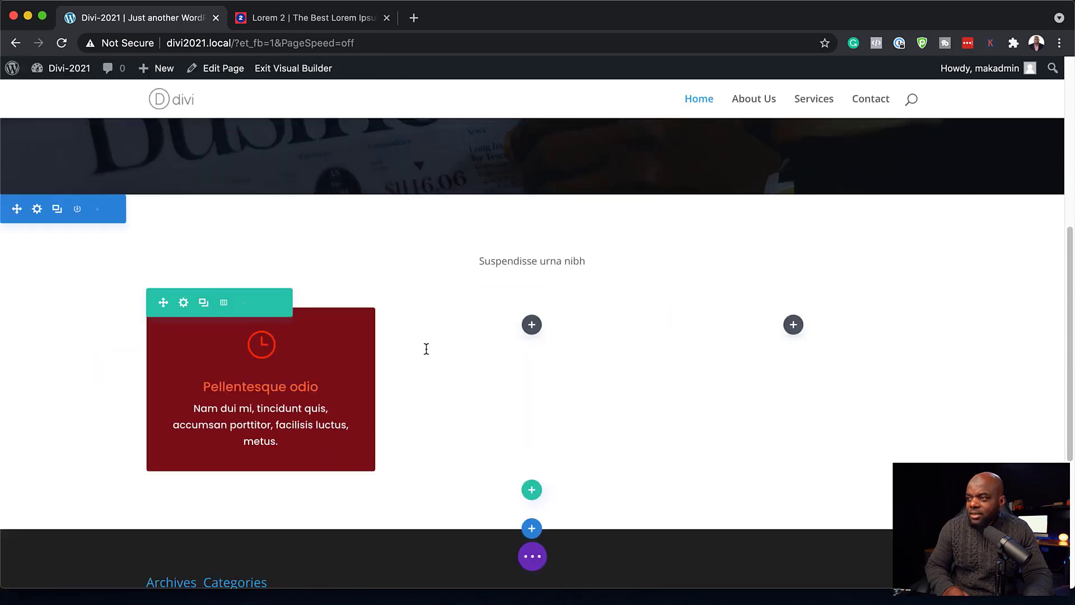
# - Duplicate the red blurb twice and move the copies into the middle and right columns
pyautogui.moveTo(262, 348)
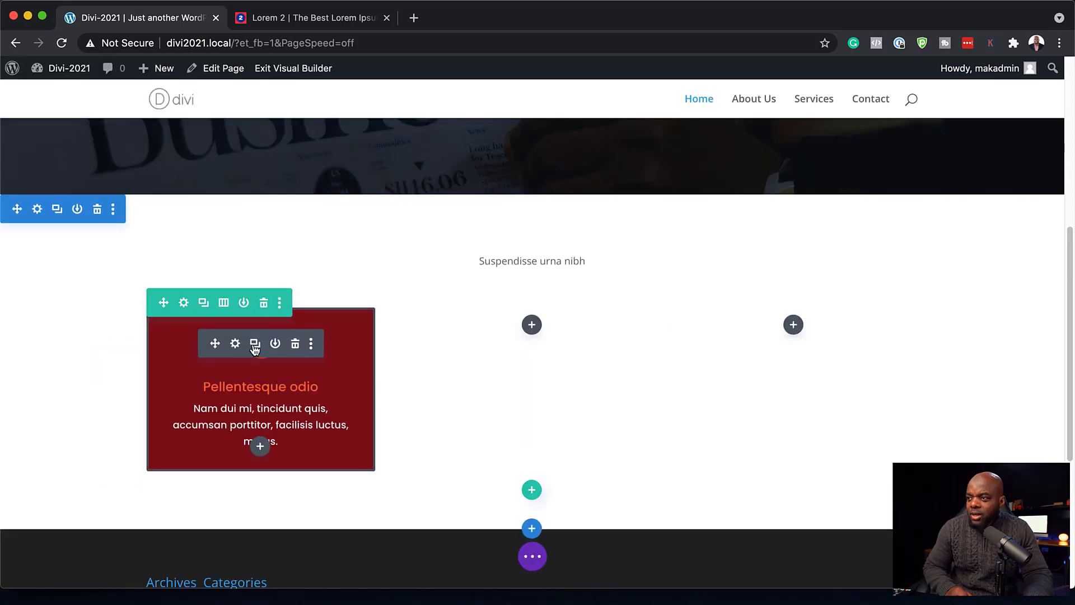
pyautogui.click(255, 345)
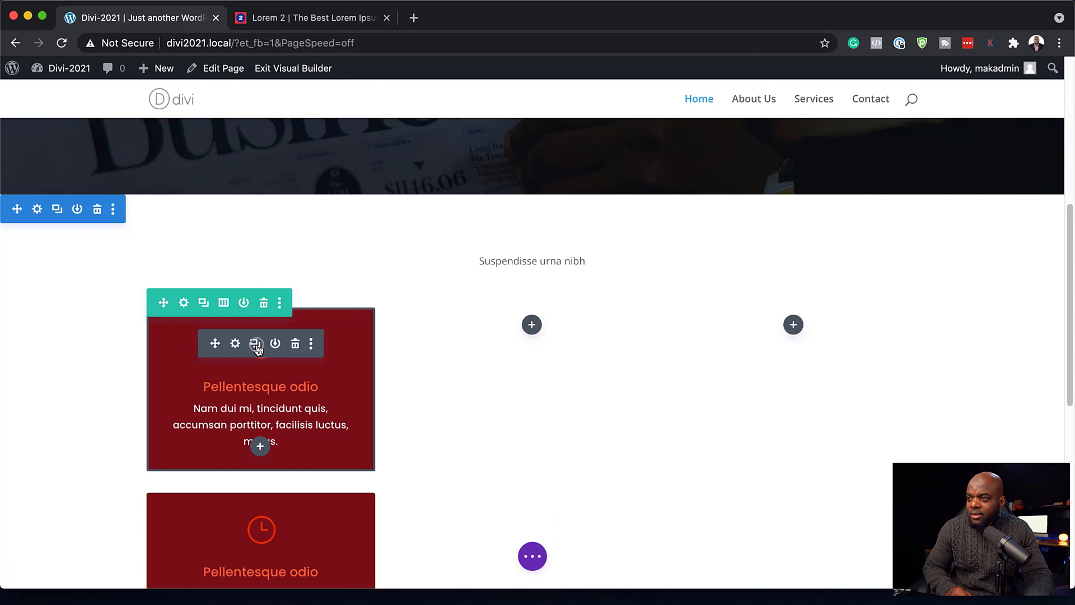
pyautogui.moveTo(214, 344); pyautogui.dragTo(530, 325)
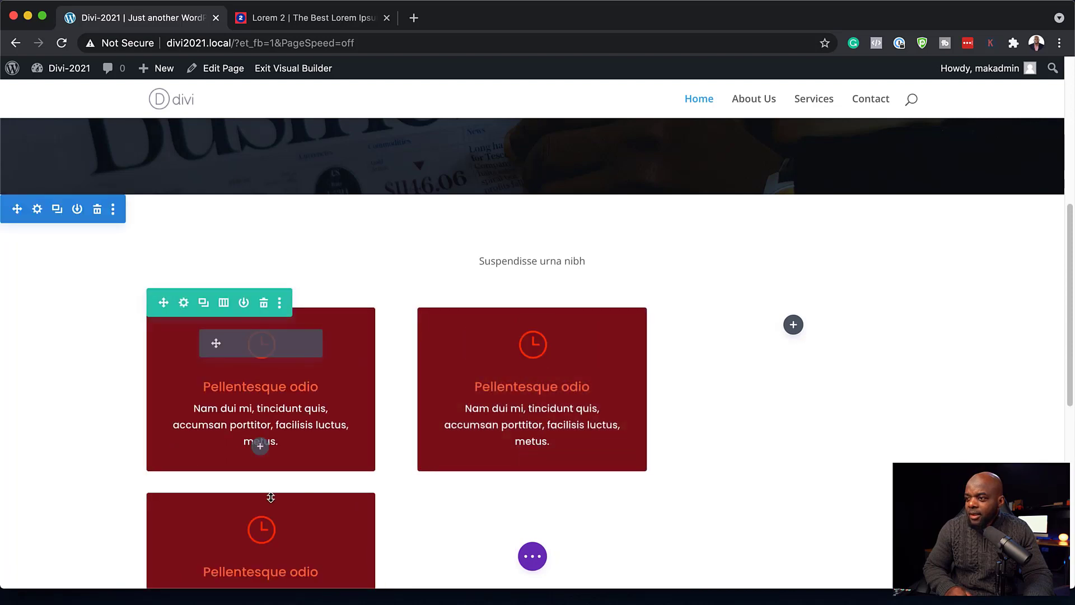
pyautogui.moveTo(215, 529); pyautogui.dragTo(786, 389)
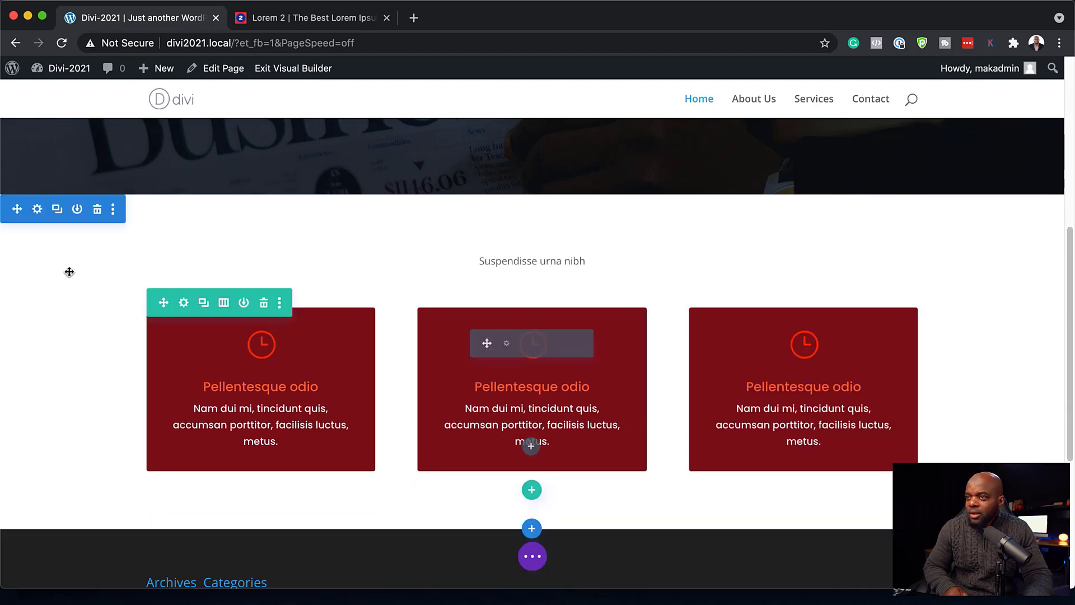
# - Give the section a light-blue #edf5fd background and save
pyautogui.click(37, 210)
pyautogui.click(82, 234)
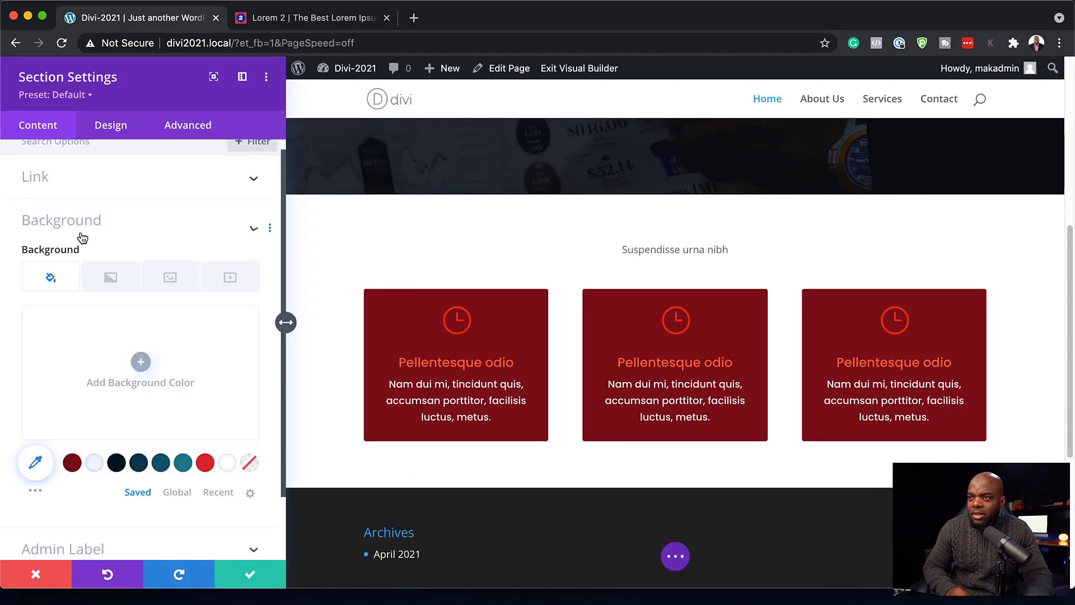
pyautogui.click(94, 405)
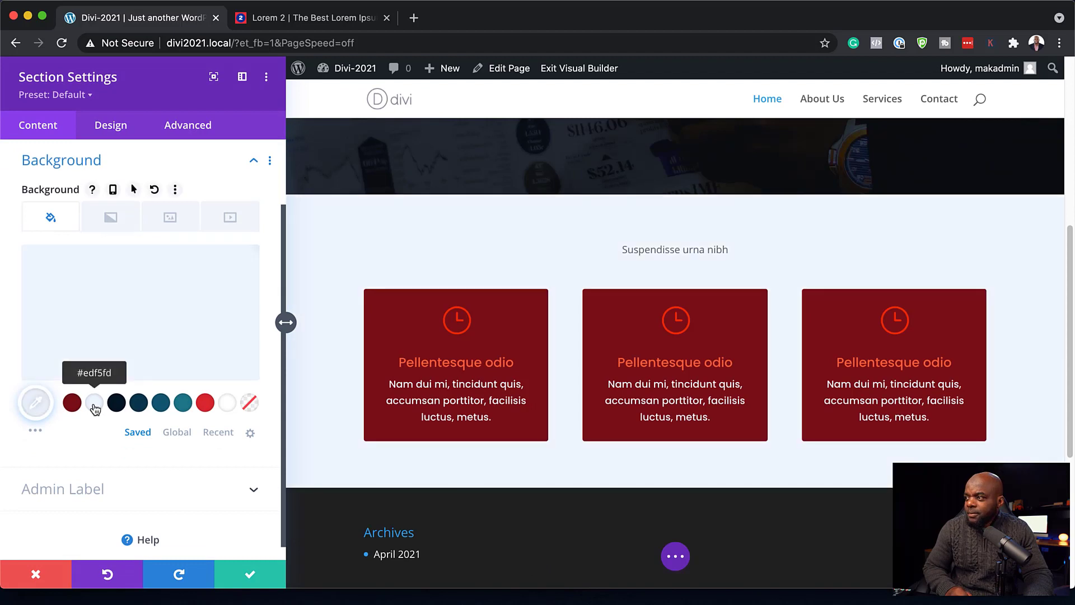
pyautogui.click(249, 573)
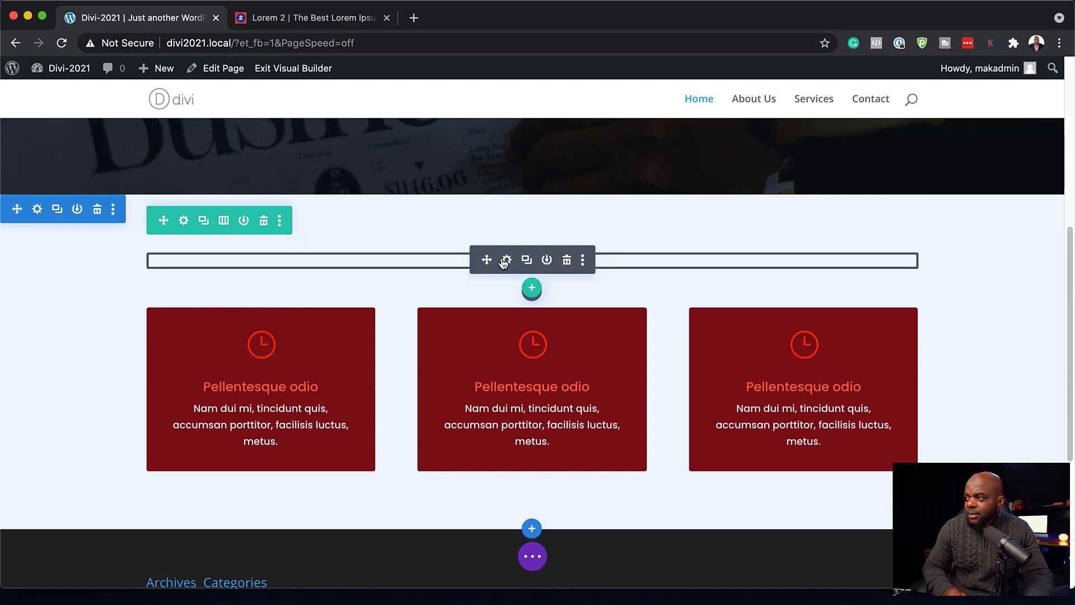
# - Set the 'Suspendisse urna nibh' text to Poppins in dark navy
pyautogui.click(507, 261)
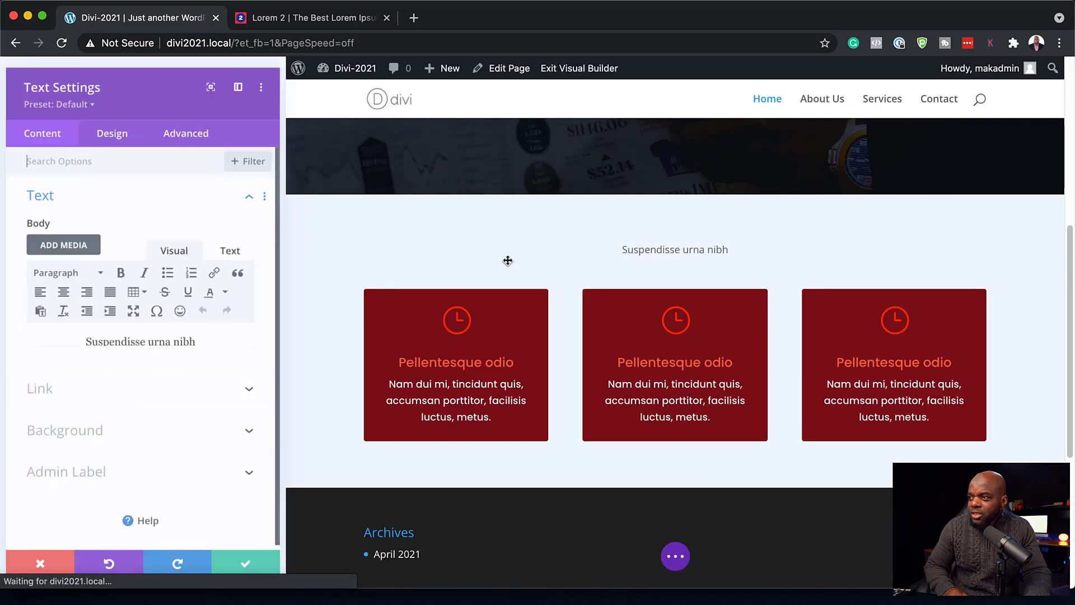
pyautogui.click(125, 132)
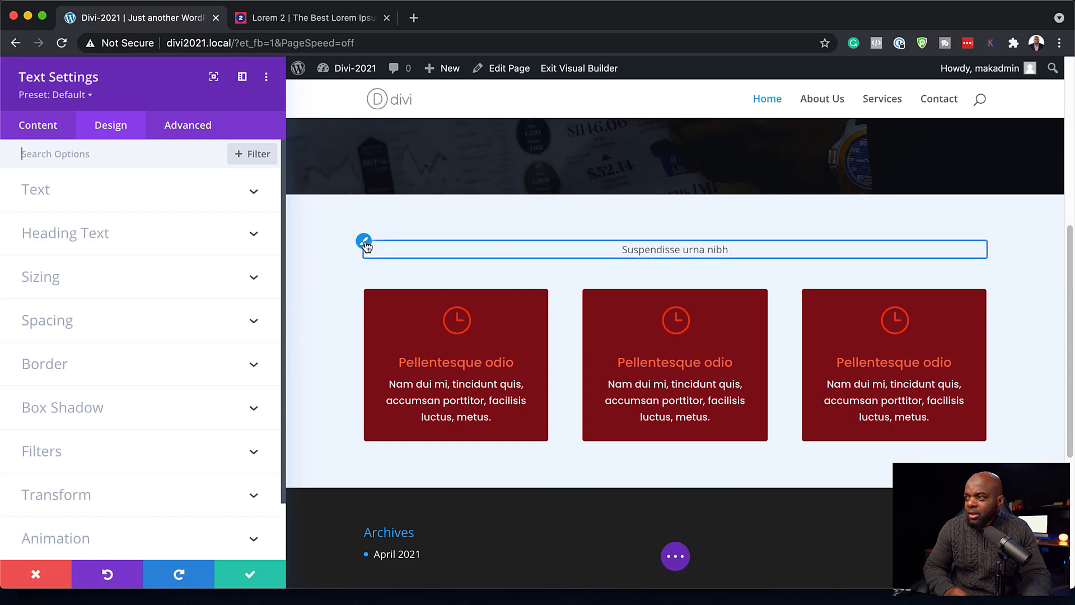
pyautogui.click(363, 242)
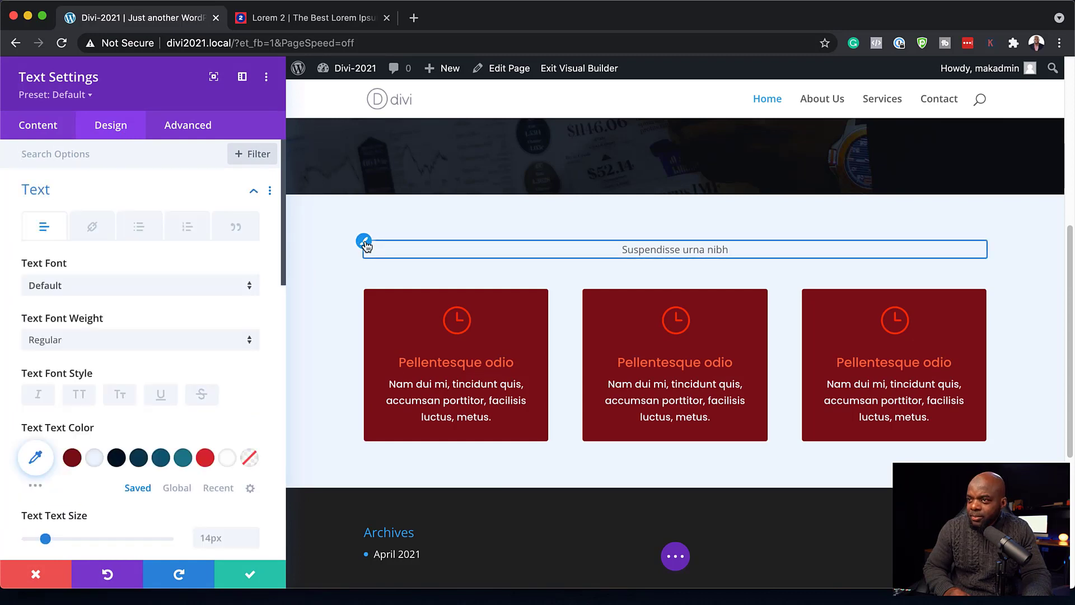
pyautogui.click(152, 290)
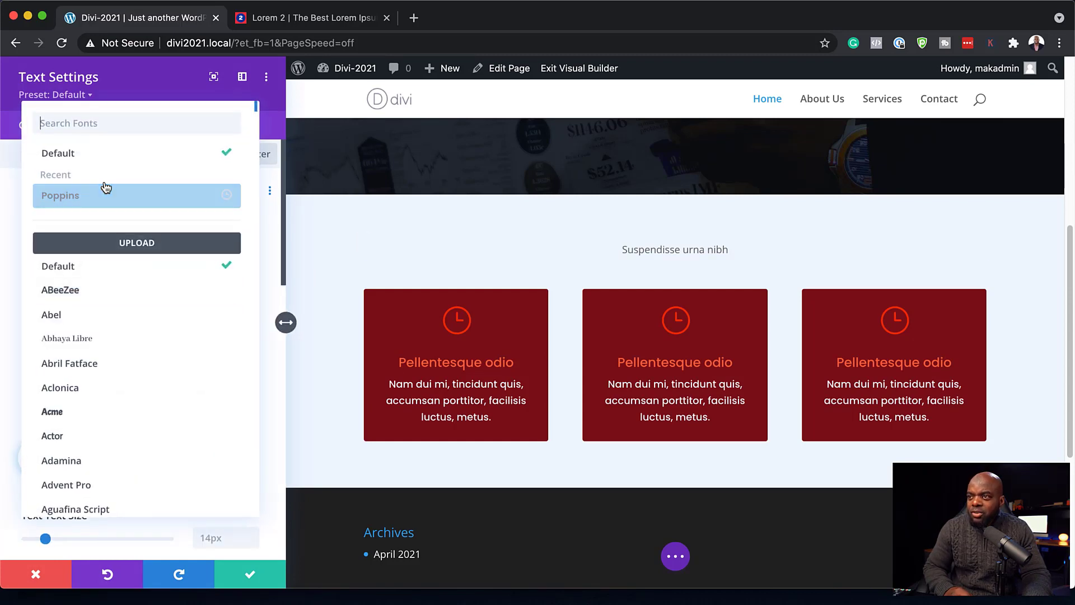
pyautogui.click(104, 189)
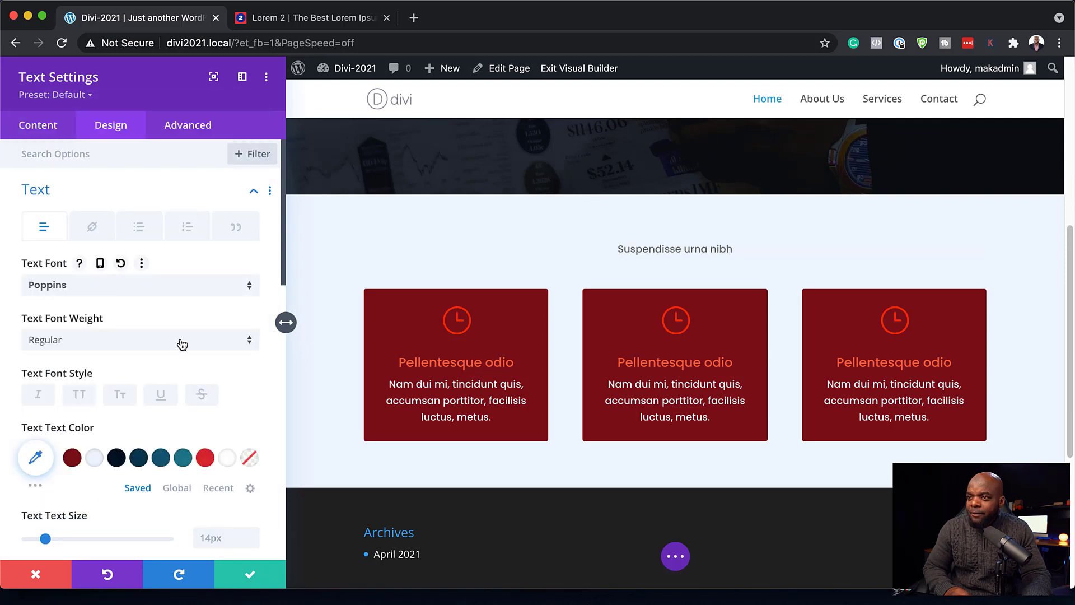
pyautogui.scroll(-1, 183, 344)
pyautogui.click(161, 444)
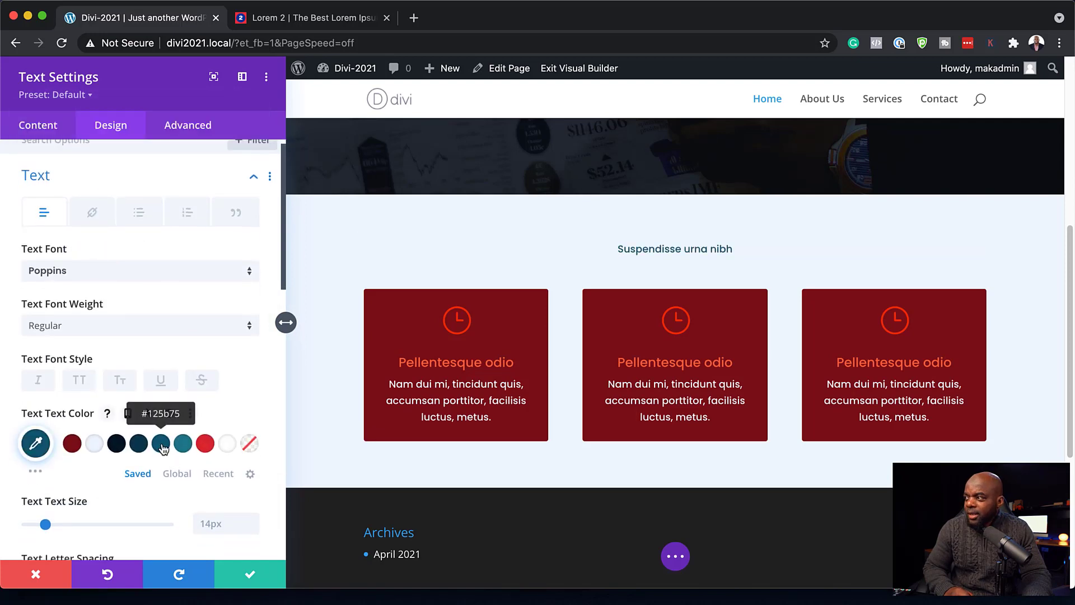
pyautogui.click(138, 446)
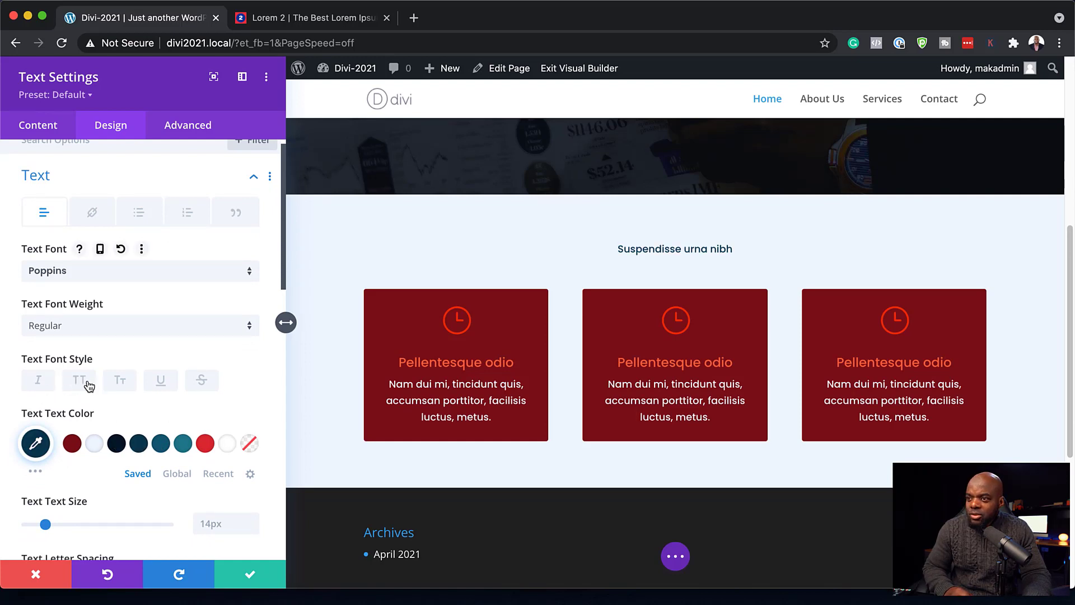
# - Make the heading bold at 22px and save the text module
pyautogui.click(71, 330)
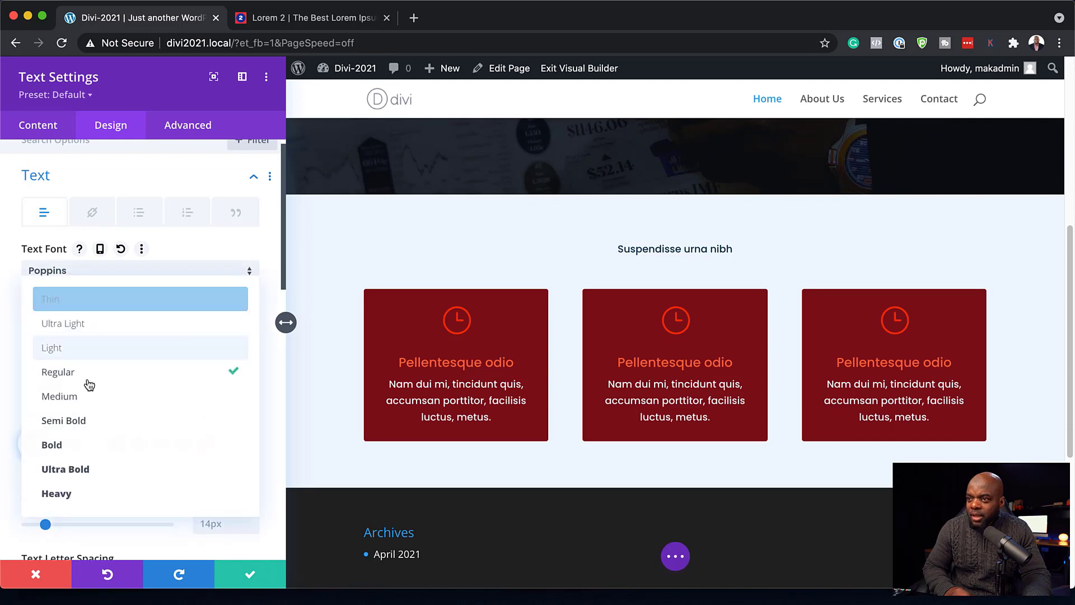
pyautogui.click(93, 444)
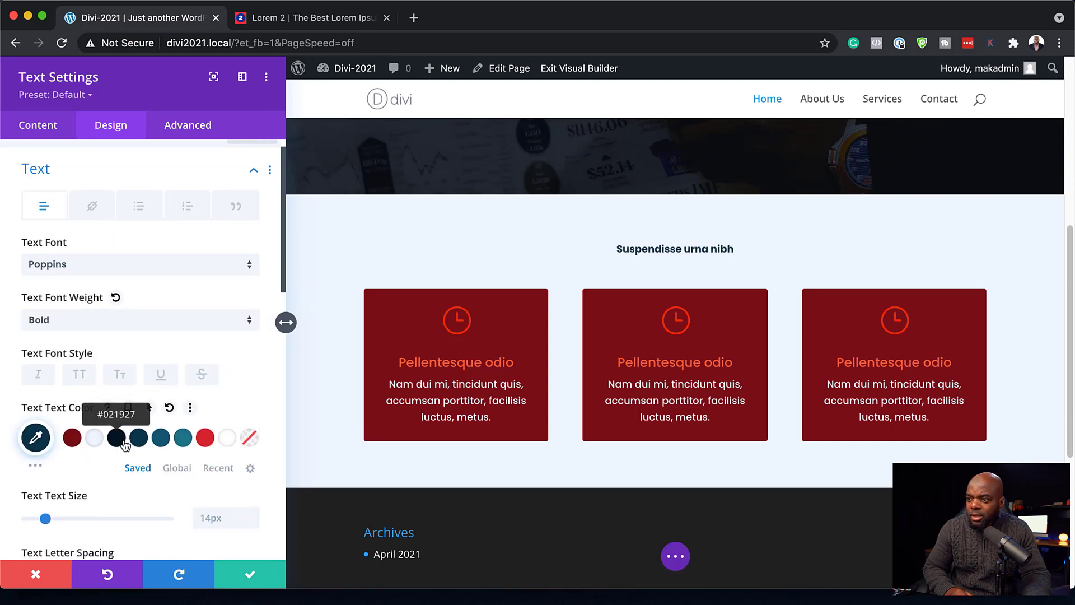
pyautogui.scroll(-2, 112, 442)
pyautogui.moveTo(46, 481); pyautogui.dragTo(56, 481)
pyautogui.click(251, 574)
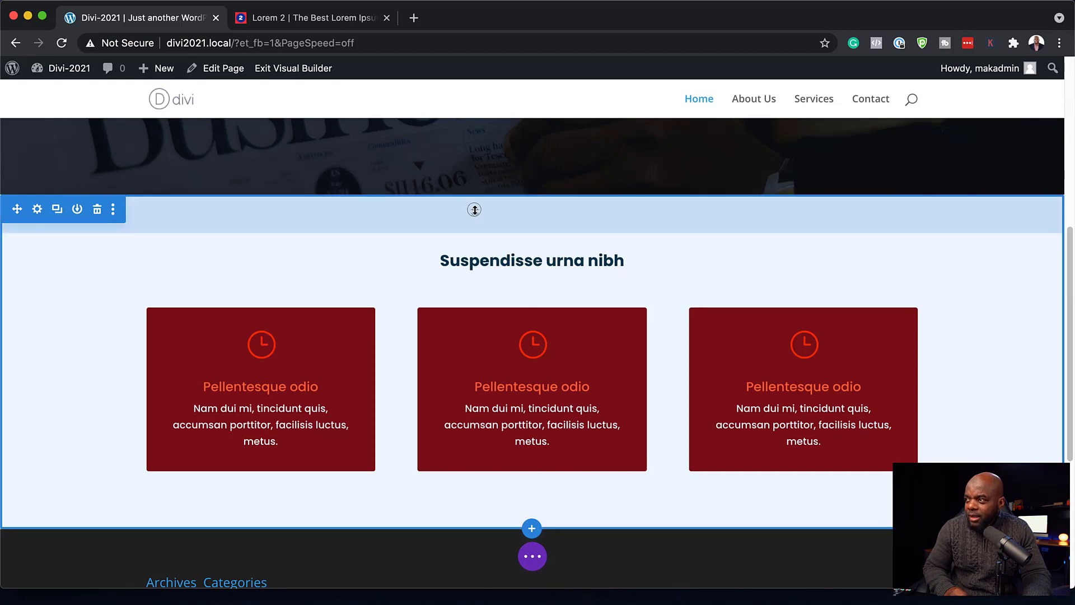
# - Set the light-blue section's linked top and bottom padding to 100px and save
pyautogui.moveTo(474, 209); pyautogui.dragTo(473, 241)
pyautogui.scroll(2, 532, 241)
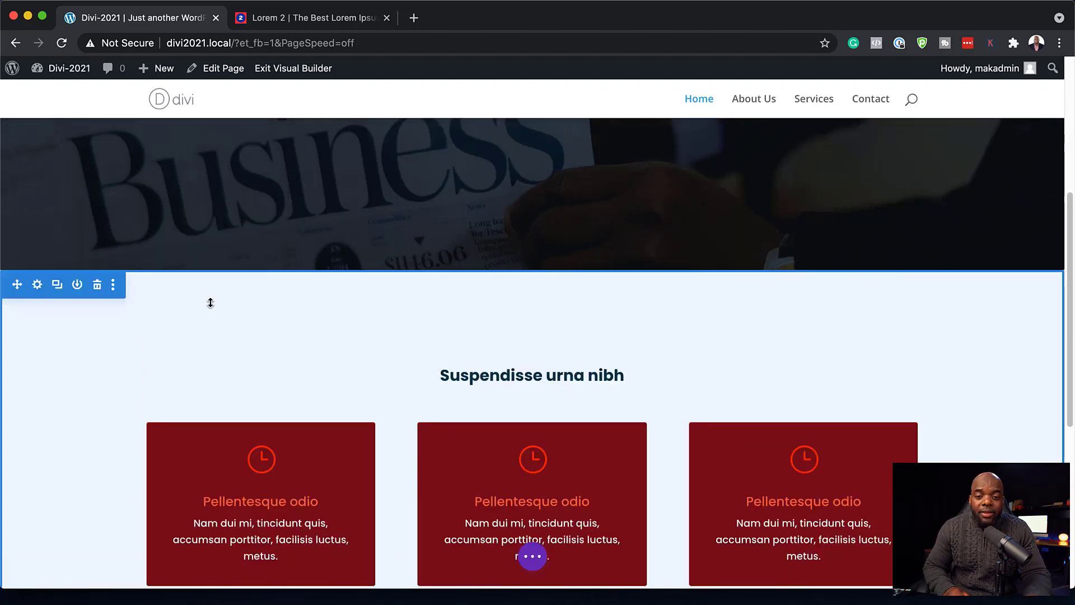
pyautogui.click(36, 285)
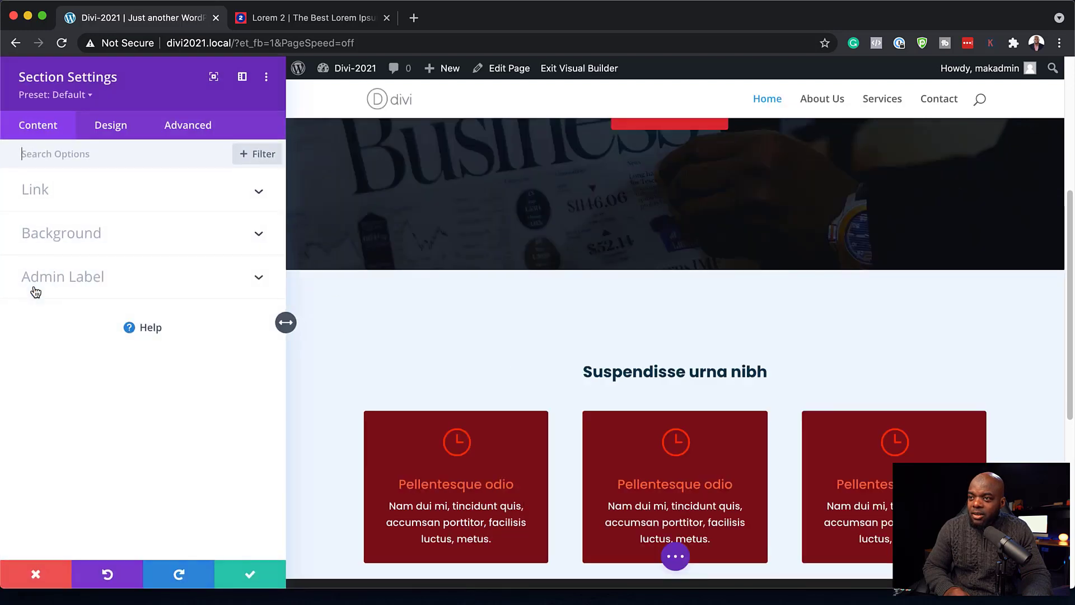
pyautogui.click(121, 130)
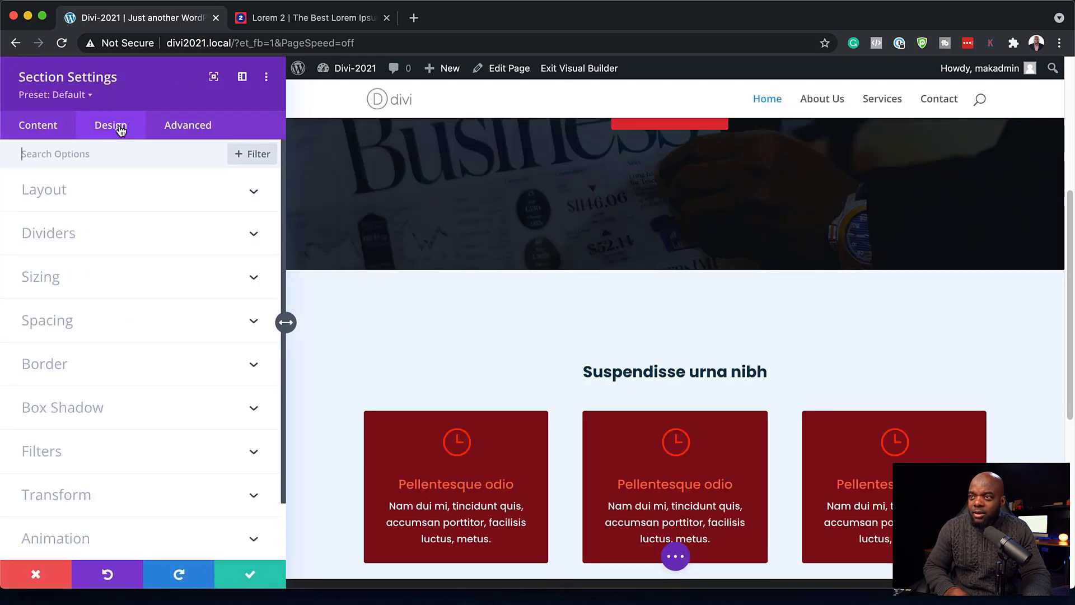
pyautogui.click(83, 324)
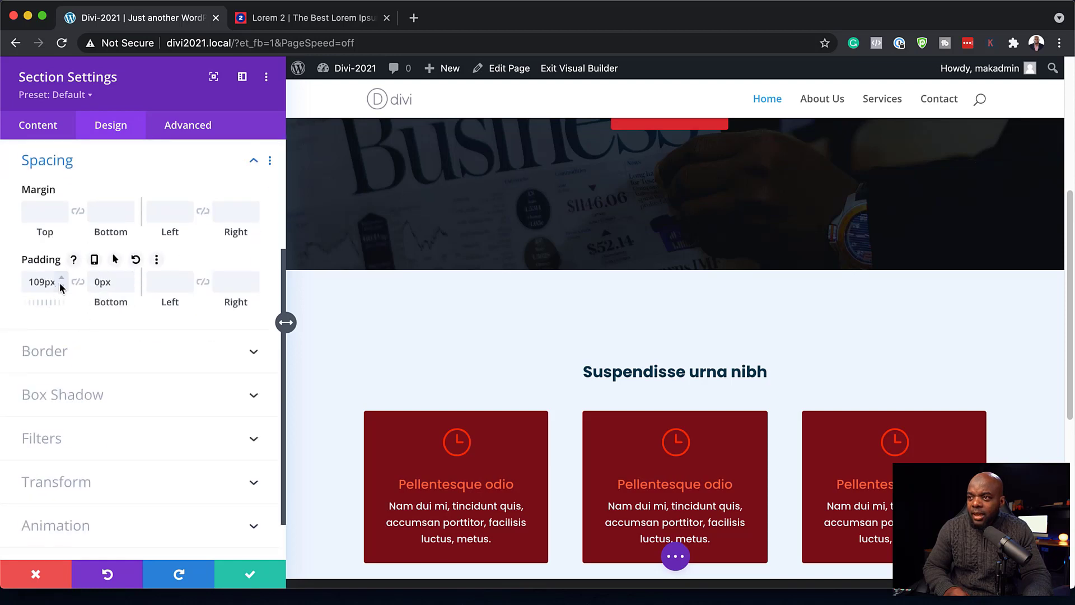
pyautogui.click(77, 283)
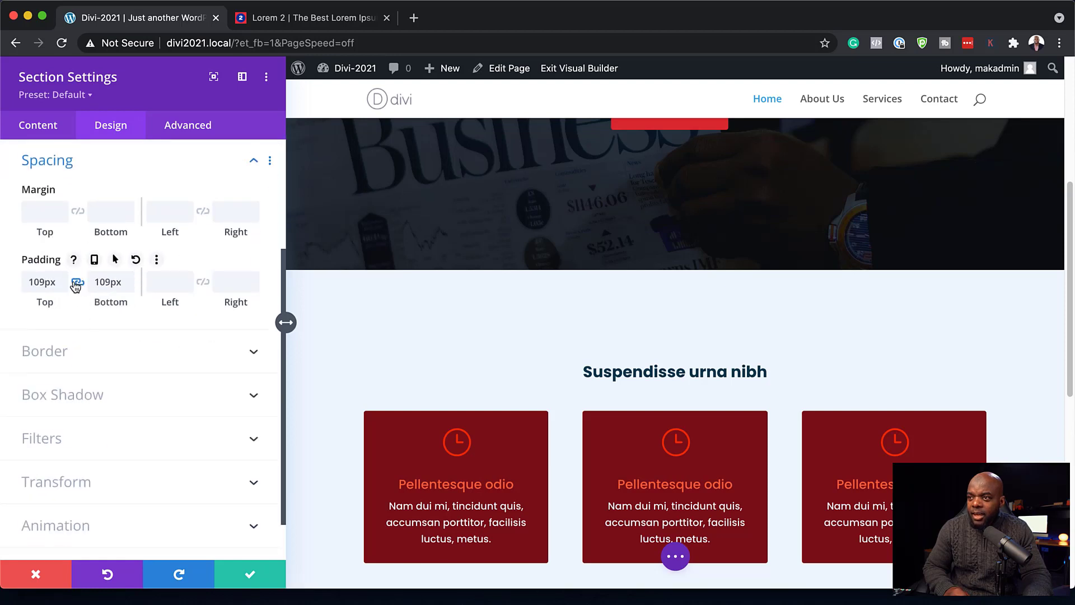
pyautogui.doubleClick(44, 282)
pyautogui.write('100')
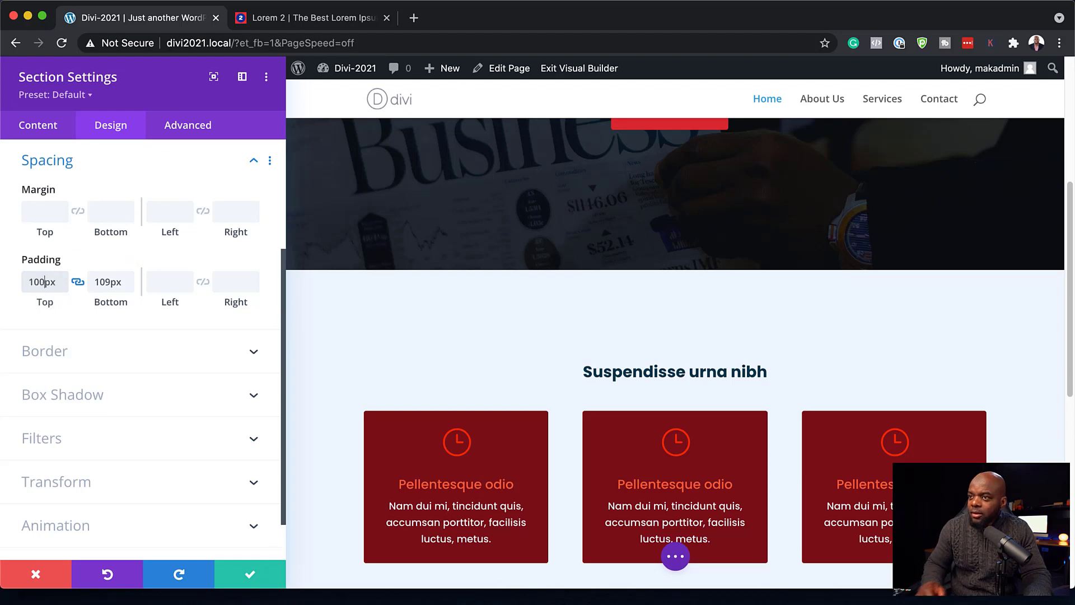
pyautogui.click(250, 582)
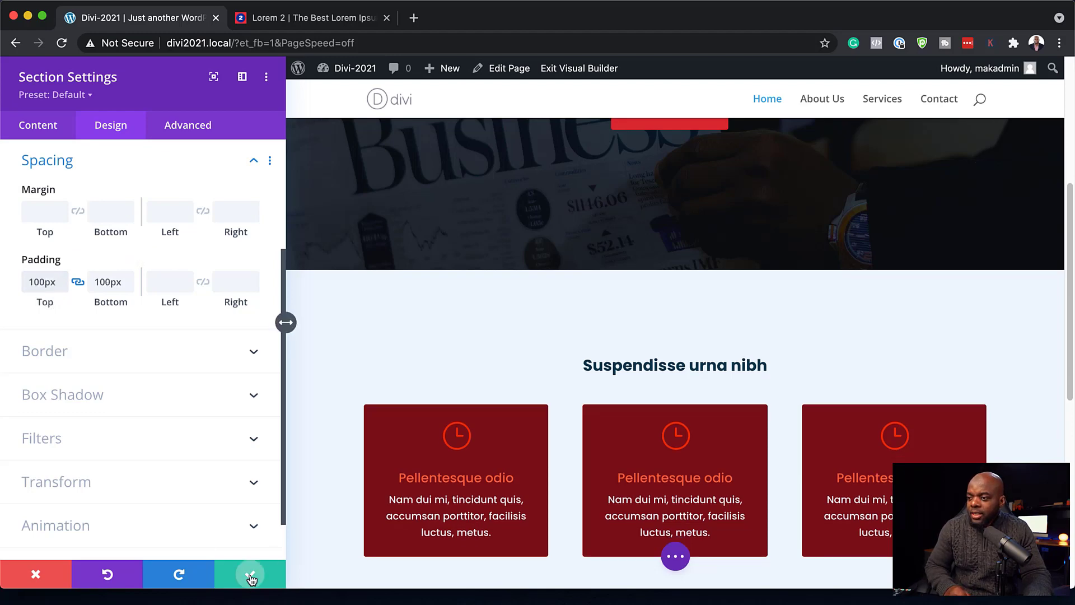
# - Apply the dark navy #0a3a4e swatch to the middle blurb card's background and save
pyautogui.scroll(-2, 885, 353)
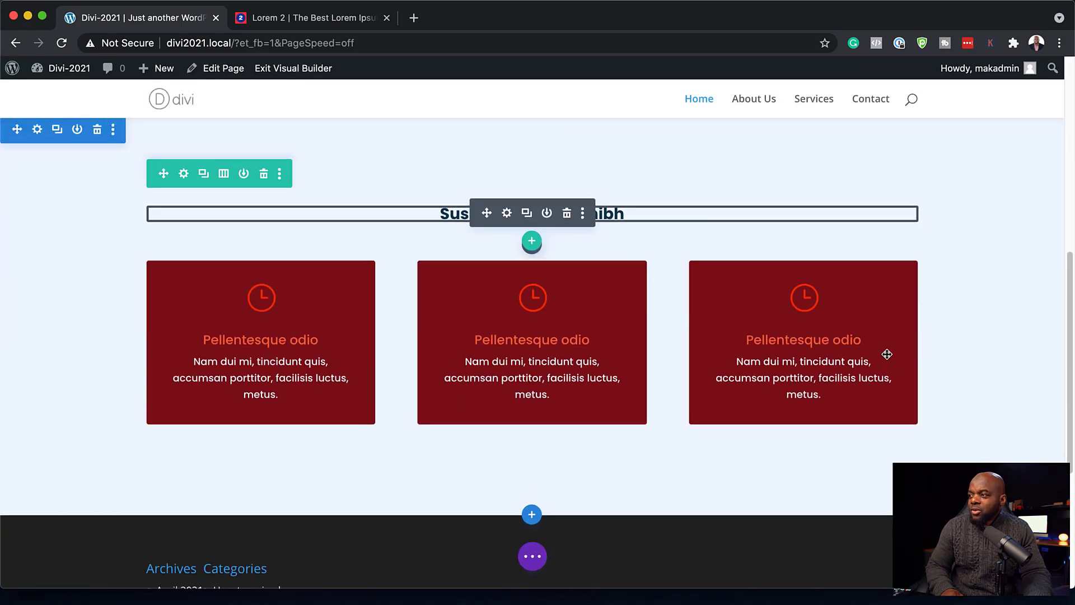
pyautogui.scroll(7, 885, 352)
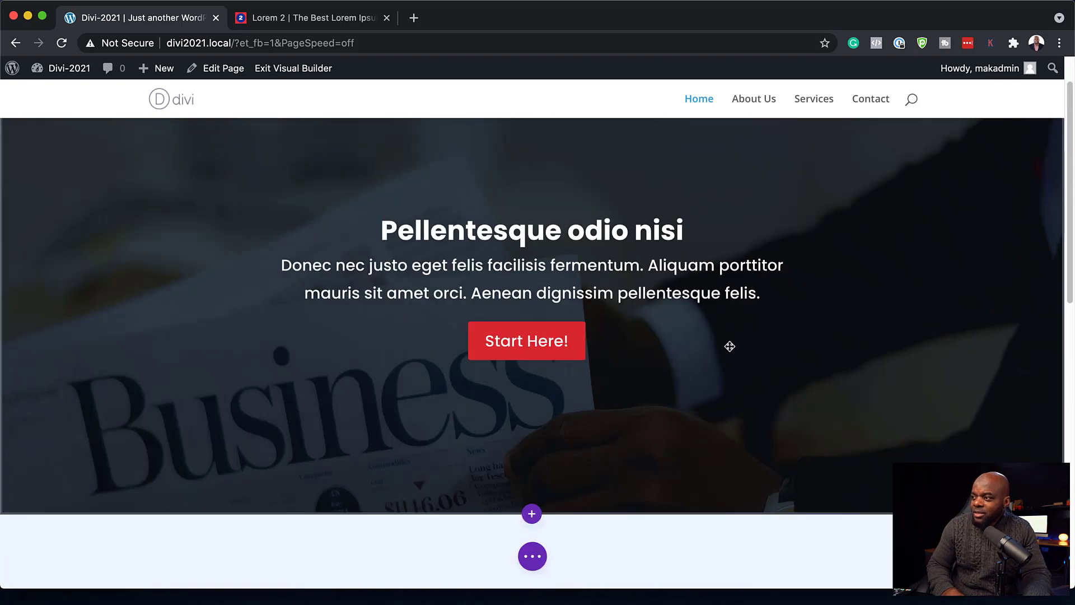
pyautogui.scroll(-6, 885, 434)
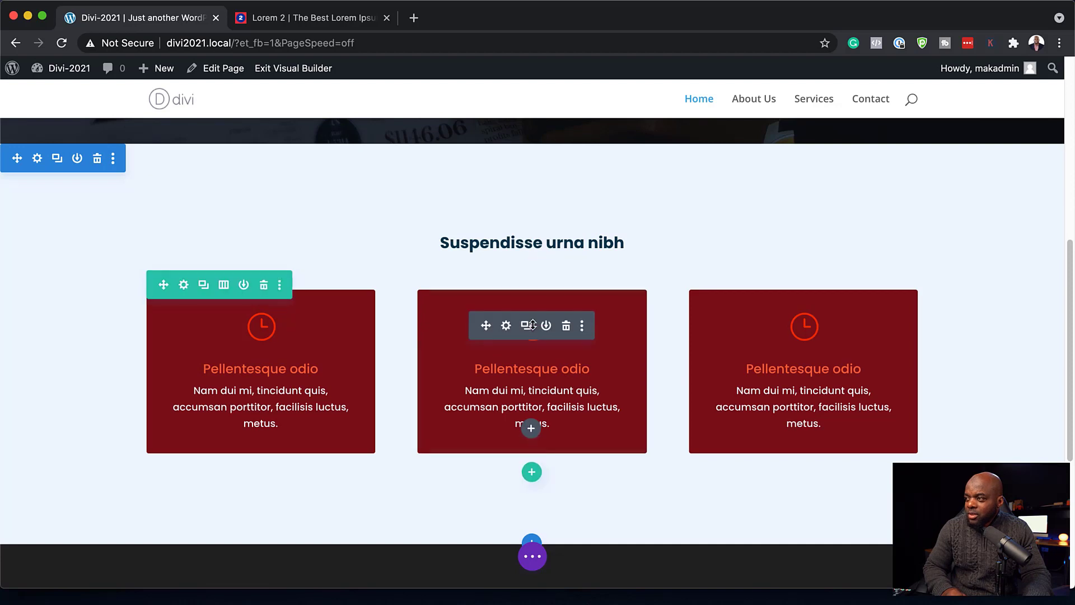
pyautogui.click(505, 326)
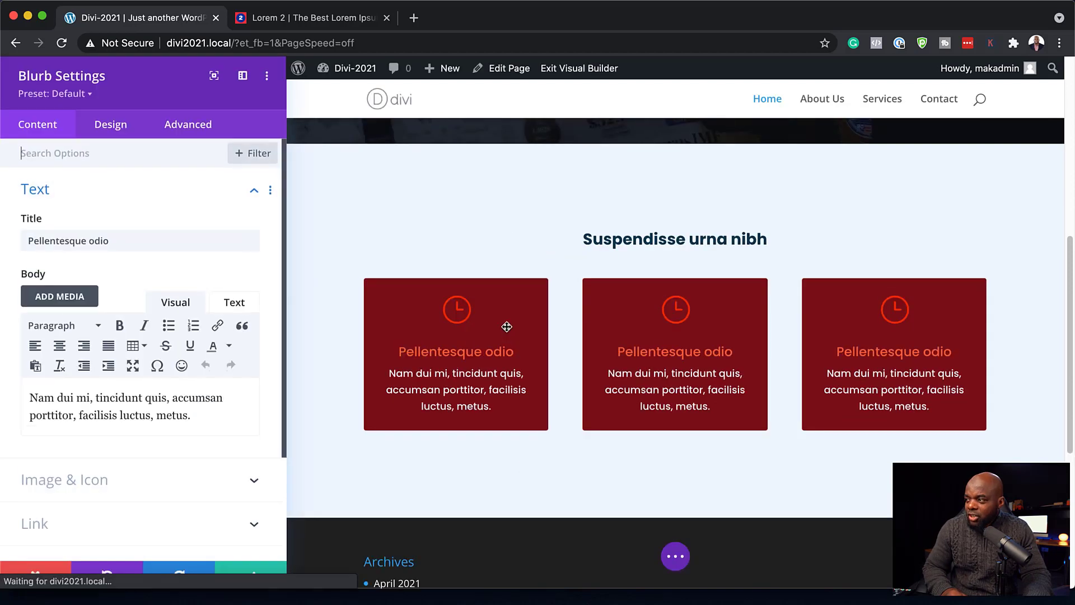
pyautogui.scroll(-4, 144, 491)
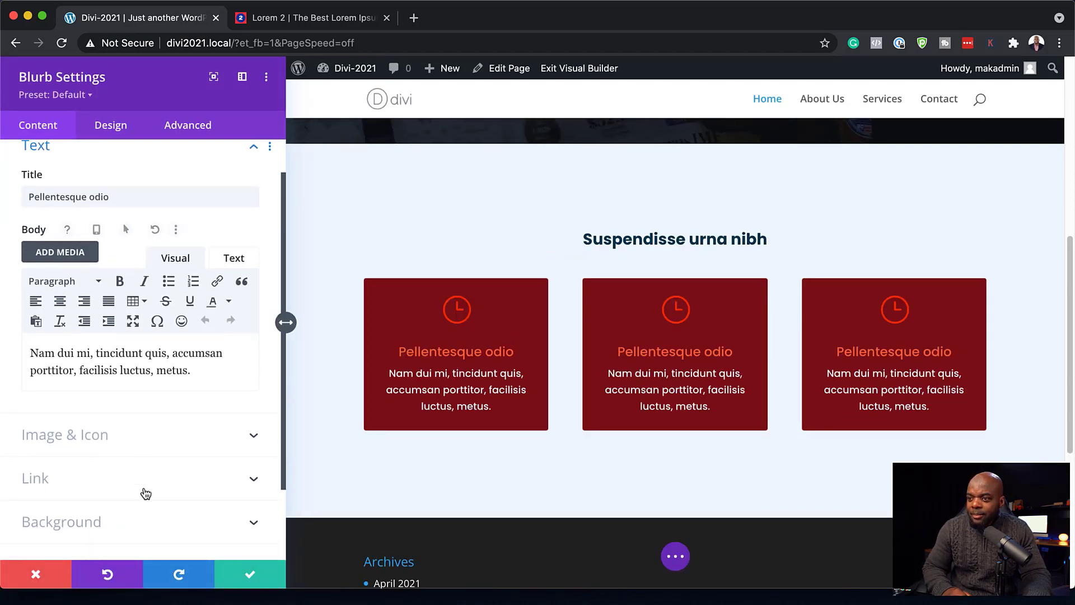
pyautogui.click(136, 469)
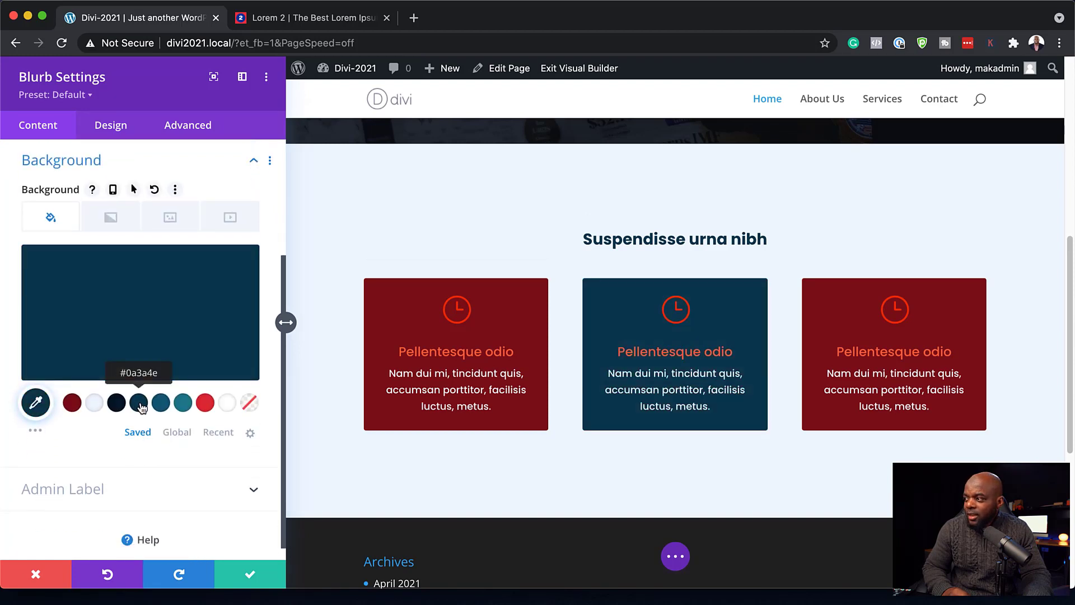
pyautogui.click(250, 574)
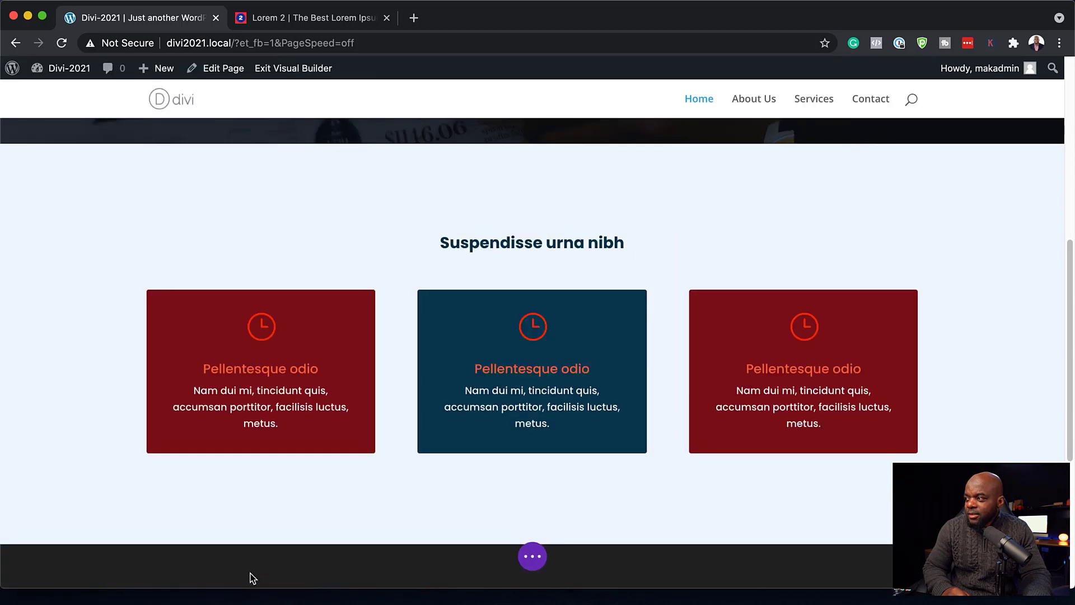
# - Set the third blurb card's background to bright red #de2b34
pyautogui.click(778, 326)
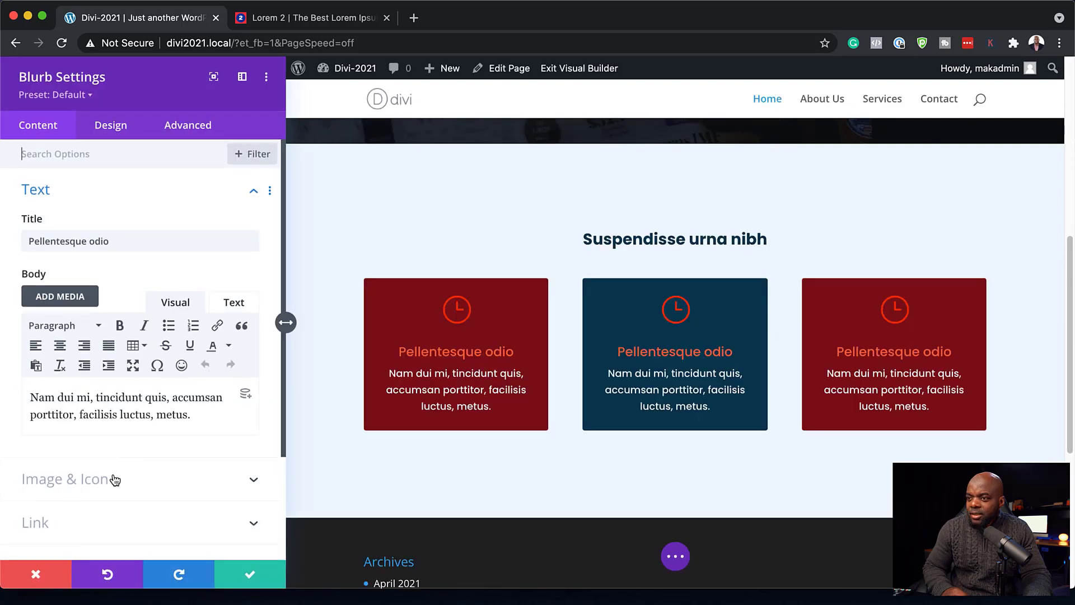
pyautogui.scroll(-4, 113, 480)
pyautogui.click(113, 430)
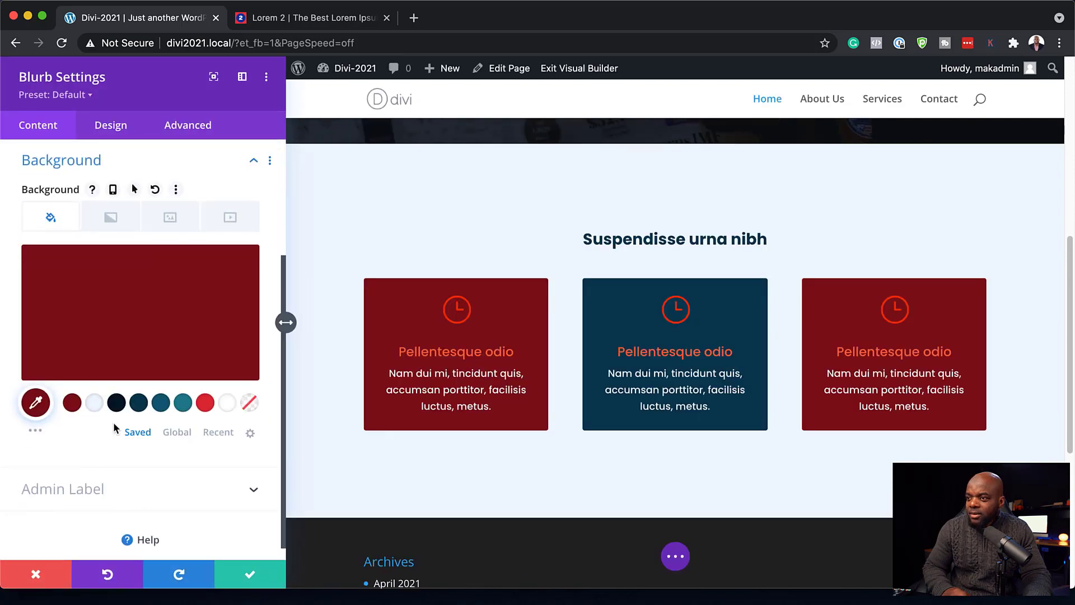
pyautogui.click(183, 402)
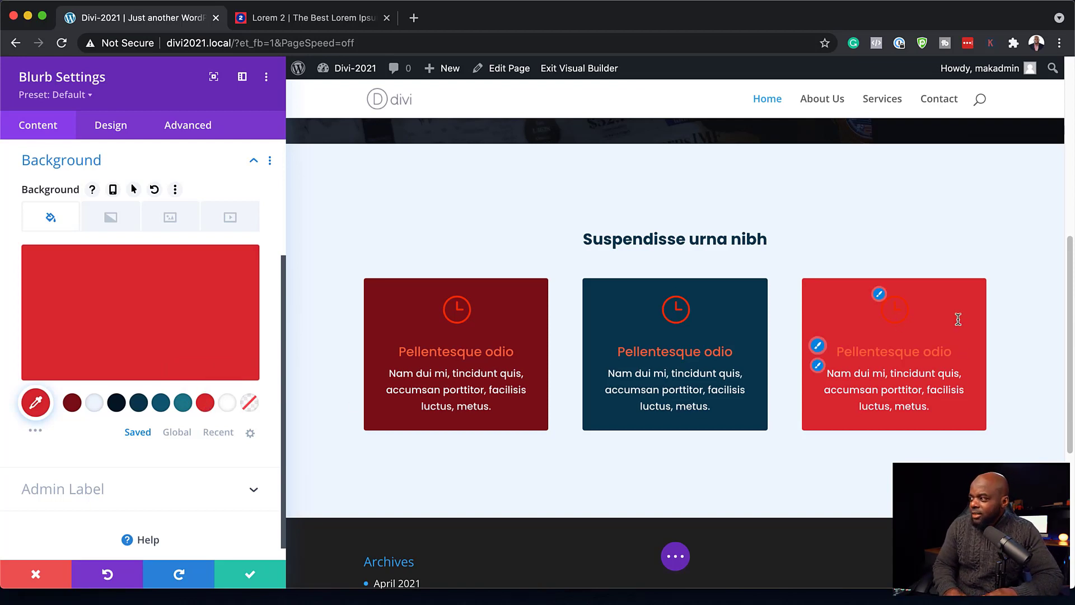
# - Make the third blurb's title text white
pyautogui.click(818, 345)
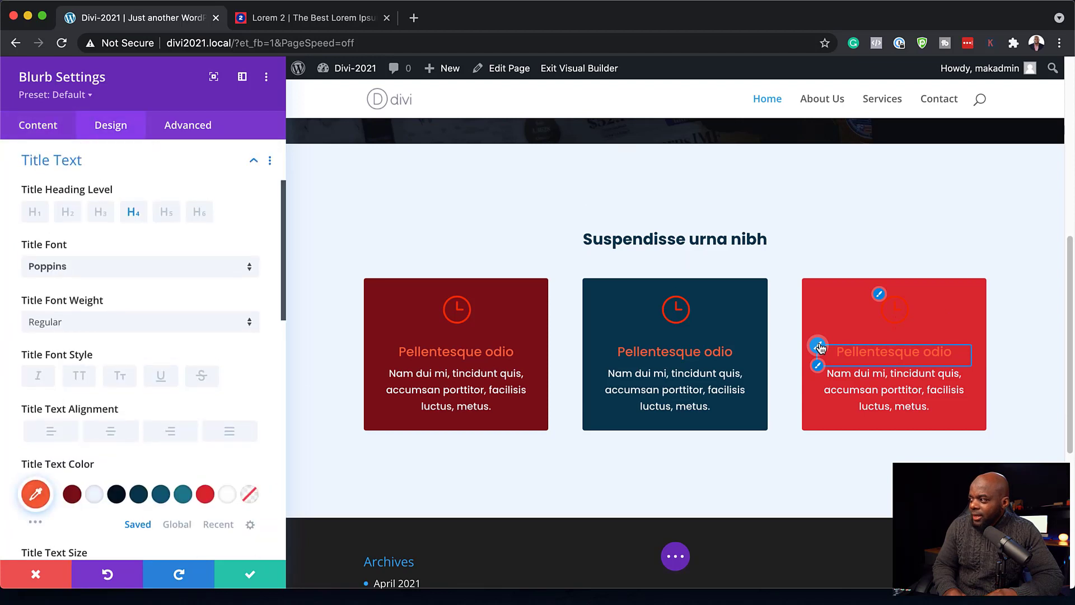
pyautogui.click(137, 493)
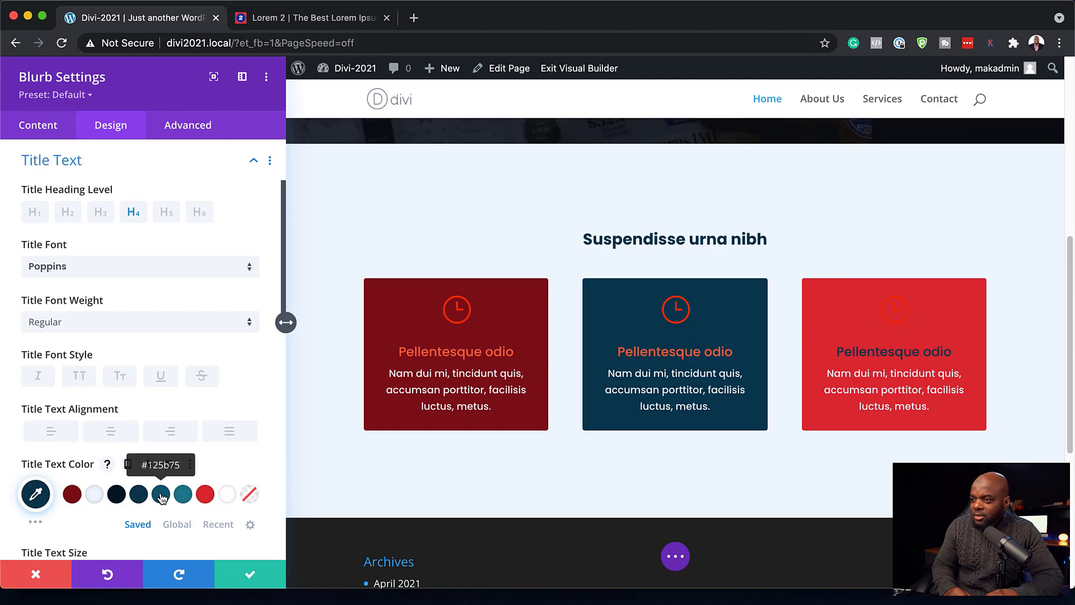
pyautogui.click(161, 495)
pyautogui.click(138, 495)
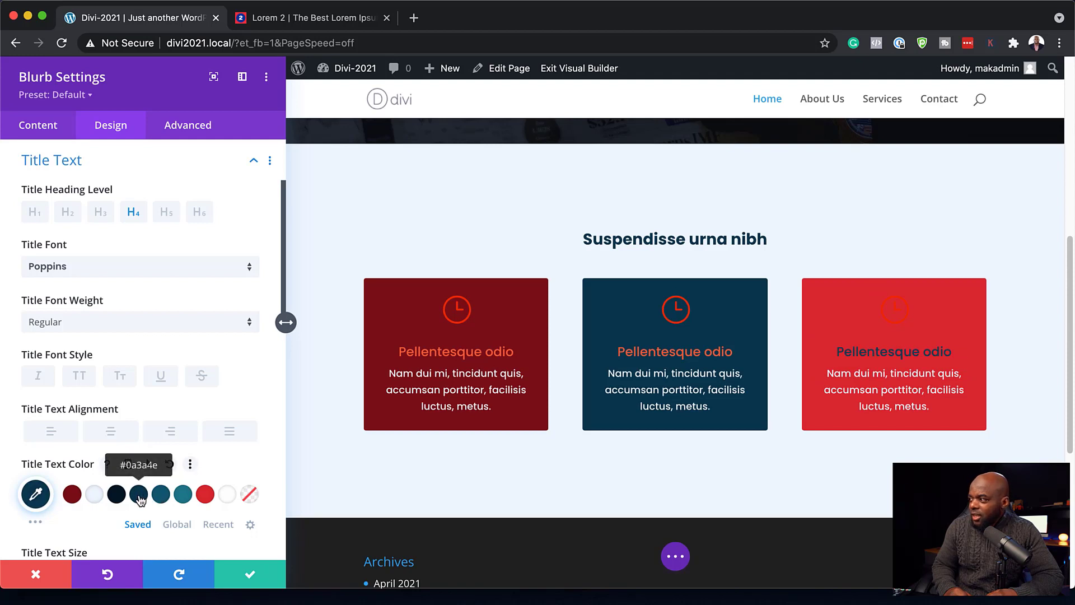
pyautogui.click(227, 494)
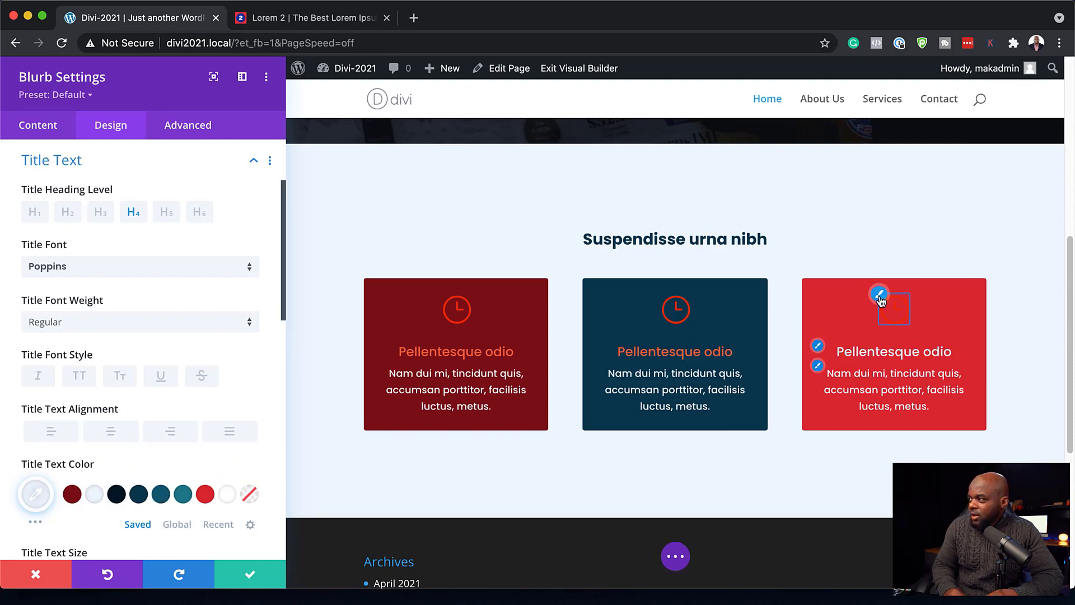
pyautogui.click(879, 294)
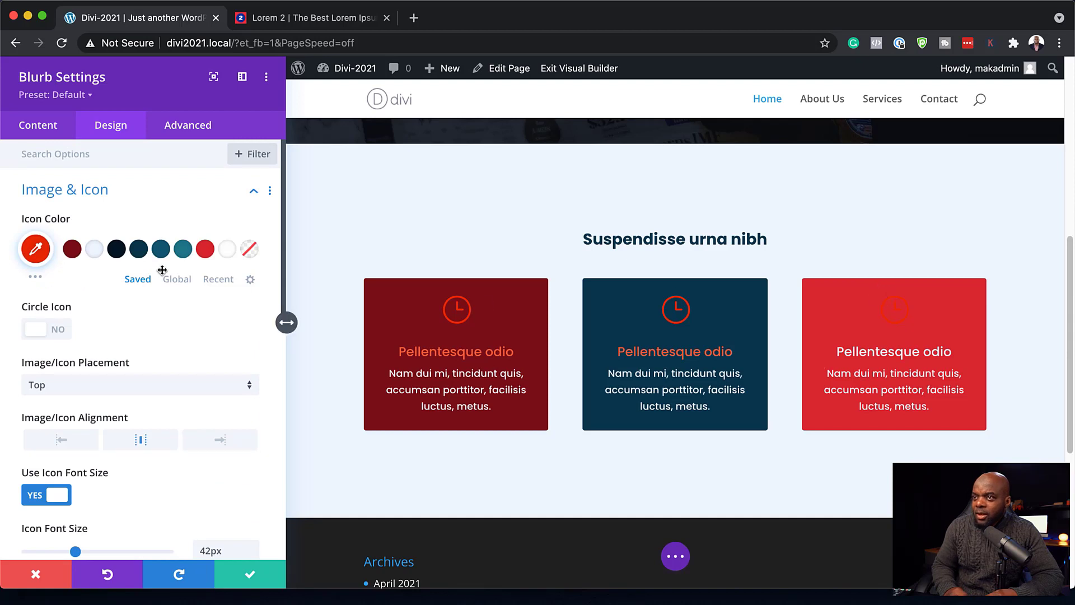
# - Make the red blurb's icon white, replace the clock with a sliders icon, and save
pyautogui.click(95, 249)
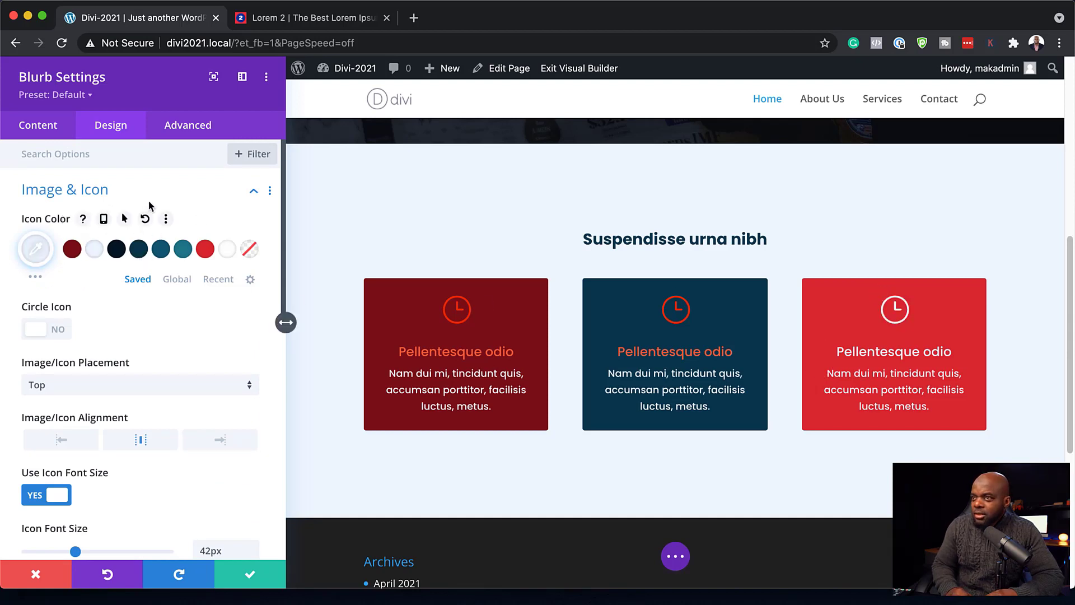
pyautogui.click(48, 122)
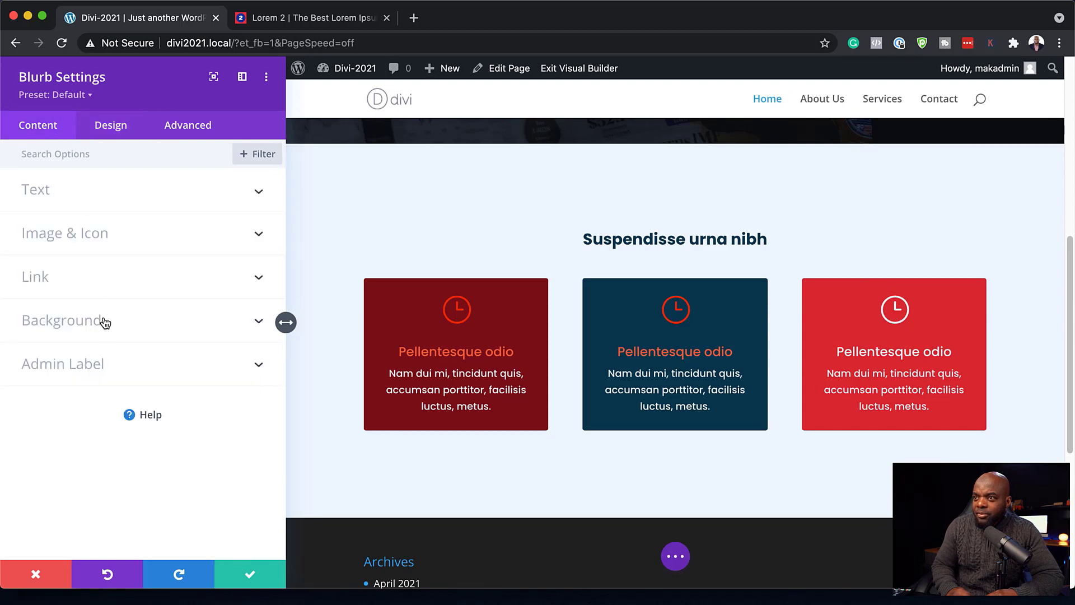
pyautogui.click(91, 239)
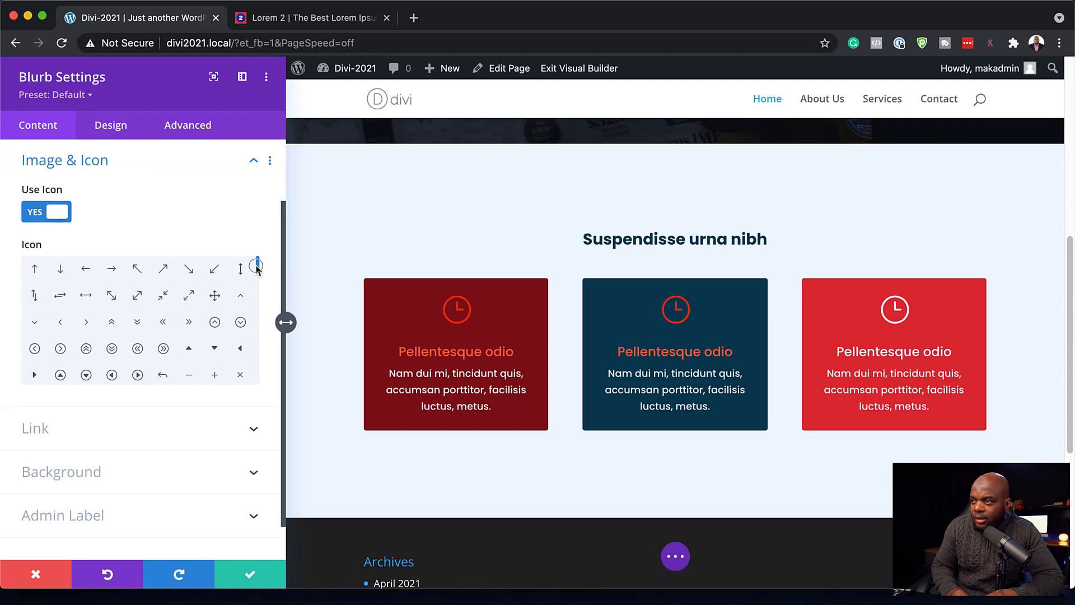
pyautogui.moveTo(257, 265); pyautogui.dragTo(257, 282)
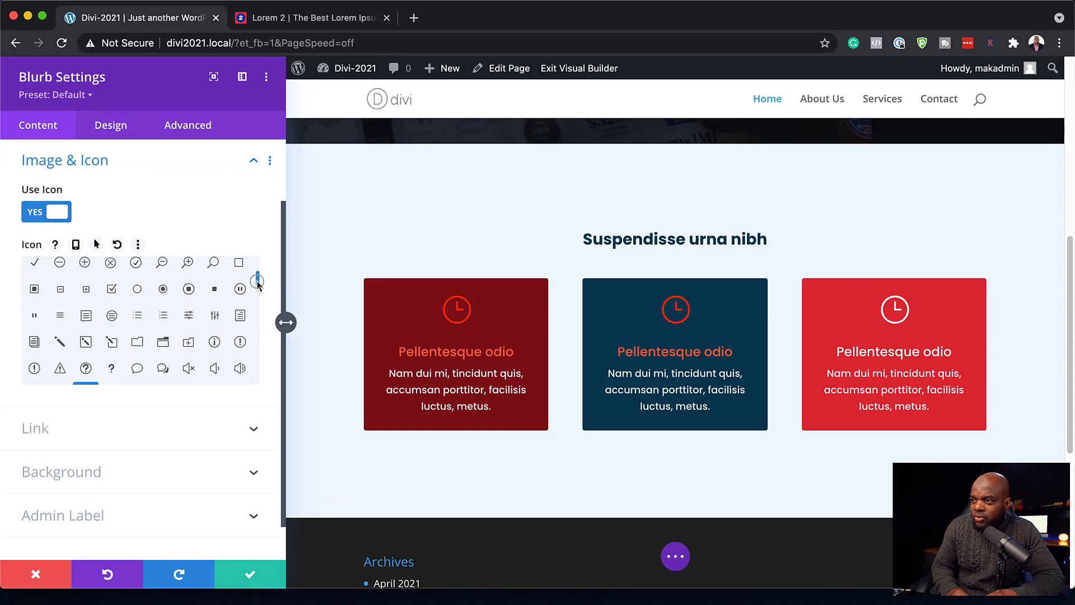
pyautogui.click(213, 317)
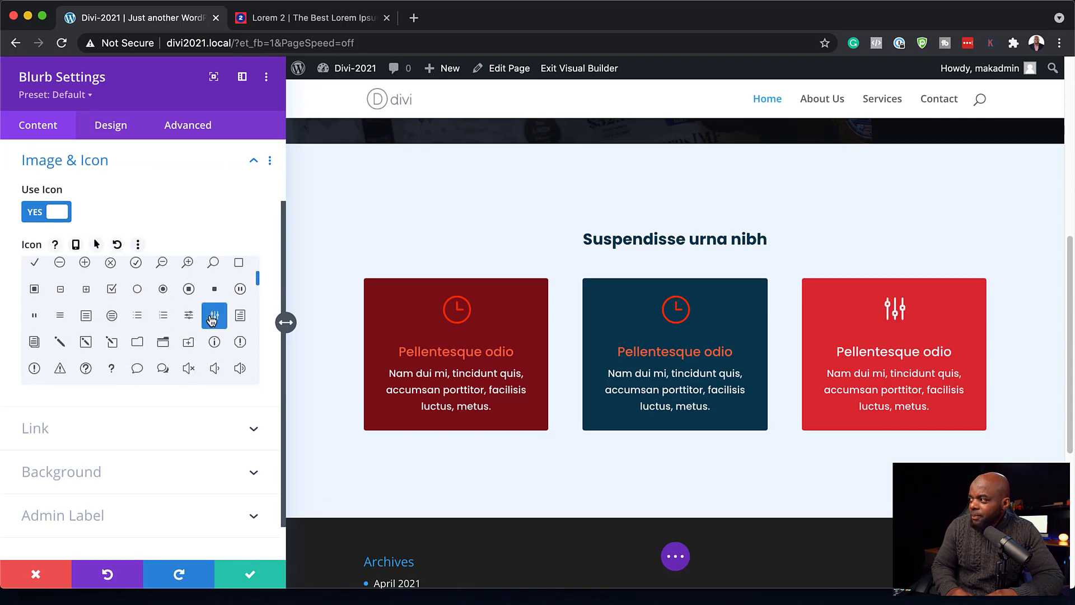
pyautogui.click(250, 575)
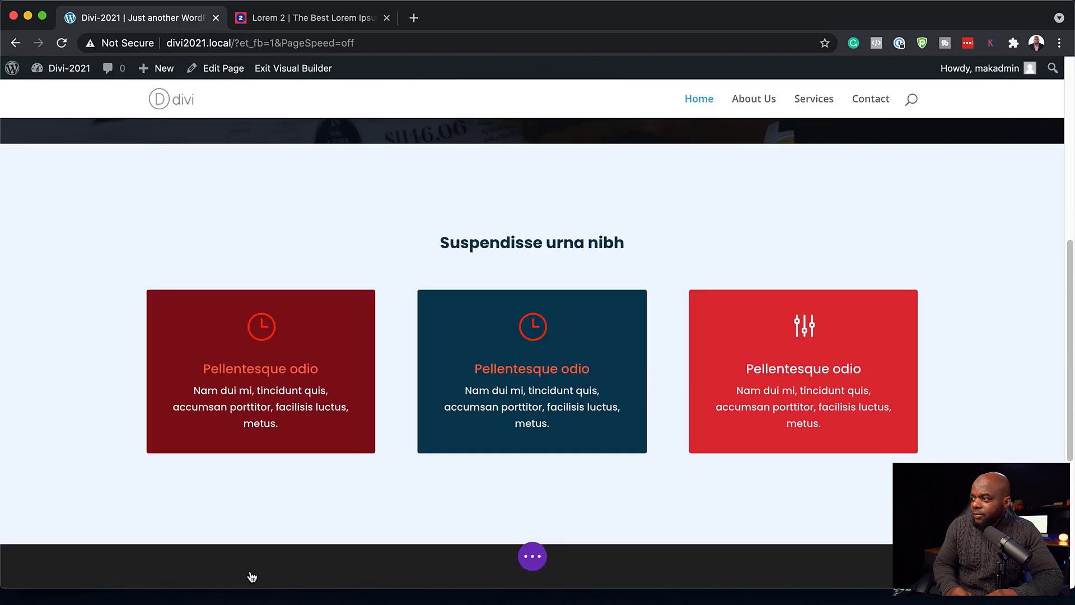
# - Change the navy middle blurb's icon to cloud upload
pyautogui.moveTo(554, 317)
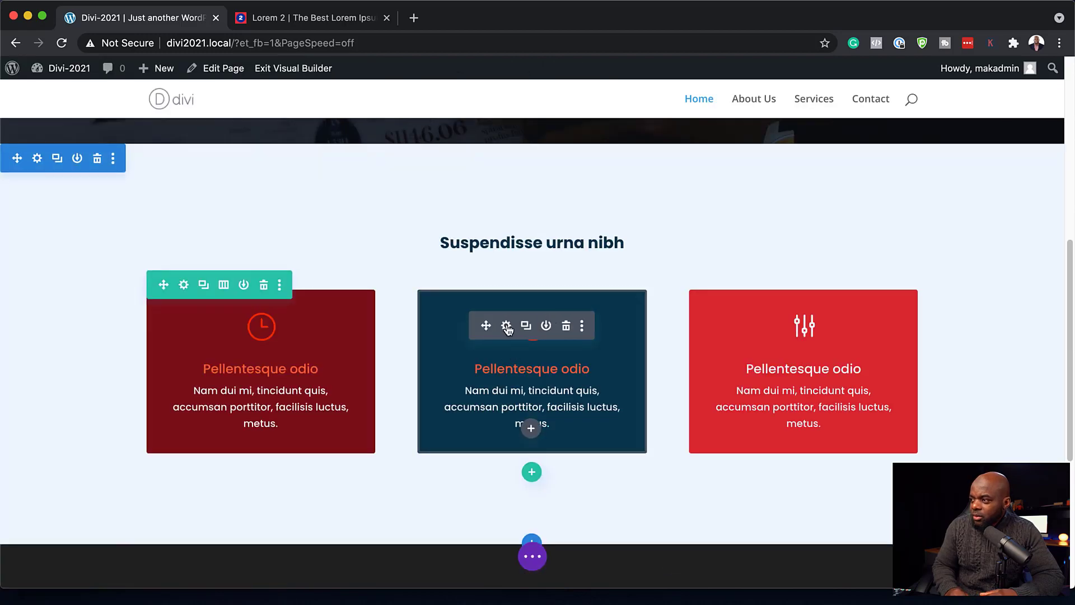
pyautogui.click(507, 326)
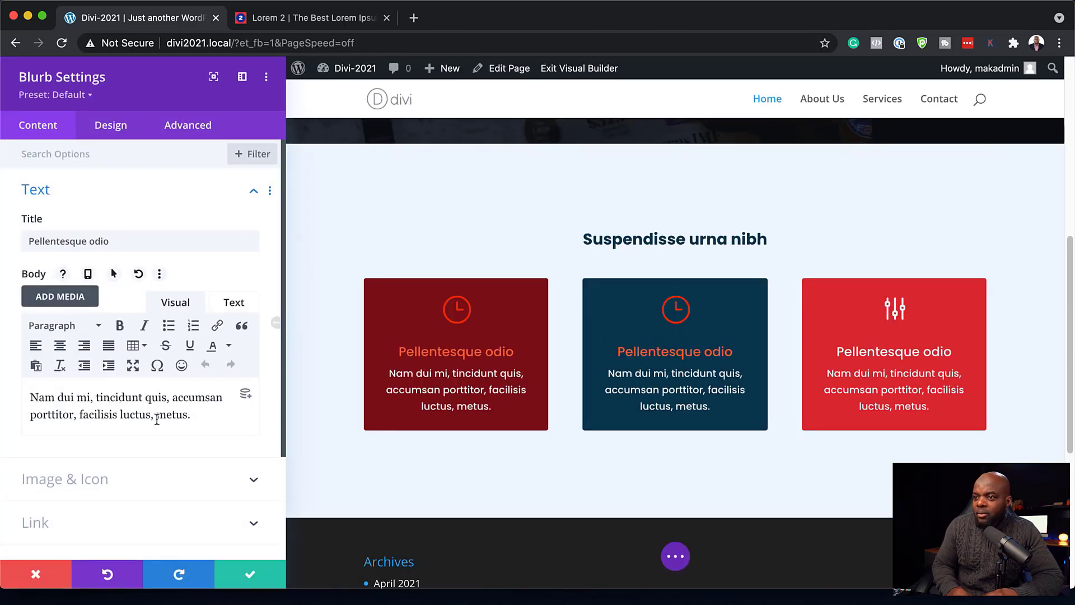
pyautogui.scroll(-1, 158, 421)
pyautogui.click(102, 443)
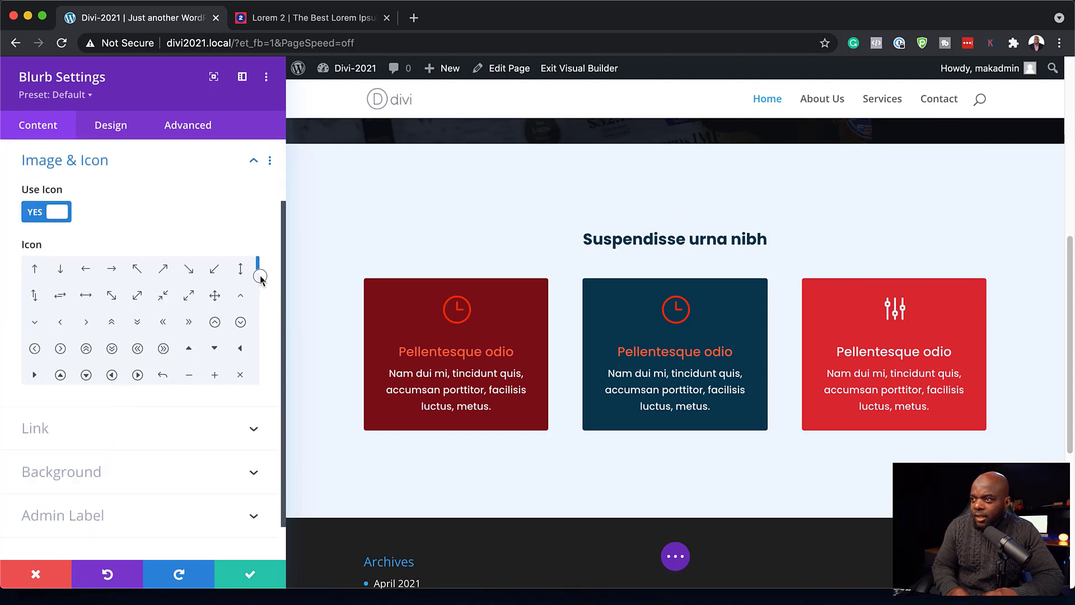
pyautogui.moveTo(259, 273); pyautogui.dragTo(258, 297)
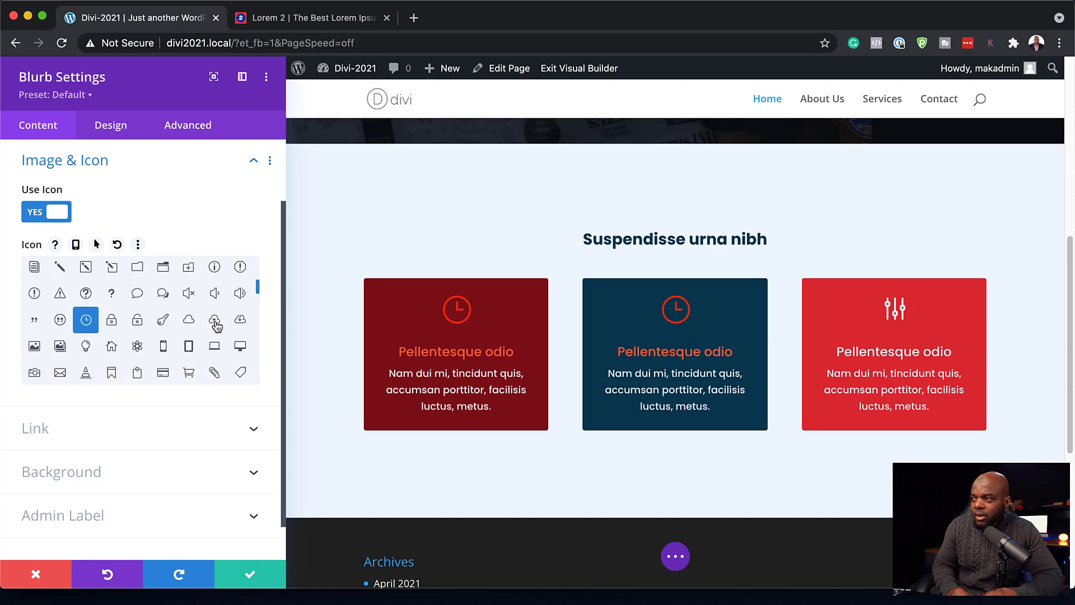
pyautogui.click(216, 325)
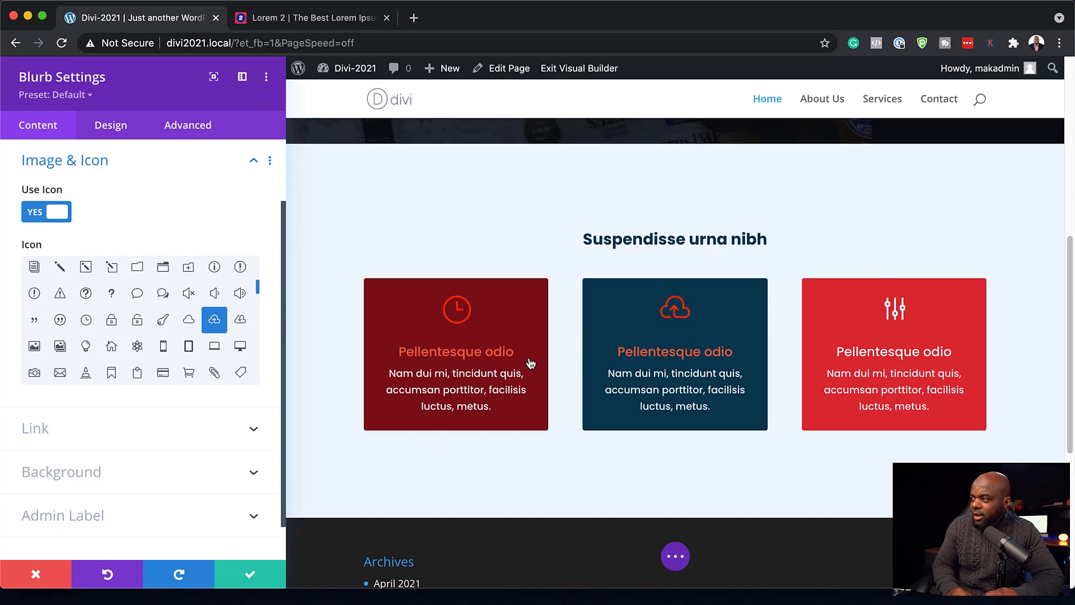
# - Give the middle blurb a light-coloured Semi Bold title and save
pyautogui.click(659, 294)
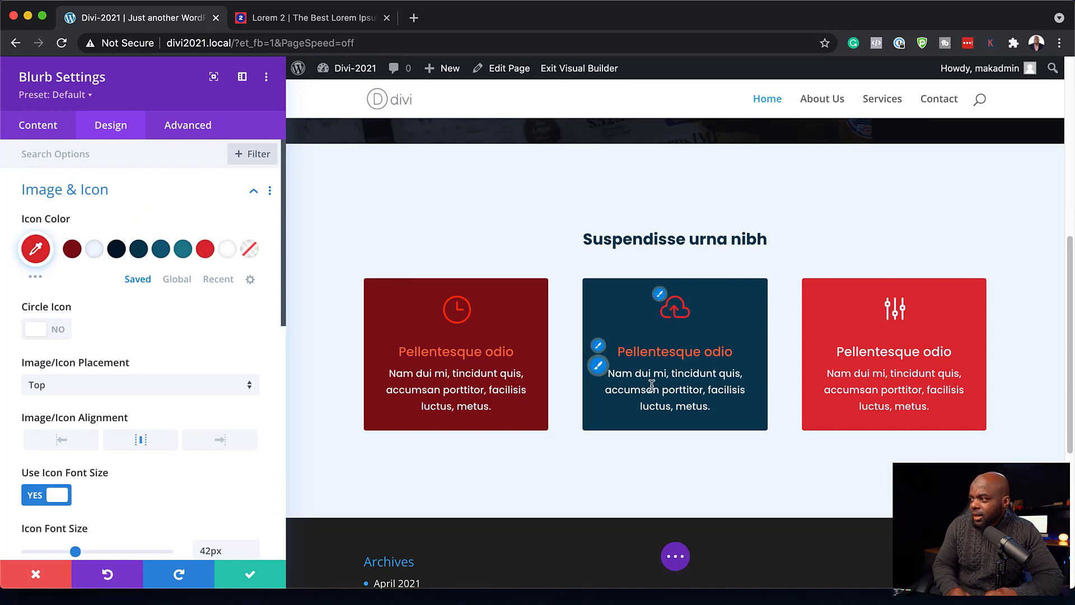
pyautogui.click(599, 346)
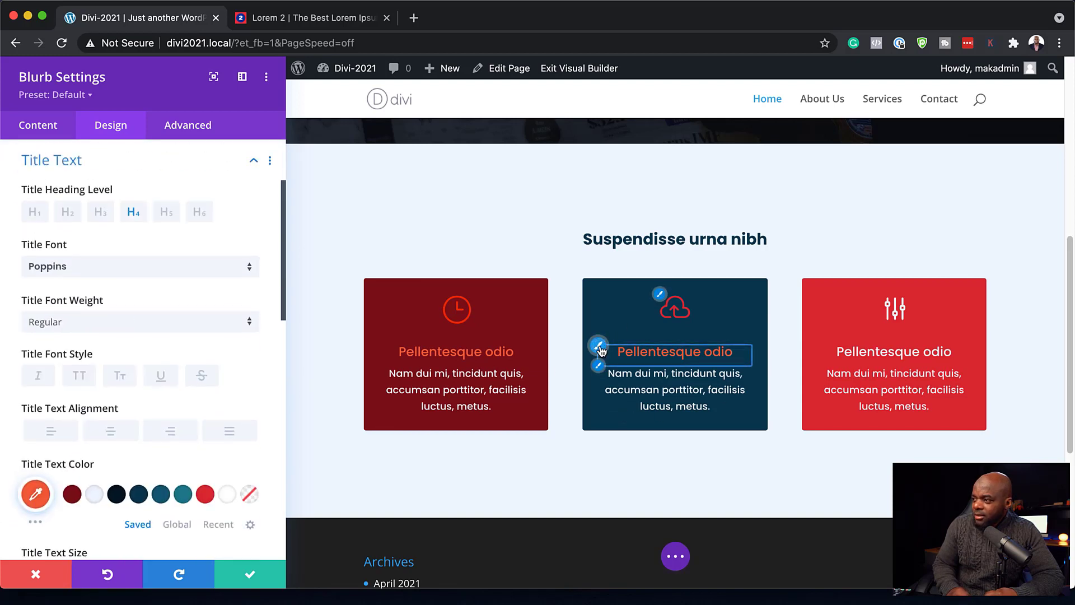
pyautogui.click(95, 496)
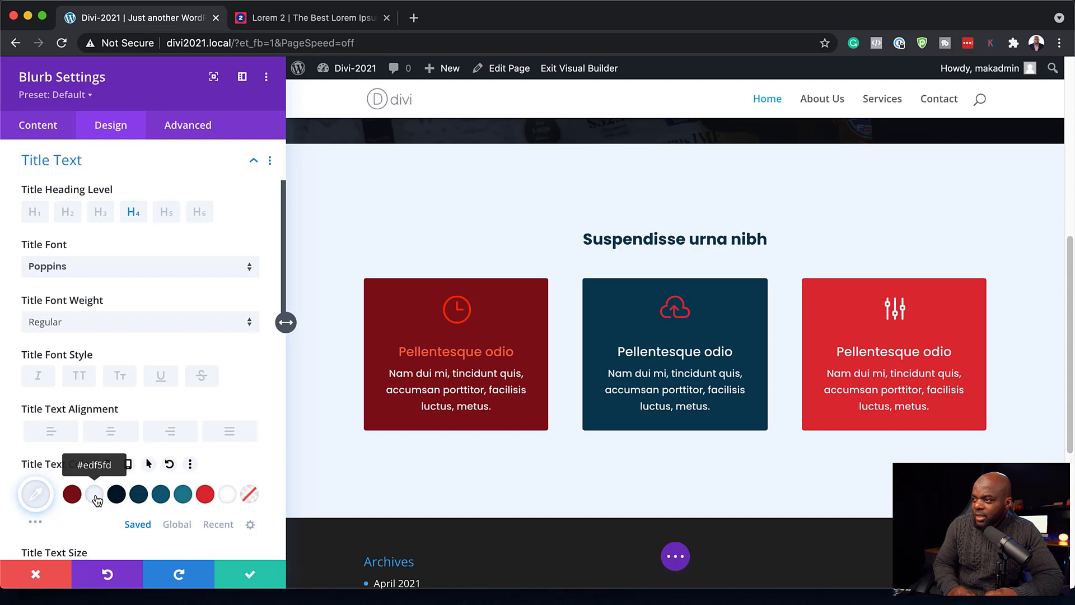
pyautogui.click(137, 323)
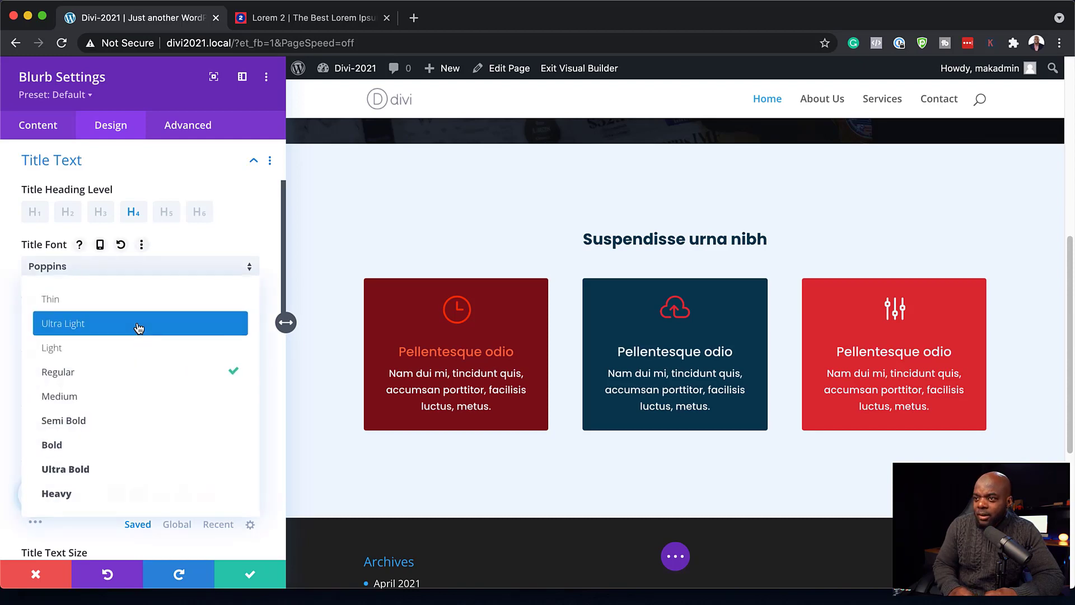
pyautogui.click(144, 421)
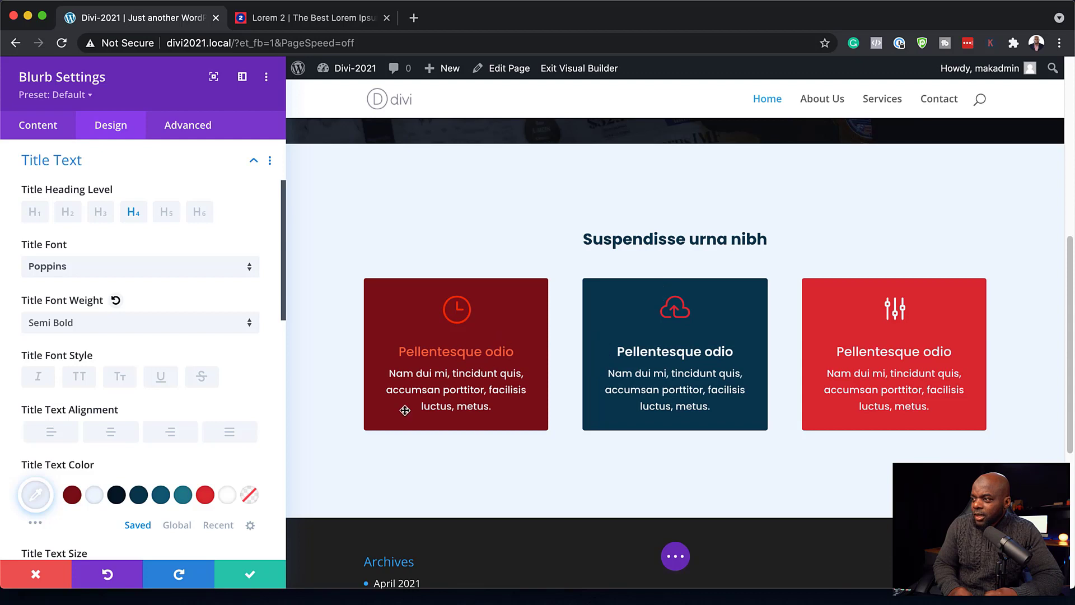
pyautogui.click(250, 577)
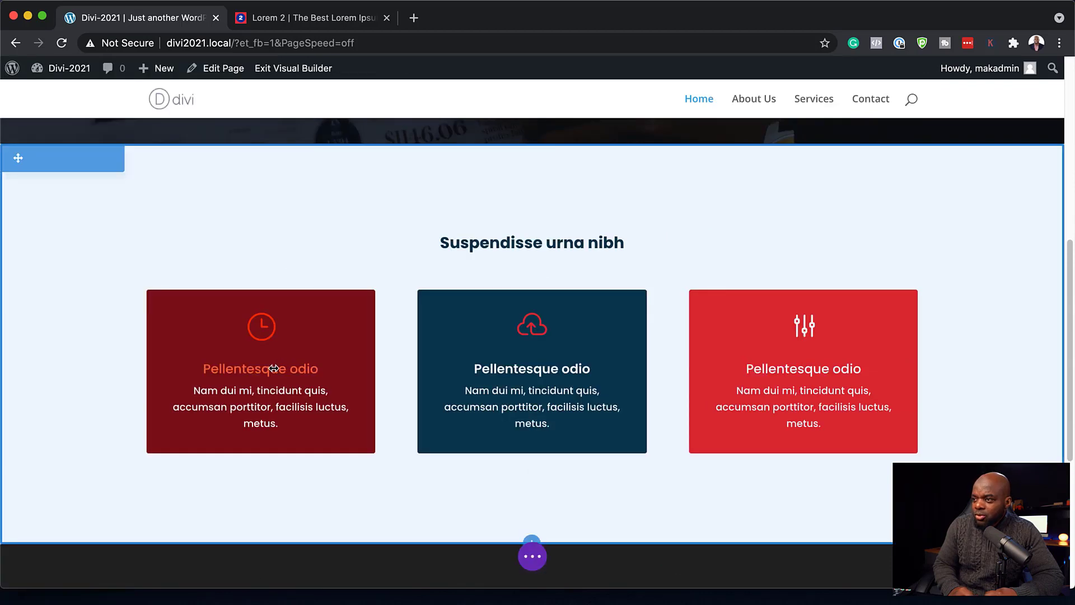
# - Make the dark-red first blurb's title Semi Bold and save
pyautogui.click(235, 325)
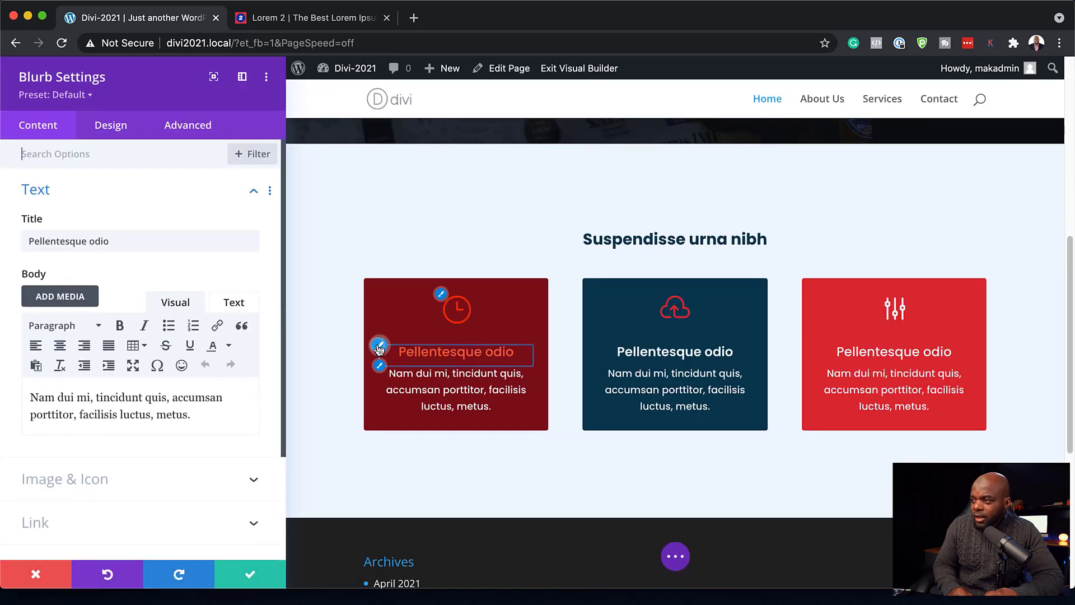
pyautogui.click(378, 345)
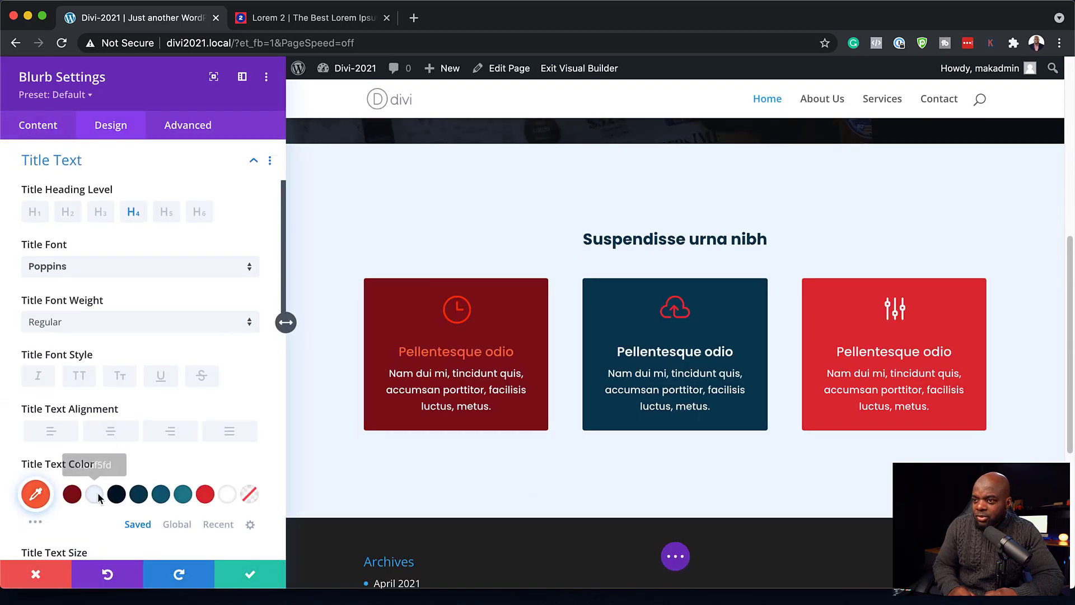
pyautogui.click(83, 323)
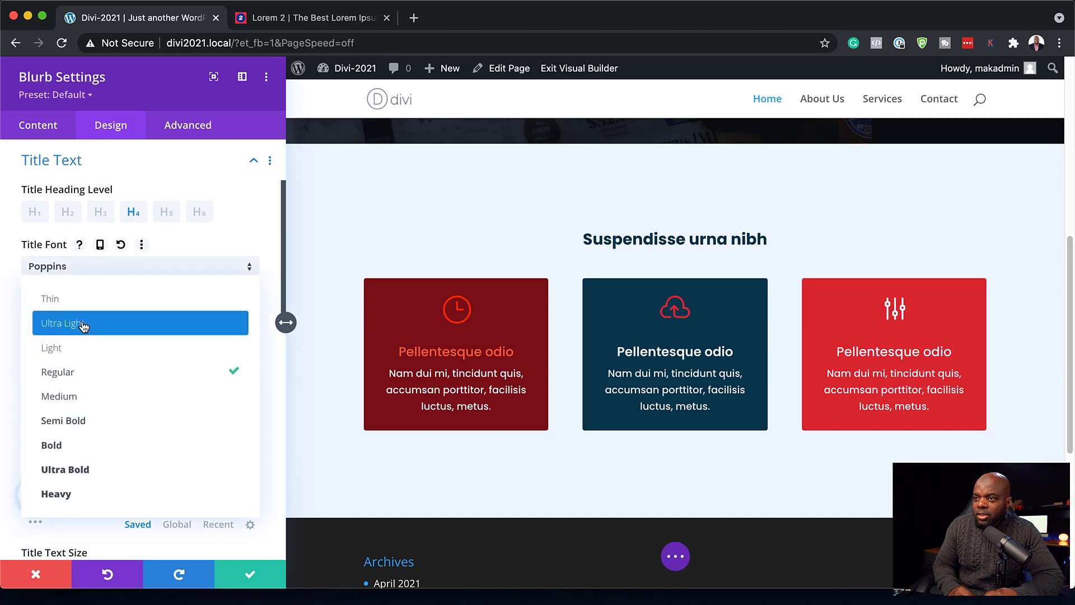
pyautogui.click(107, 419)
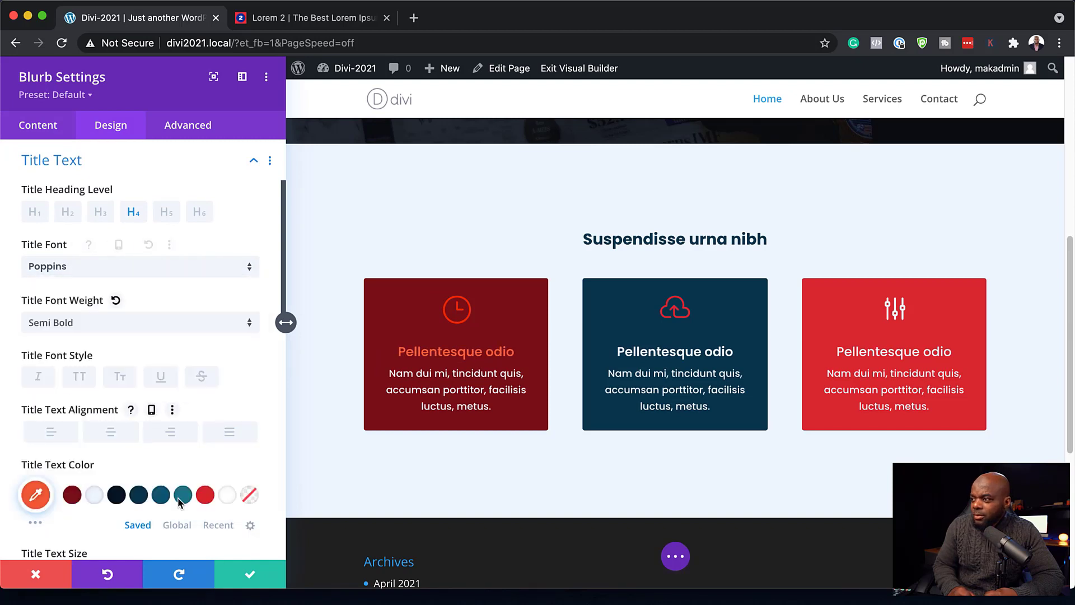
pyautogui.click(256, 577)
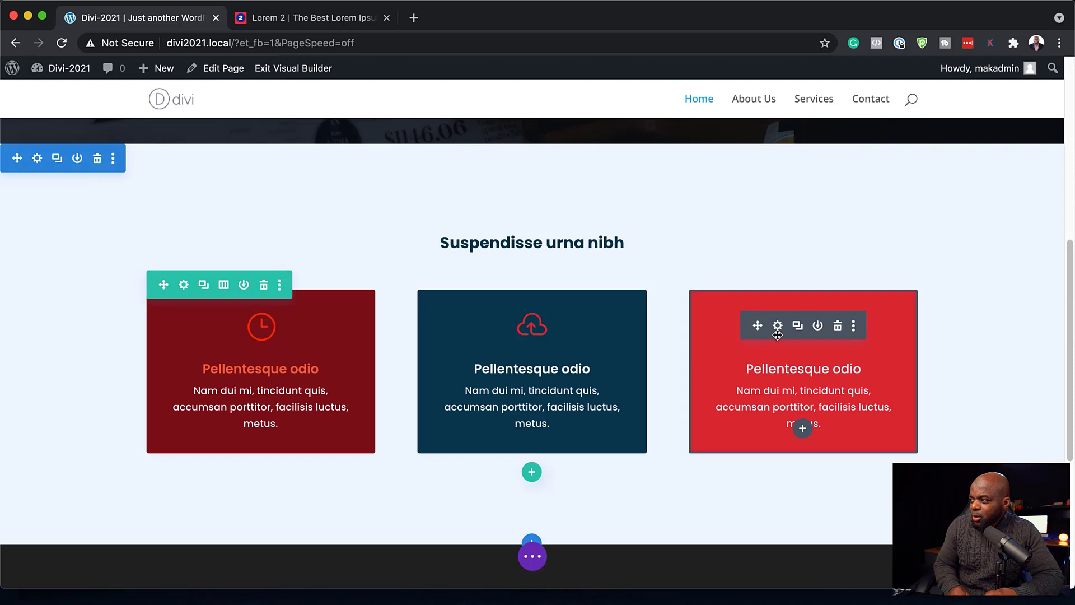
# - Make the red third blurb's title Semi Bold and save
pyautogui.click(777, 325)
pyautogui.click(185, 320)
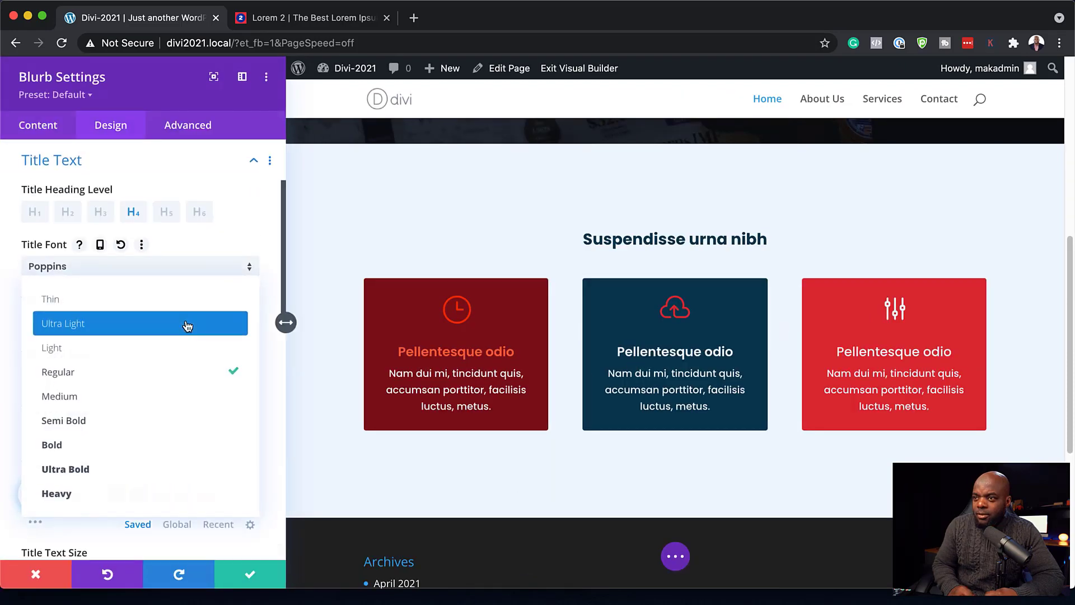
pyautogui.click(166, 430)
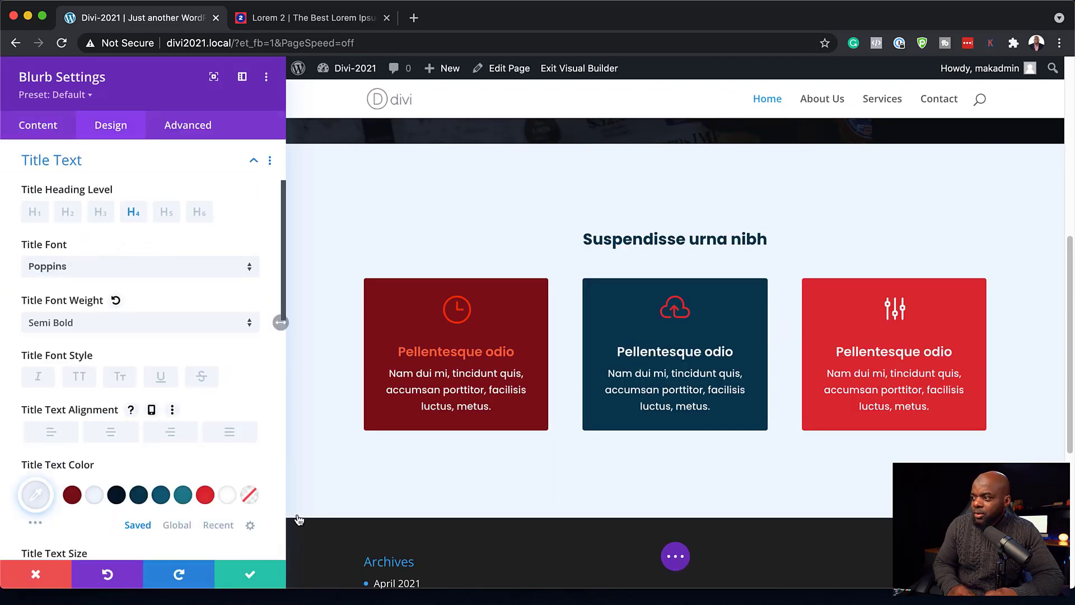
pyautogui.click(248, 575)
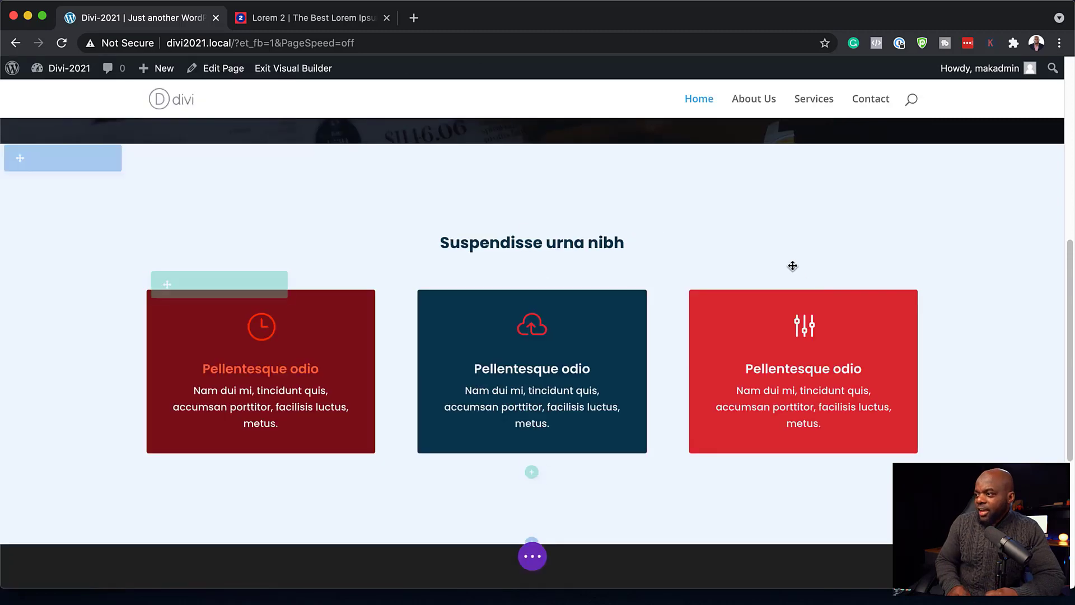
pyautogui.scroll(10, 922, 392)
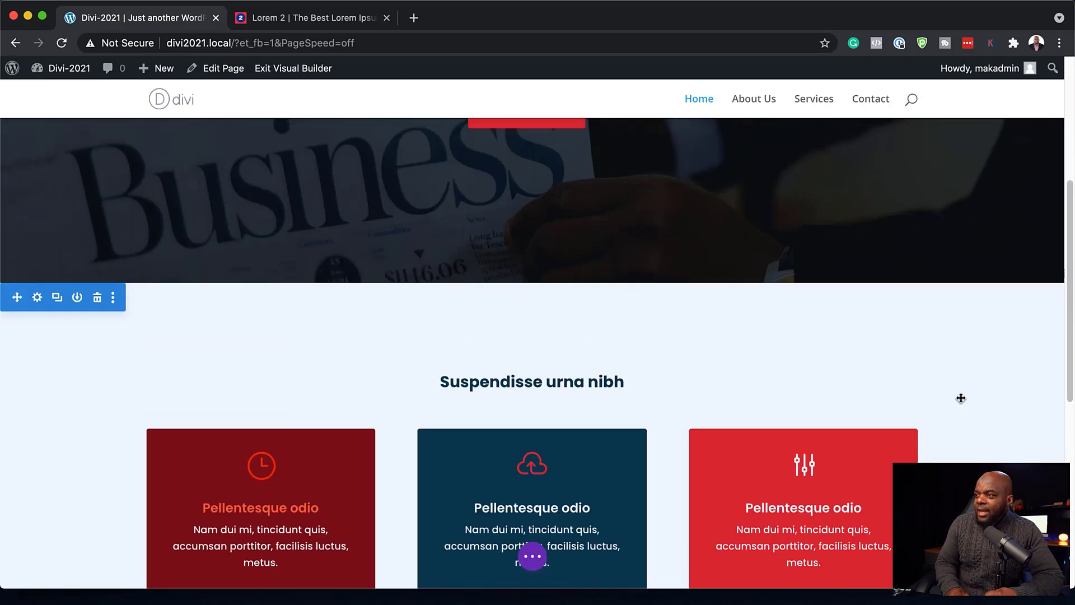
pyautogui.scroll(-10, 960, 398)
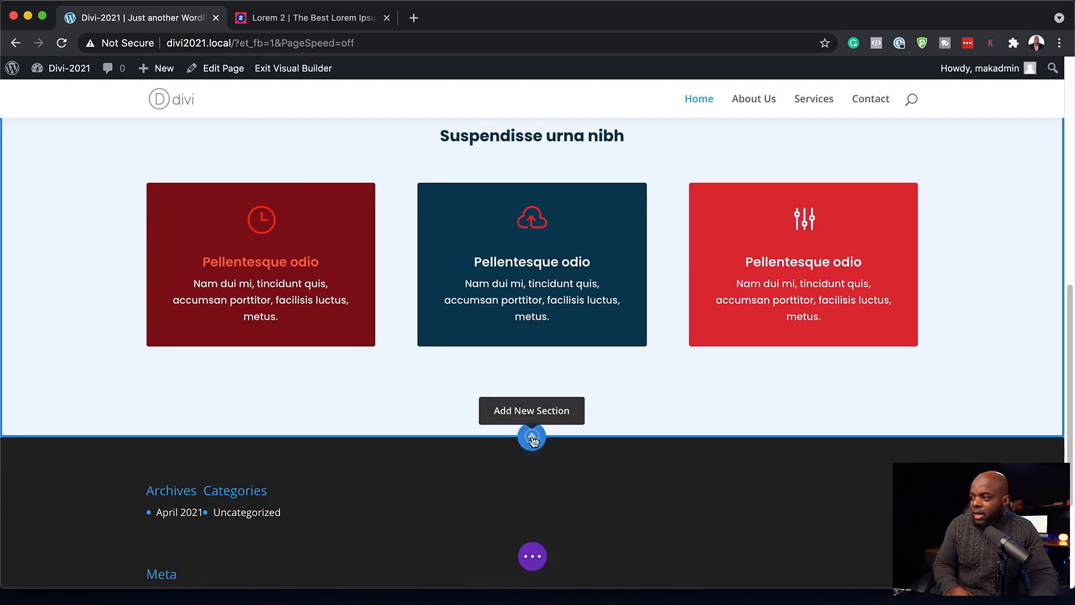
# - Add a regular one-column section below the blurbs and insert a Testimonial module, found by searching 'tes'
pyautogui.click(532, 438)
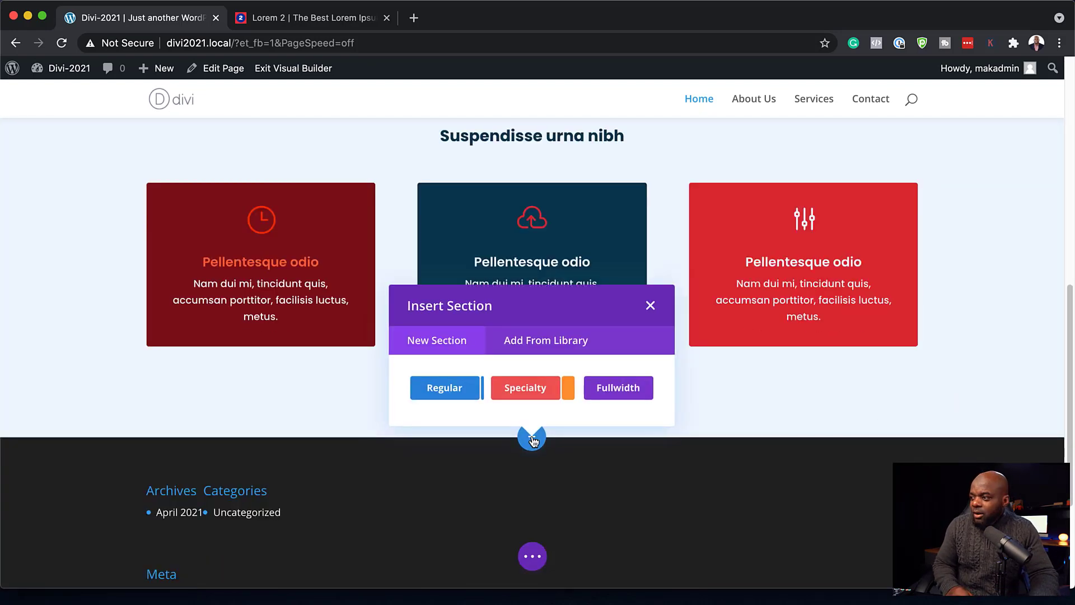
pyautogui.click(459, 392)
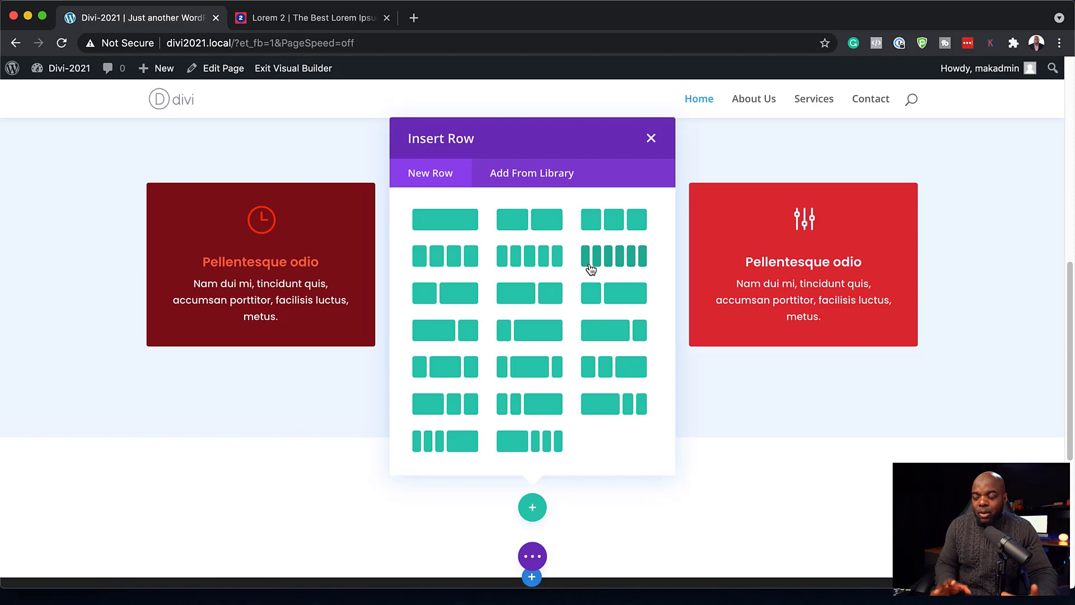
pyautogui.click(454, 228)
pyautogui.click(547, 207)
pyautogui.write('te')
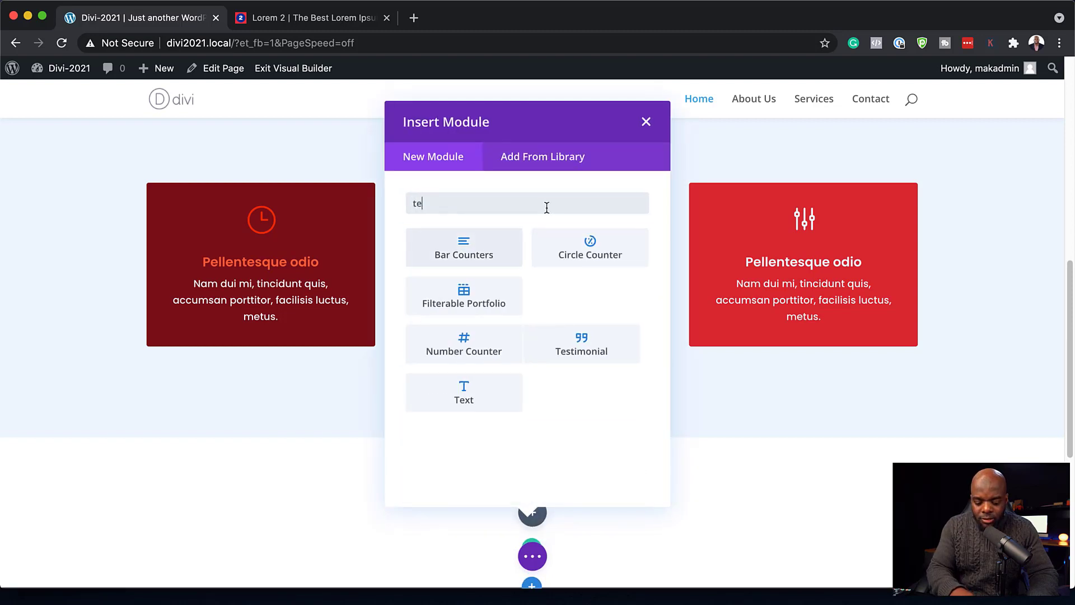
pyautogui.write('x')
pyautogui.press('BackSpace')
pyautogui.write('s')
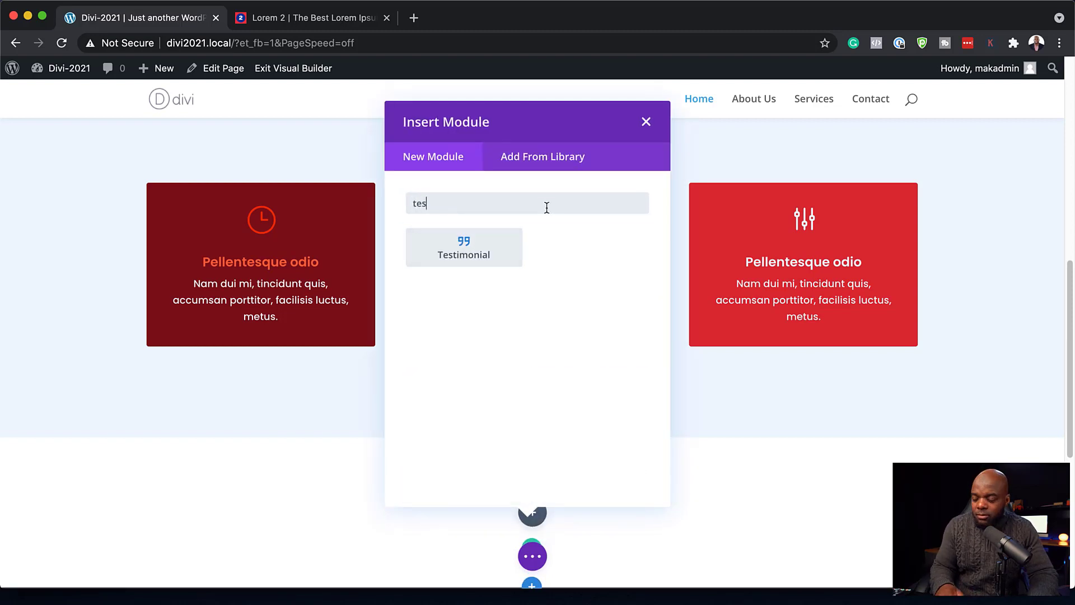
pyautogui.click(495, 244)
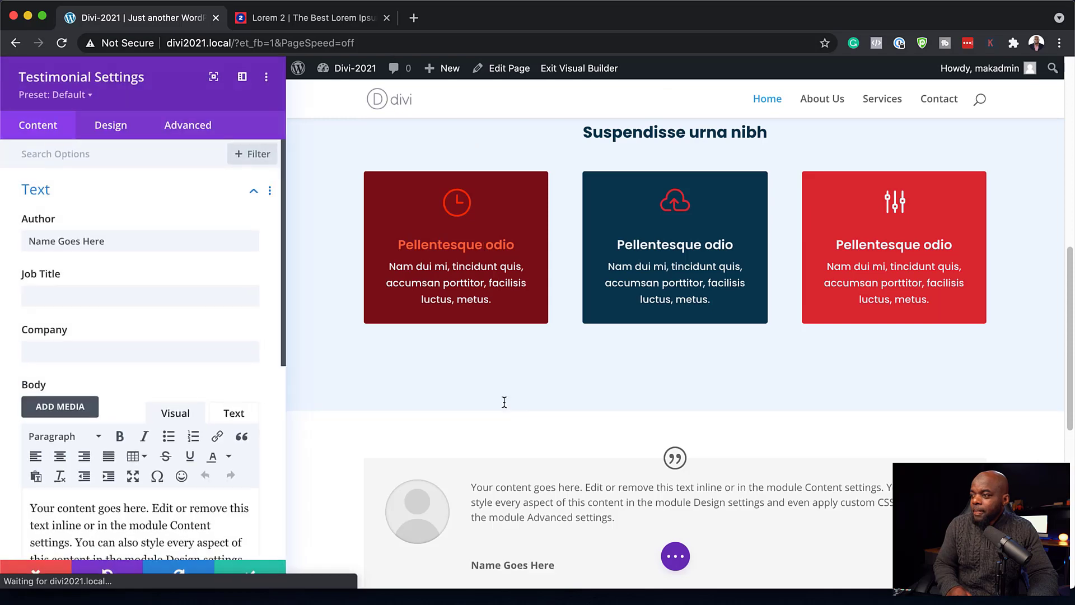
# - Save the testimonial, then give its section a dark navy #0a3a4e background and save
pyautogui.scroll(-3, 503, 402)
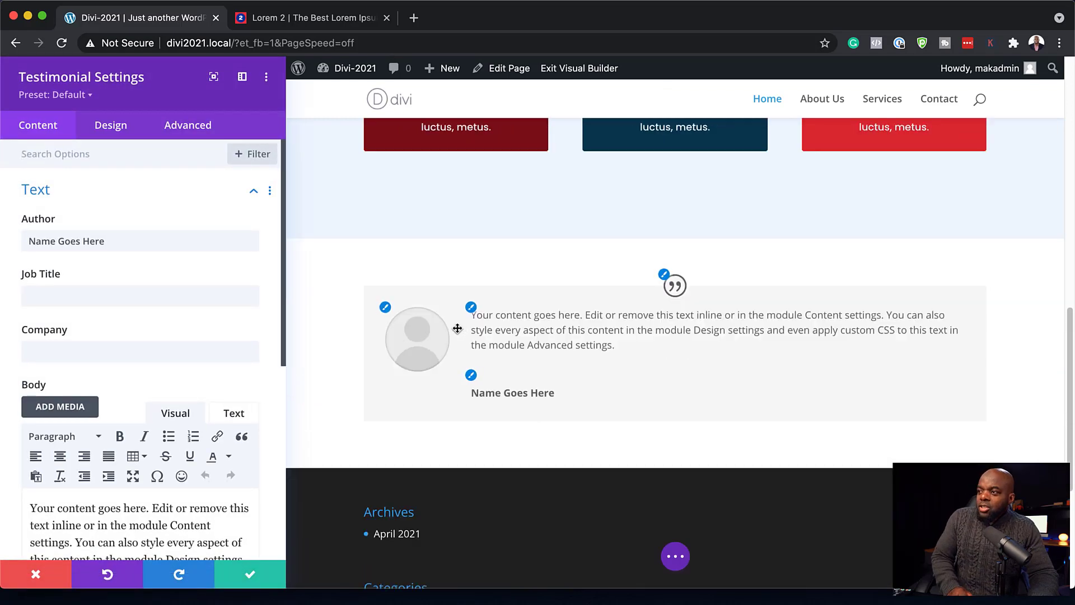
pyautogui.click(249, 576)
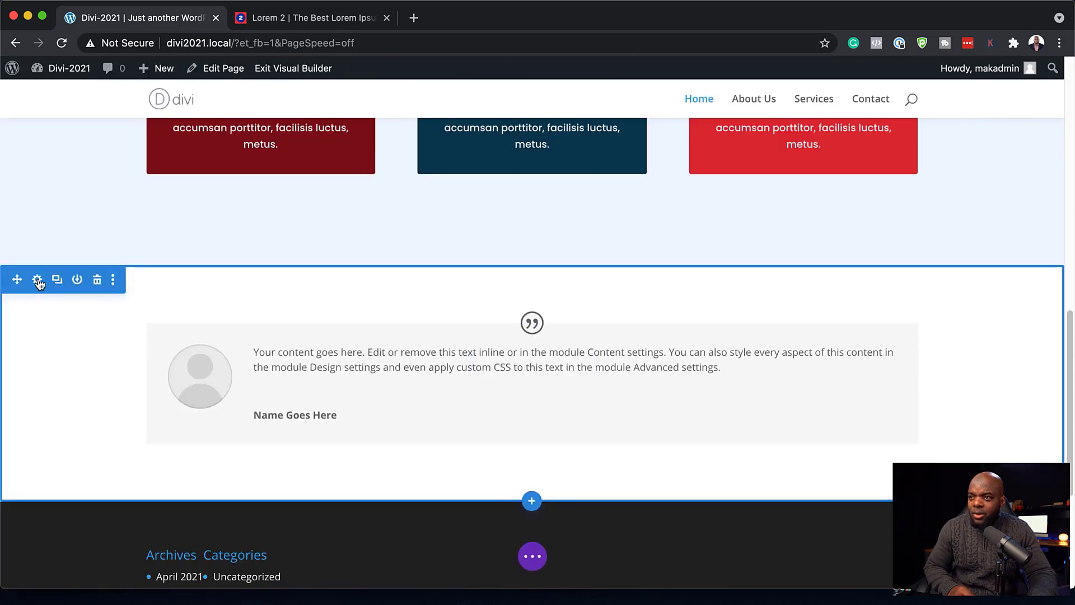
pyautogui.click(37, 279)
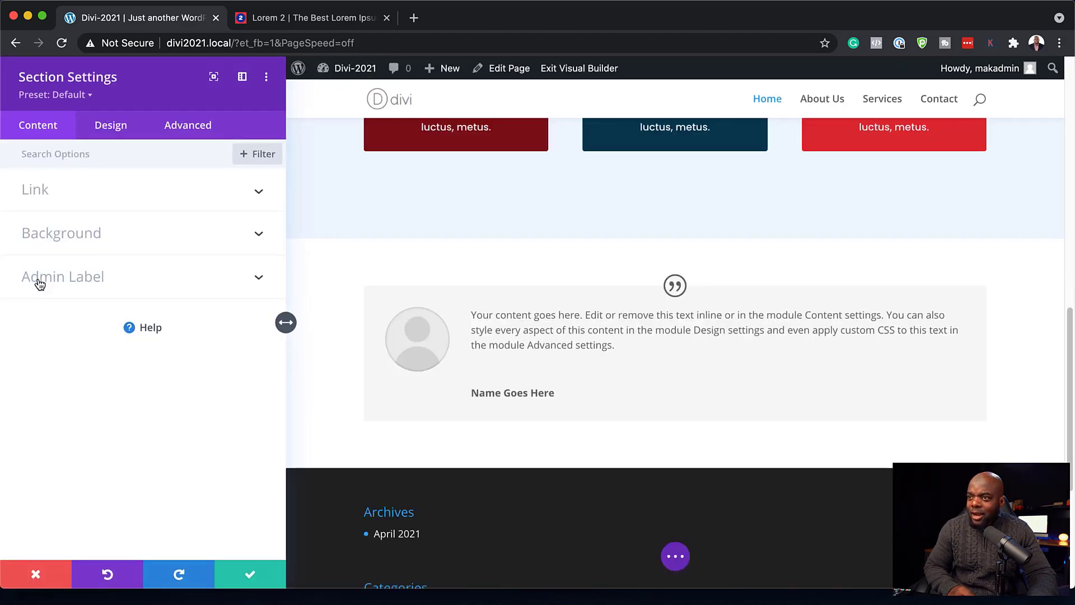
pyautogui.click(78, 235)
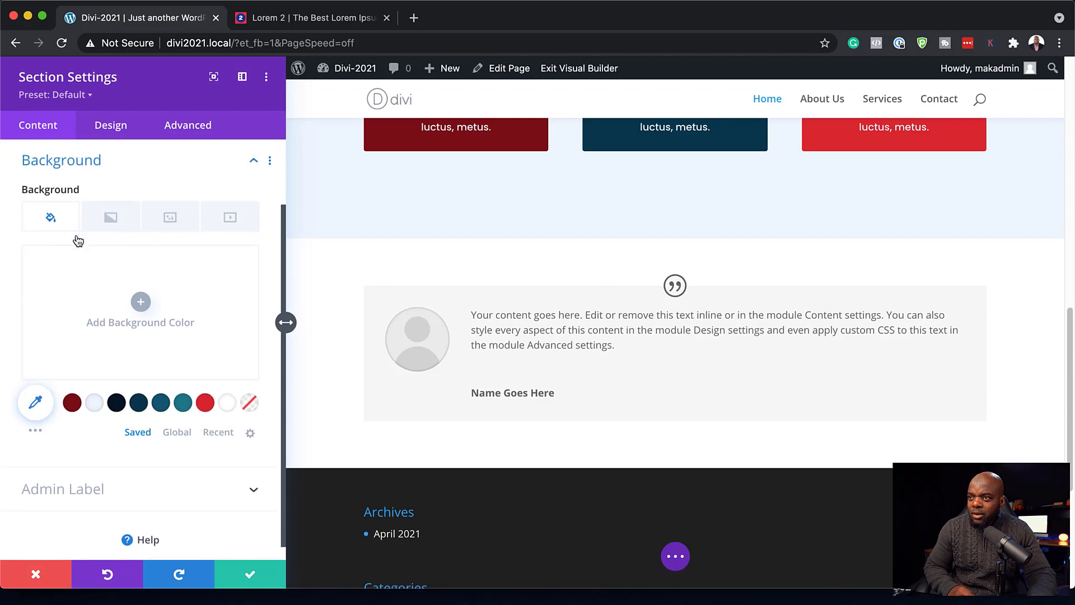
pyautogui.click(140, 405)
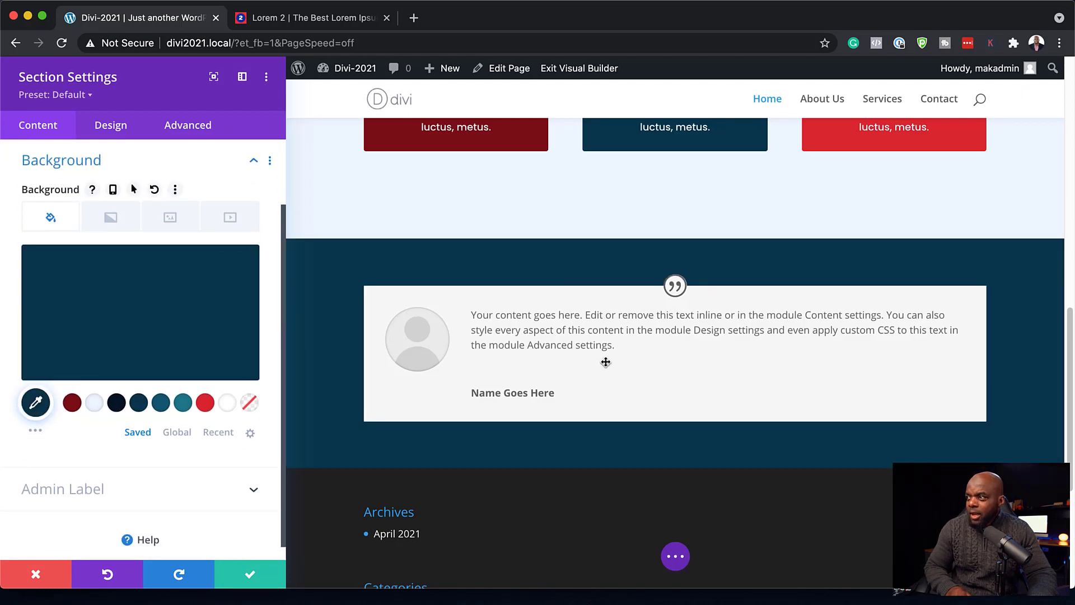
pyautogui.scroll(-3, 605, 362)
pyautogui.click(249, 576)
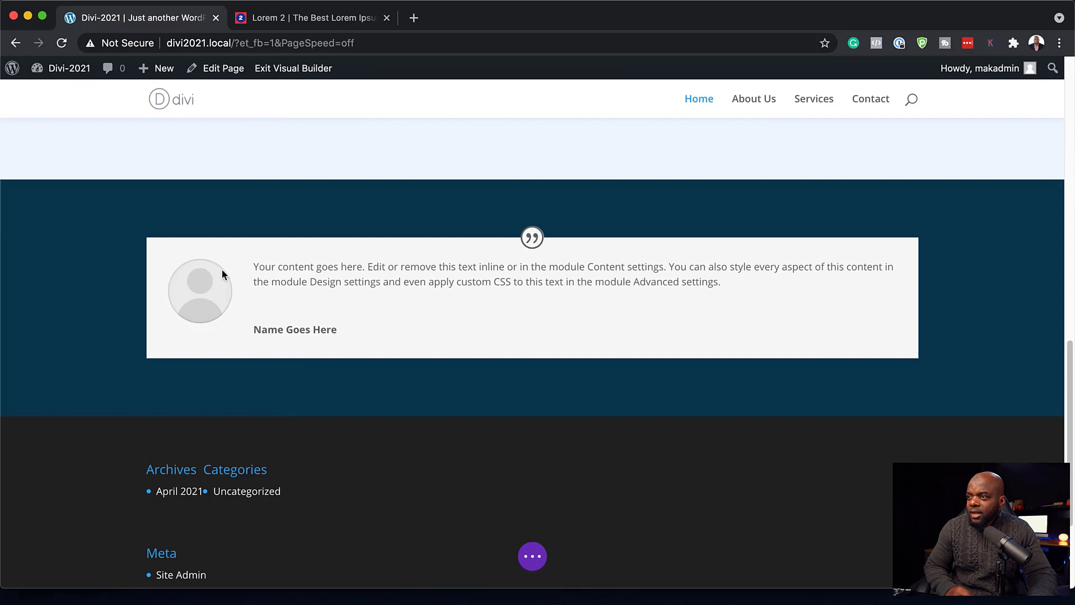
pyautogui.moveTo(501, 265)
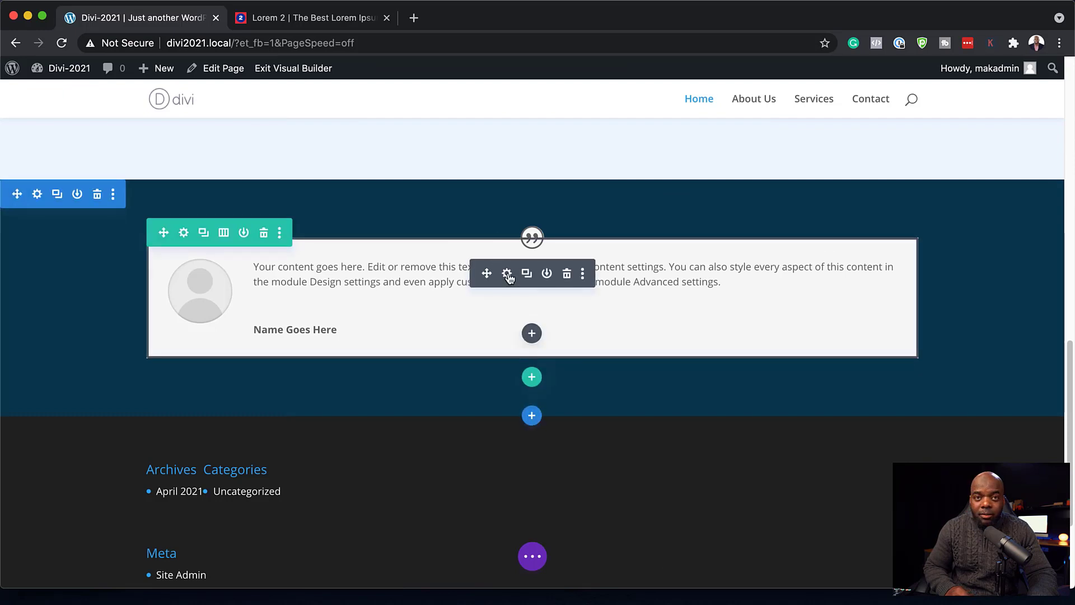
# - Enter the testimonial author's name and paste lorem ipsum text as the body
pyautogui.click(507, 274)
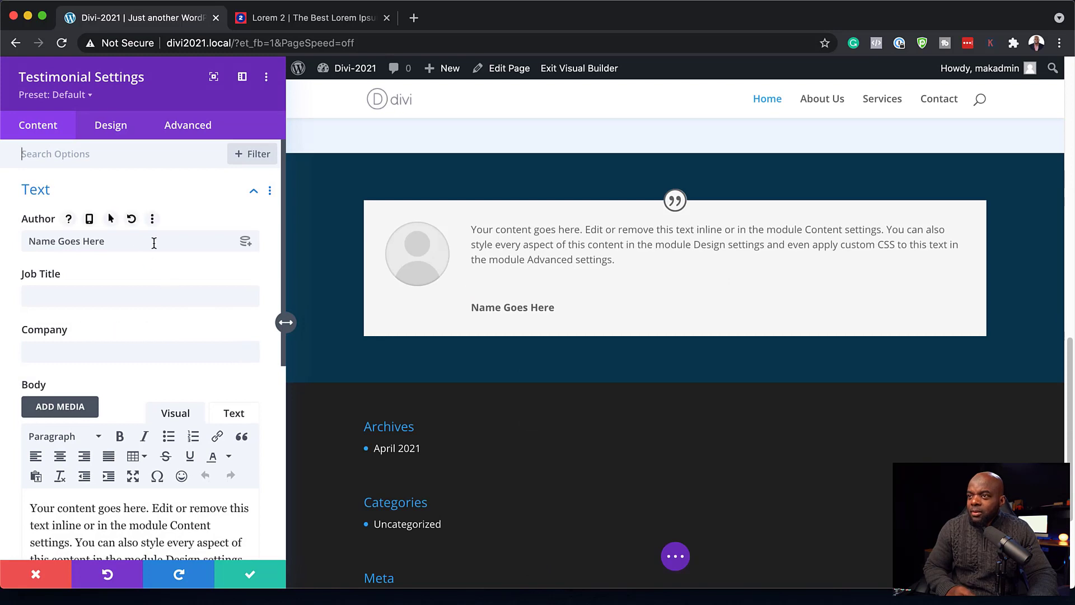
pyautogui.tripleClick(137, 241)
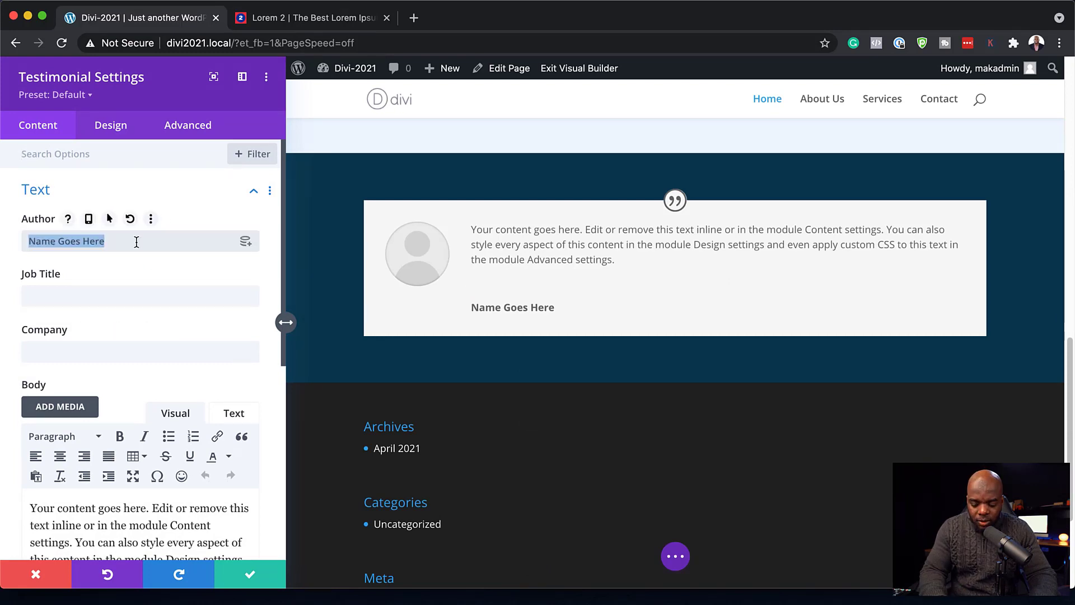
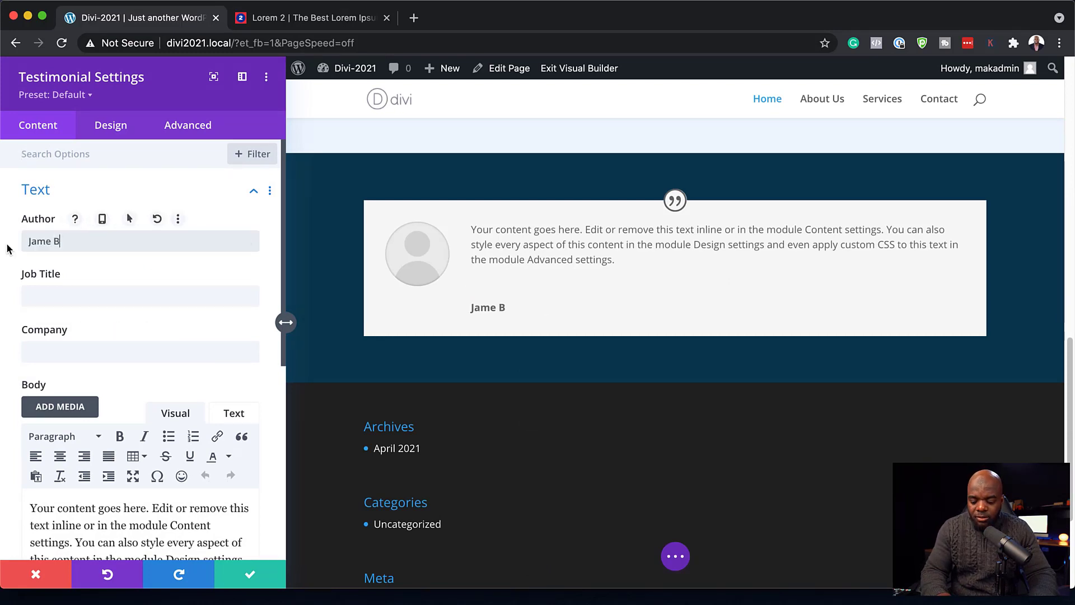
pyautogui.scroll(-3, 186, 434)
pyautogui.scroll(-1, 186, 434)
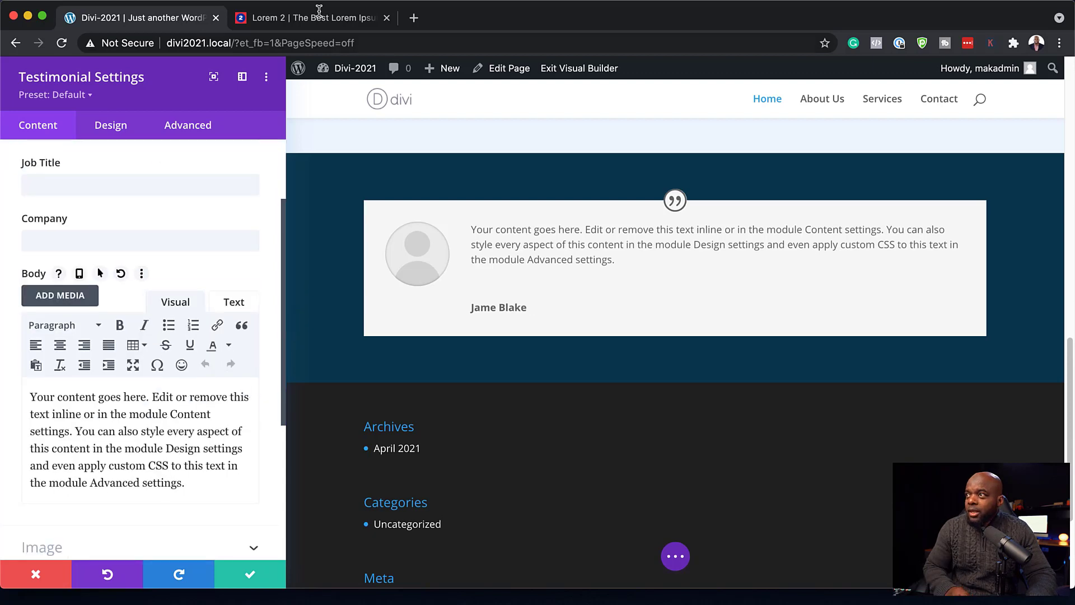
pyautogui.moveTo(184, 482); pyautogui.dragTo(24, 386)
pyautogui.write('Donec nec justo eget felis facilisis fermentum. Aliquam porttitor mauris sit amet orci. Aenean dignissim pellentesque felis.')
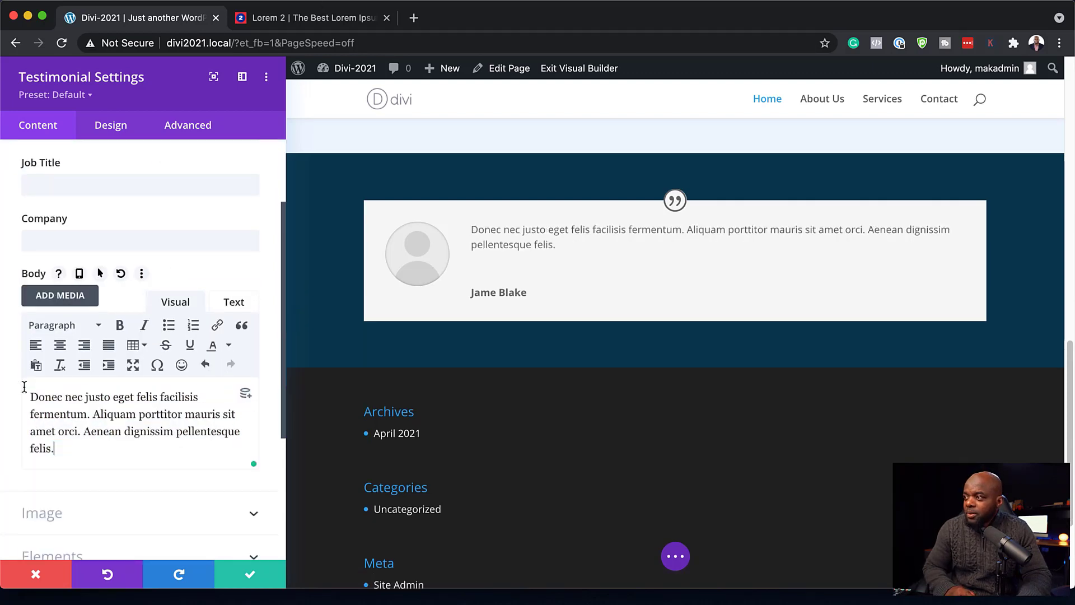
# - Hide the testimonial's quote icon
pyautogui.scroll(-4, 115, 437)
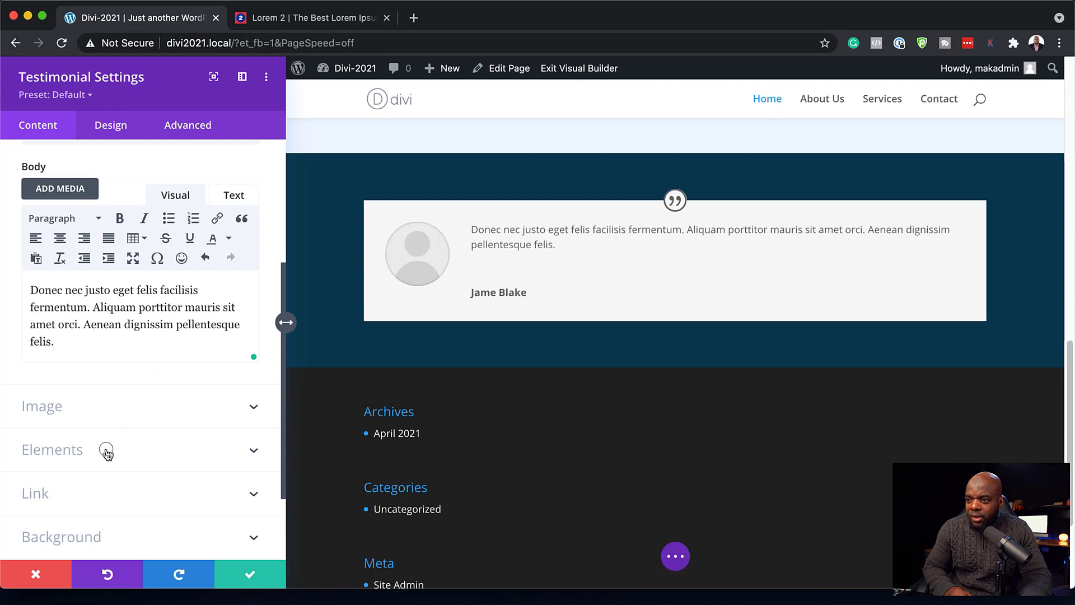
pyautogui.click(106, 453)
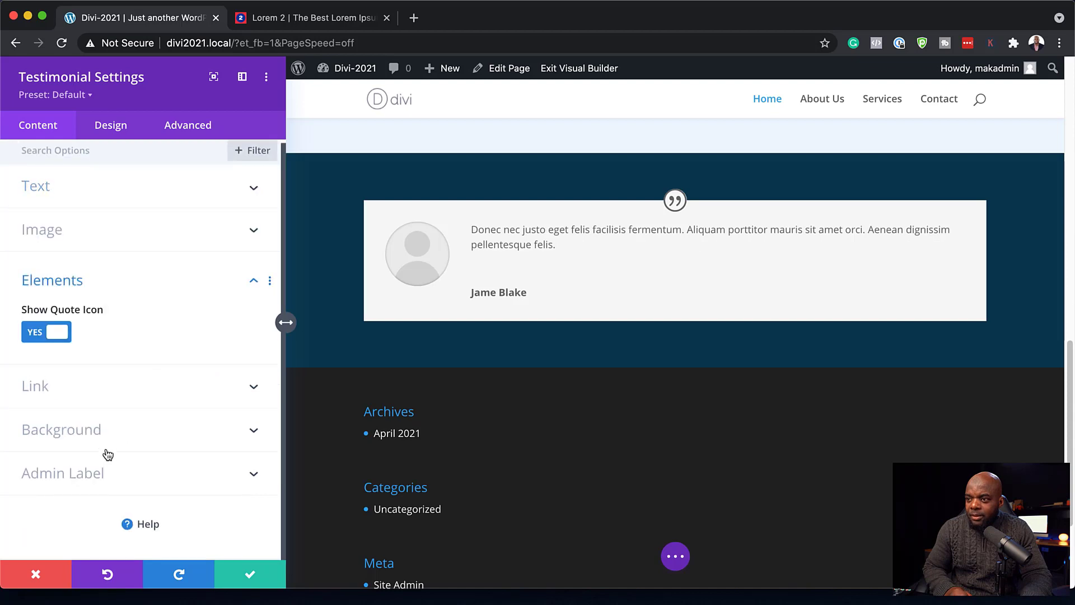
pyautogui.click(33, 333)
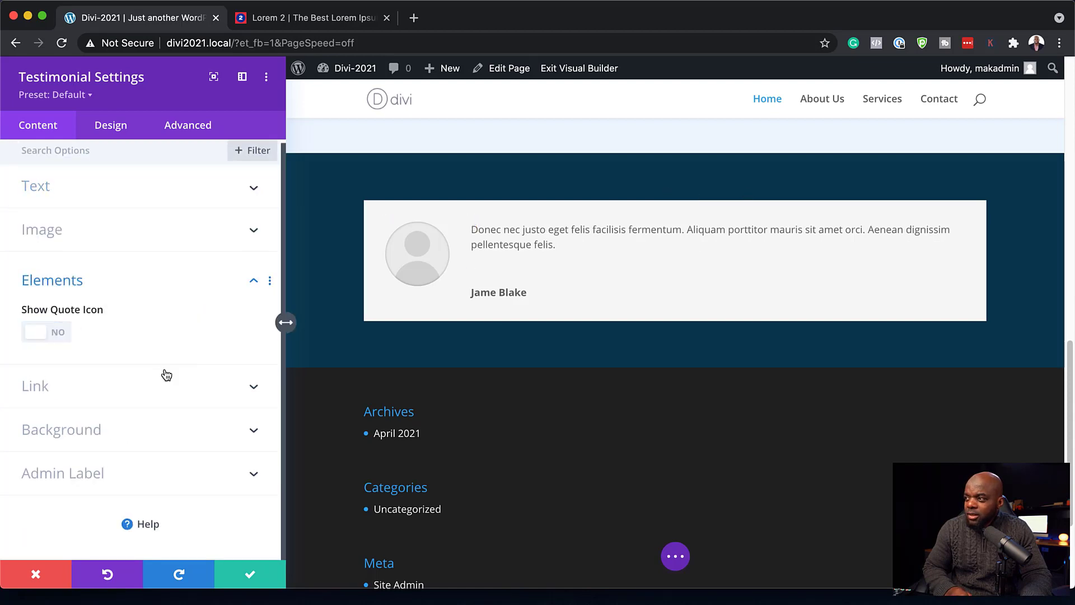
# - Give the testimonial card a teal-blue #125b75 background after trying other swatches
pyautogui.click(119, 436)
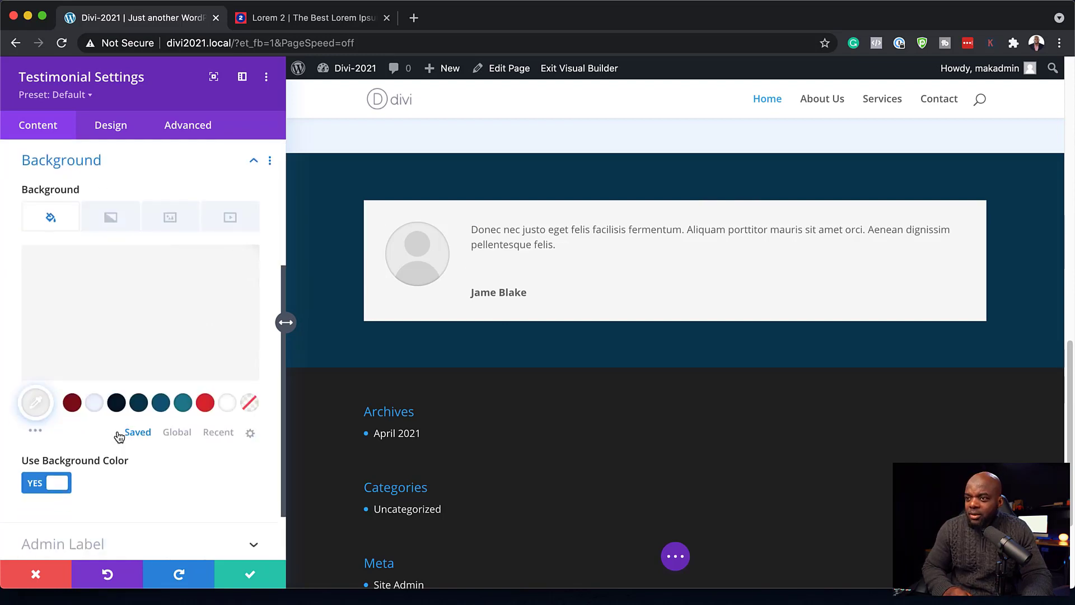
pyautogui.click(182, 403)
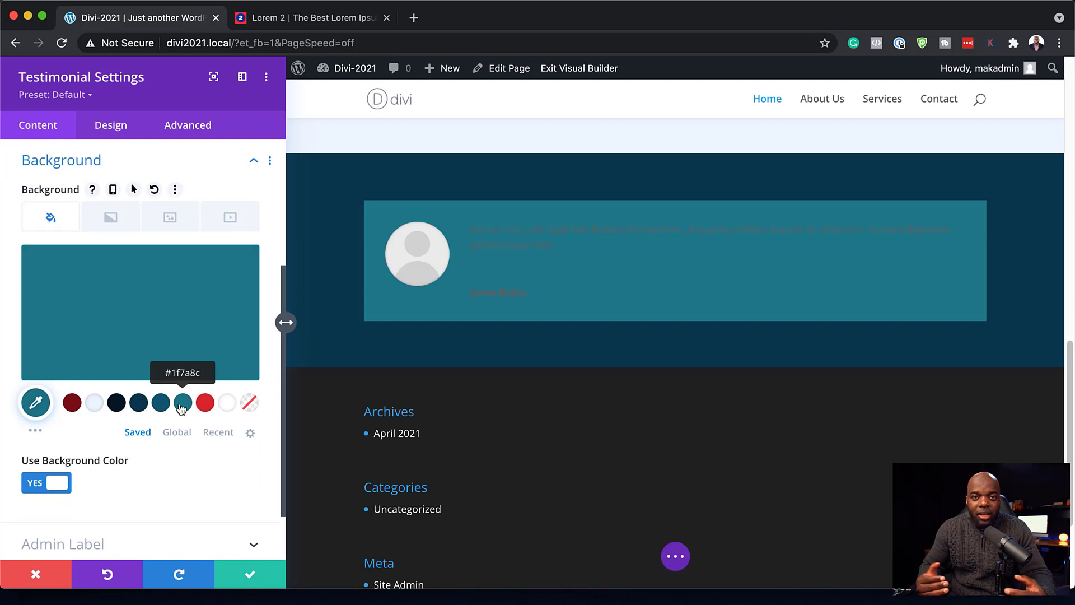
pyautogui.click(73, 408)
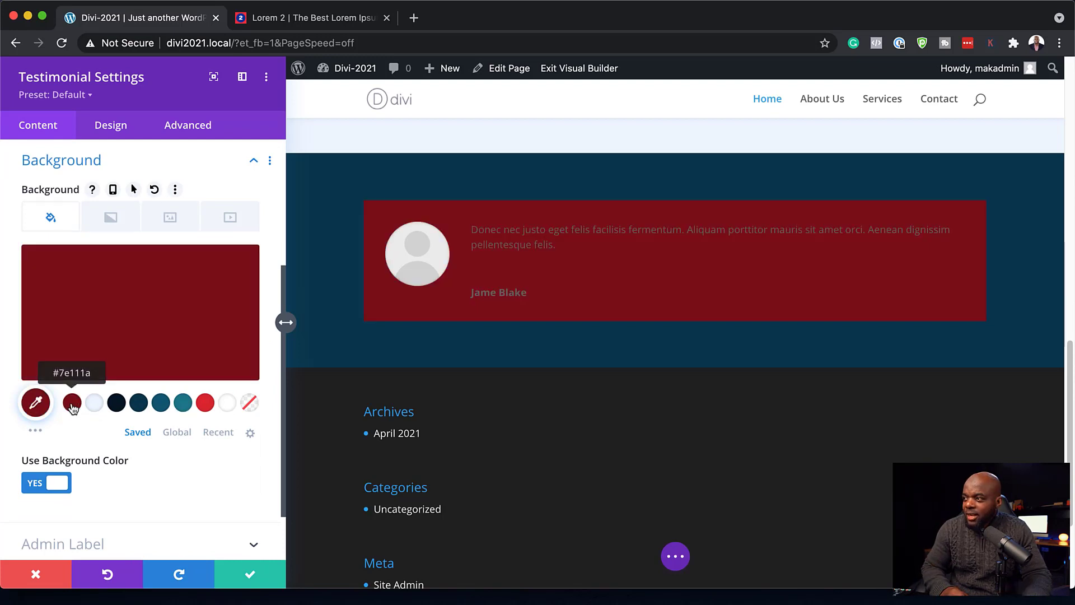
pyautogui.click(138, 408)
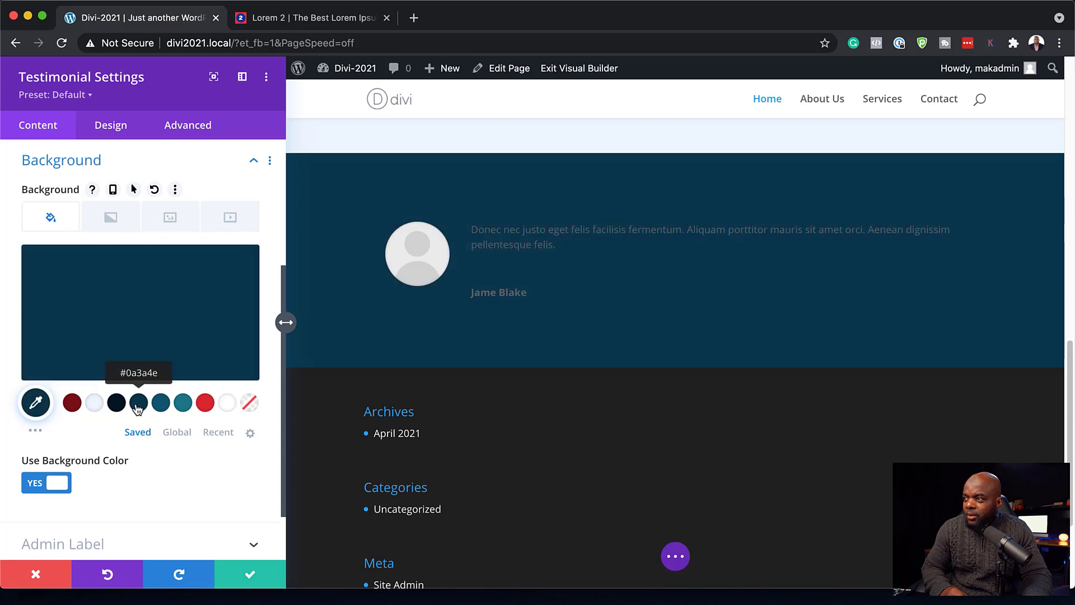
pyautogui.click(117, 408)
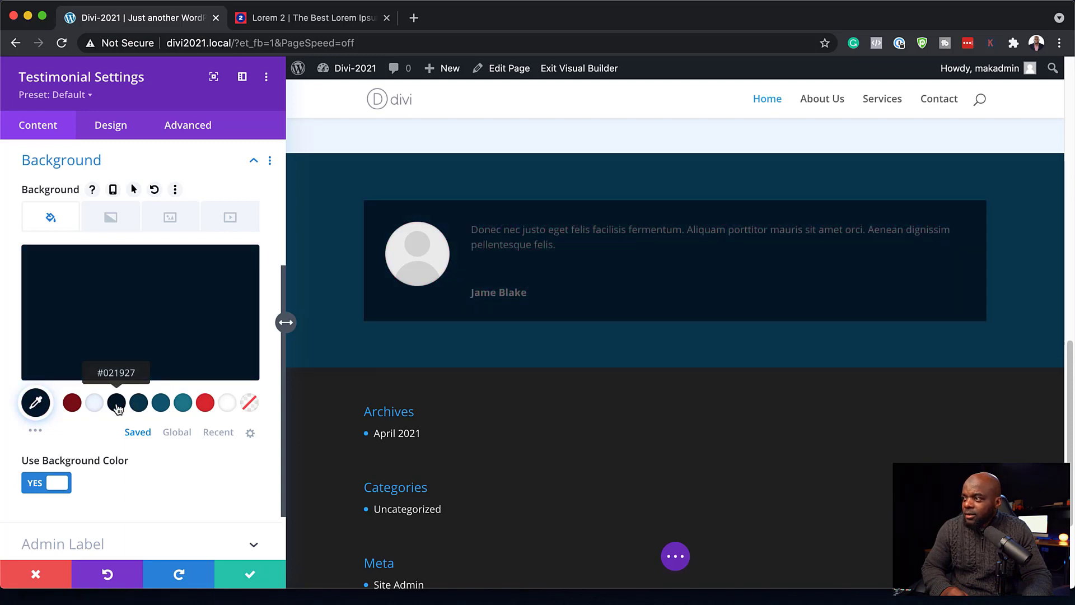
pyautogui.click(163, 406)
pyautogui.click(188, 404)
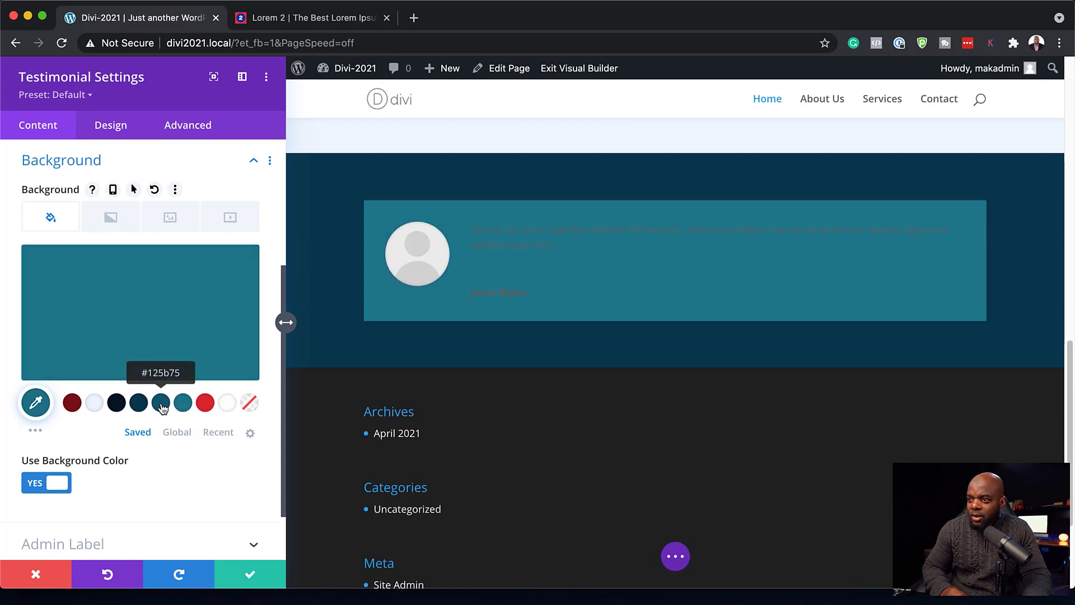
pyautogui.click(162, 407)
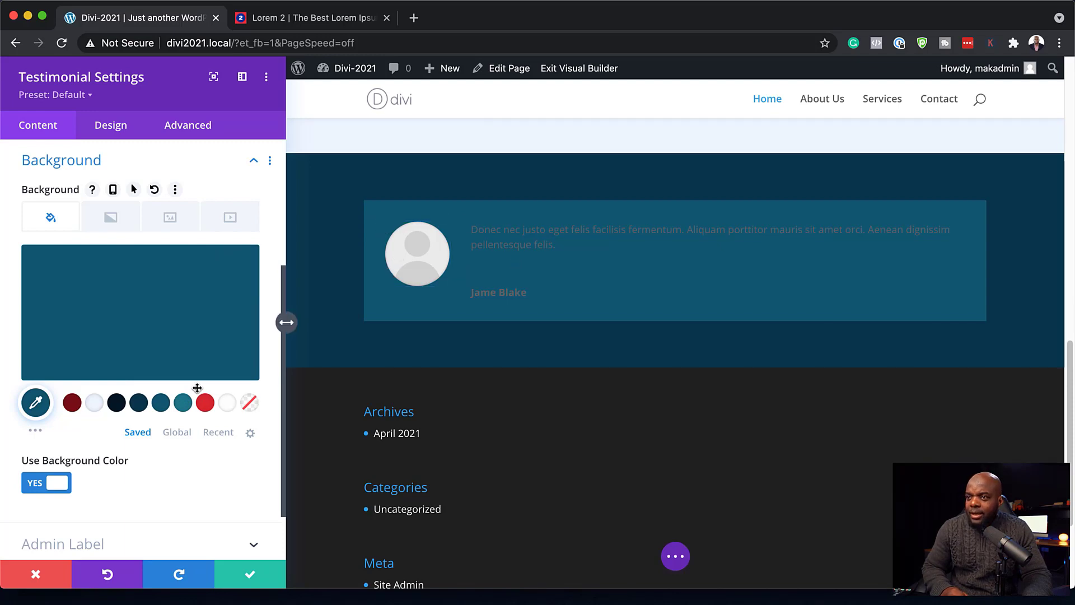
# - Set the testimonial image to the desk photo pexels-craig-adderley-1546912-scaled.jpg from the Media Library
pyautogui.scroll(-3, 209, 445)
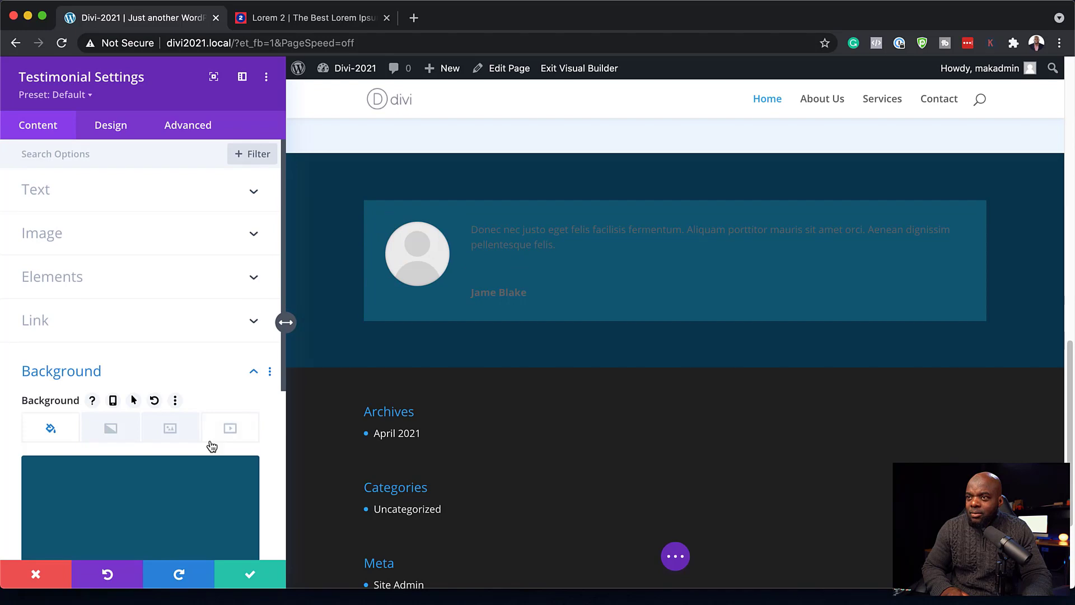
pyautogui.click(106, 242)
pyautogui.click(155, 255)
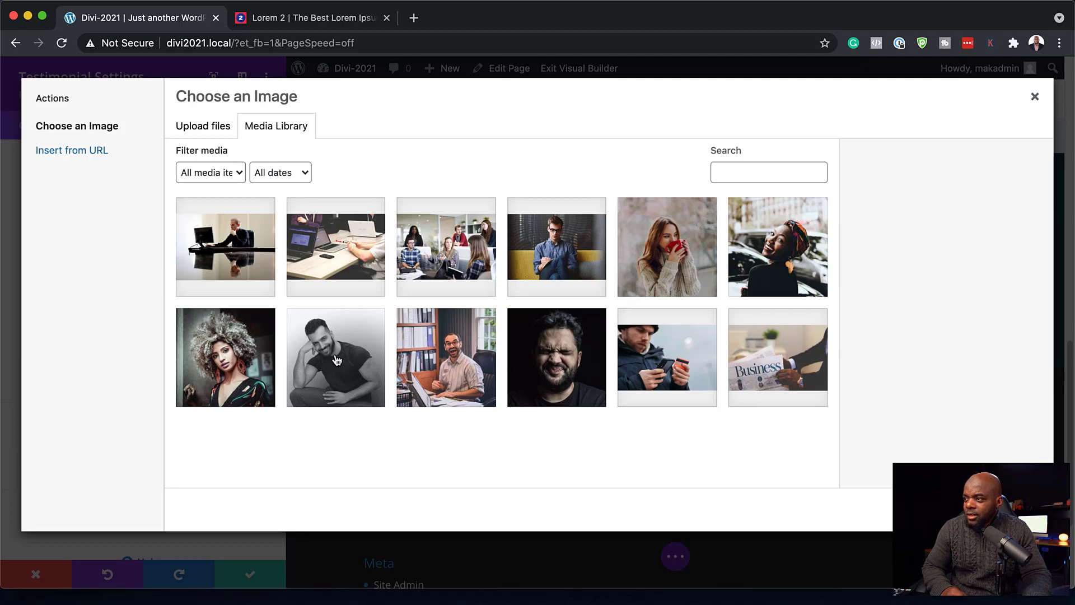
pyautogui.click(472, 365)
pyautogui.click(1006, 509)
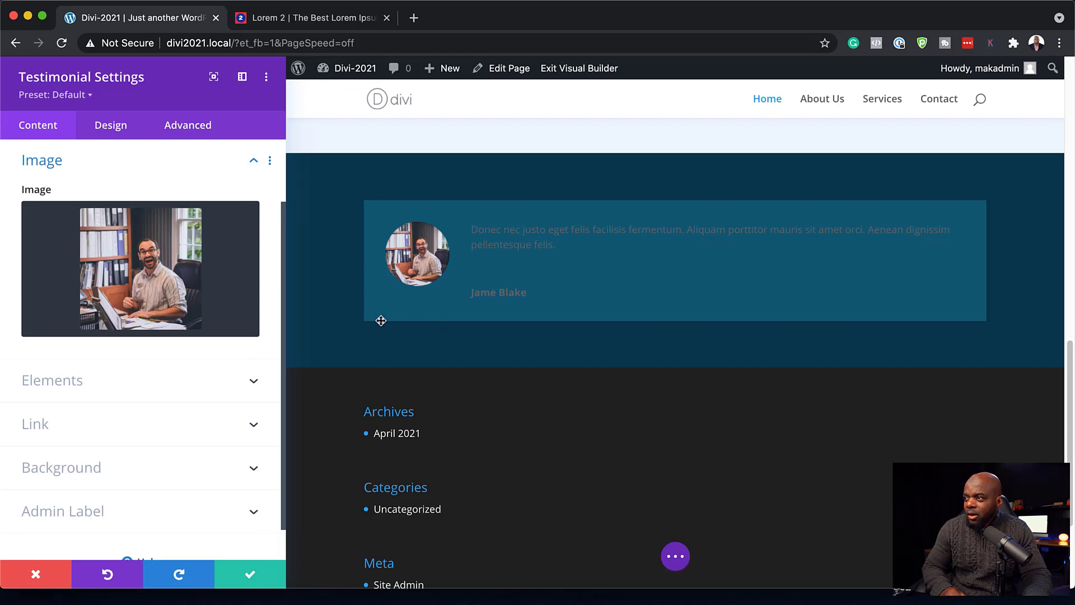
pyautogui.click(472, 224)
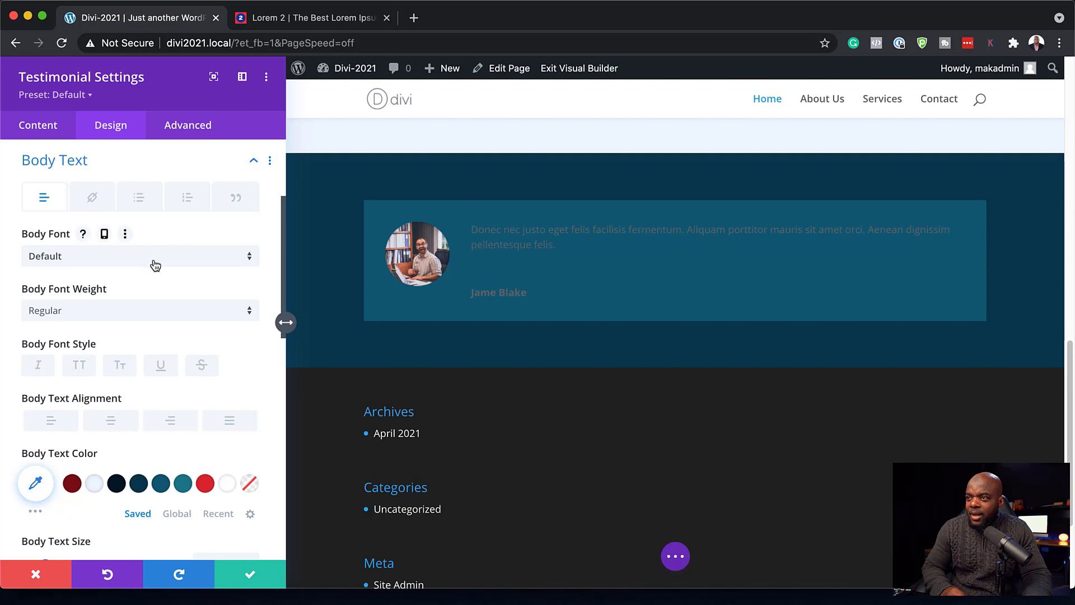
# - Set the testimonial's body font to Poppins in near-white #edf5fd
pyautogui.click(155, 263)
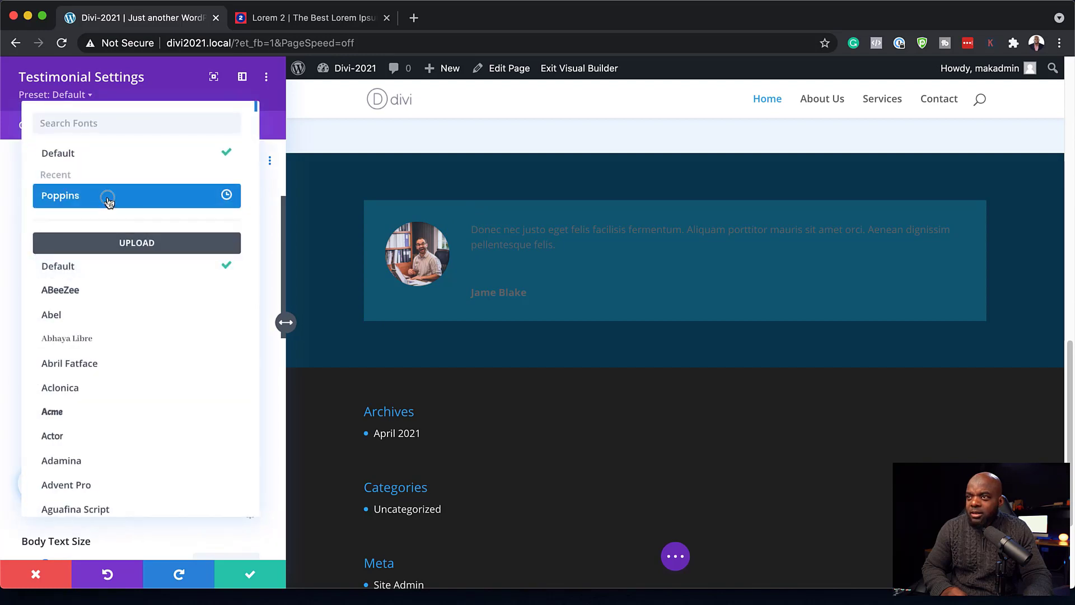
pyautogui.click(106, 199)
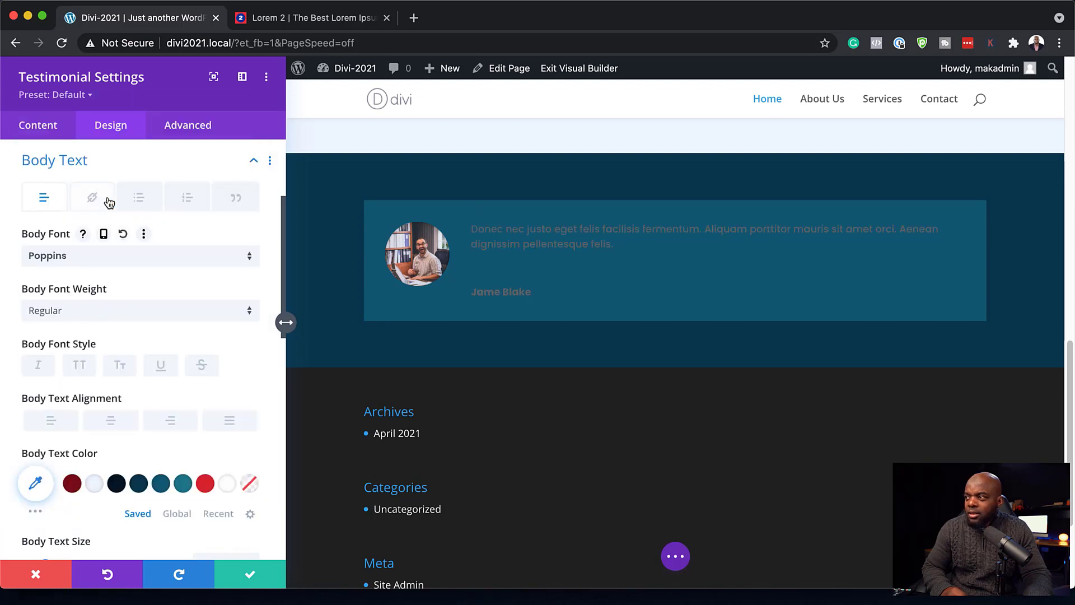
pyautogui.click(96, 484)
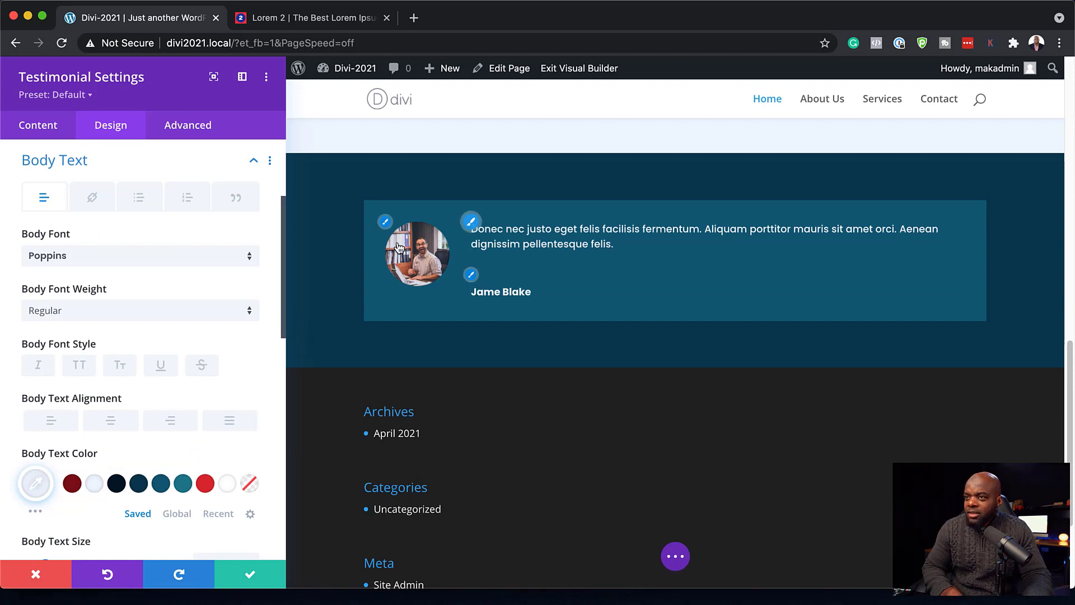
pyautogui.scroll(-3, 170, 349)
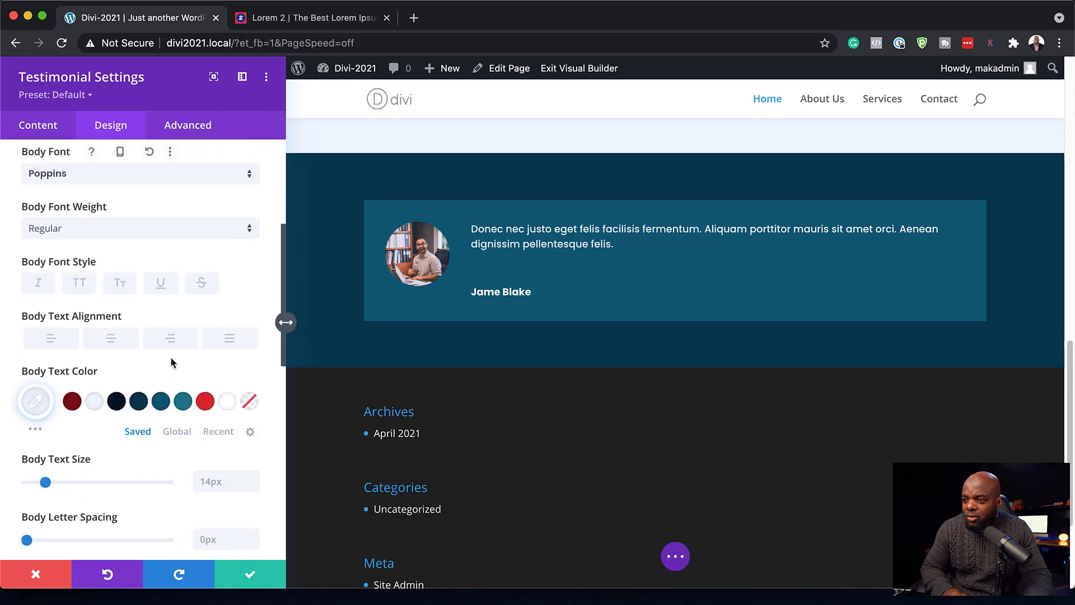
pyautogui.scroll(-2, 171, 358)
# - Raise the body text size to 16px, round the card's corners, and save the testimonial
pyautogui.click(255, 421)
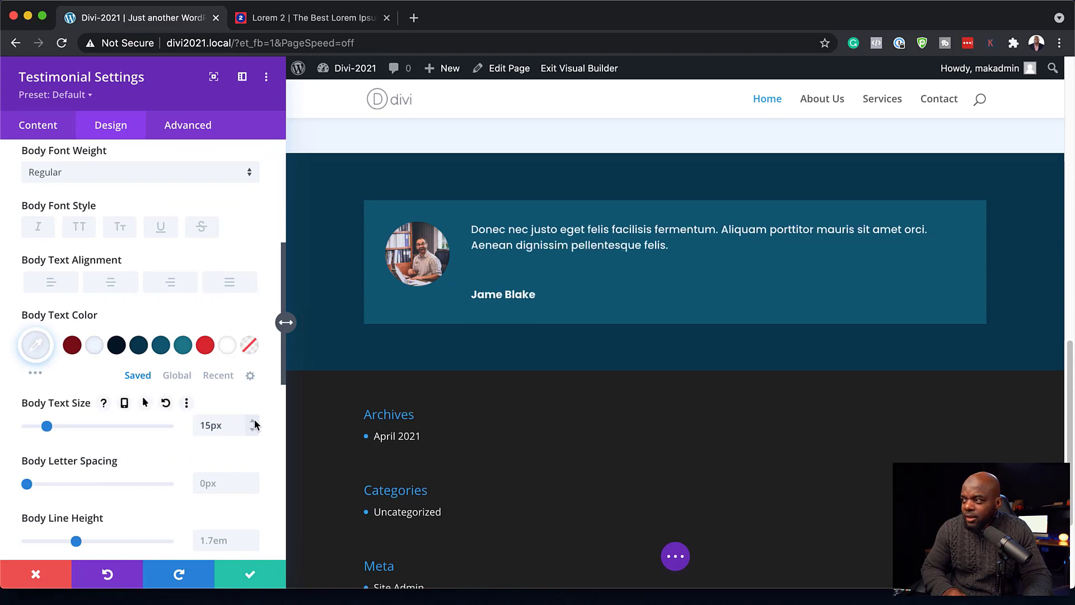
pyautogui.click(255, 421)
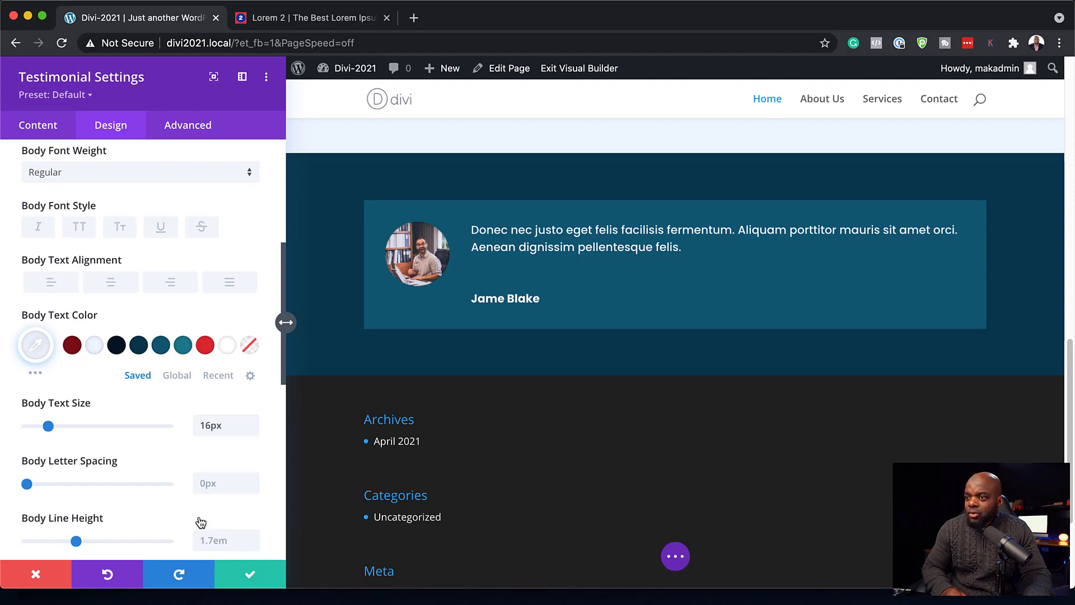
pyautogui.scroll(-6, 198, 522)
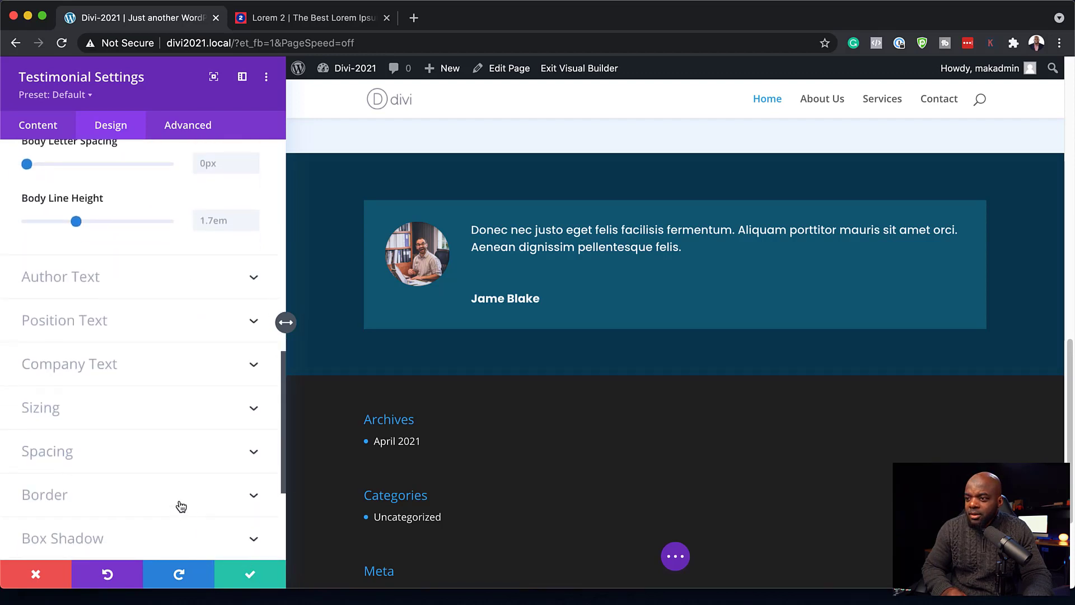
pyautogui.click(181, 506)
pyautogui.click(59, 288)
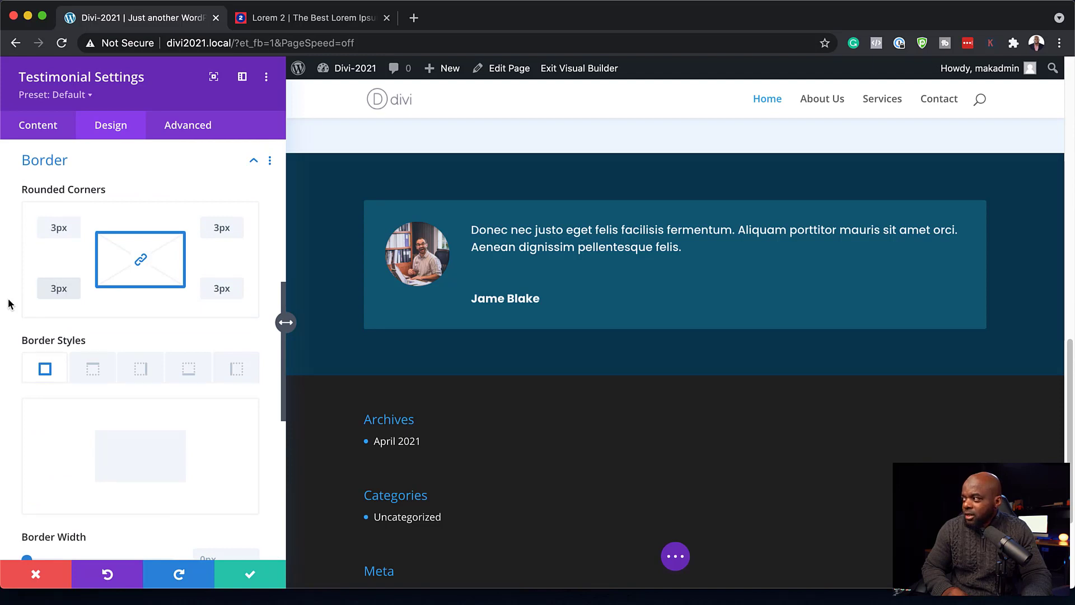
pyautogui.click(250, 576)
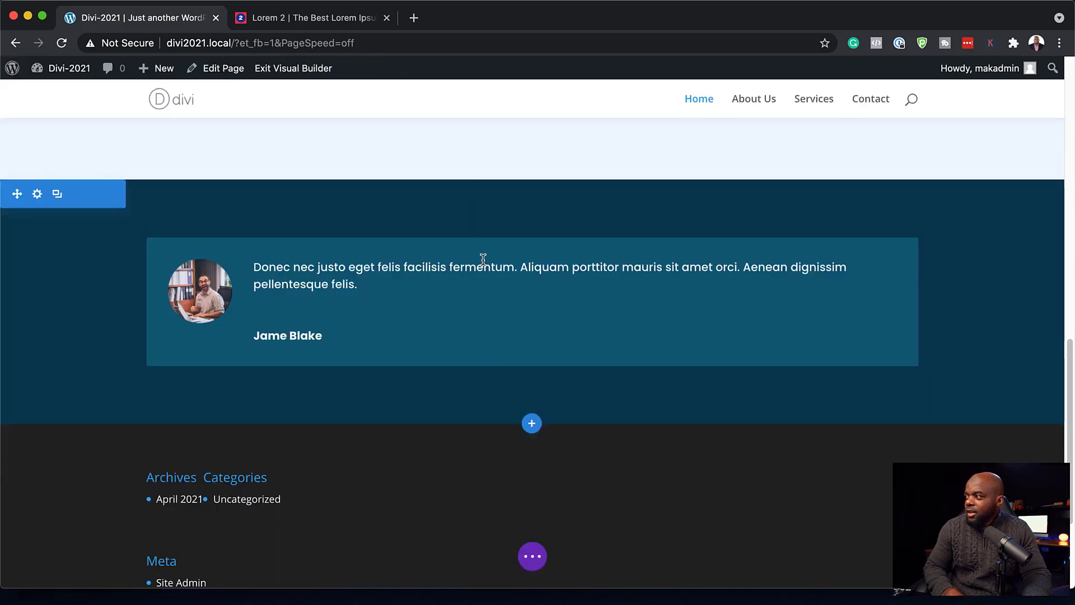
# - Switch the testimonial row to a 1/3 + 2/3 column layout and search modules for 'vide' in the right column
pyautogui.scroll(2, 830, 360)
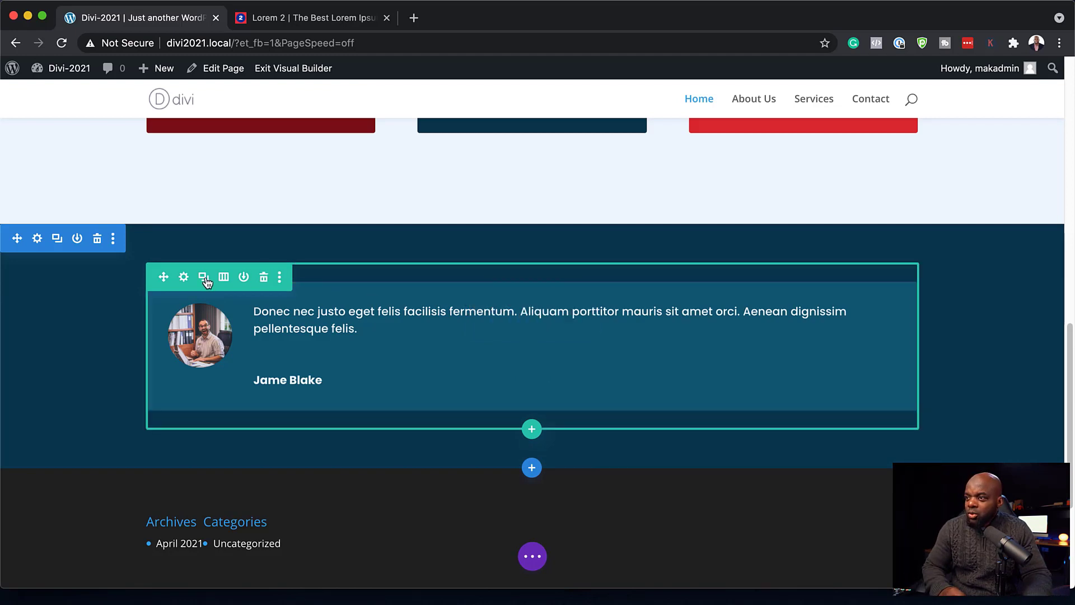
pyautogui.click(224, 278)
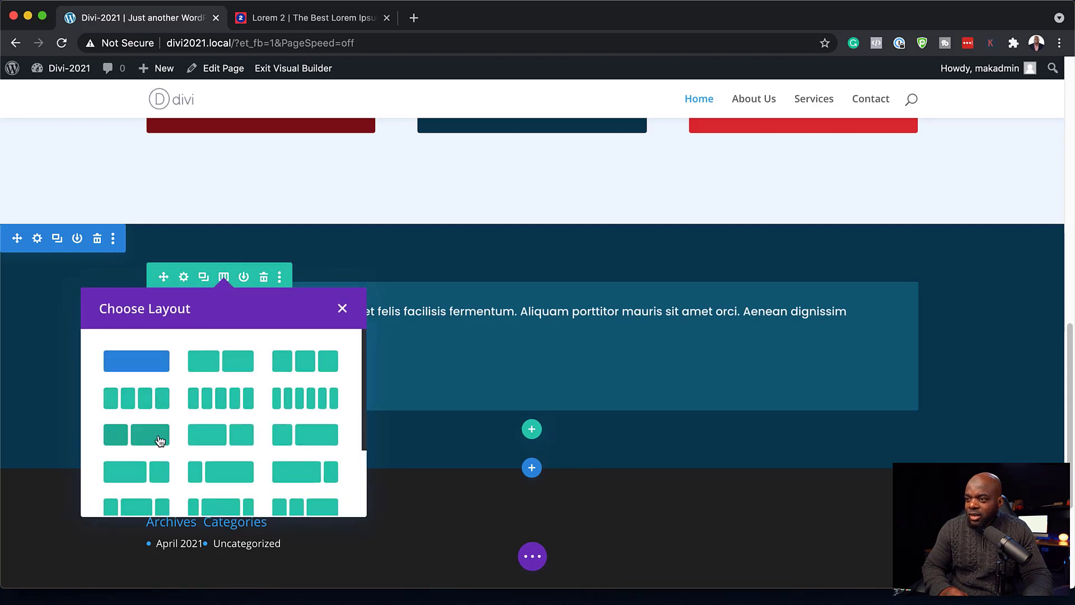
pyautogui.scroll(-2, 160, 440)
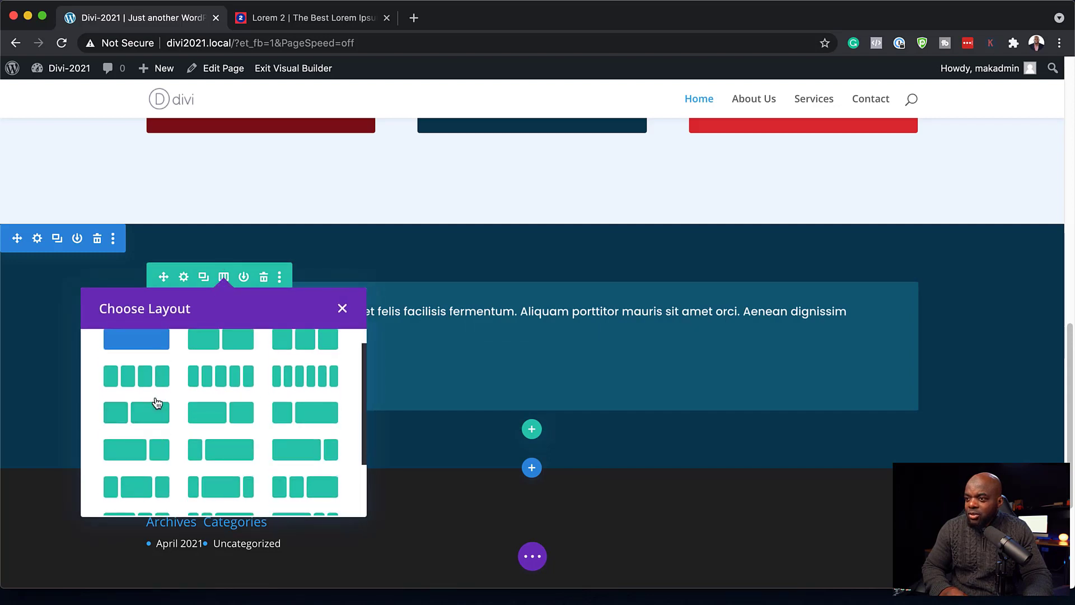
pyautogui.click(149, 419)
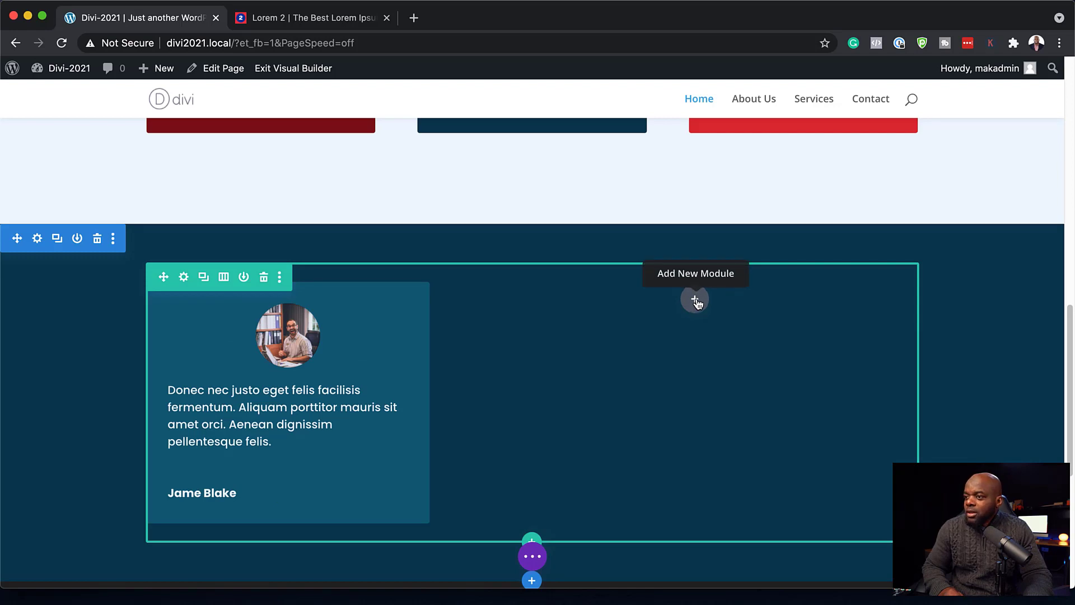
pyautogui.click(694, 299)
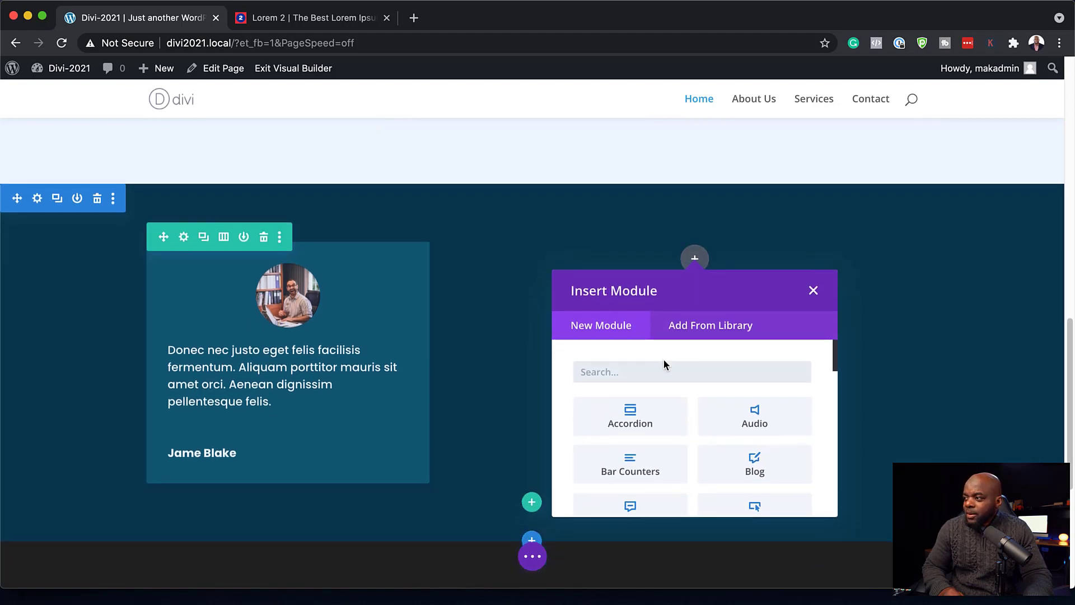
pyautogui.write('vide')
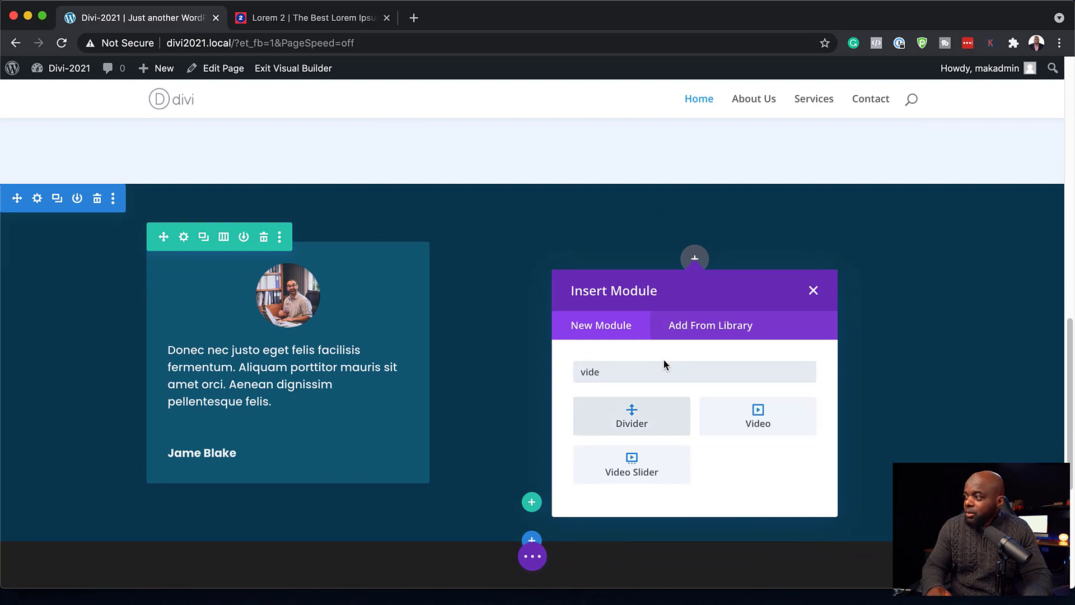
# - Insert a Video module in the right column and open Overlay > Add Image in its content settings
pyautogui.click(762, 414)
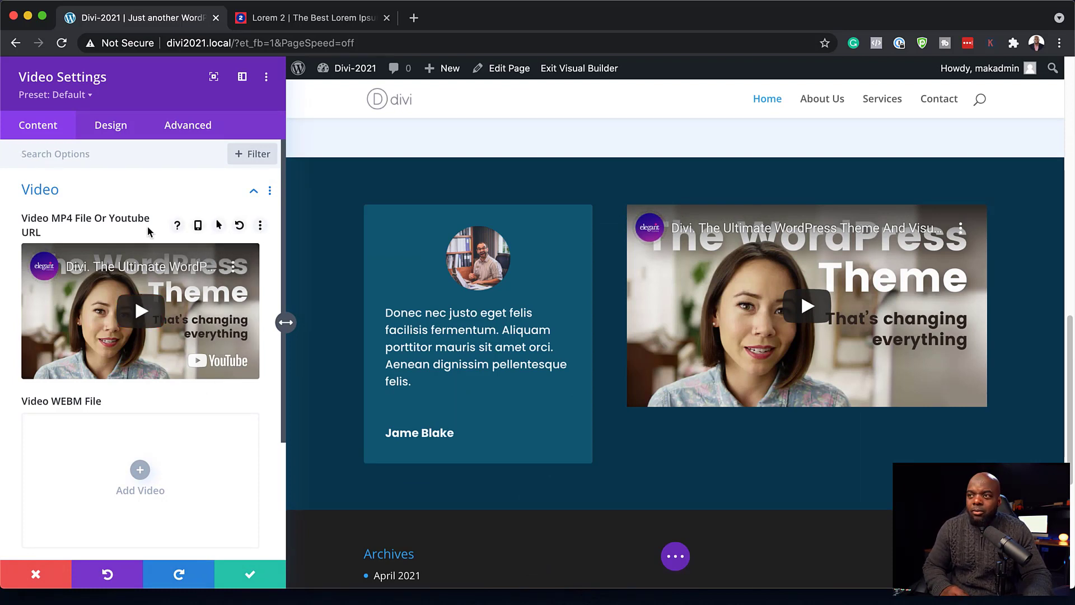
pyautogui.scroll(-3, 163, 378)
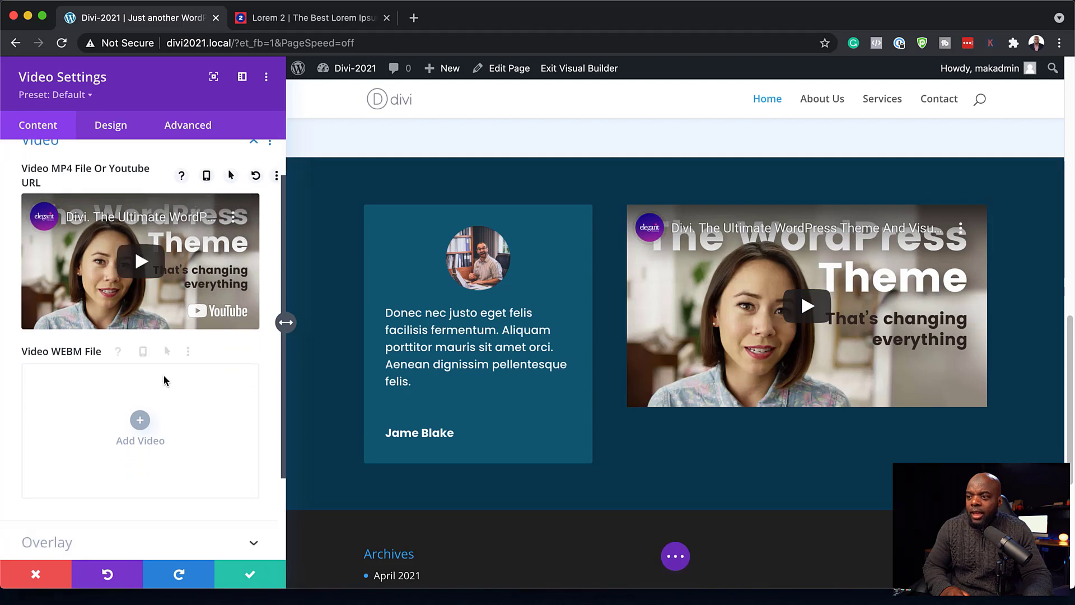
pyautogui.click(114, 124)
pyautogui.click(38, 125)
pyautogui.scroll(-3, 187, 370)
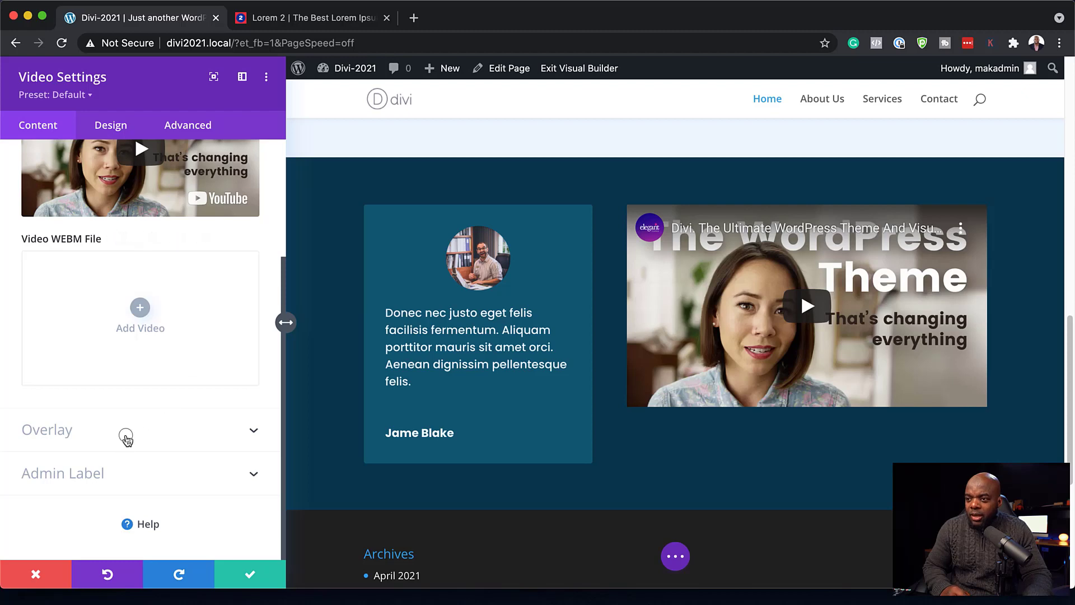
pyautogui.click(126, 436)
pyautogui.click(141, 320)
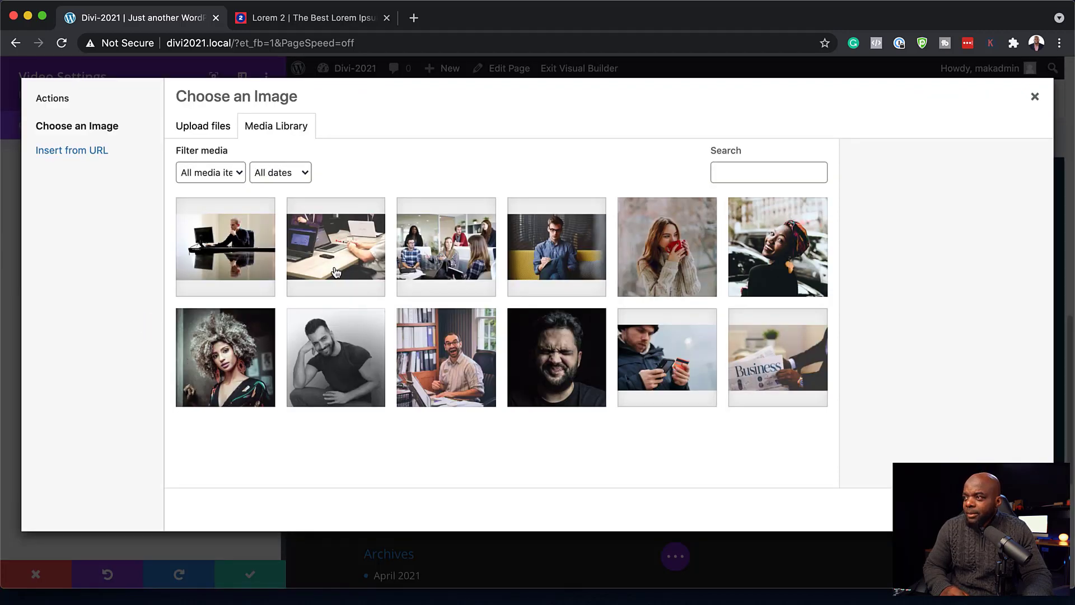
# - Set workplace-1245776_1280.jpg as the video module's overlay image
pyautogui.click(462, 246)
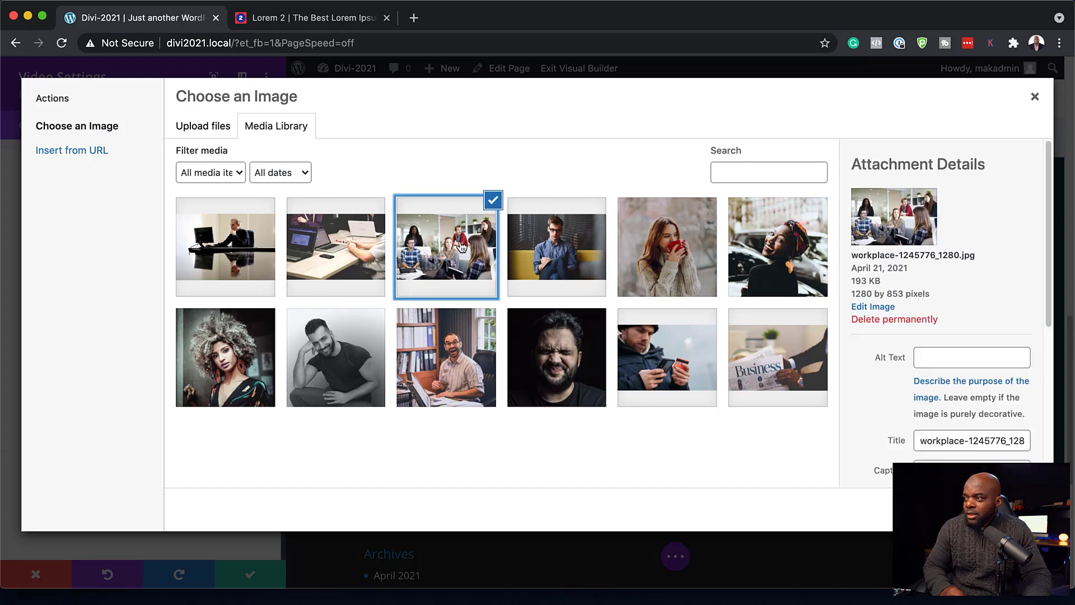
pyautogui.click(1004, 510)
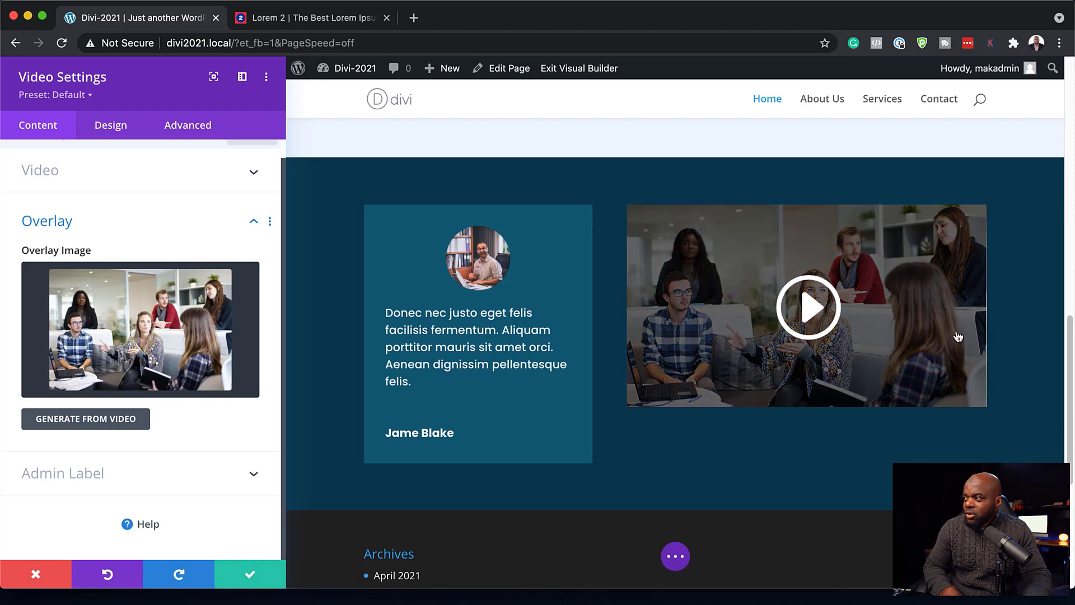
pyautogui.click(103, 127)
# - Give the video's play icon a custom 66px size and light #edf5fd colour
pyautogui.click(68, 192)
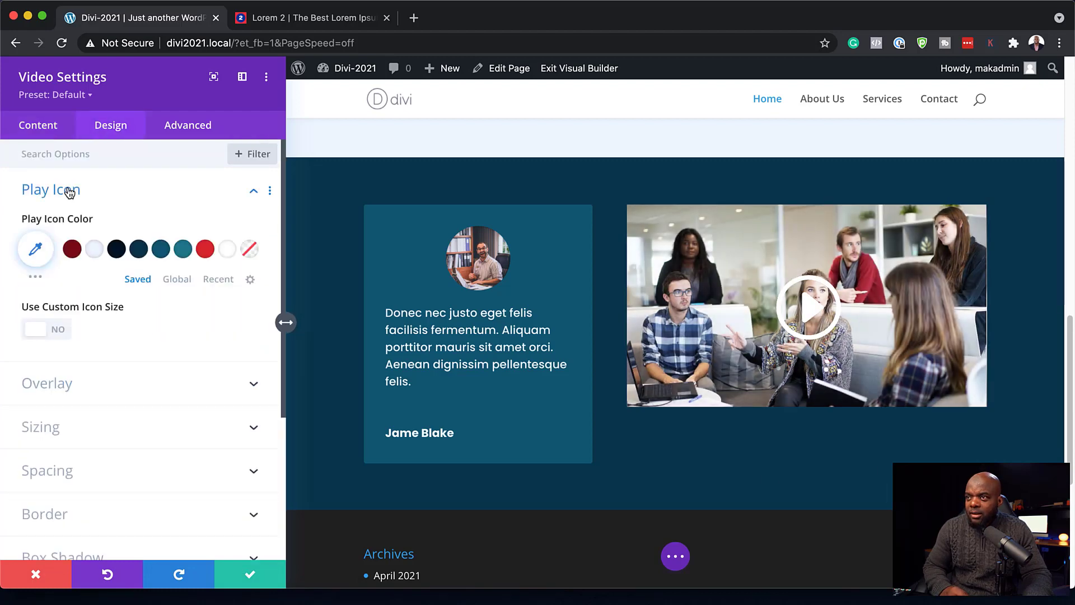
pyautogui.click(62, 332)
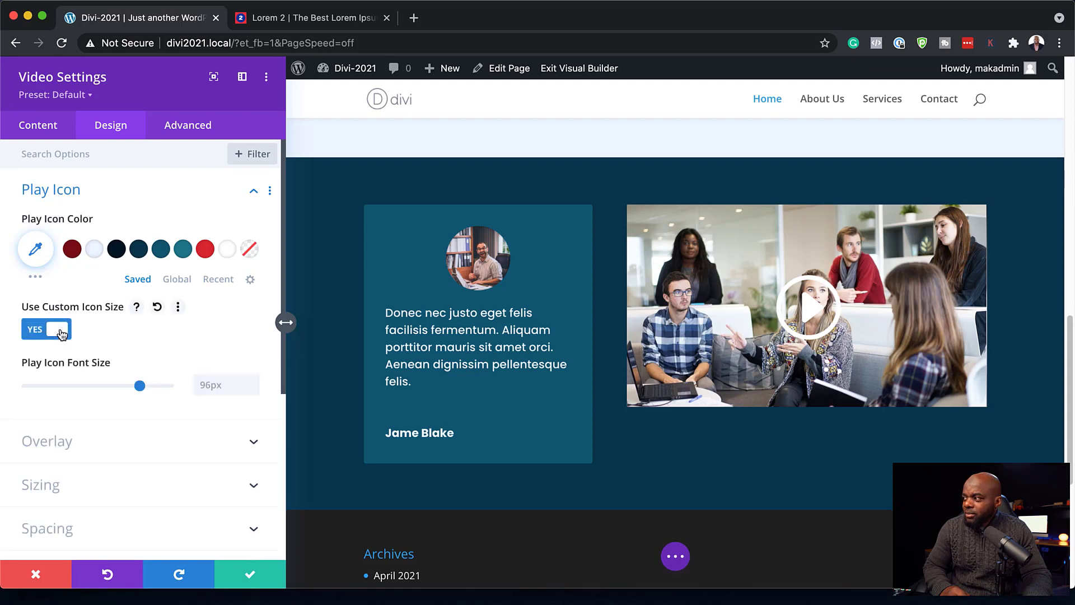
pyautogui.moveTo(139, 386); pyautogui.dragTo(104, 391)
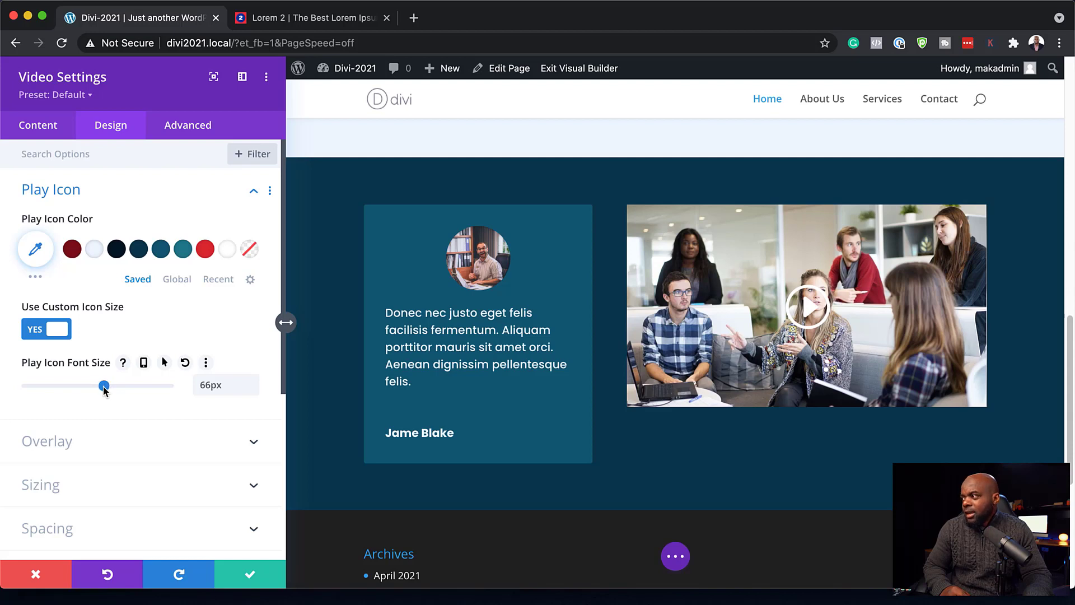
pyautogui.click(117, 249)
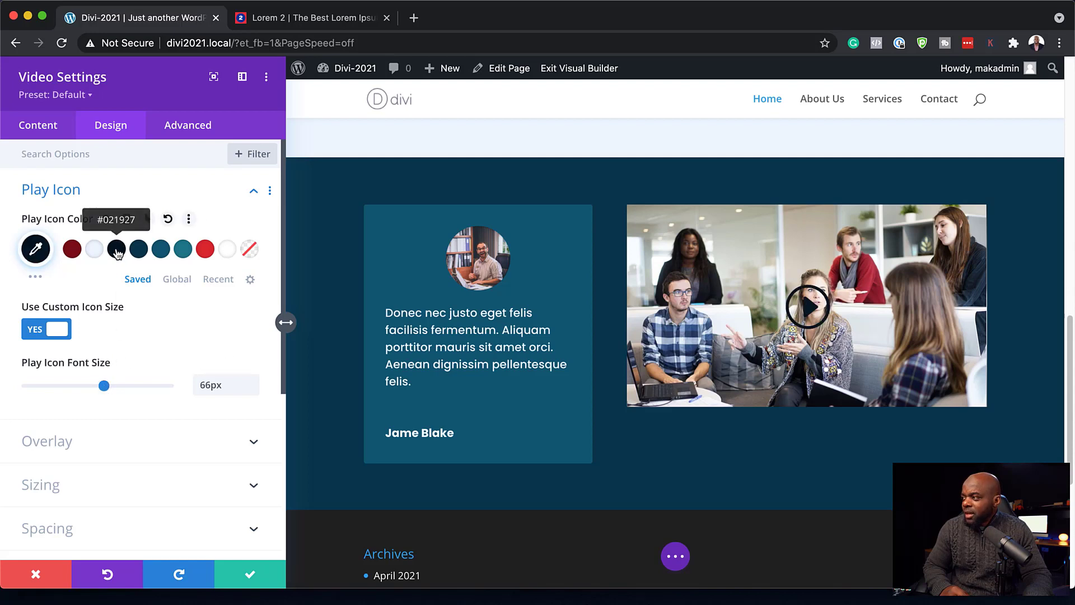
pyautogui.click(160, 250)
pyautogui.click(185, 252)
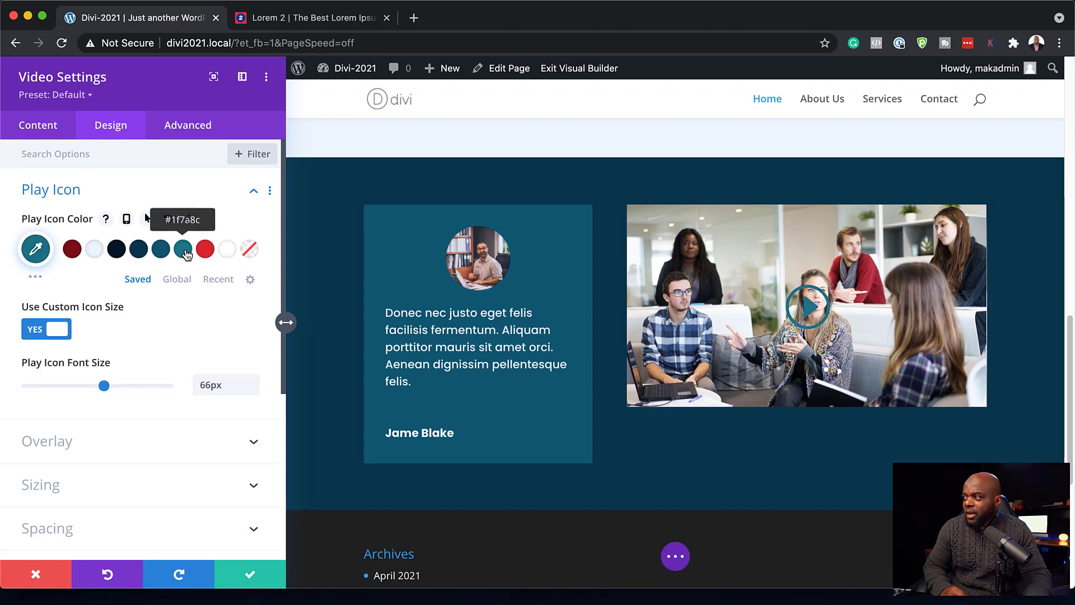
pyautogui.click(206, 251)
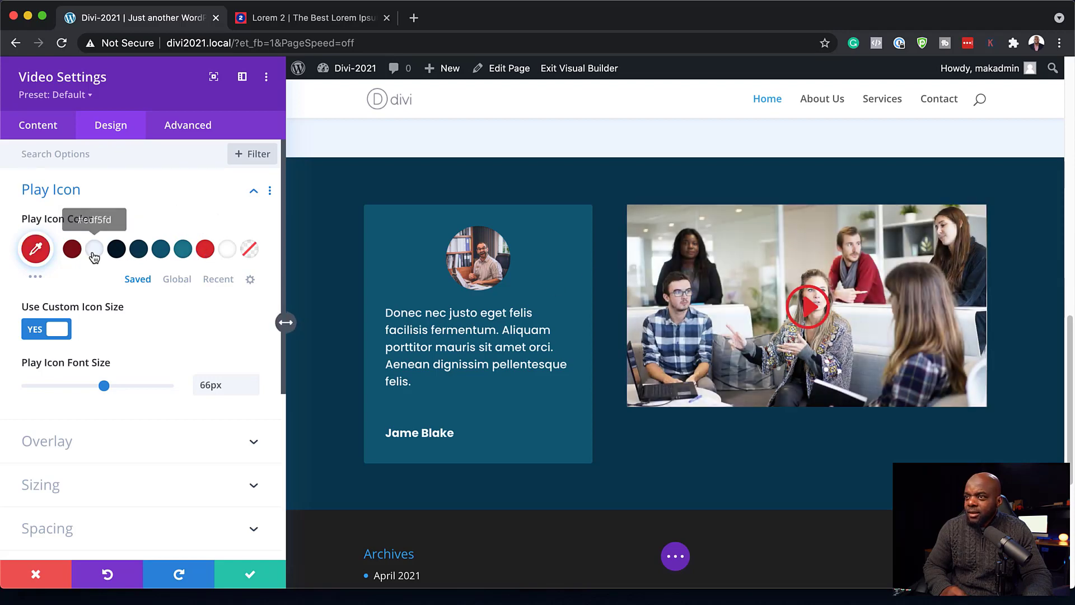
pyautogui.click(95, 255)
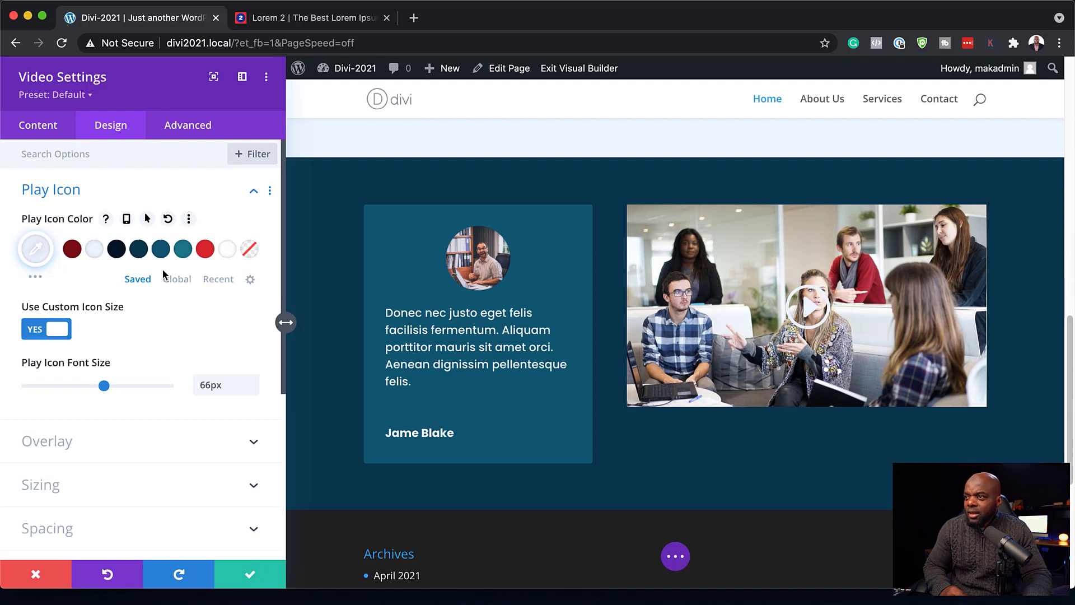
# - Round the video's corners to 3px and save its settings
pyautogui.click(199, 439)
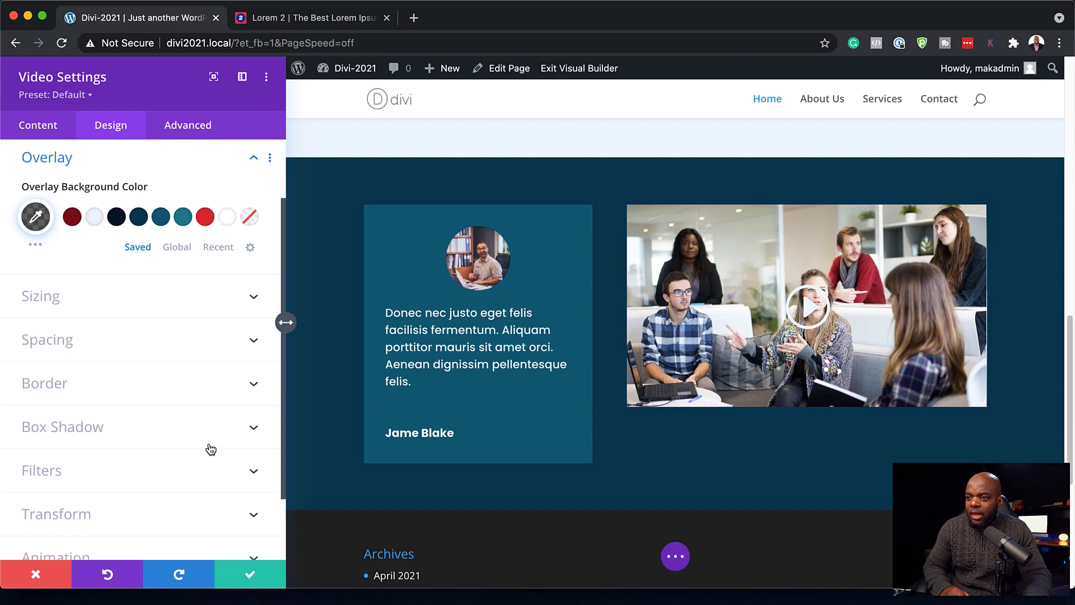
pyautogui.scroll(-1, 210, 449)
pyautogui.click(127, 361)
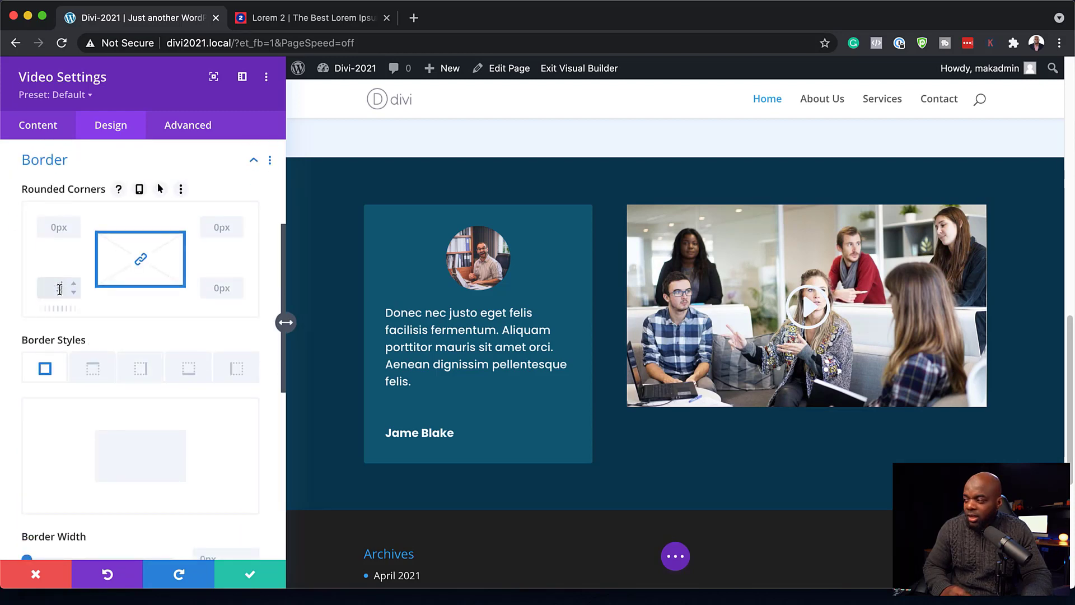
pyautogui.write('3px')
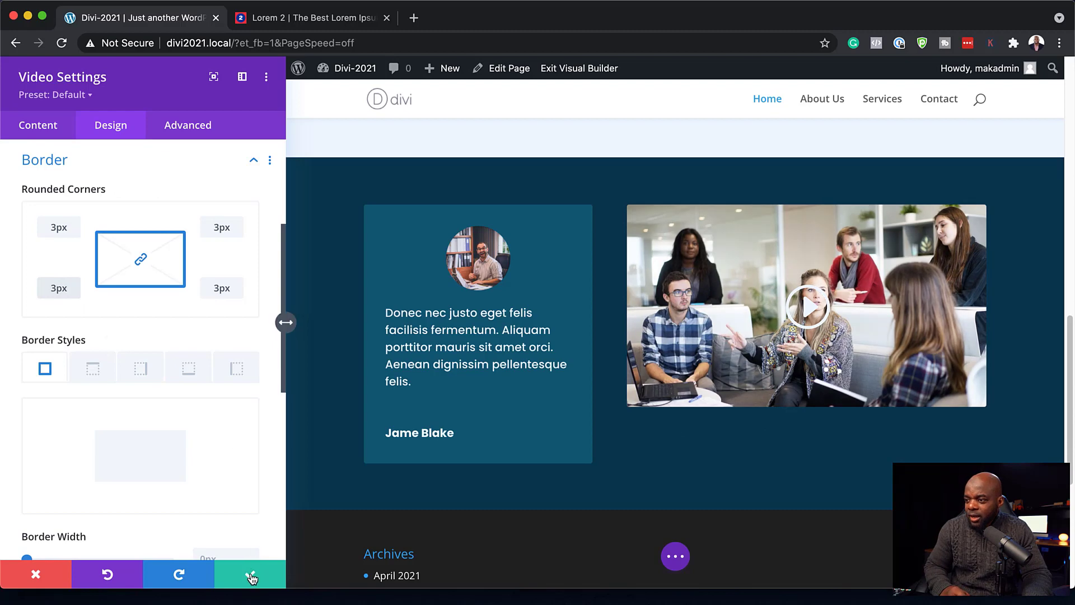
pyautogui.click(250, 576)
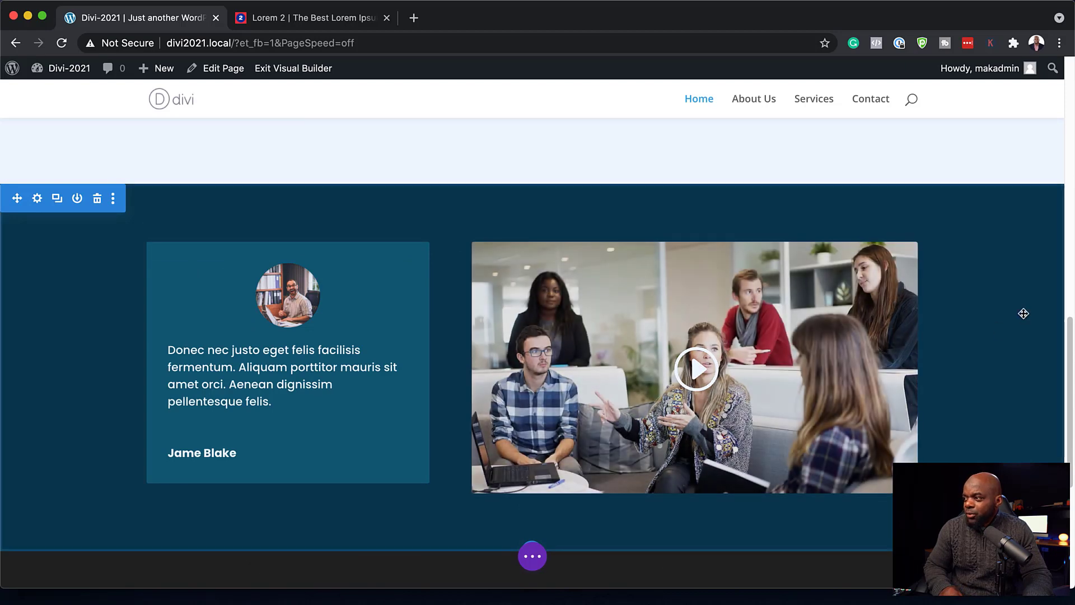
# - Drag the navy section's top padding handle until it reads about 102px
pyautogui.scroll(2, 1010, 376)
pyautogui.scroll(-2, 1042, 415)
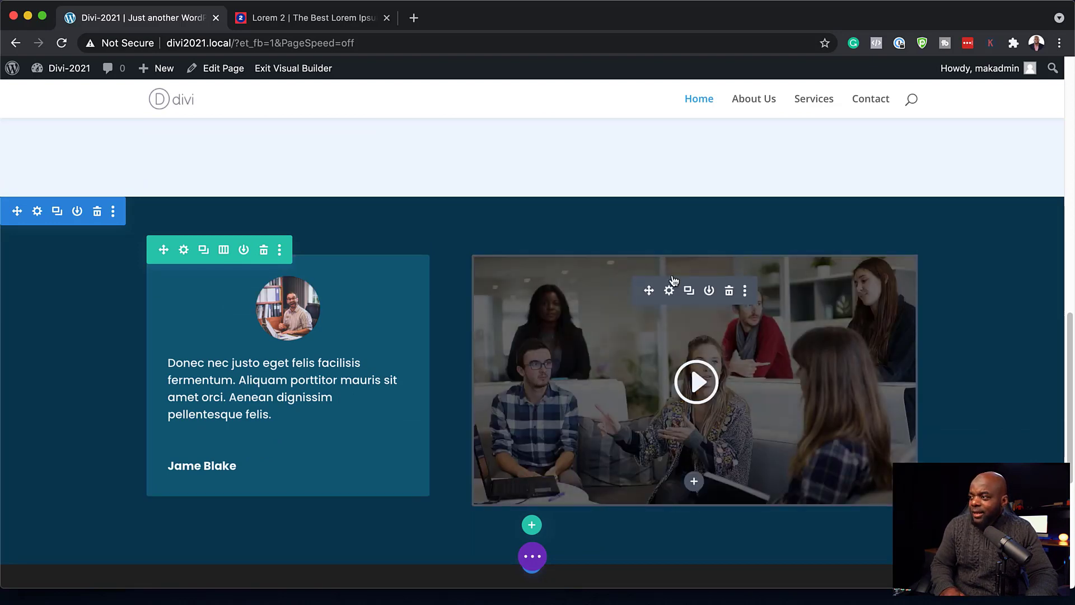
pyautogui.scroll(3, 941, 379)
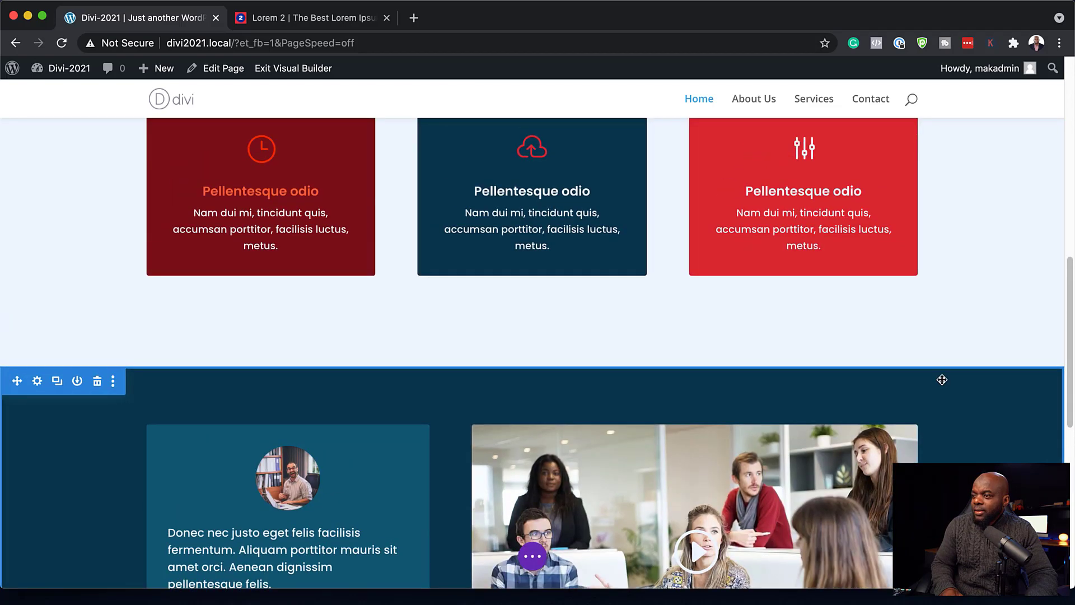
pyautogui.scroll(-2, 942, 380)
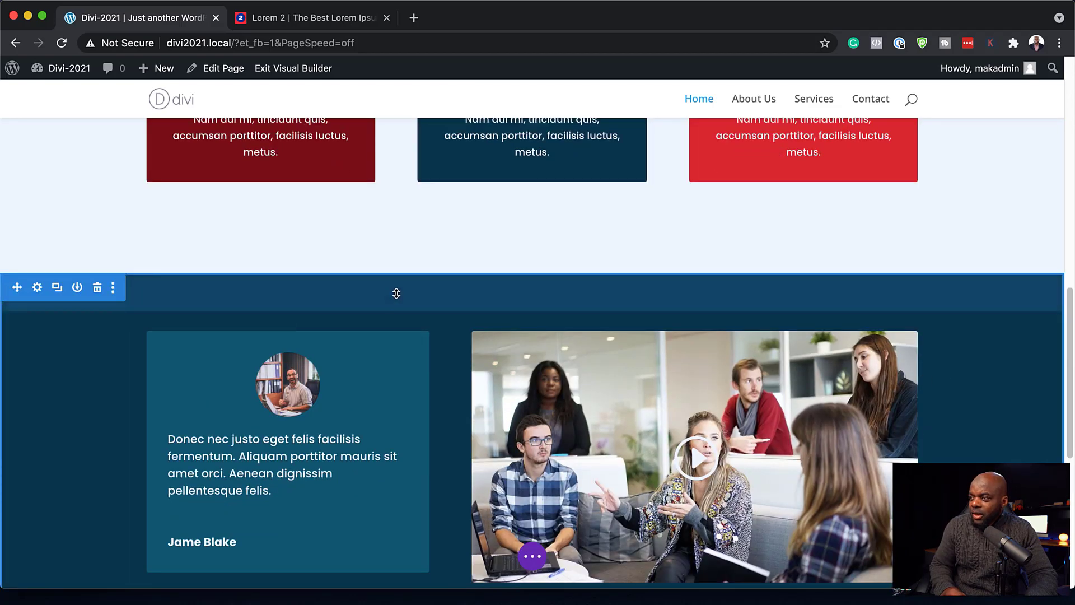
pyautogui.moveTo(394, 298); pyautogui.dragTo(407, 330)
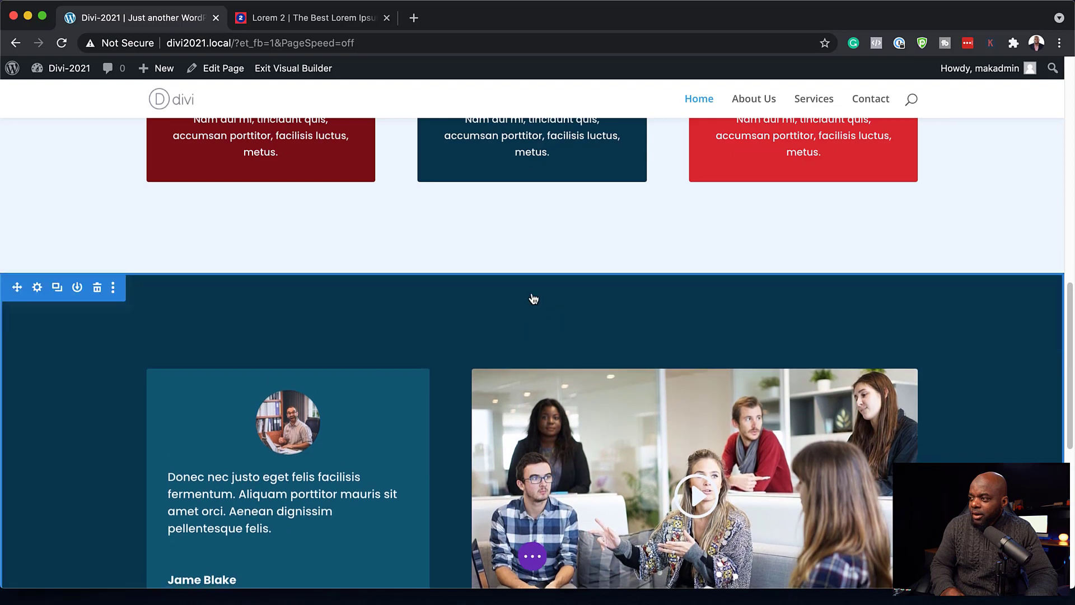
pyautogui.moveTo(543, 327); pyautogui.dragTo(544, 310)
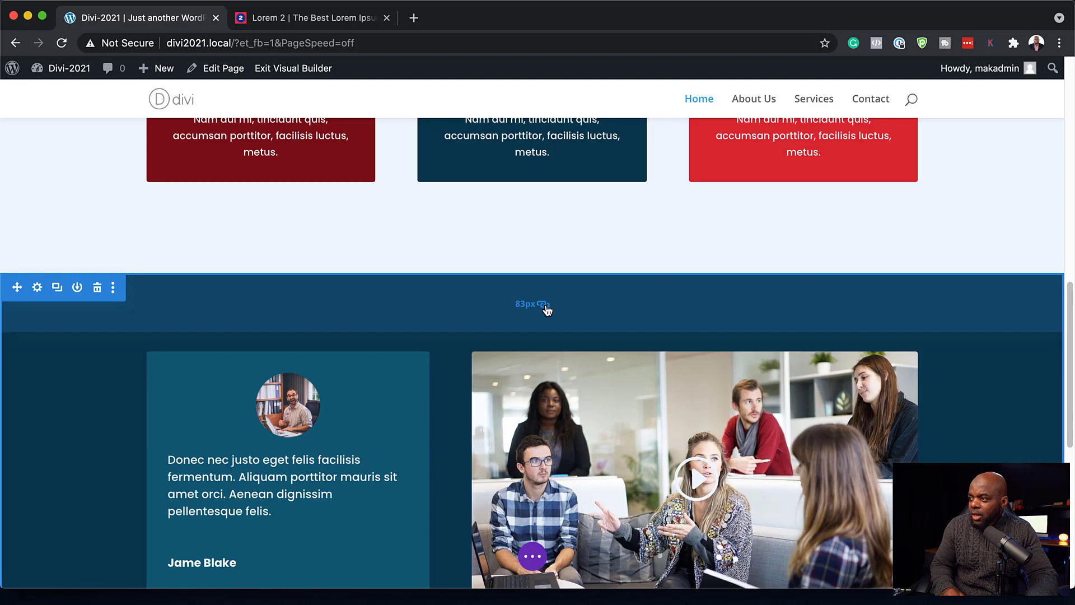
pyautogui.moveTo(493, 303); pyautogui.dragTo(496, 315)
pyautogui.scroll(-5, 794, 364)
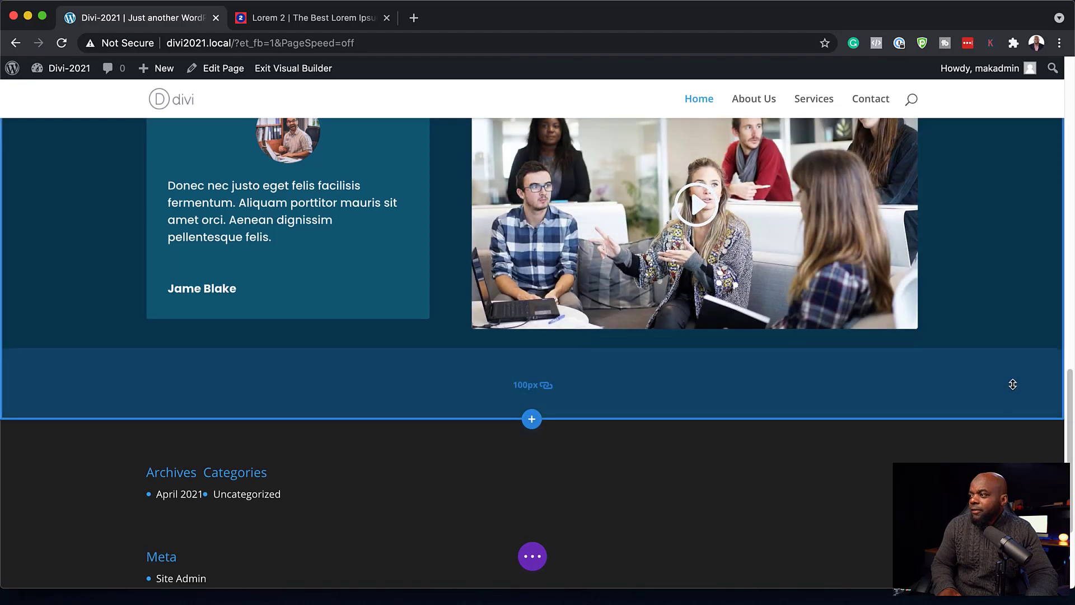
pyautogui.scroll(6, 1010, 379)
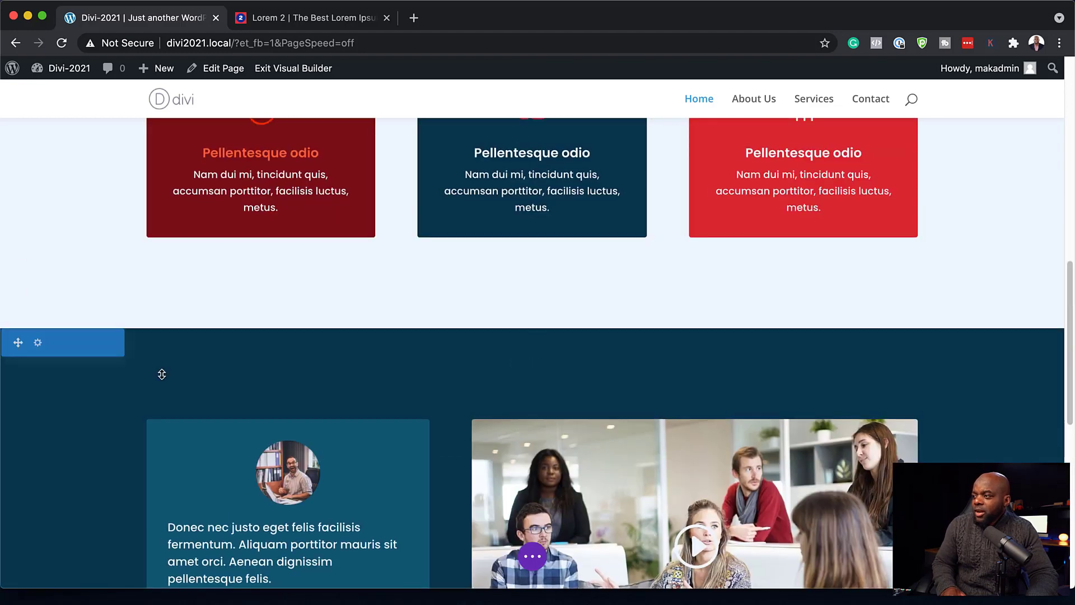
# - Duplicate the 'Suspendisse urna nibh' heading row, move the copy to the navy section's top, and open its text settings
pyautogui.scroll(5, 168, 371)
pyautogui.scroll(1, 167, 371)
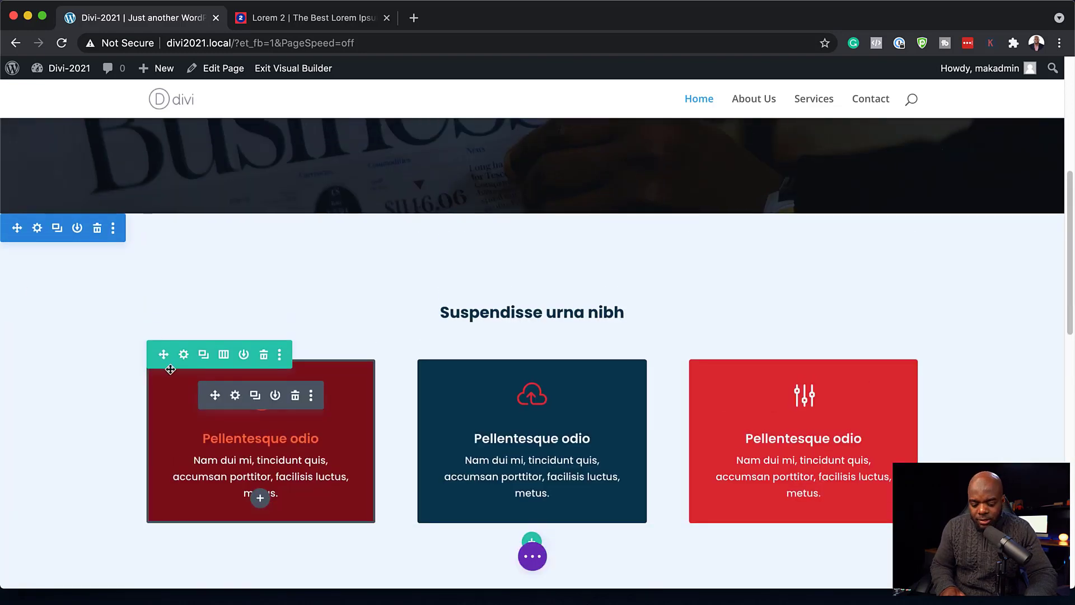
pyautogui.scroll(-10, 171, 369)
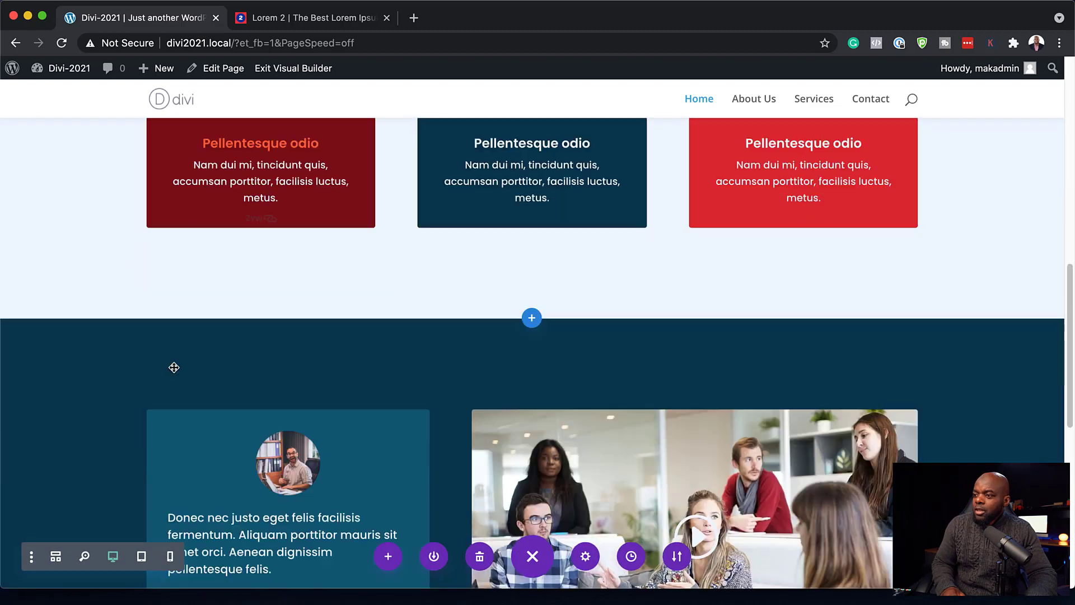
pyautogui.scroll(7, 174, 367)
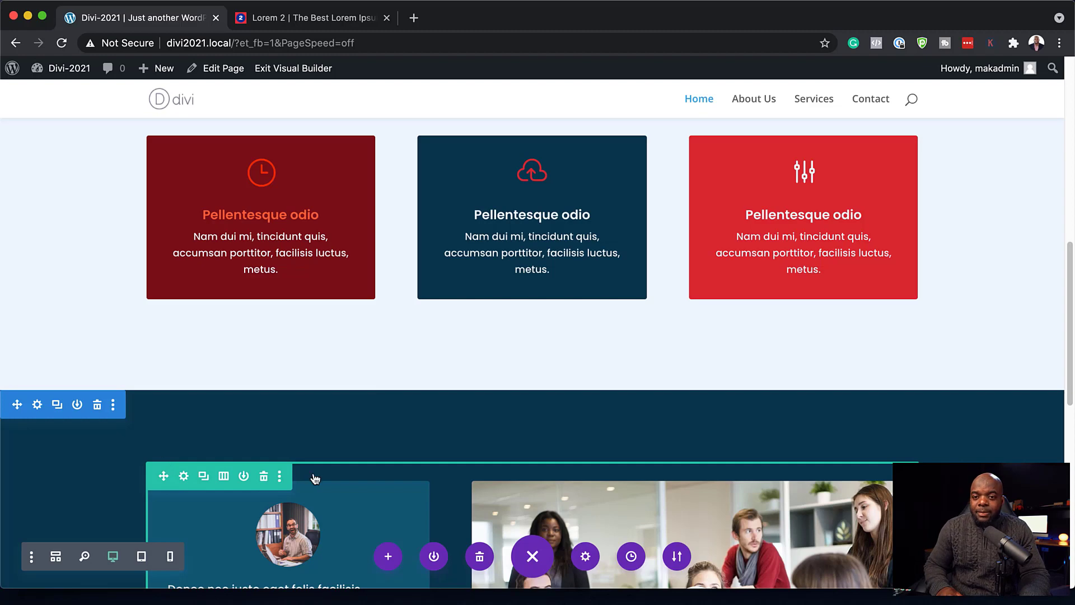
pyautogui.scroll(7, 314, 476)
pyautogui.scroll(-6, 430, 471)
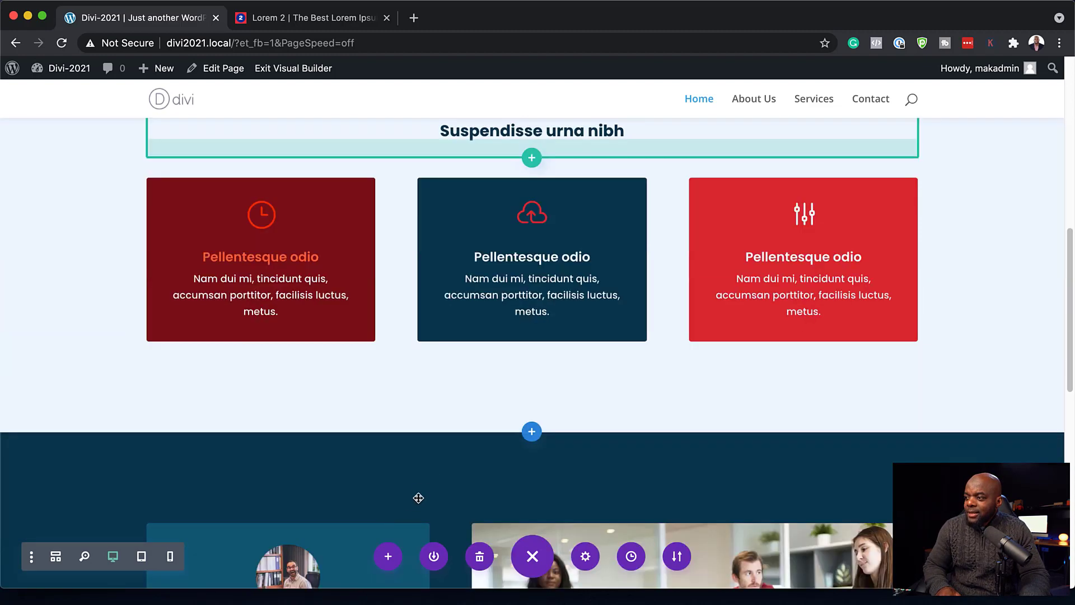
pyautogui.scroll(1, 447, 493)
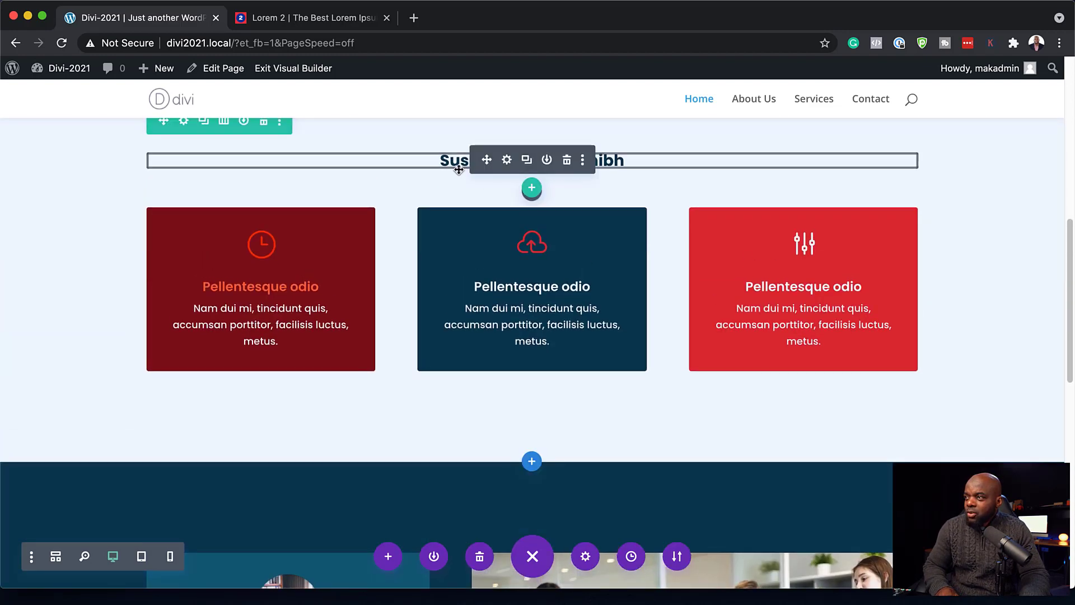
pyautogui.scroll(1, 458, 170)
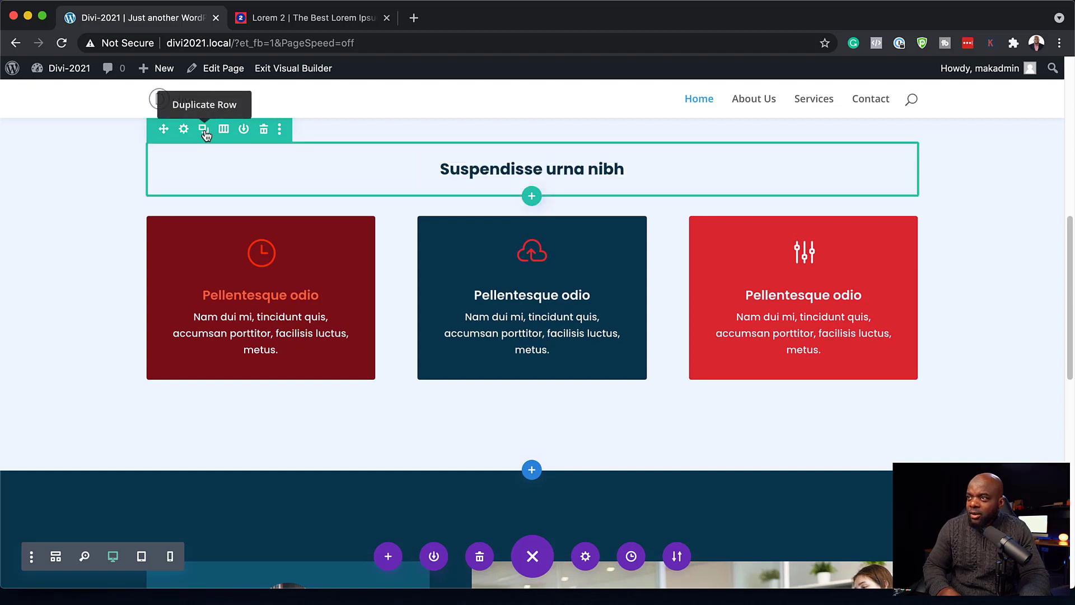
pyautogui.click(204, 130)
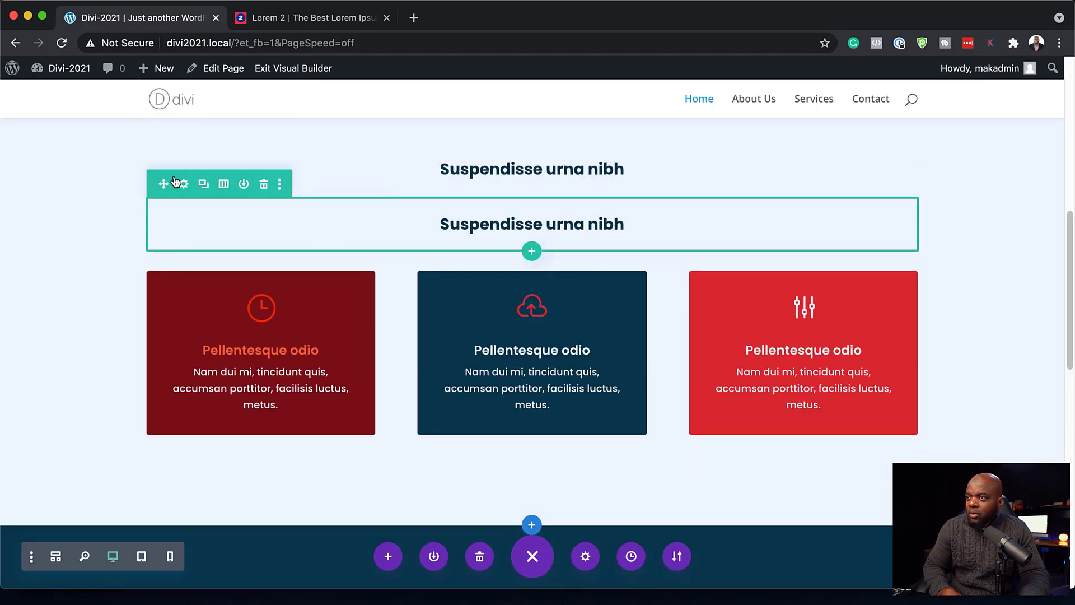
pyautogui.moveTo(162, 183); pyautogui.dragTo(315, 439)
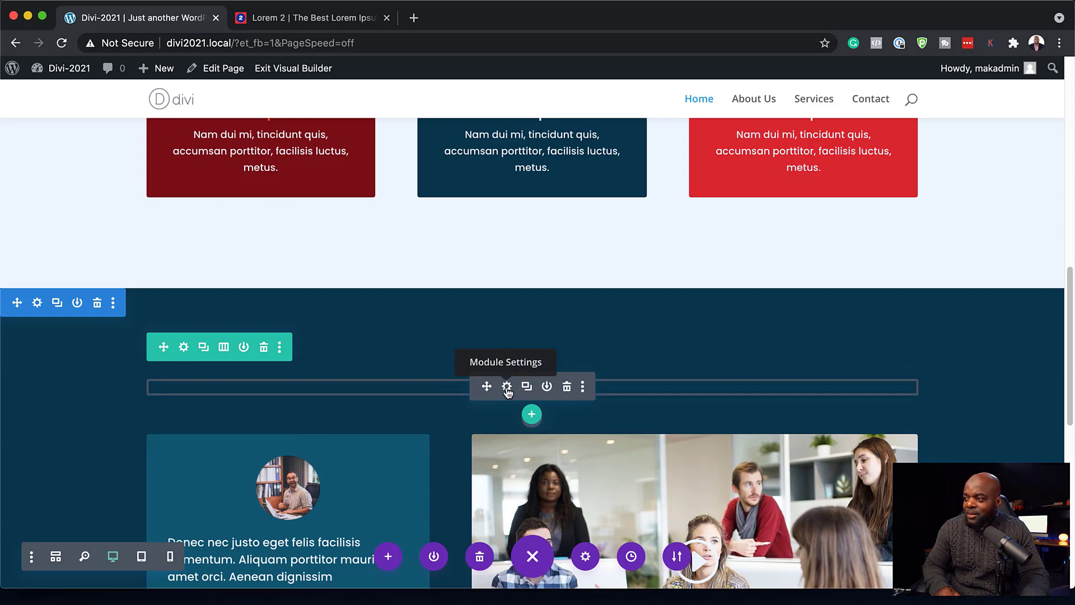
pyautogui.click(506, 386)
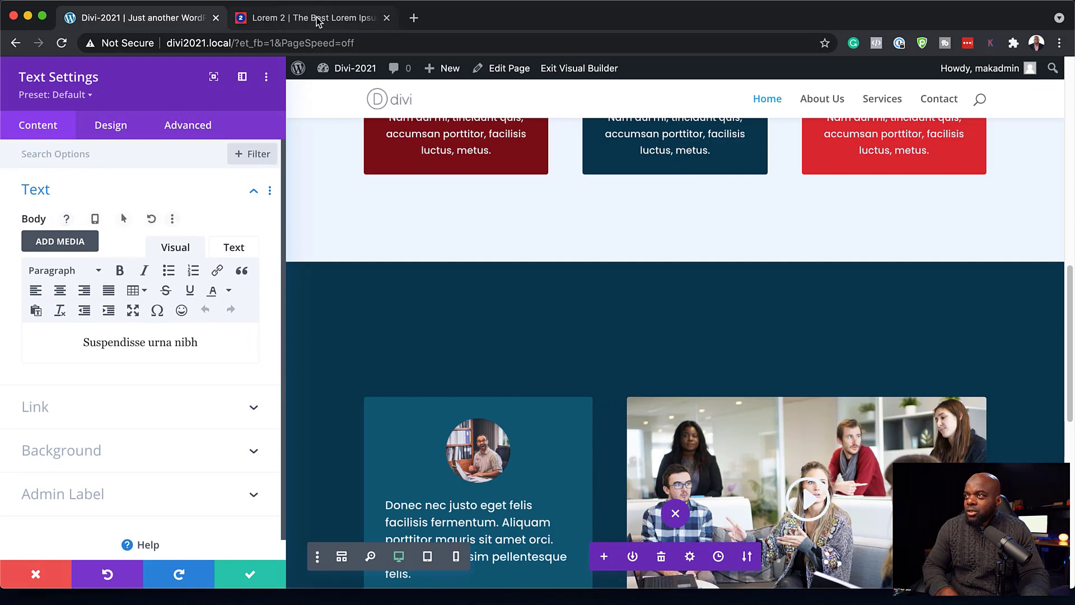
# - Replace the copied heading with 'Aliquam erat volutpat' pasted from the lorem ipsum page
pyautogui.click(336, 18)
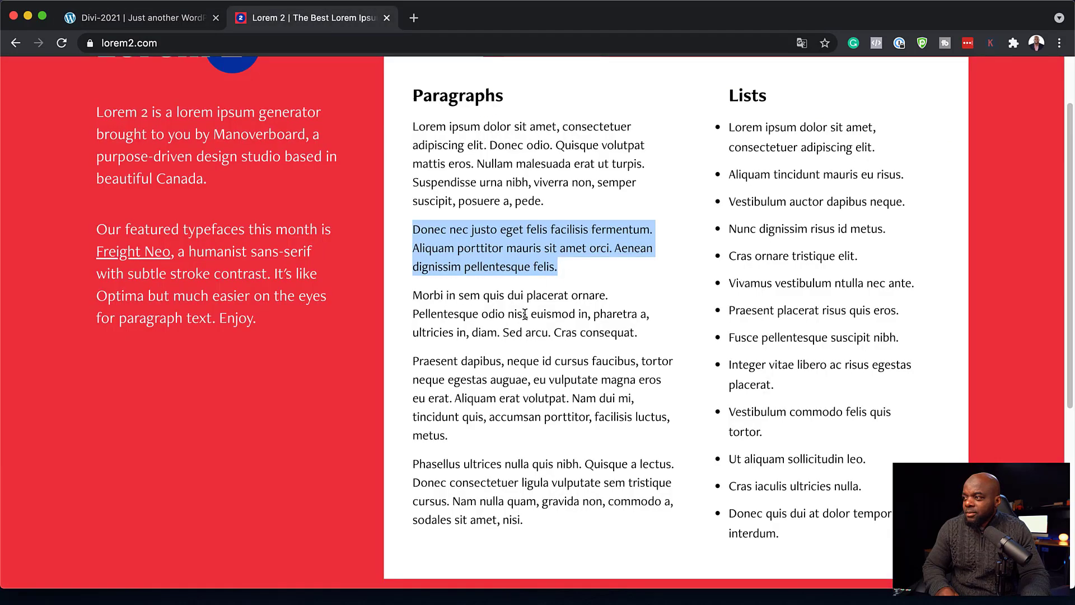
pyautogui.hotkey('ctrl', 'shift', 'Tab')
pyautogui.moveTo(199, 342); pyautogui.dragTo(71, 332)
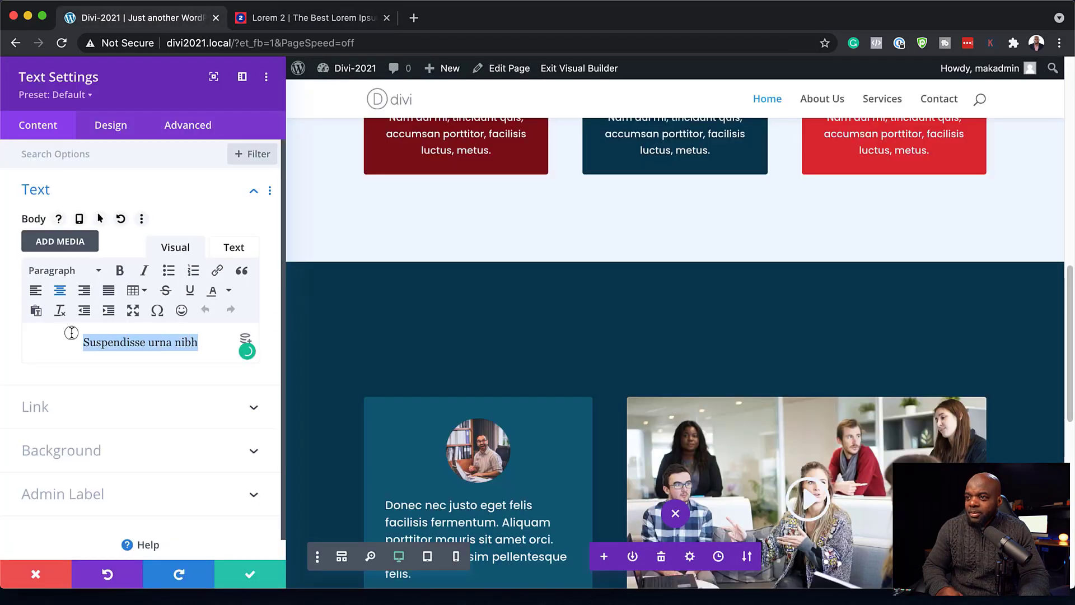
pyautogui.write('Aliquam erat volutpat')
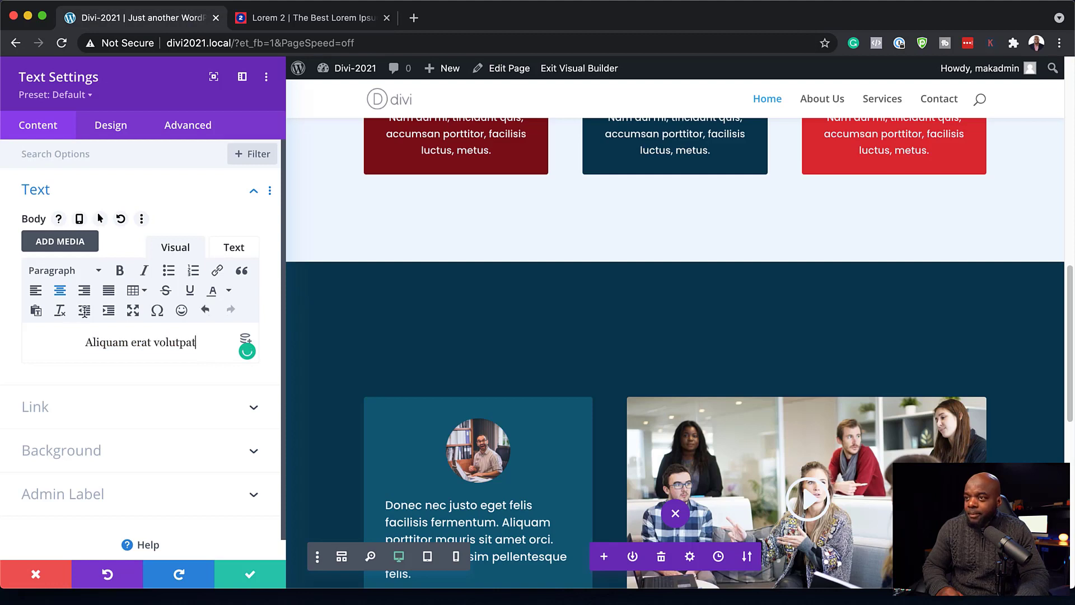
# - Make the heading text light #edf5fd and save the module
pyautogui.click(127, 128)
pyautogui.click(113, 202)
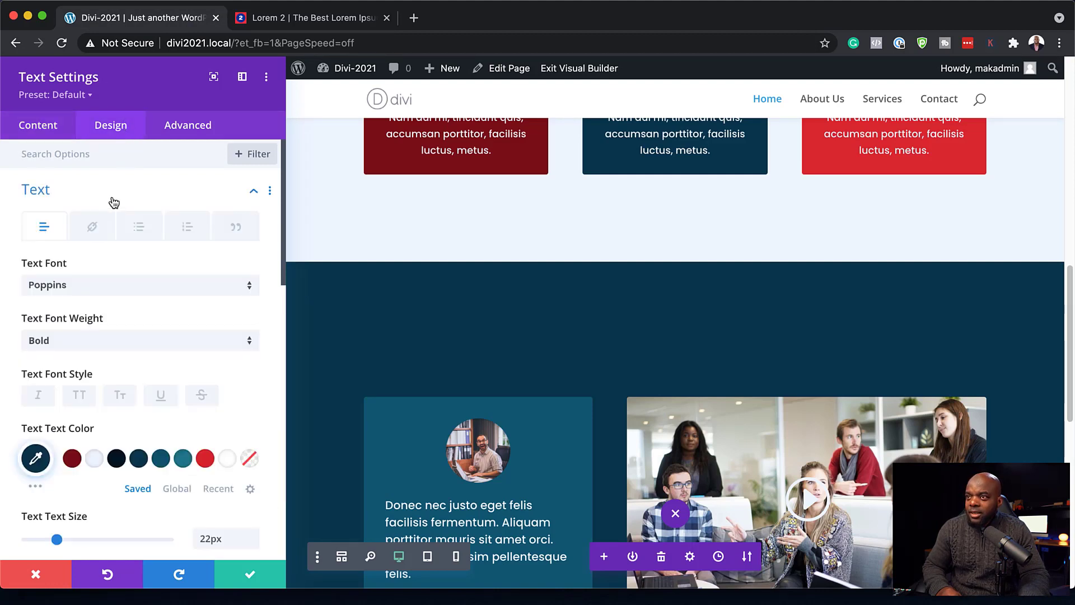
pyautogui.click(94, 458)
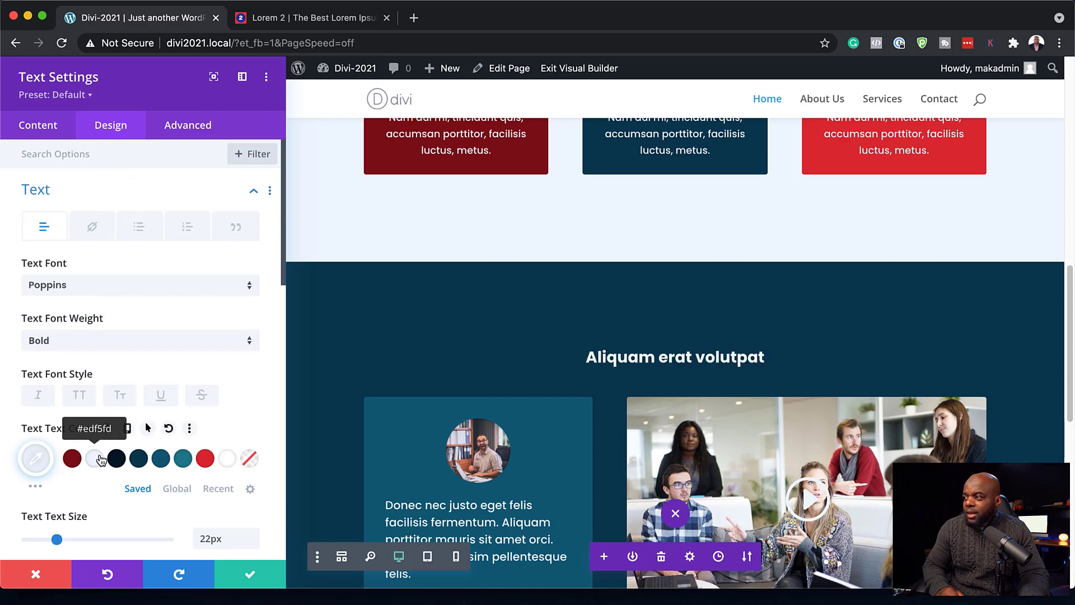
pyautogui.scroll(-3, 421, 366)
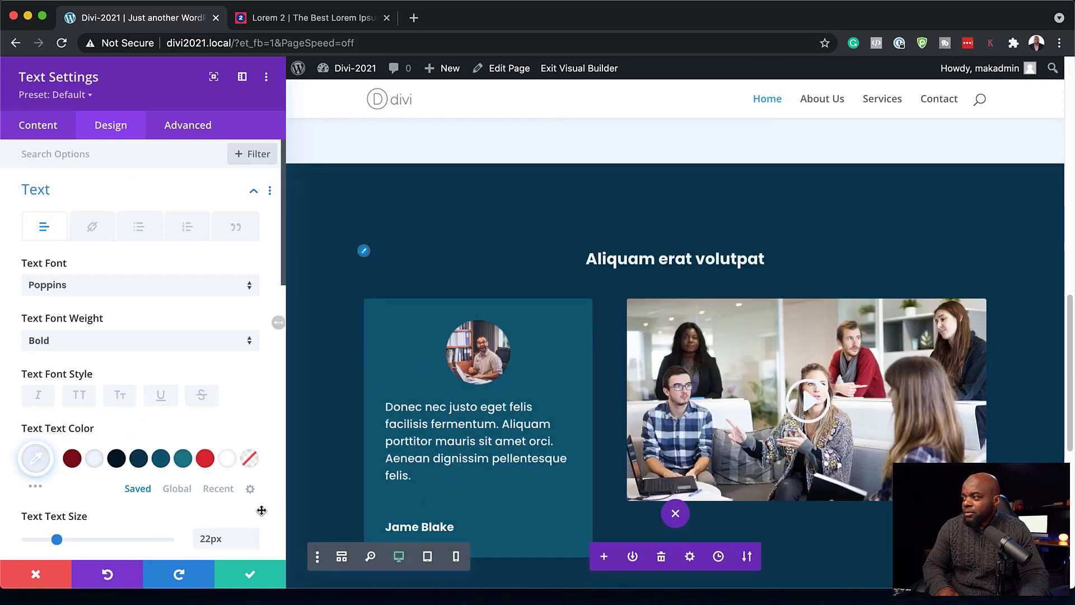
pyautogui.click(253, 576)
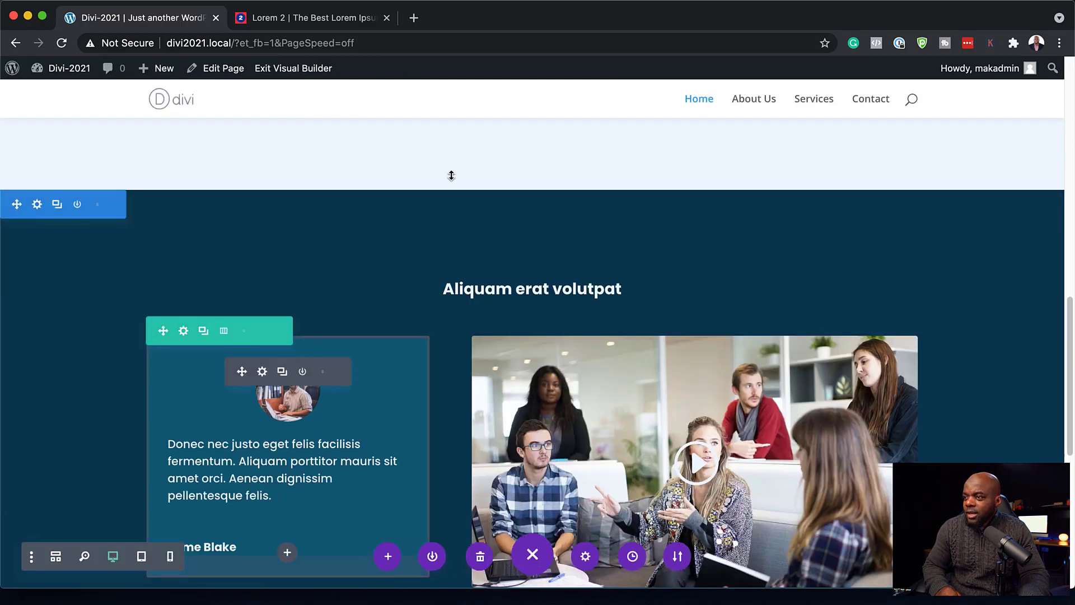
pyautogui.scroll(5, 841, 241)
pyautogui.scroll(6, 950, 264)
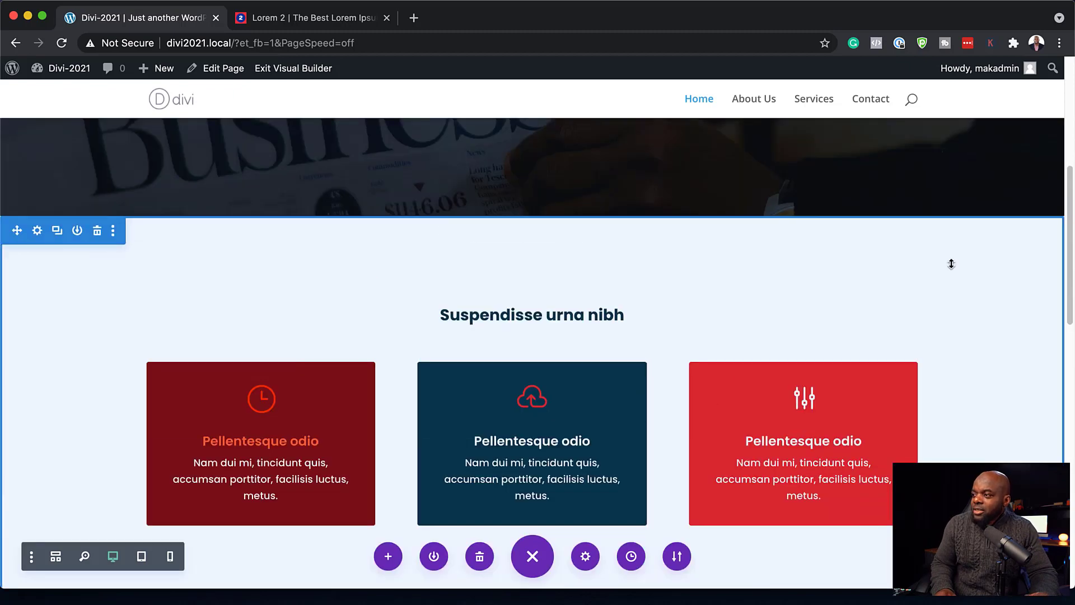
pyautogui.scroll(-4, 977, 266)
pyautogui.scroll(-12, 978, 266)
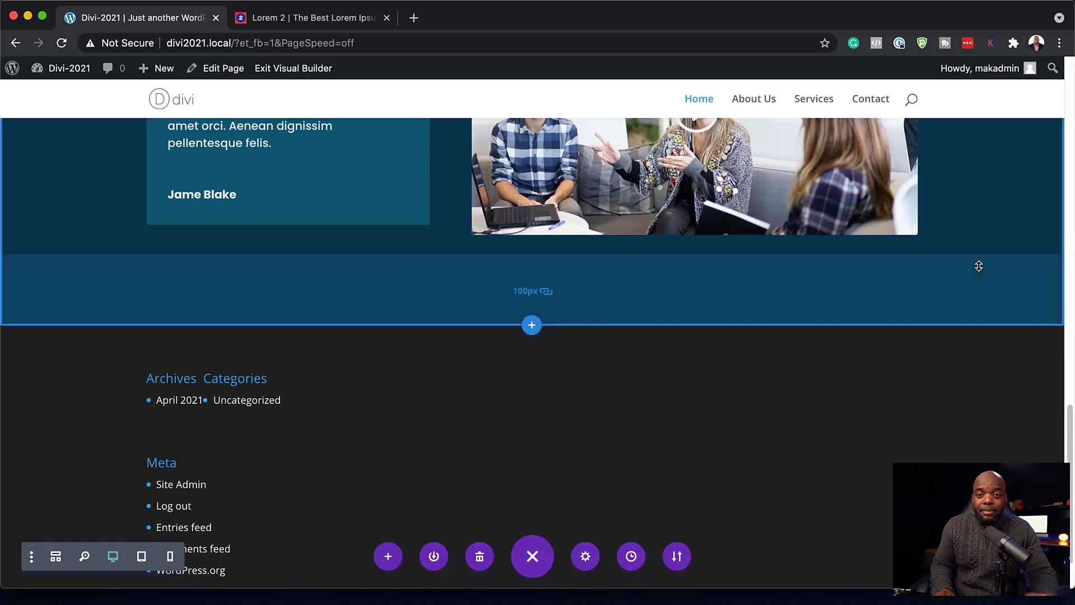
pyautogui.scroll(10, 978, 266)
pyautogui.scroll(8, 978, 266)
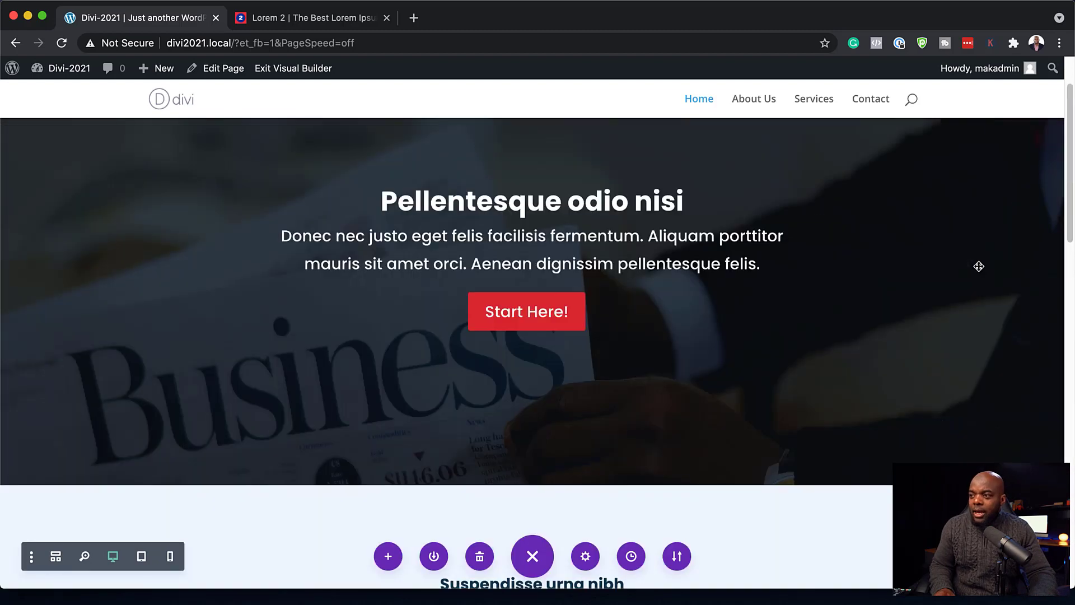
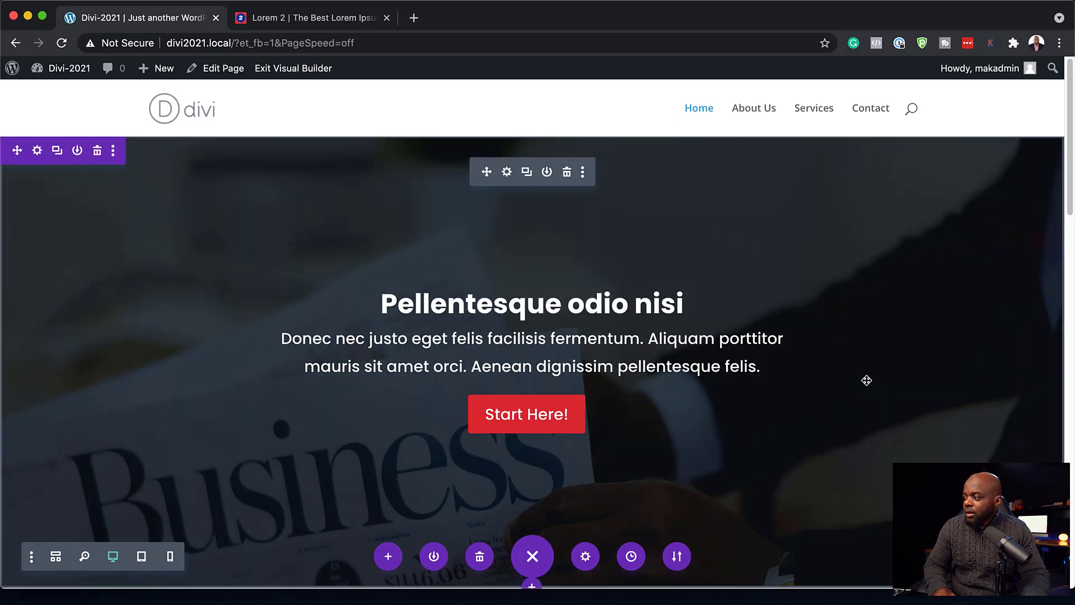
# - Exit the visual builder and scroll the live home page down to the footer and back up
pyautogui.click(307, 73)
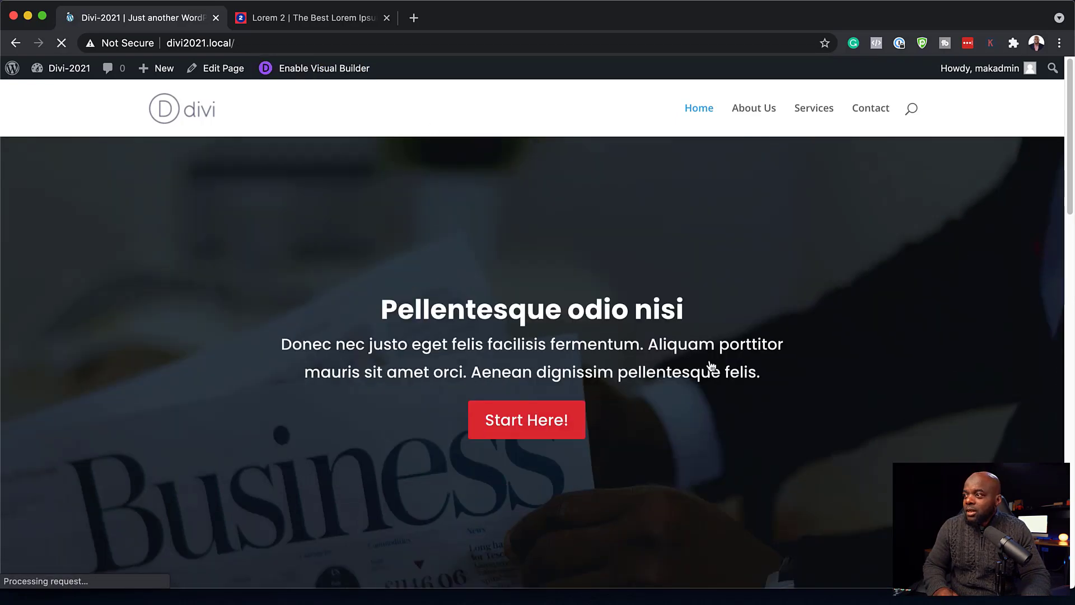
pyautogui.scroll(-9, 866, 344)
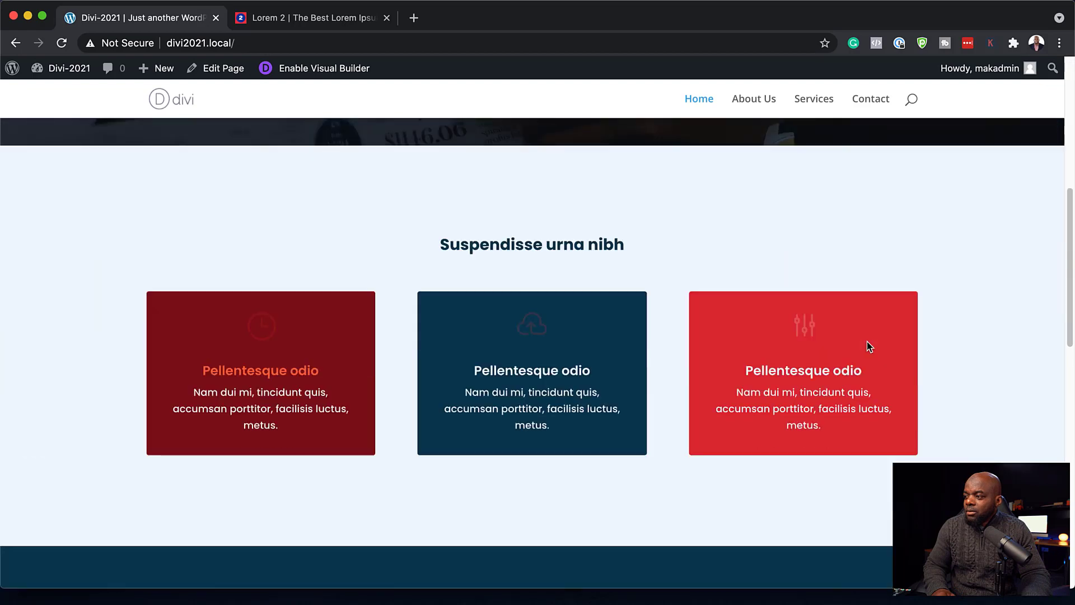
pyautogui.scroll(-7, 866, 345)
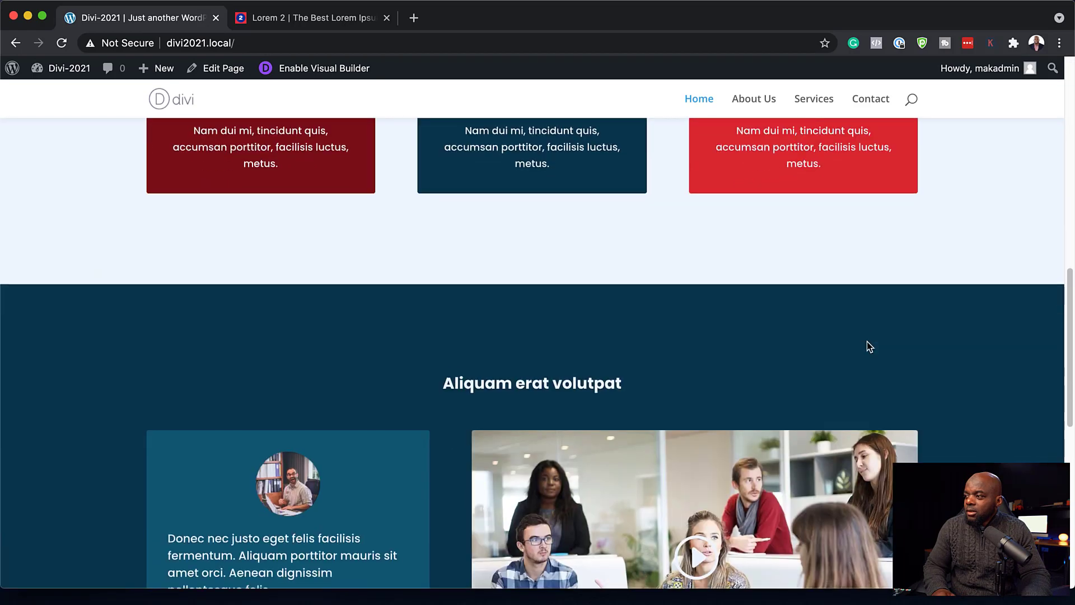
pyautogui.scroll(-6, 867, 345)
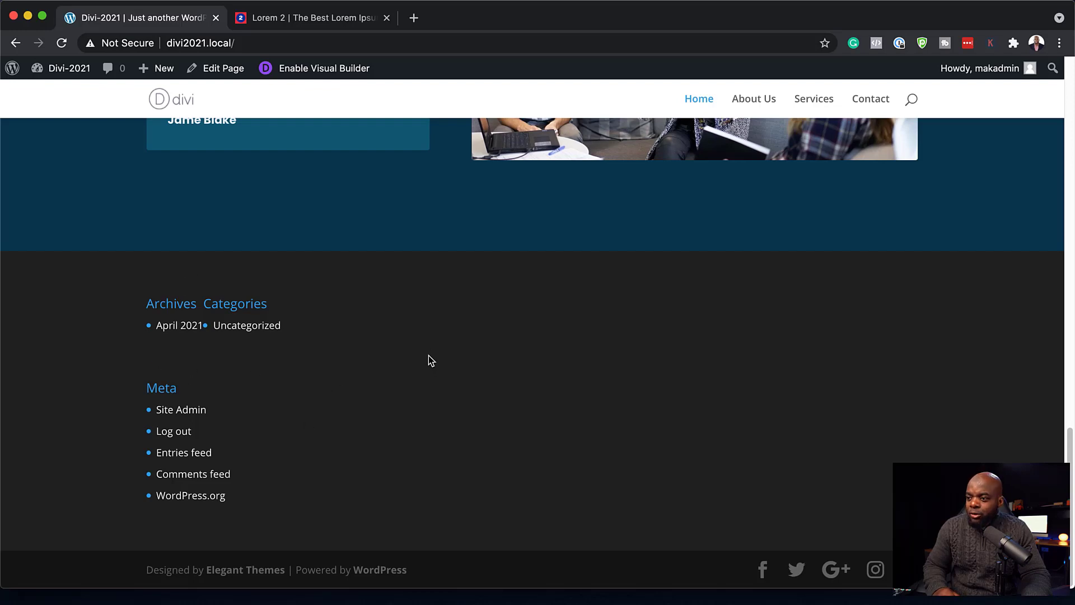
pyautogui.scroll(12, 496, 265)
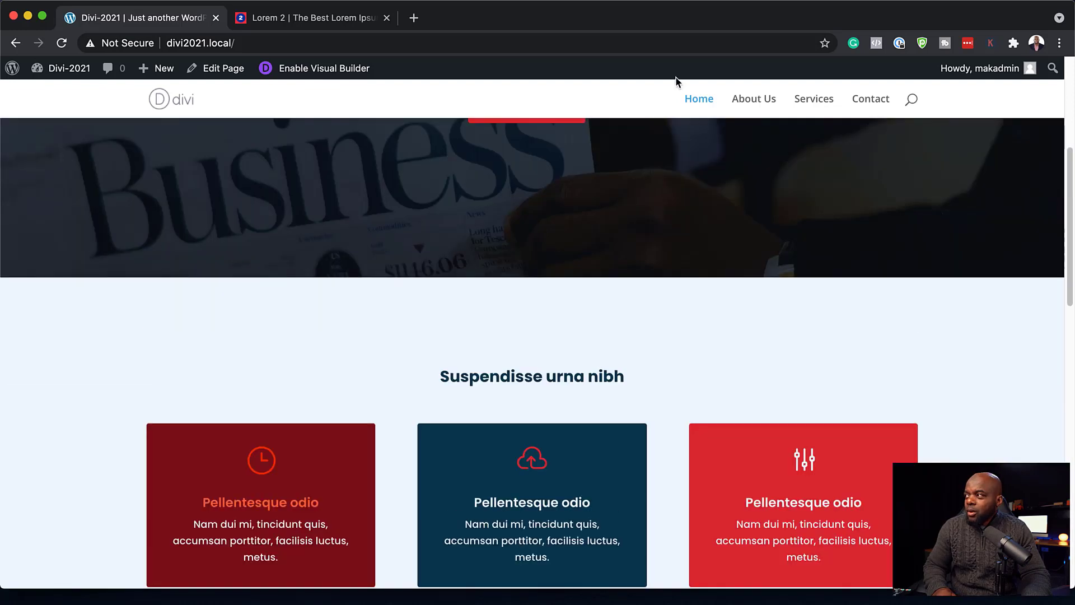
pyautogui.scroll(5, 677, 82)
pyautogui.moveTo(67, 70)
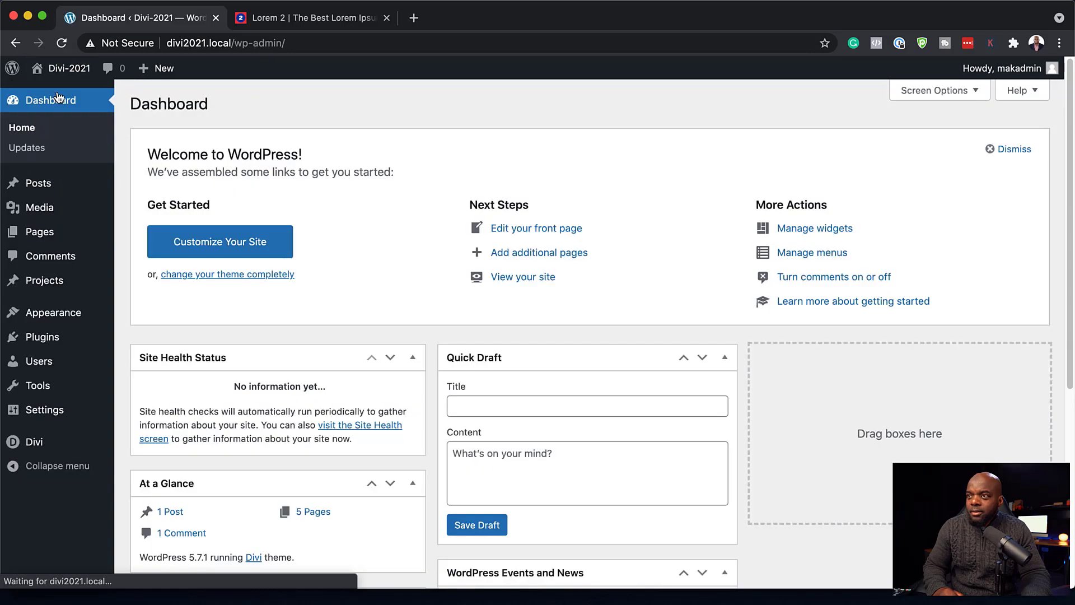
# - In the Divi Theme Builder, add a global footer to the default template and build it
pyautogui.moveTo(56, 446)
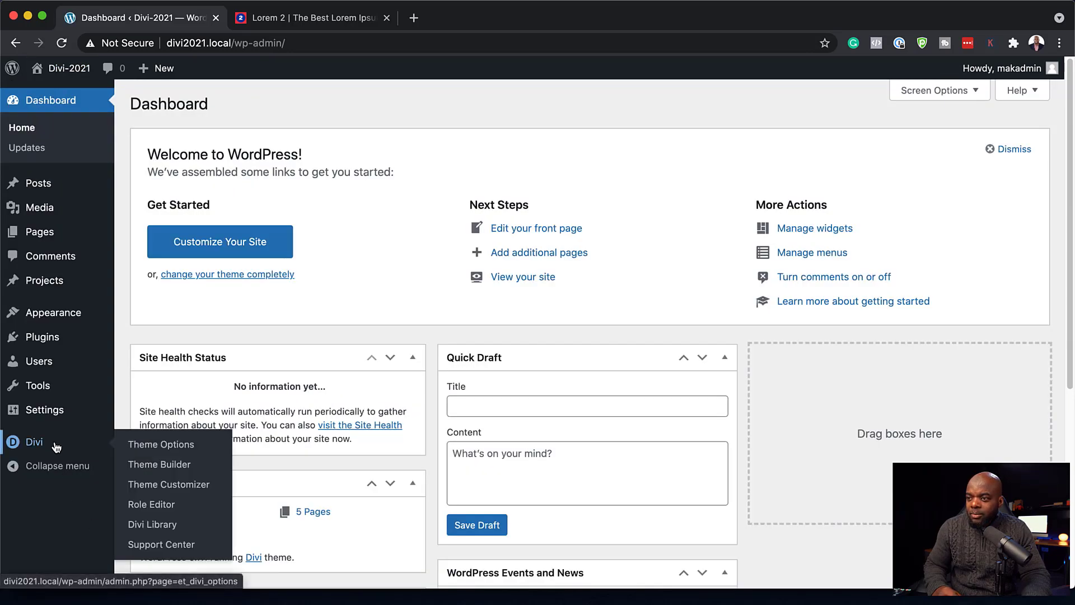
pyautogui.click(178, 467)
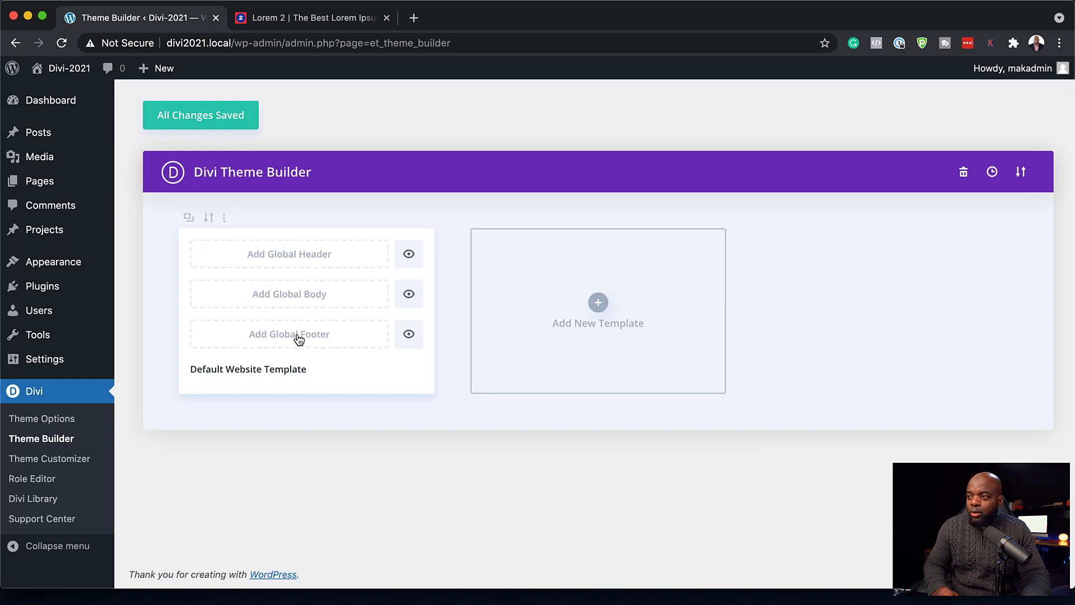
pyautogui.click(299, 339)
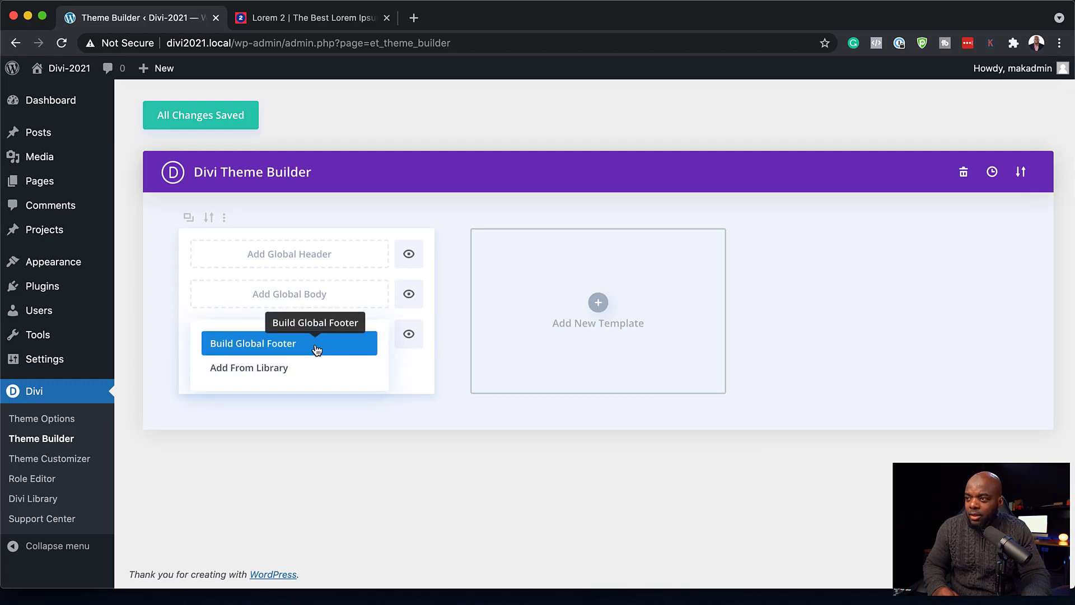
pyautogui.click(317, 349)
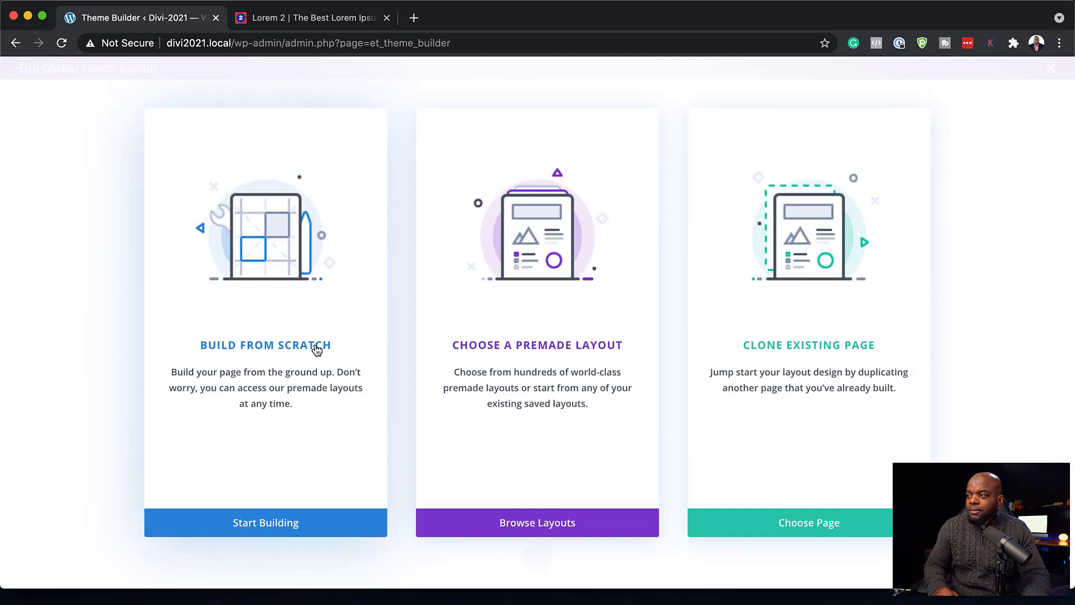
# - Build the footer from scratch with a one-column row holding a Text module
pyautogui.click(316, 346)
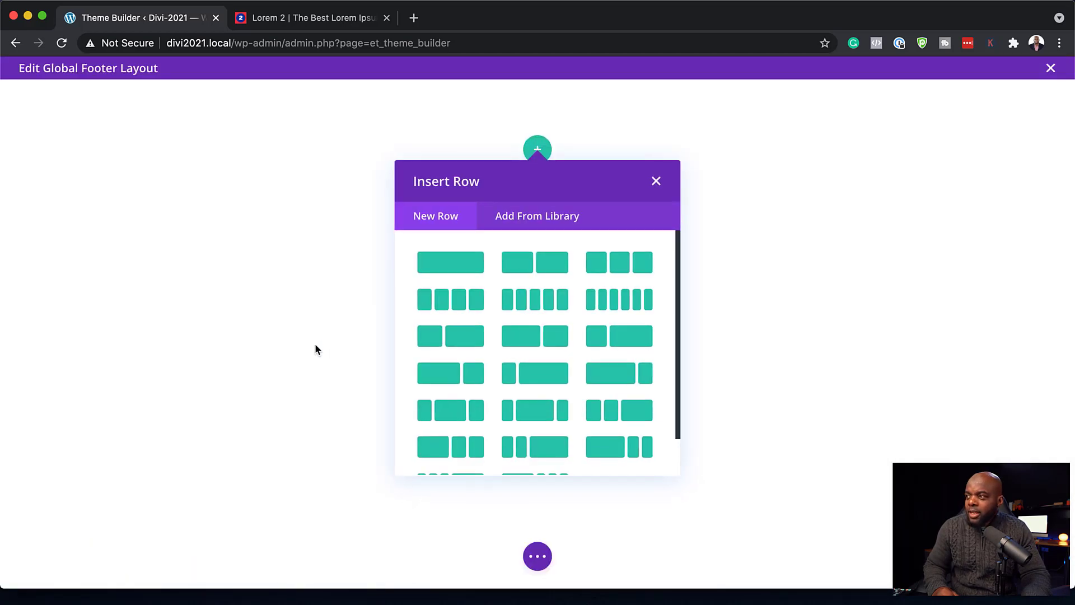
pyautogui.click(462, 271)
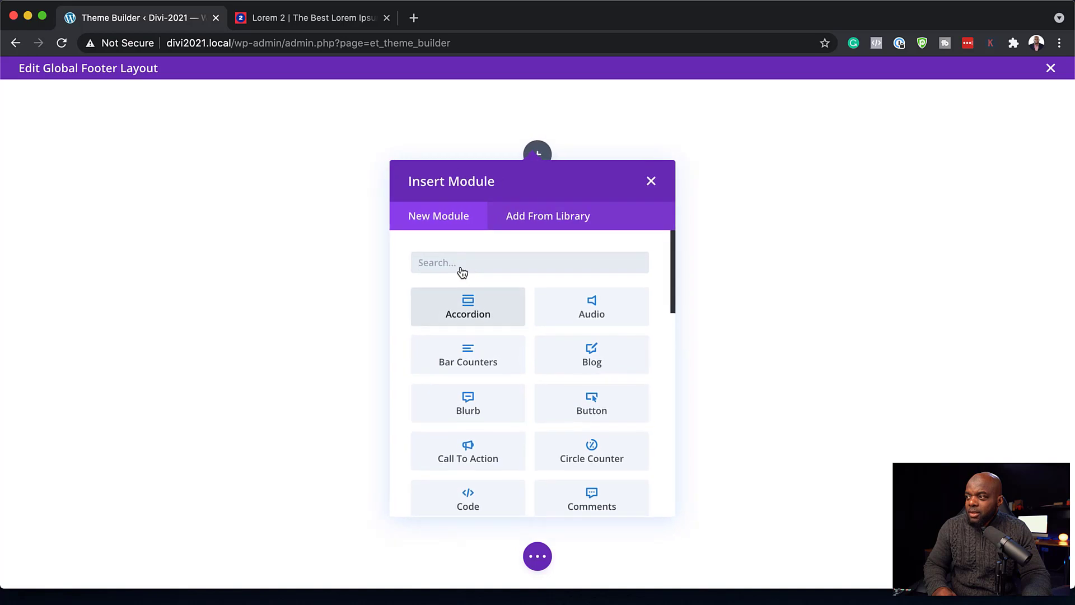
pyautogui.write('t')
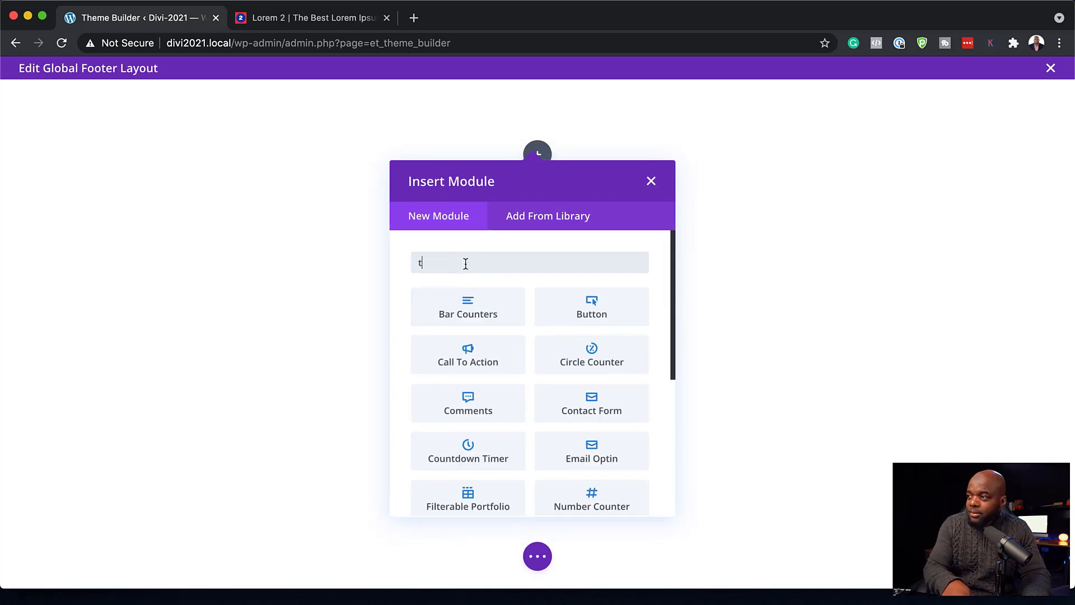
pyautogui.write('ex')
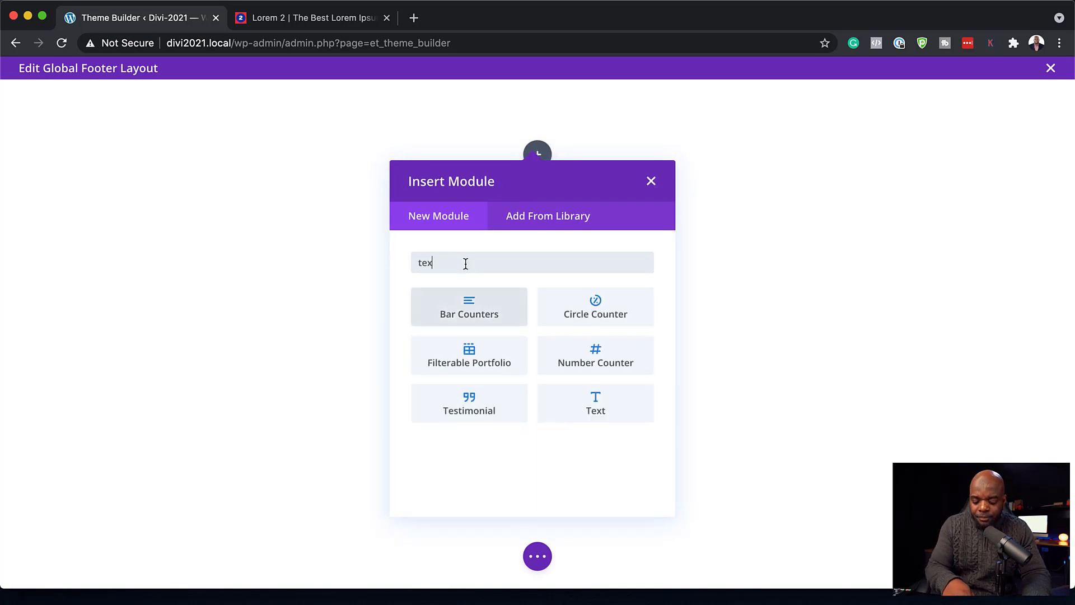
pyautogui.click(479, 314)
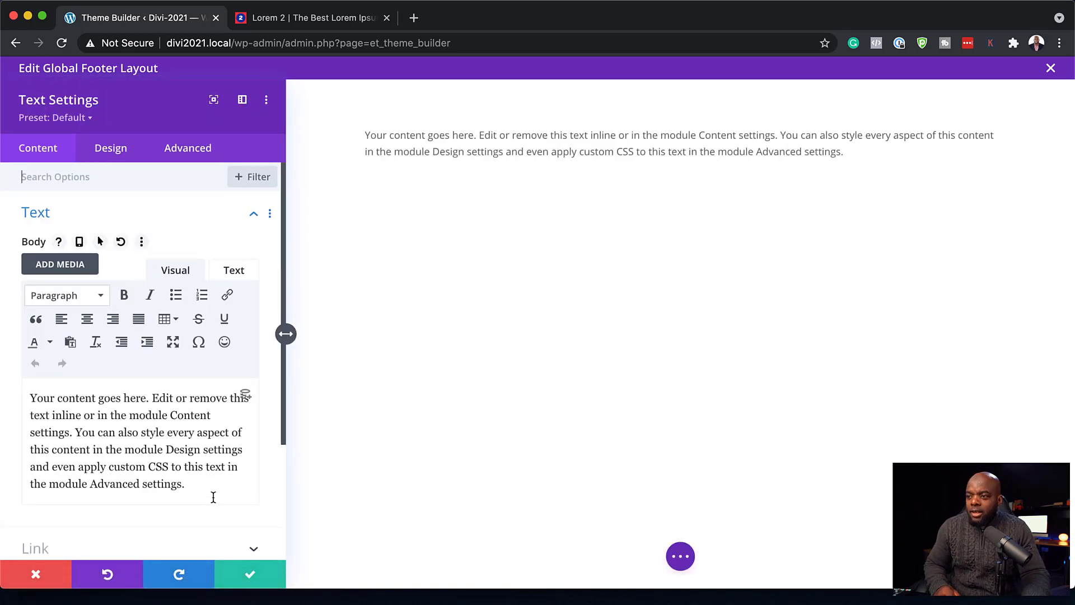
# - Replace the placeholder text with 'Aliquam porttitor' formatted as Heading 3
pyautogui.moveTo(203, 488); pyautogui.dragTo(15, 392)
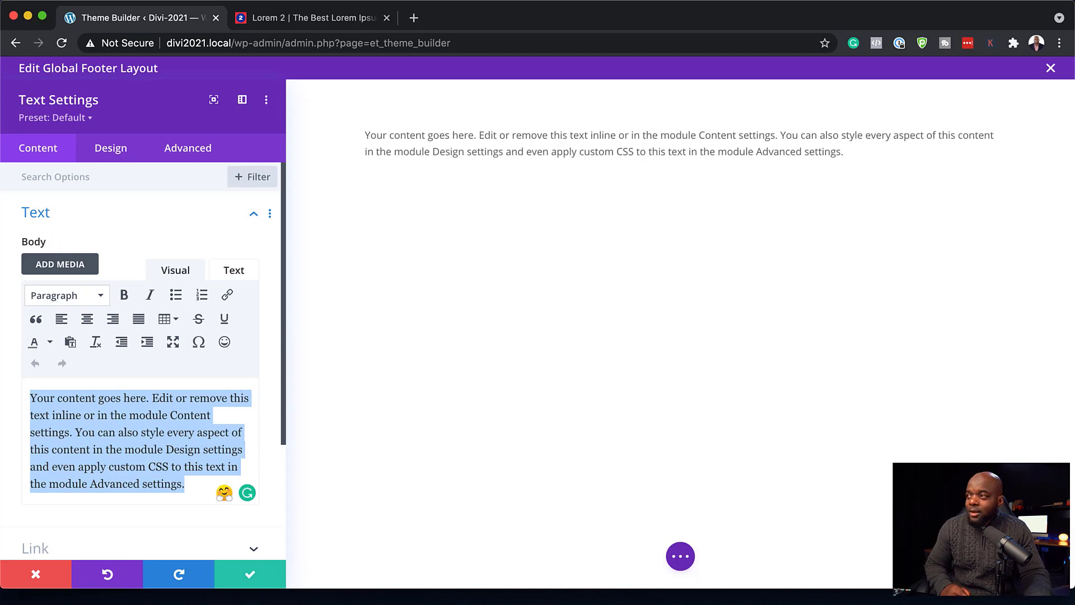
pyautogui.write('Aliquam porttitor')
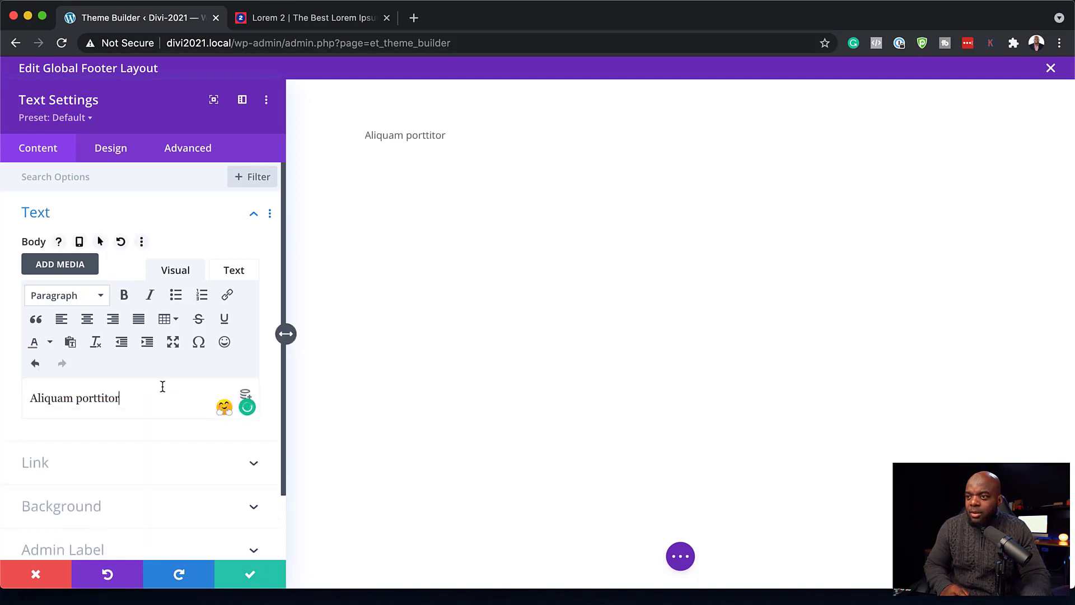
pyautogui.click(85, 295)
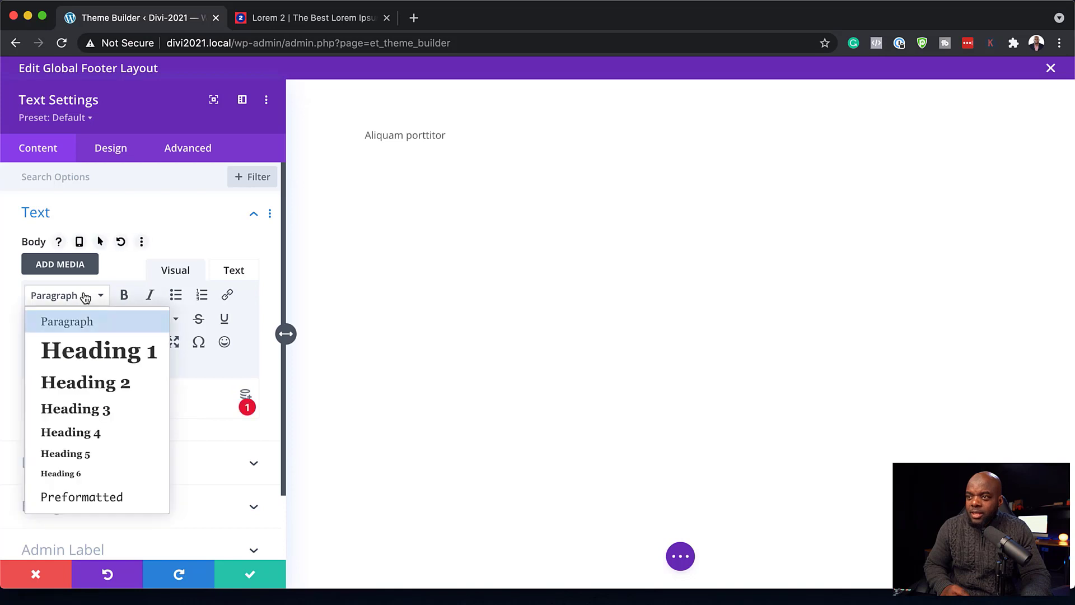
pyautogui.click(109, 410)
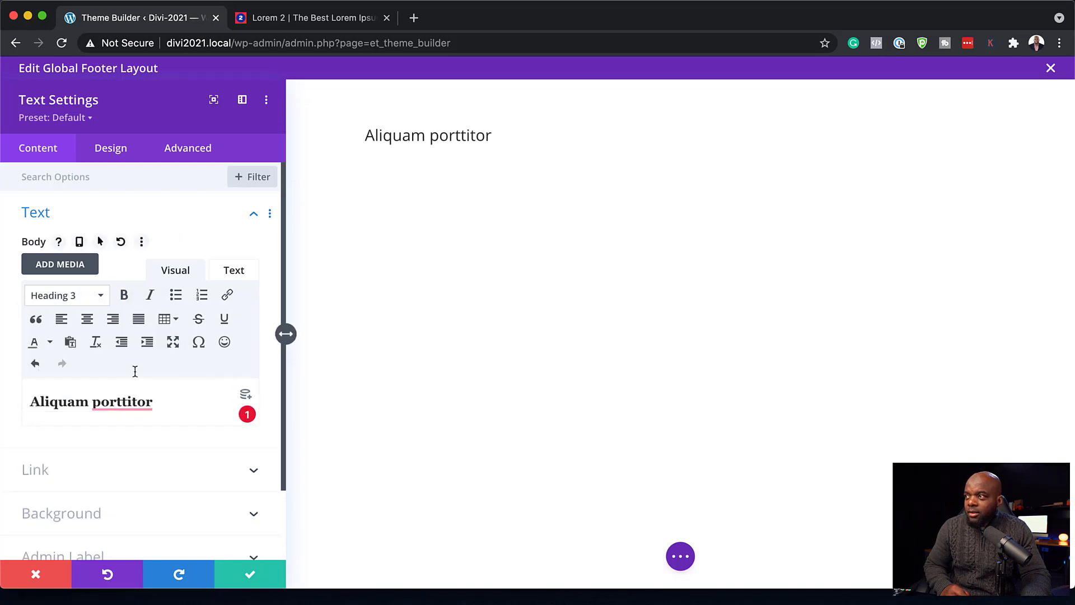
# - Set the module's heading text font to Poppins Semi Bold
pyautogui.click(111, 151)
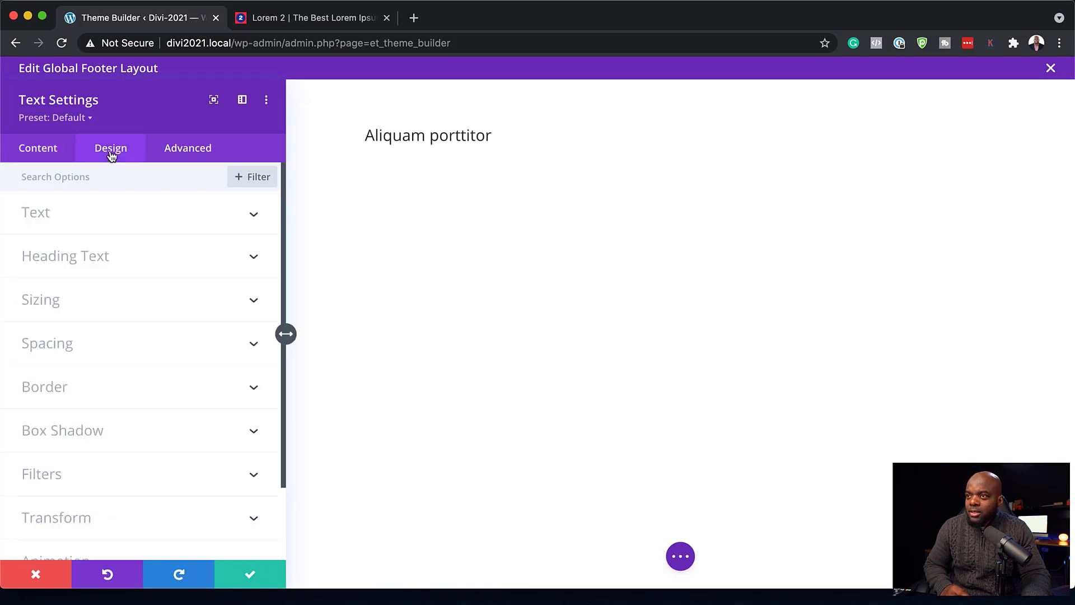
pyautogui.click(114, 259)
pyautogui.click(113, 283)
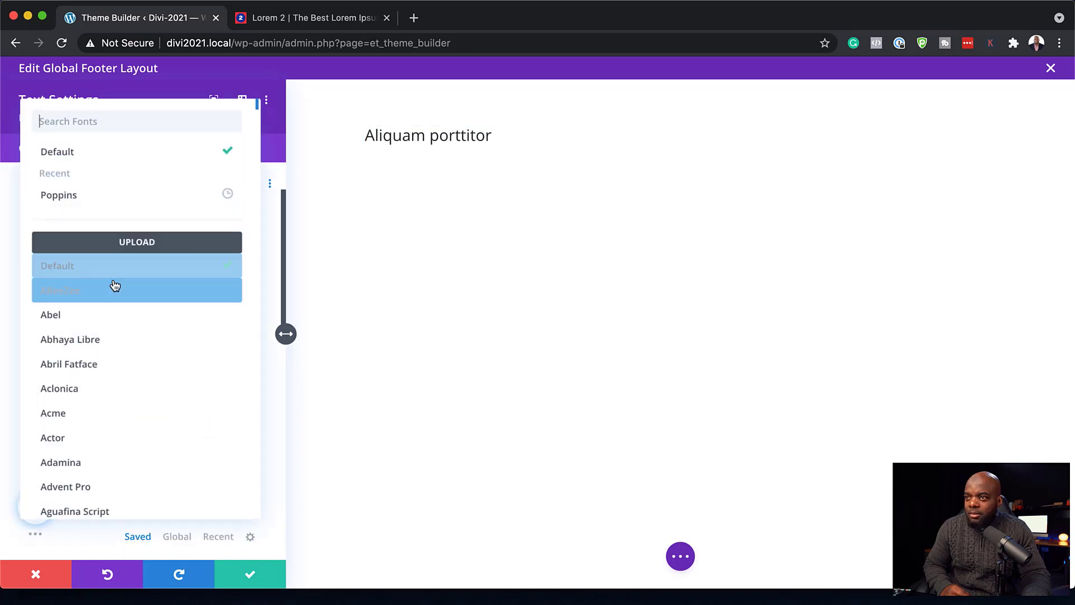
pyautogui.click(96, 197)
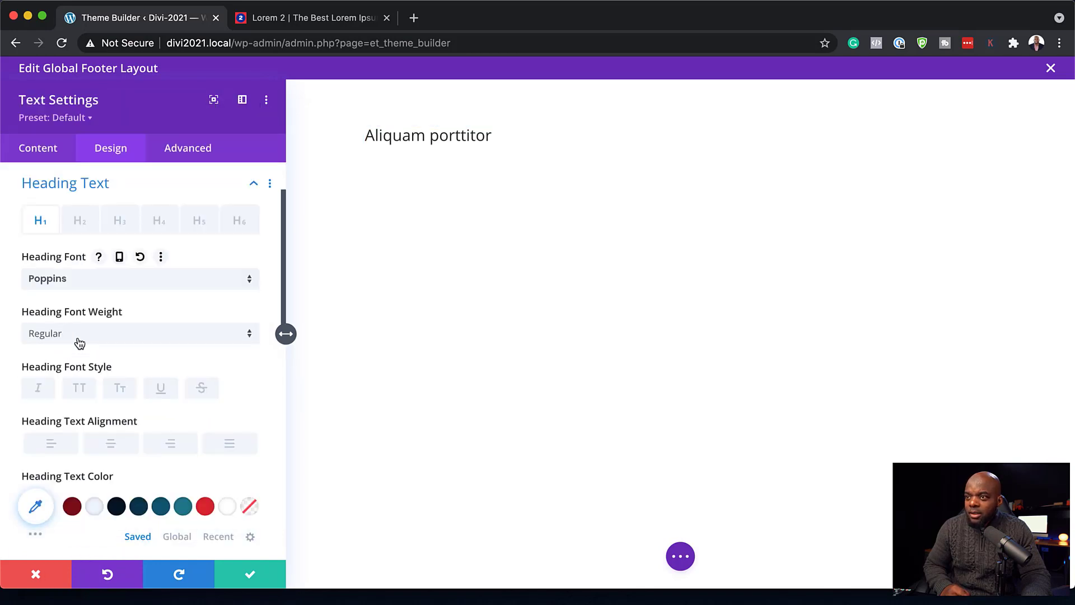
pyautogui.click(79, 343)
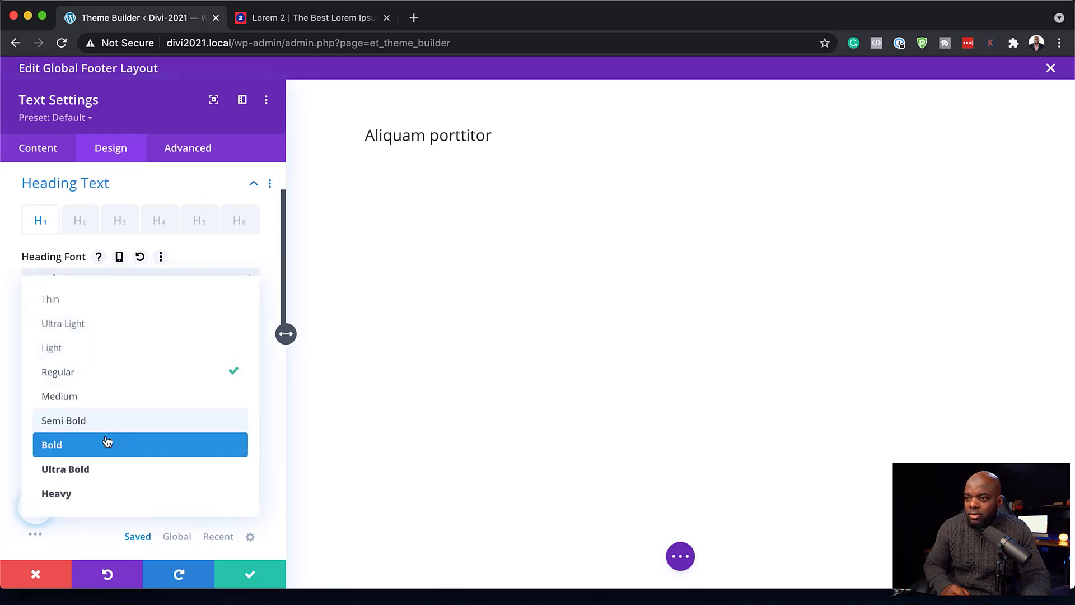
pyautogui.click(113, 426)
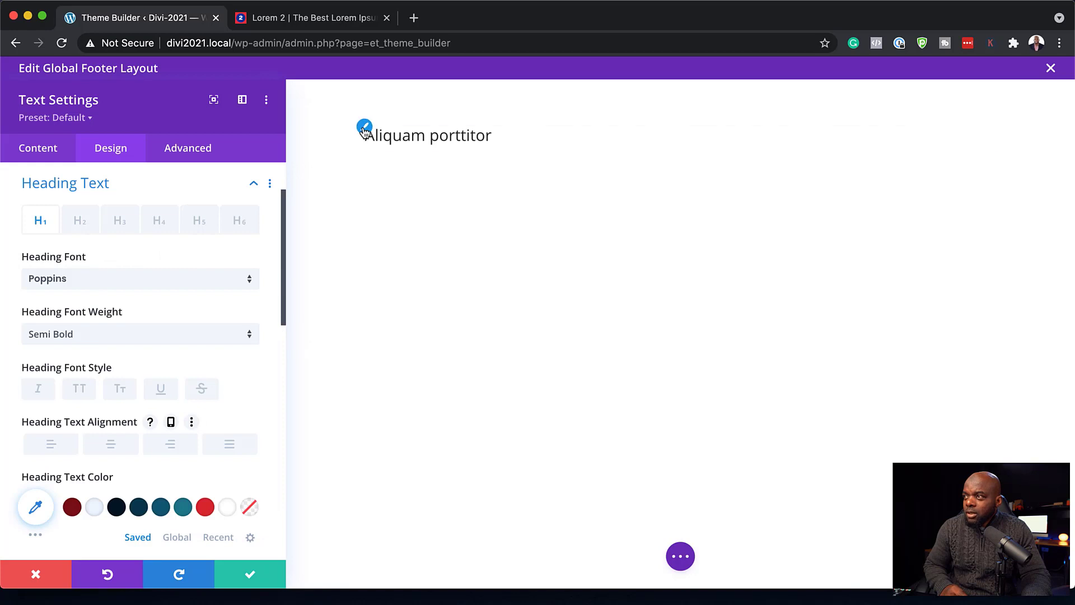
# - Set the Heading 3 font to Poppins Semi Bold and save the Text module
pyautogui.click(365, 129)
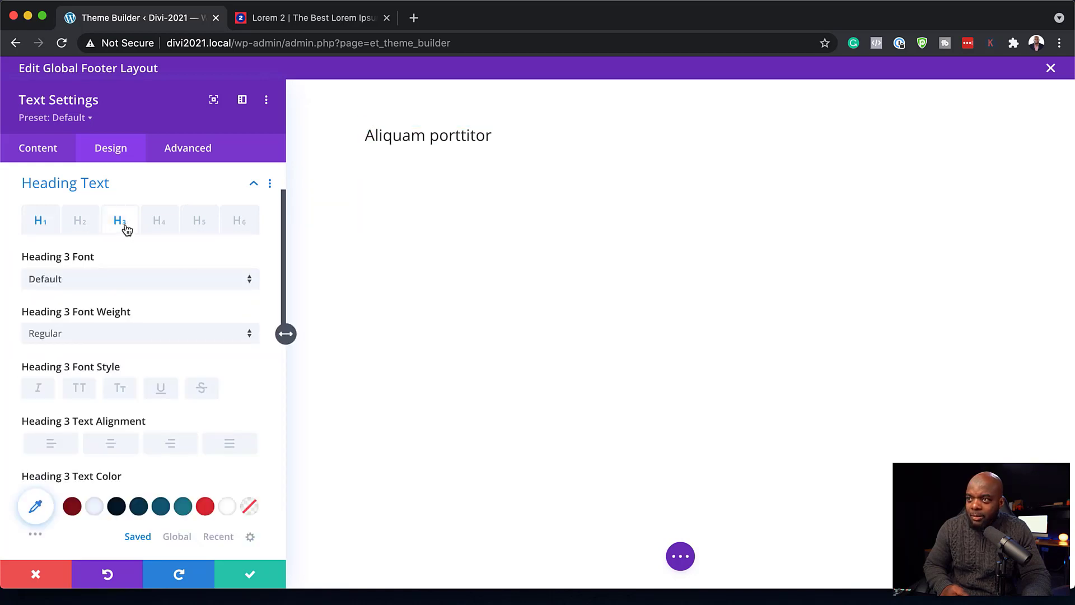
pyautogui.click(90, 283)
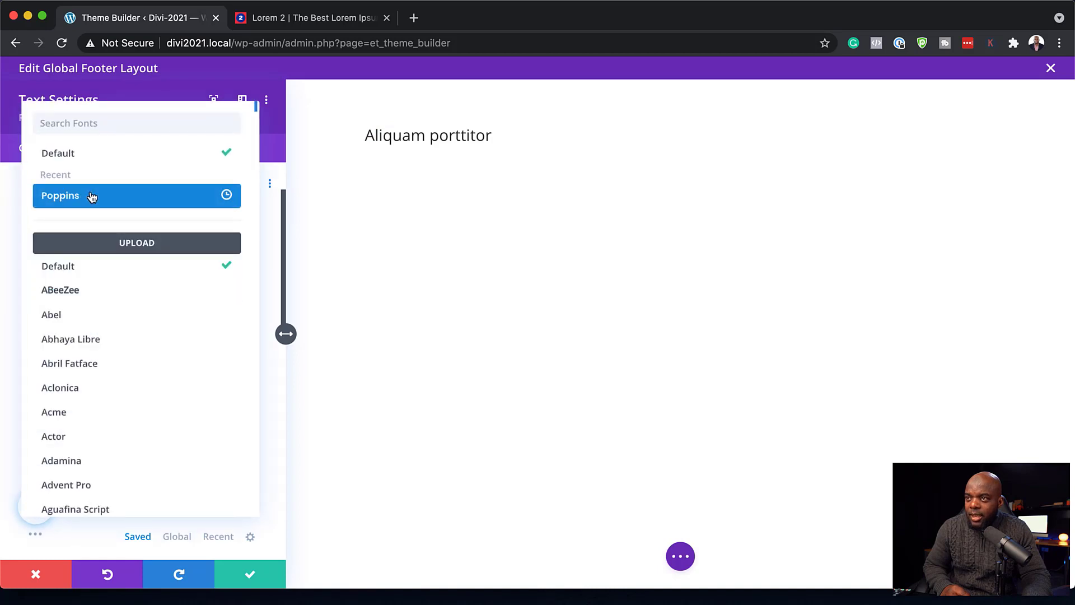
pyautogui.click(92, 196)
pyautogui.click(116, 334)
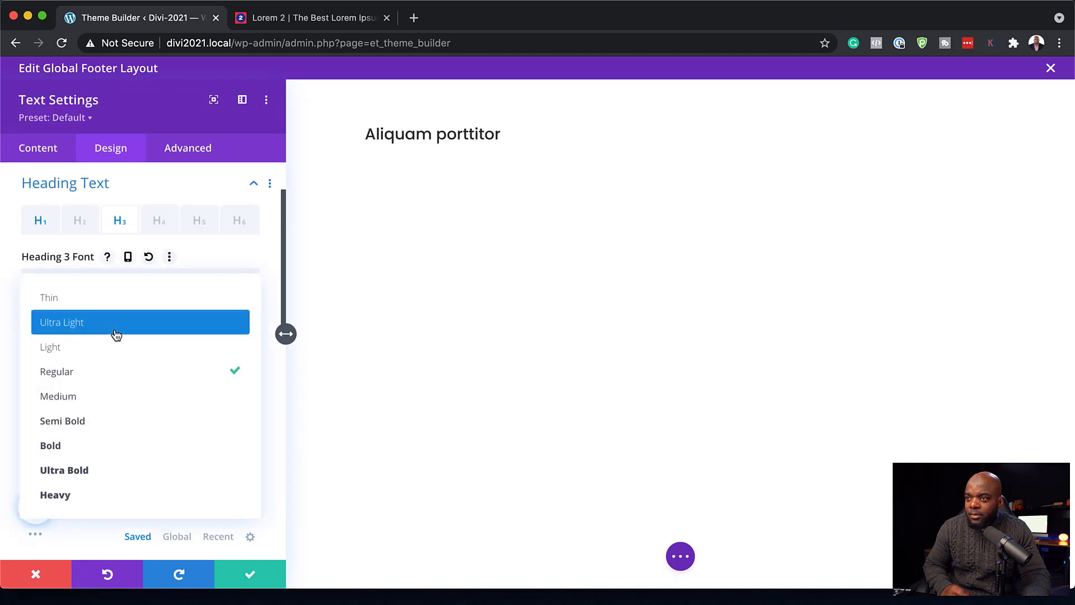
pyautogui.click(120, 447)
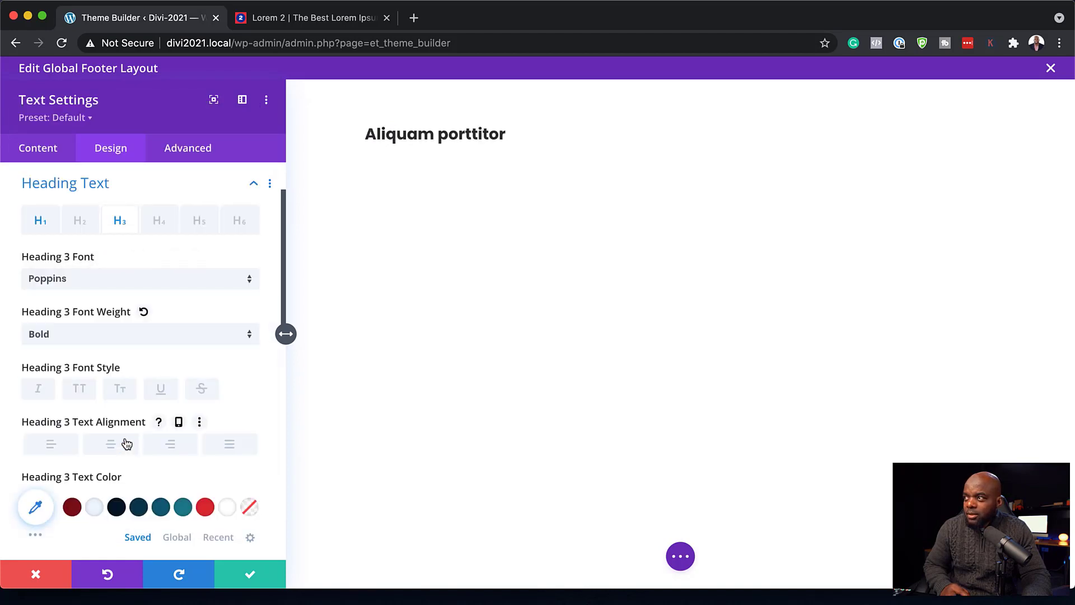
pyautogui.click(110, 336)
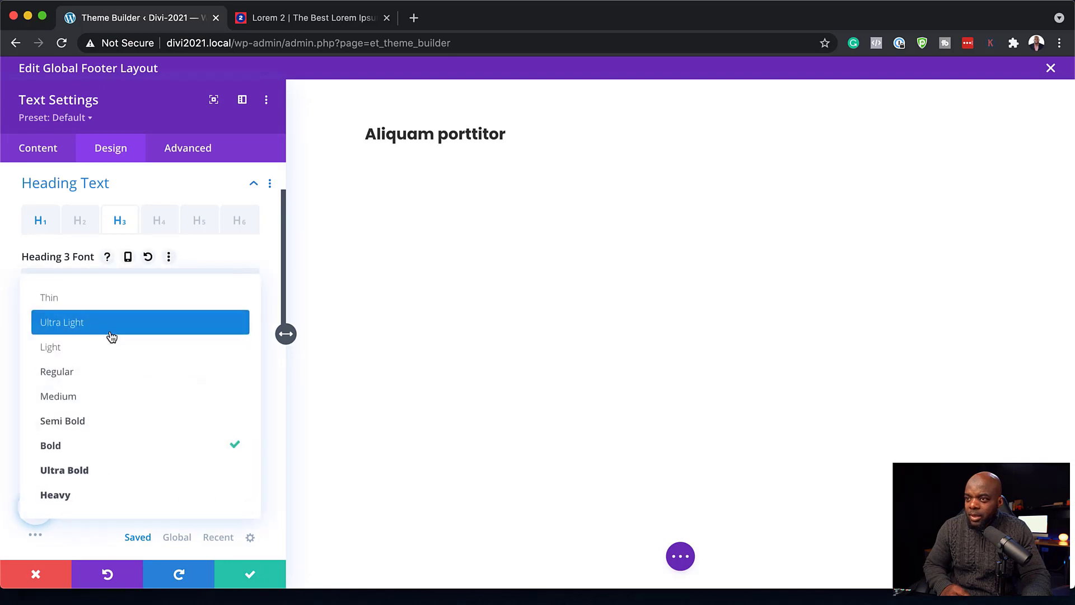
pyautogui.click(124, 451)
pyautogui.click(149, 339)
pyautogui.click(132, 421)
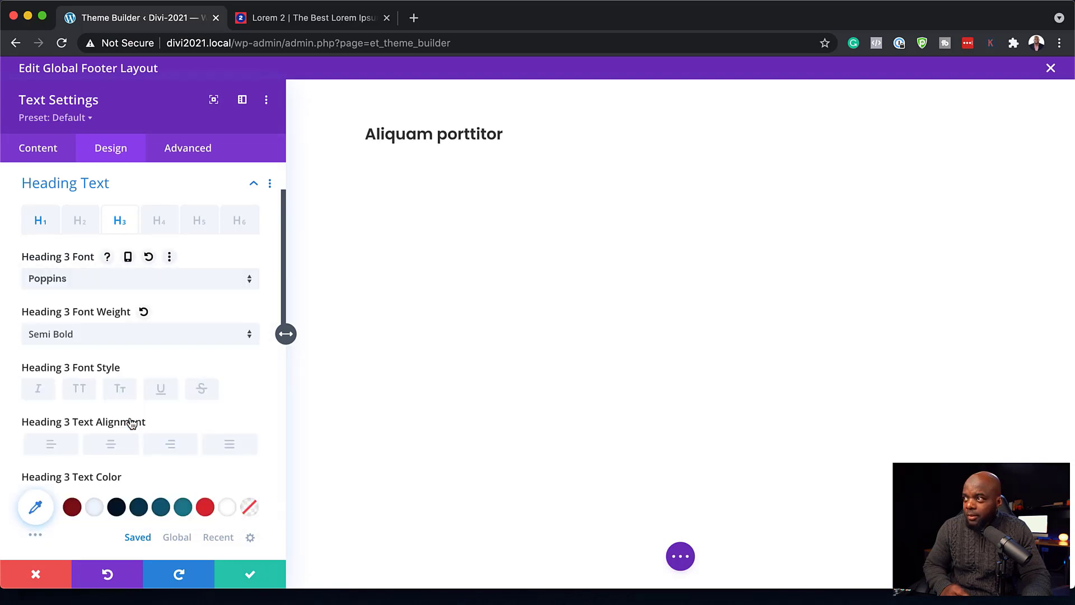
pyautogui.click(246, 574)
pyautogui.moveTo(204, 191)
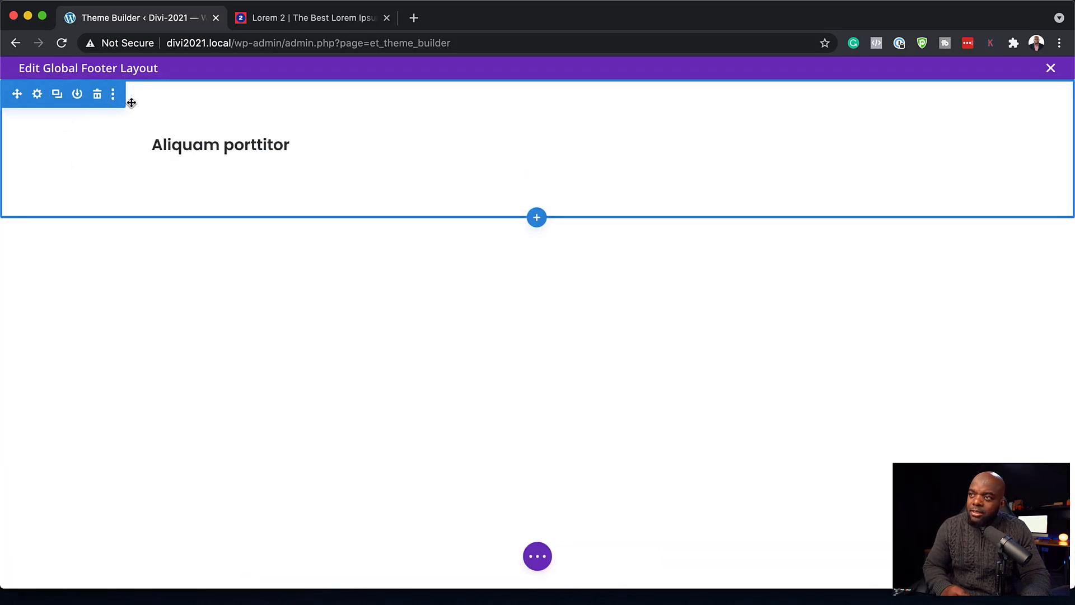
# - Give the footer section a dark navy background and save it
pyautogui.click(38, 95)
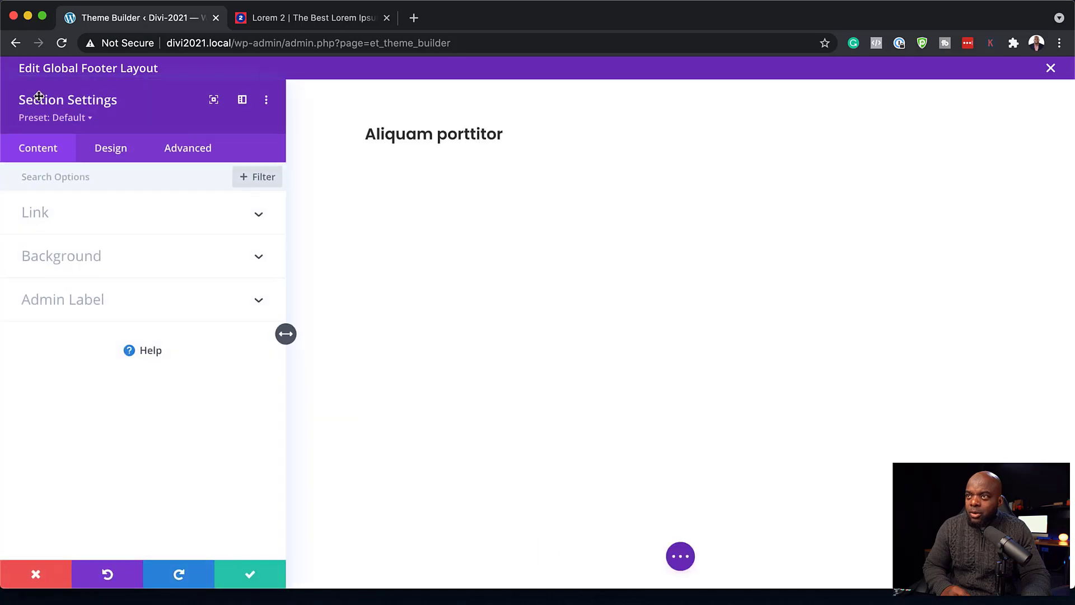
pyautogui.click(92, 259)
pyautogui.click(120, 428)
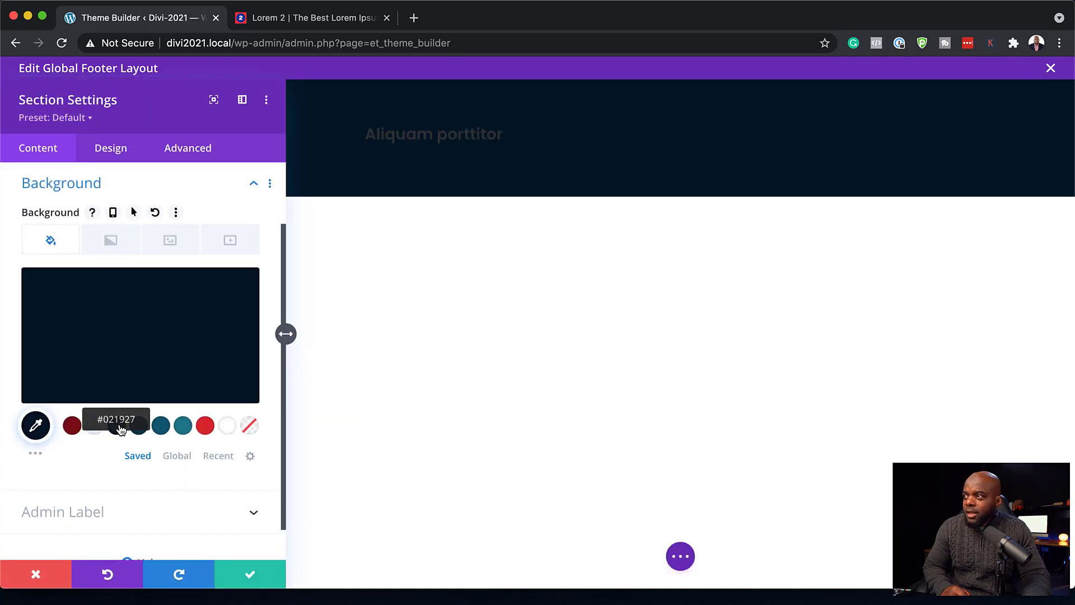
pyautogui.click(250, 576)
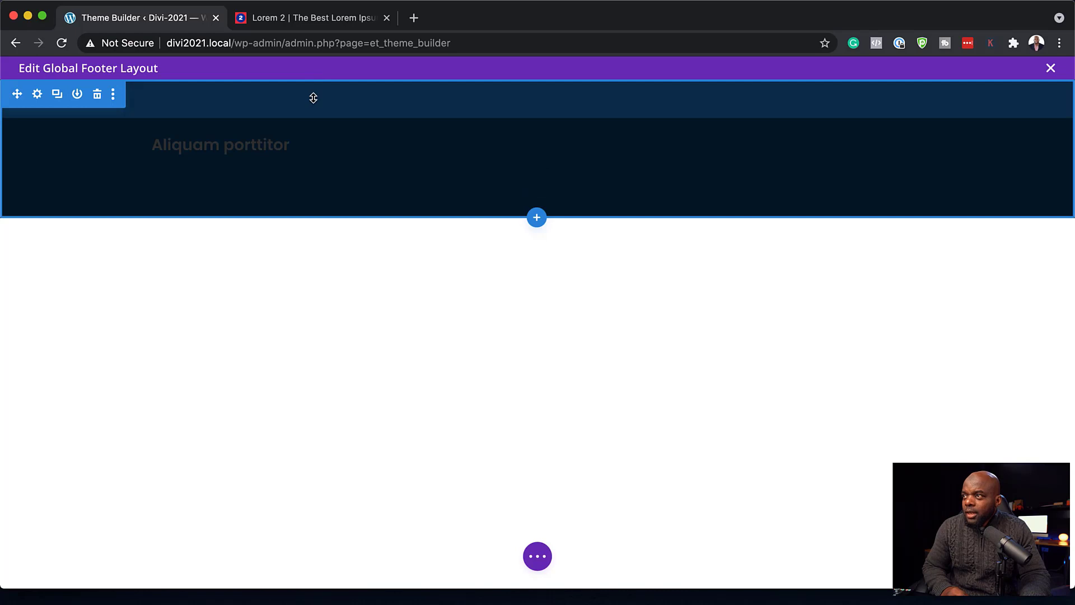
# - Set the footer section's top padding to 100px and link the bottom padding to match
pyautogui.moveTo(313, 97); pyautogui.dragTo(317, 117)
pyautogui.moveTo(569, 96); pyautogui.dragTo(566, 114)
pyautogui.moveTo(448, 99); pyautogui.dragTo(483, 99)
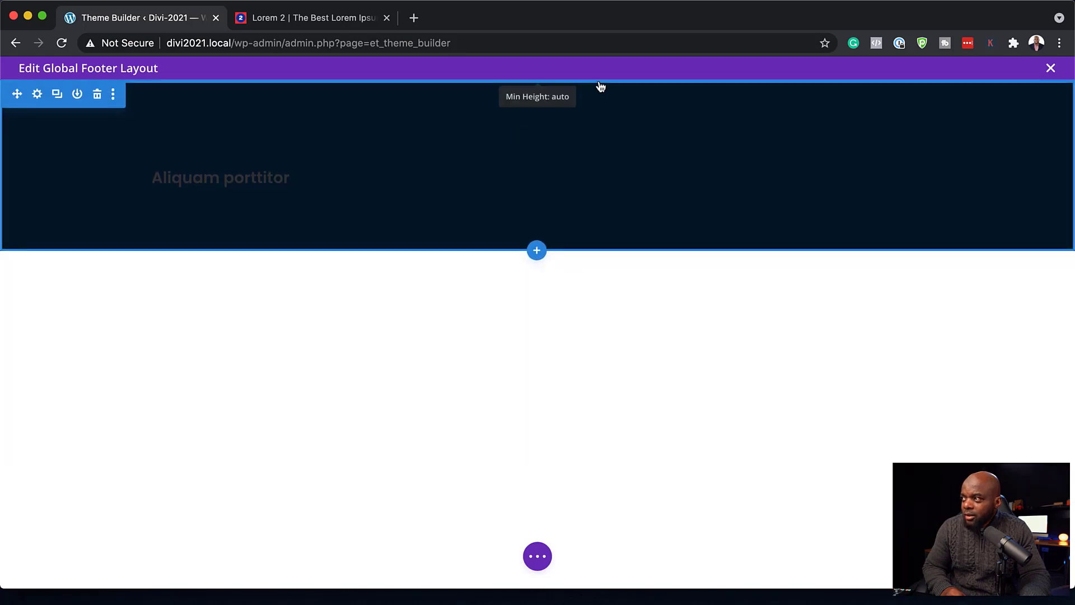
pyautogui.click(553, 119)
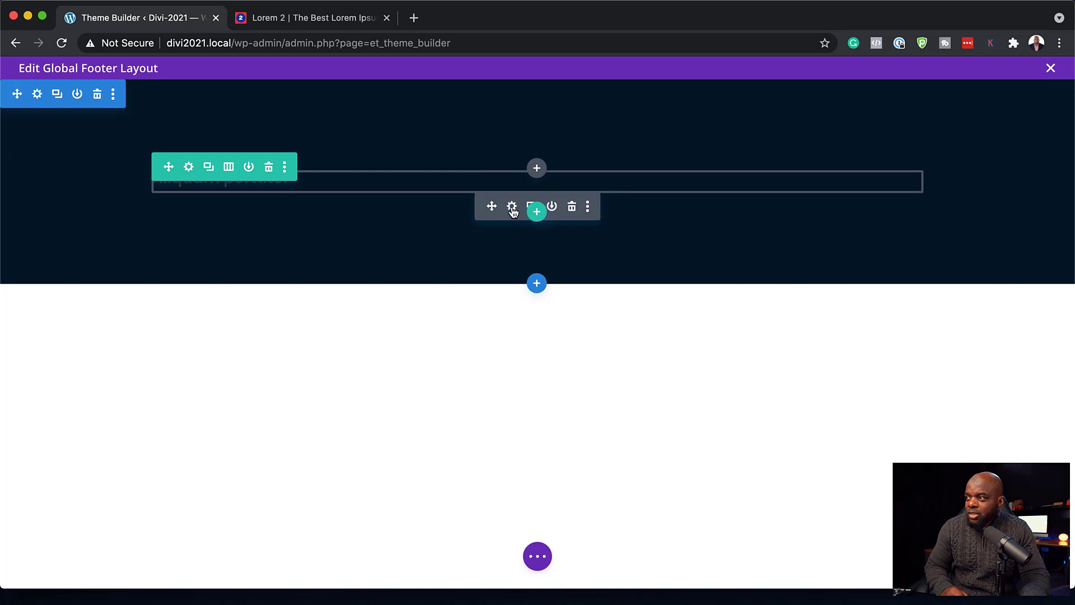
# - Set the 'Aliquam porttitor' Heading 3 text colour to teal #1f7a8c and save
pyautogui.click(512, 209)
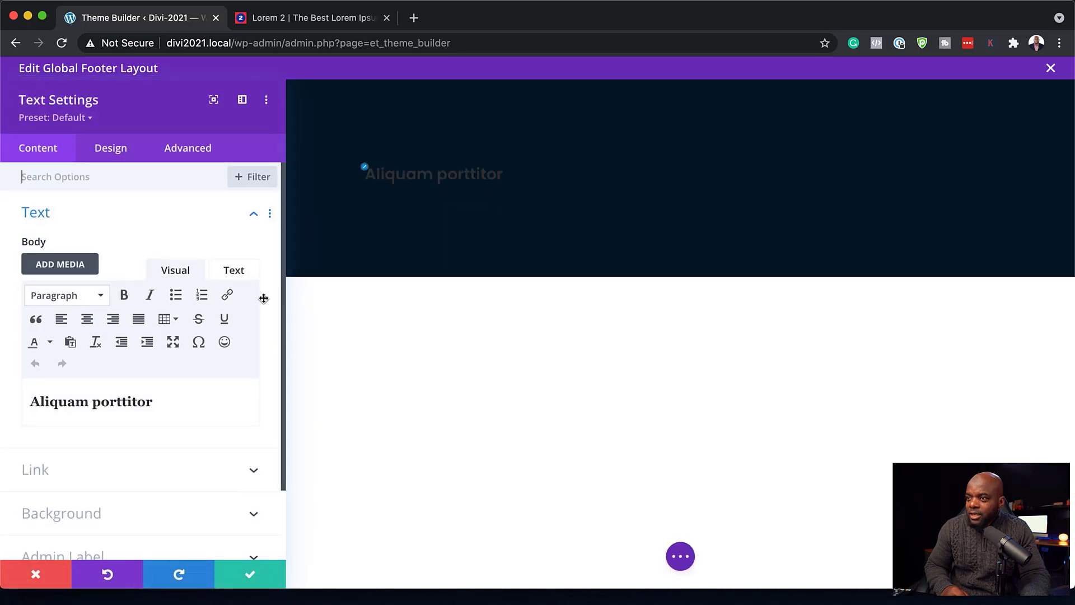
pyautogui.click(115, 154)
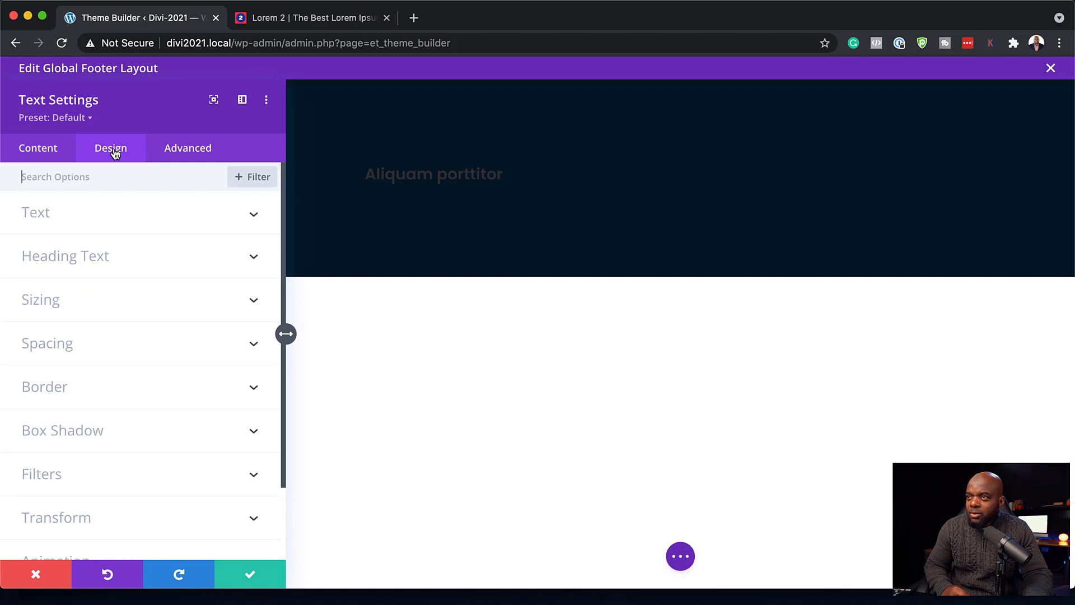
pyautogui.click(367, 170)
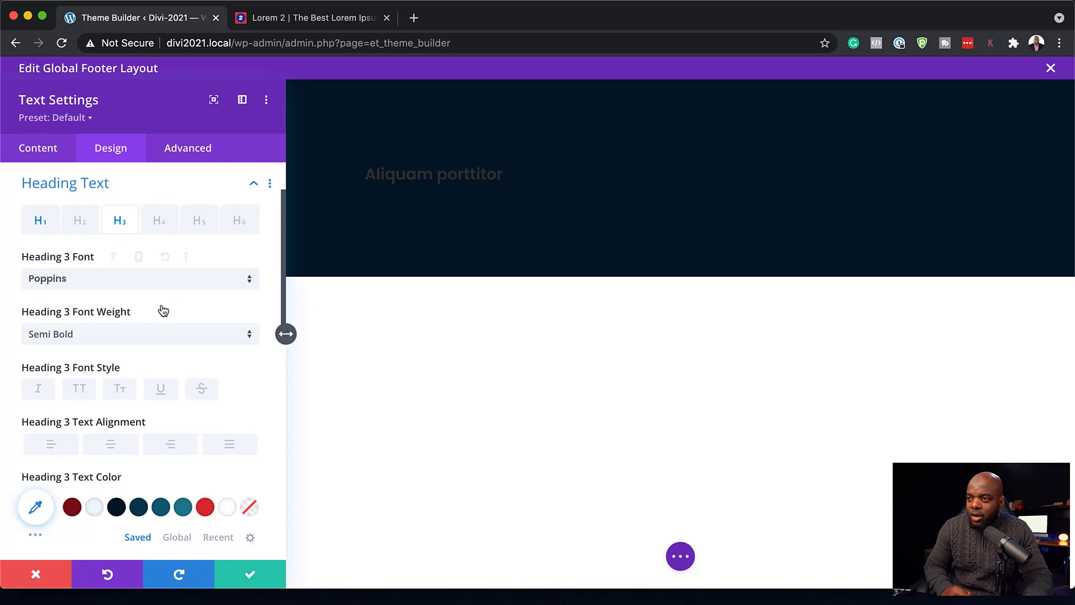
pyautogui.scroll(-3, 151, 396)
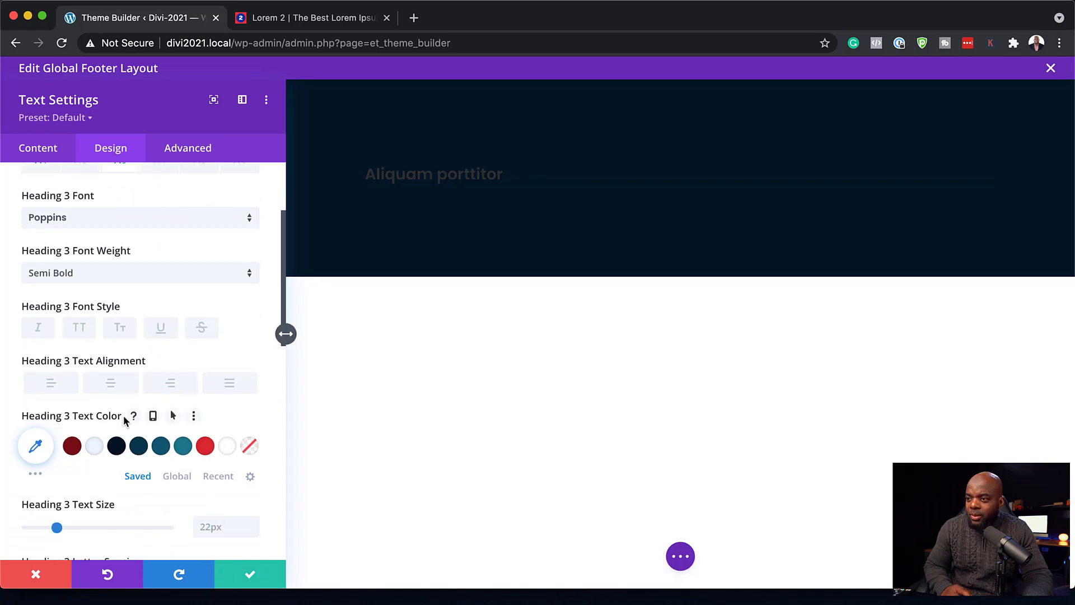
pyautogui.click(183, 447)
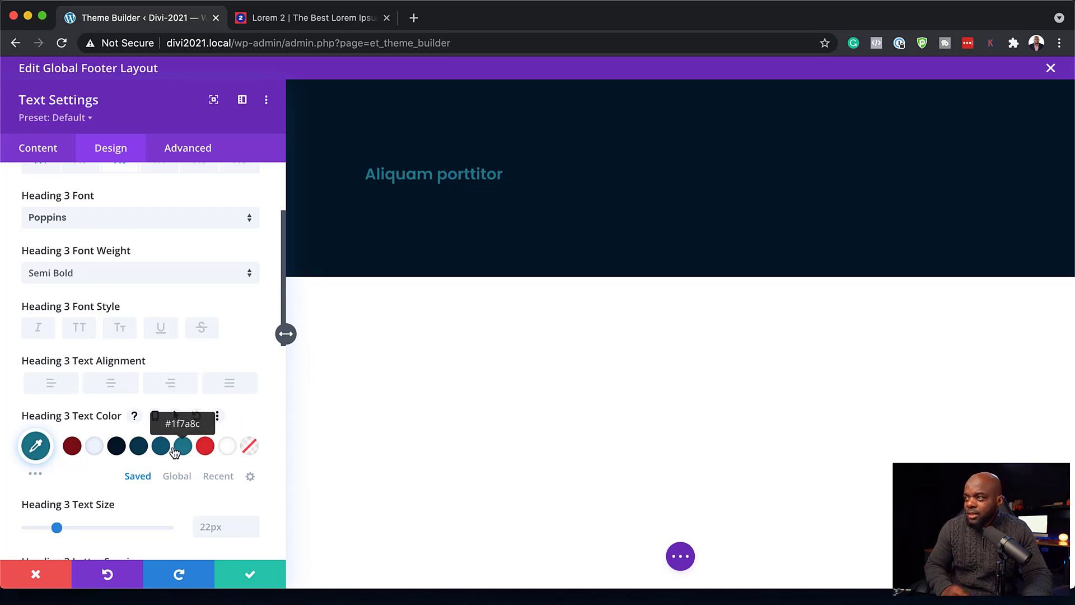
pyautogui.click(251, 580)
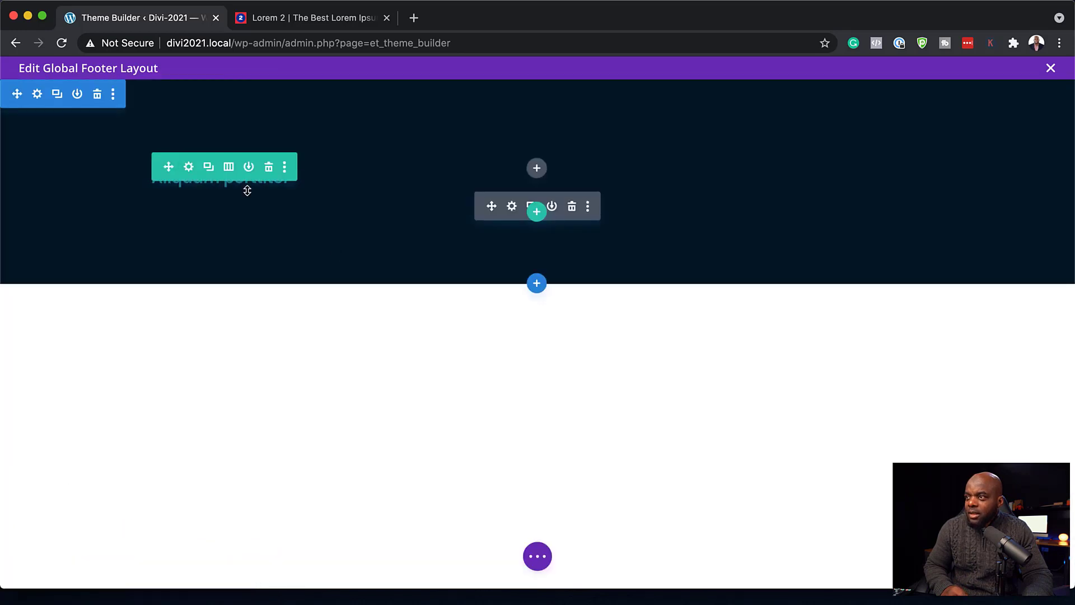
pyautogui.click(536, 168)
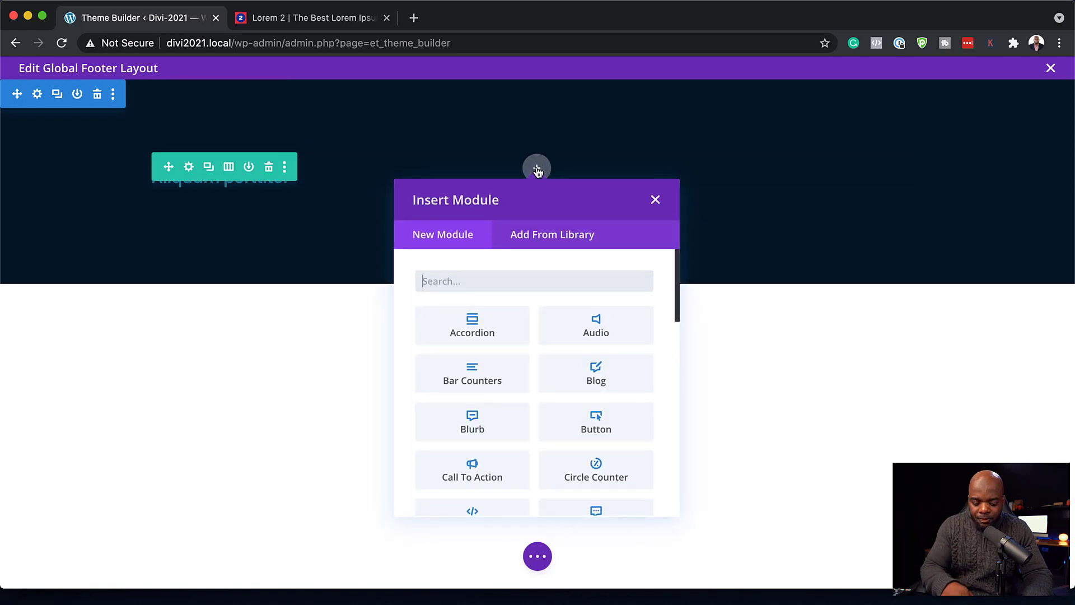
# - Add a Text module below the heading listing Pellentesque, Praesent, Donec and Aliquam on separate lines
pyautogui.write('text')
pyautogui.click(490, 323)
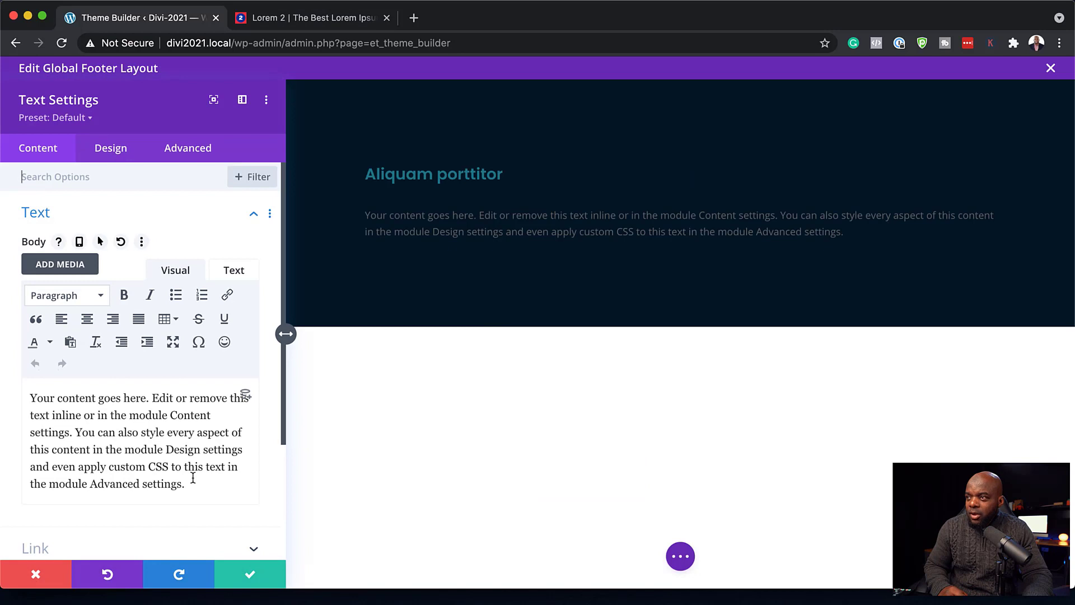
pyautogui.moveTo(192, 490); pyautogui.dragTo(14, 396)
pyautogui.press('BackSpace')
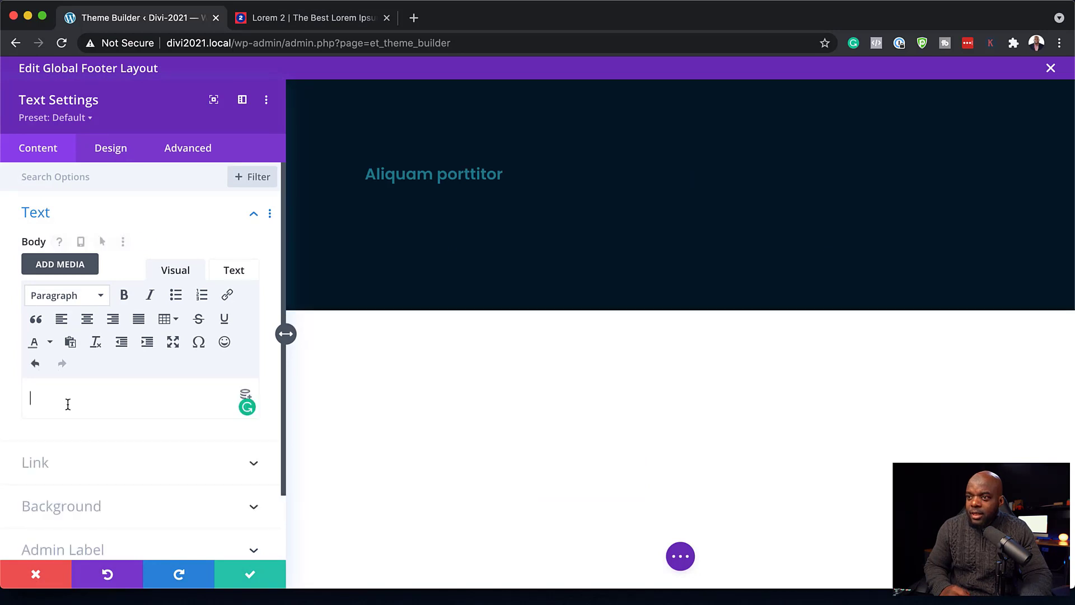
pyautogui.write('Pellentesque')
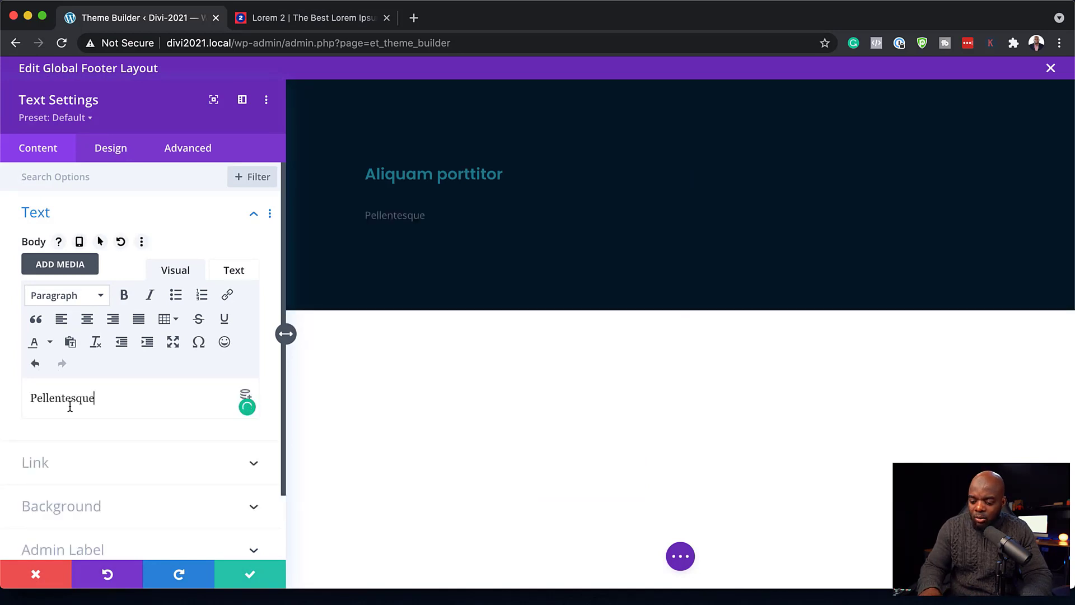
pyautogui.press('Return')
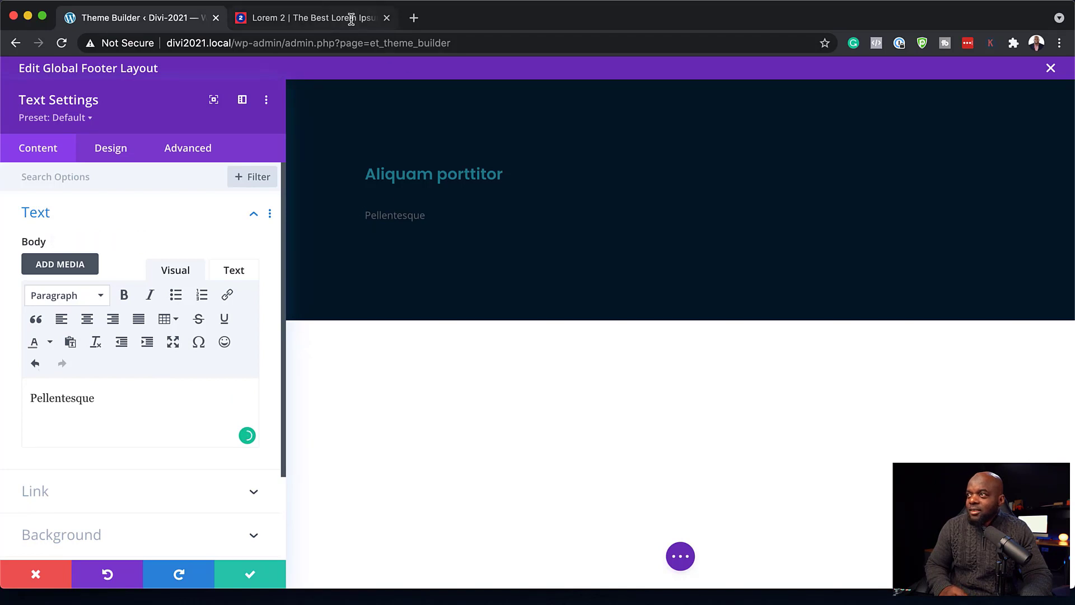
pyautogui.write('Praesent Donec Aliquam')
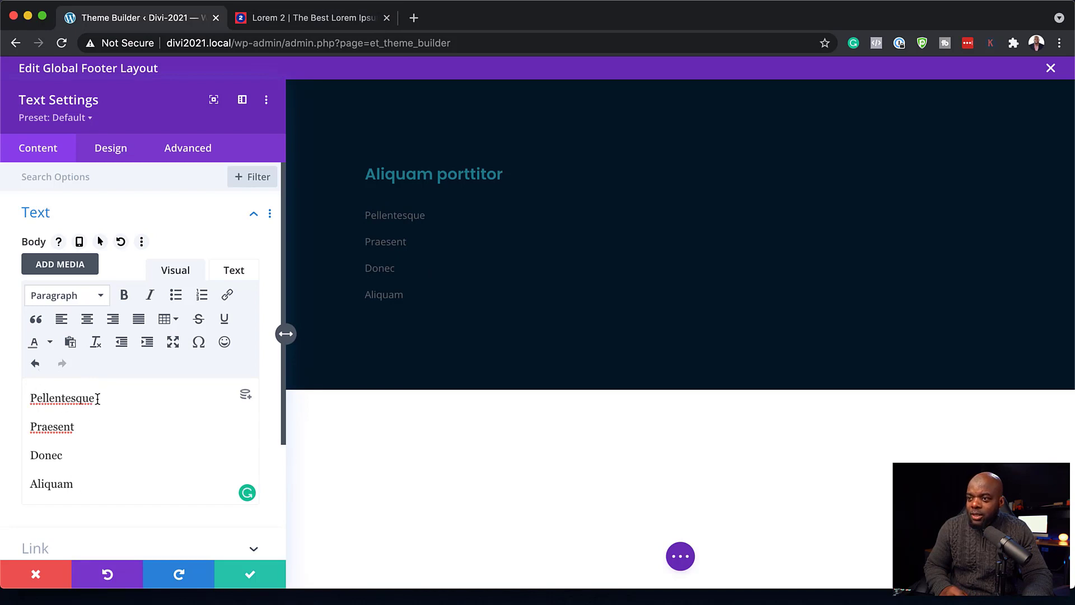
pyautogui.moveTo(97, 398); pyautogui.dragTo(40, 390)
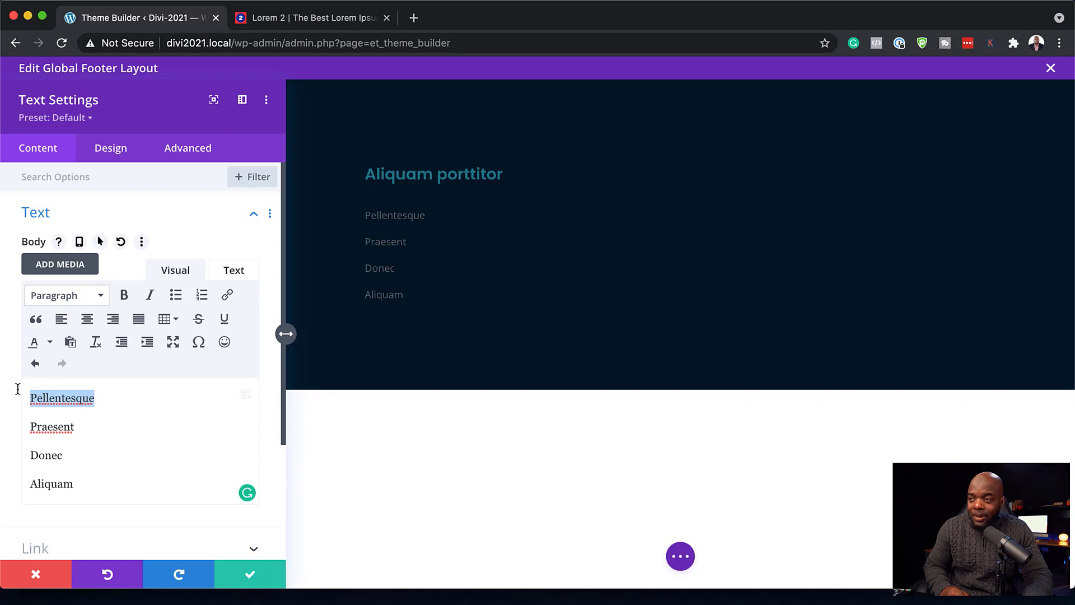
# - Link Pellentesque and Praesent to the placeholder URL '#'
pyautogui.click(229, 296)
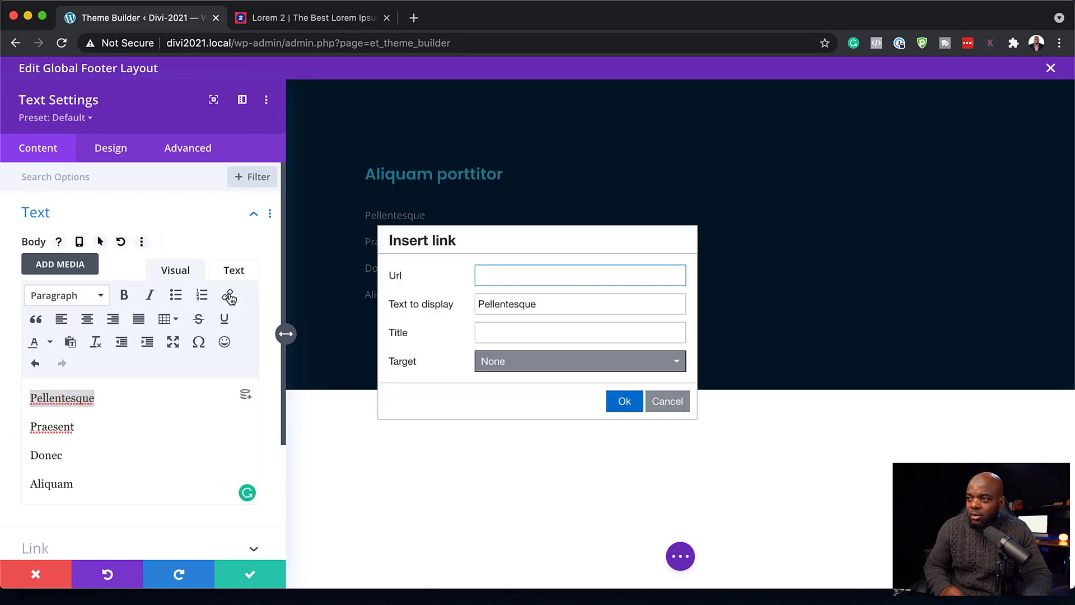
pyautogui.write('#')
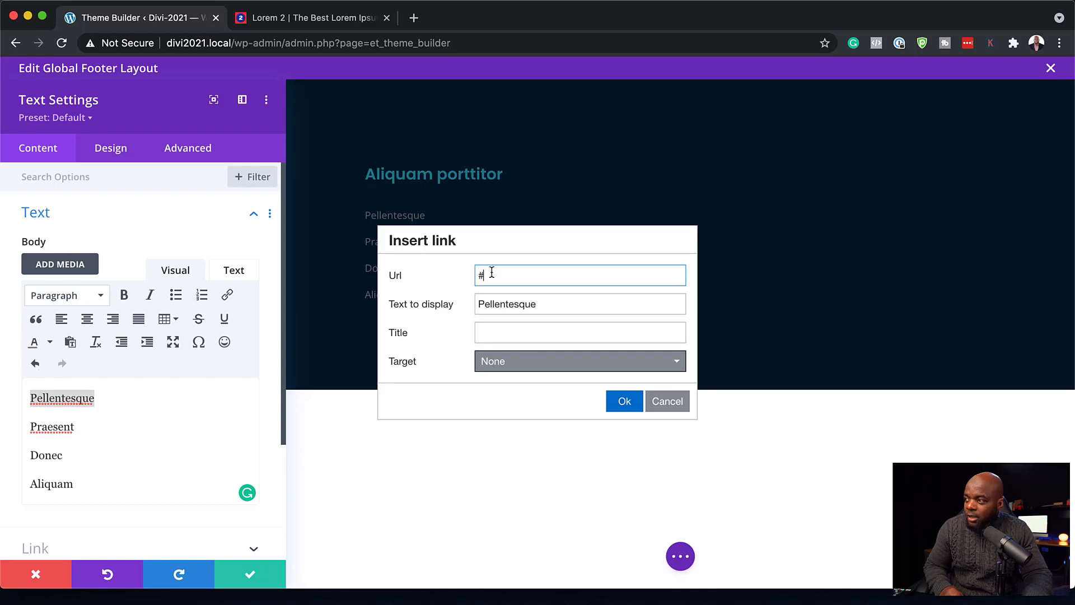
pyautogui.click(624, 401)
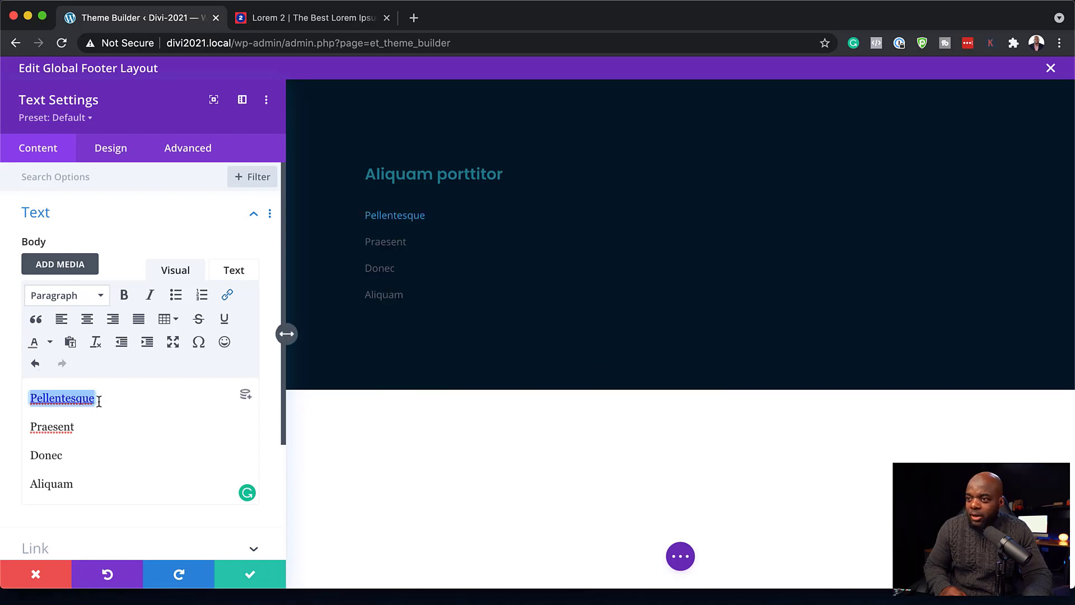
pyautogui.moveTo(78, 429); pyautogui.dragTo(28, 422)
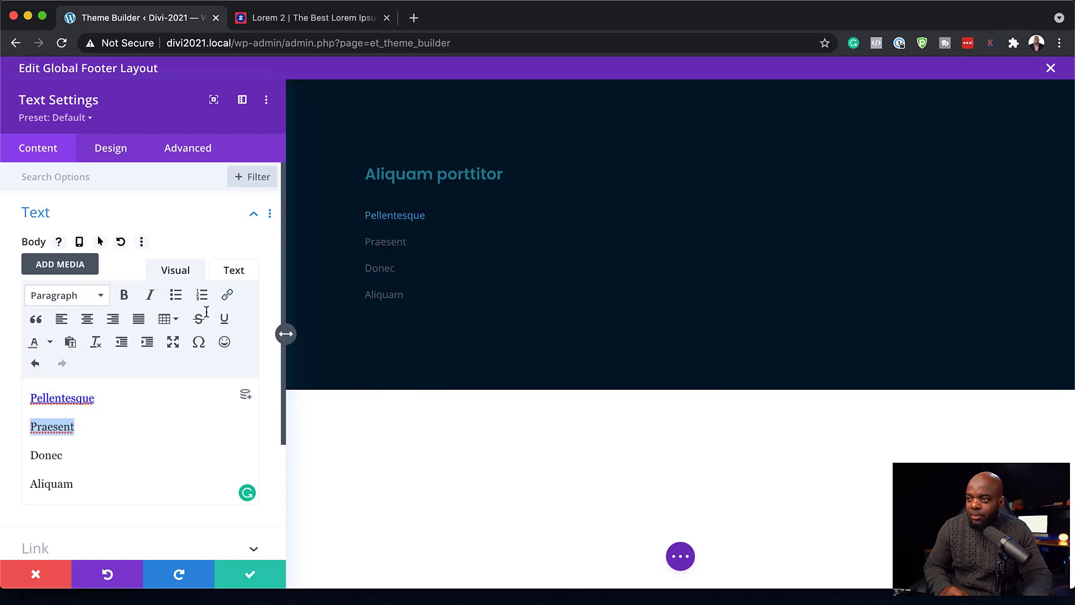
pyautogui.click(228, 296)
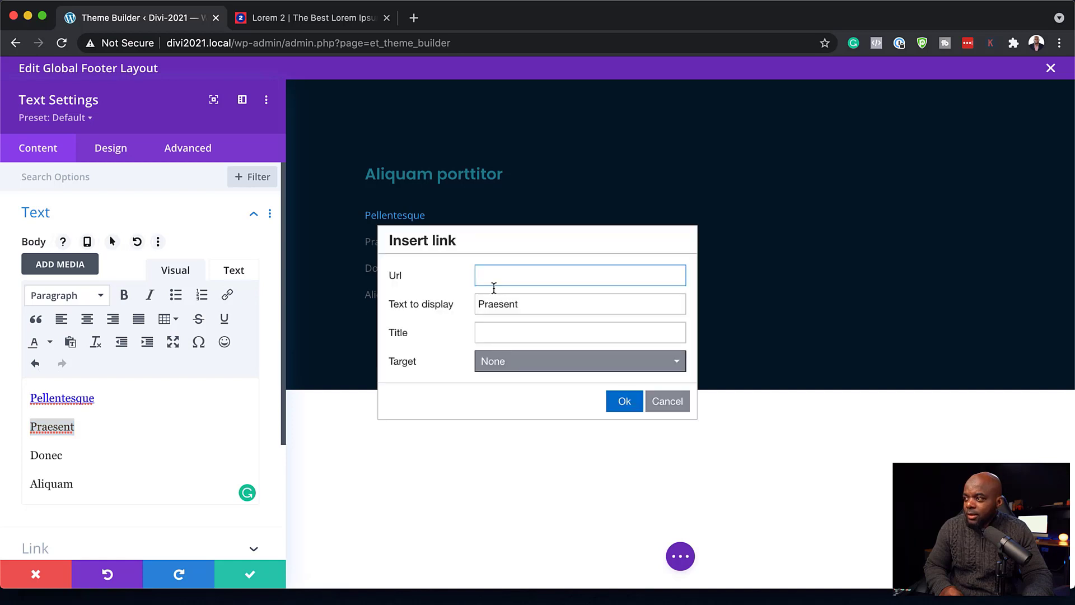
pyautogui.write('#')
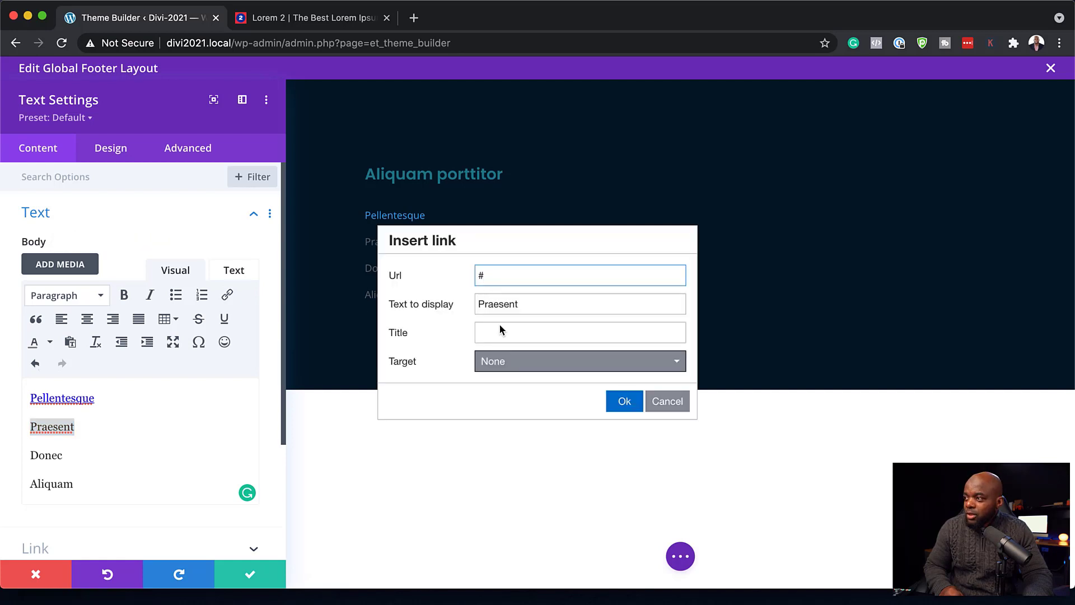
pyautogui.click(623, 400)
# - Link Donec and Aliquam to the placeholder URL '#'
pyautogui.moveTo(66, 458); pyautogui.dragTo(24, 453)
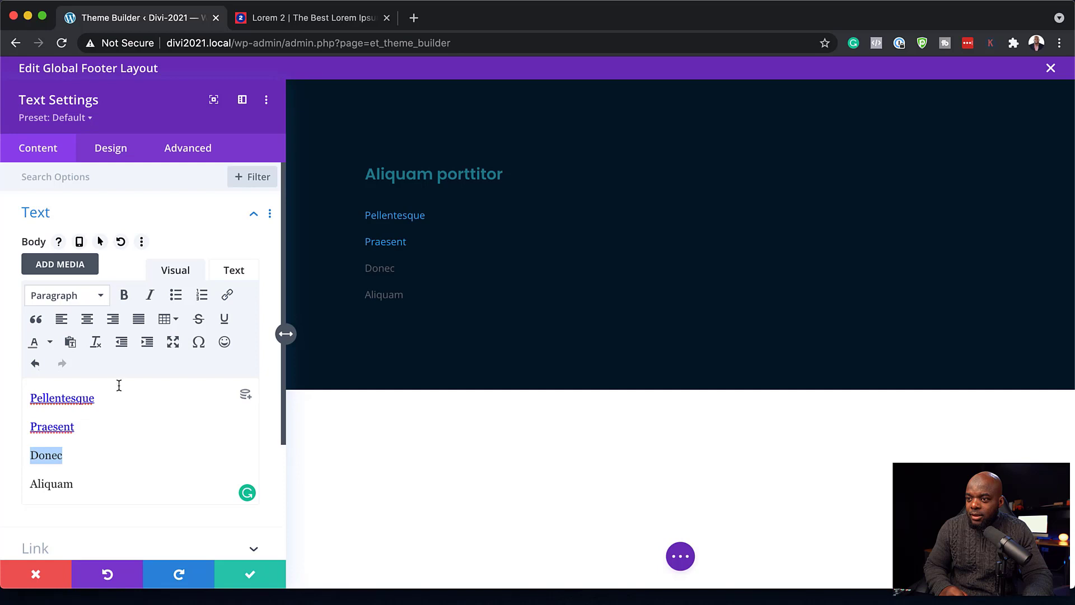
pyautogui.click(228, 295)
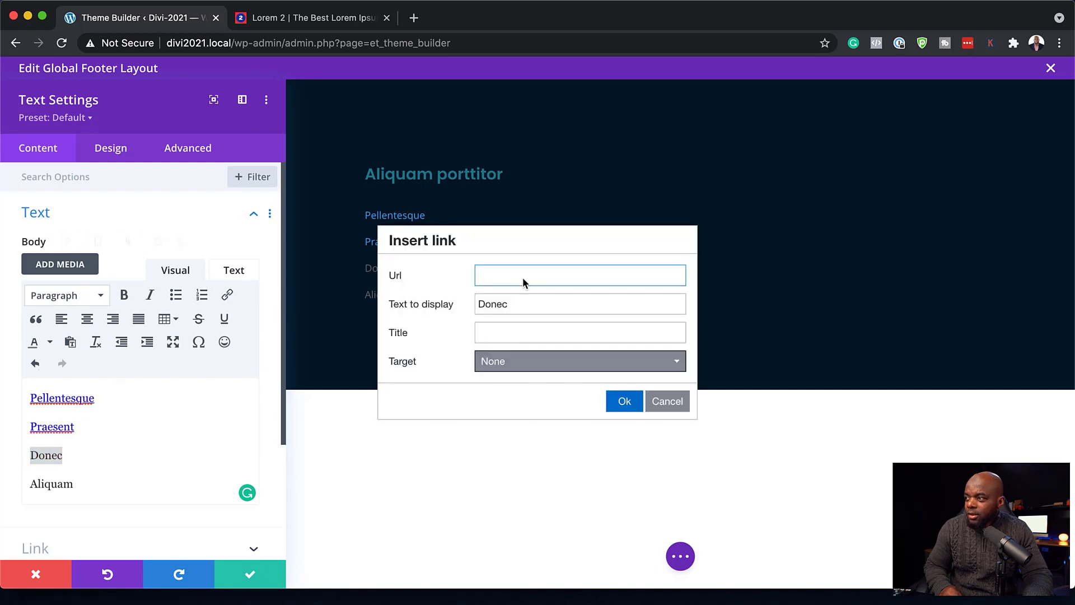
pyautogui.click(623, 401)
pyautogui.moveTo(83, 487); pyautogui.dragTo(11, 481)
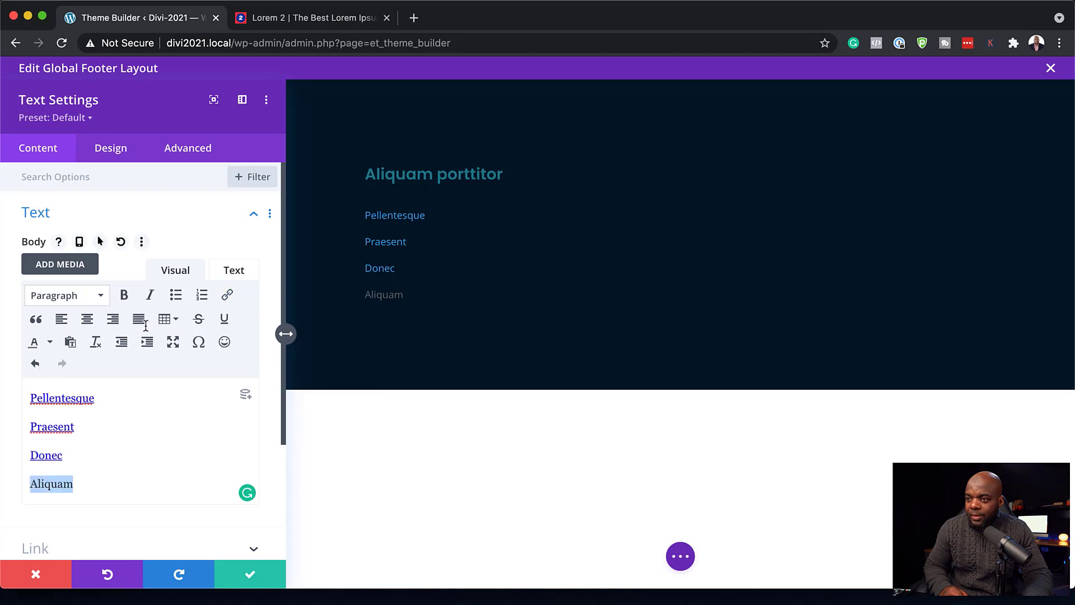
pyautogui.click(228, 295)
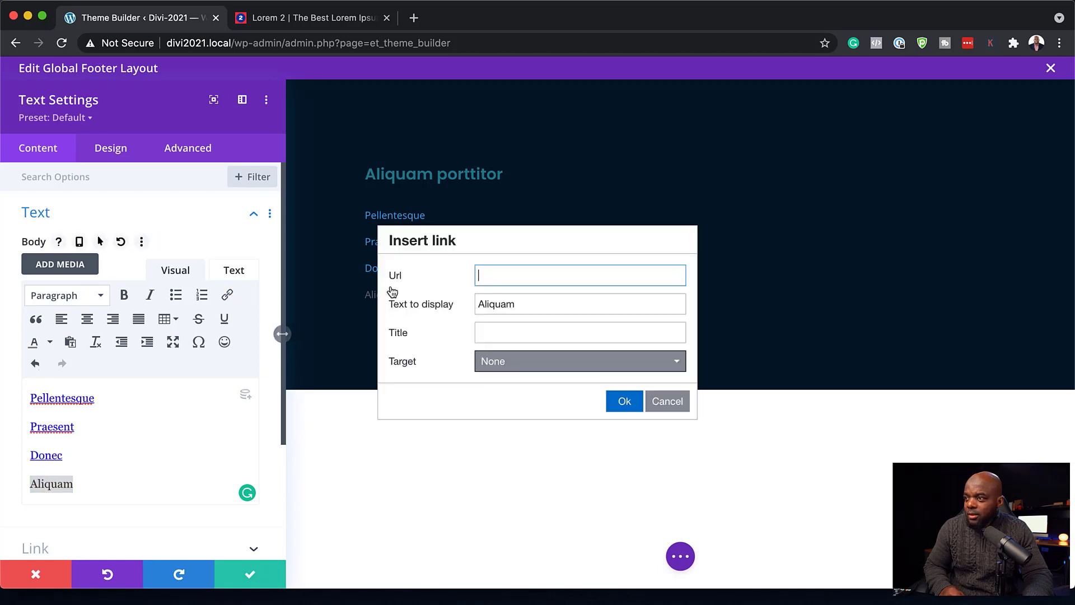
pyautogui.write('#')
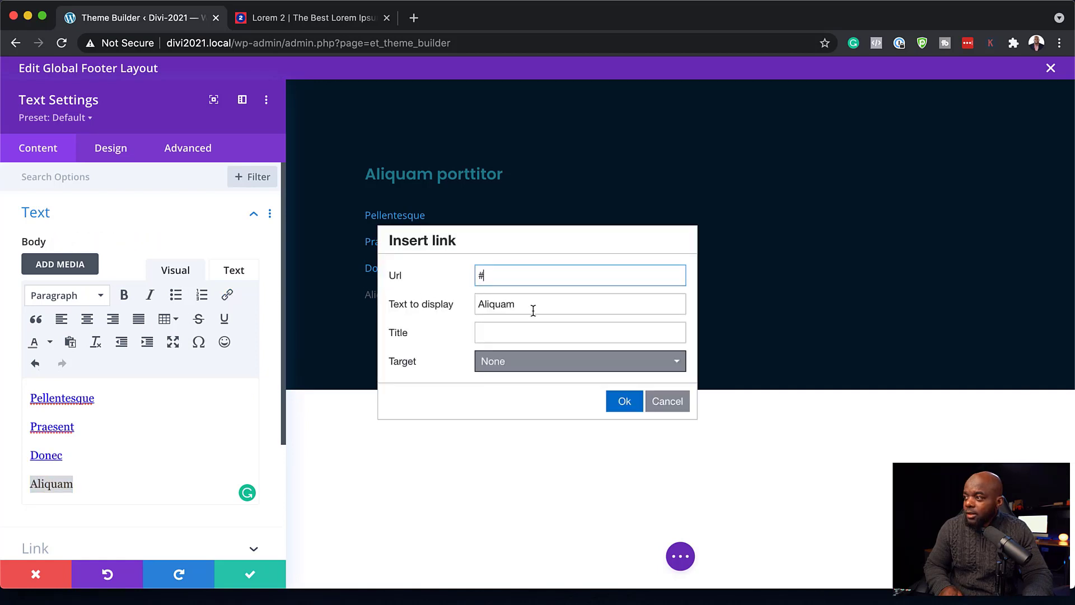
pyautogui.click(632, 401)
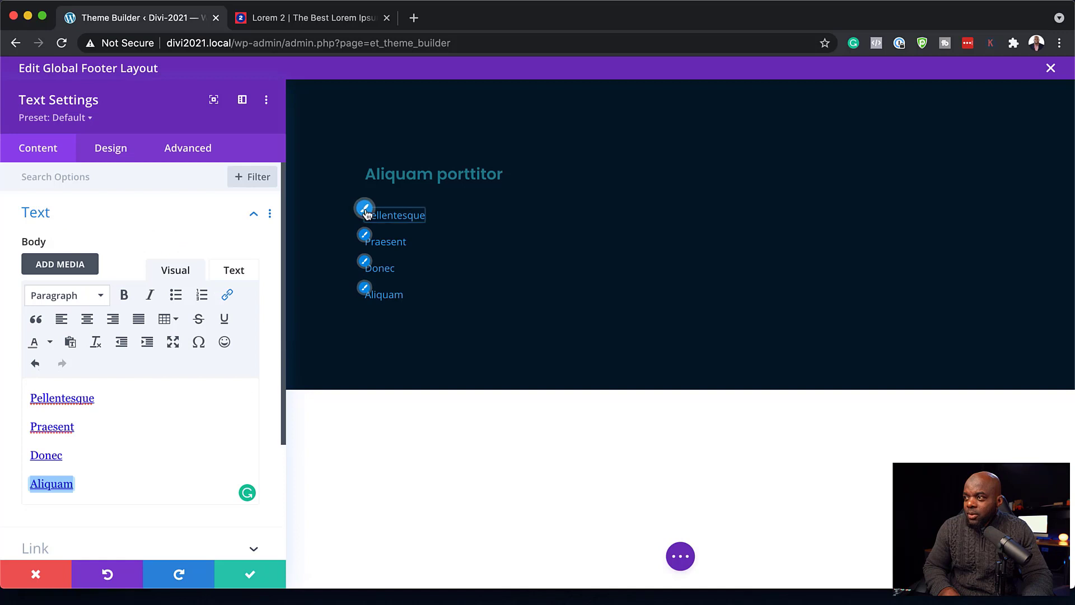
pyautogui.click(365, 210)
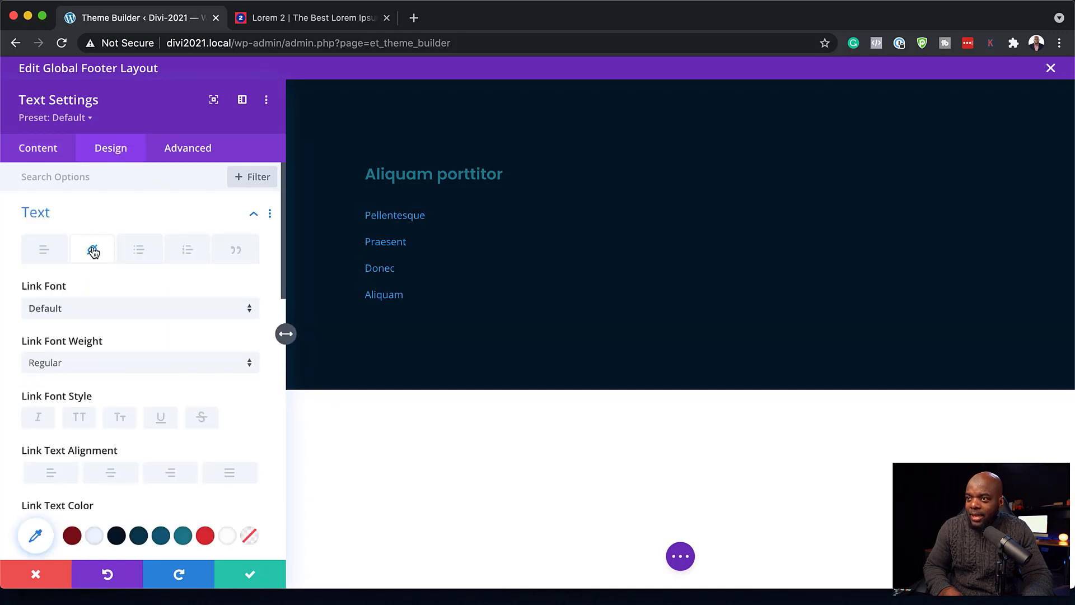
# - Set the footer link font to Poppins at 16px
pyautogui.click(92, 312)
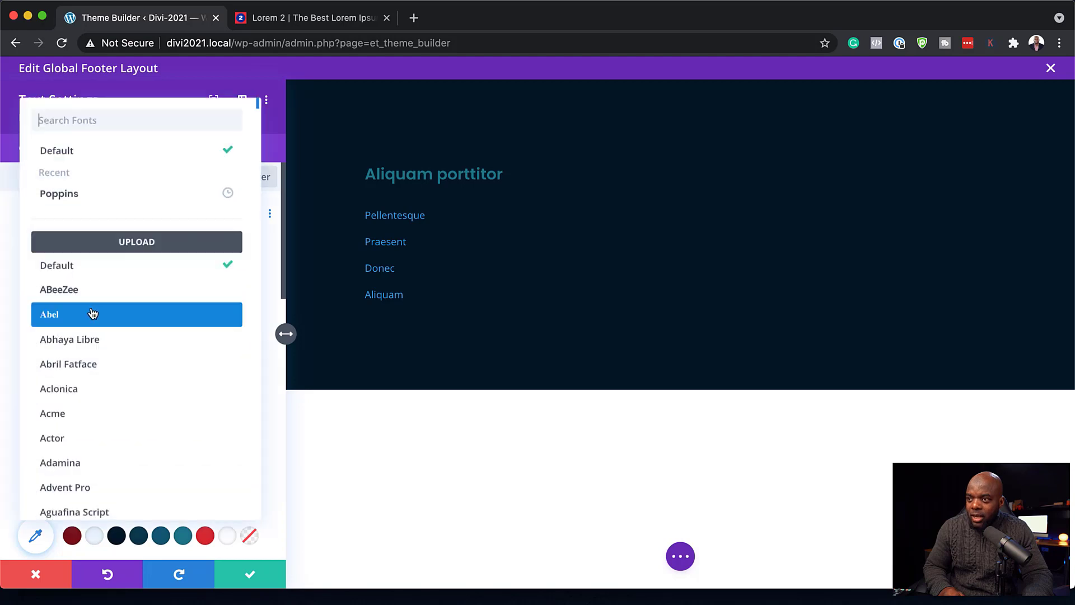
pyautogui.click(108, 197)
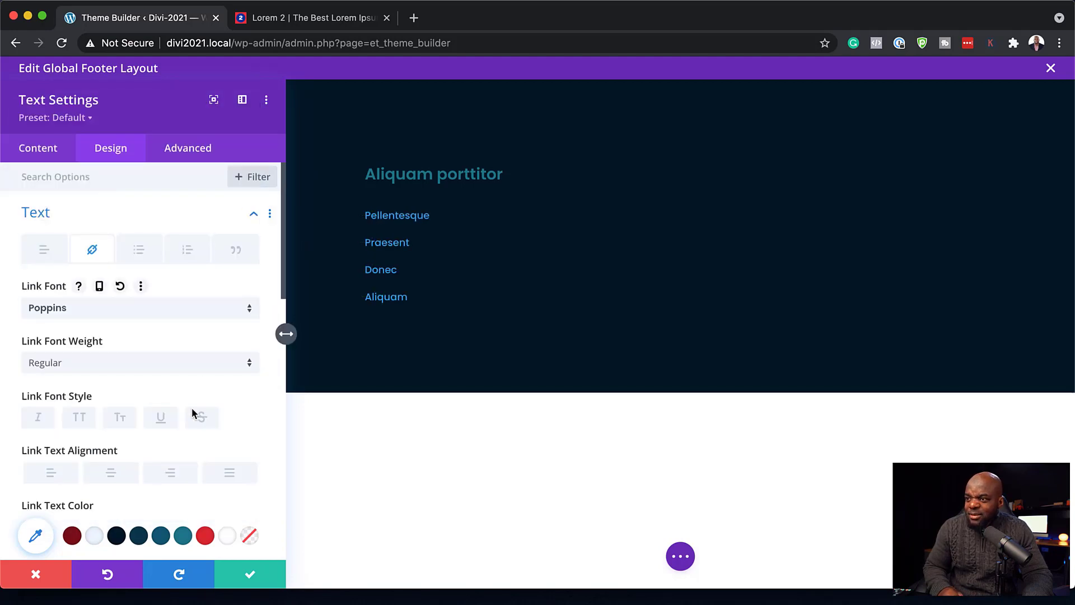
pyautogui.scroll(-3, 202, 438)
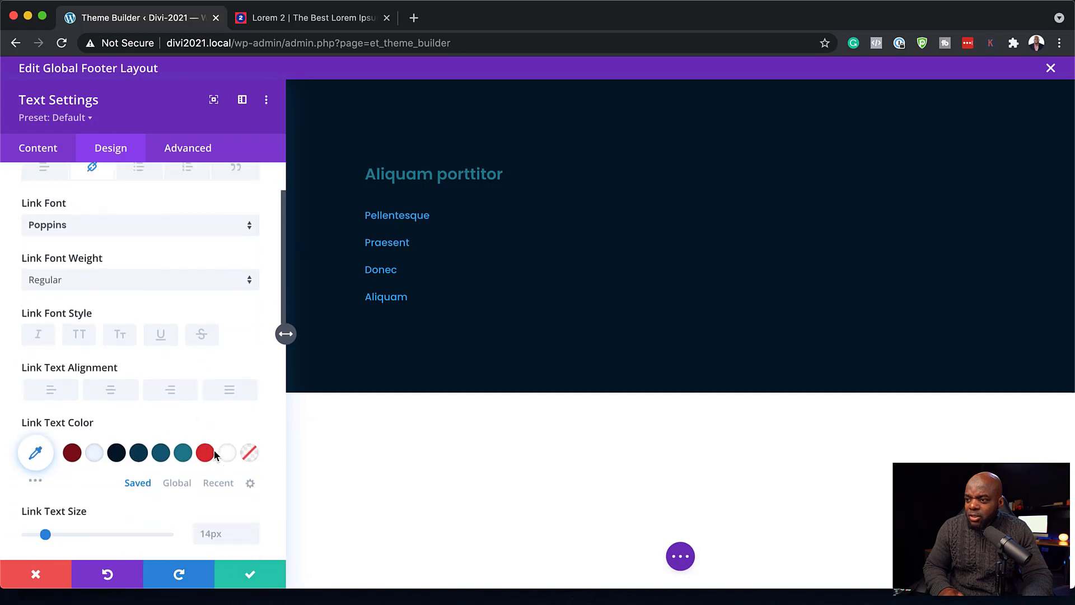
pyautogui.click(253, 529)
pyautogui.click(253, 530)
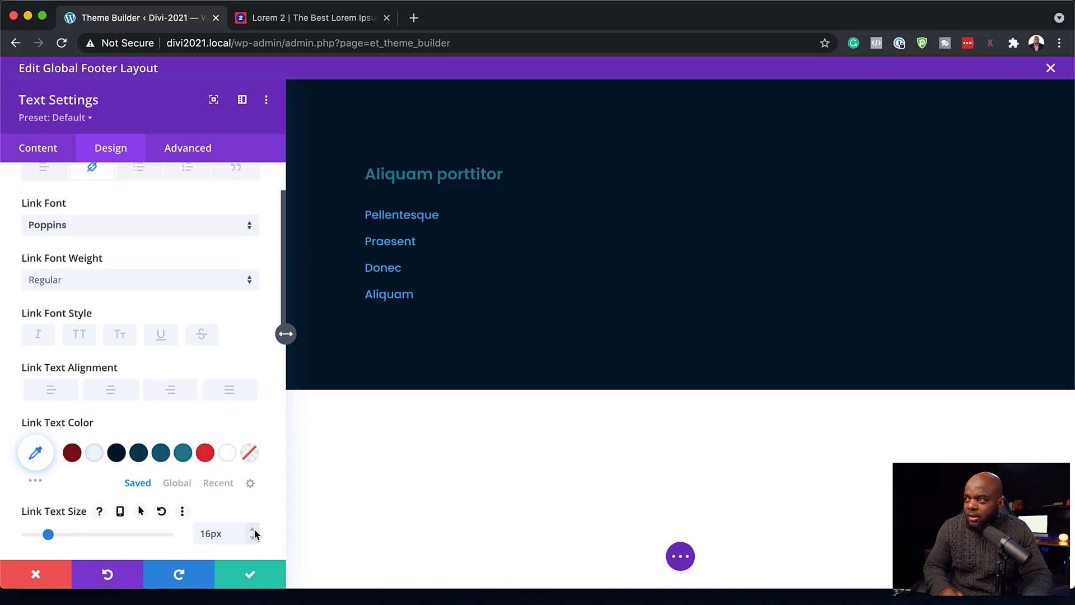
# - Colour the links light blue #b5d9fc at 0.85 opacity and save the Text module
pyautogui.click(183, 452)
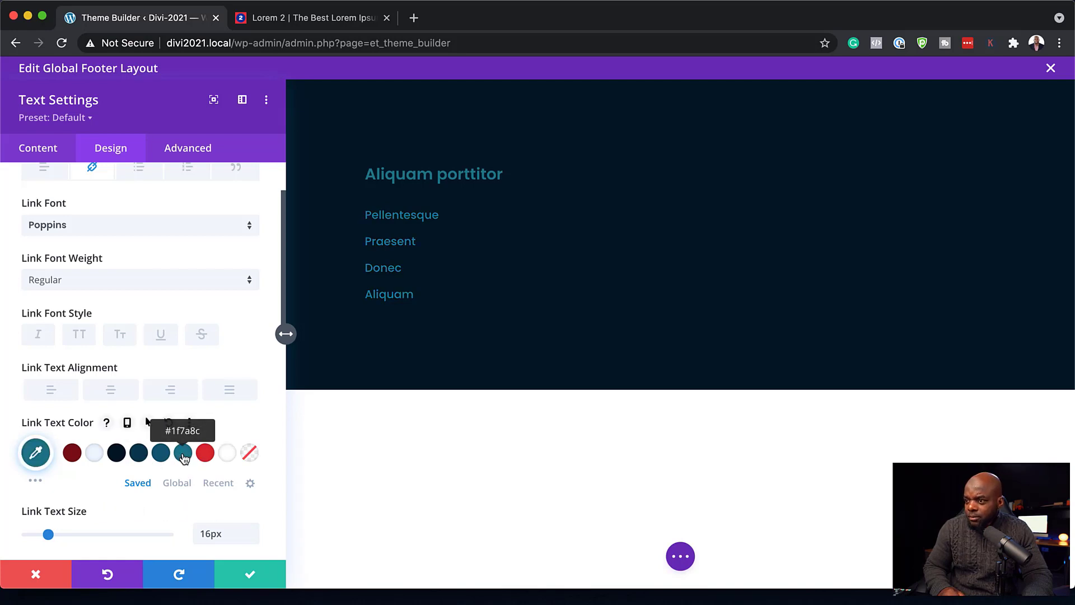
pyautogui.click(93, 456)
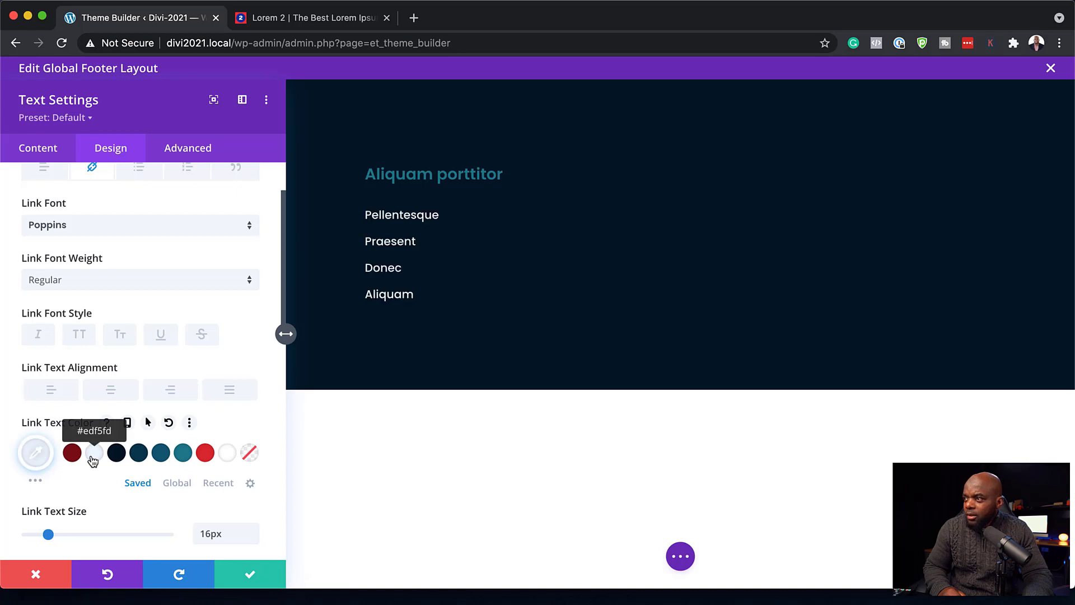
pyautogui.click(180, 457)
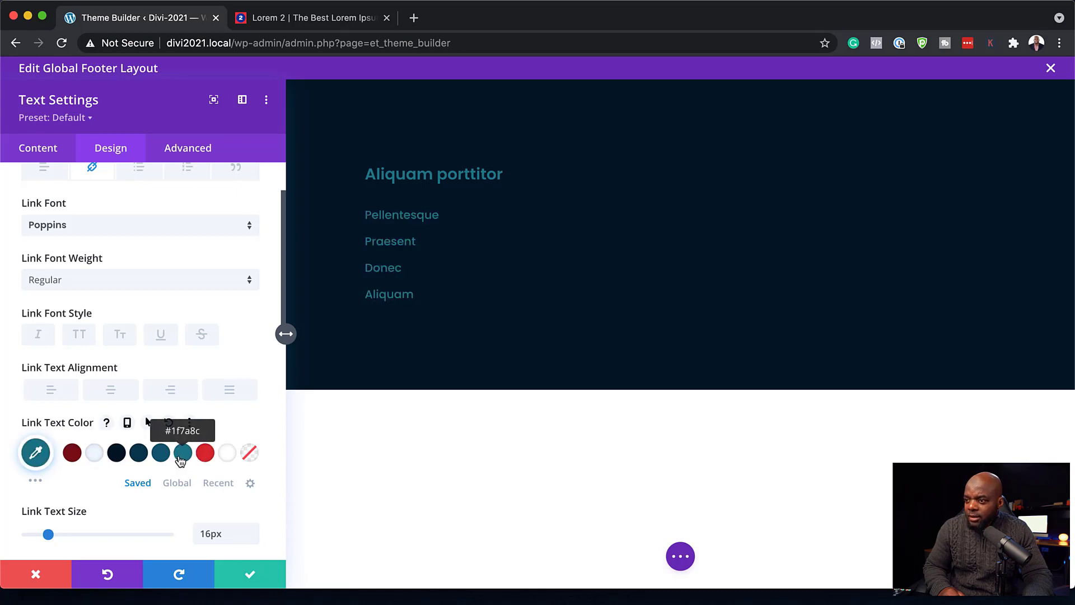
pyautogui.click(35, 480)
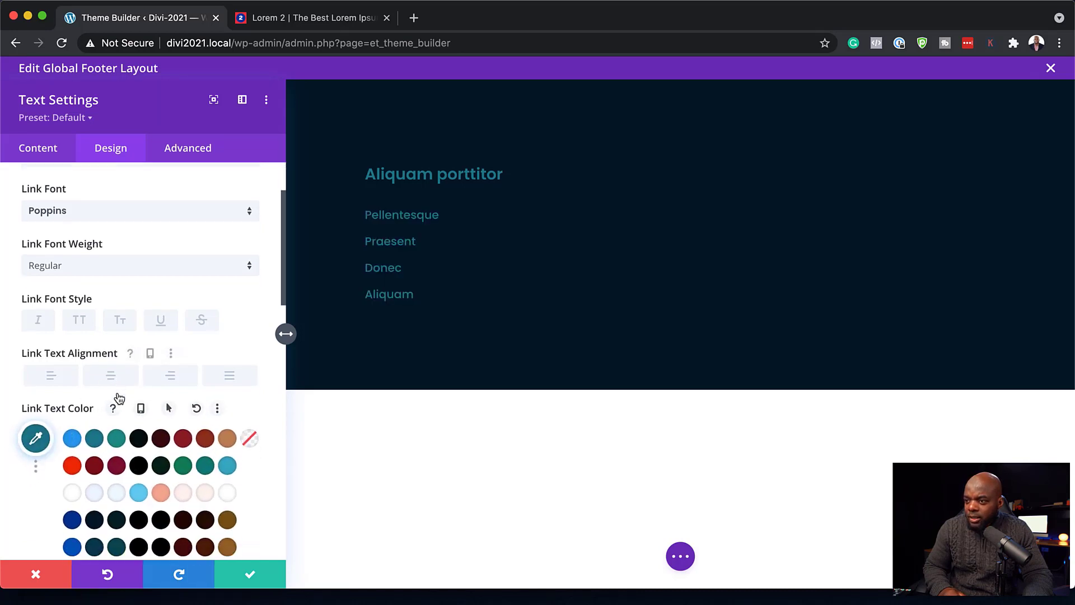
pyautogui.scroll(-5, 119, 398)
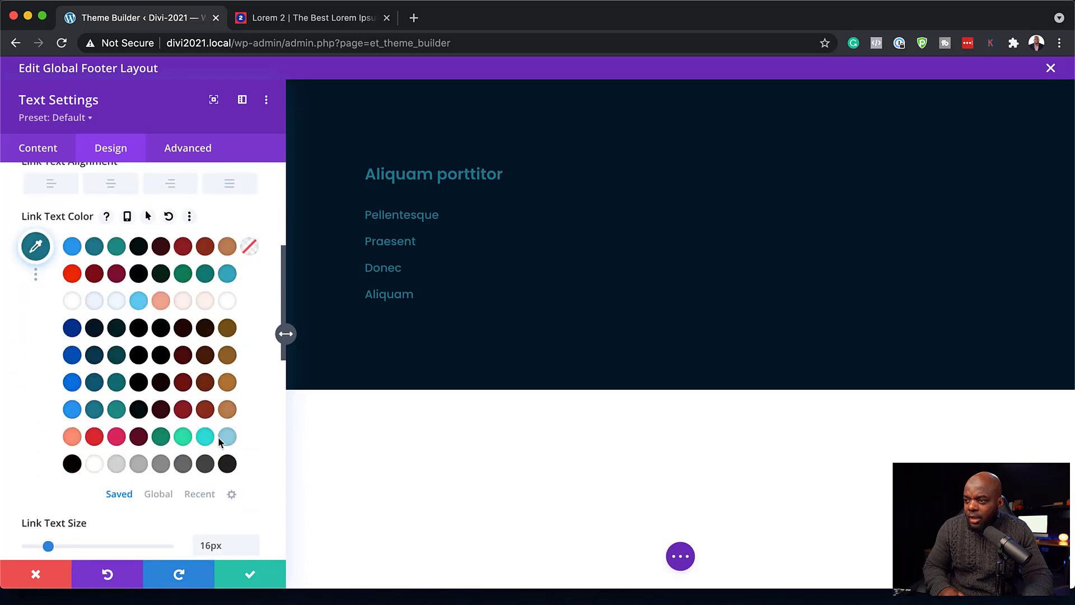
pyautogui.click(141, 467)
pyautogui.click(90, 247)
pyautogui.click(41, 249)
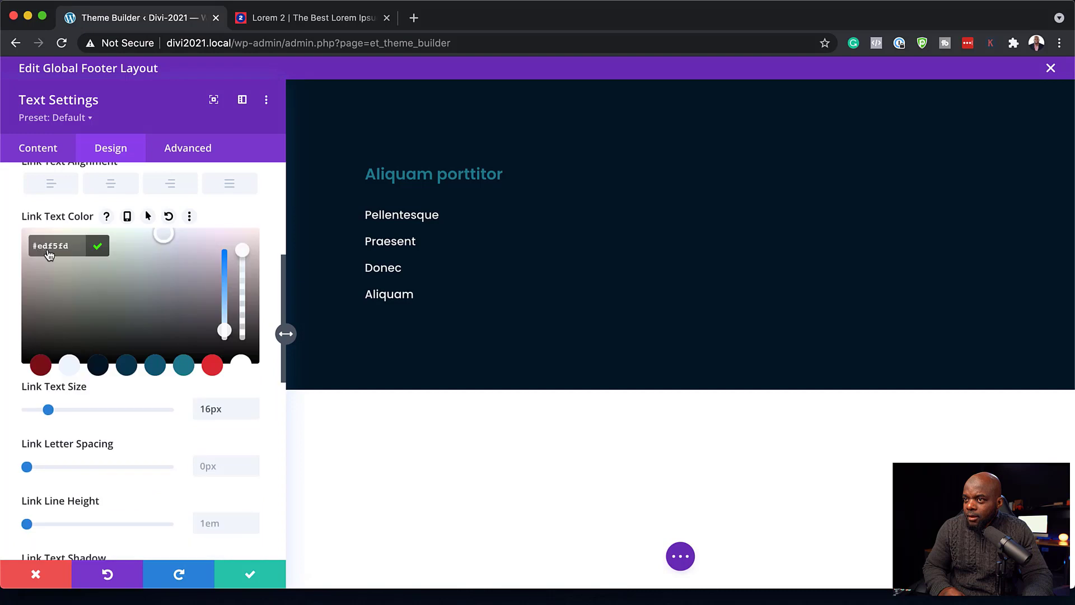
pyautogui.moveTo(224, 330); pyautogui.dragTo(223, 321)
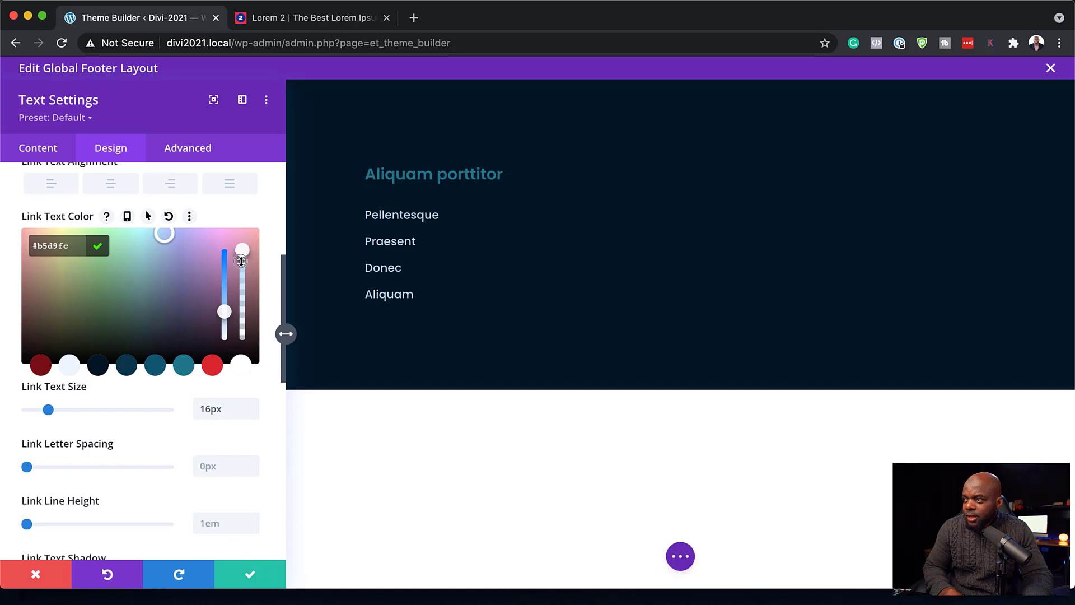
pyautogui.moveTo(241, 261)
pyautogui.mouseDown()
pyautogui.moveTo(243, 274)
pyautogui.moveTo(242, 250)
pyautogui.mouseUp()
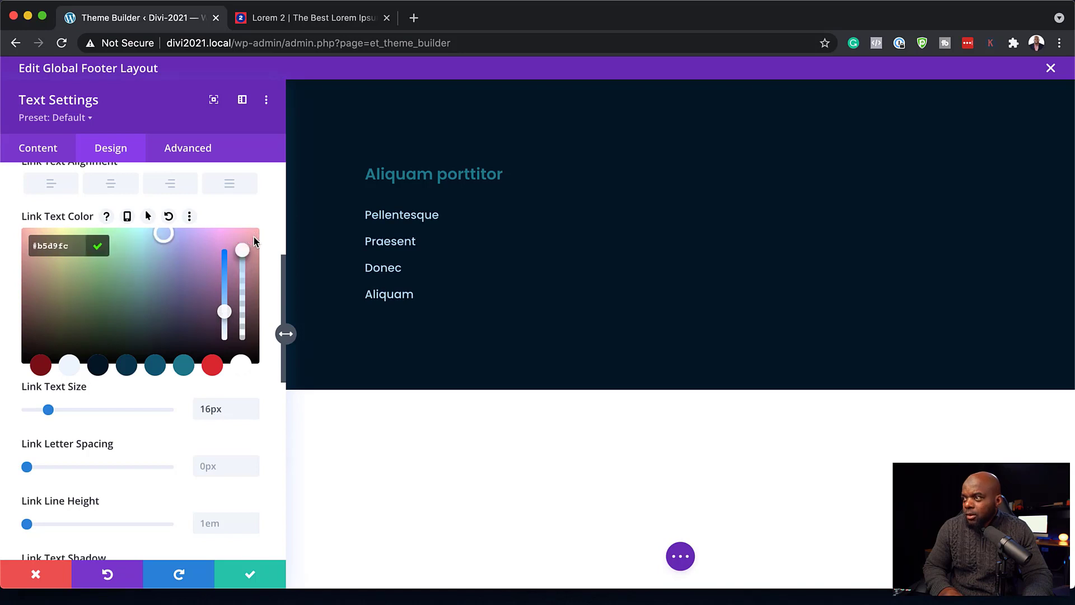
pyautogui.click(252, 578)
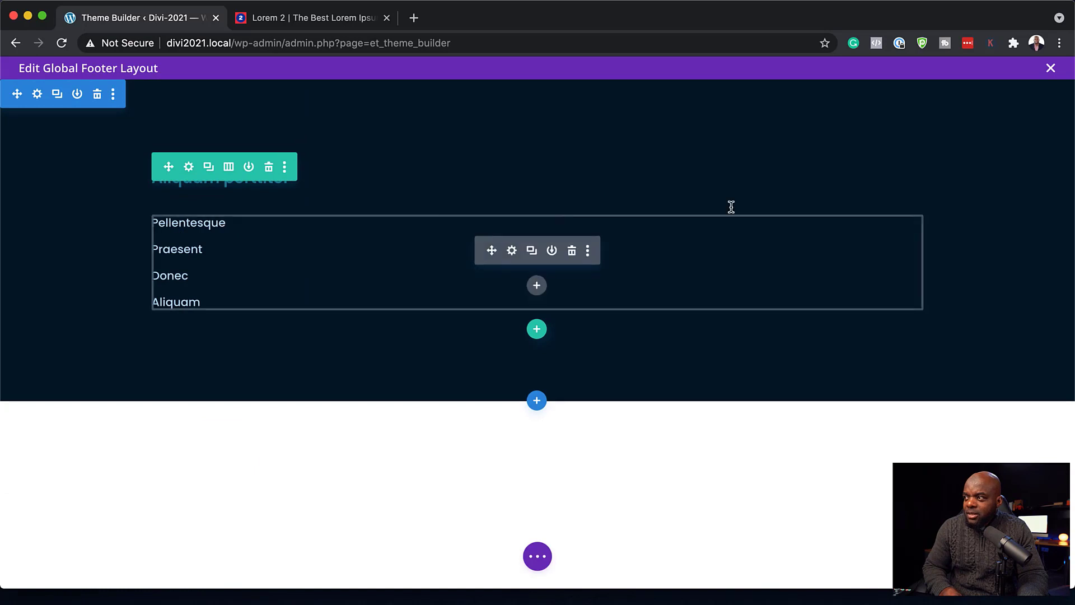
# - Duplicate the footer link column twice and add a fourth empty column to the row
pyautogui.click(190, 167)
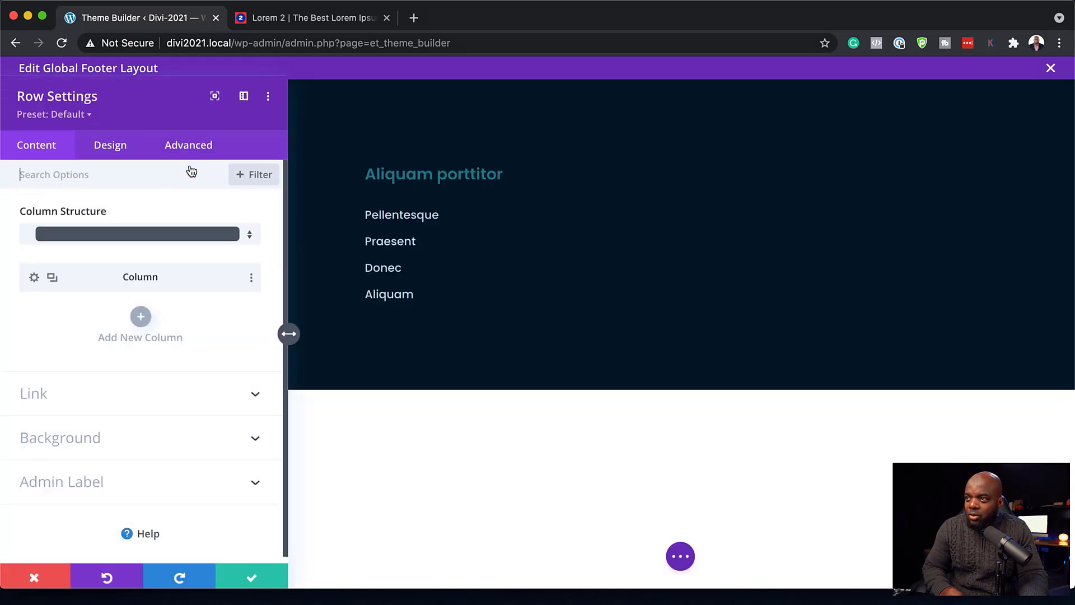
pyautogui.click(53, 279)
pyautogui.click(53, 278)
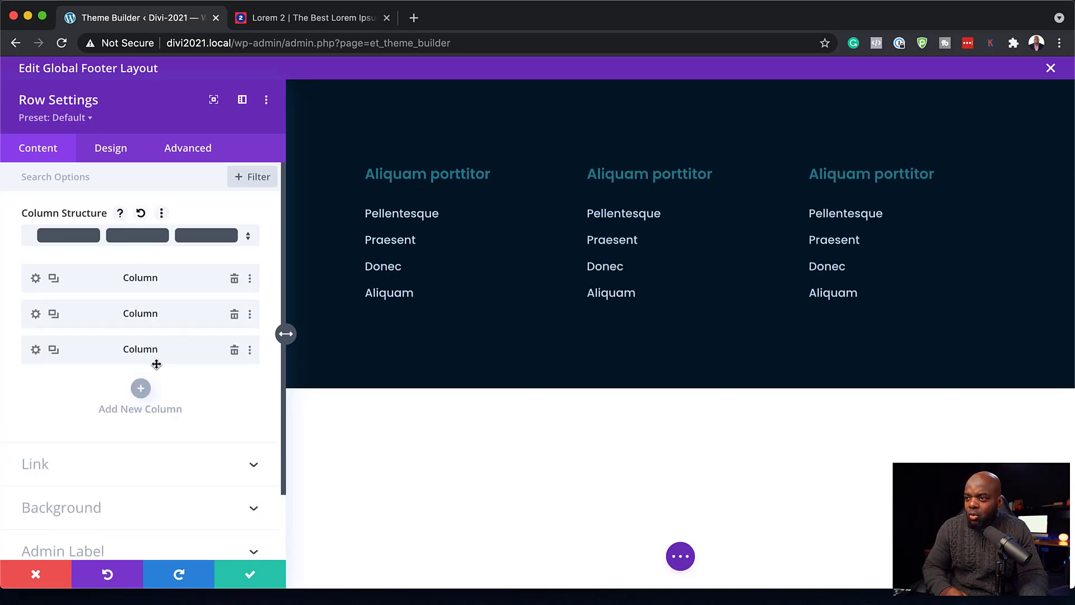
pyautogui.click(140, 389)
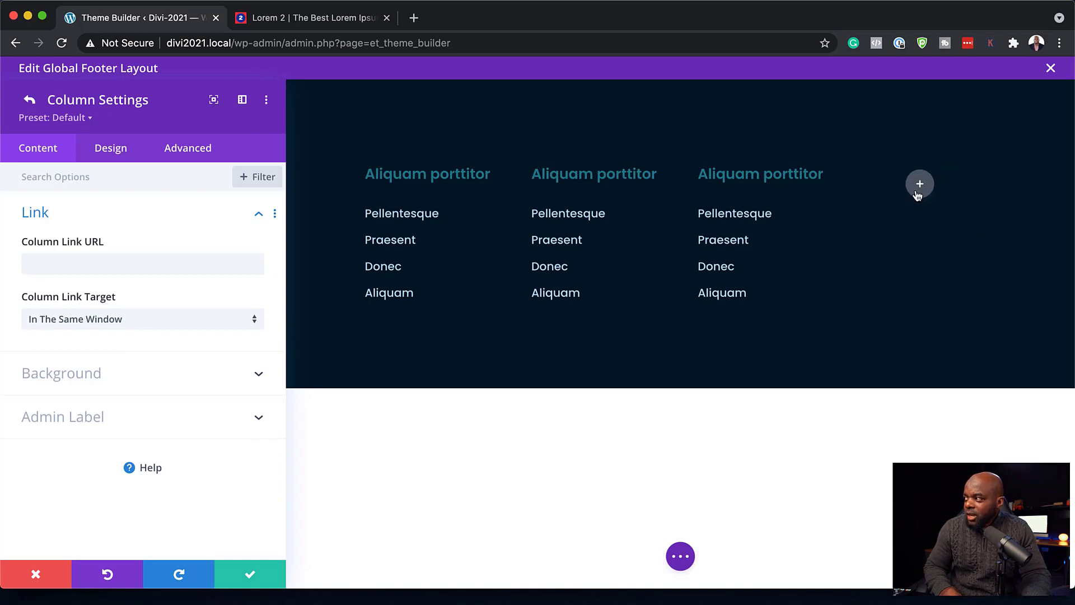
pyautogui.click(918, 187)
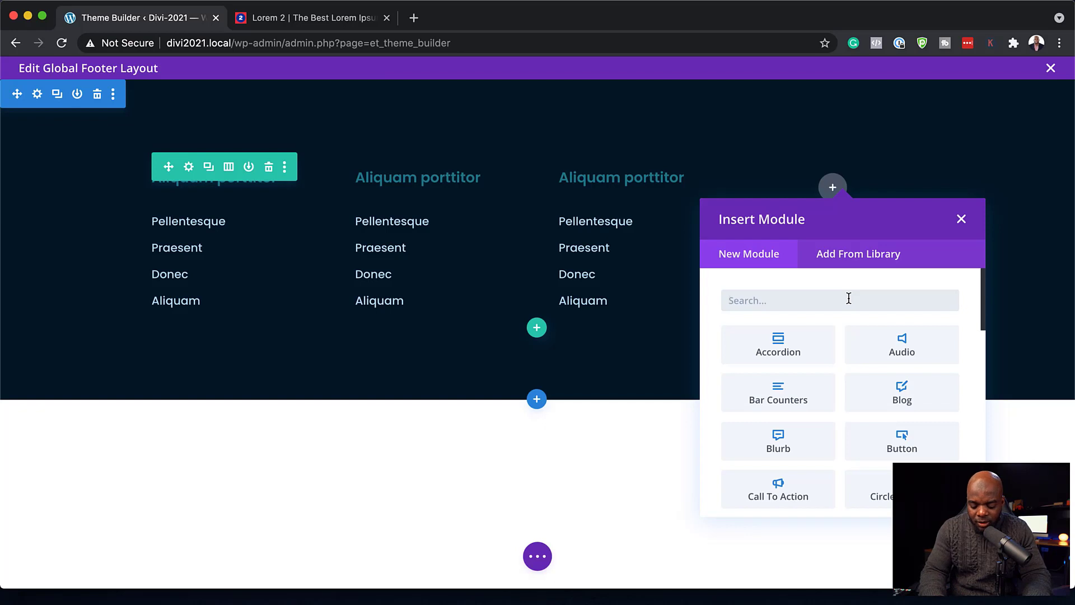
# - Add a Social Media Follow module to the fourth column and change its third network to Instagram
pyautogui.write('soc')
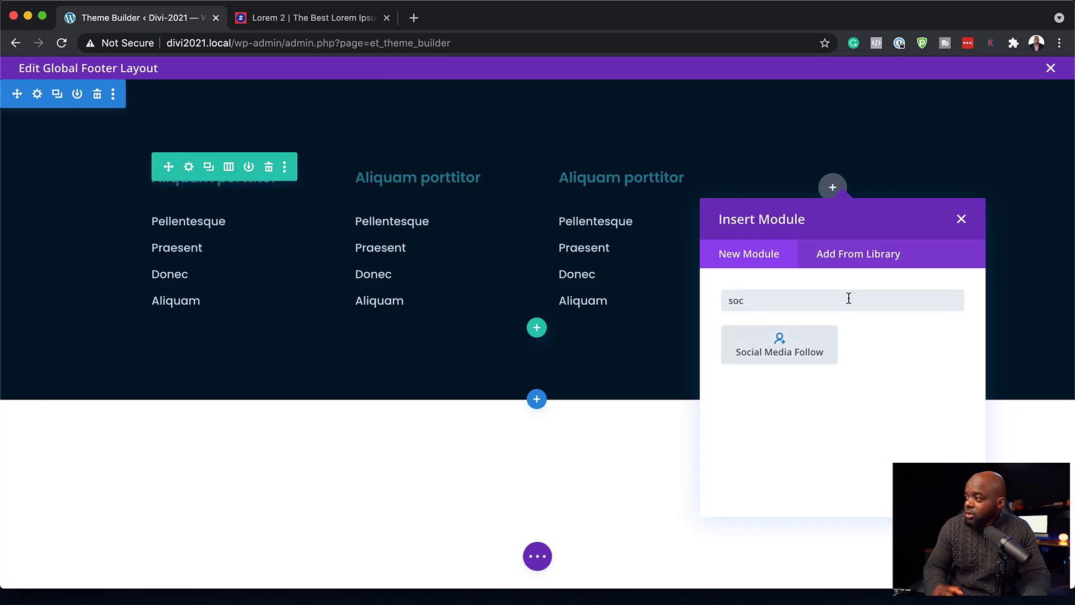
pyautogui.click(835, 360)
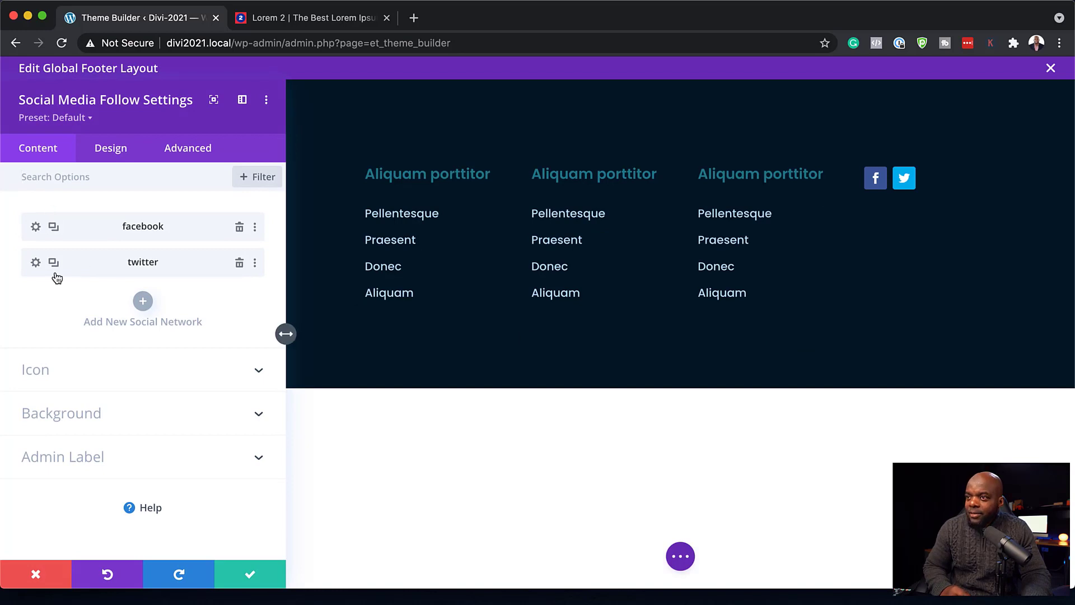
pyautogui.click(144, 301)
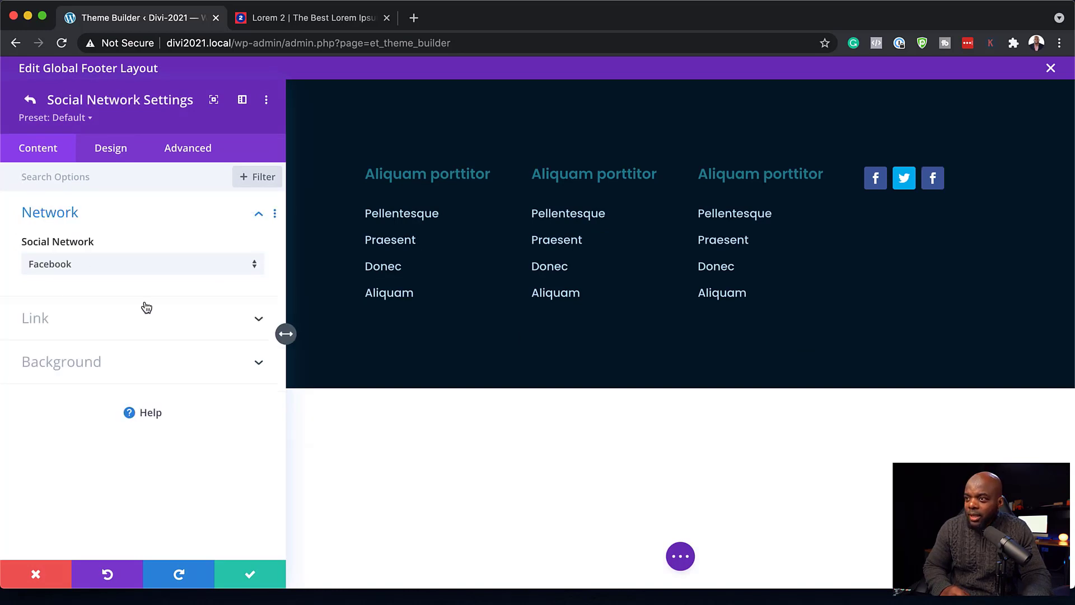
pyautogui.click(29, 100)
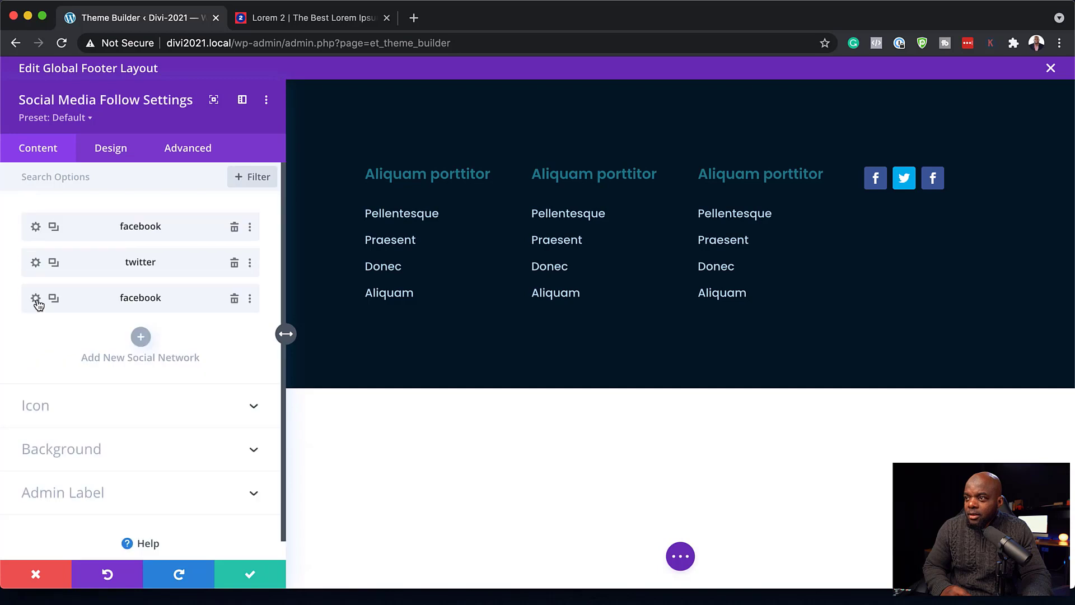
pyautogui.click(35, 299)
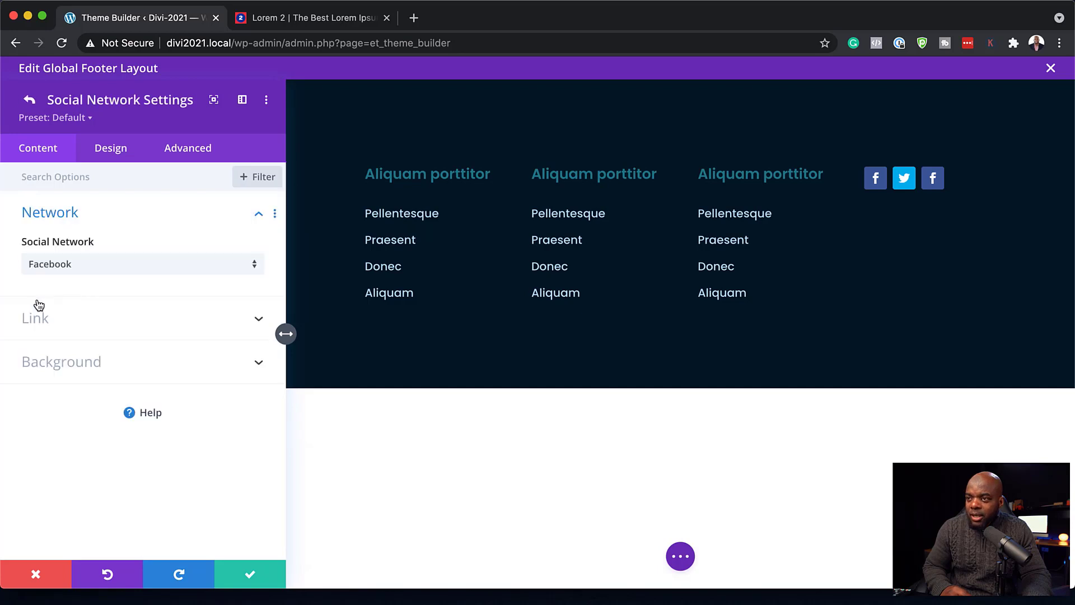
pyautogui.click(74, 269)
pyautogui.click(115, 323)
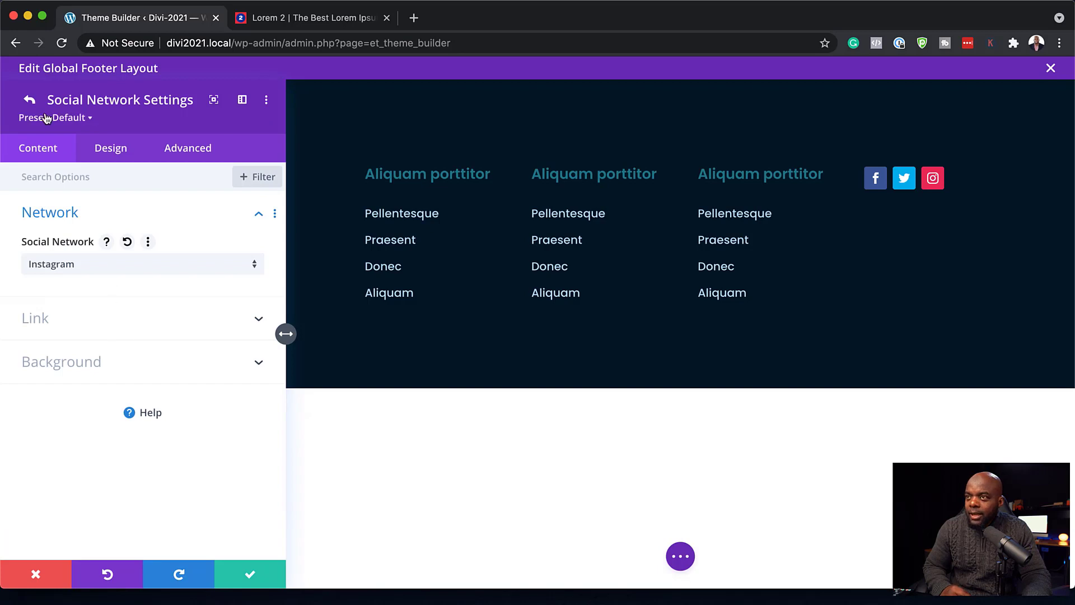
# - Duplicate the Instagram network and change the copy to YouTube
pyautogui.click(30, 101)
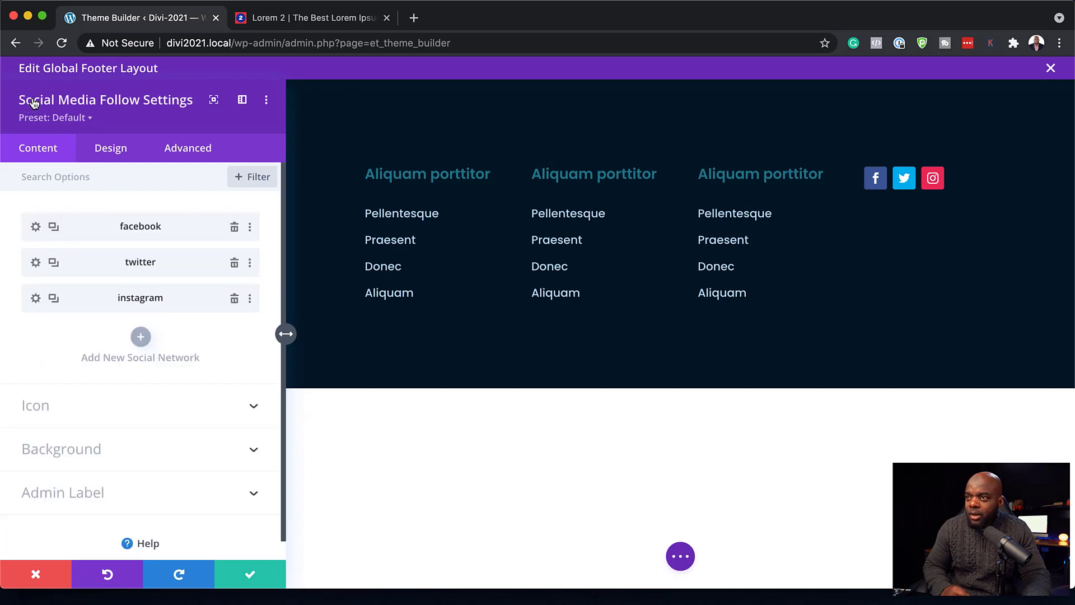
pyautogui.click(52, 298)
pyautogui.click(36, 335)
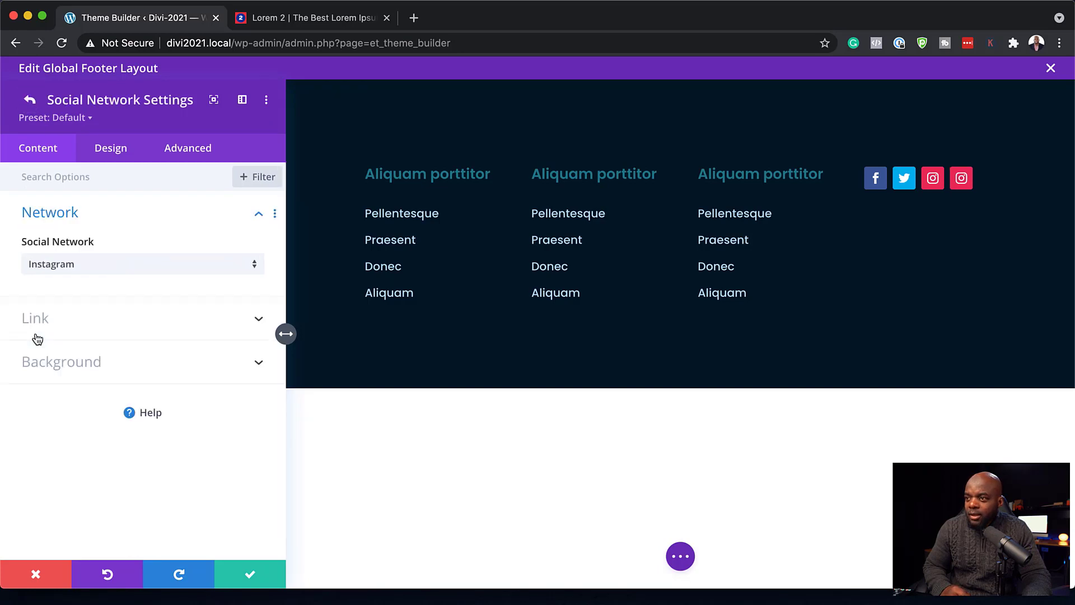
pyautogui.click(52, 265)
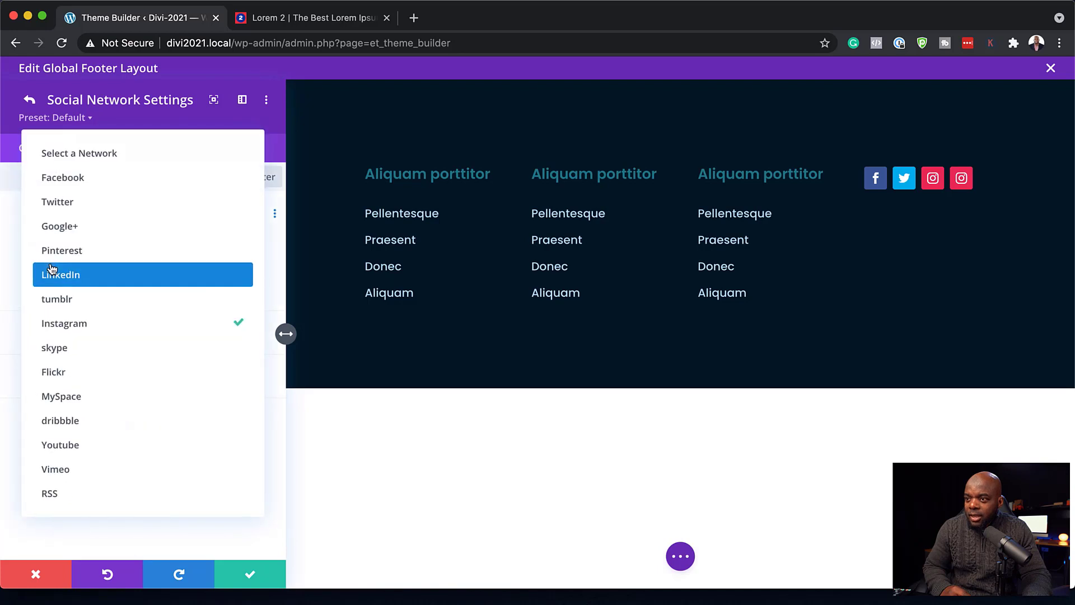
pyautogui.click(97, 451)
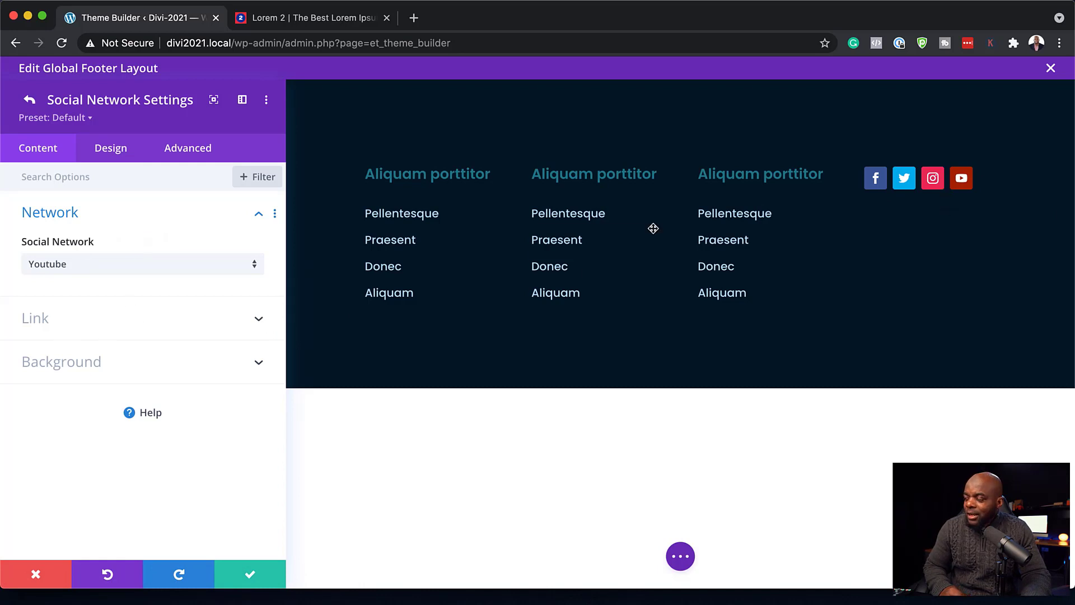
# - Check the YouTube, Instagram and Facebook account link URLs, then close the social follow settings
pyautogui.click(82, 319)
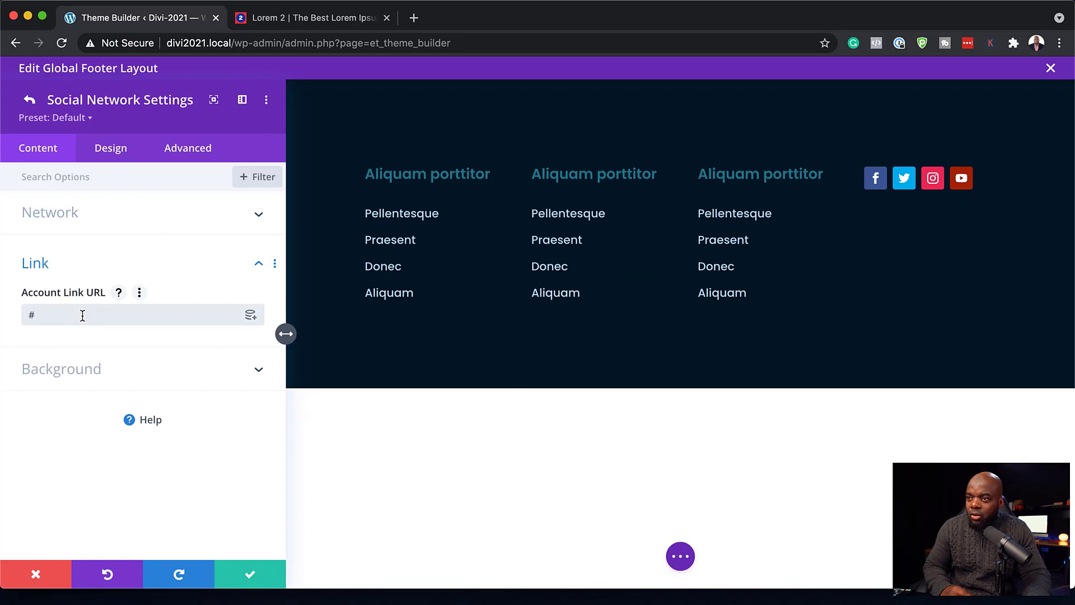
pyautogui.click(82, 316)
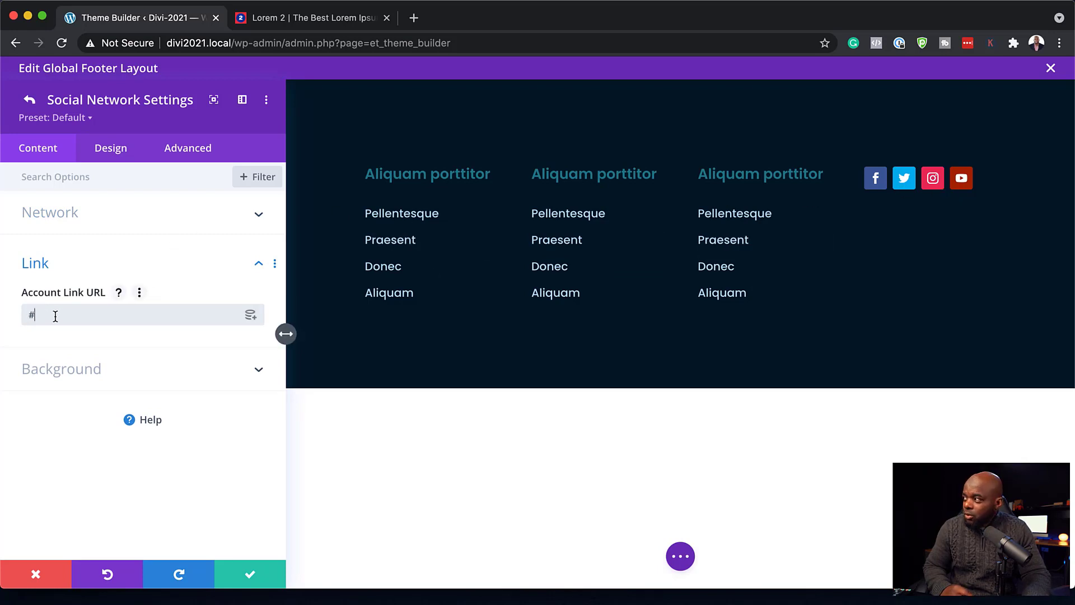
pyautogui.click(253, 576)
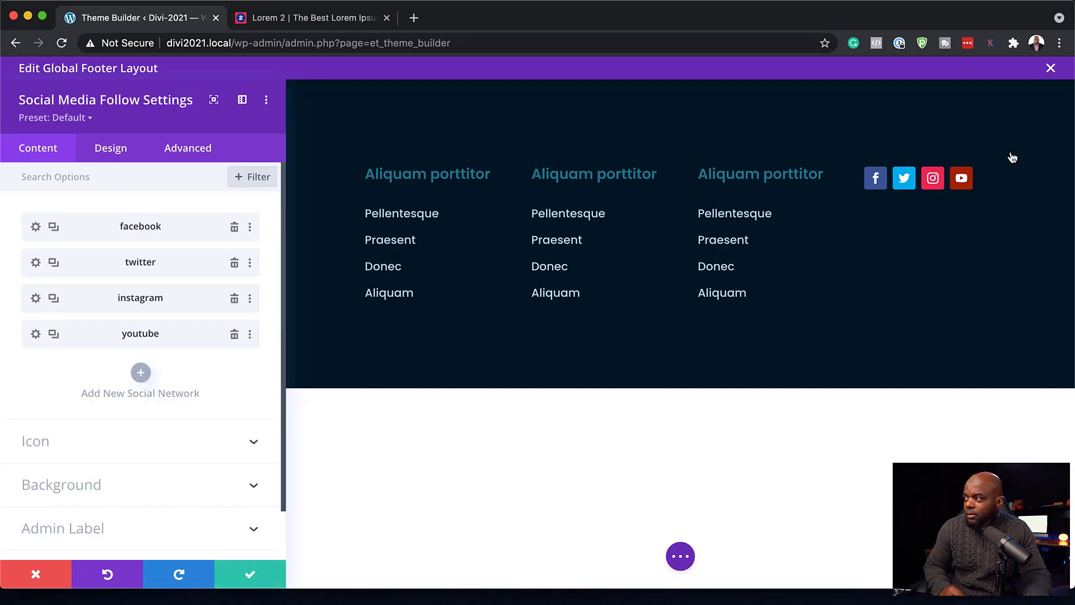
pyautogui.click(35, 299)
pyautogui.click(64, 317)
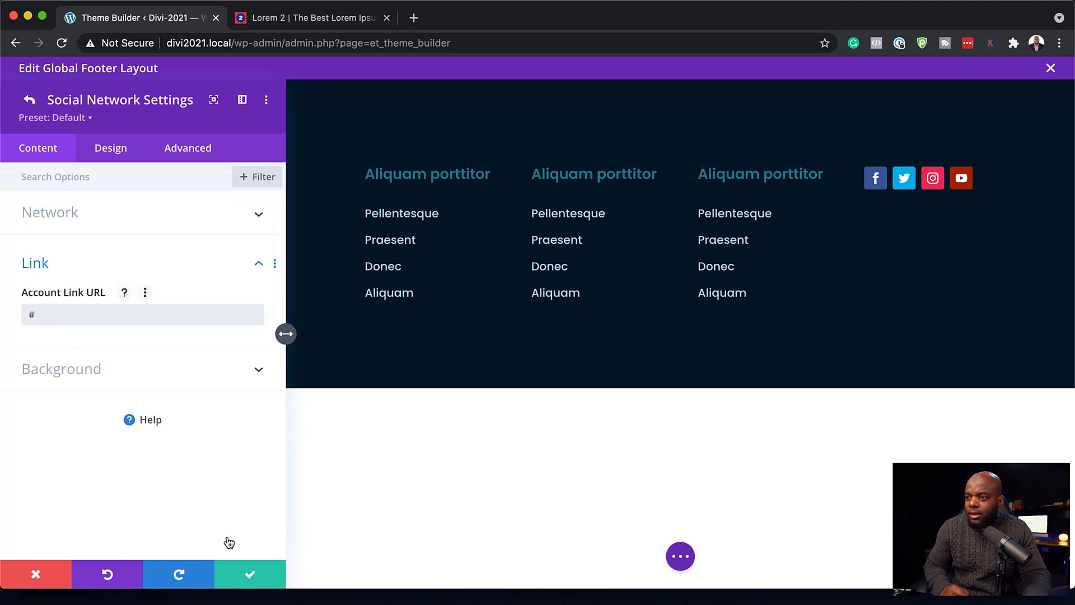
pyautogui.click(30, 100)
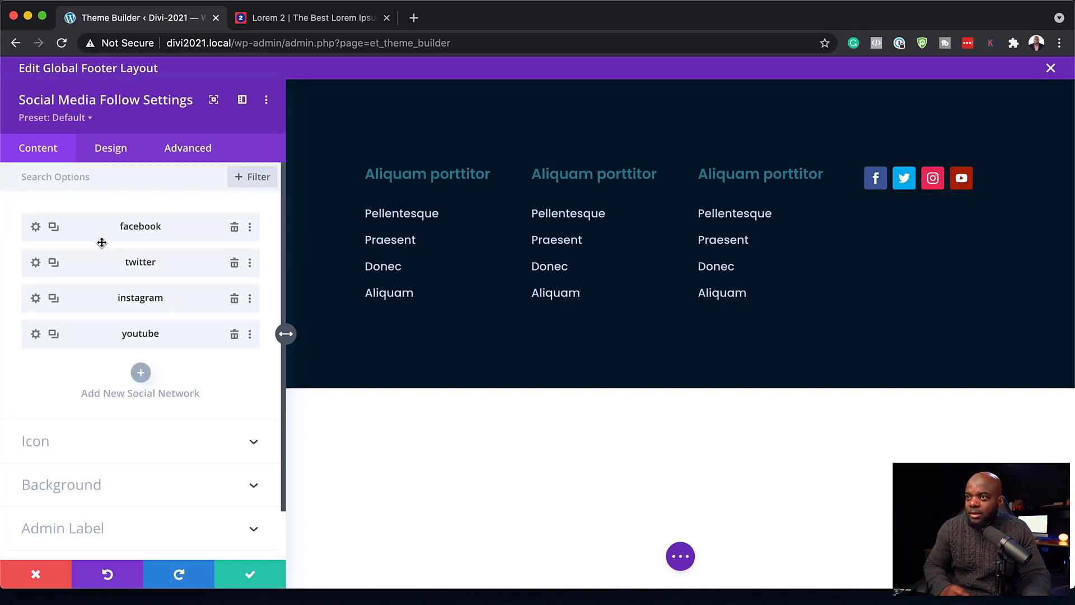
pyautogui.click(34, 229)
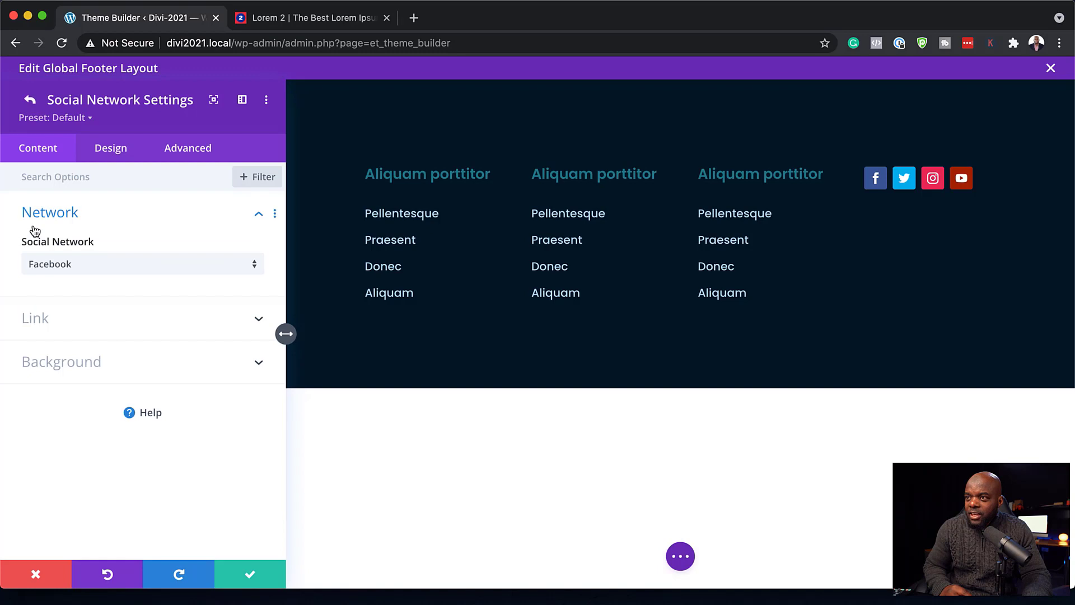
pyautogui.click(42, 321)
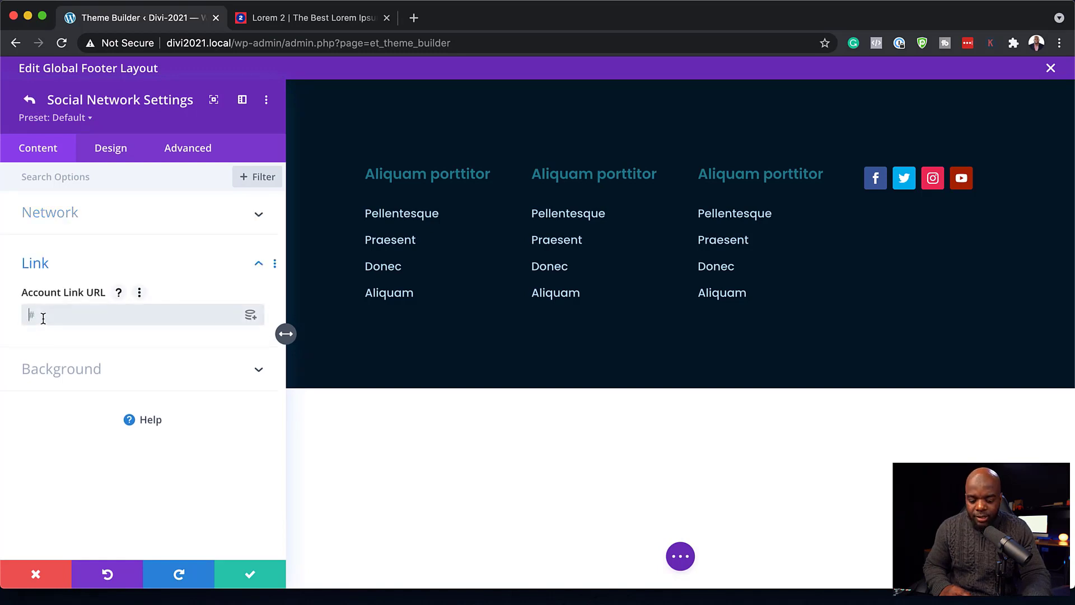
pyautogui.click(252, 575)
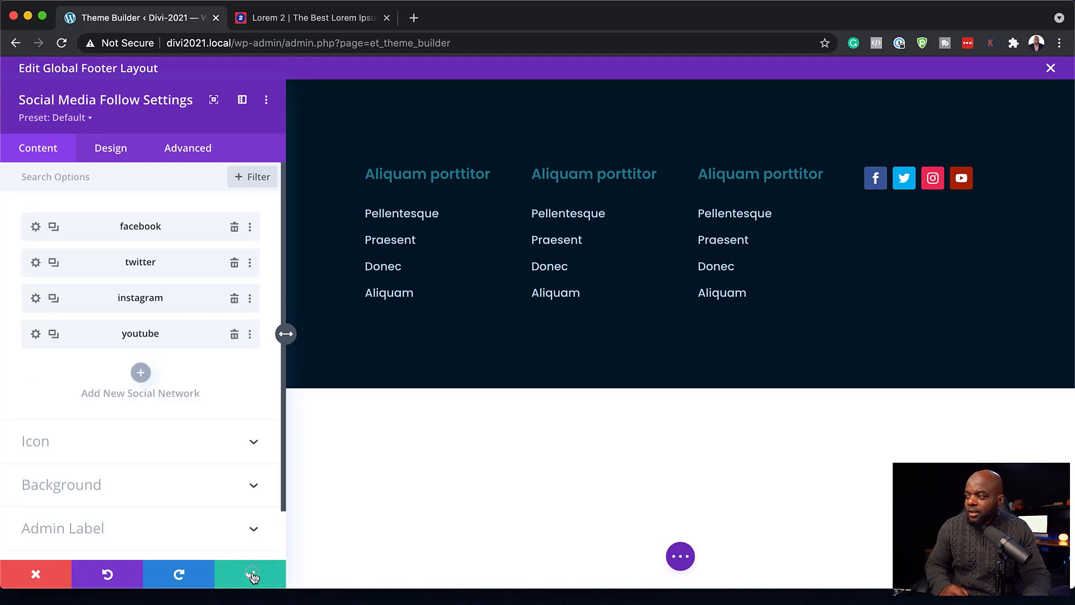
pyautogui.click(252, 575)
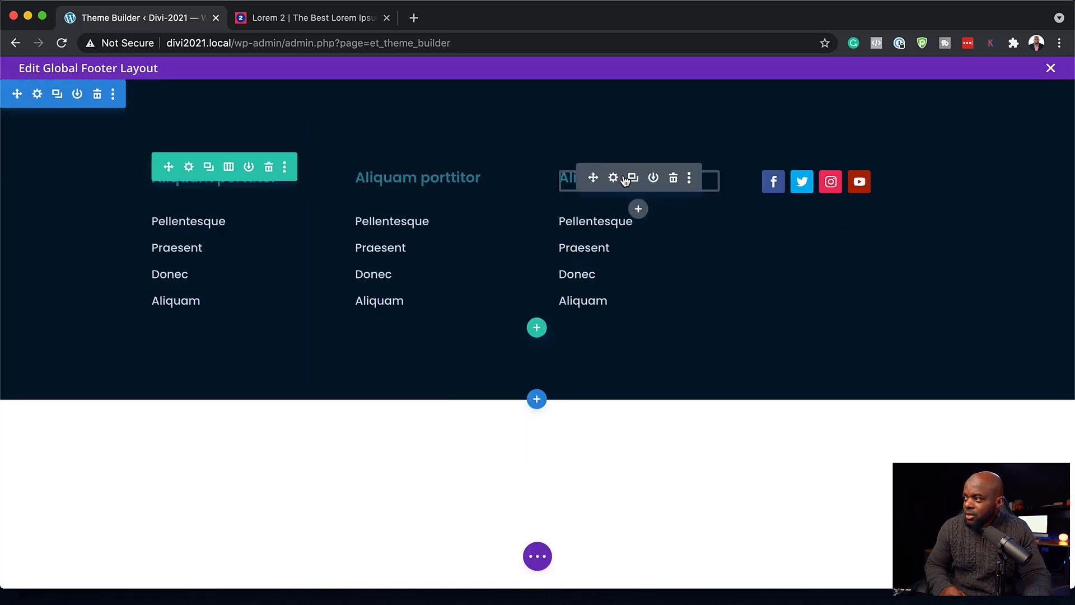
# - Copy column 3's heading above the social icons and retitle it 'Follow Us'
pyautogui.click(636, 178)
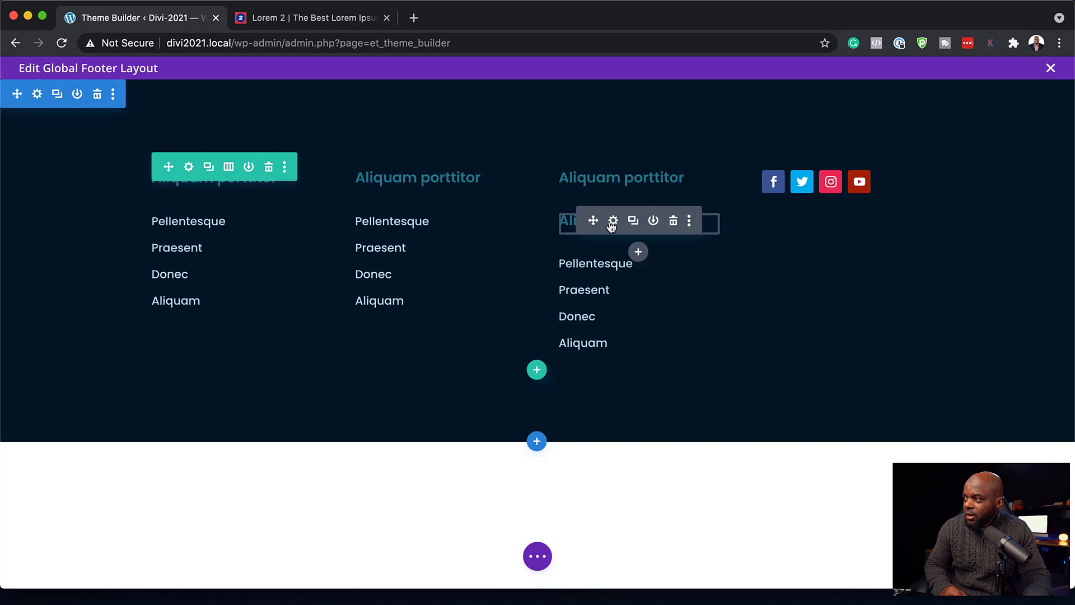
pyautogui.moveTo(593, 221); pyautogui.dragTo(826, 162)
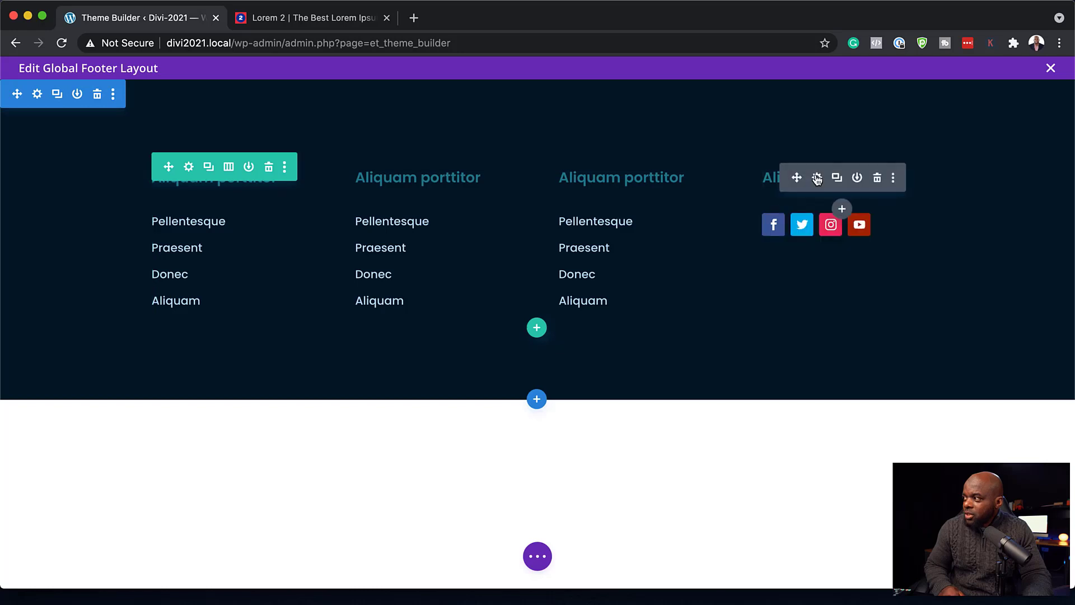
pyautogui.click(816, 178)
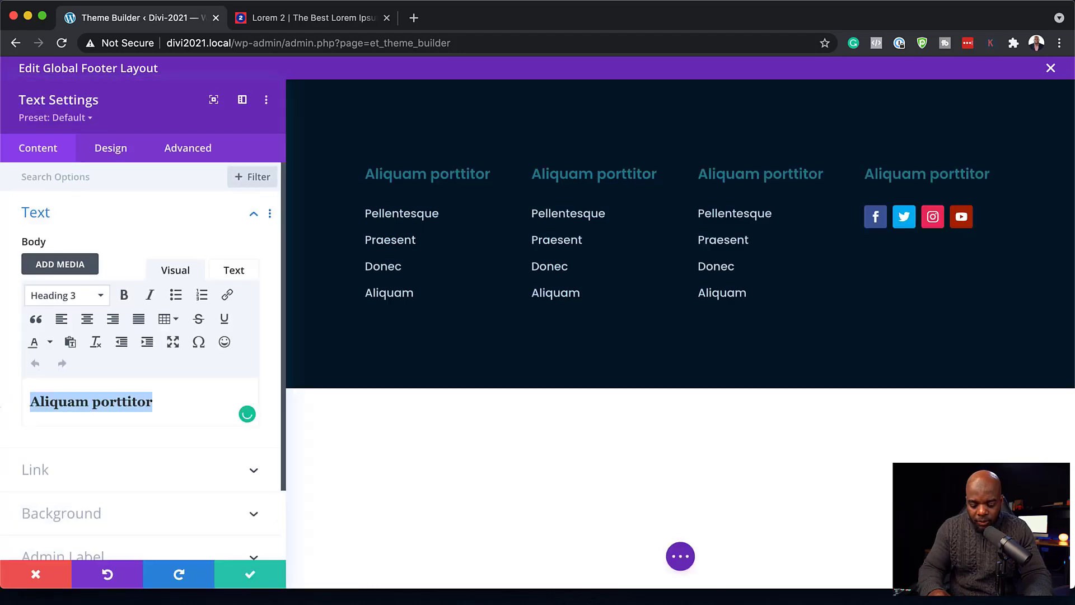
pyautogui.write('Follow Us')
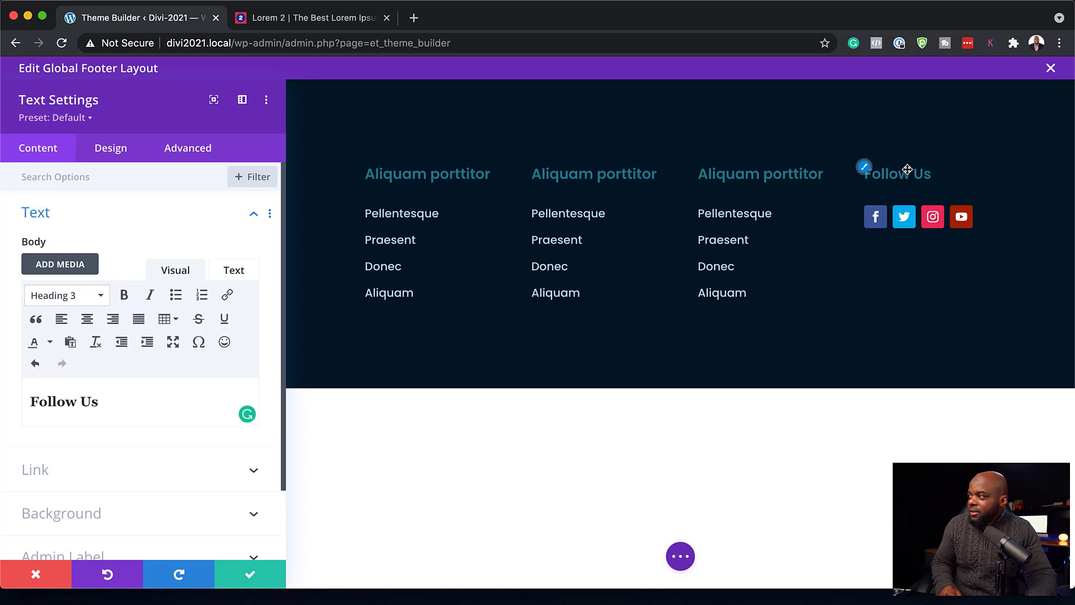
pyautogui.click(251, 578)
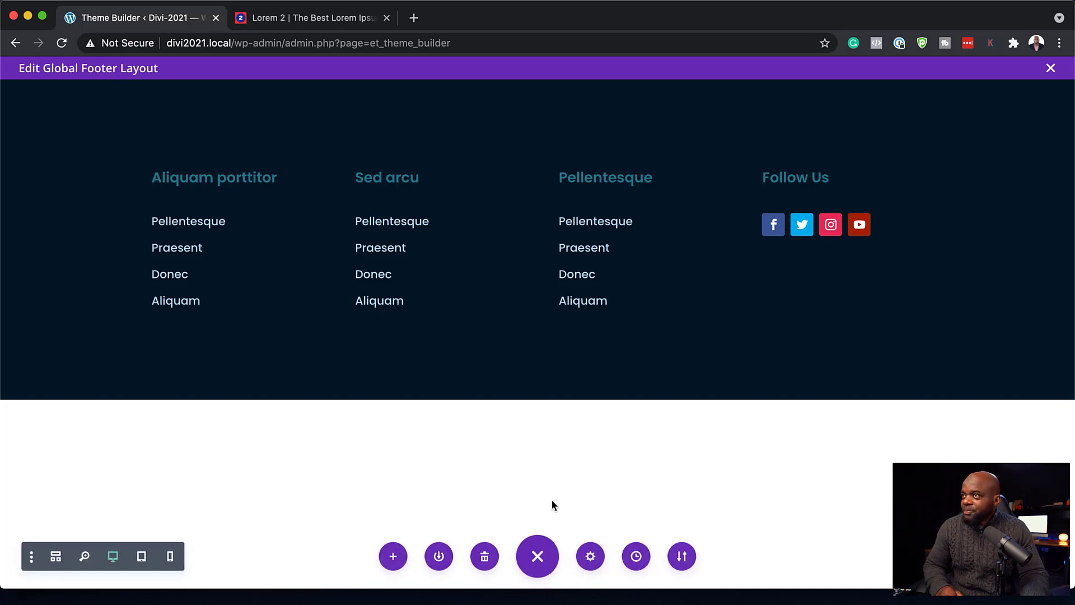
# - Save the Theme Builder changes and scroll through the live homepage in a new tab
pyautogui.click(1051, 69)
pyautogui.click(227, 121)
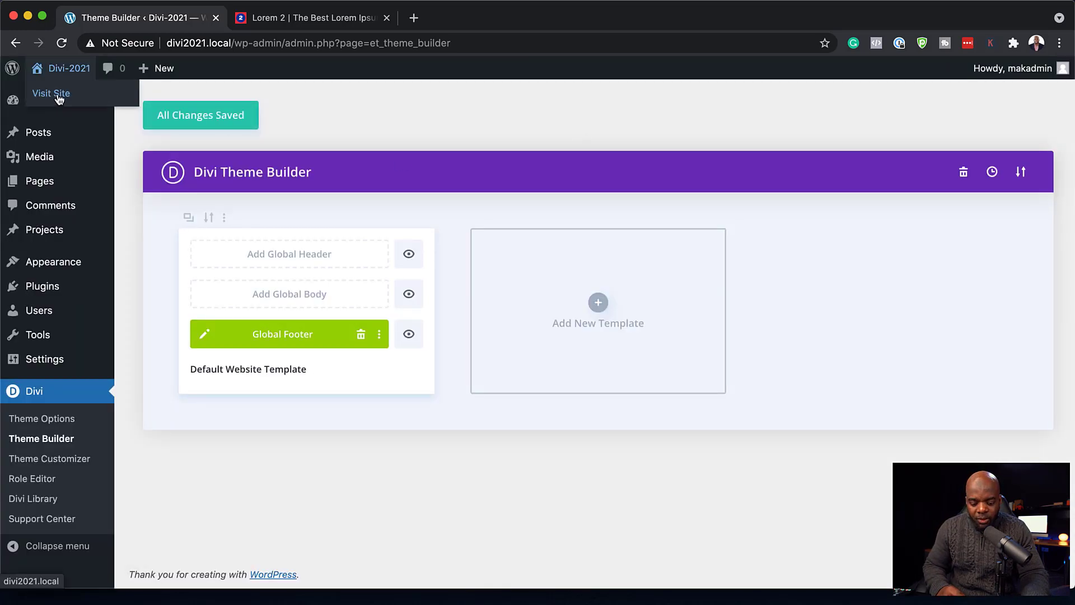
pyautogui.click(59, 98)
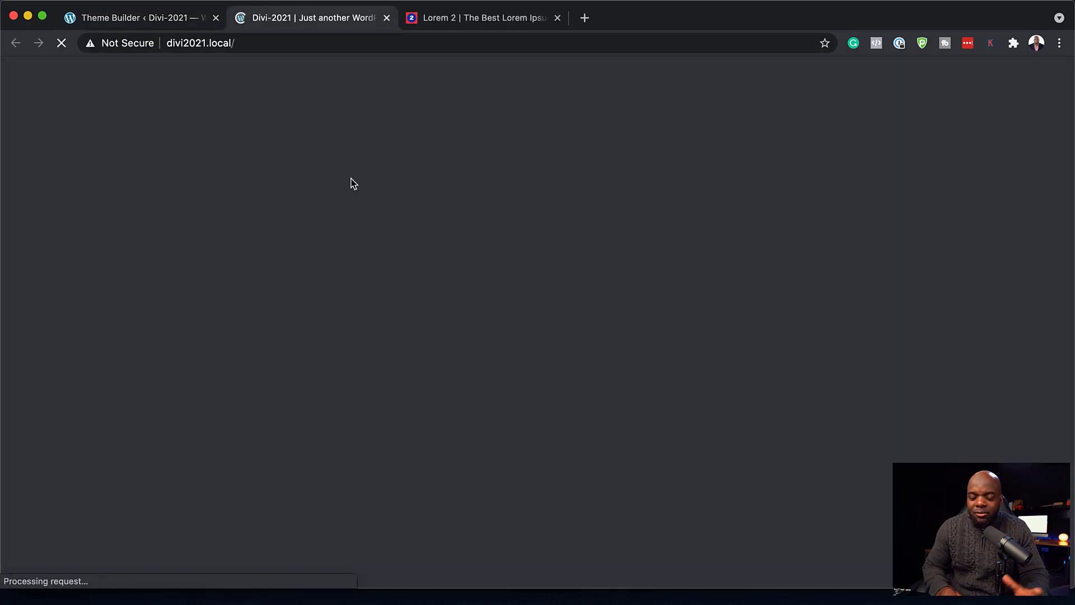
pyautogui.scroll(-5, 488, 287)
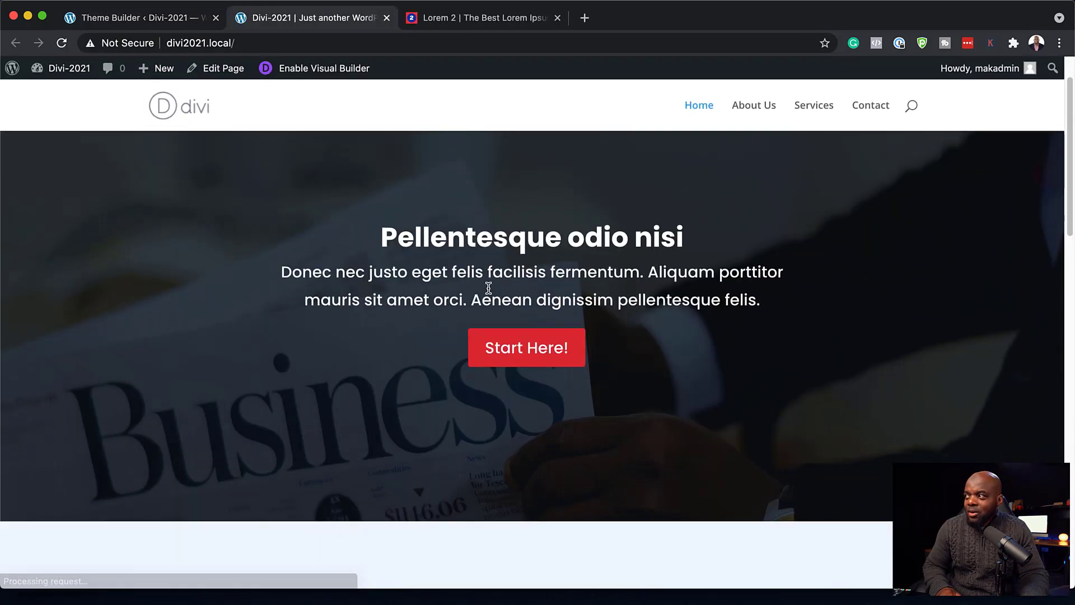
pyautogui.scroll(-15, 488, 288)
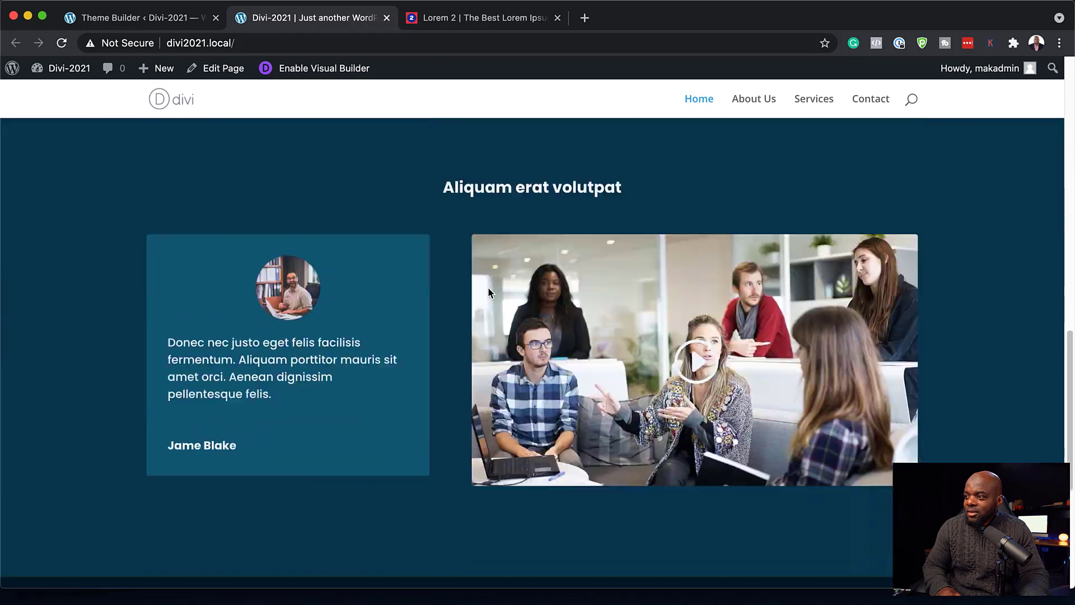
pyautogui.scroll(-1, 489, 288)
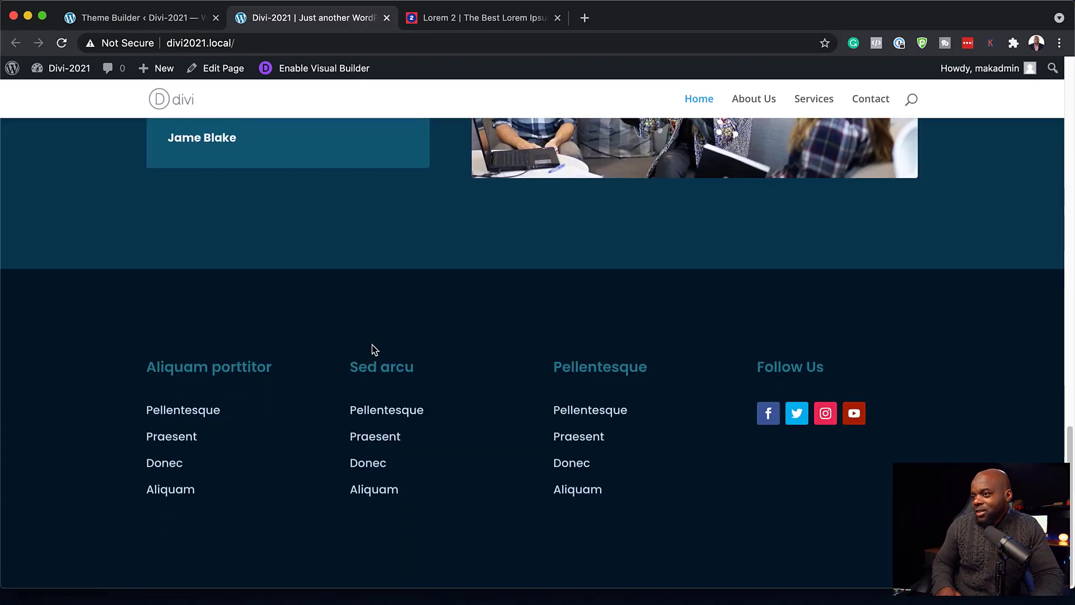
pyautogui.scroll(20, 725, 449)
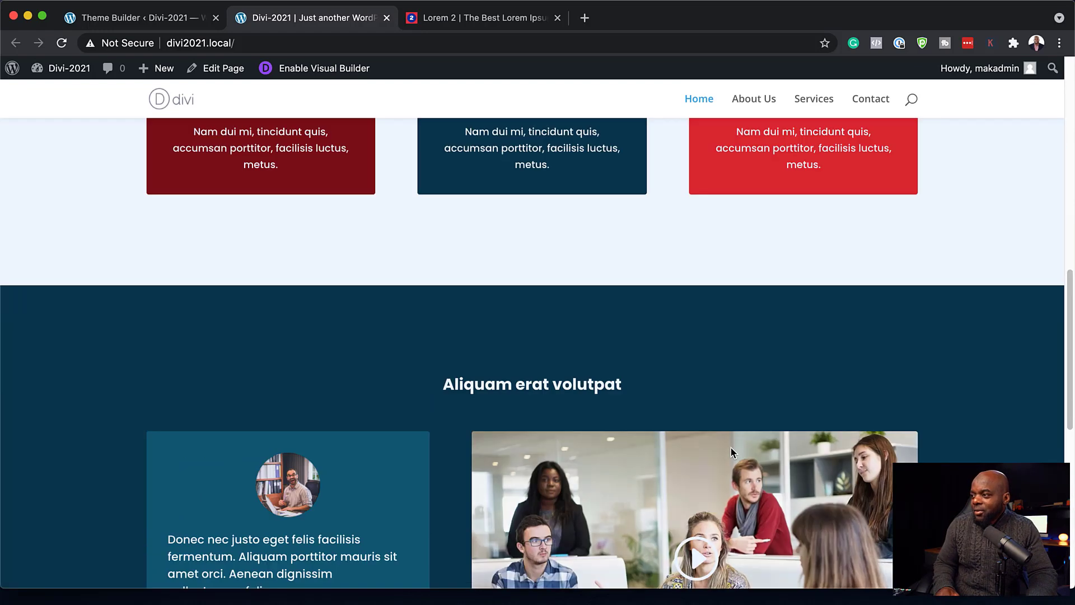
pyautogui.scroll(3, 733, 451)
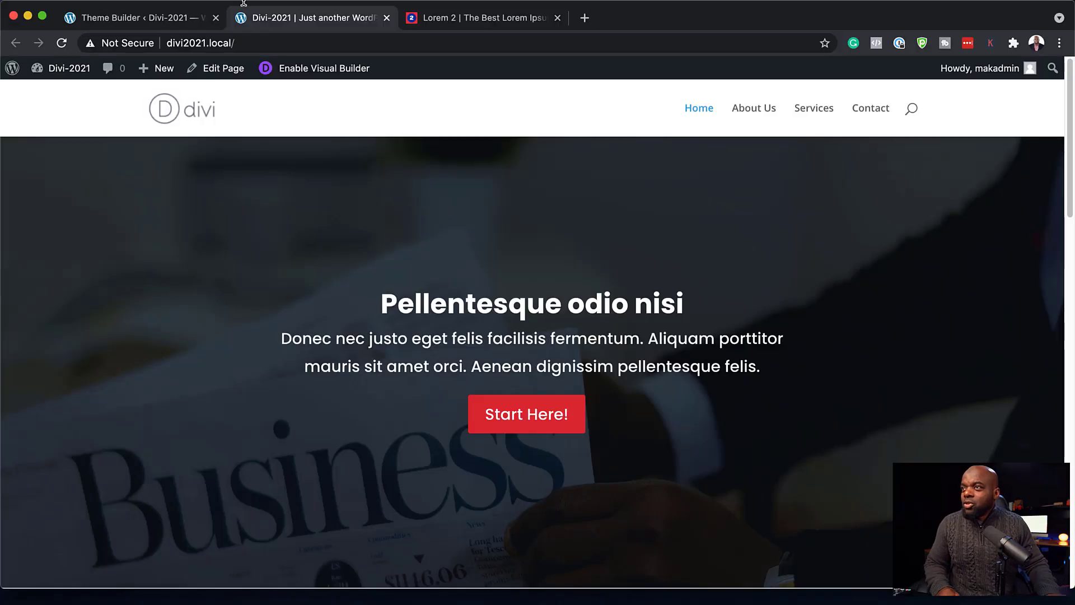
# - Build a global body from scratch with a one-column row holding a Post Content module
pyautogui.click(118, 18)
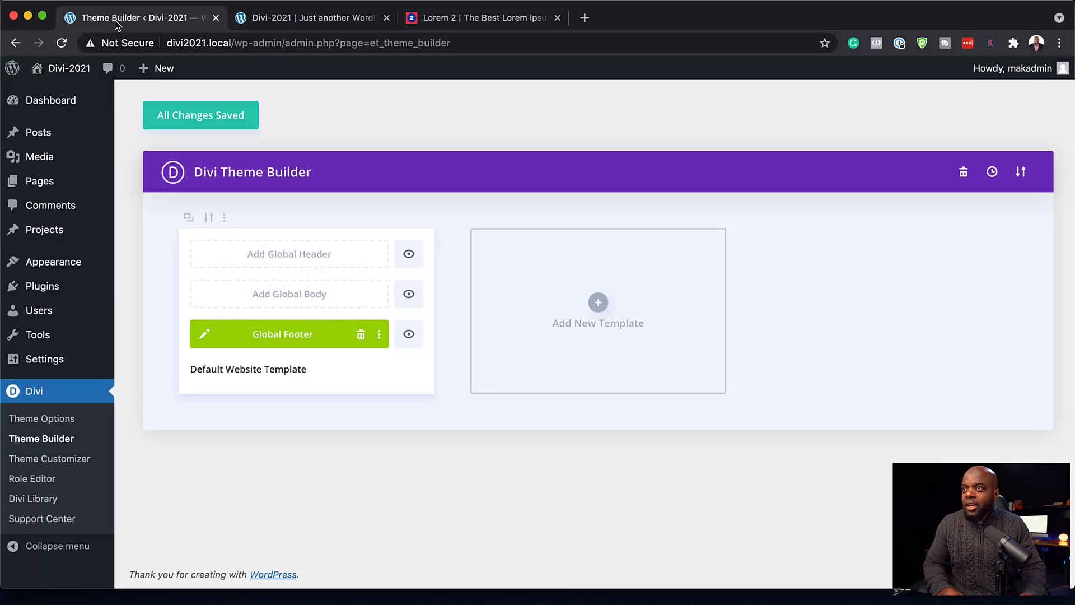
pyautogui.click(317, 298)
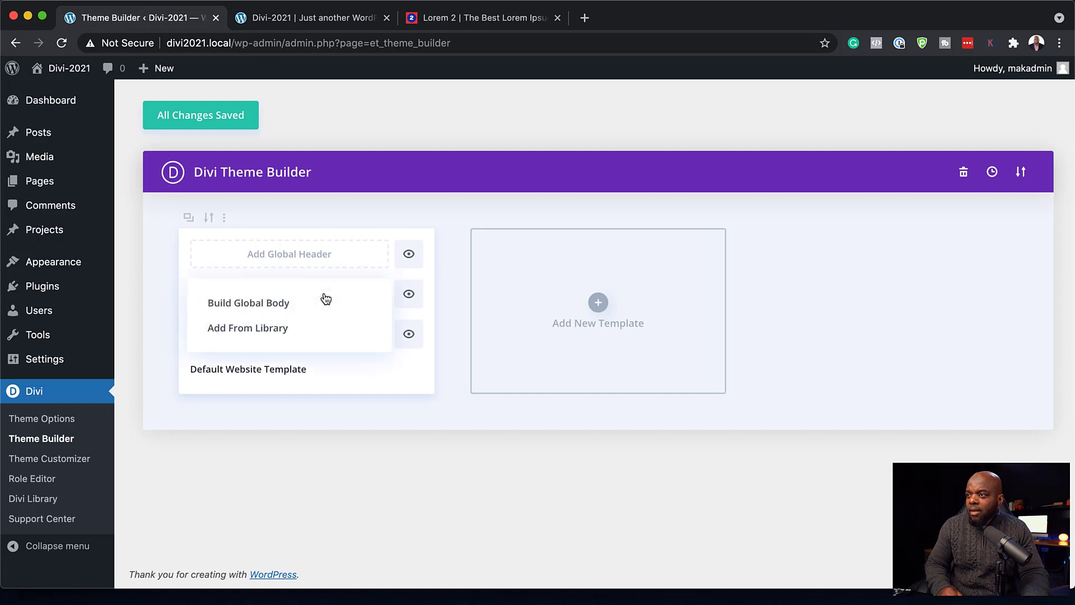
pyautogui.click(290, 306)
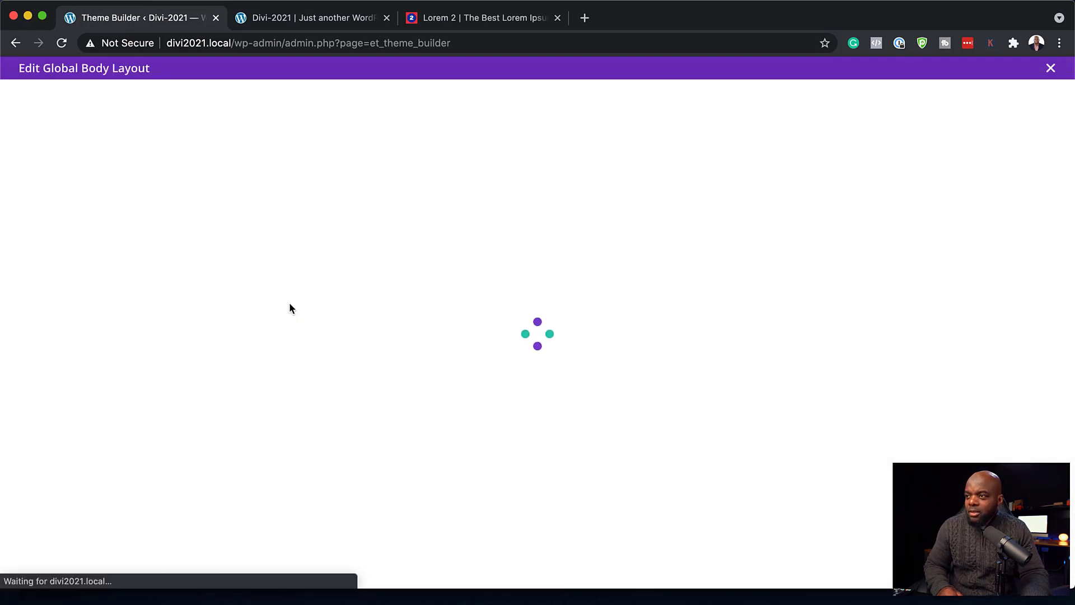
pyautogui.click(285, 346)
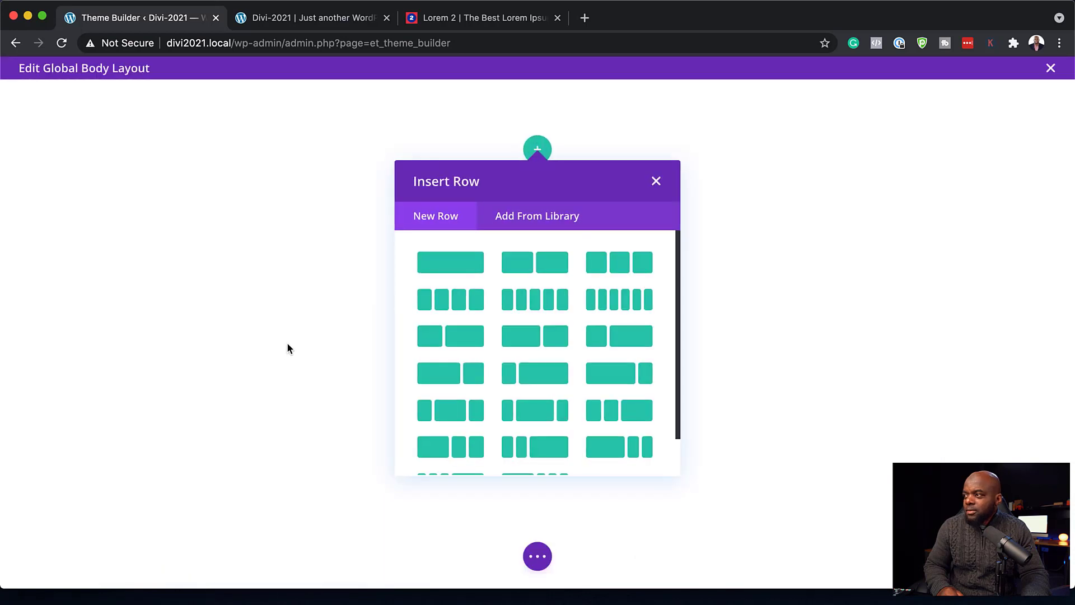
pyautogui.click(451, 273)
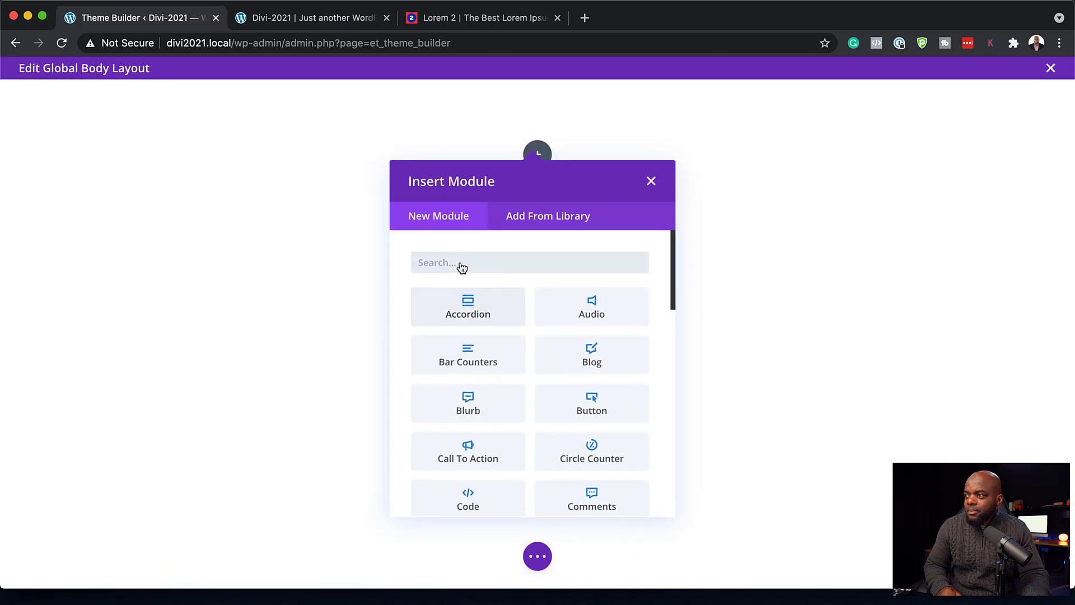
pyautogui.write('post')
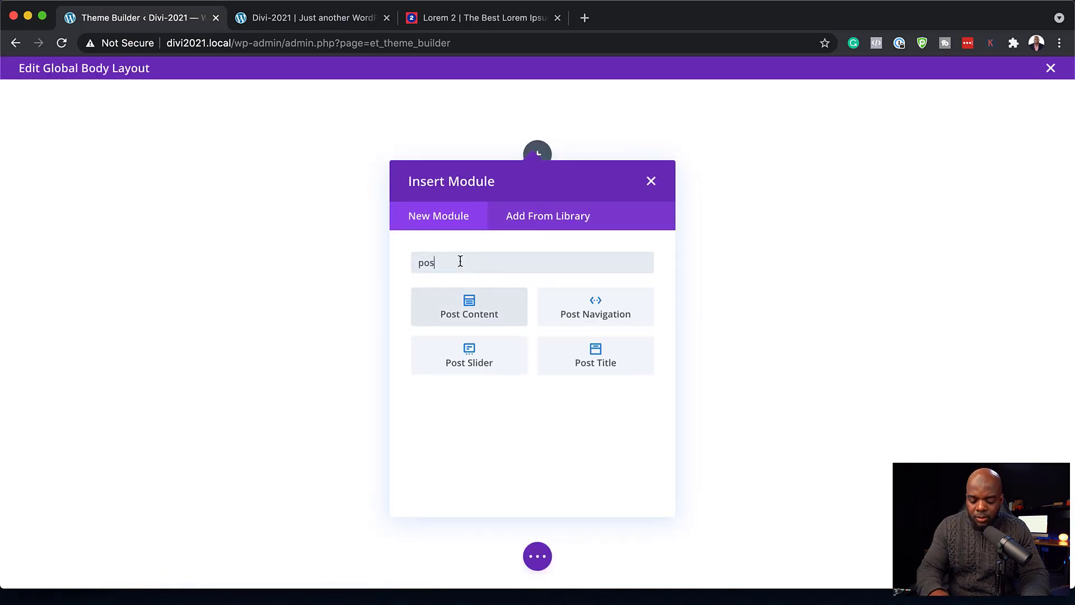
pyautogui.click(458, 294)
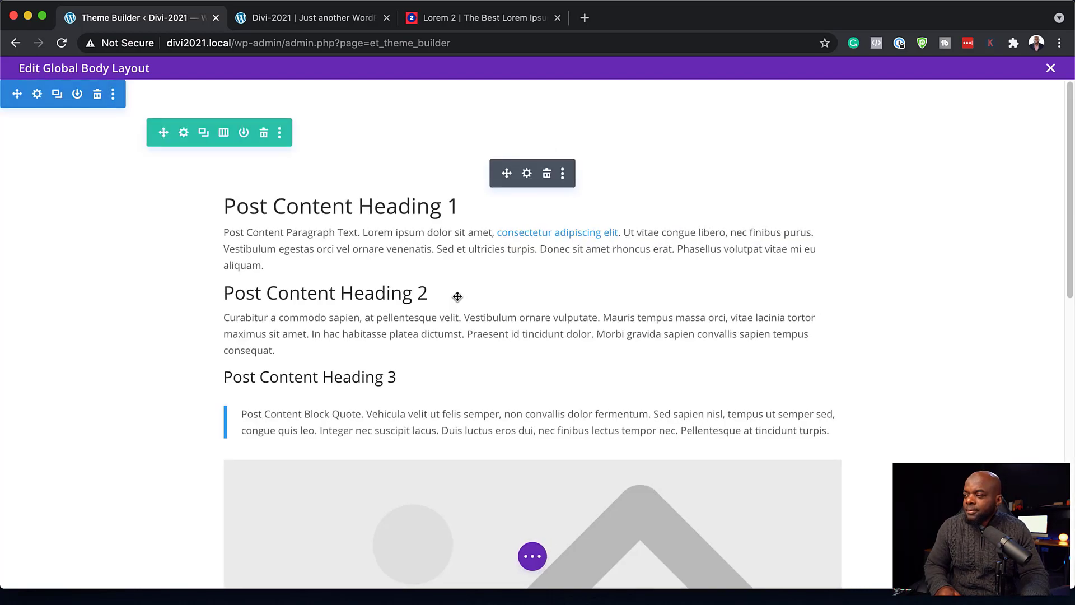
pyautogui.click(527, 174)
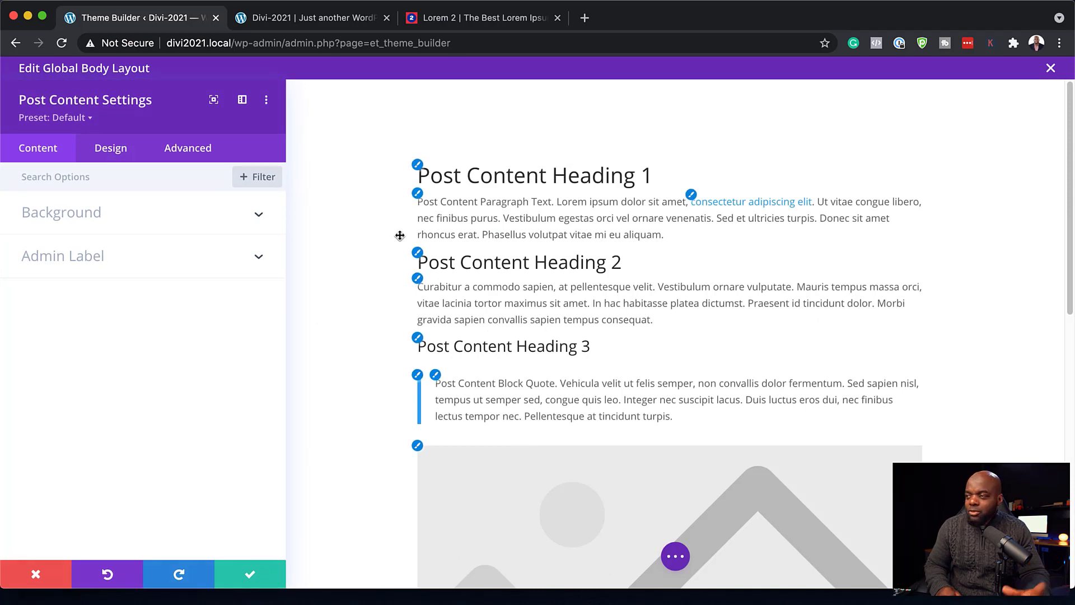
# - Set Headings 1 and 2 to Poppins Bold, colouring Heading 1 dark navy #0a3a4e
pyautogui.click(418, 165)
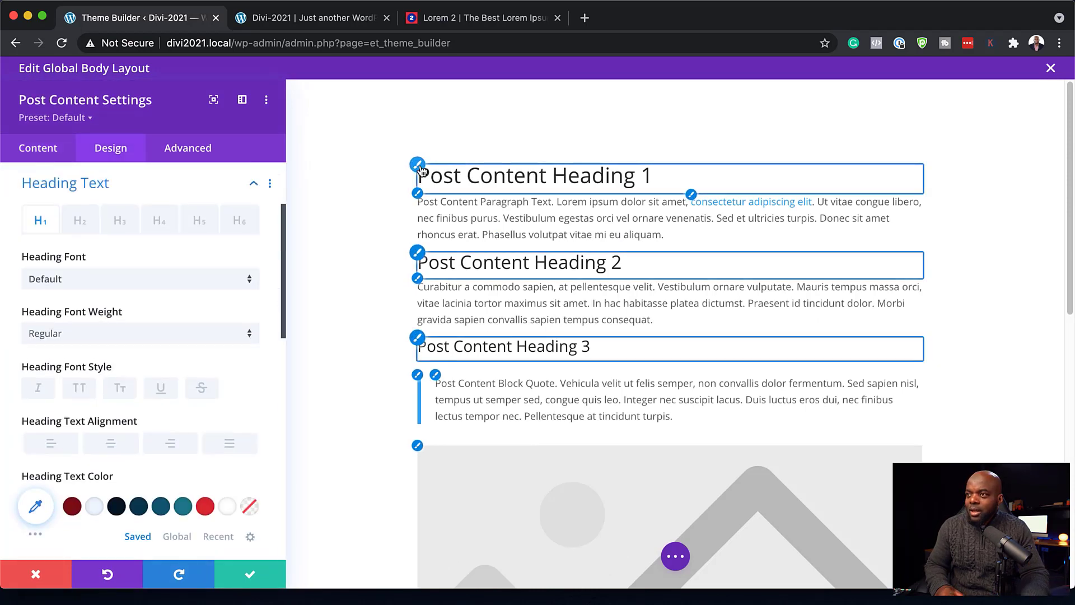
pyautogui.click(211, 281)
pyautogui.click(132, 197)
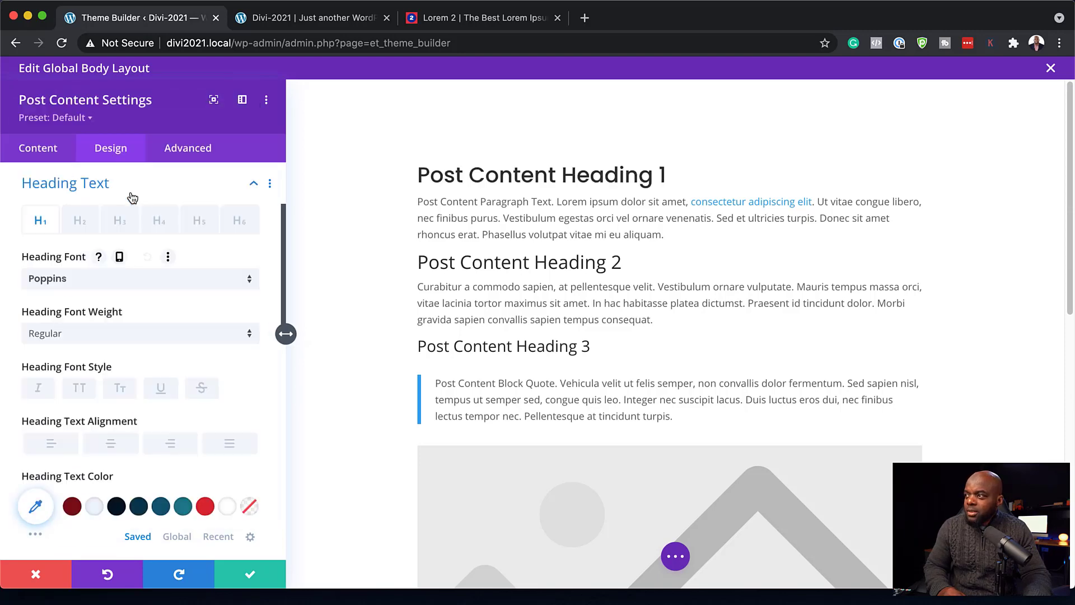
pyautogui.click(123, 335)
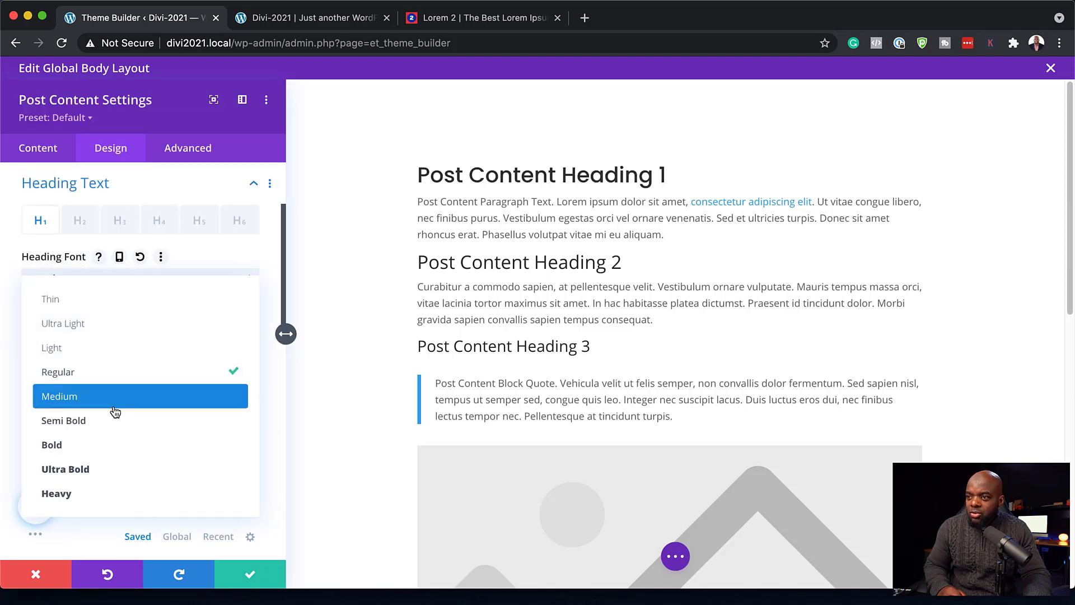
pyautogui.click(112, 447)
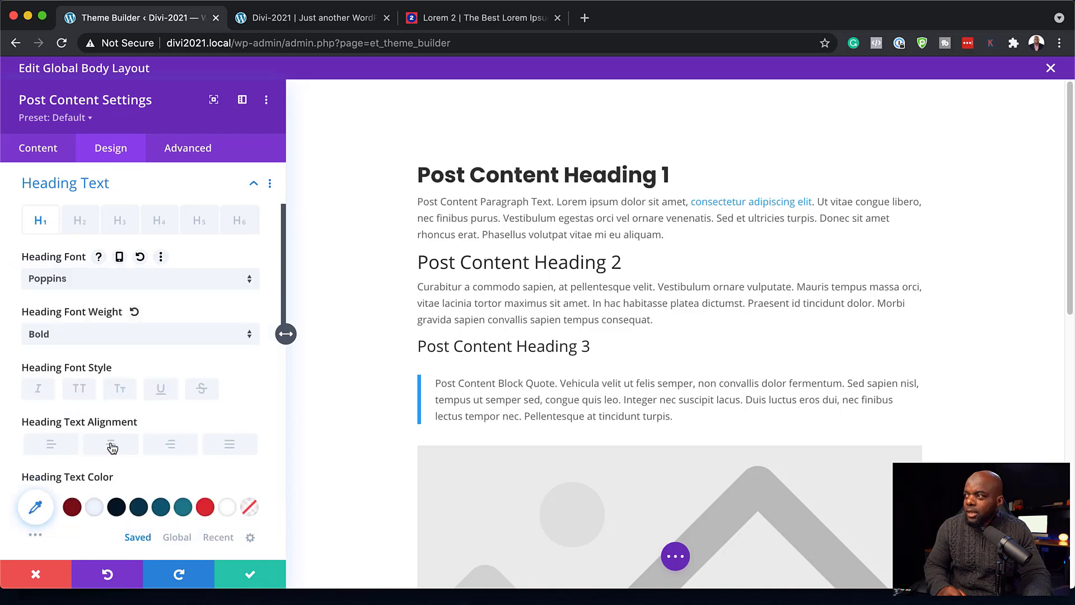
pyautogui.click(139, 507)
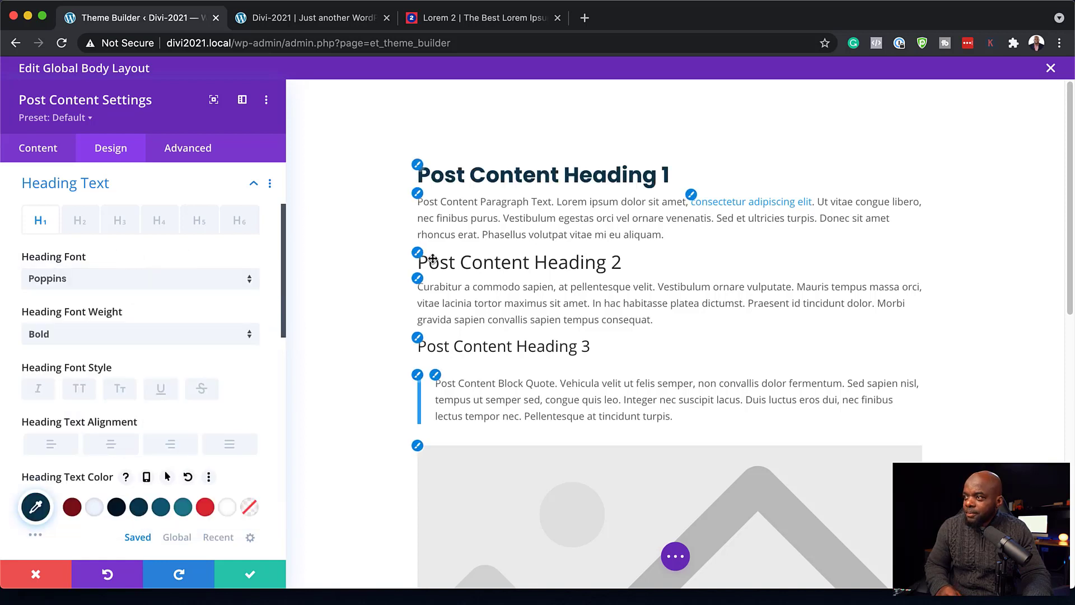
pyautogui.click(417, 253)
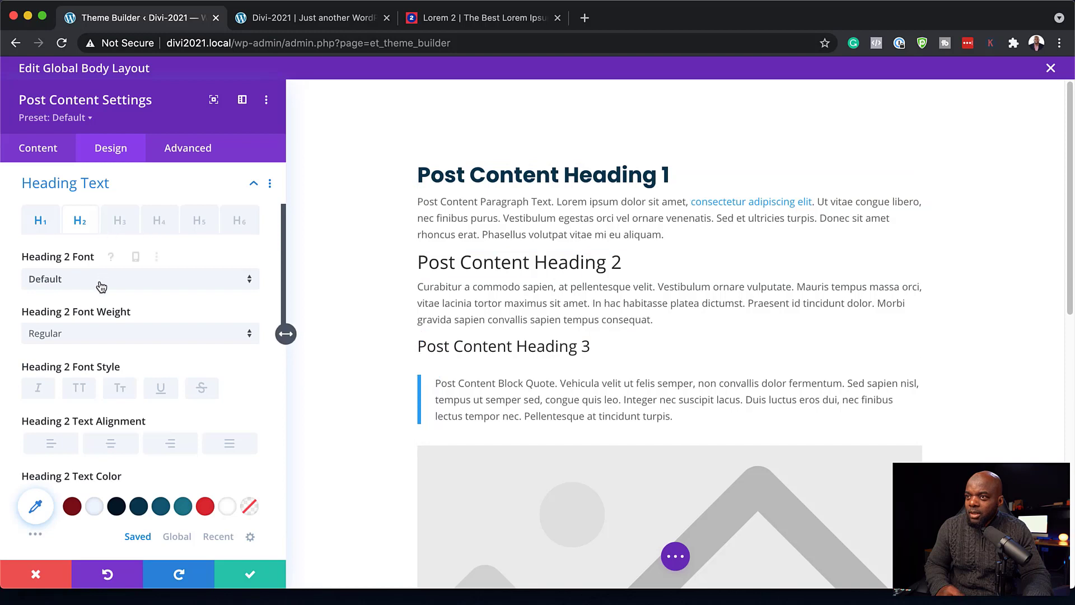
pyautogui.click(101, 287)
pyautogui.click(95, 194)
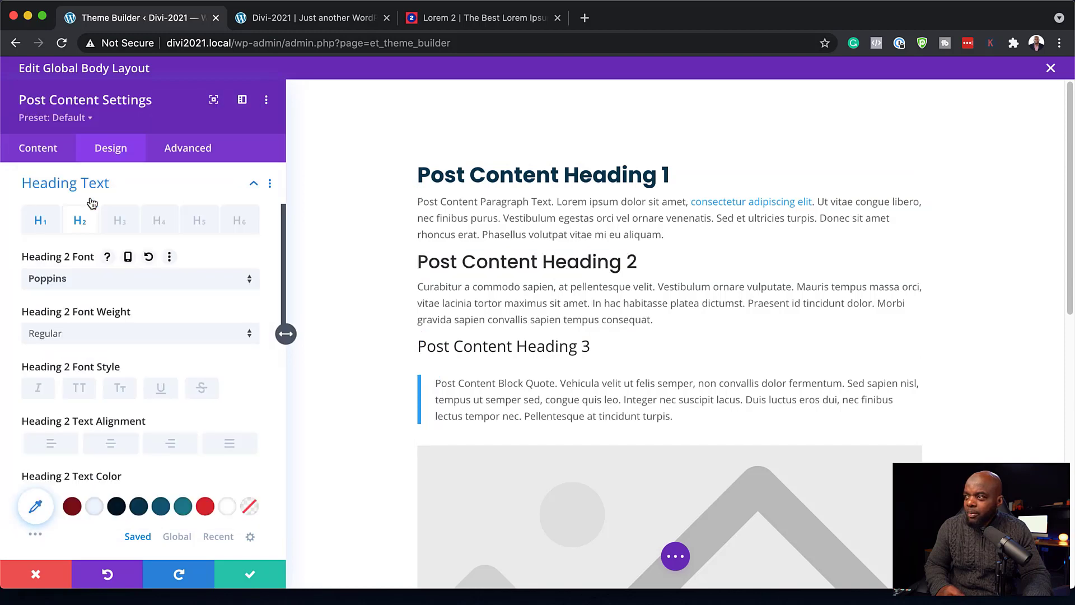
pyautogui.click(87, 333)
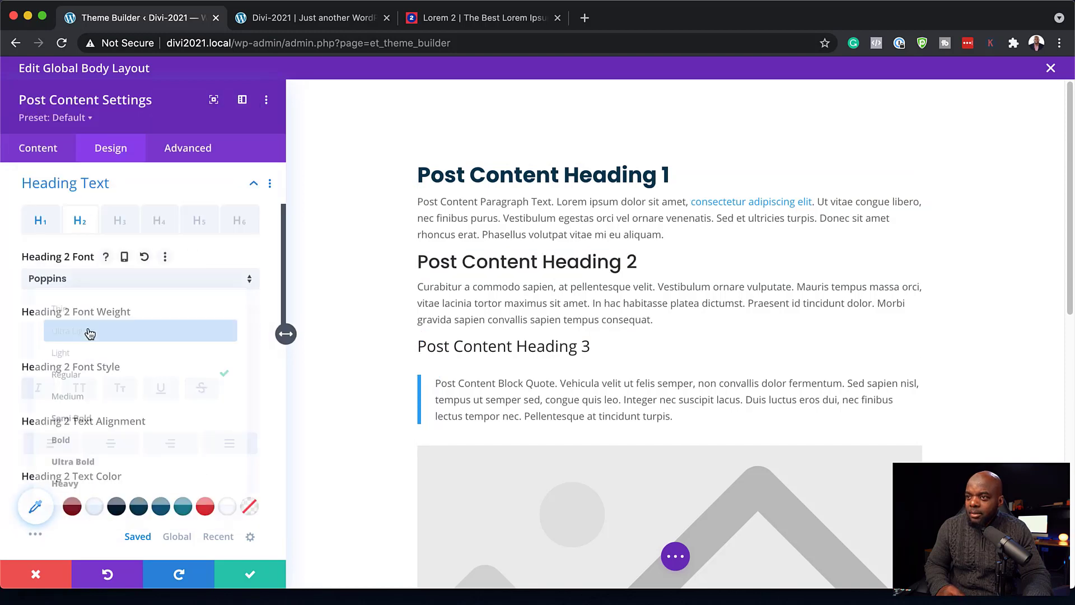
pyautogui.click(109, 448)
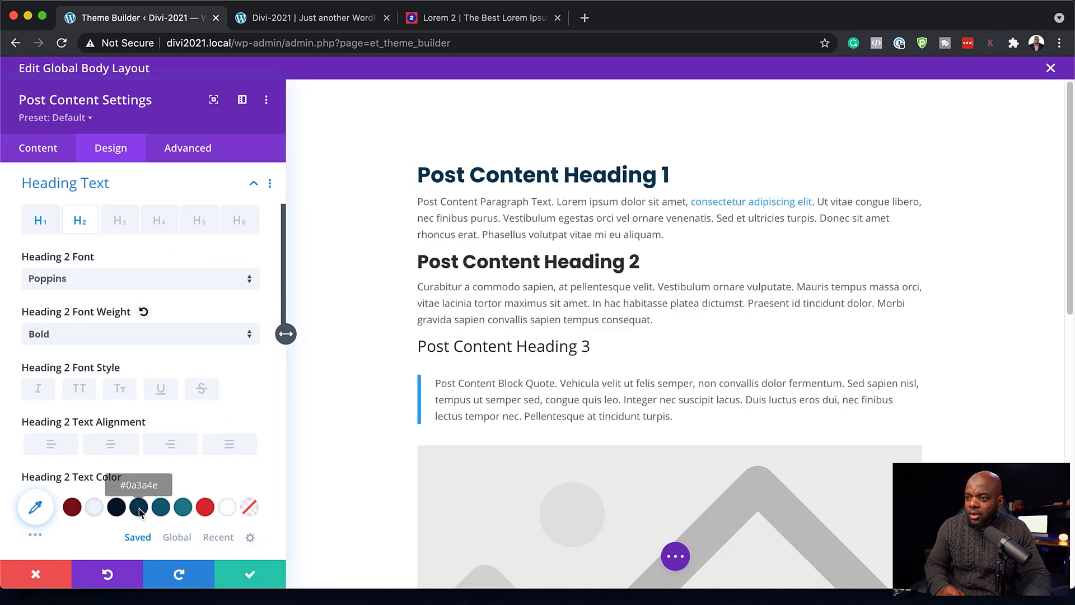
# - Set Heading 3 to Poppins Semi Bold in dark navy #0a3a4e
pyautogui.click(417, 339)
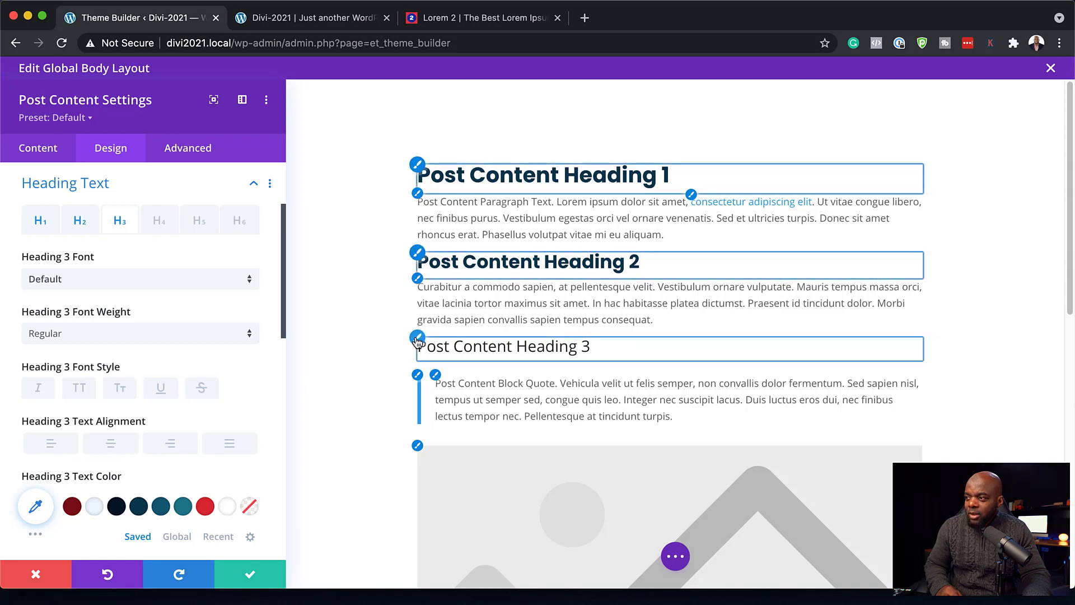
pyautogui.click(190, 279)
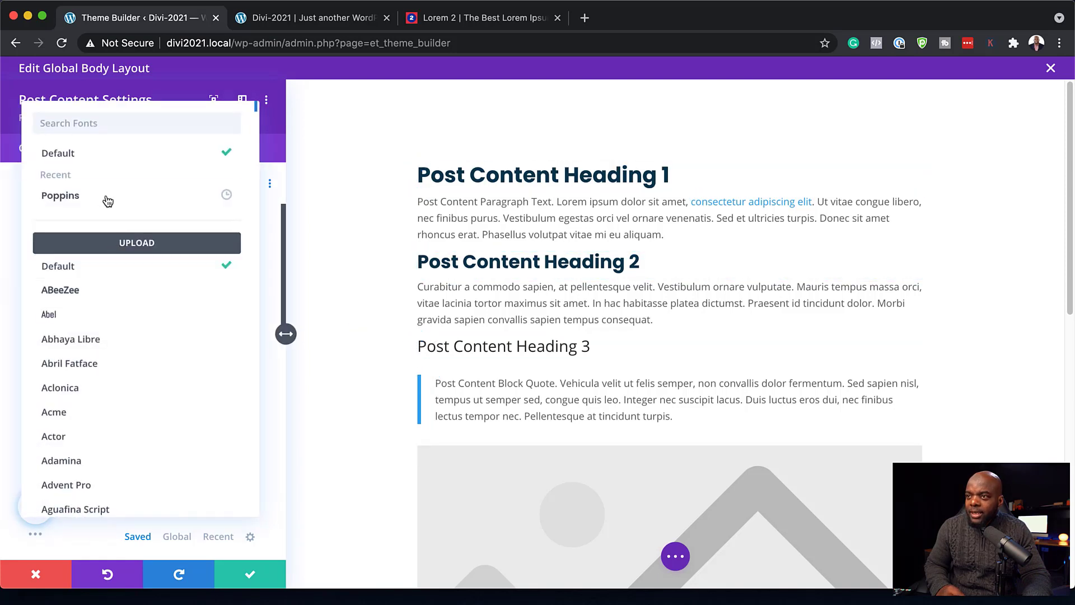
pyautogui.click(108, 199)
pyautogui.click(137, 333)
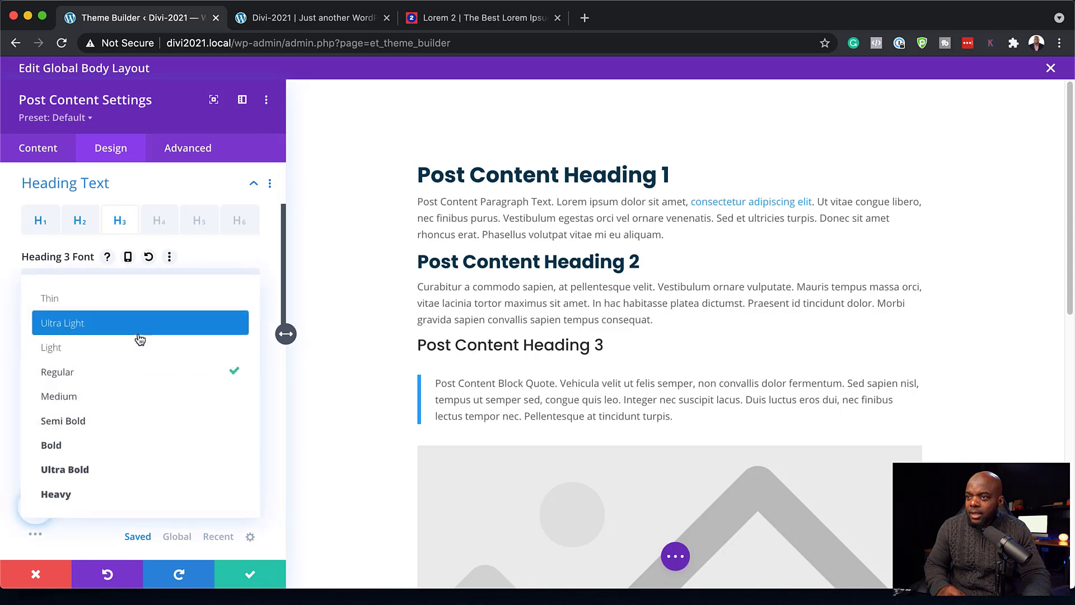
pyautogui.click(136, 434)
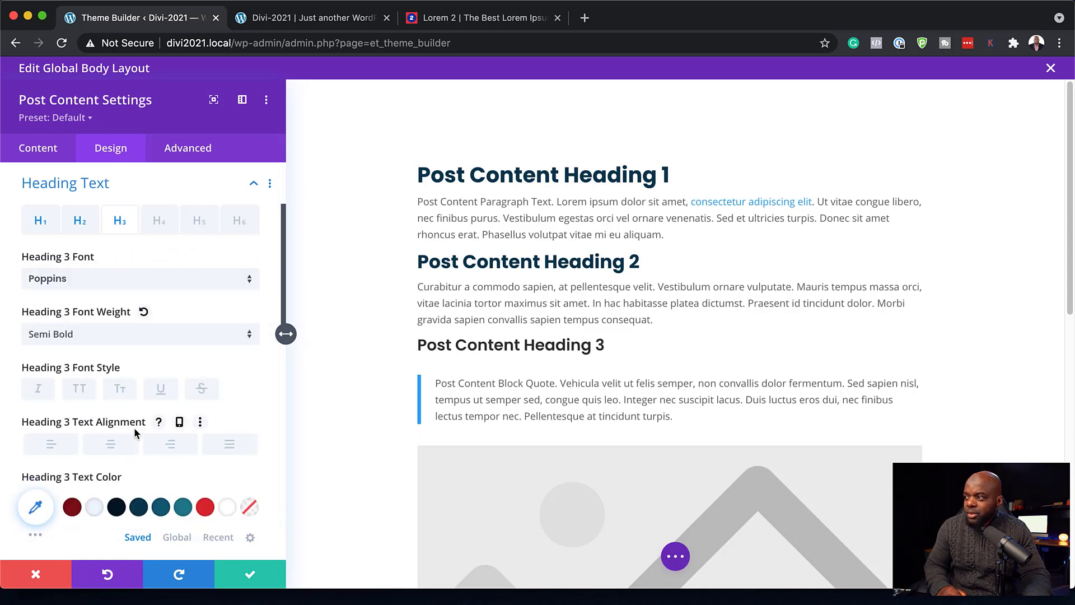
pyautogui.click(139, 506)
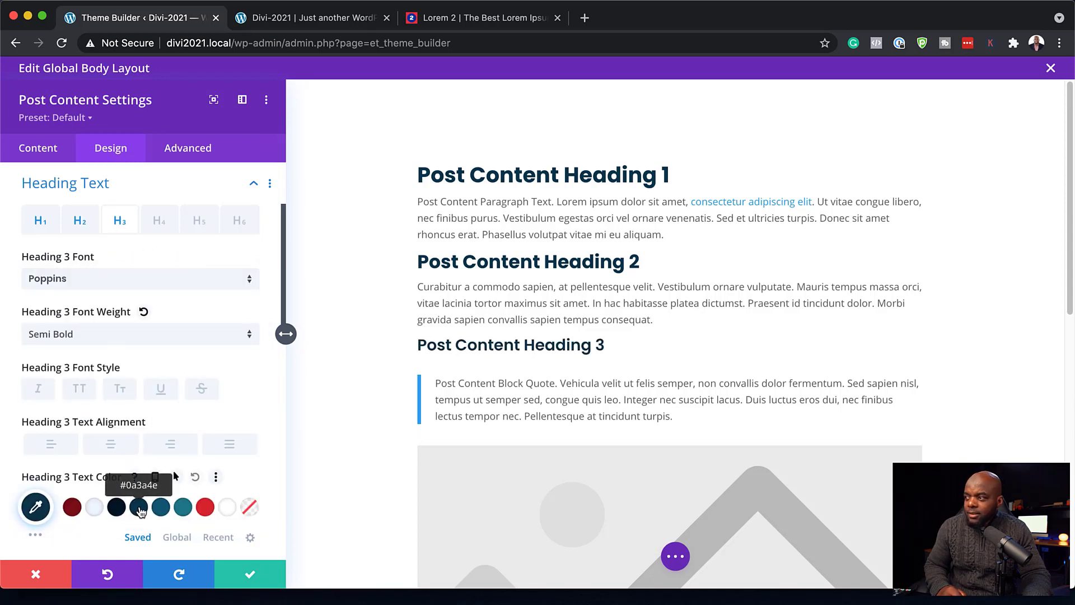
pyautogui.click(418, 196)
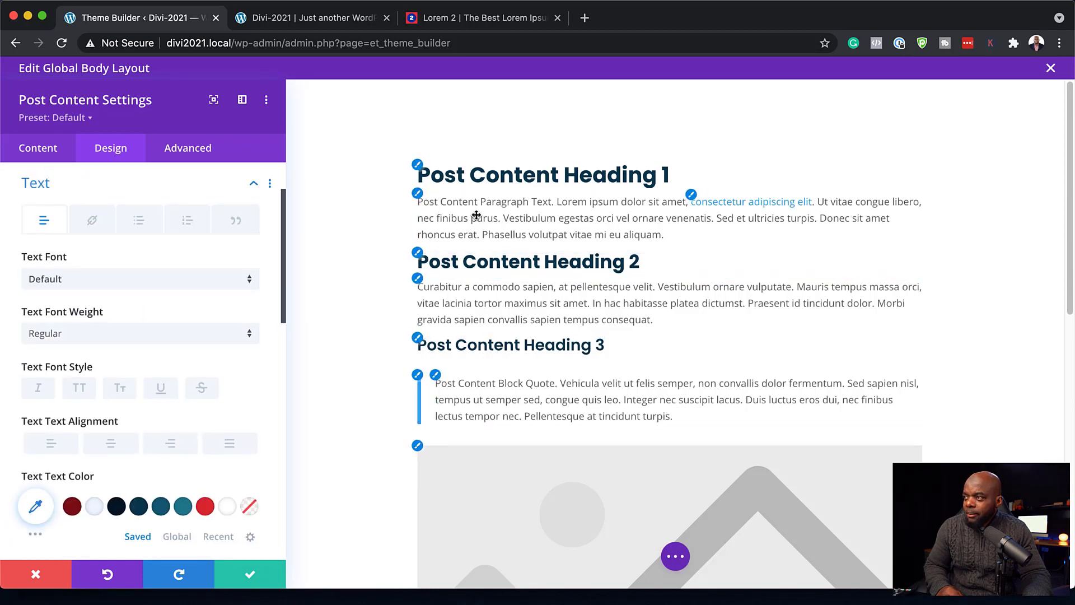
# - Set the body text to Poppins at 16px with 1.9em line height
pyautogui.click(120, 286)
pyautogui.click(103, 197)
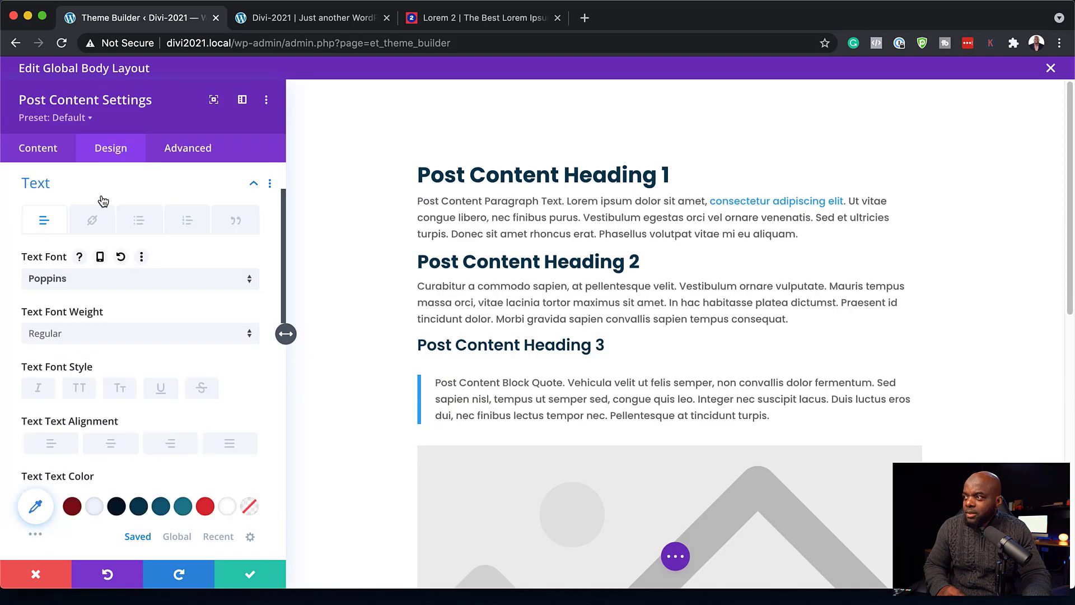
pyautogui.scroll(-3, 240, 442)
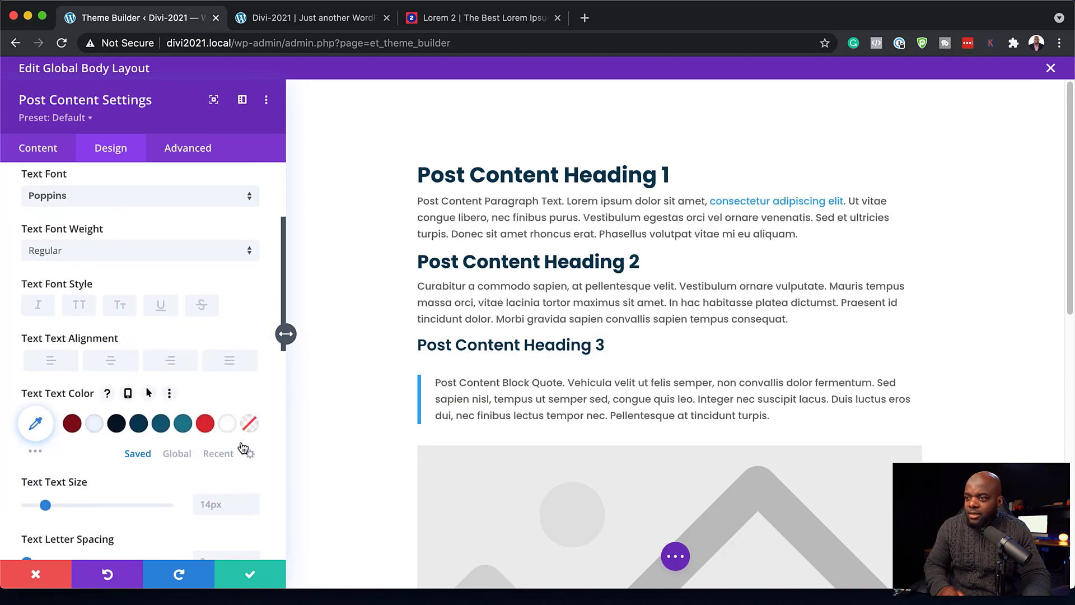
pyautogui.click(253, 499)
pyautogui.click(253, 499)
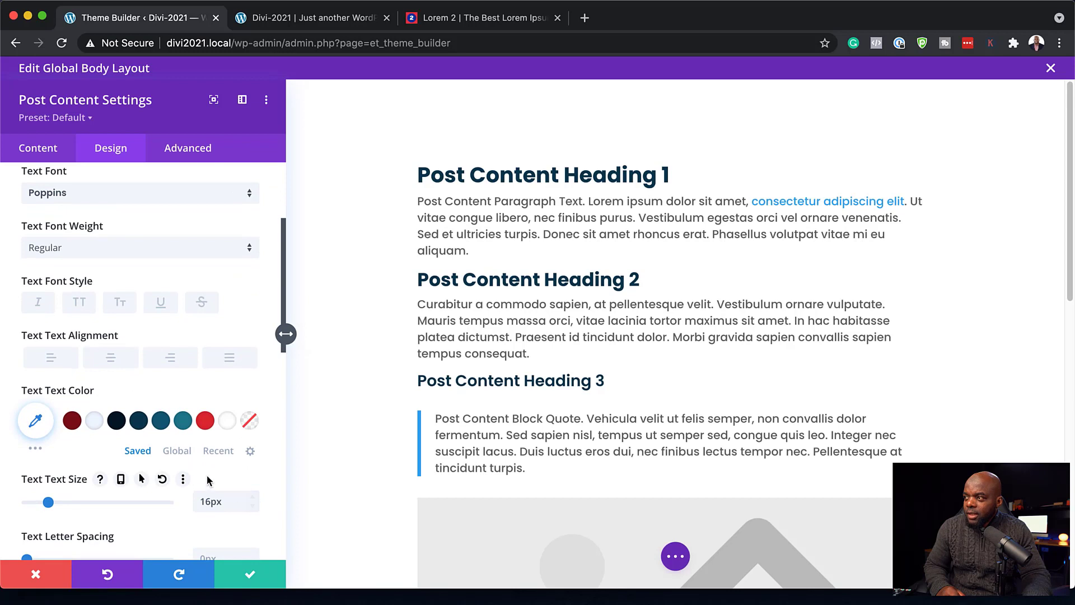
pyautogui.scroll(-4, 208, 480)
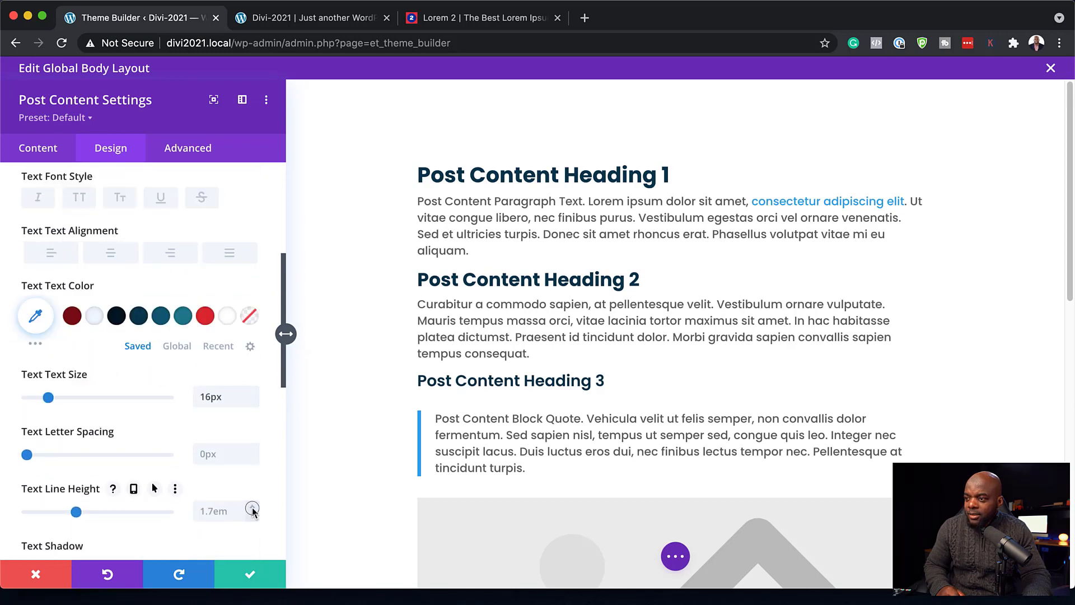
pyautogui.click(253, 507)
pyautogui.click(253, 506)
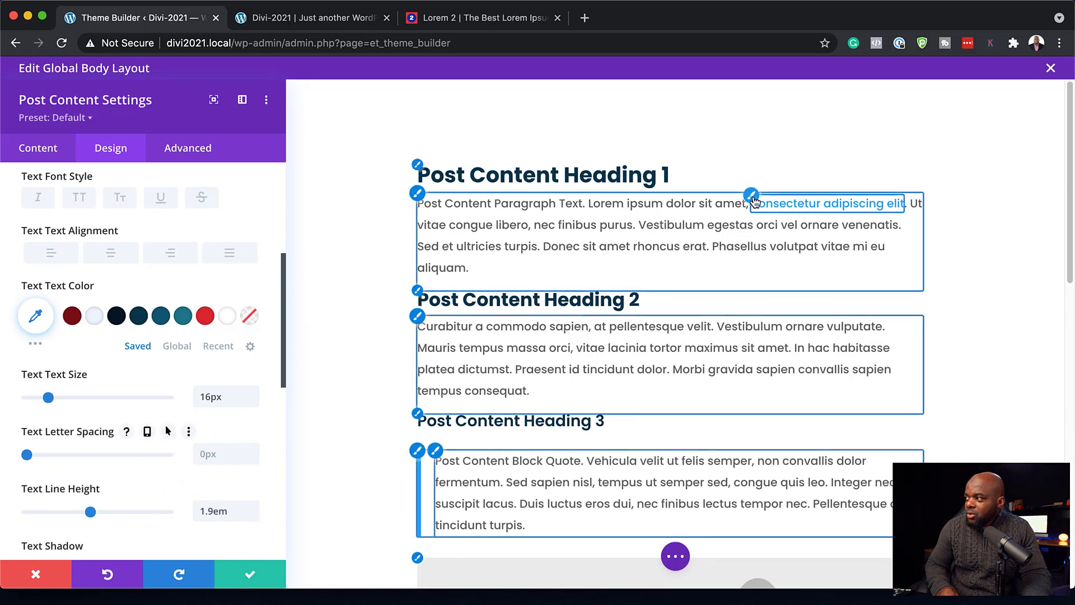
# - Colour the body text dark teal #125b75
pyautogui.click(418, 195)
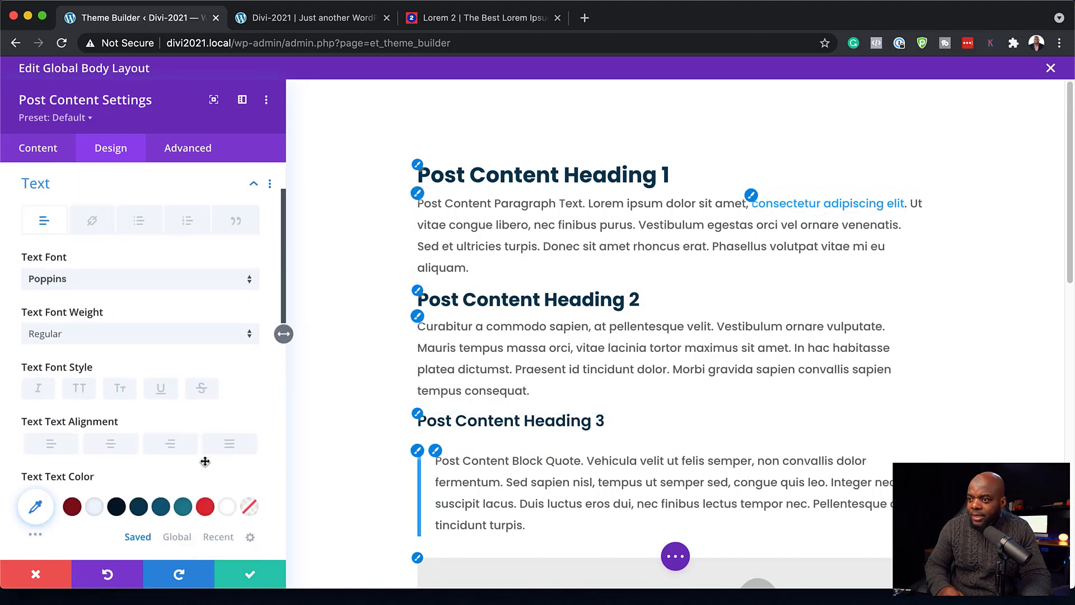
pyautogui.click(161, 507)
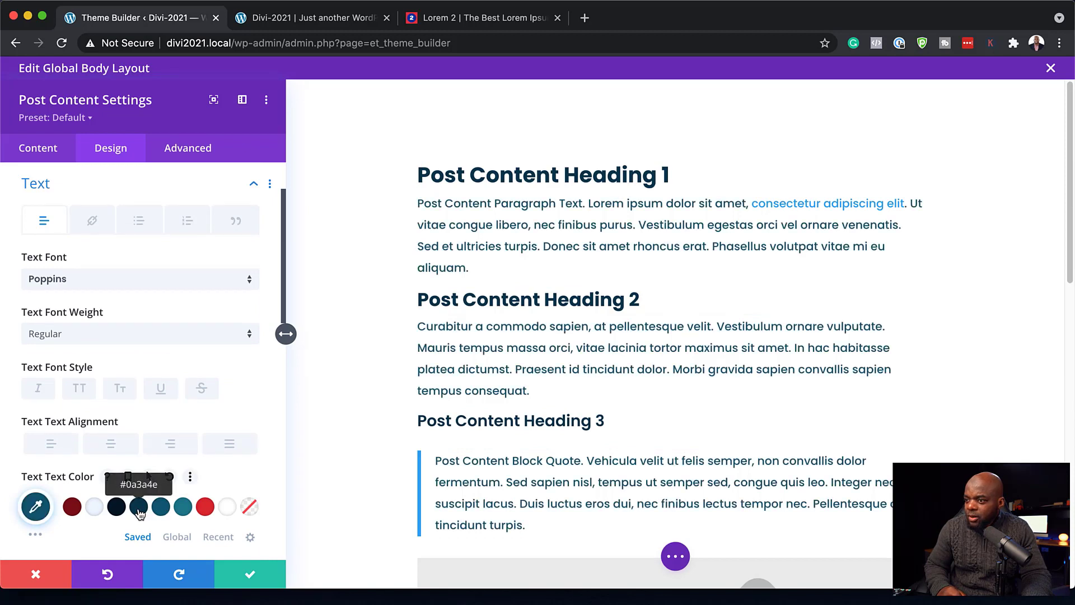
pyautogui.click(139, 511)
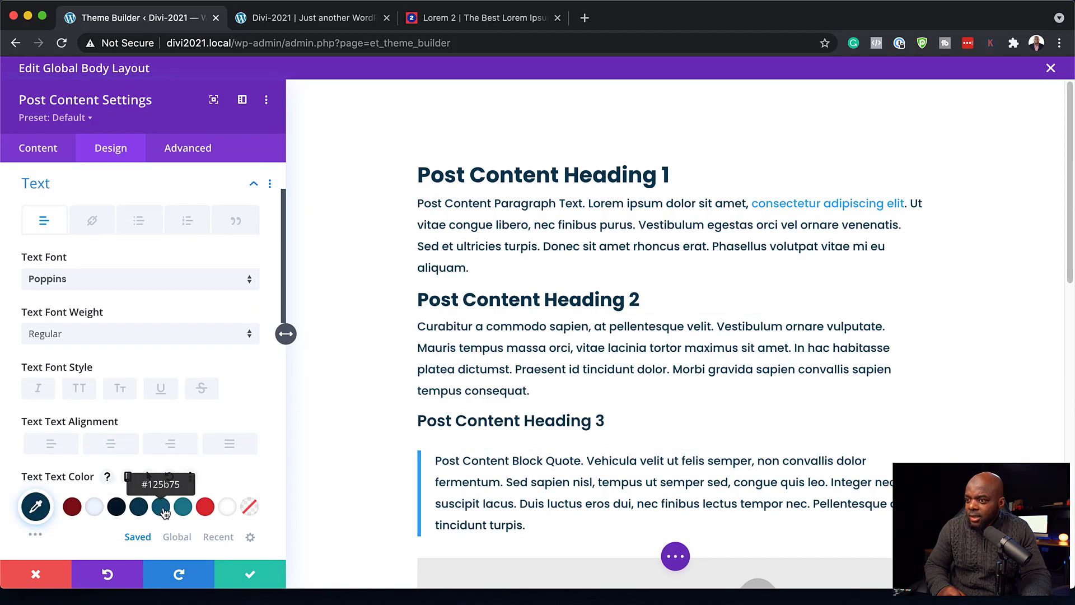
pyautogui.click(161, 507)
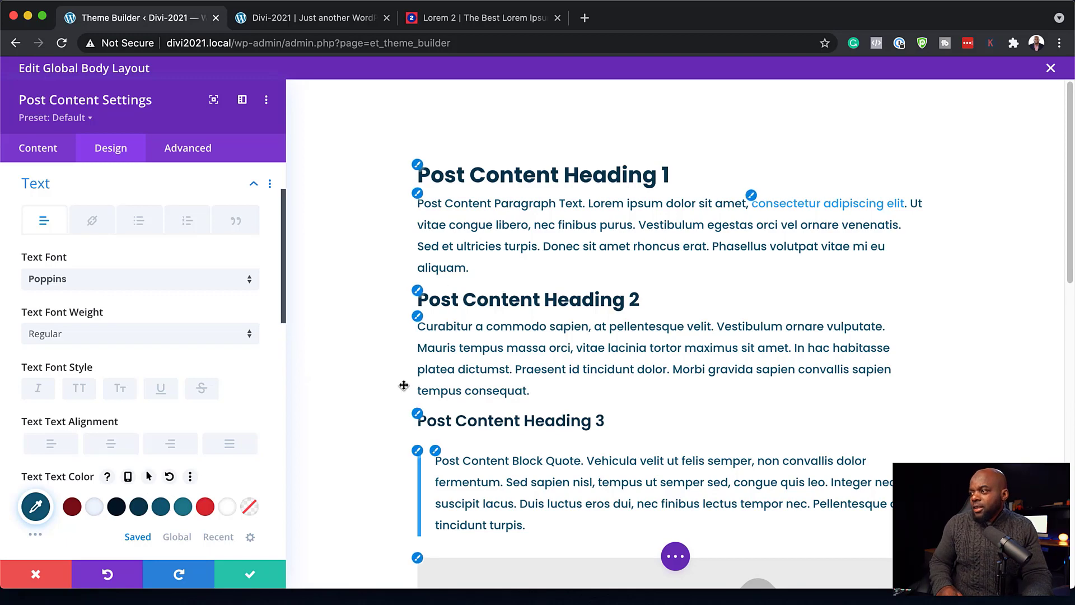
pyautogui.scroll(-5, 406, 385)
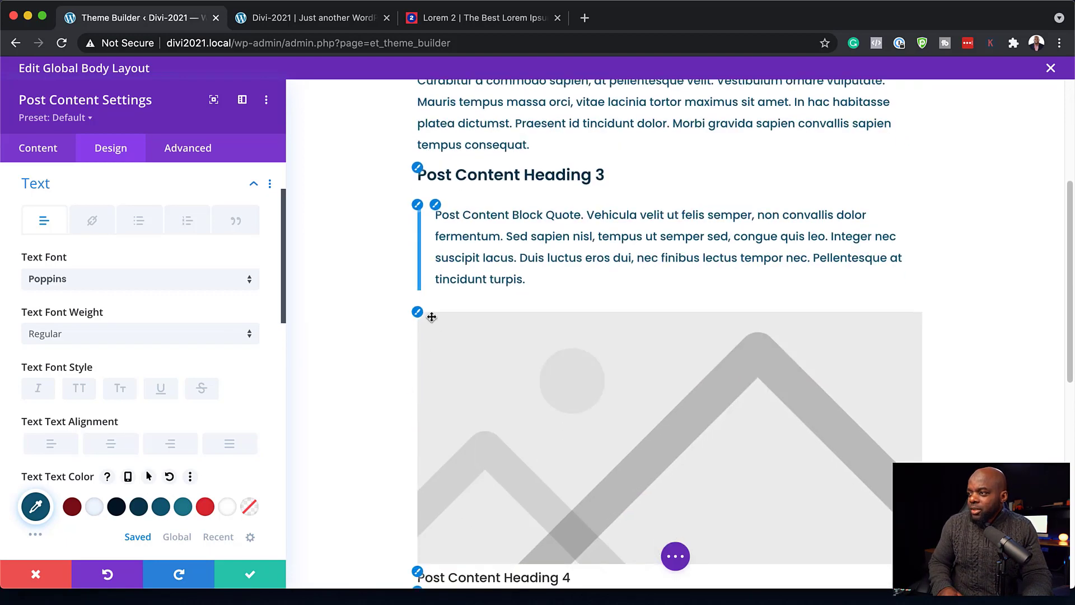
pyautogui.click(418, 312)
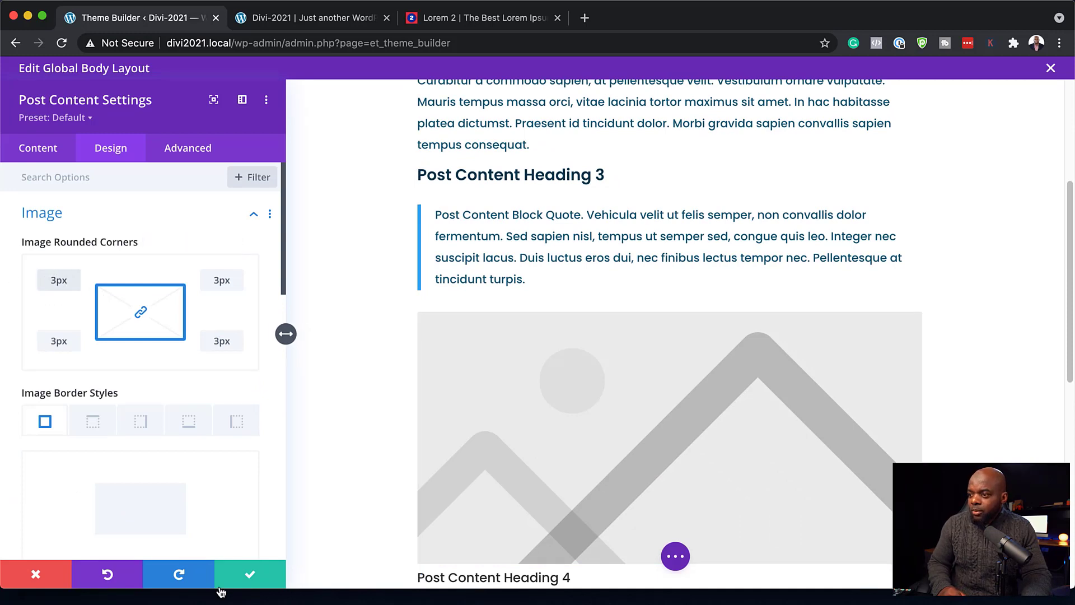
# - Give the body section 100px top padding and save the Theme Builder changes
pyautogui.click(251, 576)
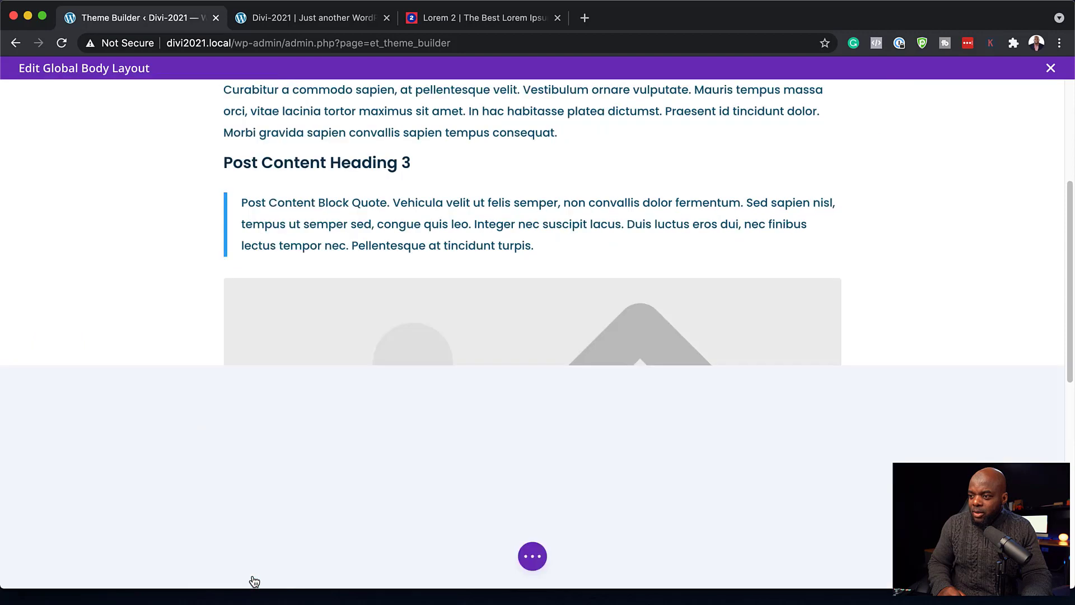
pyautogui.press('super+s')
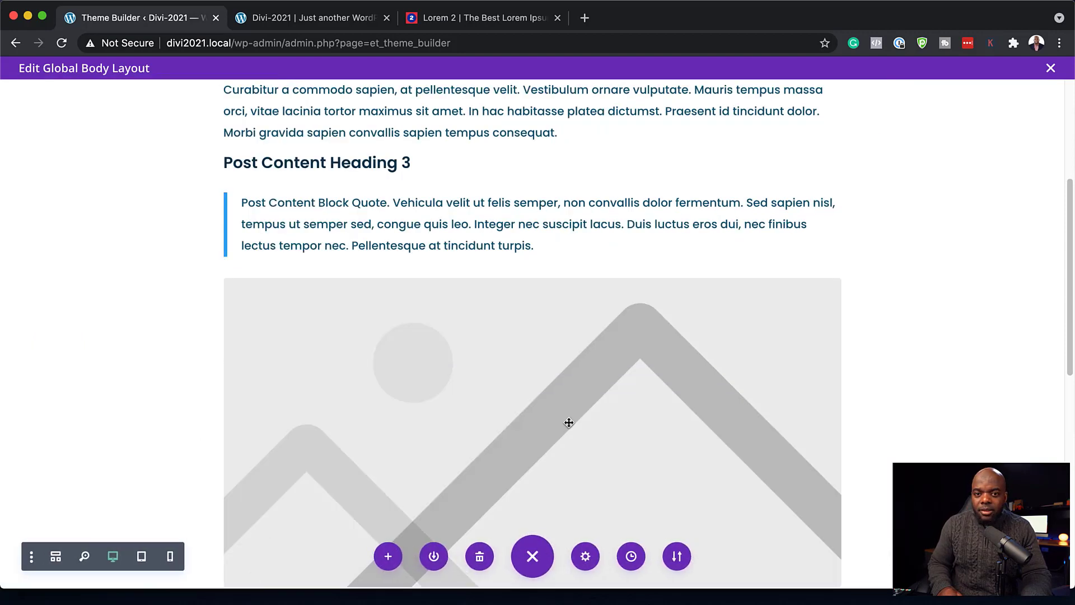
pyautogui.scroll(5, 569, 423)
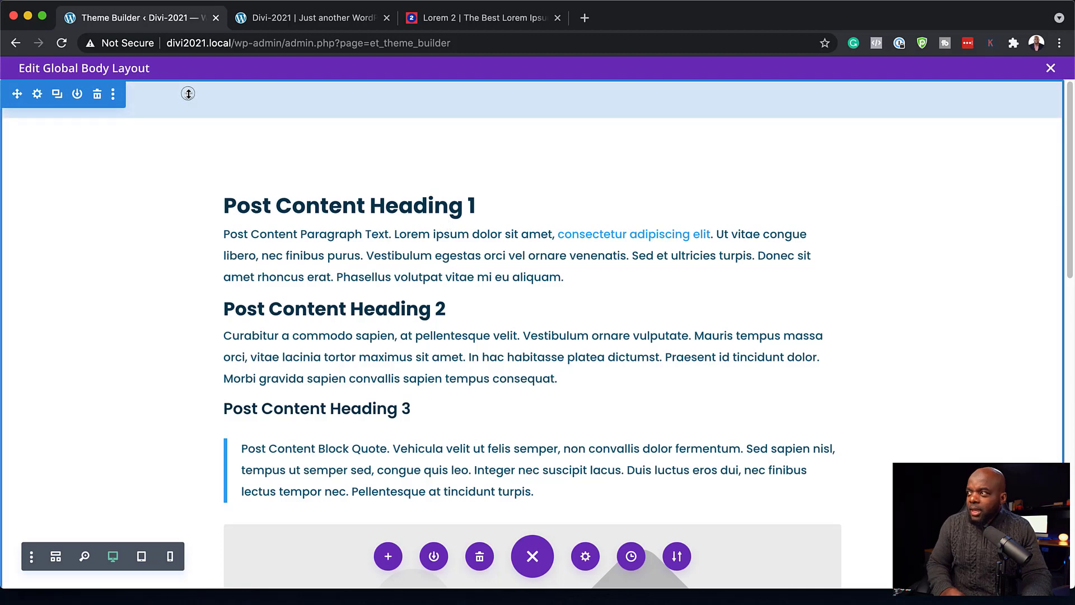
pyautogui.moveTo(187, 110); pyautogui.dragTo(187, 133)
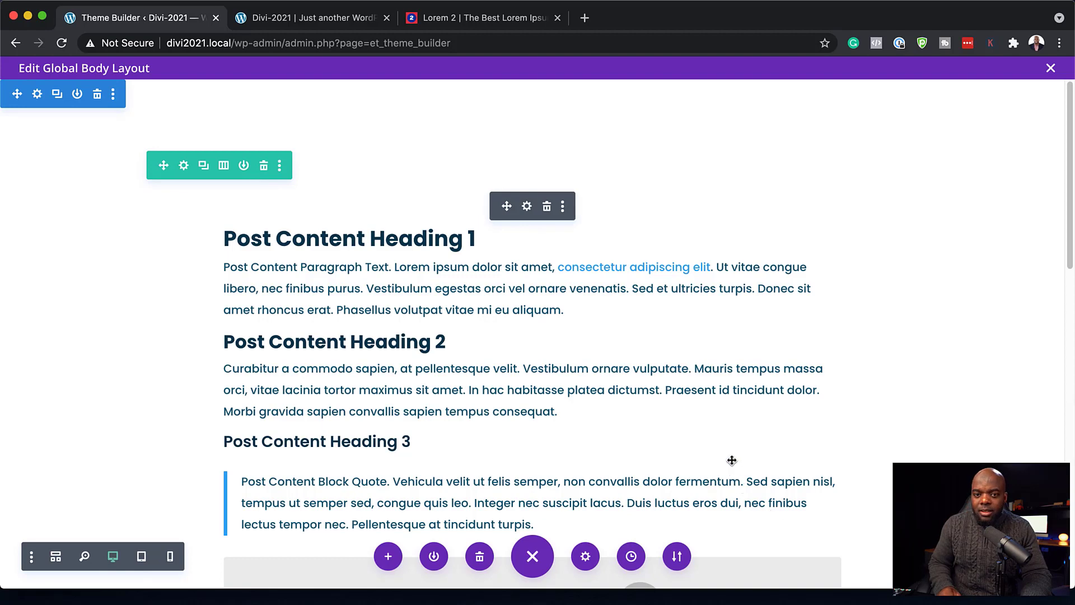
pyautogui.click(1051, 68)
pyautogui.click(195, 116)
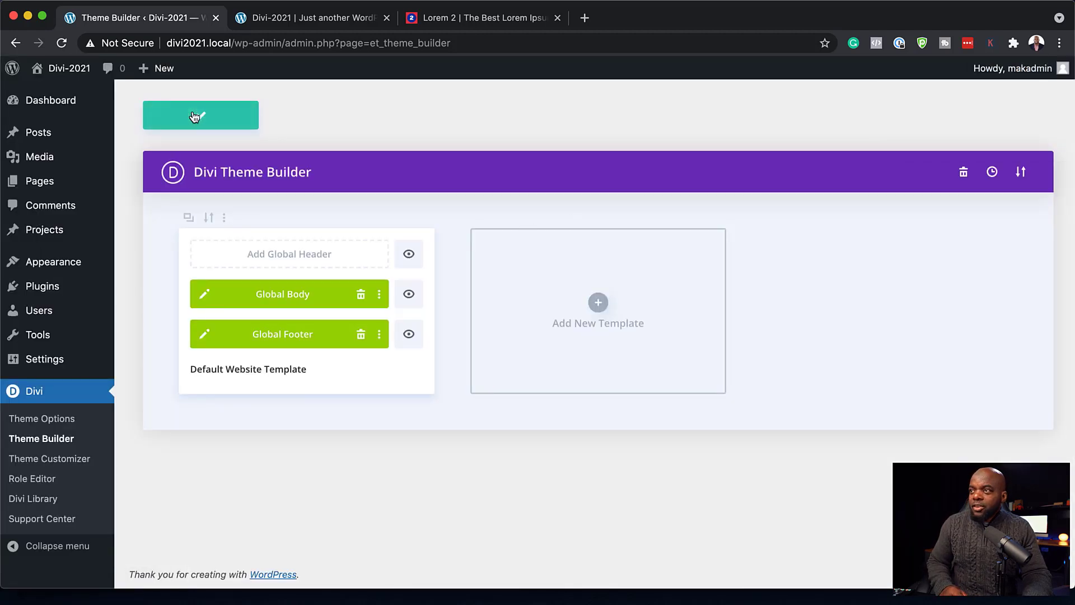
# - Open the About Us page in the Visual Builder and start building from scratch
pyautogui.click(284, 19)
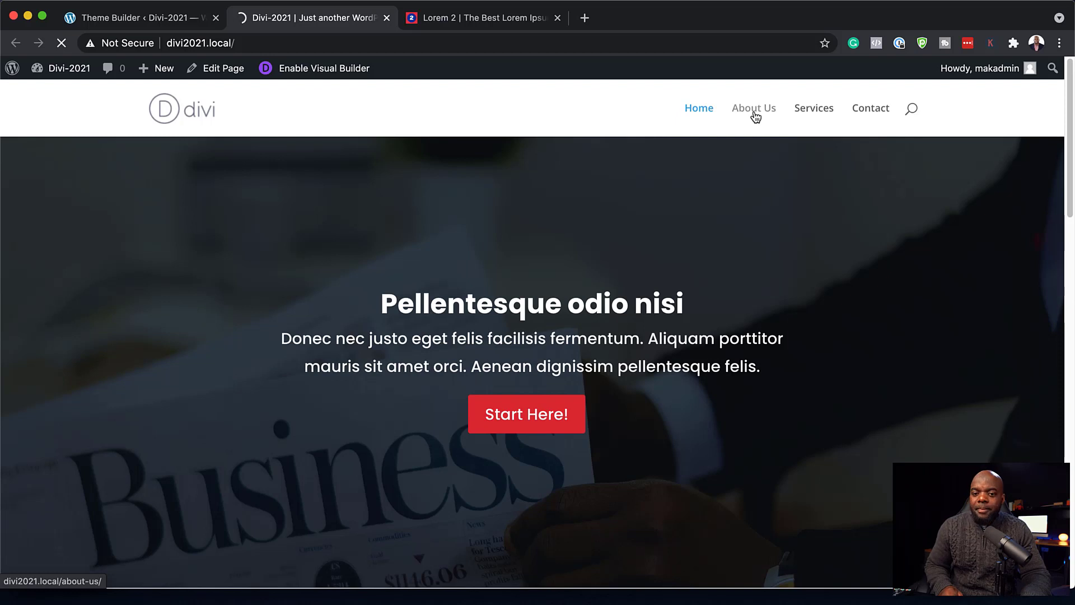
pyautogui.scroll(-2, 541, 333)
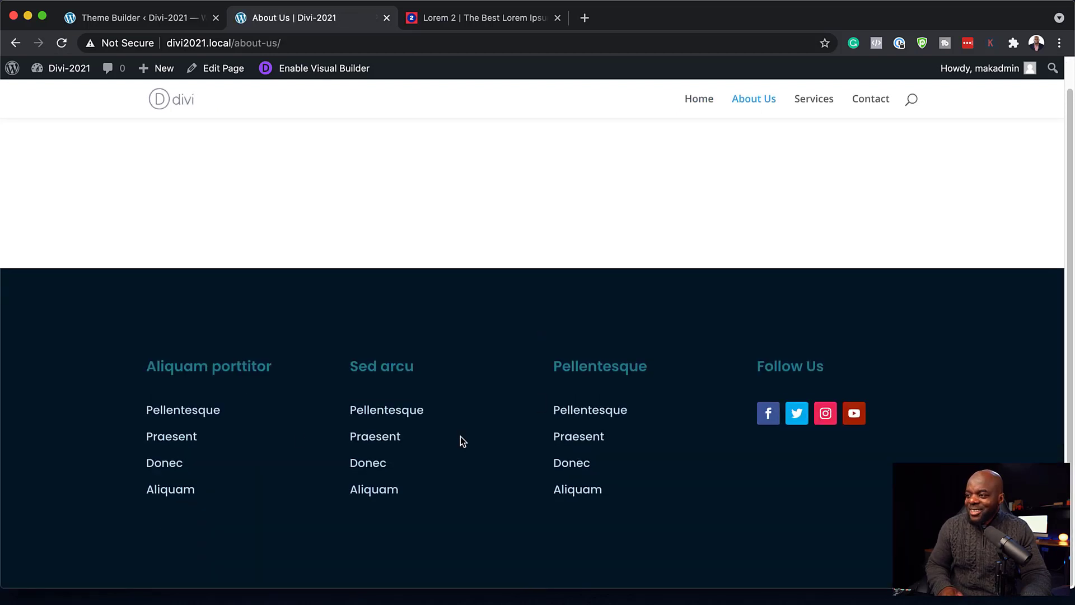
pyautogui.scroll(2, 492, 432)
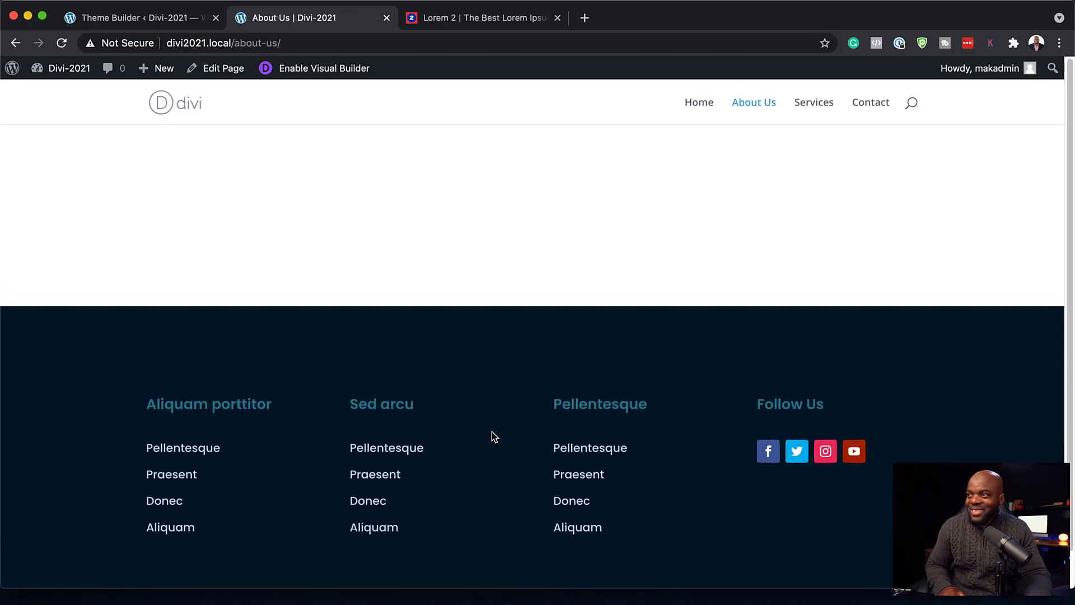
pyautogui.click(321, 67)
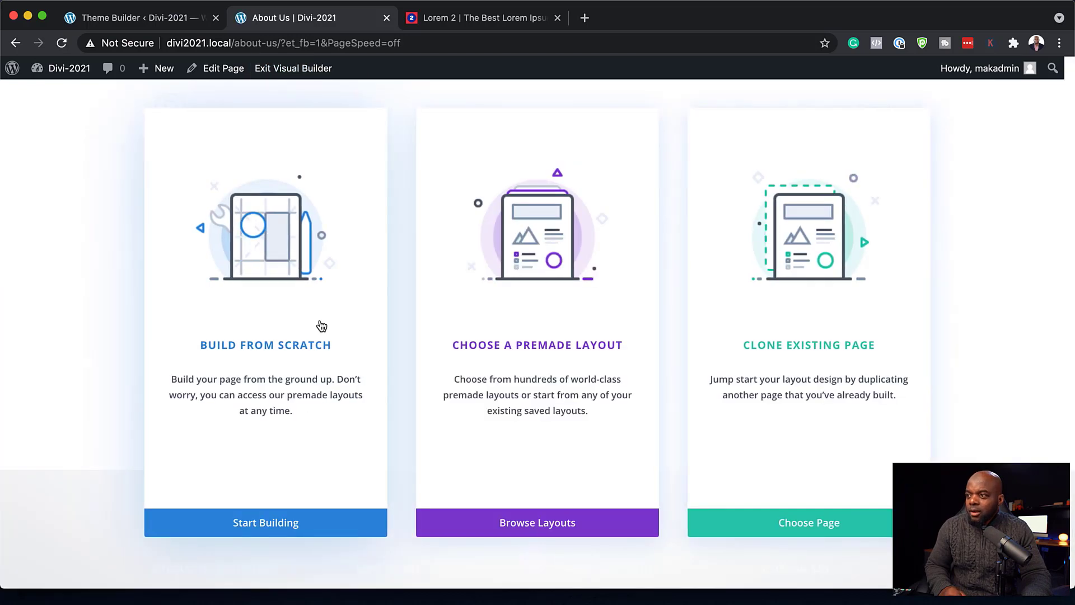
pyautogui.click(314, 348)
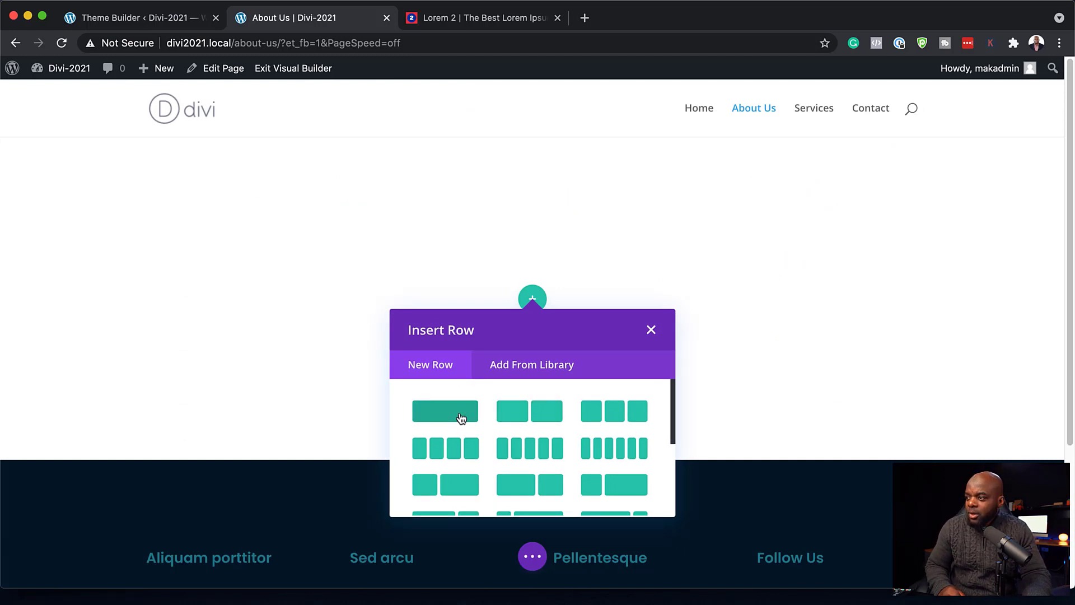
# - Add a two-column row with lorem paragraphs in the left column, headed 'Donec nec justo' as Heading 2
pyautogui.click(548, 419)
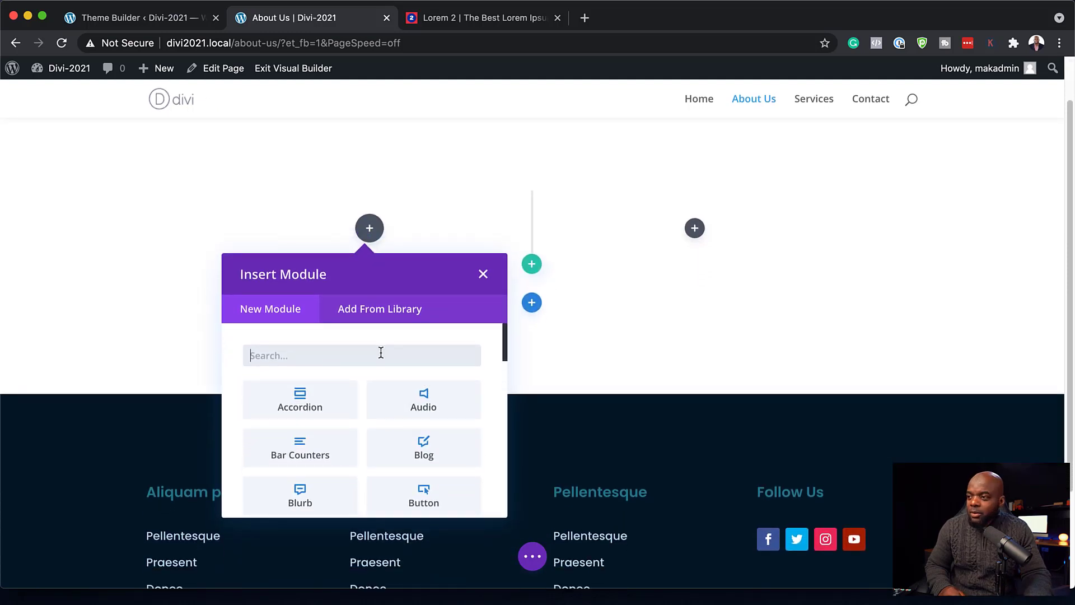
pyautogui.write('text')
pyautogui.click(310, 398)
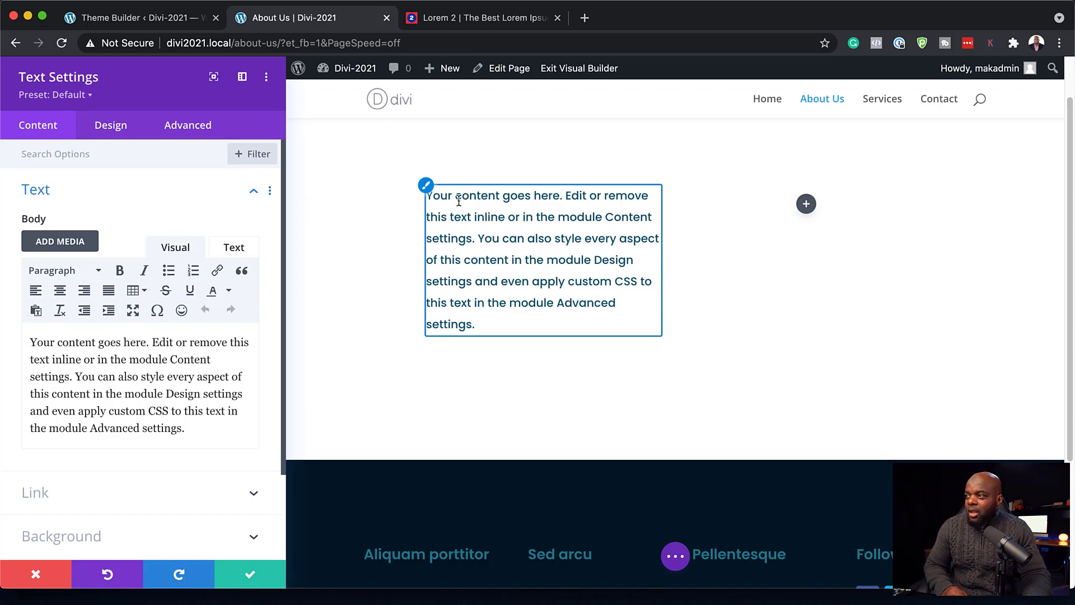
pyautogui.click(484, 17)
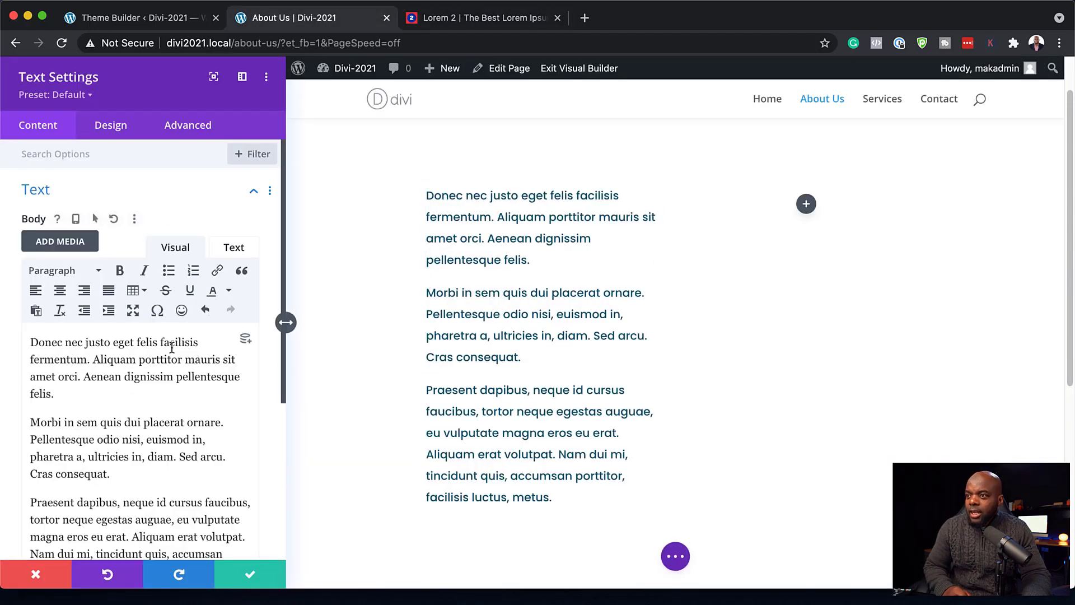
pyautogui.moveTo(111, 342); pyautogui.dragTo(58, 334)
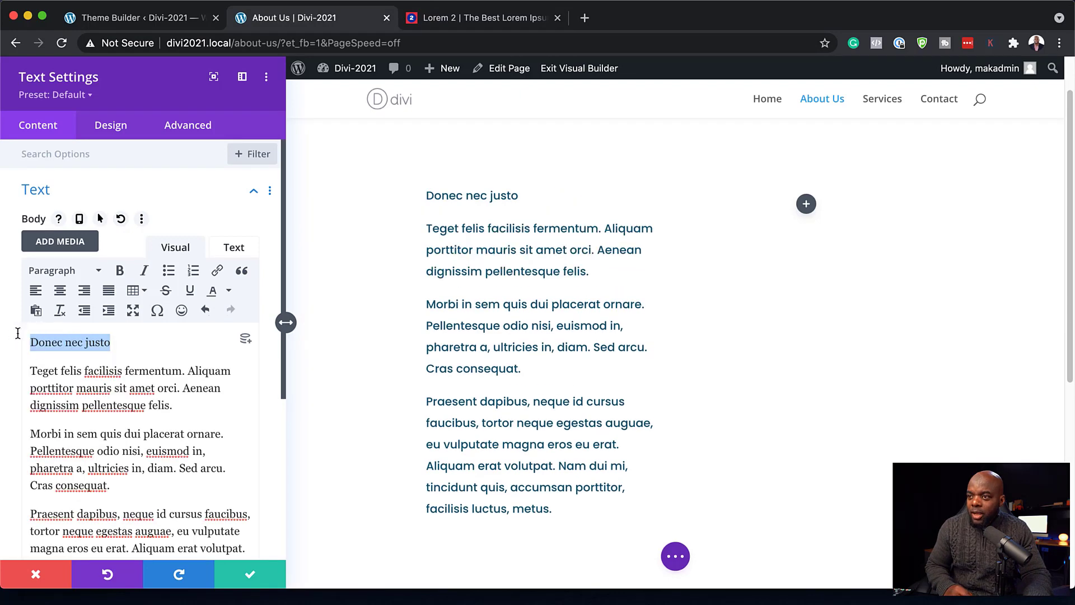
pyautogui.click(71, 272)
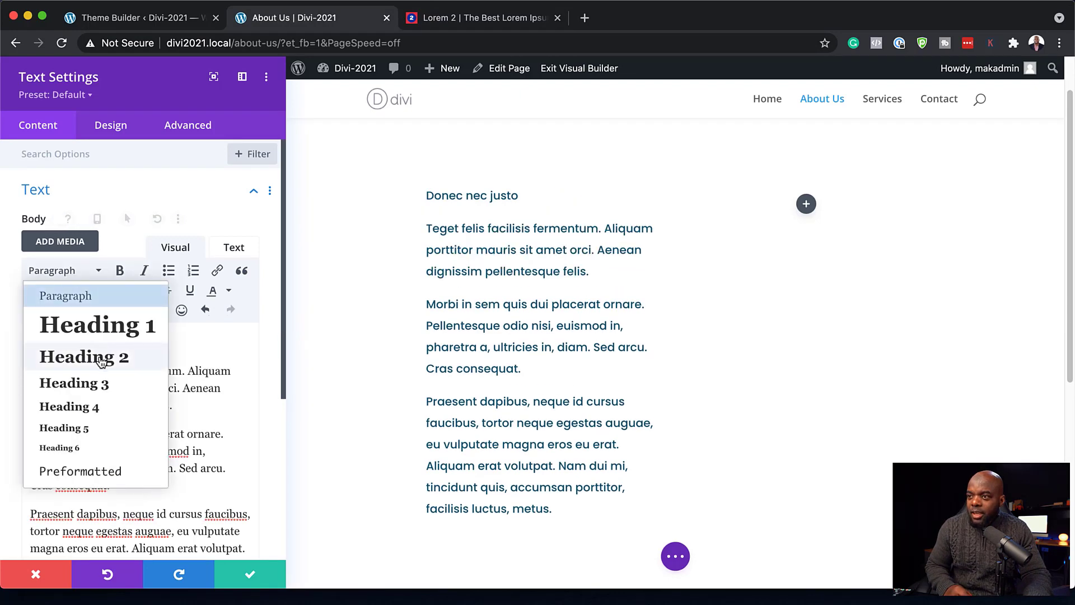
pyautogui.click(99, 354)
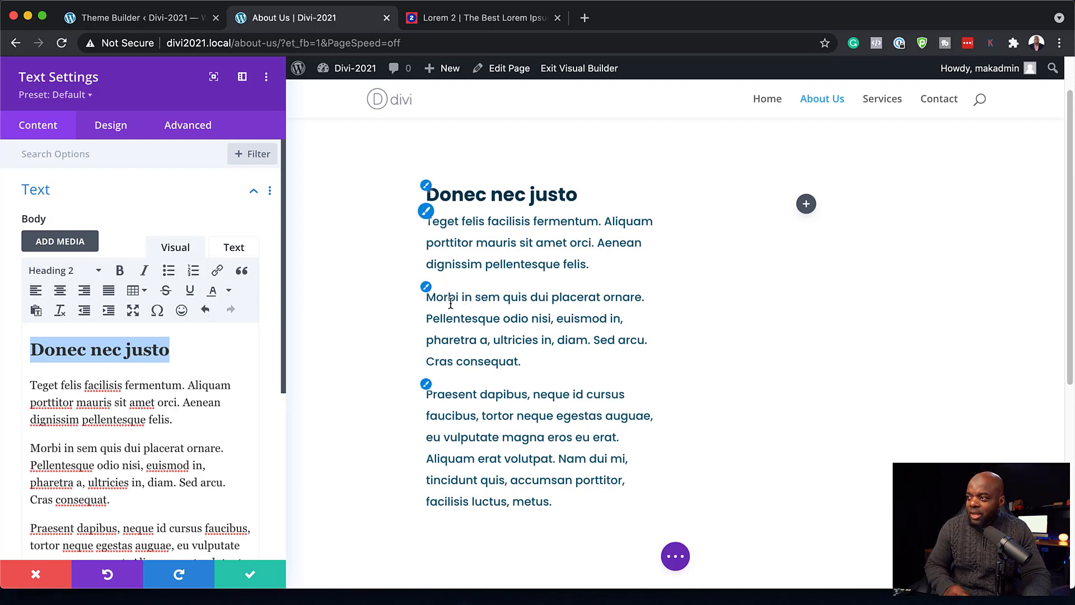
pyautogui.click(253, 576)
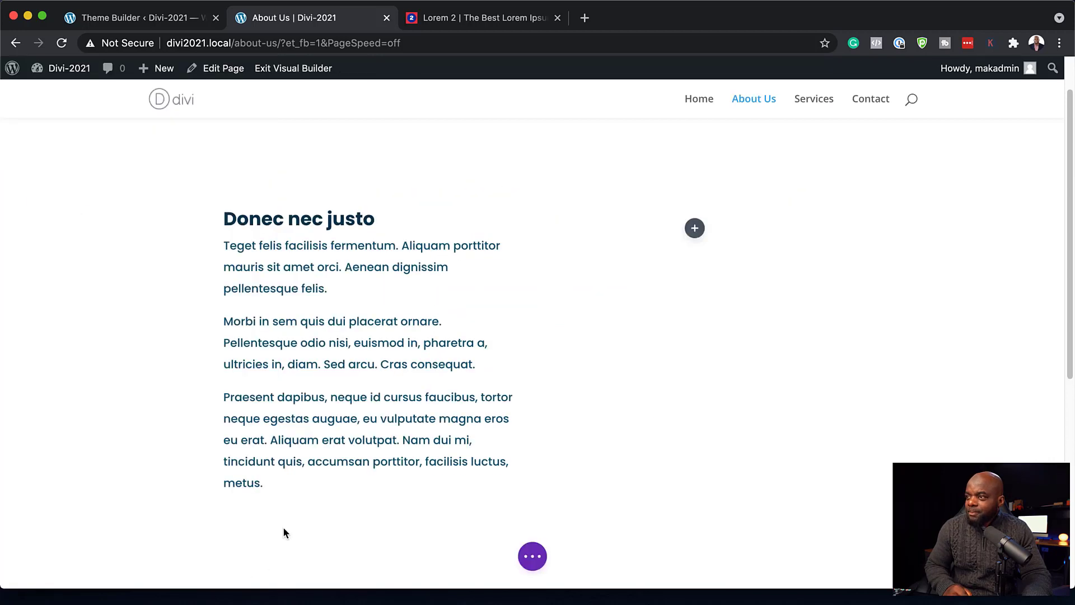
# - Add an Image module to the right column showing the man writing on the yellow couch
pyautogui.click(695, 230)
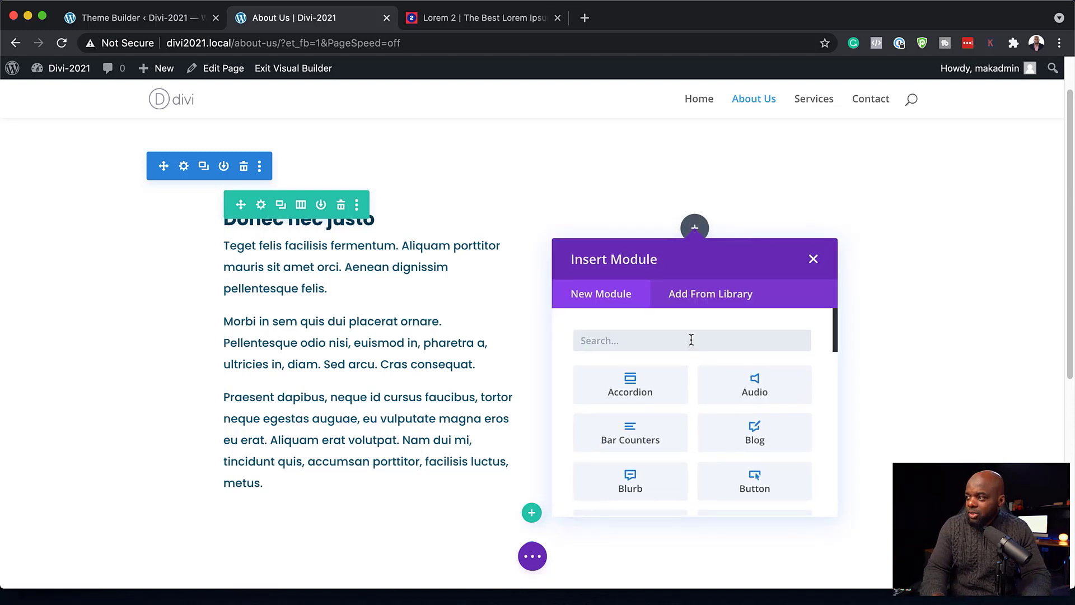
pyautogui.write('i')
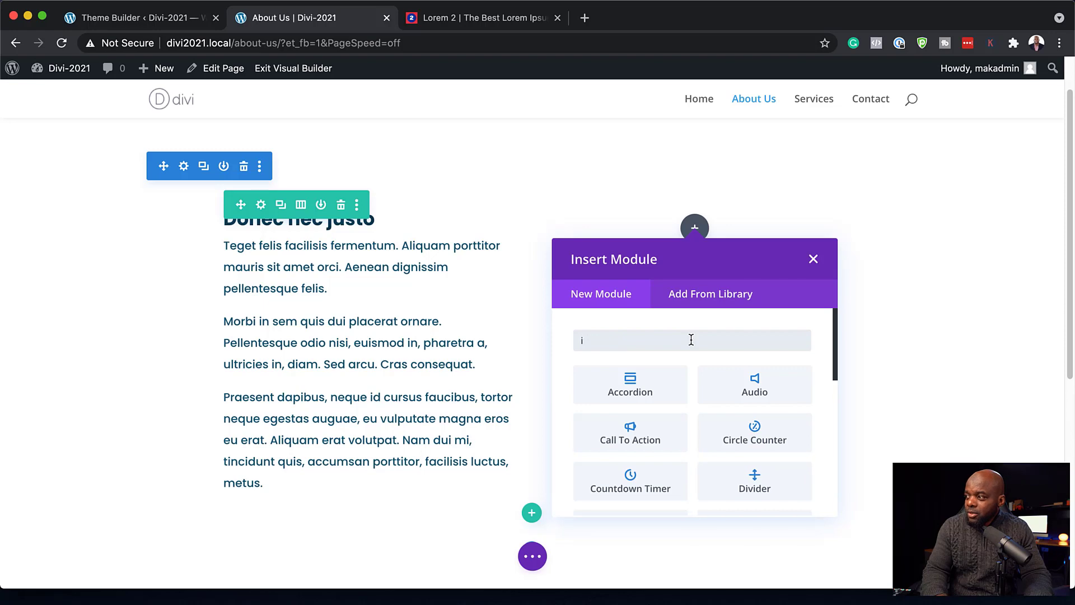
pyautogui.write('ma')
pyautogui.click(679, 382)
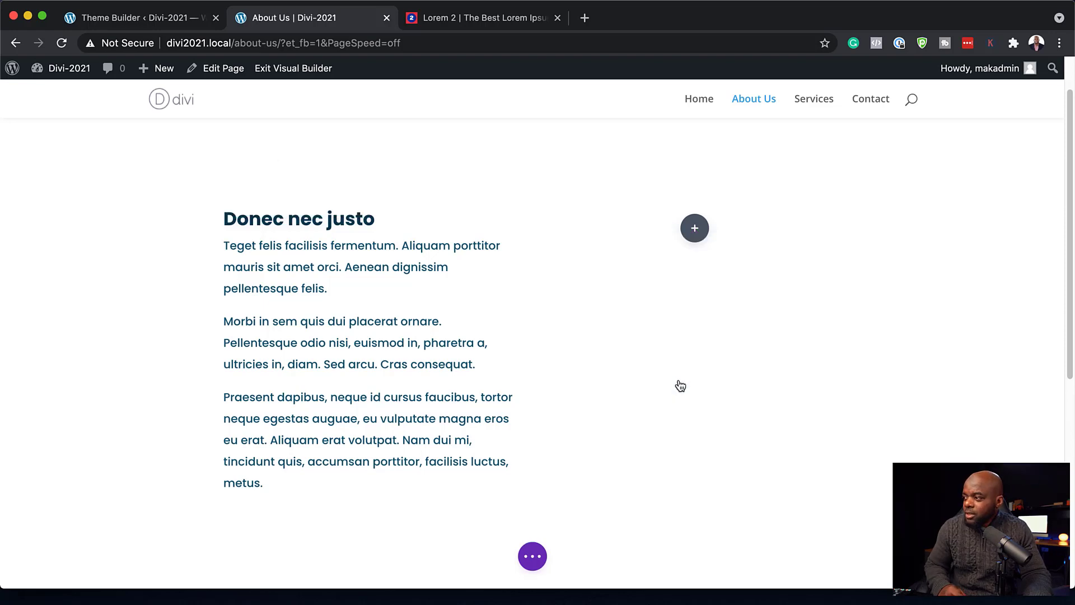
pyautogui.click(170, 313)
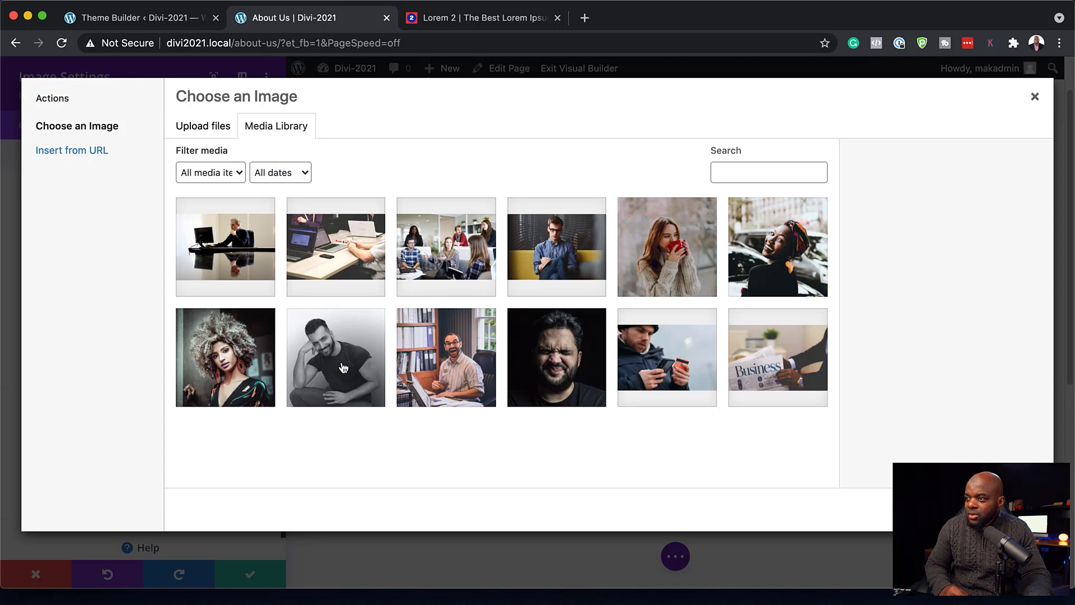
pyautogui.click(557, 247)
pyautogui.click(1007, 510)
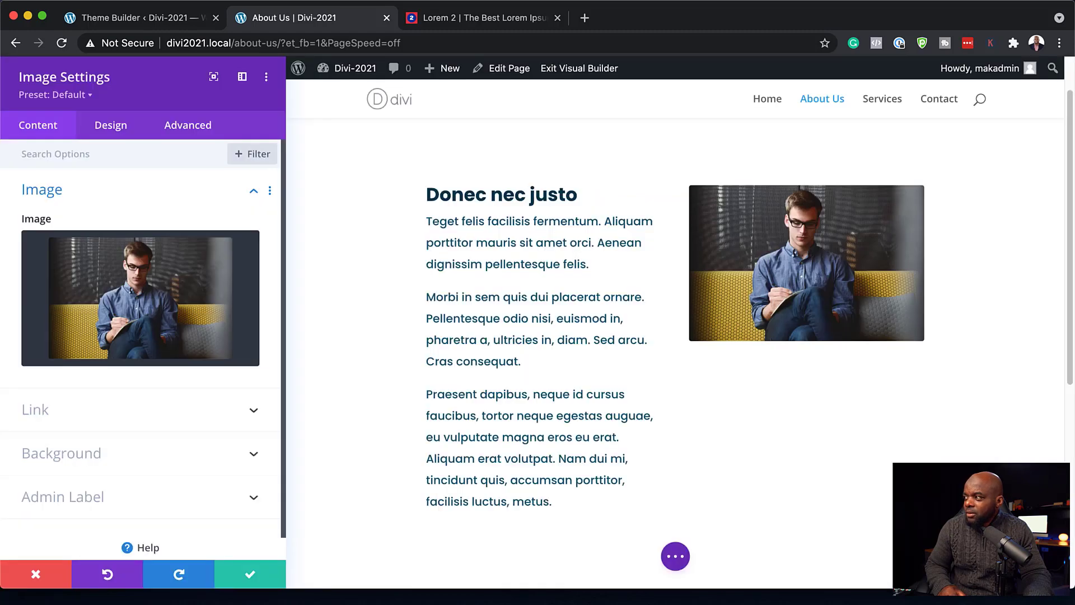
pyautogui.click(250, 575)
pyautogui.scroll(-5, 672, 413)
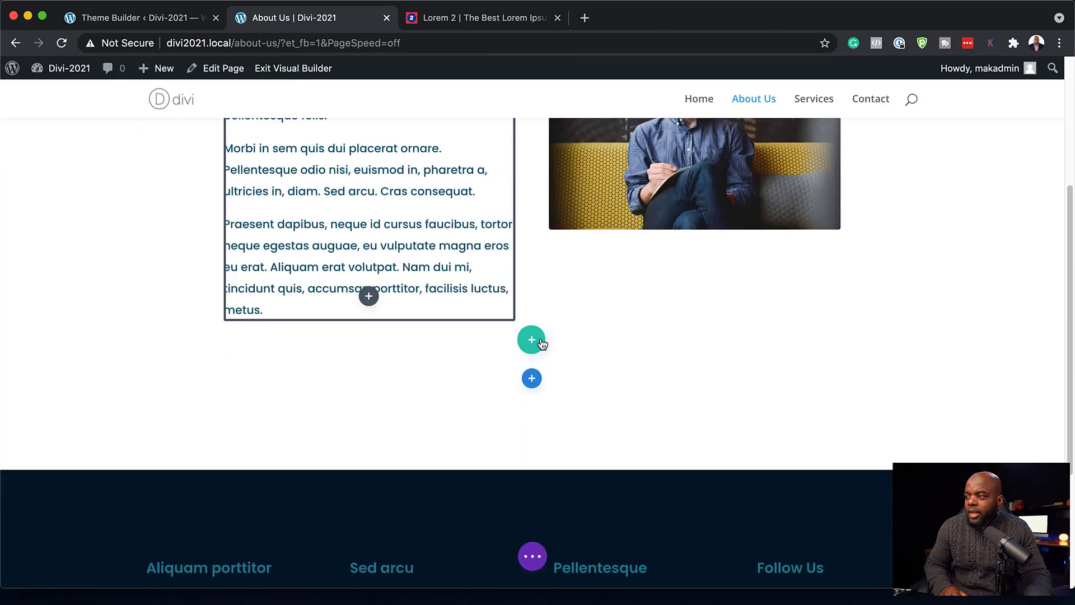
# - Add a regular section below the About Us text and photo holding a Video module
pyautogui.click(531, 379)
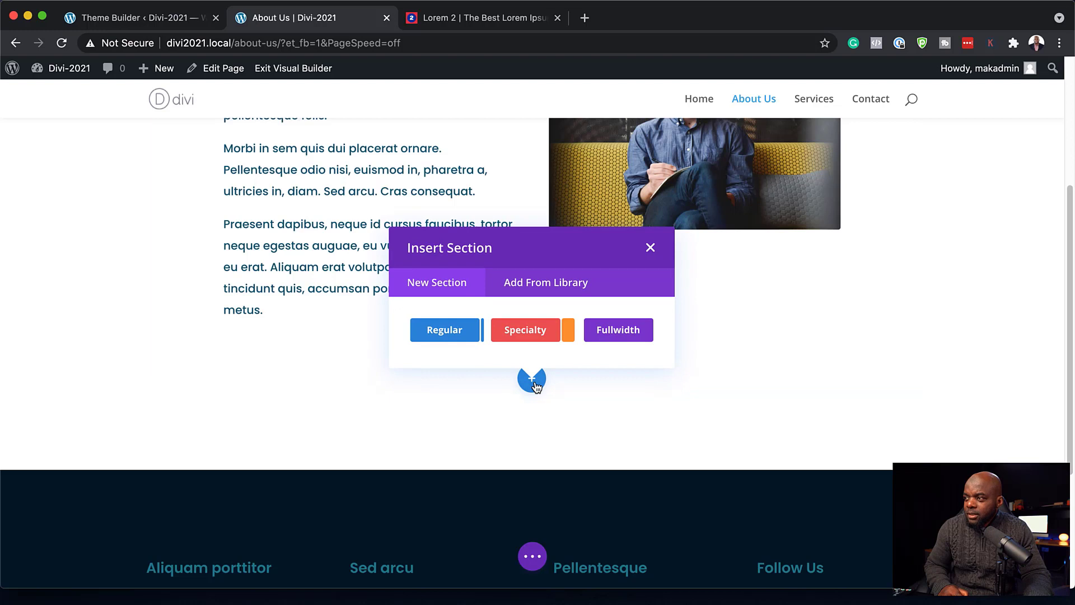
pyautogui.click(444, 329)
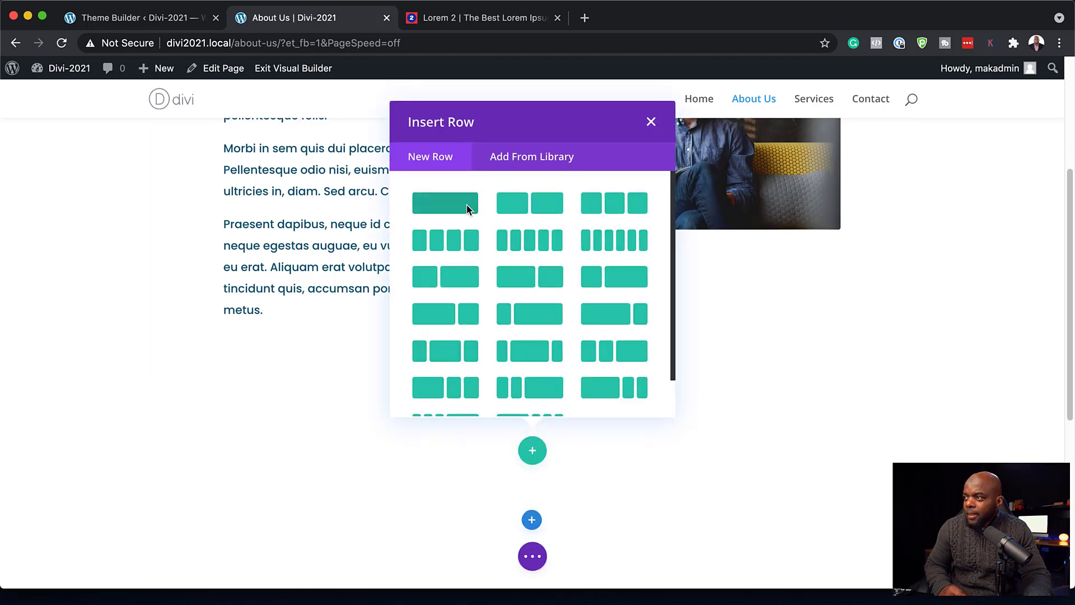
pyautogui.press('Escape')
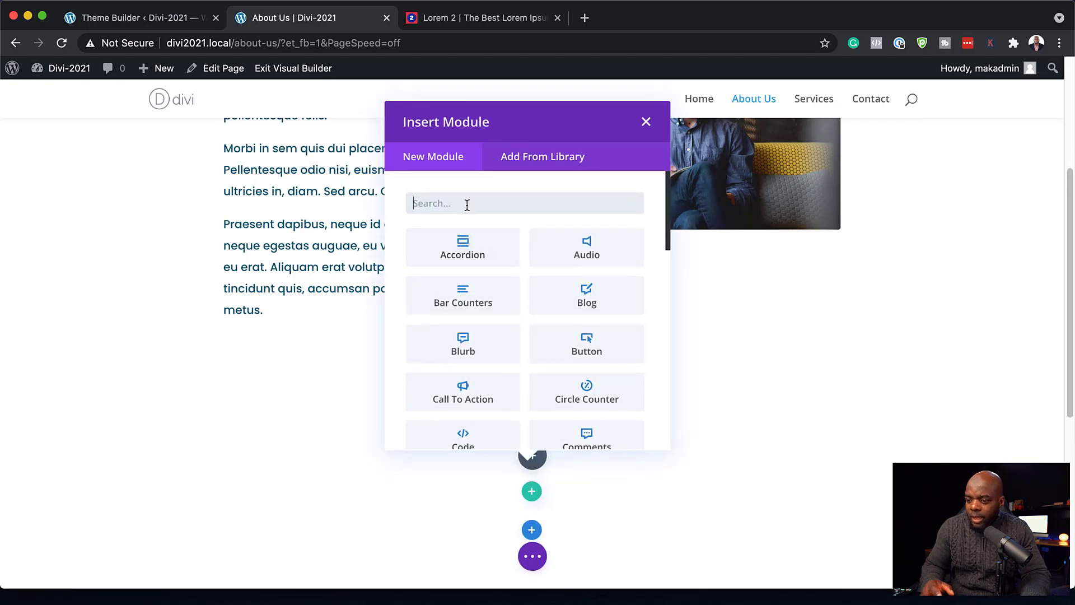
pyautogui.write('vide')
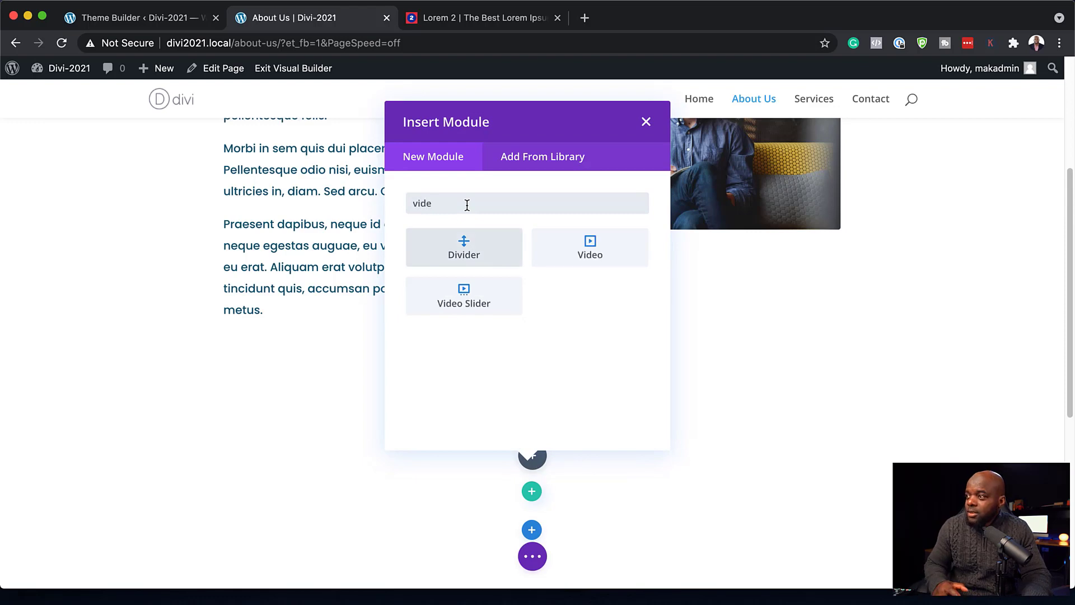
pyautogui.click(589, 248)
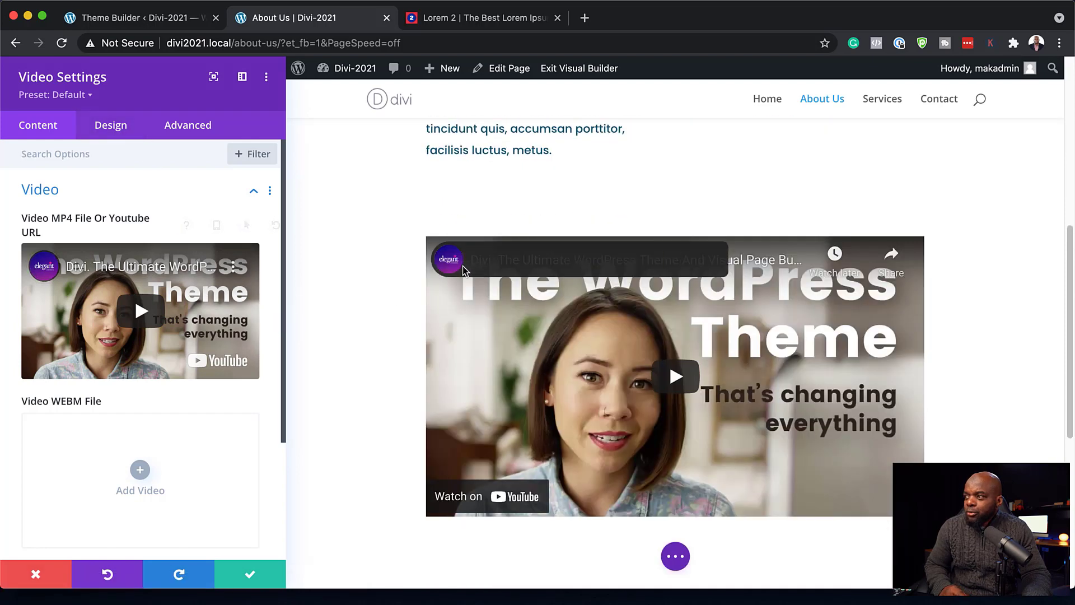
# - Give the video's section a pale translucent teal #1f7a8c background
pyautogui.click(251, 578)
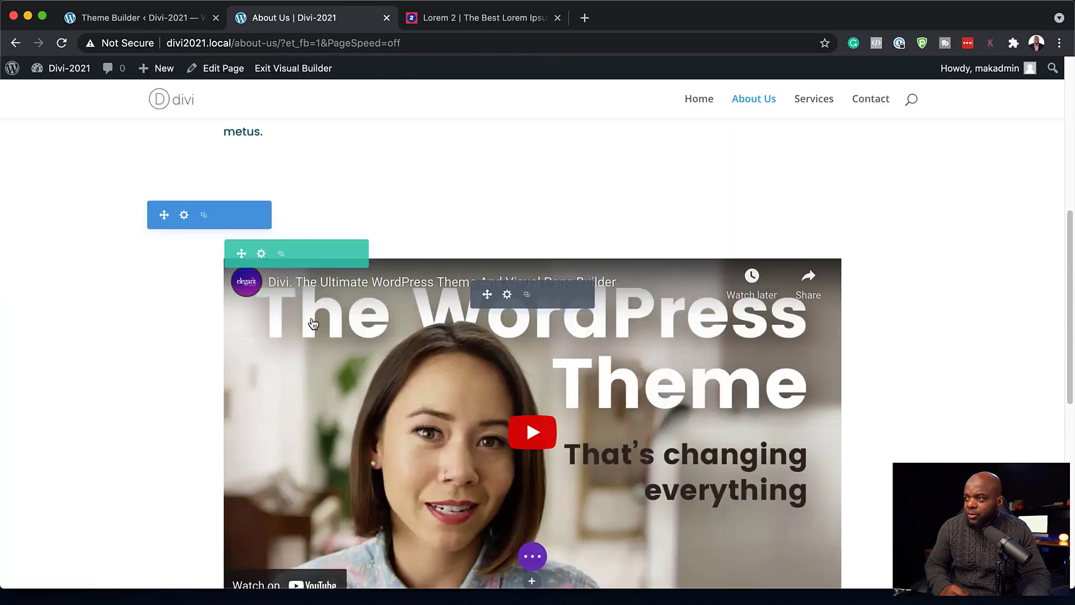
pyautogui.click(183, 217)
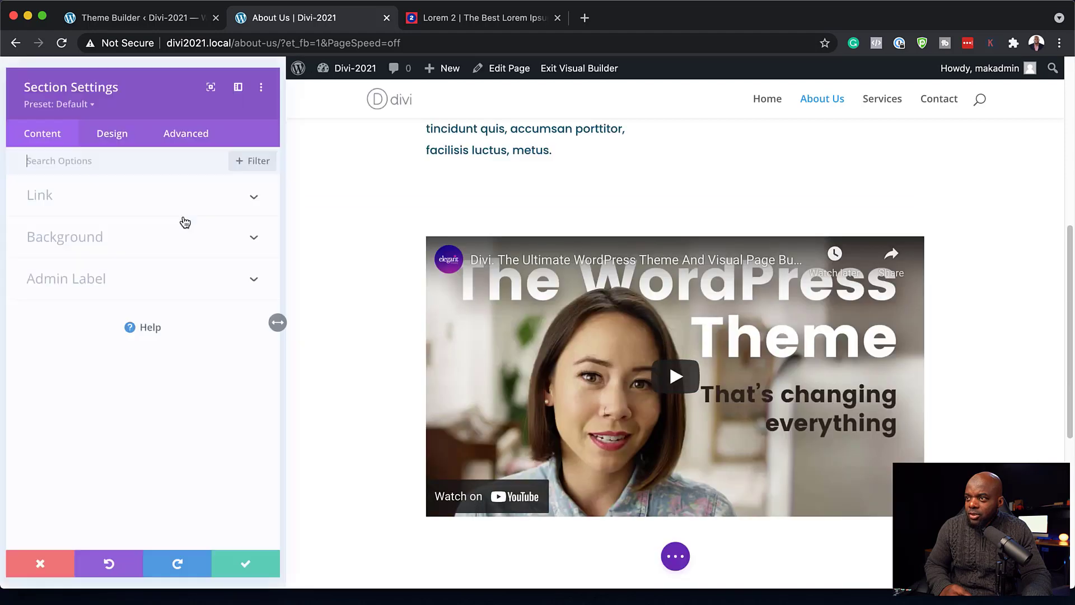
pyautogui.click(179, 231)
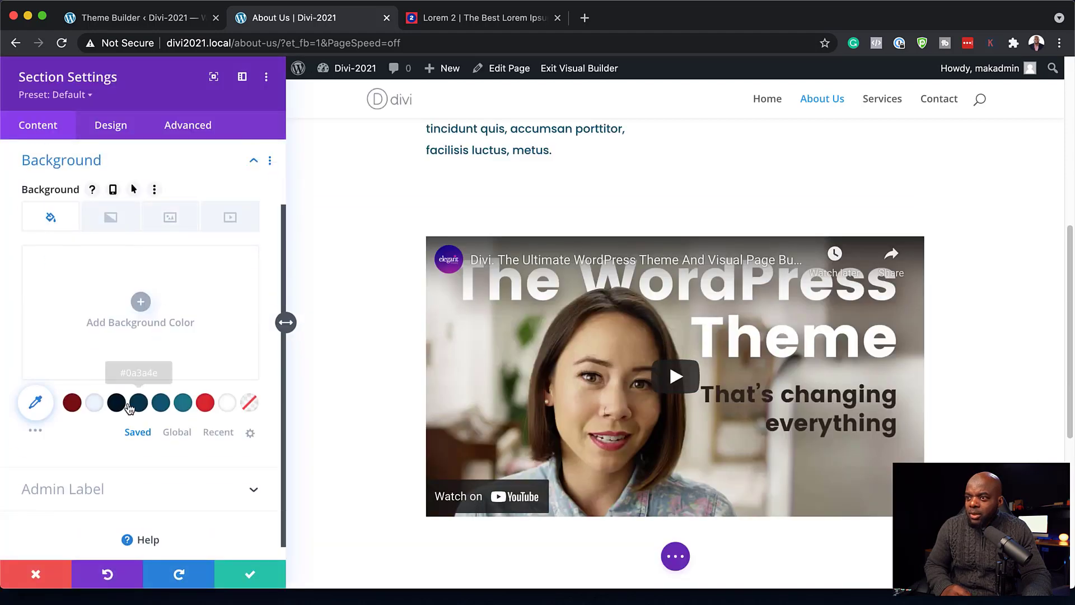
pyautogui.click(183, 403)
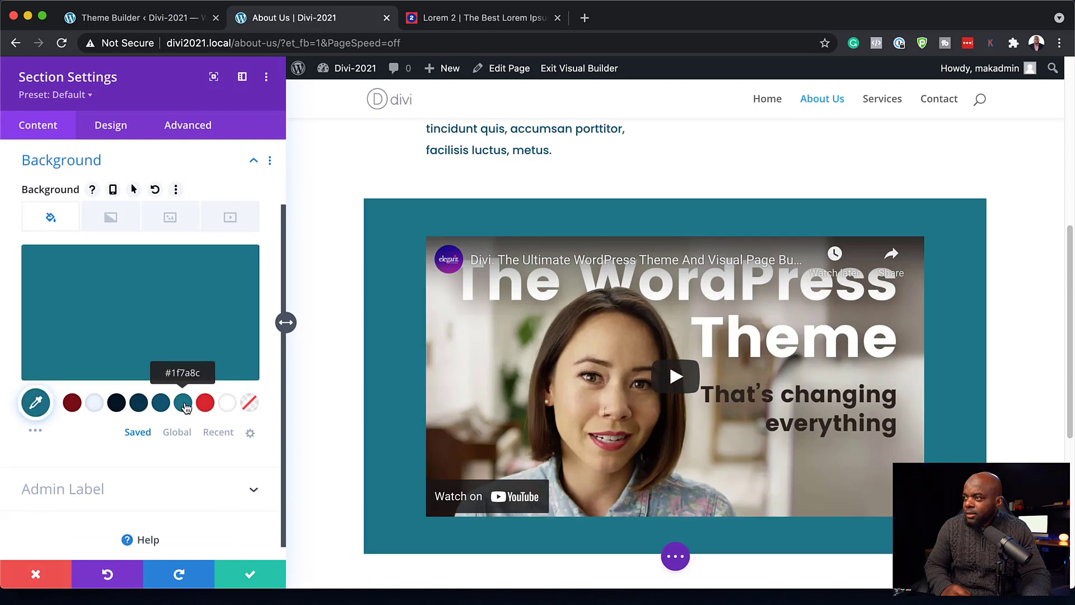
pyautogui.click(160, 312)
pyautogui.moveTo(243, 269); pyautogui.dragTo(245, 343)
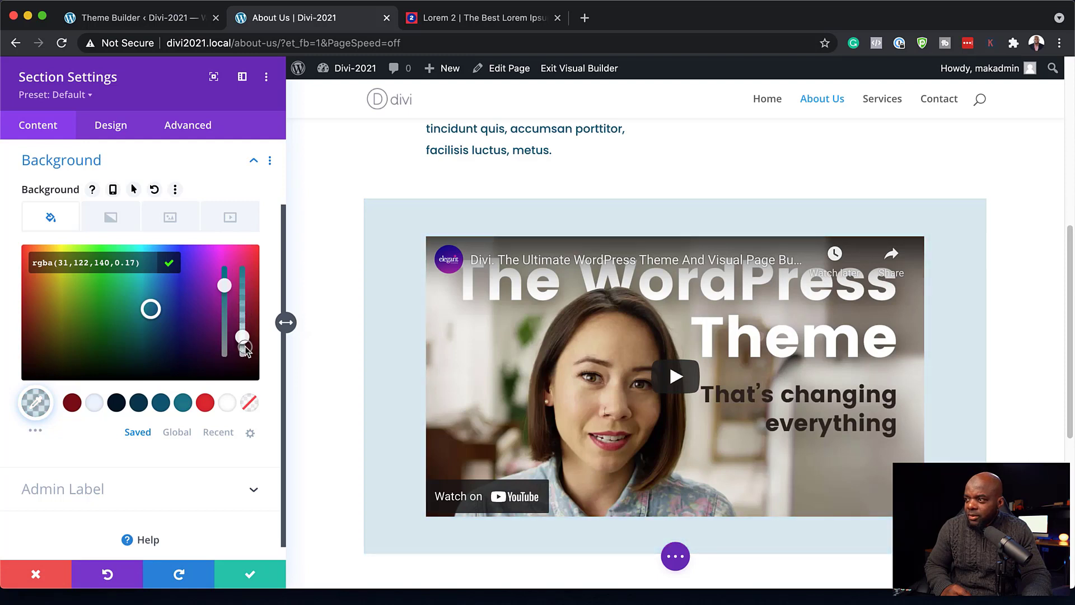
# - Set the section border's rounded corners to 3px and save the section settings
pyautogui.click(123, 129)
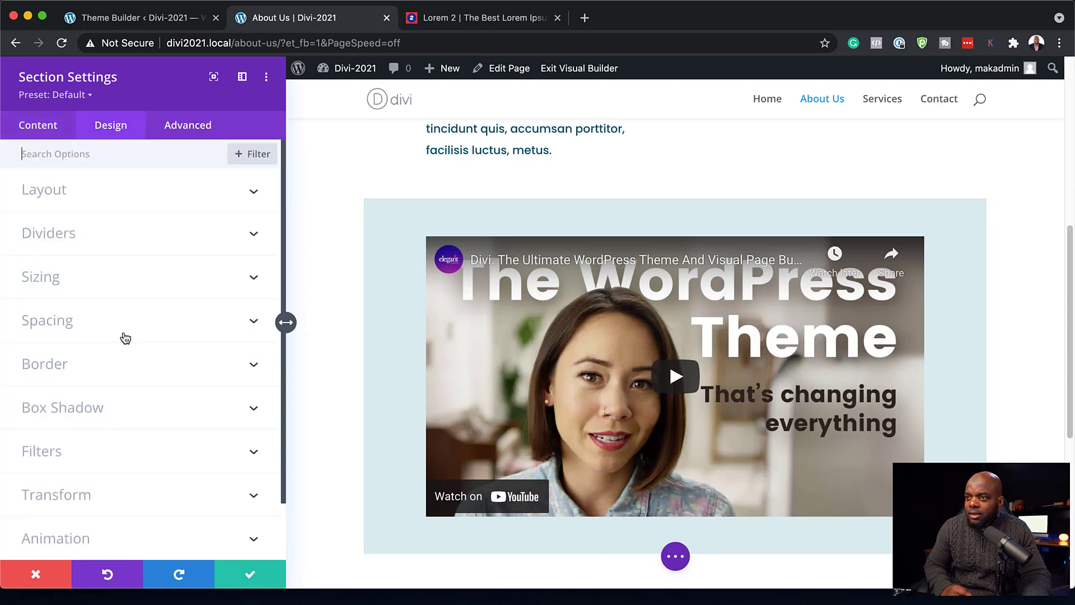
pyautogui.click(86, 366)
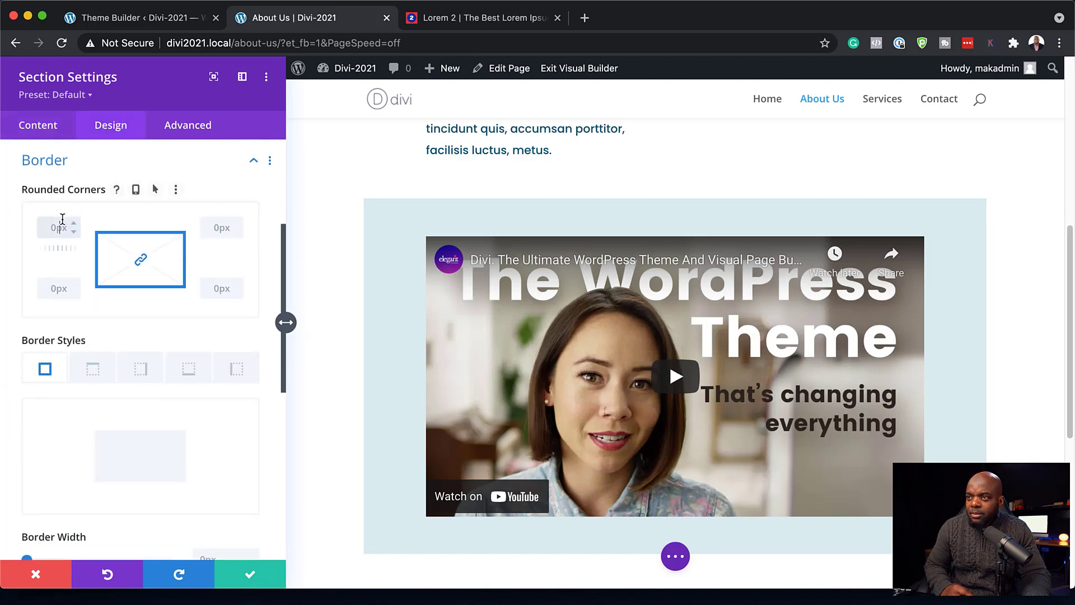
pyautogui.write('3')
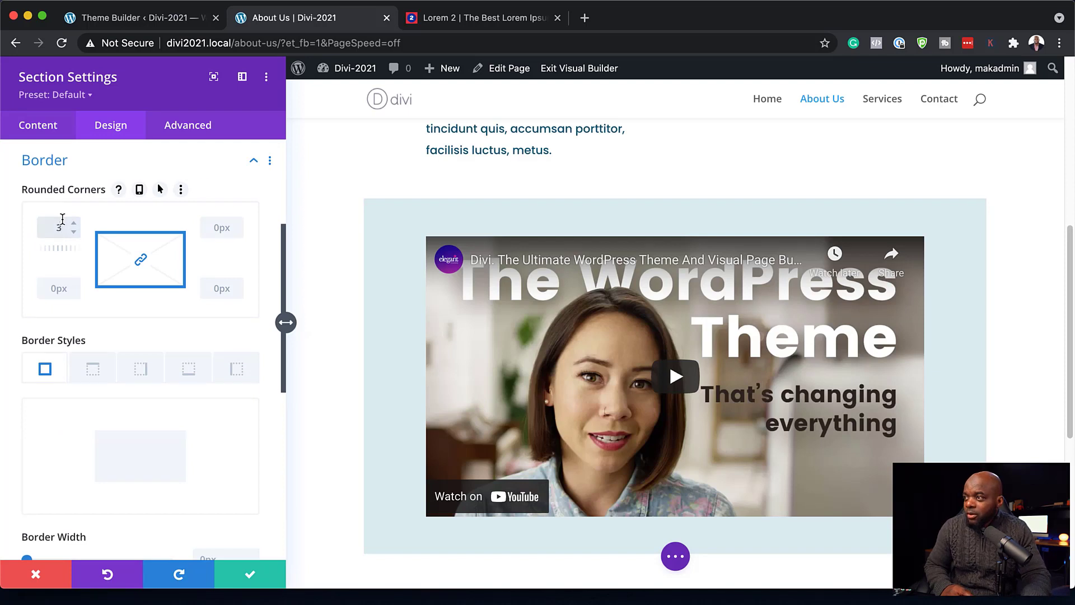
pyautogui.click(263, 584)
pyautogui.scroll(-1, 853, 409)
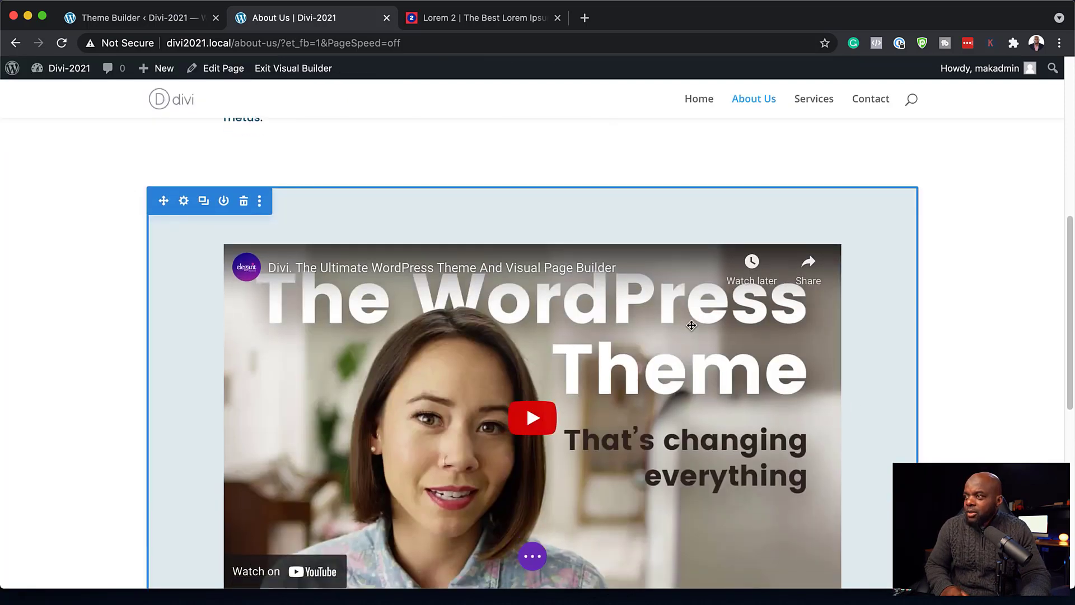
# - Set the desk-worker photo from the media library as the video's overlay image
pyautogui.click(509, 281)
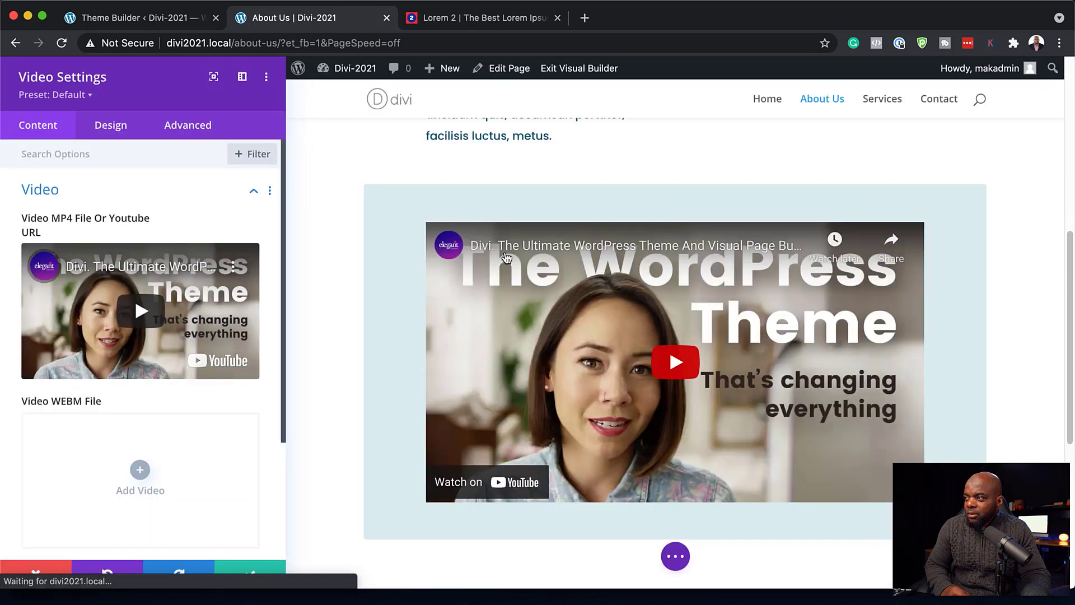
pyautogui.scroll(-5, 99, 434)
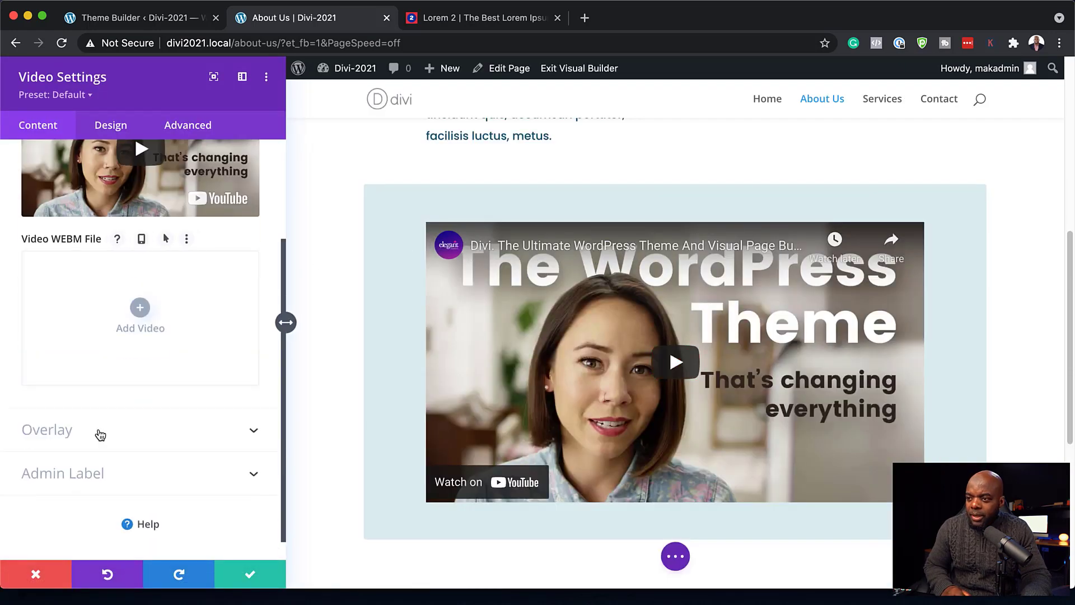
pyautogui.click(100, 434)
pyautogui.click(140, 320)
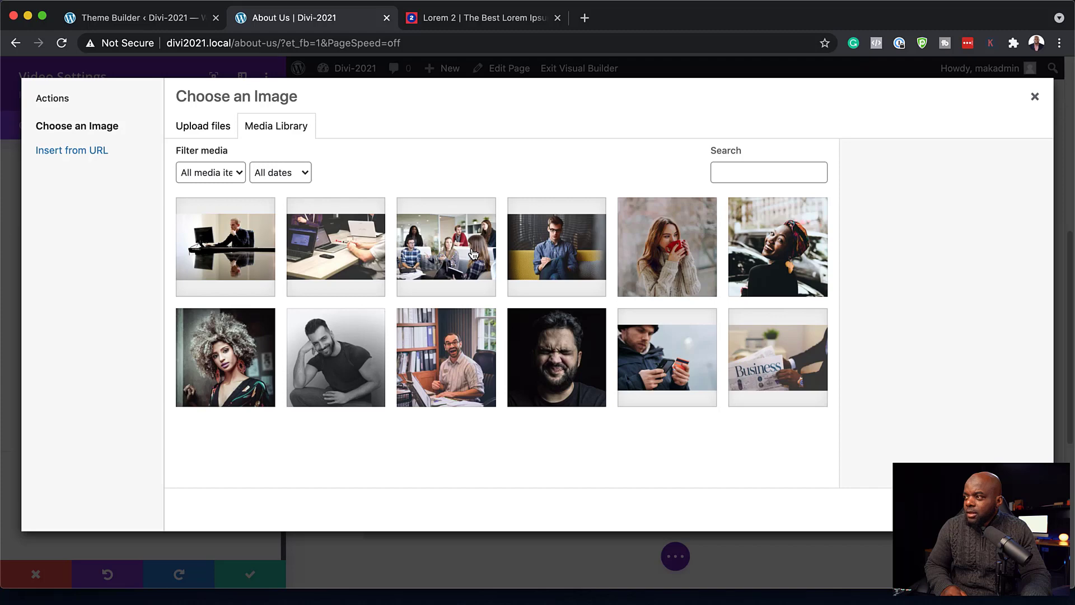
pyautogui.click(241, 255)
pyautogui.click(1004, 509)
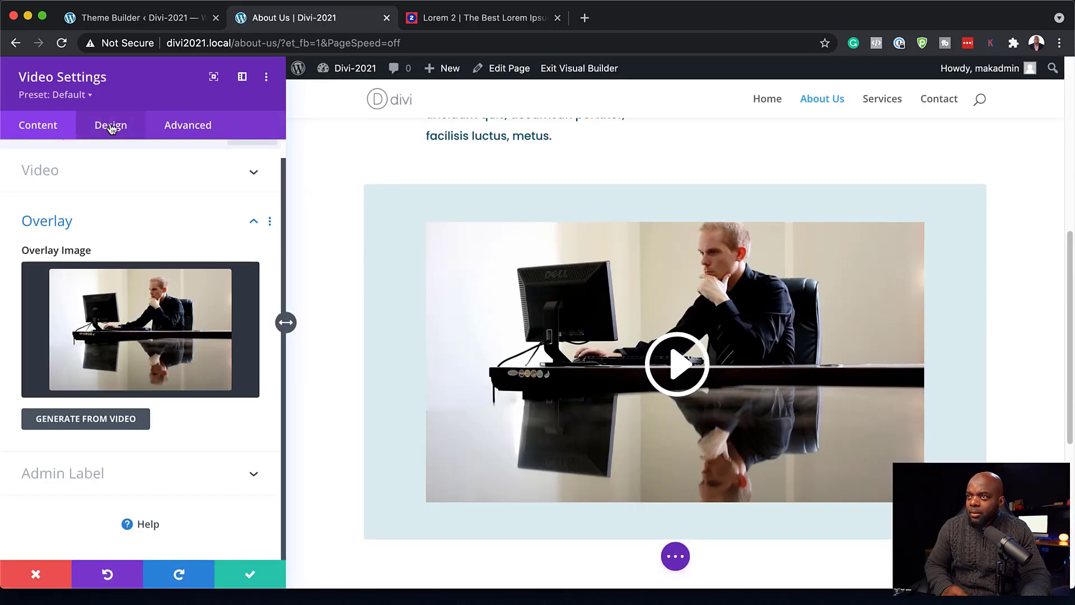
# - Enable a custom play icon size, shrink it from 96px to 59px, and save
pyautogui.click(112, 128)
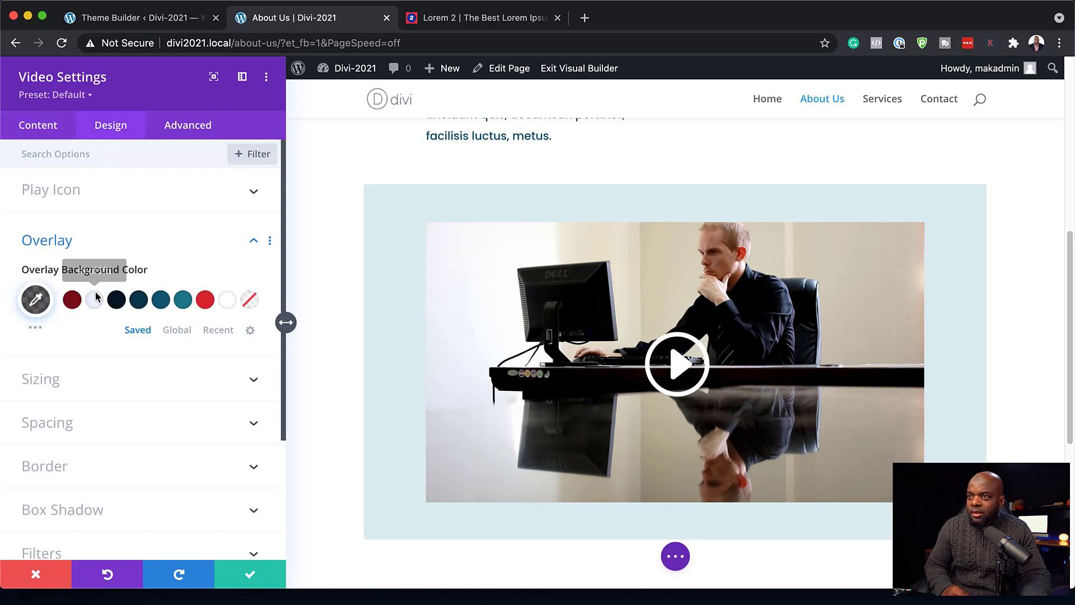
pyautogui.click(73, 193)
pyautogui.click(48, 329)
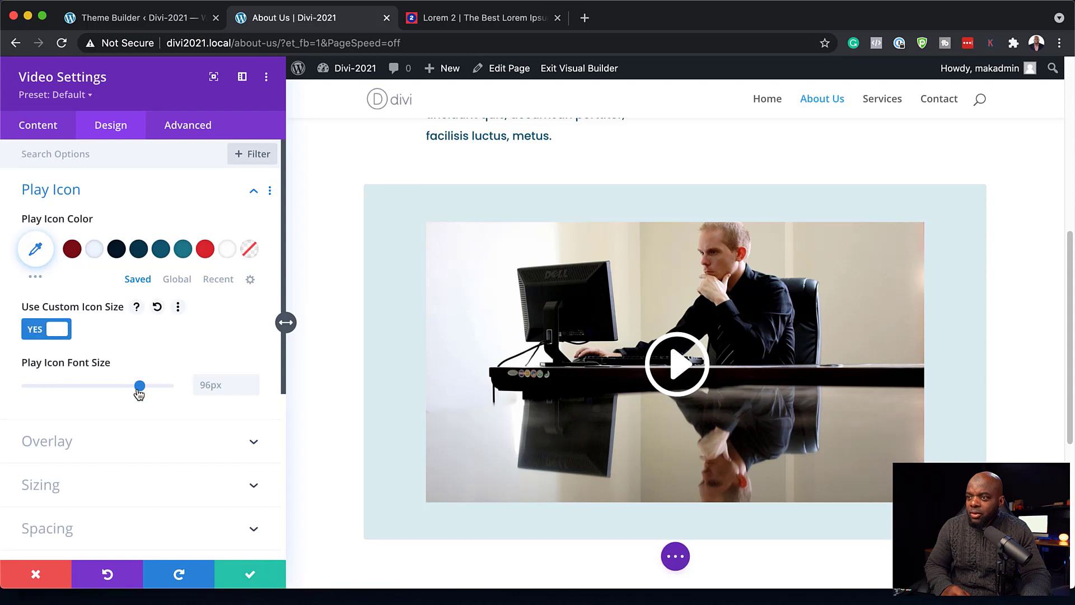
pyautogui.moveTo(139, 391); pyautogui.dragTo(98, 392)
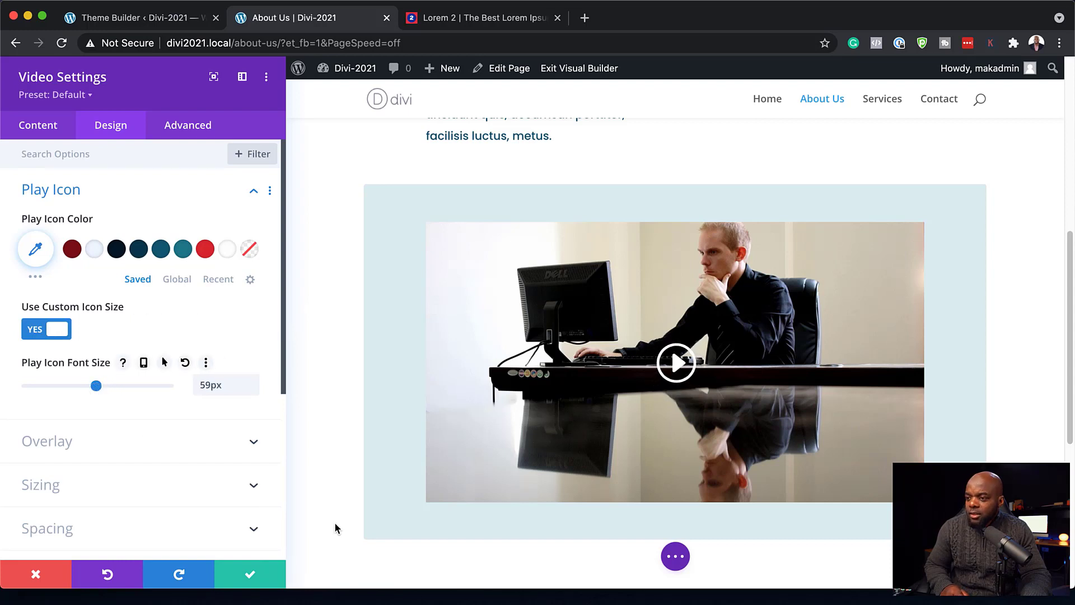
pyautogui.click(250, 574)
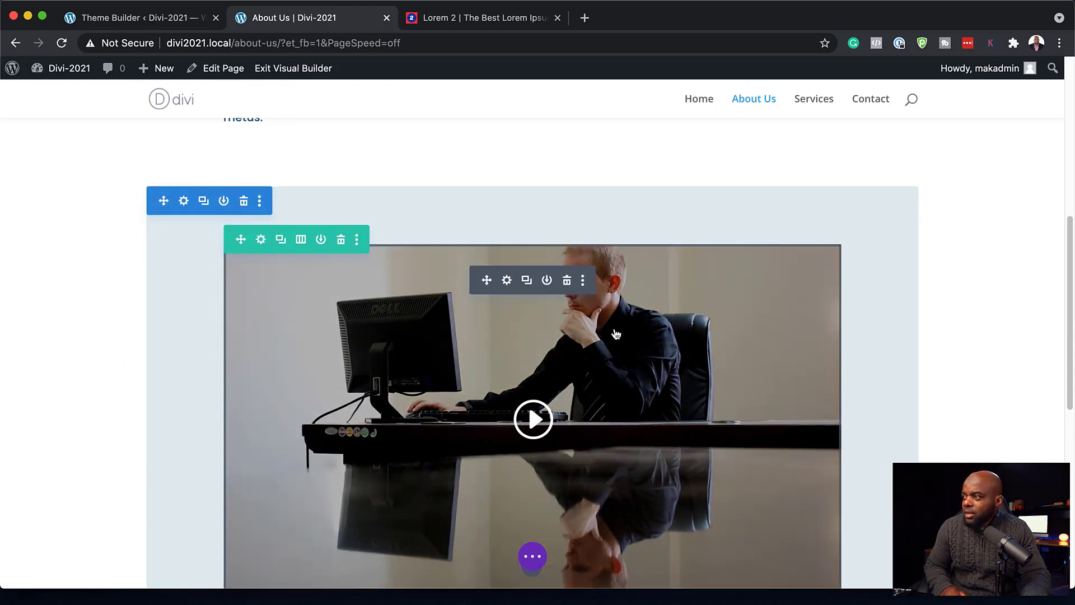
# - Add a Text module below the video
pyautogui.scroll(-4, 615, 334)
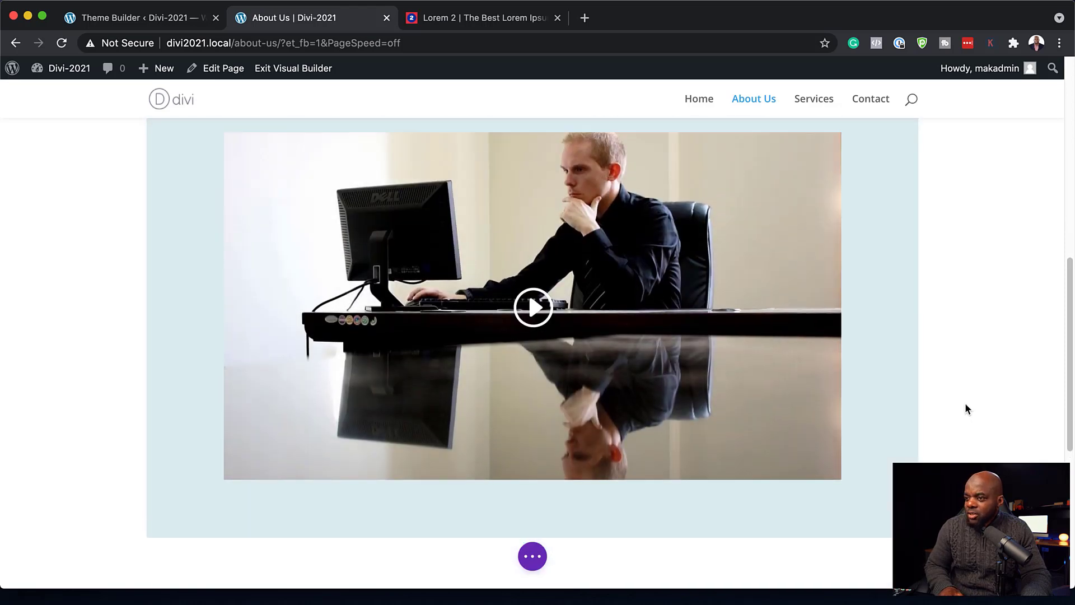
pyautogui.scroll(10, 965, 408)
pyautogui.scroll(-9, 965, 409)
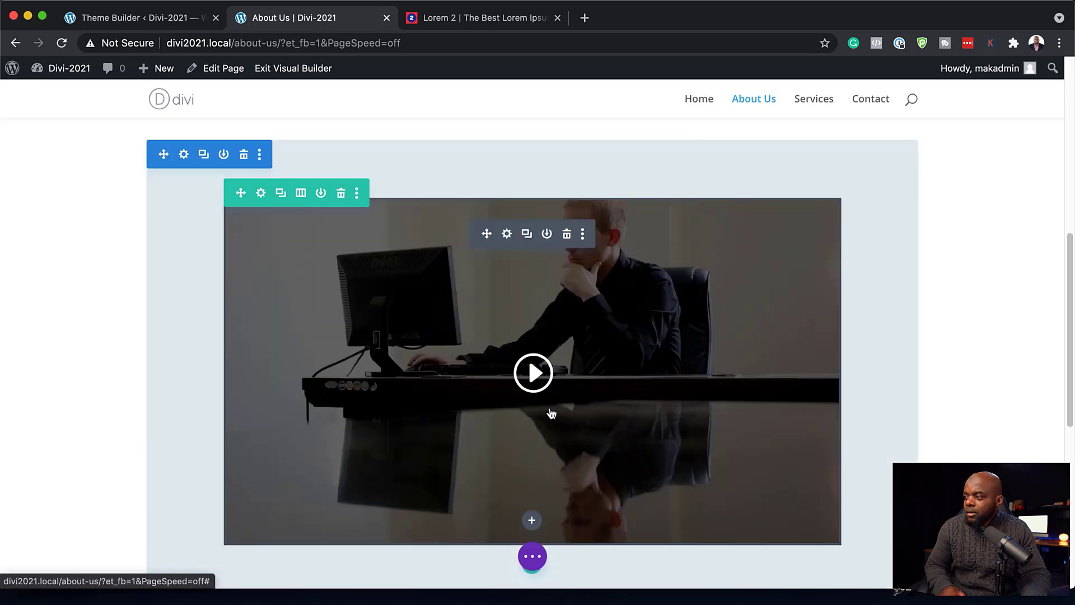
pyautogui.click(531, 519)
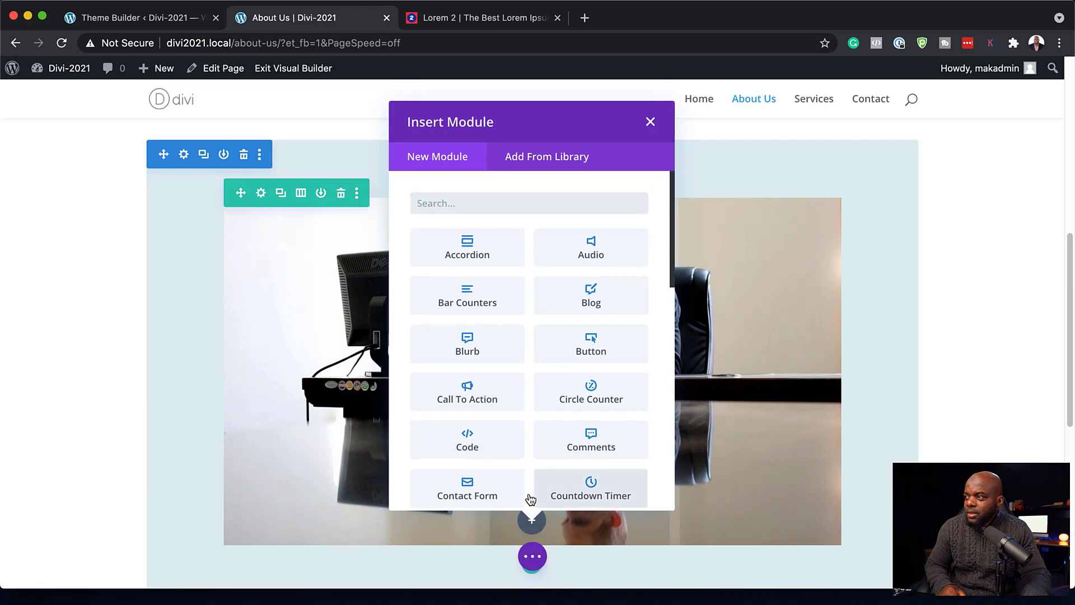
pyautogui.write('text')
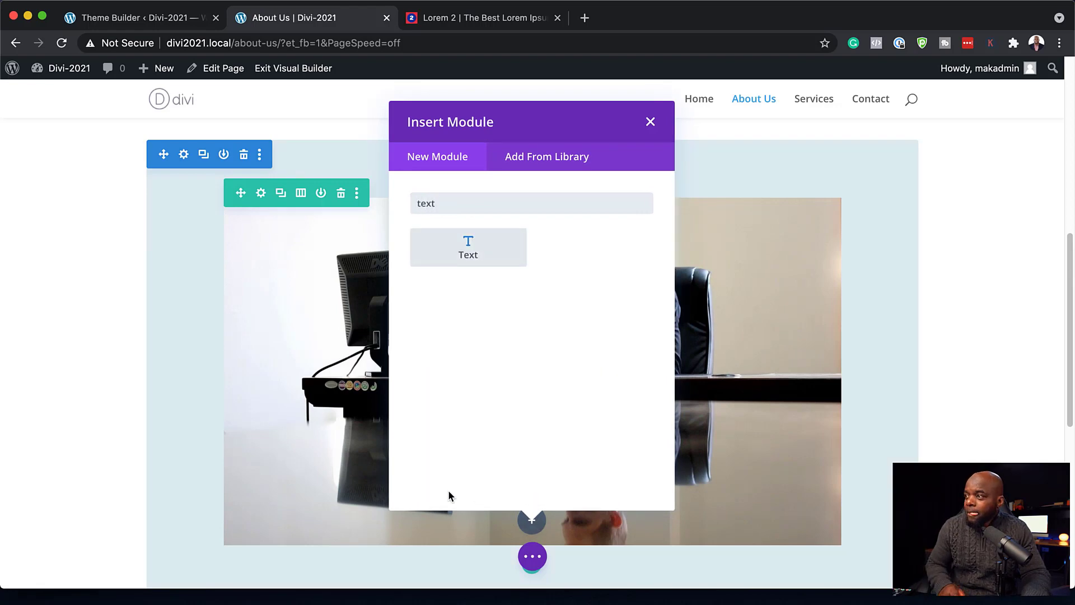
pyautogui.click(476, 257)
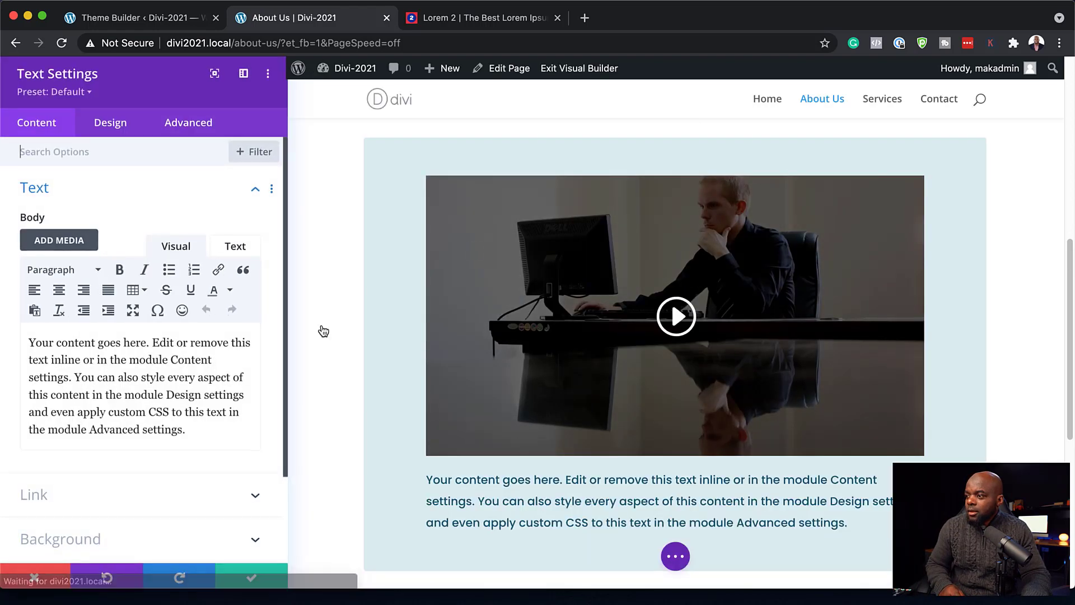
# - Replace the placeholder with 'Phasellus ultrices' as Heading 2, save, and move it above the video
pyautogui.tripleClick(167, 372)
pyautogui.write('Phasellus ultrices')
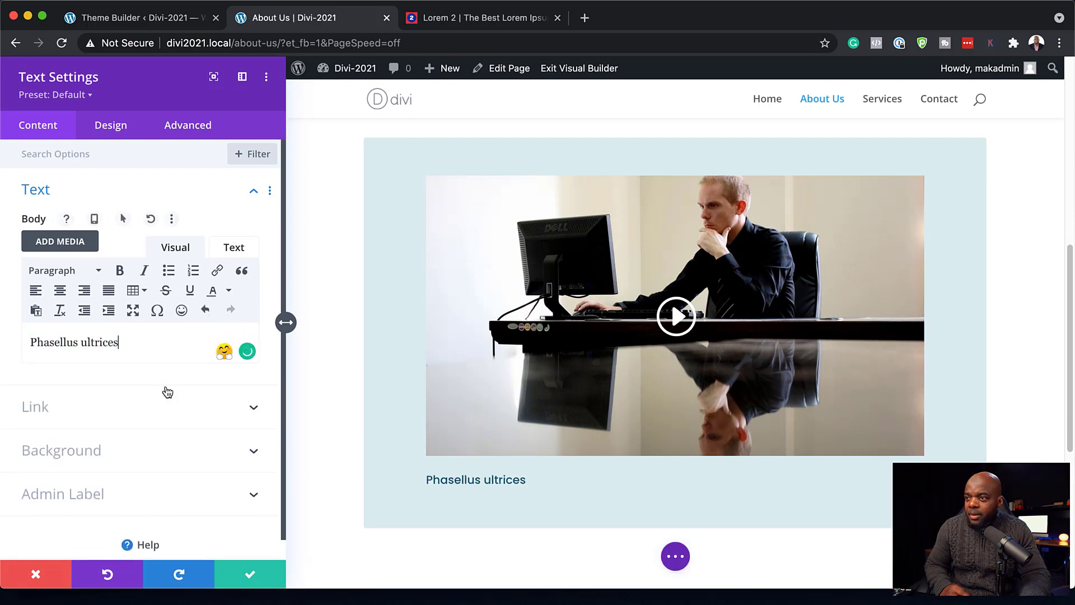
pyautogui.moveTo(125, 337); pyautogui.dragTo(63, 327)
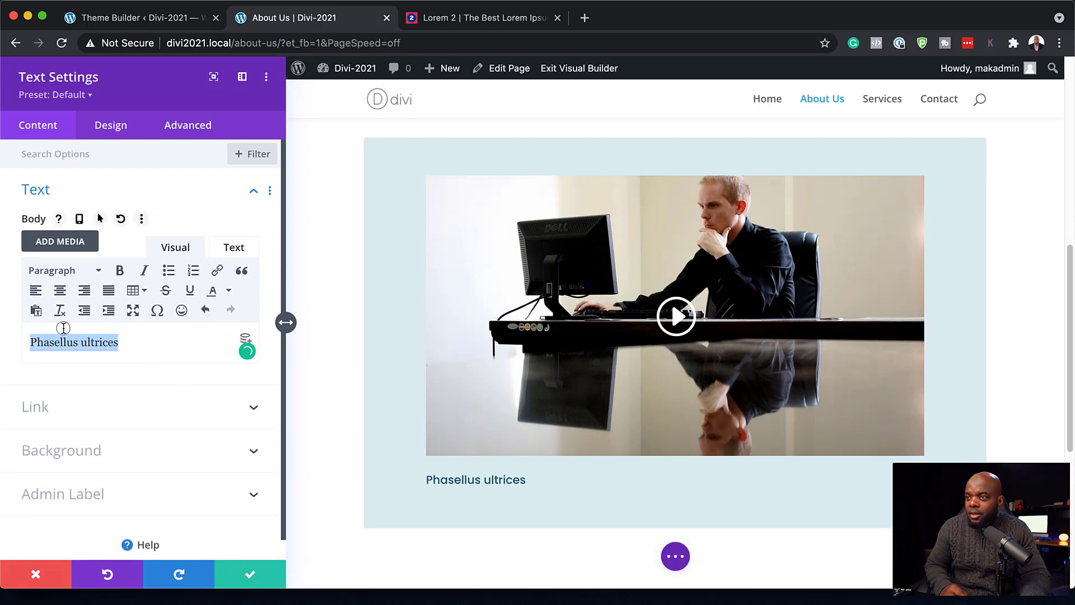
pyautogui.click(56, 270)
pyautogui.click(125, 358)
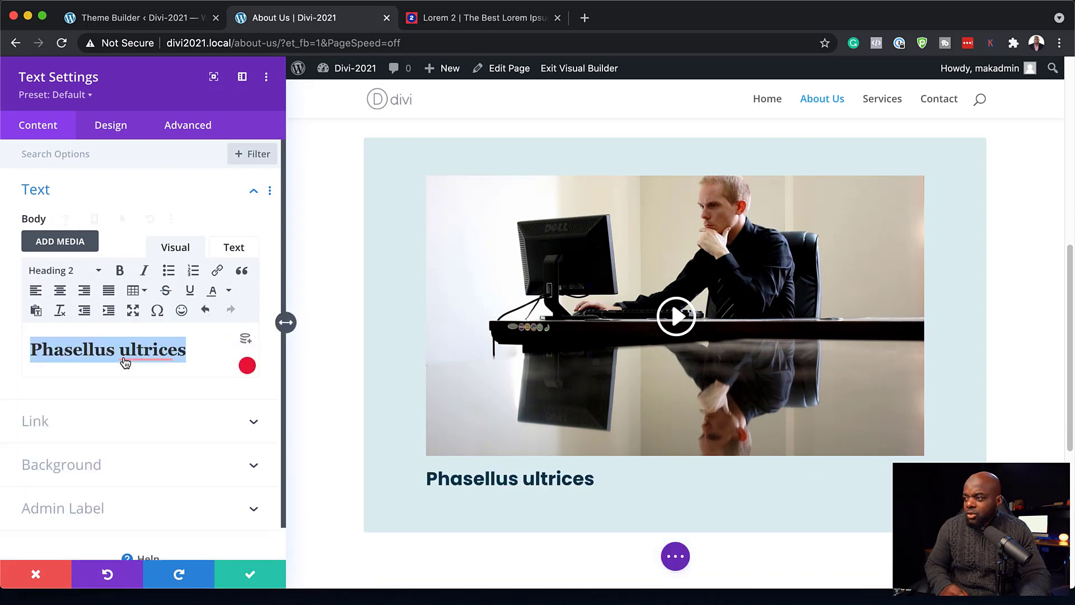
pyautogui.click(250, 577)
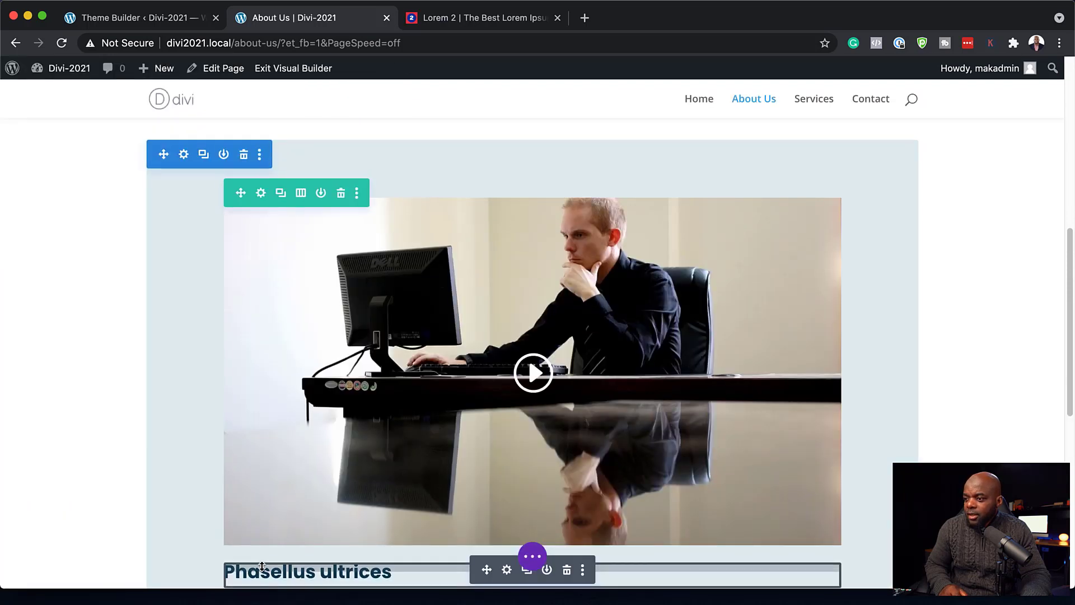
pyautogui.moveTo(487, 565); pyautogui.dragTo(478, 219)
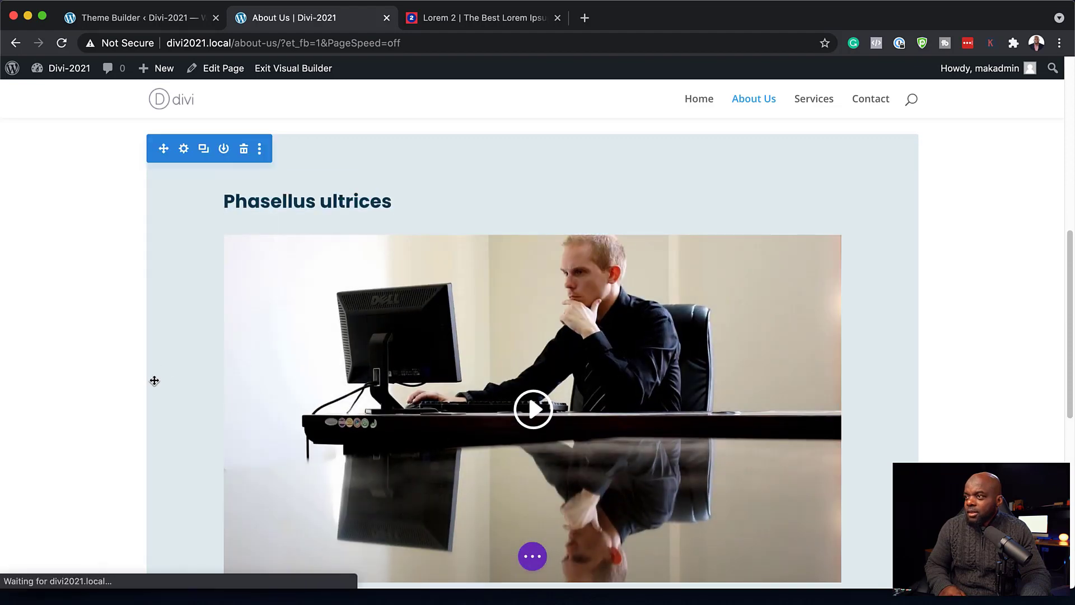
pyautogui.scroll(-2, 58, 309)
pyautogui.scroll(10, 59, 315)
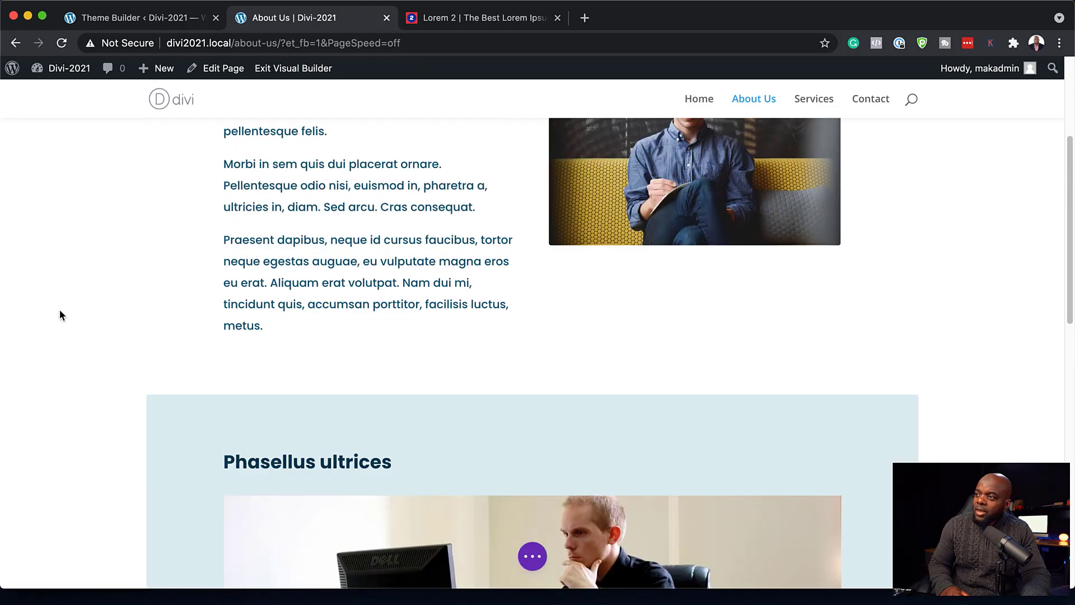
pyautogui.scroll(-5, 59, 316)
pyautogui.scroll(-7, 59, 313)
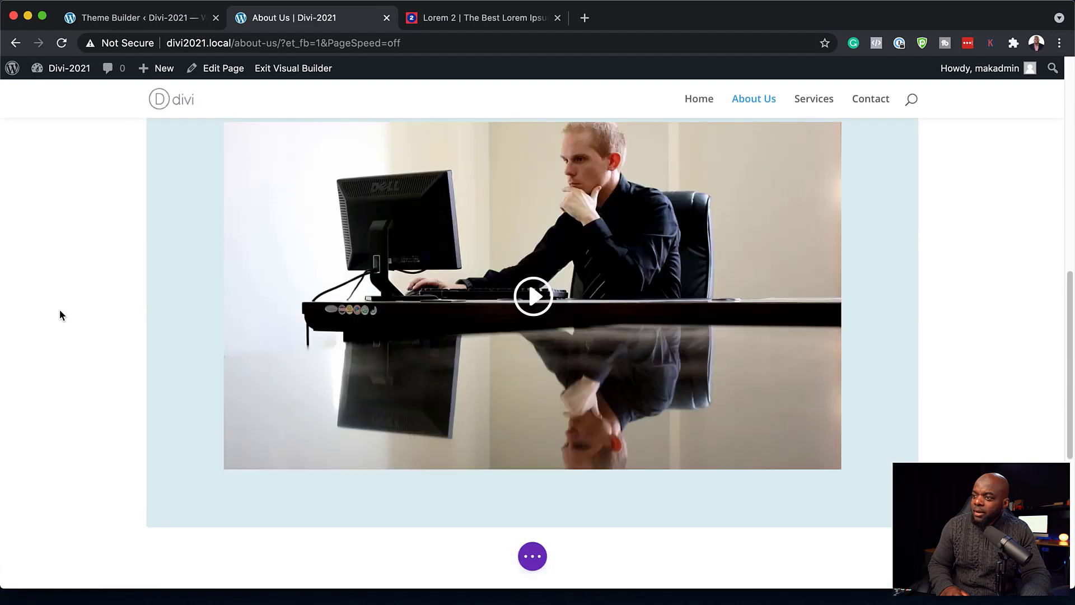
pyautogui.scroll(12, 60, 313)
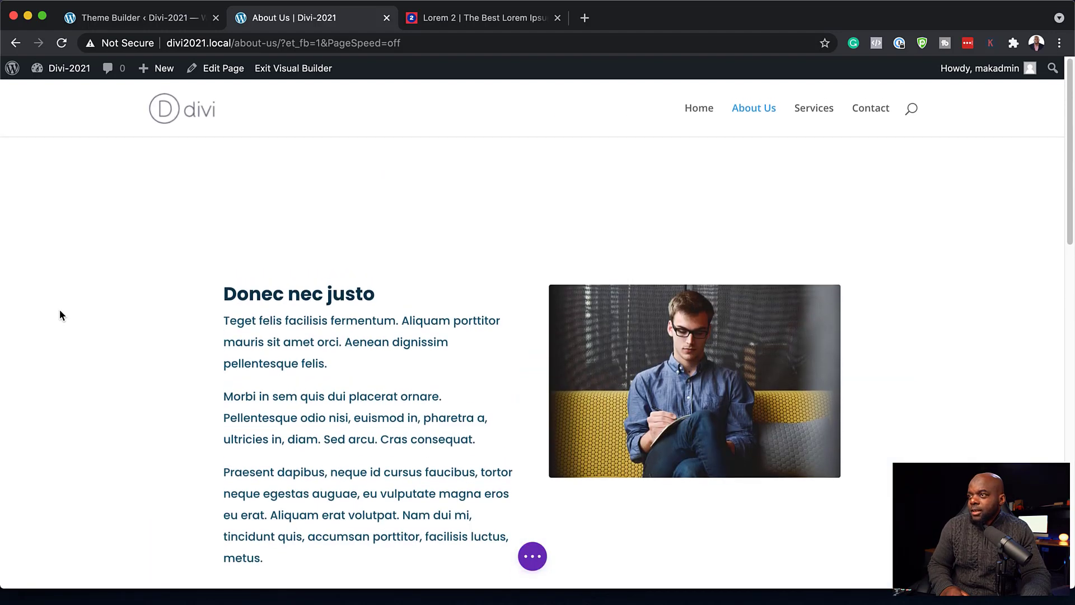
pyautogui.scroll(-2, 59, 309)
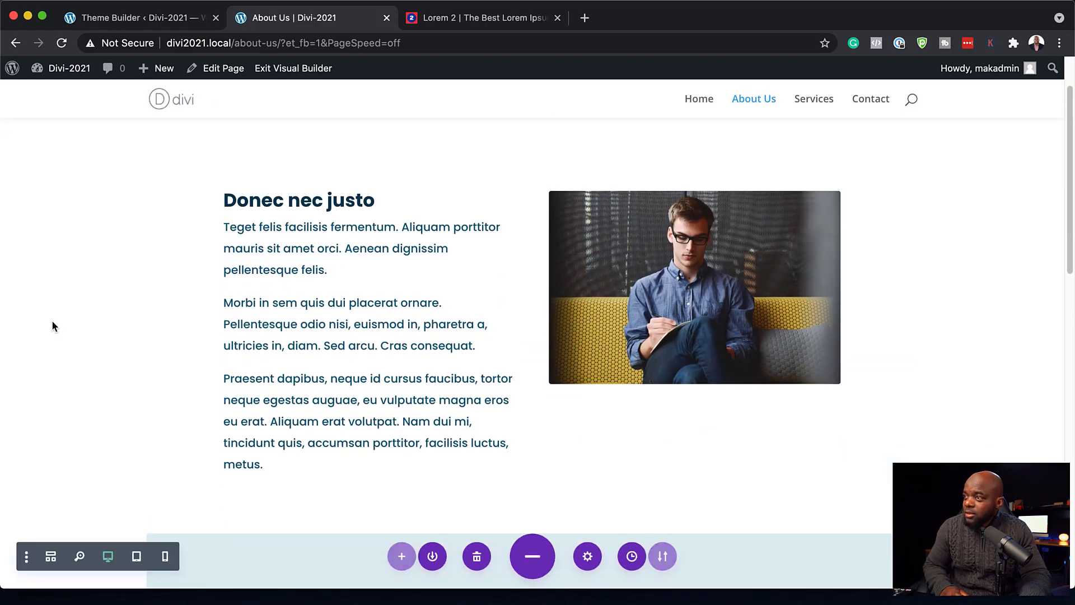
pyautogui.scroll(-4, 493, 463)
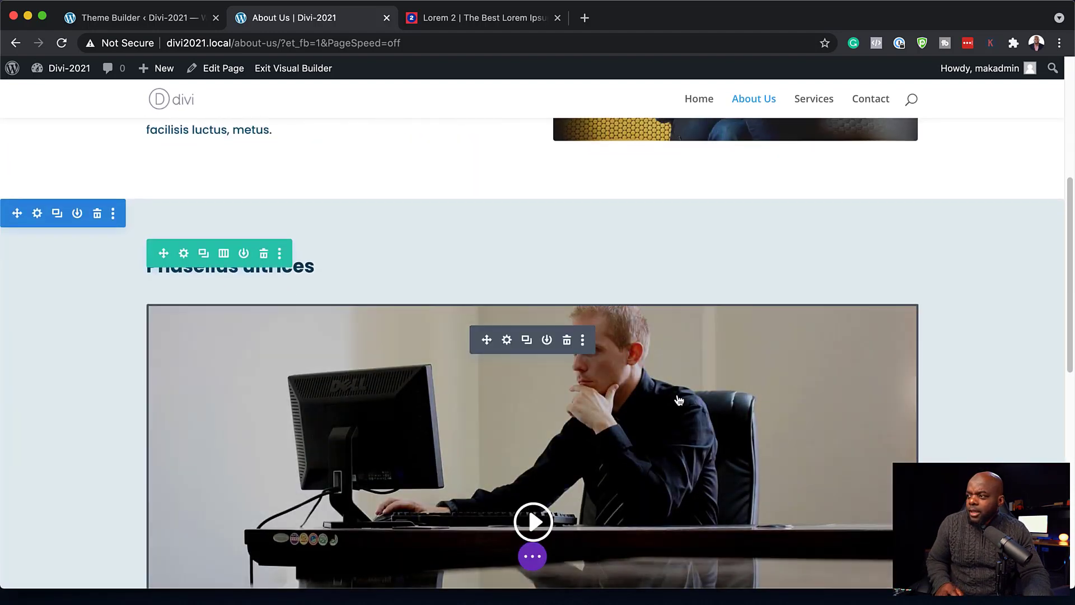
pyautogui.scroll(-3, 721, 412)
pyautogui.scroll(1, 411, 384)
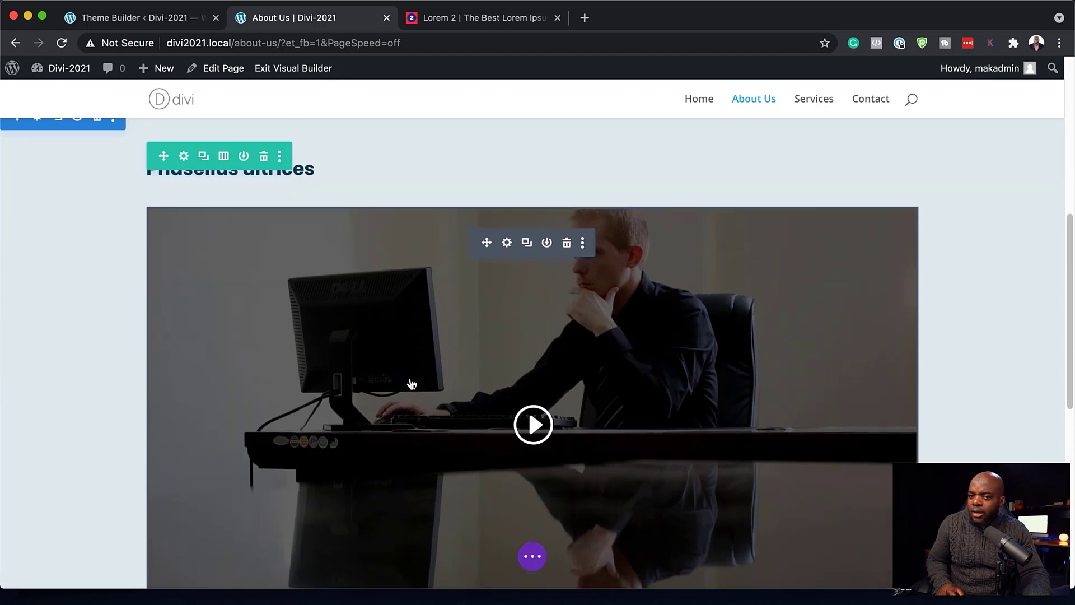
pyautogui.scroll(1, 372, 310)
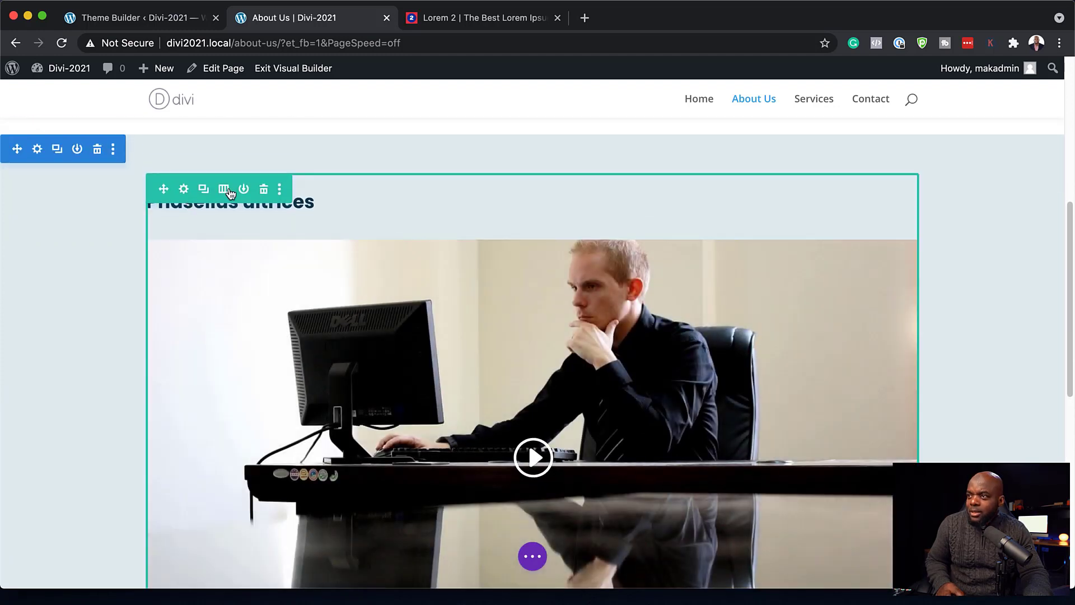
# - Split the video row into two equal columns and add a Text module to the right column
pyautogui.click(224, 189)
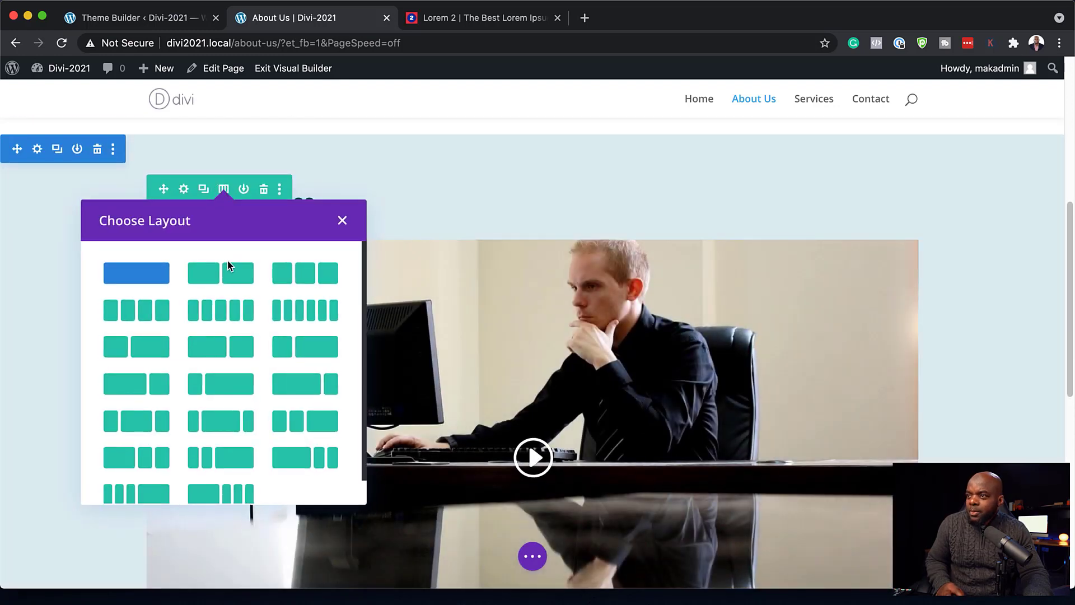
pyautogui.click(241, 277)
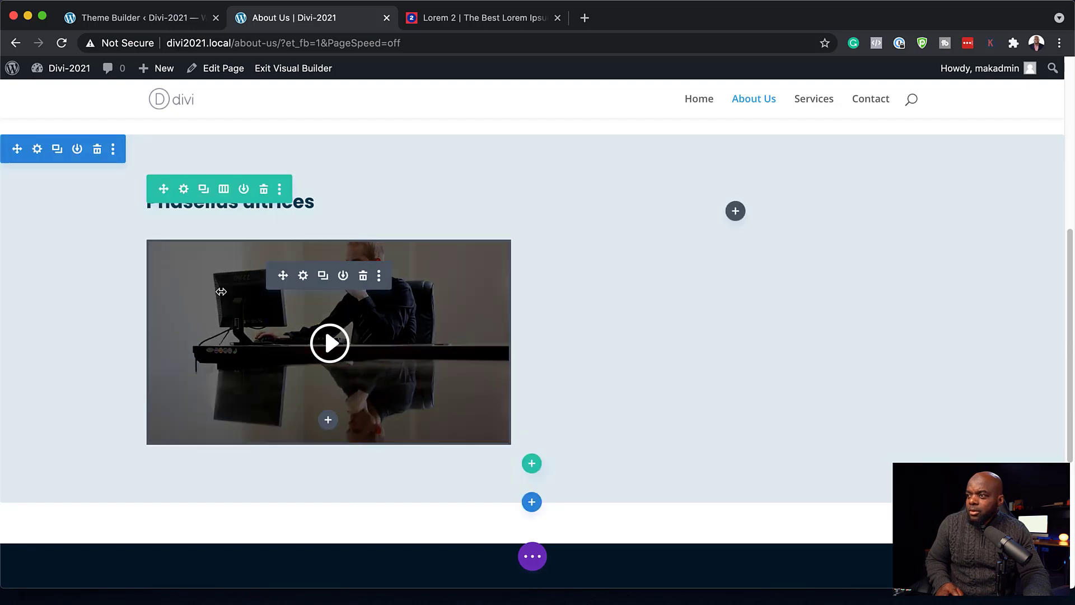
pyautogui.scroll(3, 737, 370)
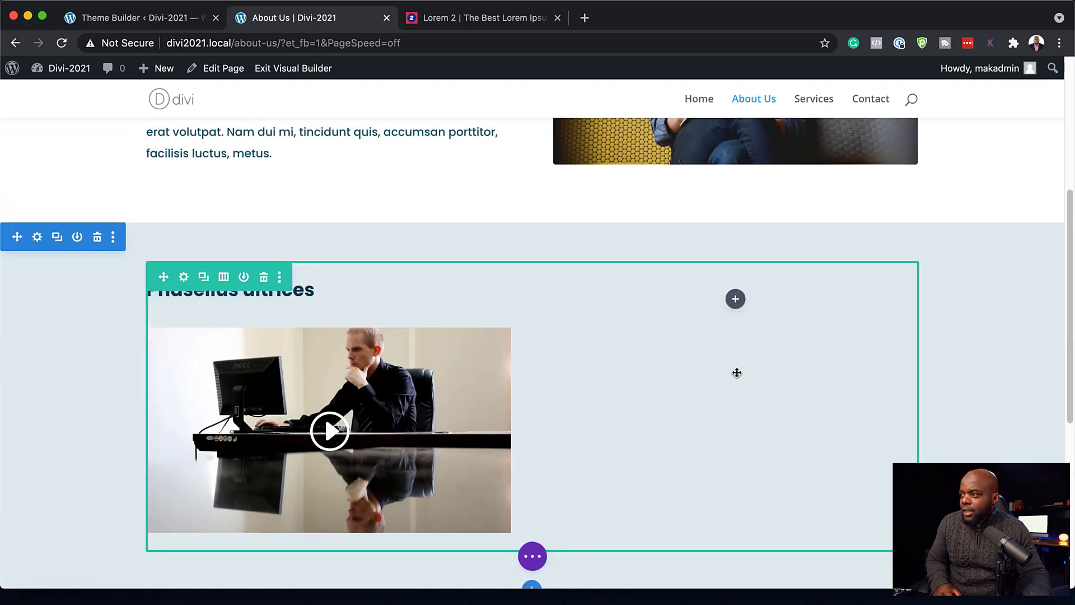
pyautogui.click(735, 301)
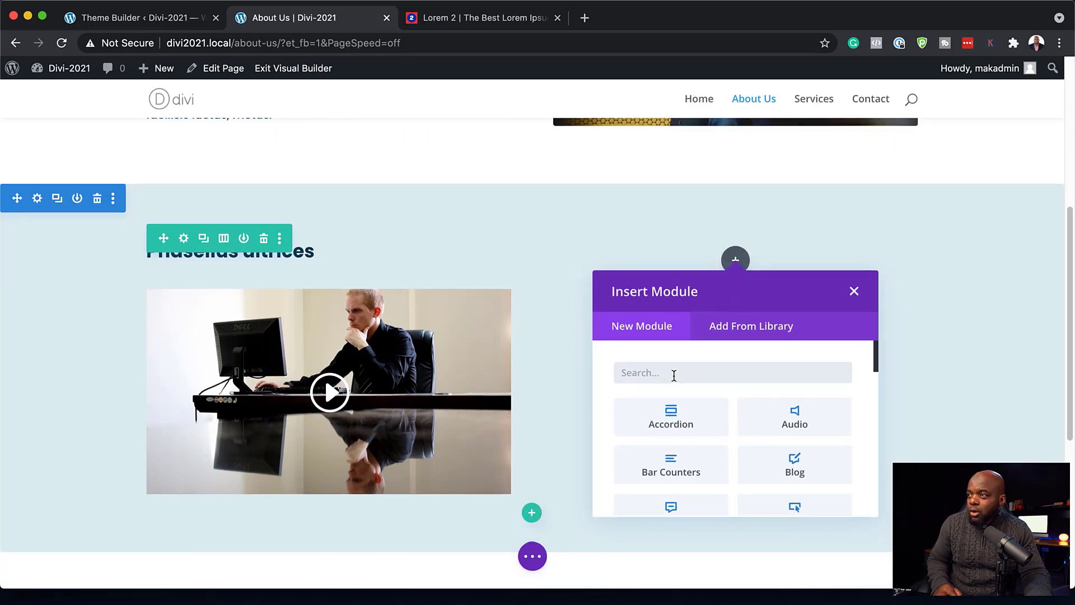
pyautogui.write('text')
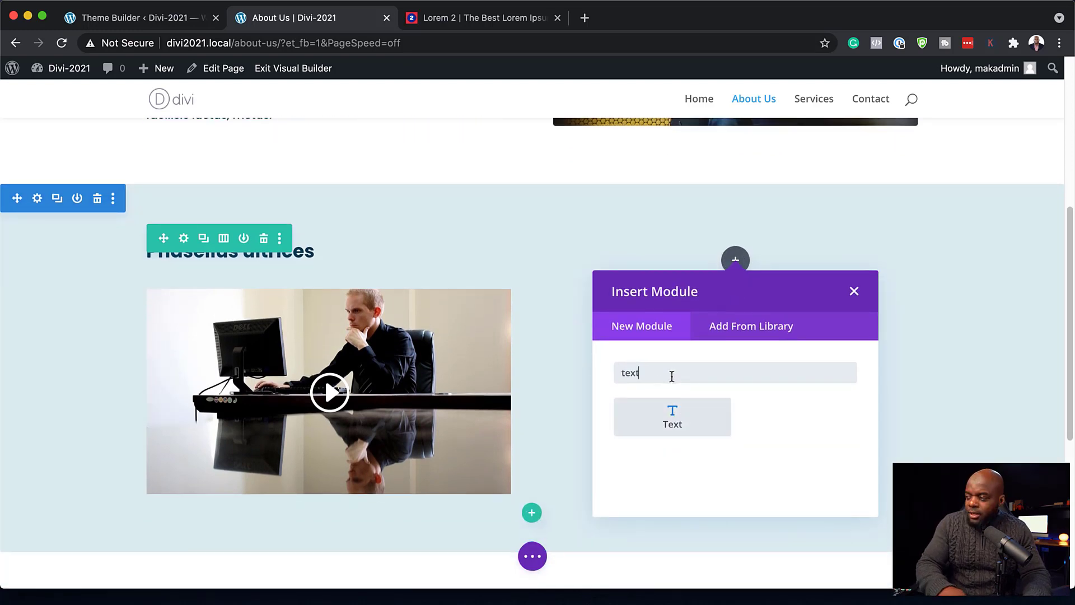
pyautogui.click(661, 425)
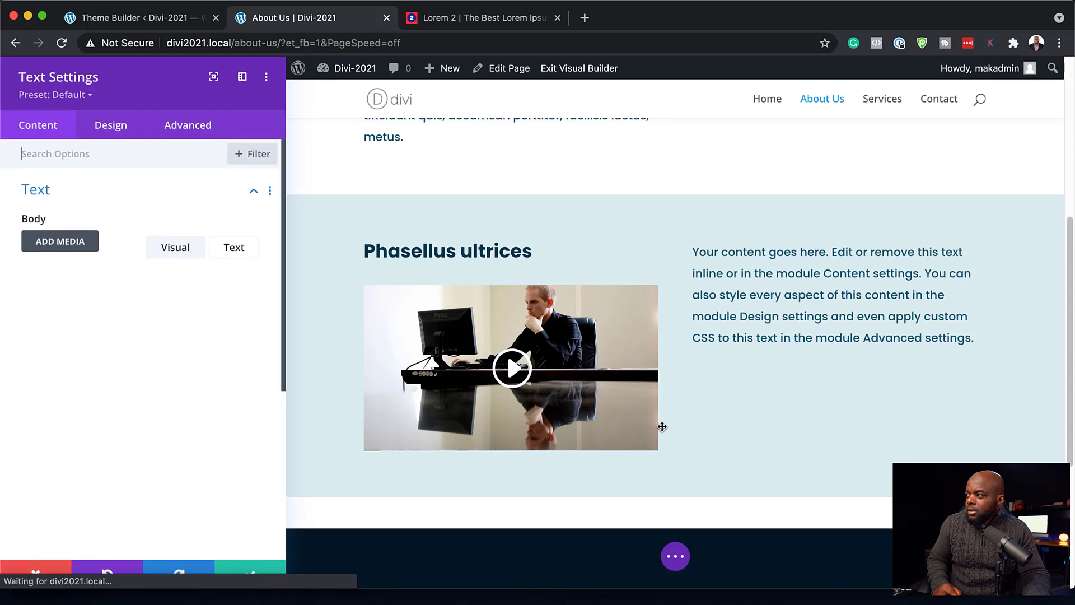
# - Paste the Lorem ipsum text and break 'Praesent dapibus' onto its own line without the comma
pyautogui.moveTo(190, 427); pyautogui.dragTo(25, 348)
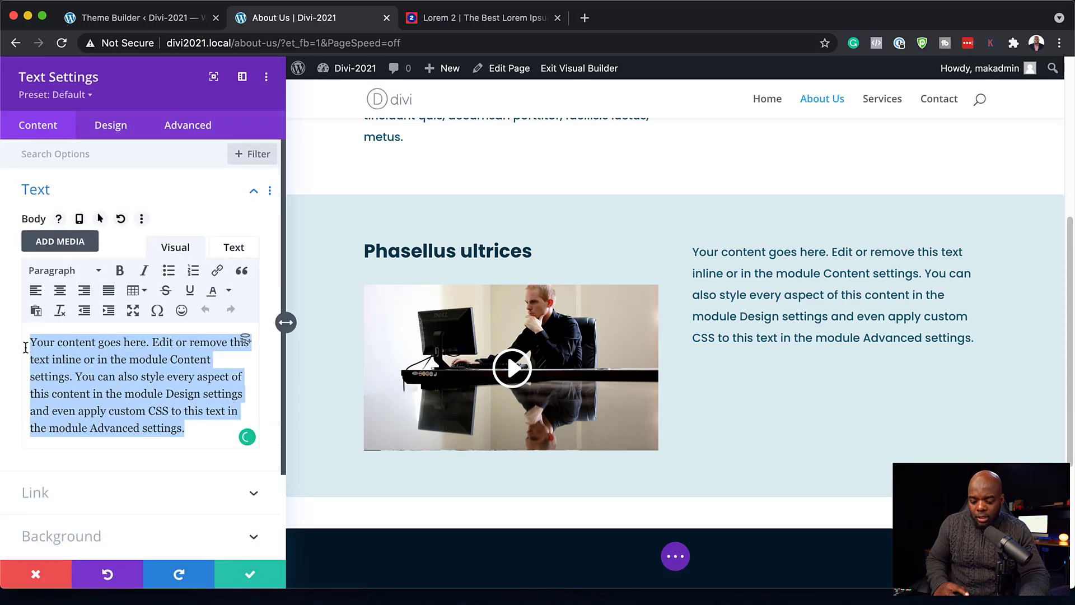
pyautogui.write('Praesent dapibus, neque id cursus faucibus, tortor neque egestas auguae, eu vulputate magna eros eu erat. Aliquam erat volutpat. Nam dui mi, tincidunt quis, accumsan porttitor, facilisis luctus, metus.')
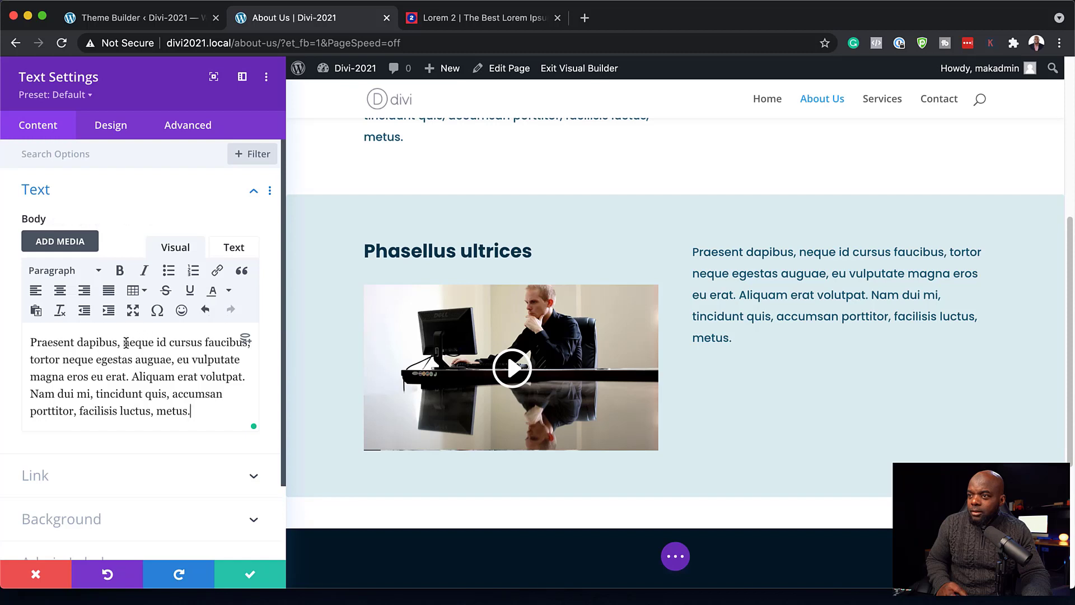
pyautogui.click(124, 342)
pyautogui.press('Return')
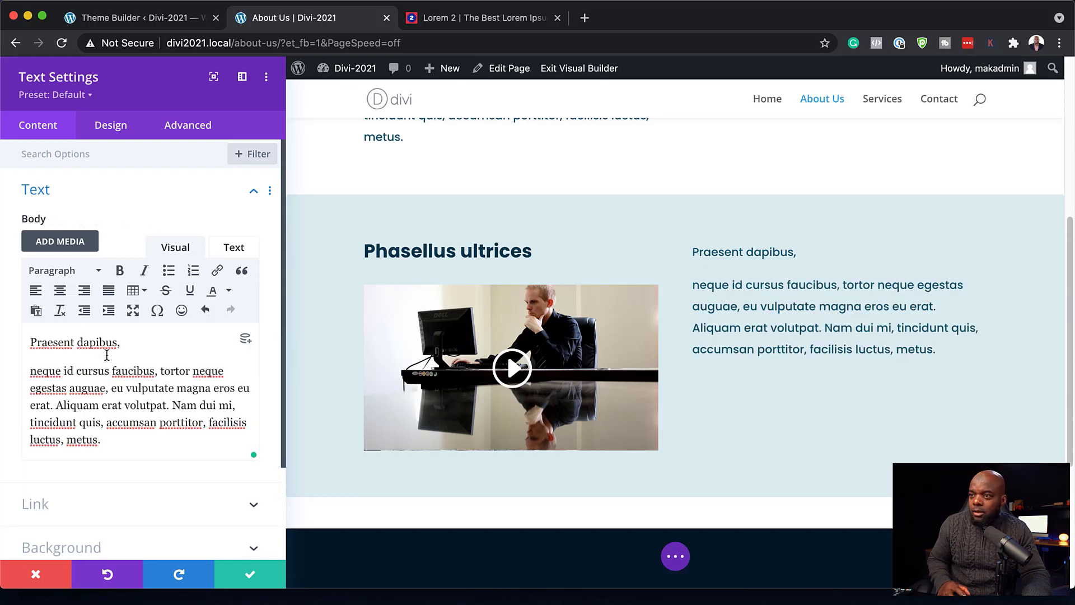
pyautogui.moveTo(36, 371); pyautogui.dragTo(28, 370)
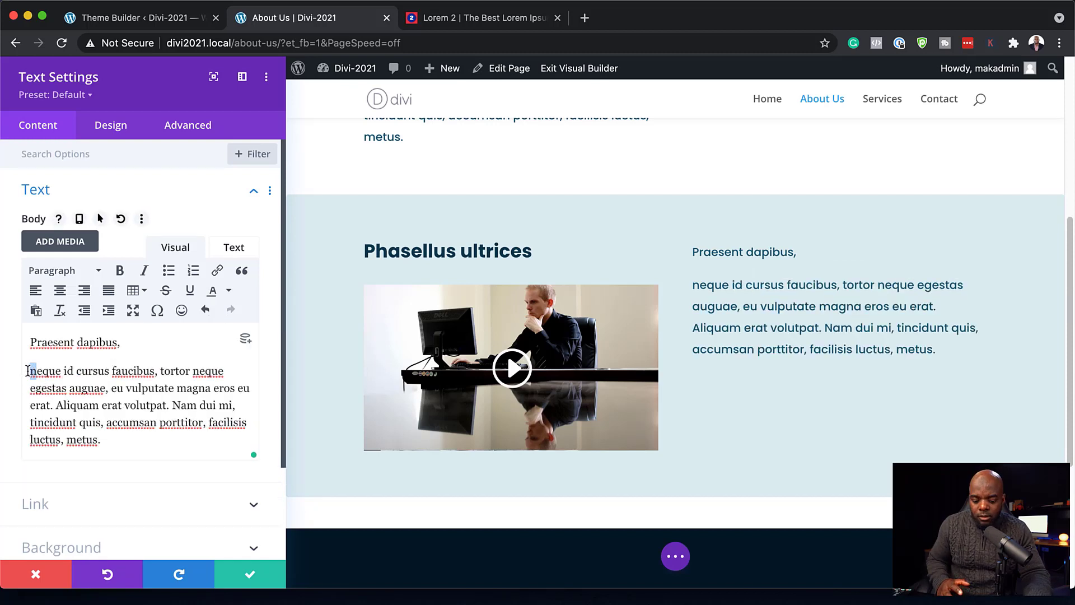
pyautogui.write('R')
pyautogui.click(134, 343)
pyautogui.press('BackSpace')
# - Format 'Praesent dapibus' as Heading 2 and save the text module
pyautogui.moveTo(129, 341); pyautogui.dragTo(16, 331)
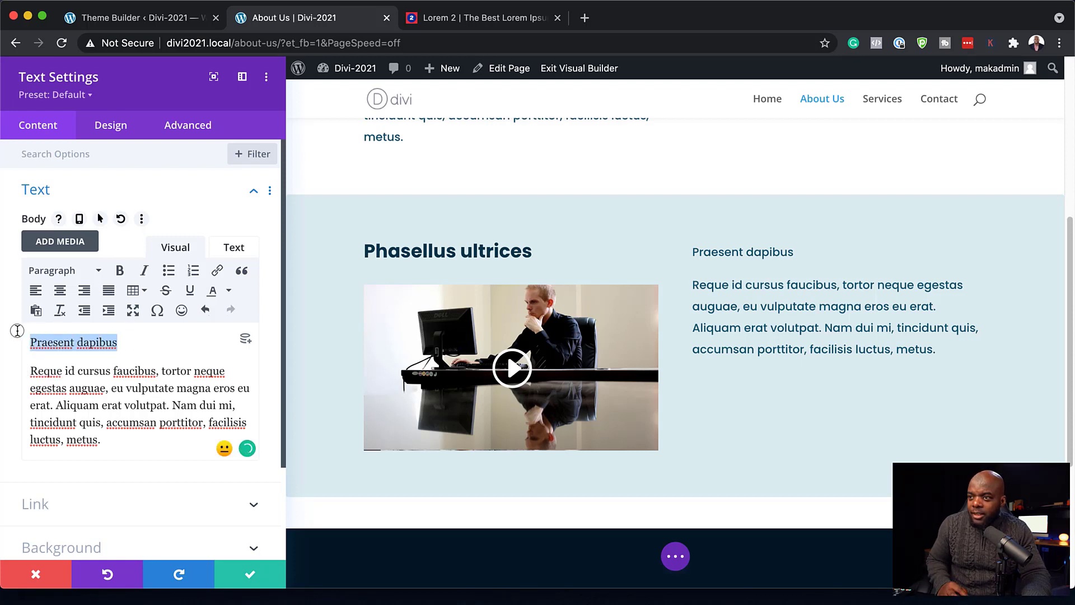
pyautogui.click(69, 272)
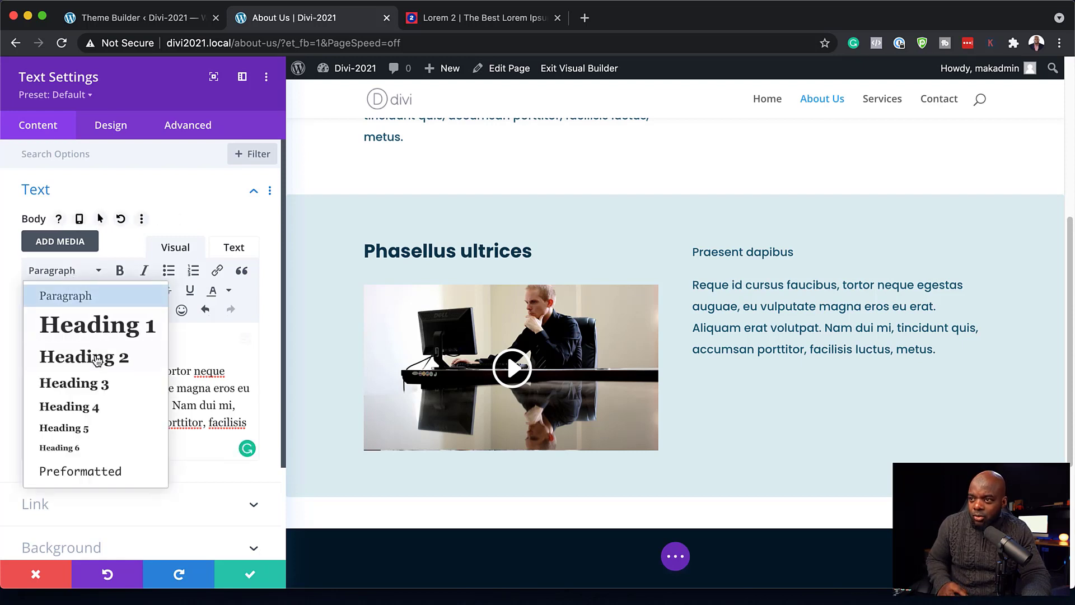
pyautogui.click(96, 364)
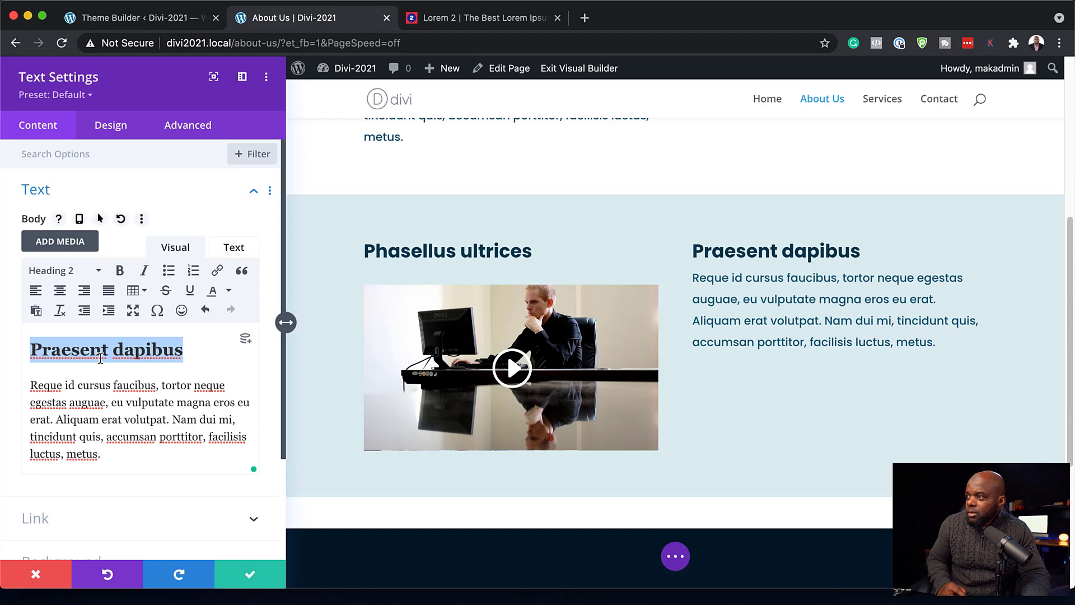
pyautogui.scroll(5, 752, 388)
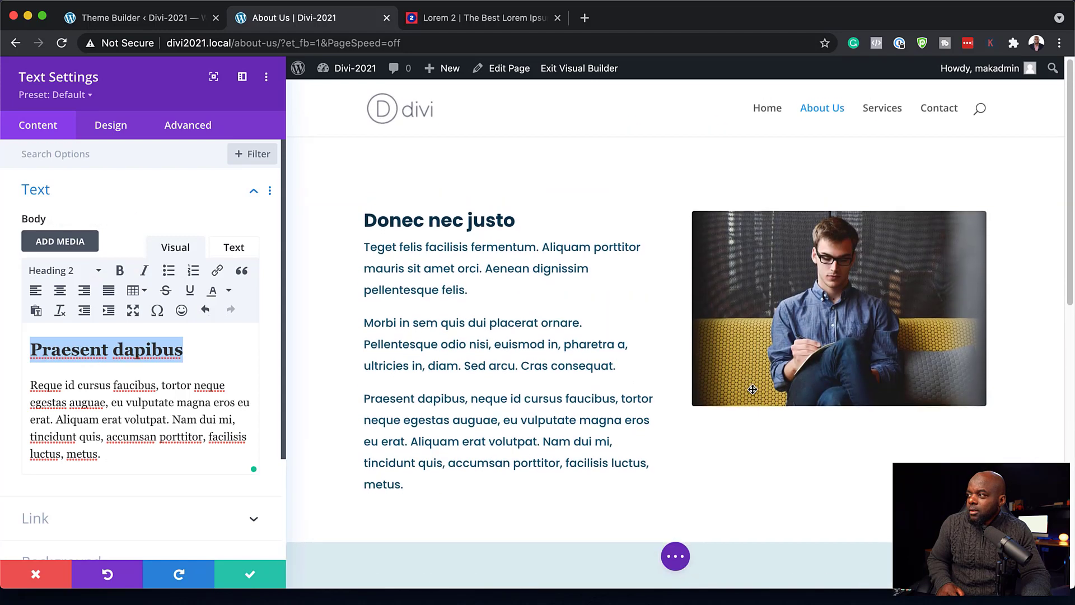
pyautogui.scroll(-6, 752, 387)
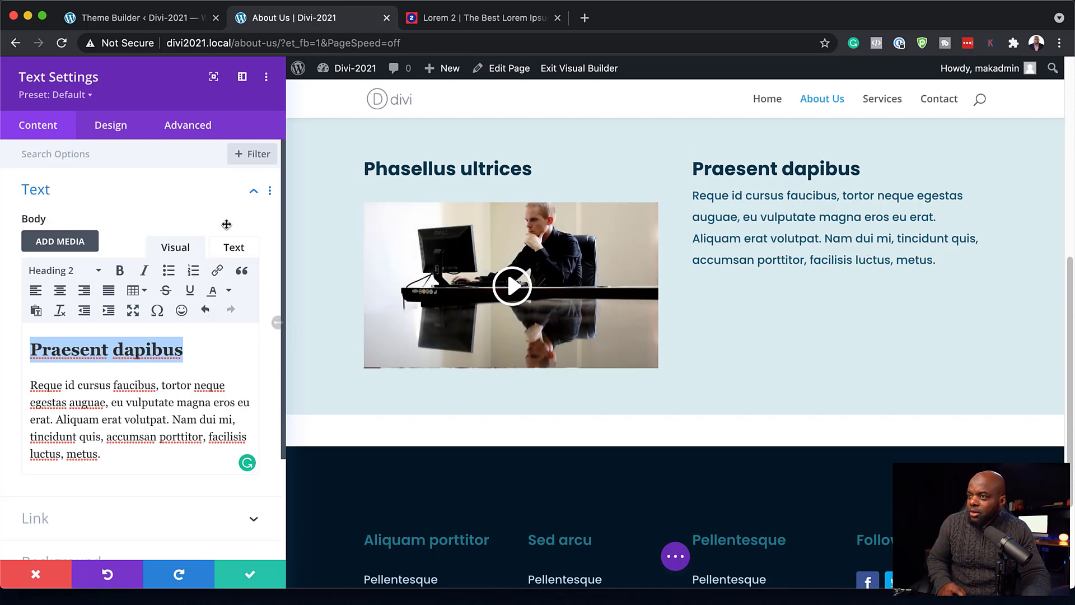
pyautogui.click(247, 576)
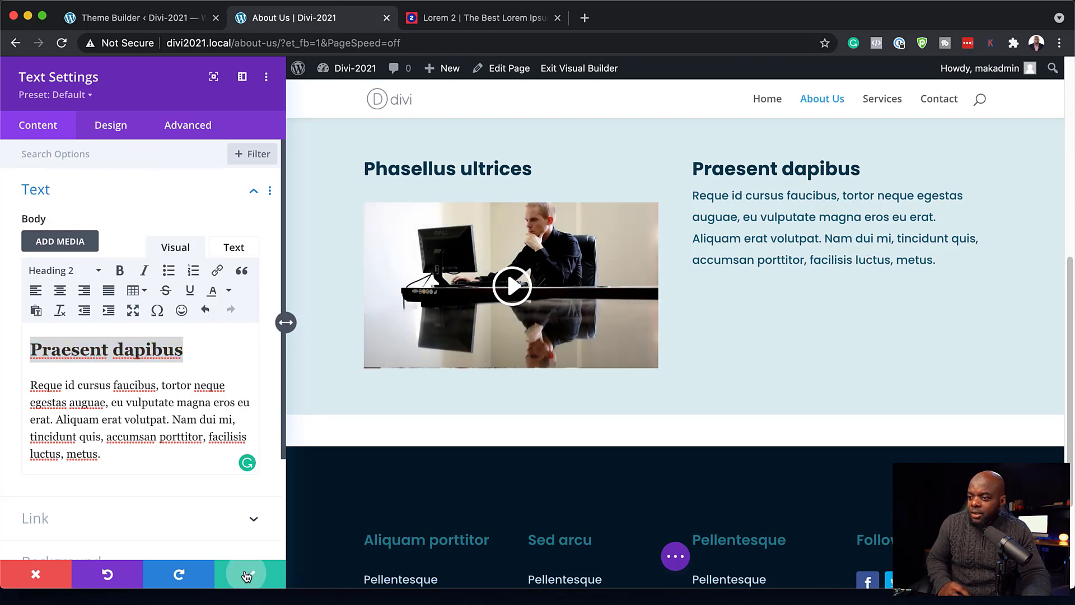
pyautogui.moveTo(692, 244)
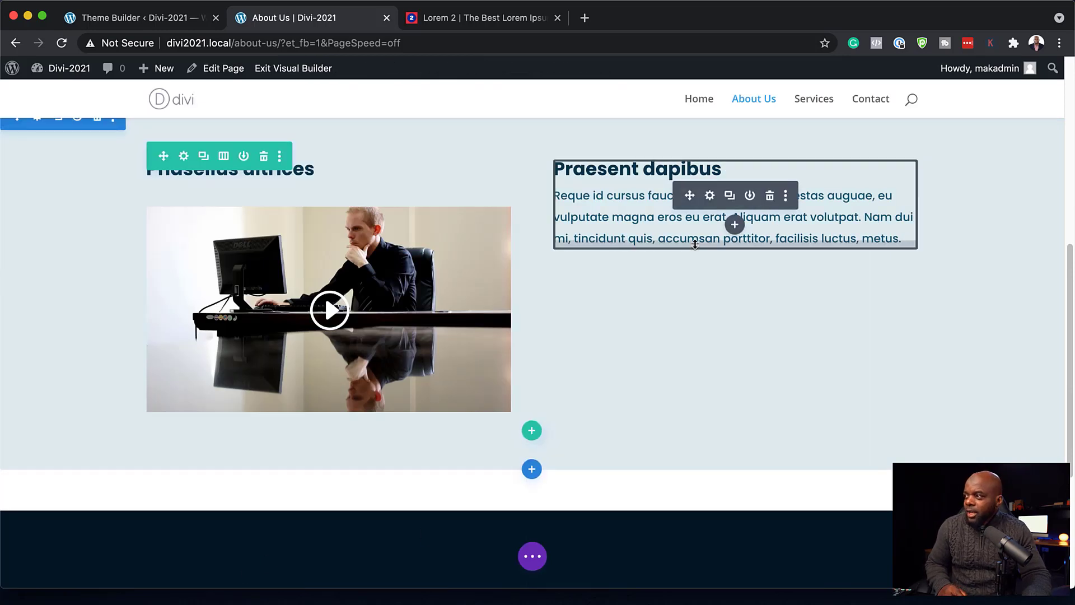
# - Add a Button module under the text labelled 'More Info' with the link URL #
pyautogui.click(735, 226)
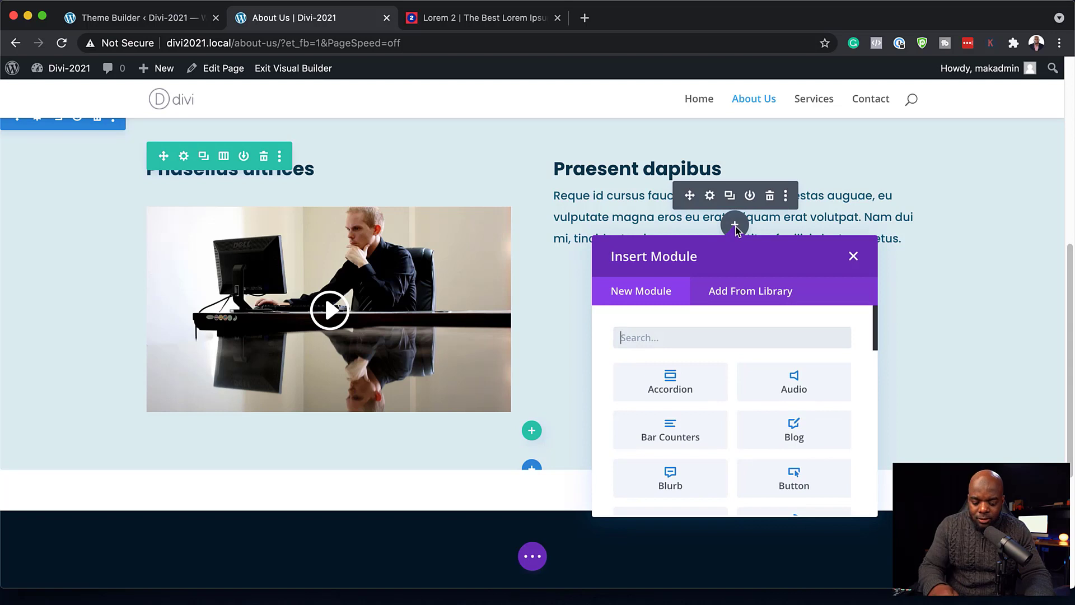
pyautogui.write('Butt')
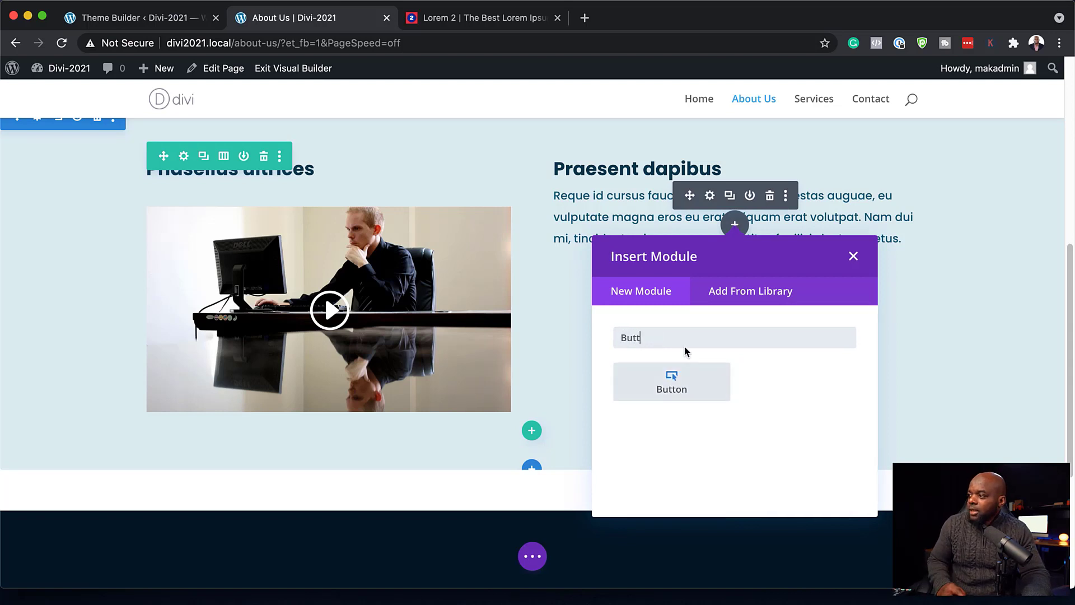
pyautogui.click(684, 379)
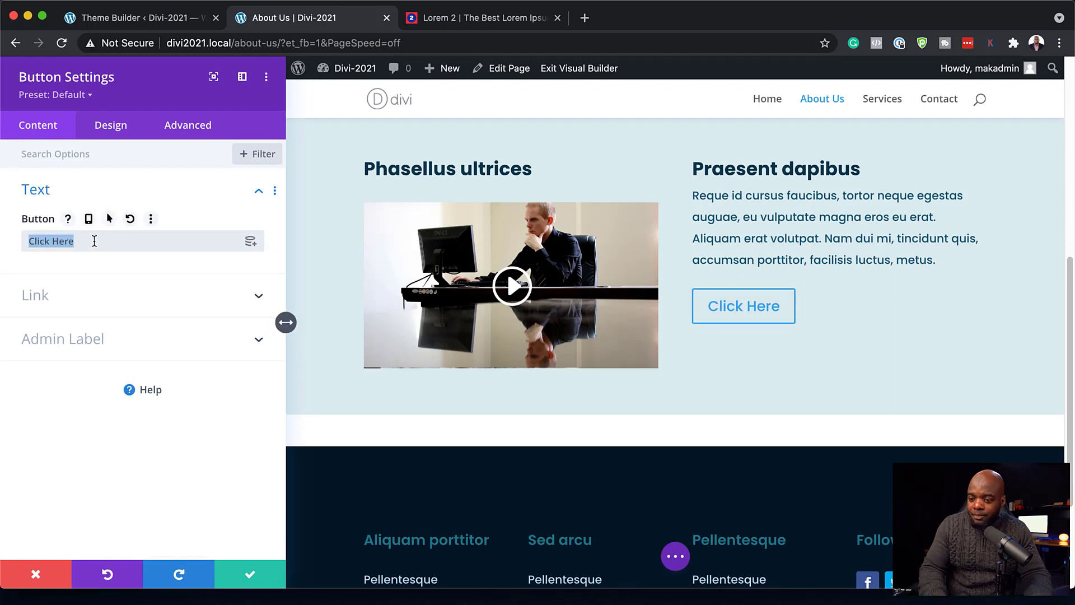
pyautogui.write('More Info')
pyautogui.click(119, 295)
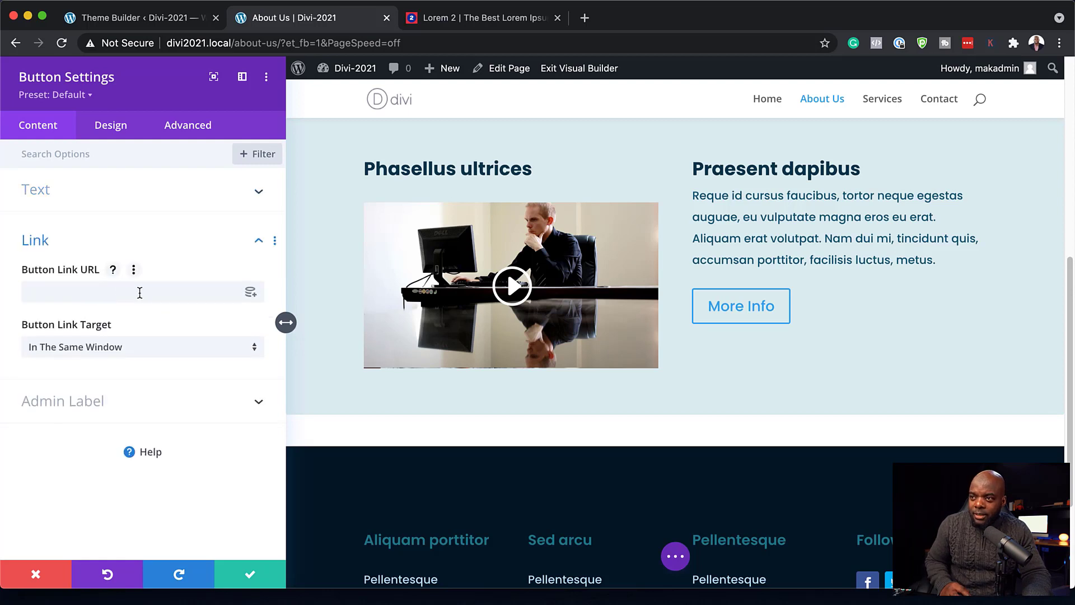
pyautogui.click(139, 293)
pyautogui.write('#')
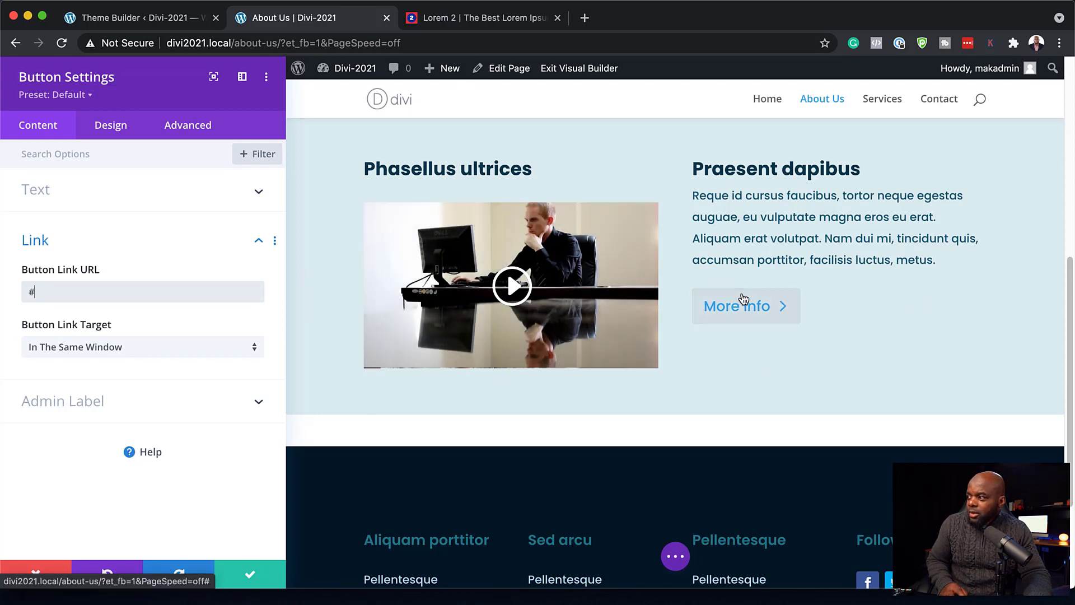
# - Enable custom button styles with #edf5fd text, a bright red #de2b34 background and red border
pyautogui.click(114, 130)
pyautogui.click(78, 280)
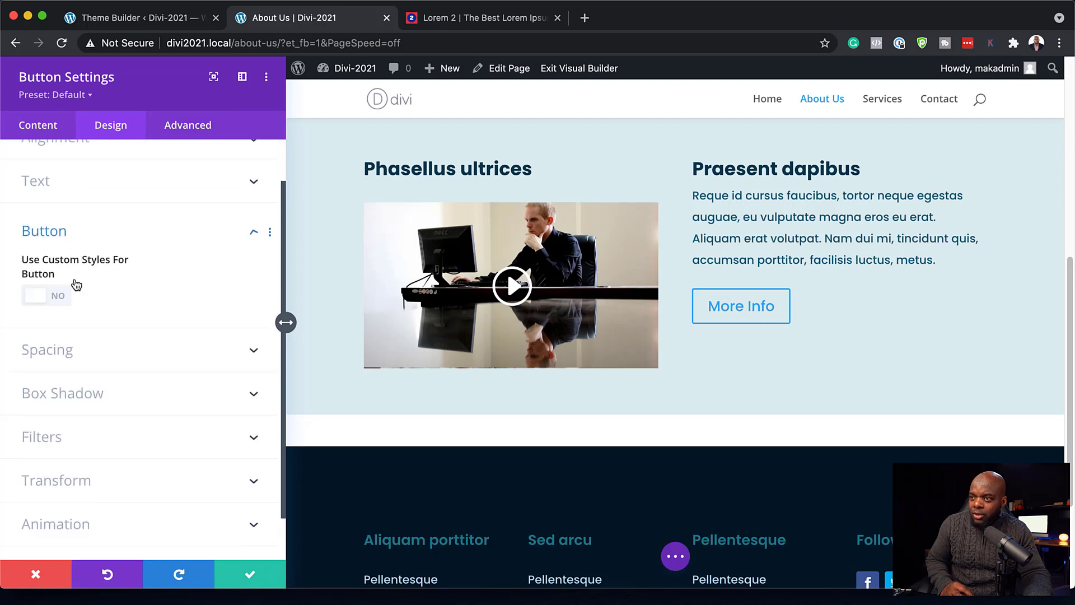
pyautogui.click(57, 247)
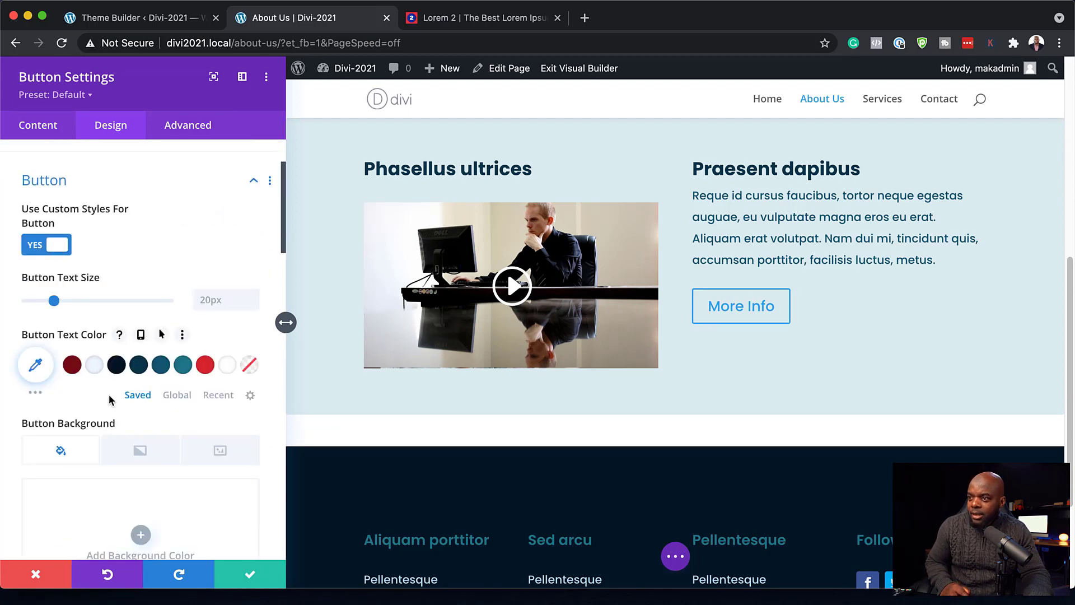
pyautogui.scroll(-2, 159, 328)
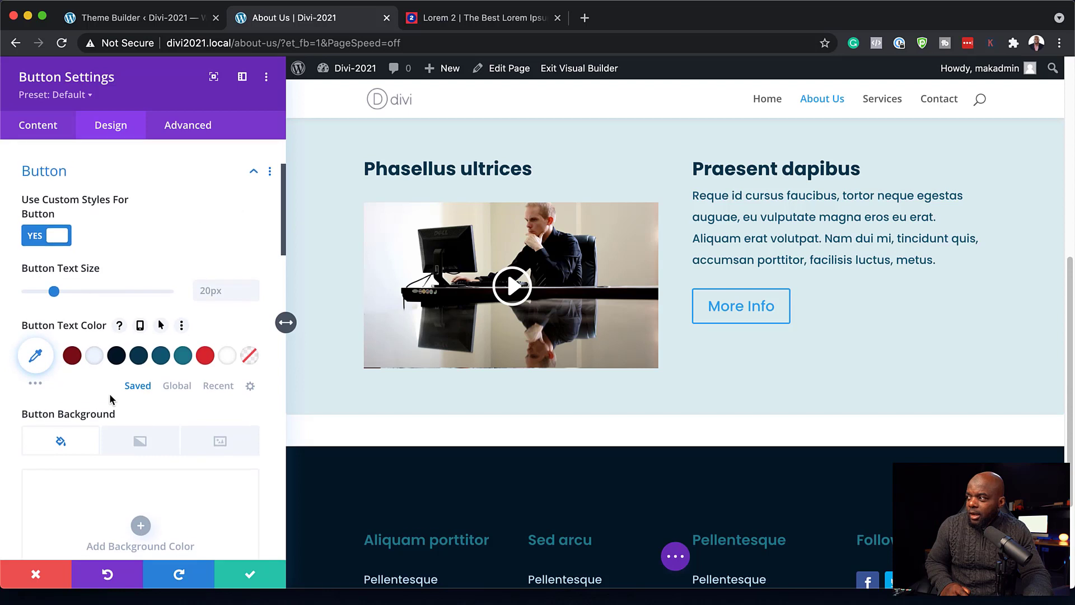
pyautogui.click(93, 343)
pyautogui.scroll(-3, 120, 410)
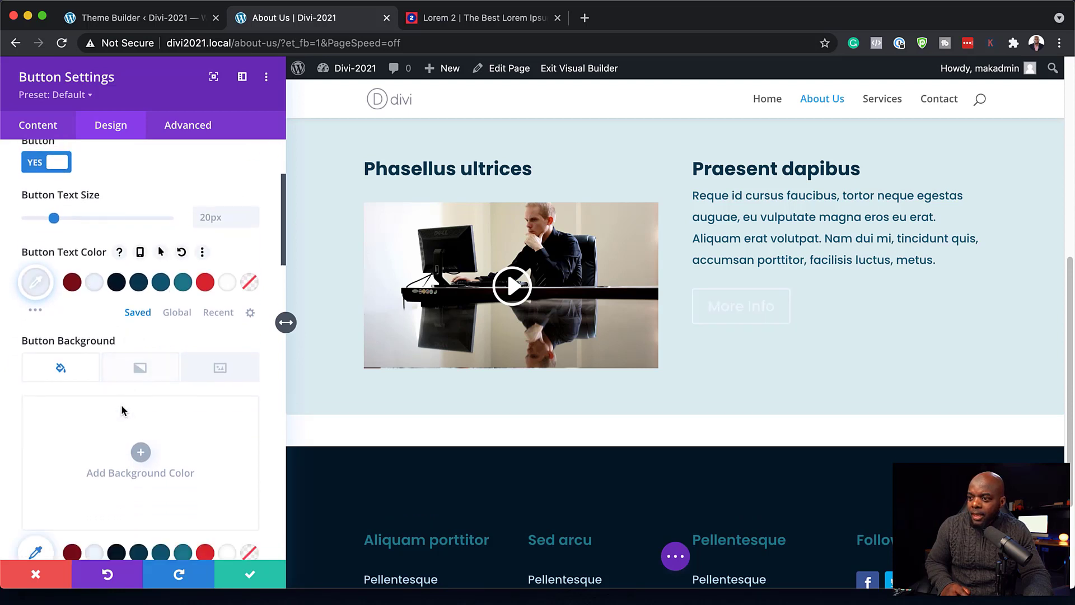
pyautogui.scroll(-1, 151, 511)
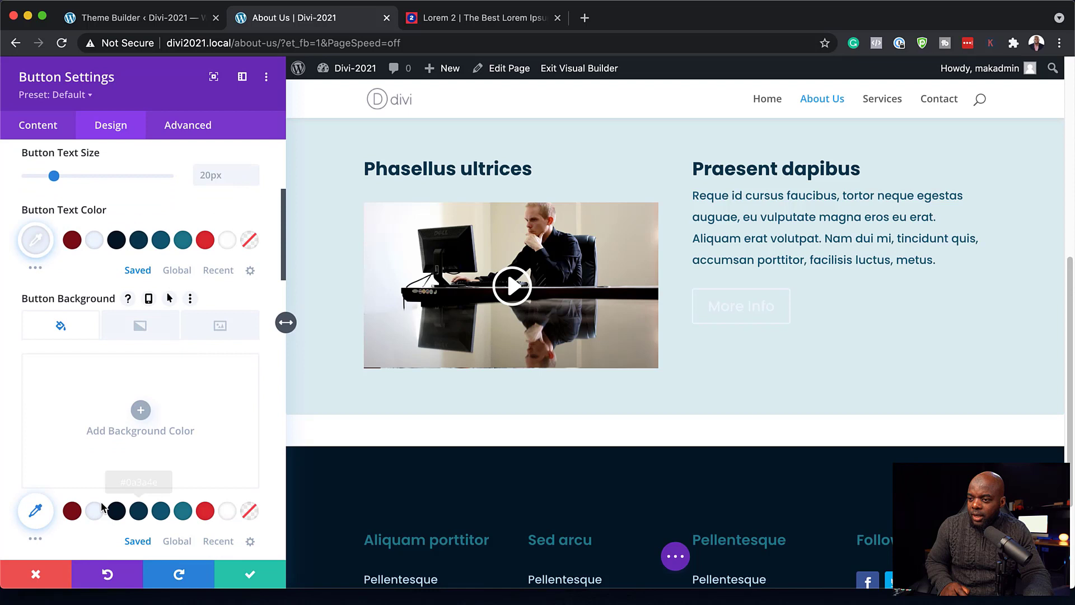
pyautogui.click(72, 511)
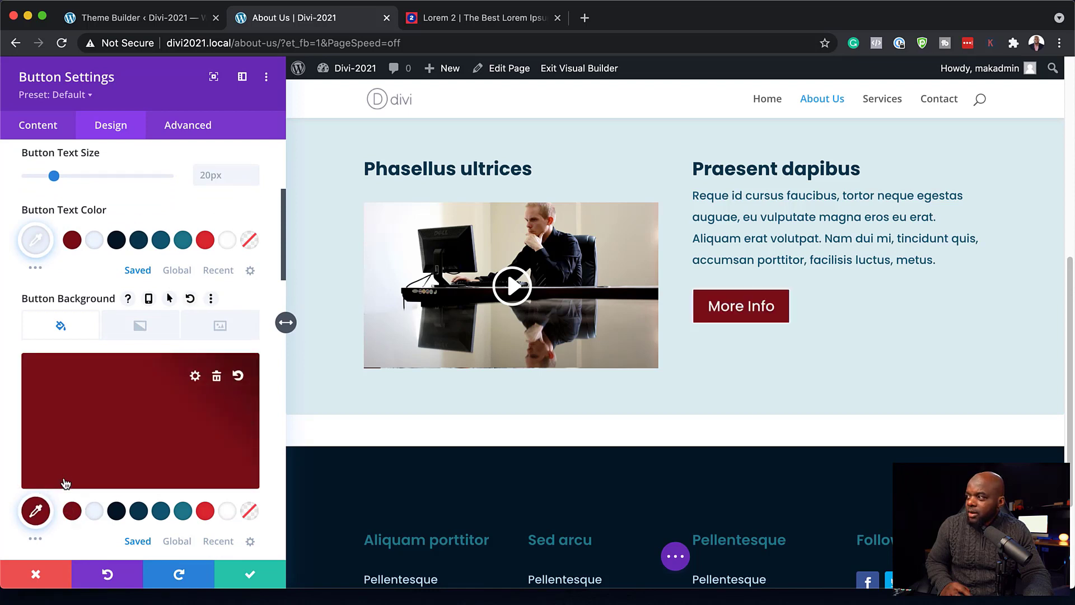
pyautogui.click(205, 511)
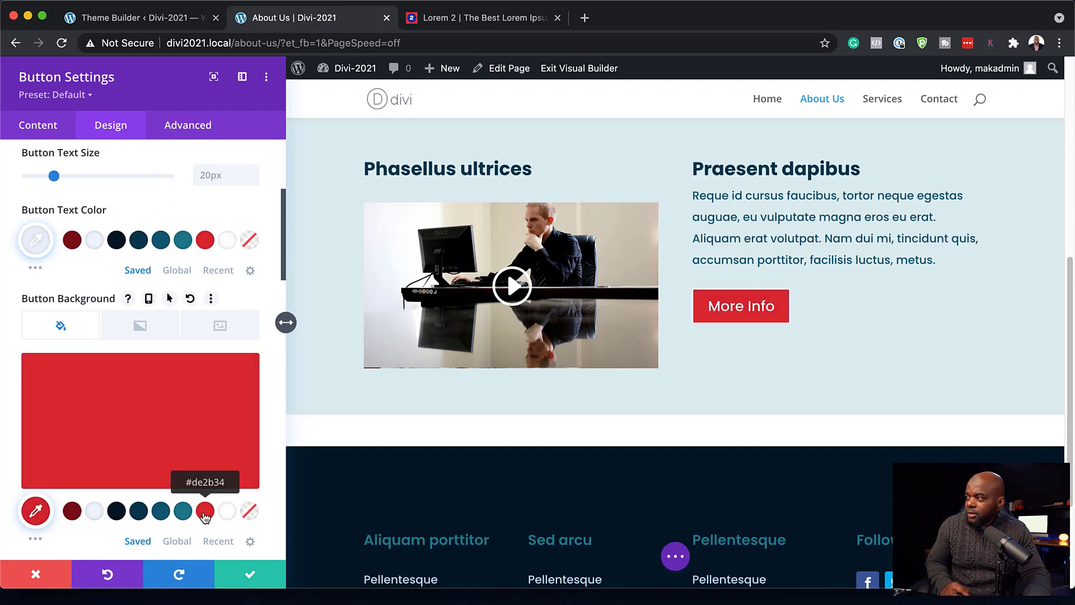
pyautogui.scroll(-5, 209, 442)
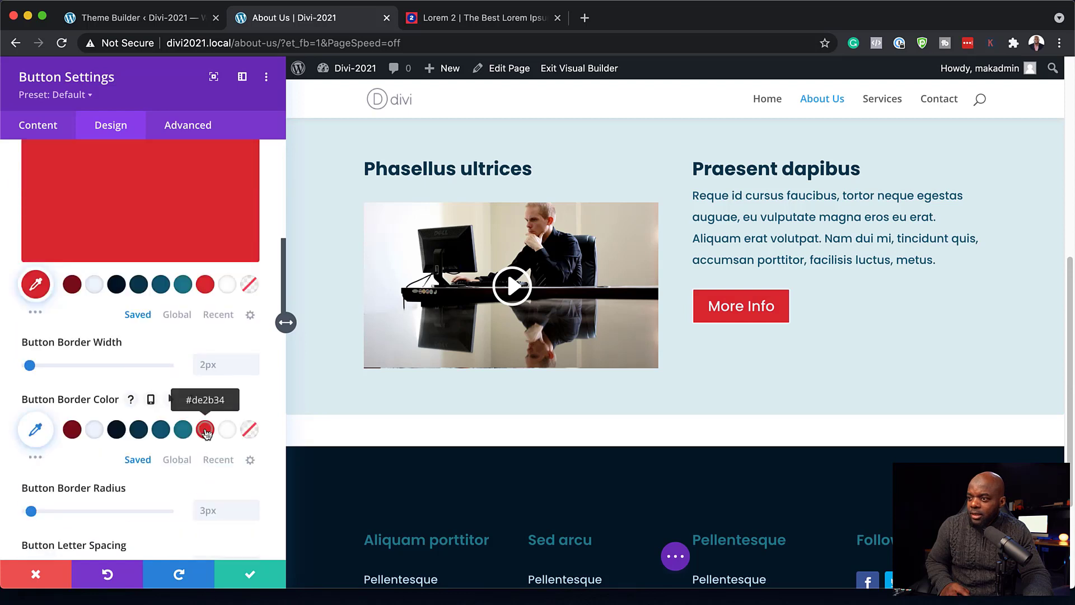
pyautogui.click(206, 430)
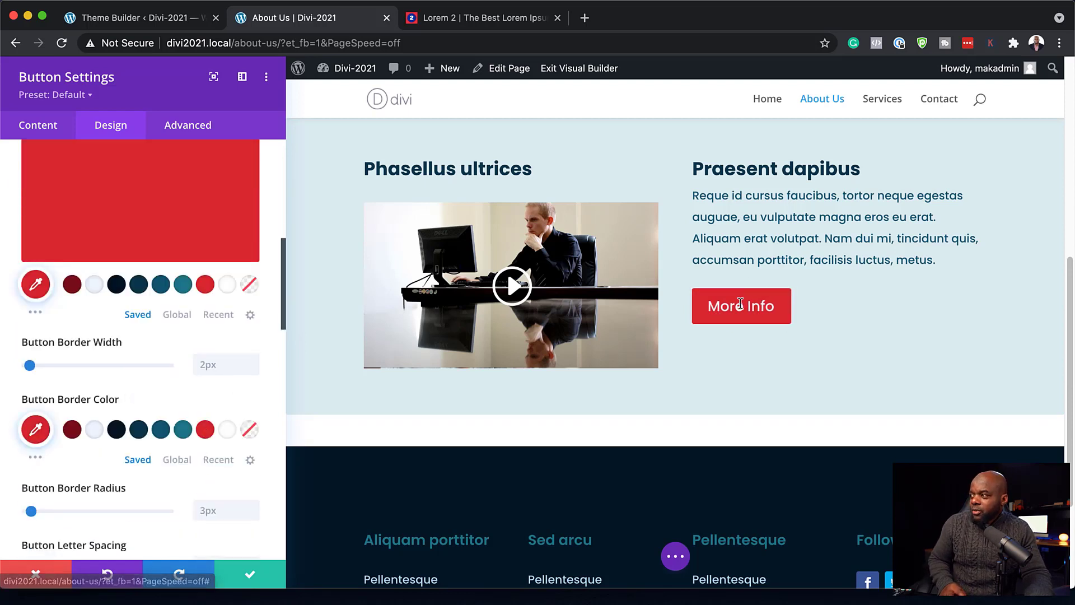
# - Save the button and undo a column layout change so the row stays two equal halves
pyautogui.click(251, 574)
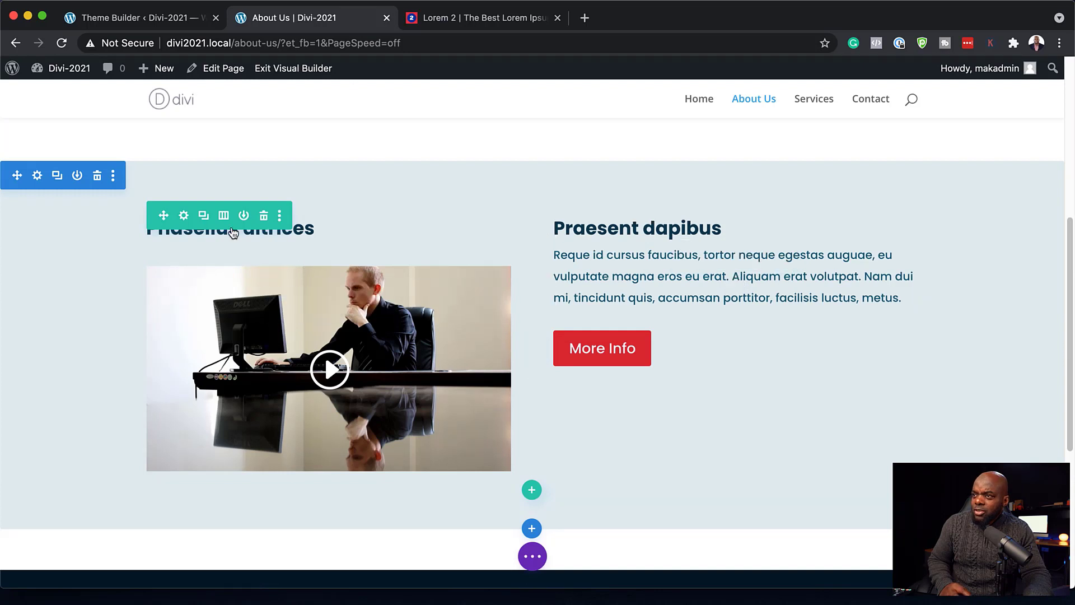
pyautogui.click(223, 218)
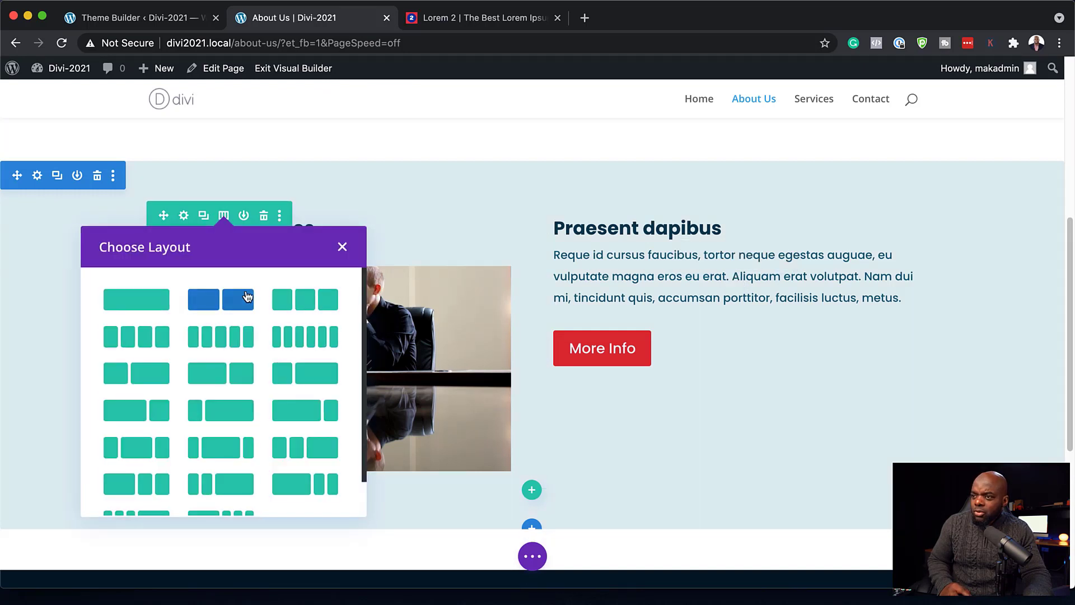
pyautogui.click(158, 379)
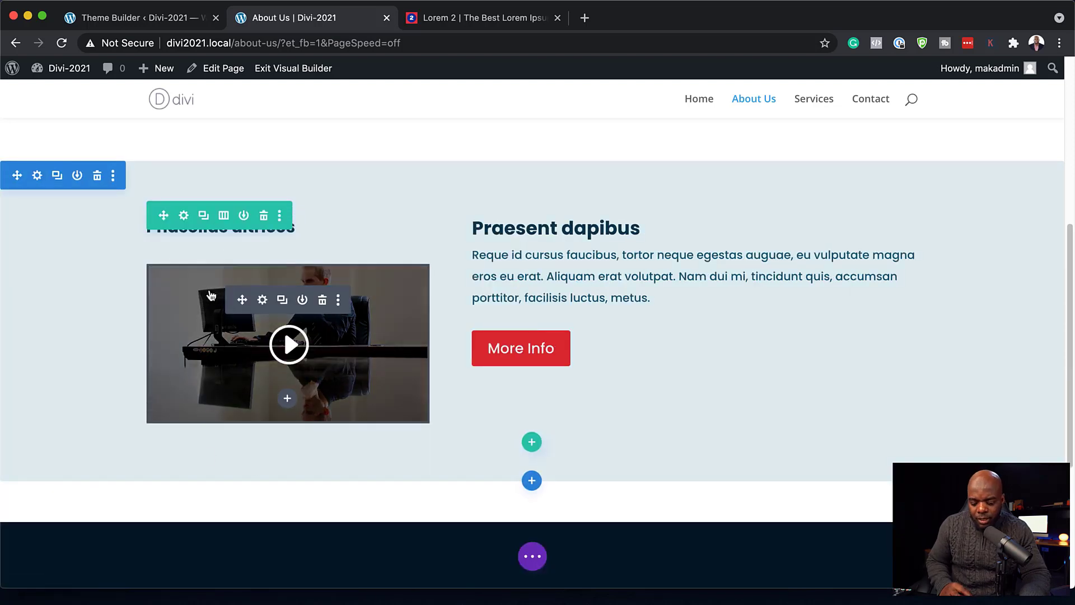
pyautogui.press('super+z')
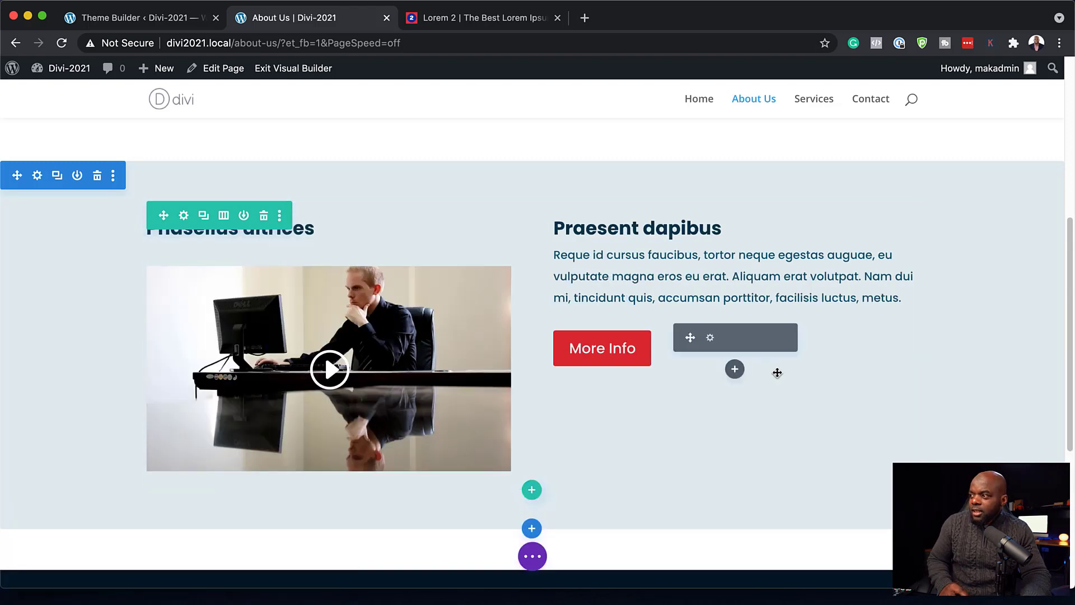
pyautogui.press('super+s')
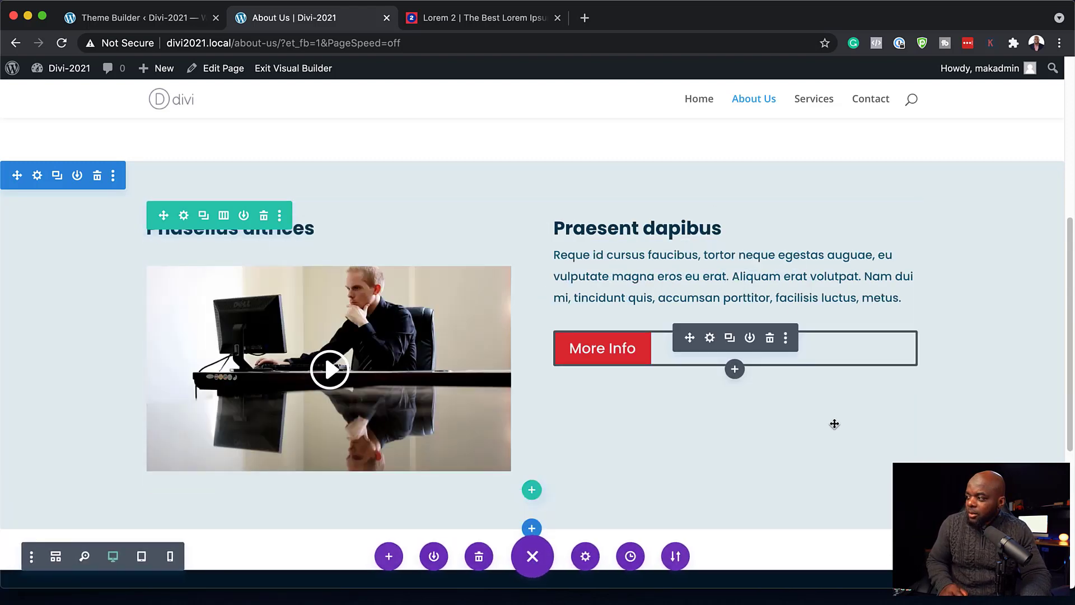
pyautogui.scroll(-3, 834, 424)
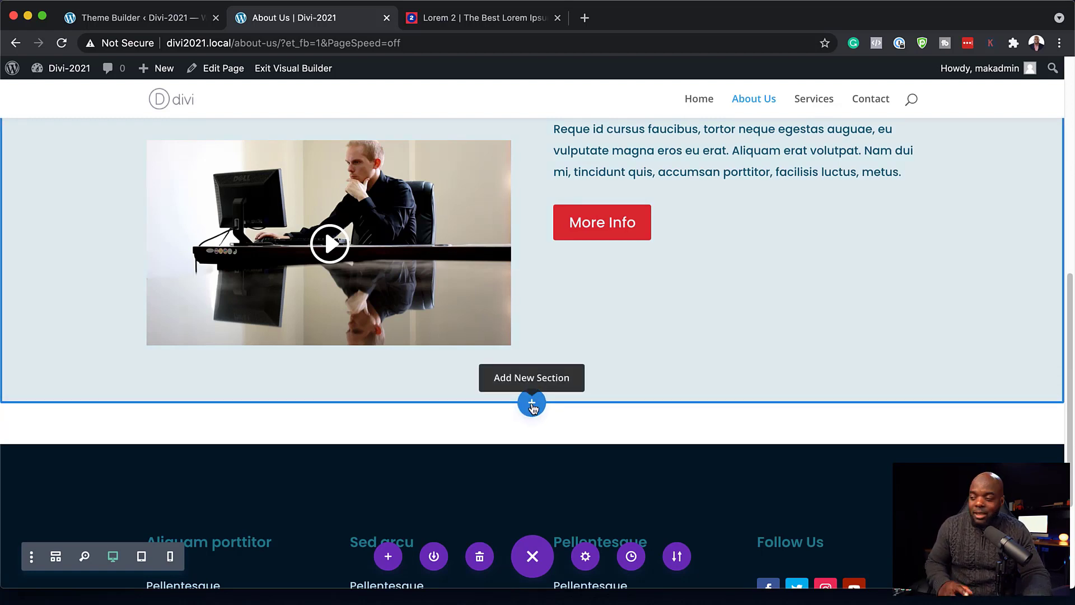
# - Add a regular section with a four-column row and an Image module in column one
pyautogui.click(532, 403)
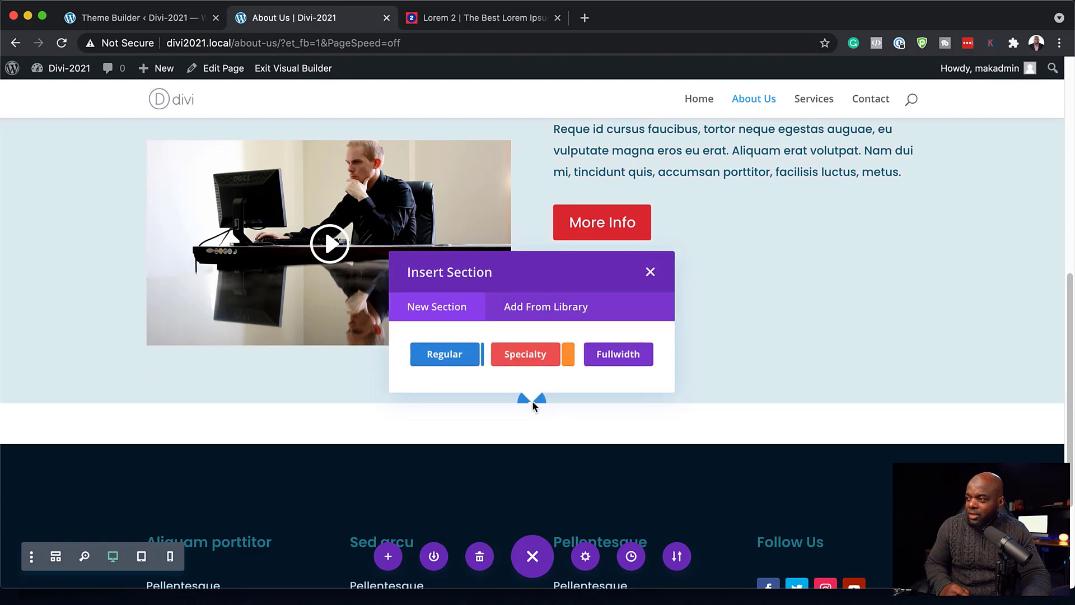
pyautogui.click(452, 359)
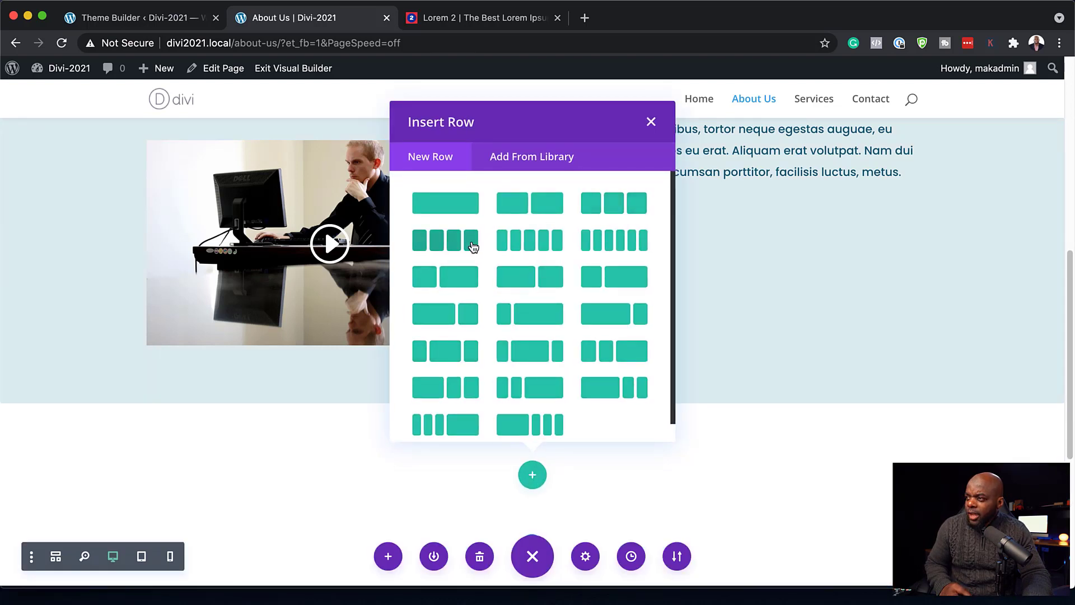
pyautogui.click(473, 247)
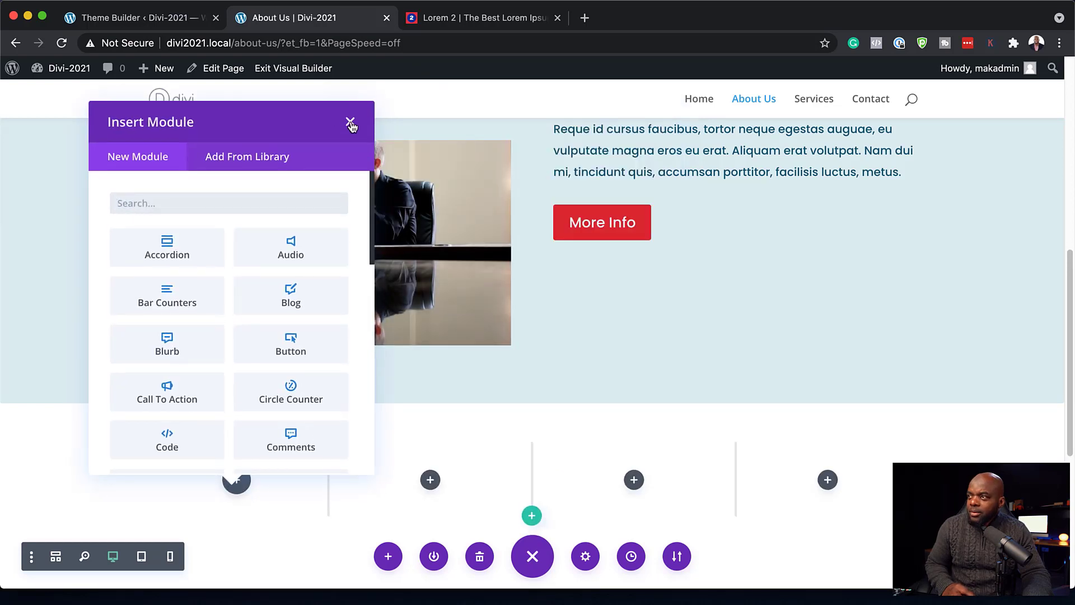
pyautogui.click(350, 122)
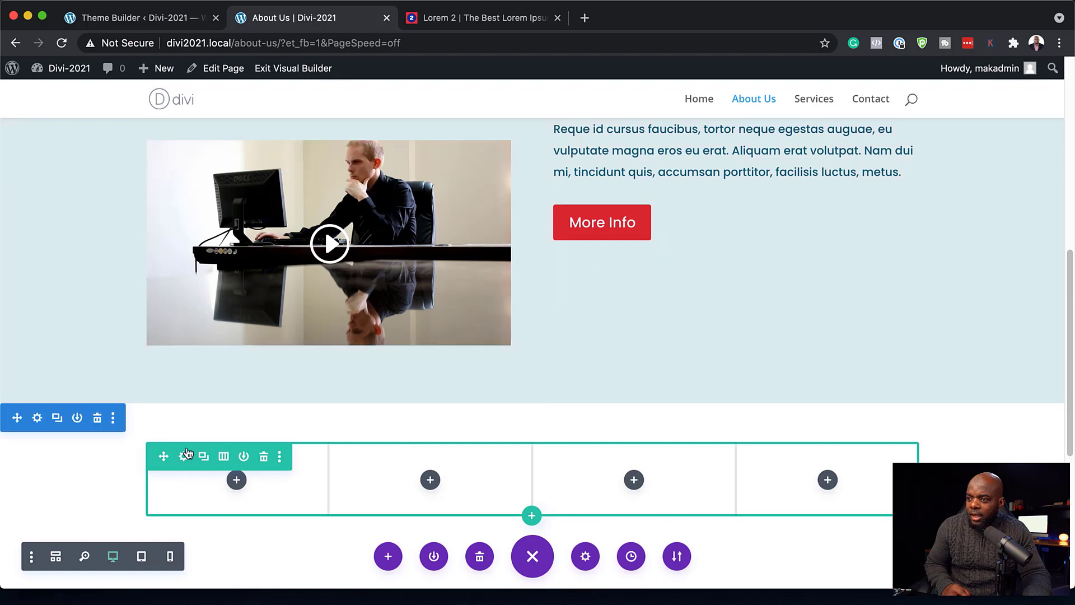
pyautogui.click(236, 480)
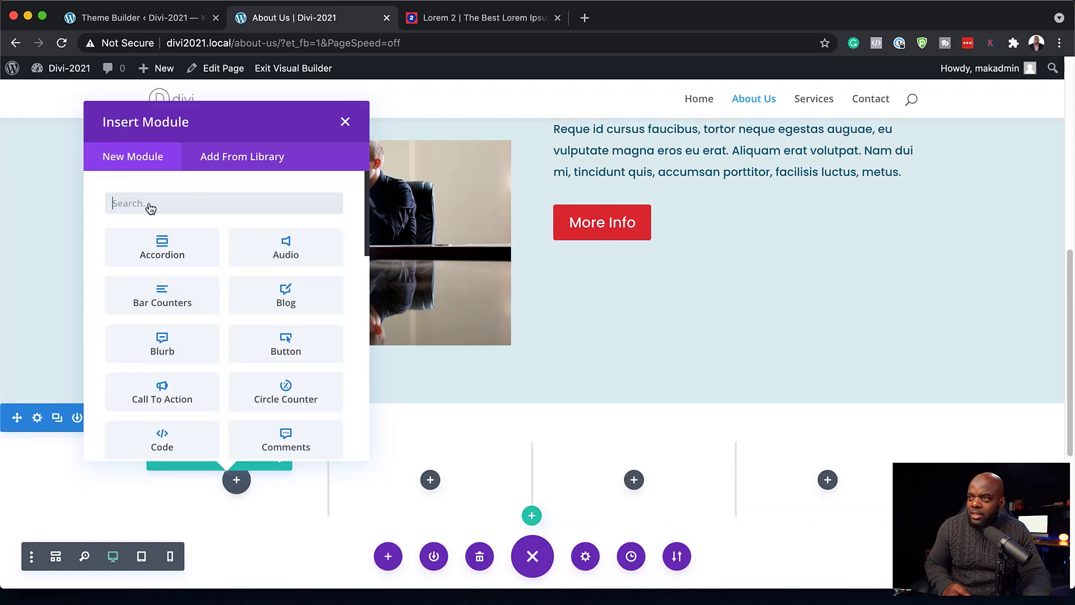
pyautogui.write('image')
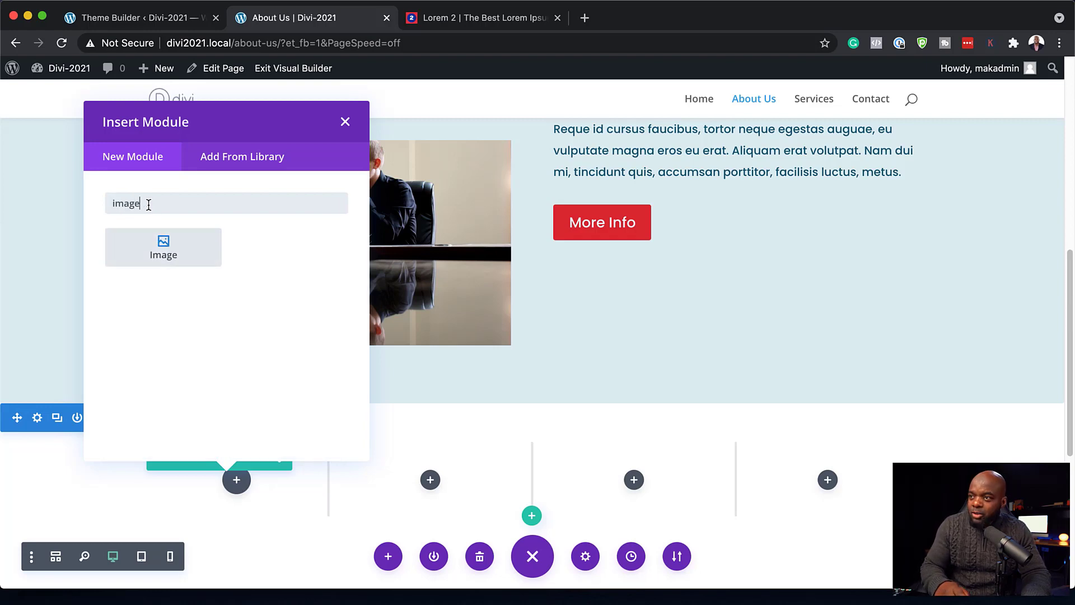
pyautogui.click(143, 242)
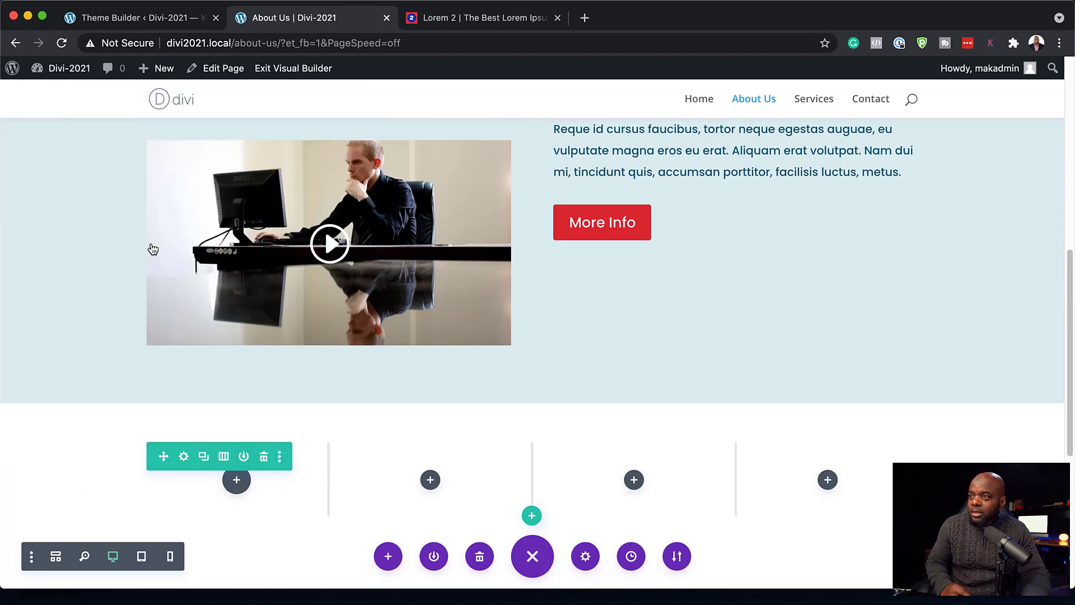
# - Insert the laughing-man-at-his-desk photo into the first column's image module and save
pyautogui.click(127, 300)
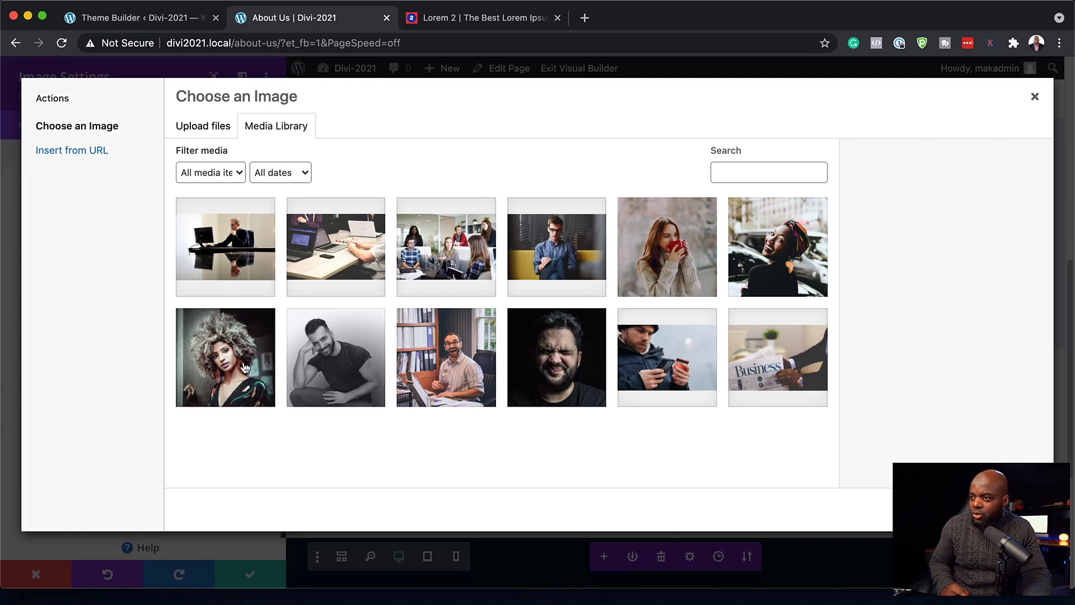
pyautogui.click(469, 368)
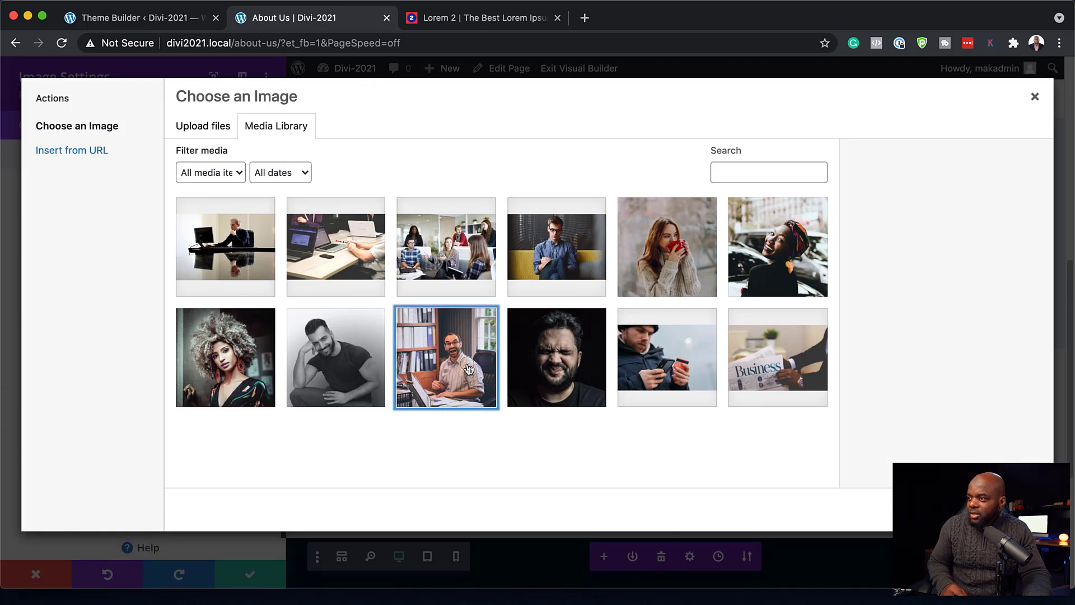
pyautogui.click(997, 509)
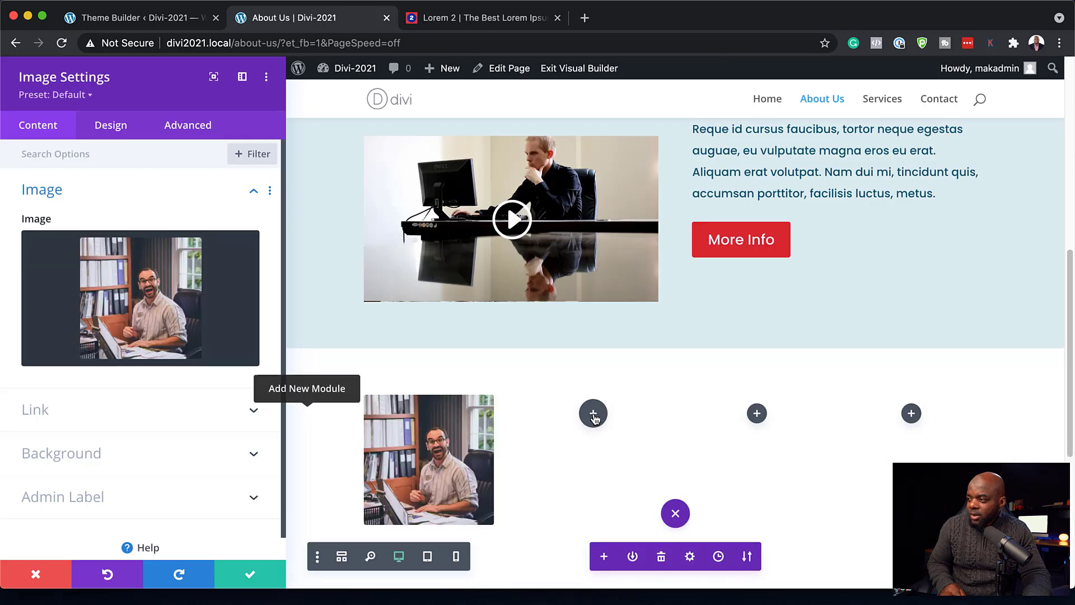
pyautogui.click(250, 574)
# - Duplicate the portrait image module and place copies in columns two, three and four
pyautogui.scroll(-3, 323, 485)
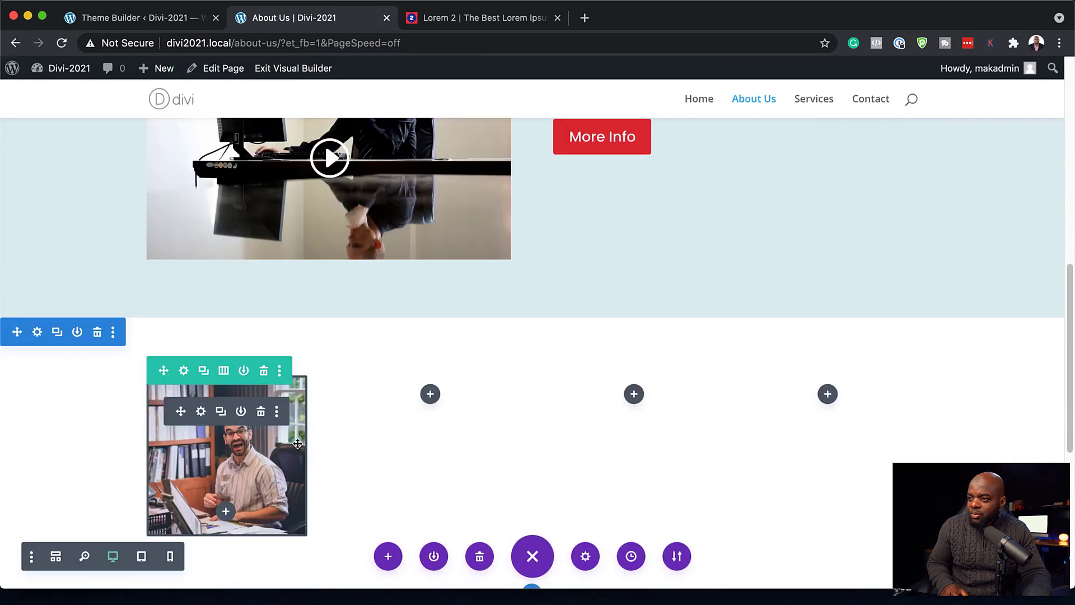
pyautogui.click(220, 412)
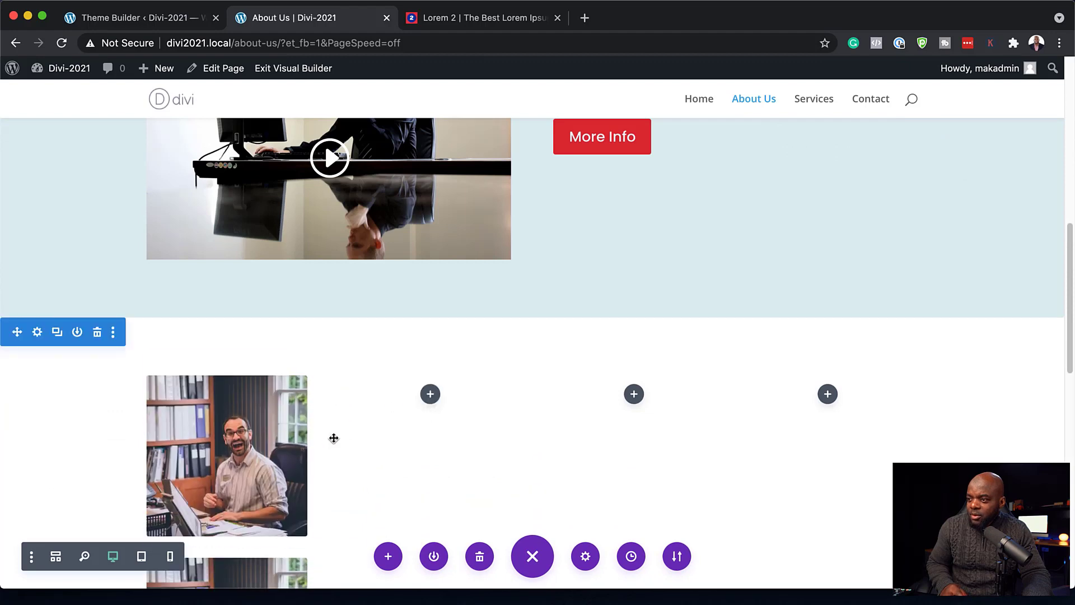
pyautogui.moveTo(260, 448); pyautogui.dragTo(430, 442)
pyautogui.scroll(-5, 199, 460)
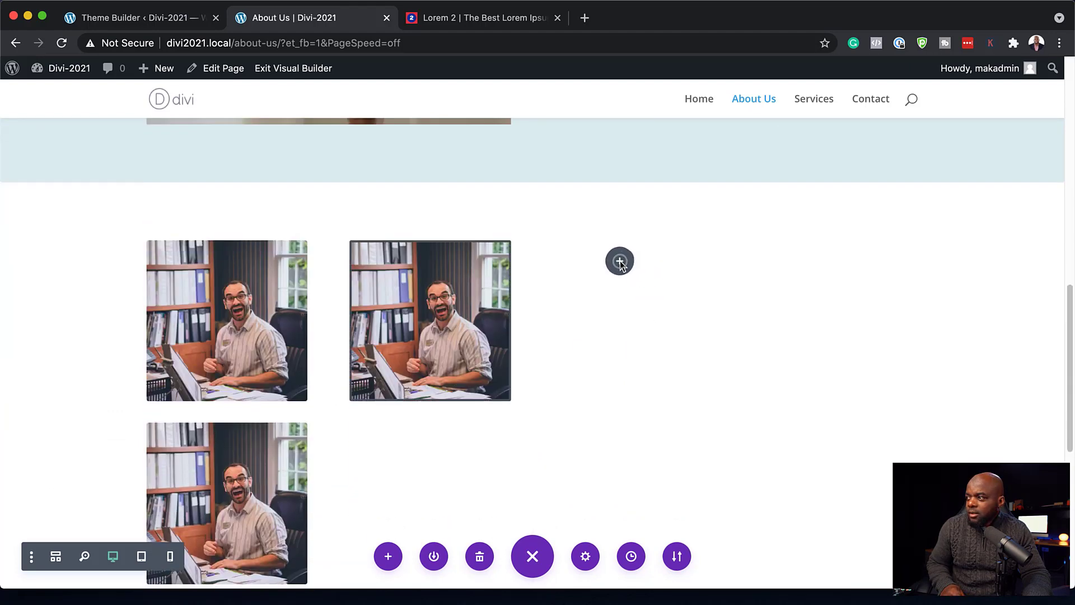
pyautogui.moveTo(618, 261); pyautogui.dragTo(619, 261)
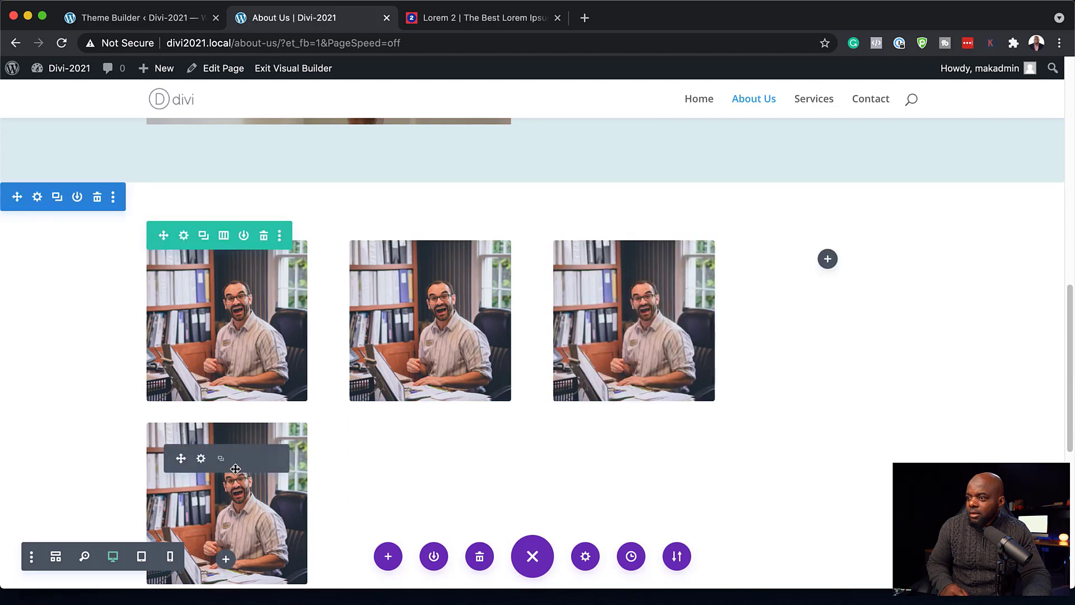
pyautogui.moveTo(180, 457); pyautogui.dragTo(831, 263)
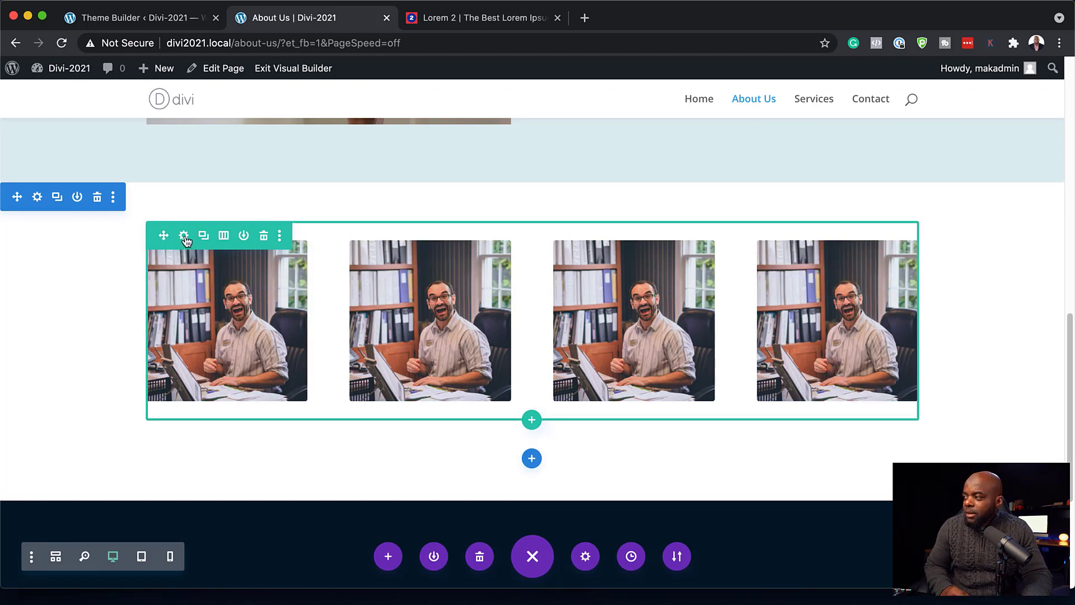
# - Add an empty single-column row and move it above the portrait row
pyautogui.scroll(1, 187, 241)
pyautogui.click(532, 452)
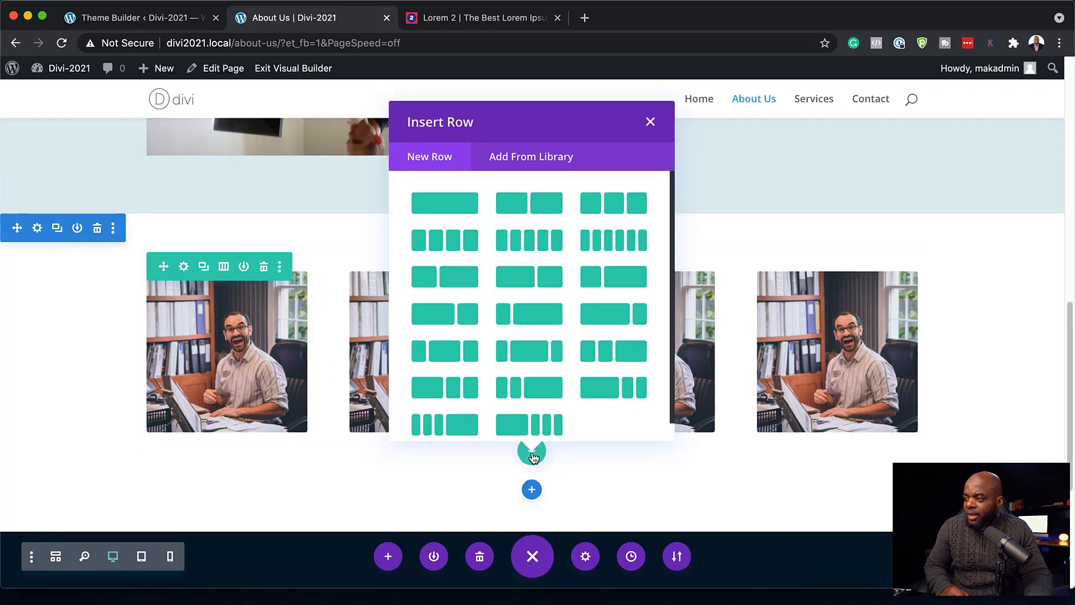
pyautogui.click(459, 212)
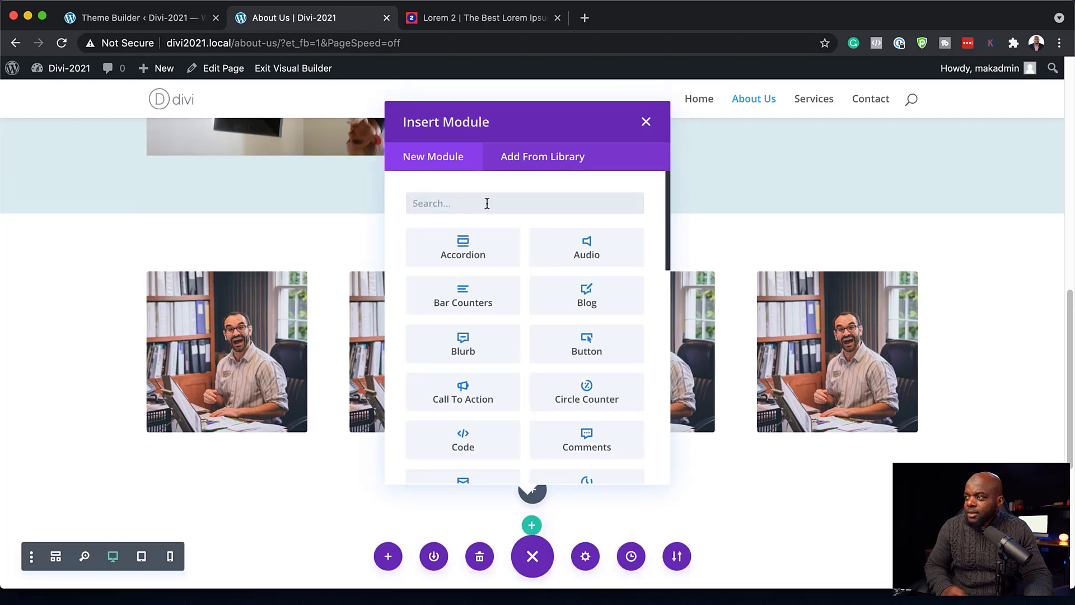
pyautogui.click(646, 121)
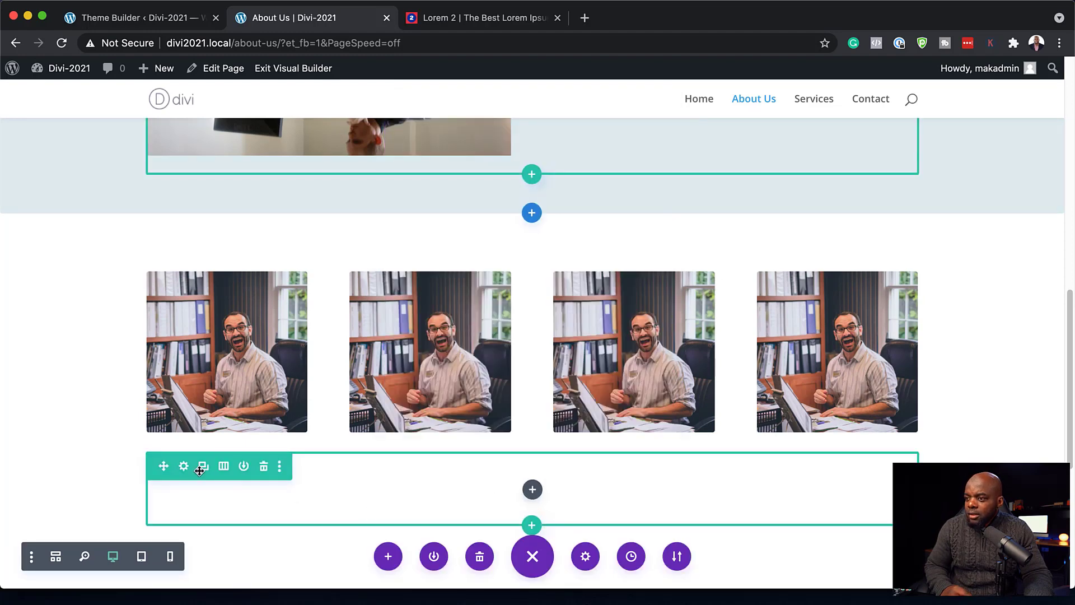
pyautogui.moveTo(163, 466); pyautogui.dragTo(204, 271)
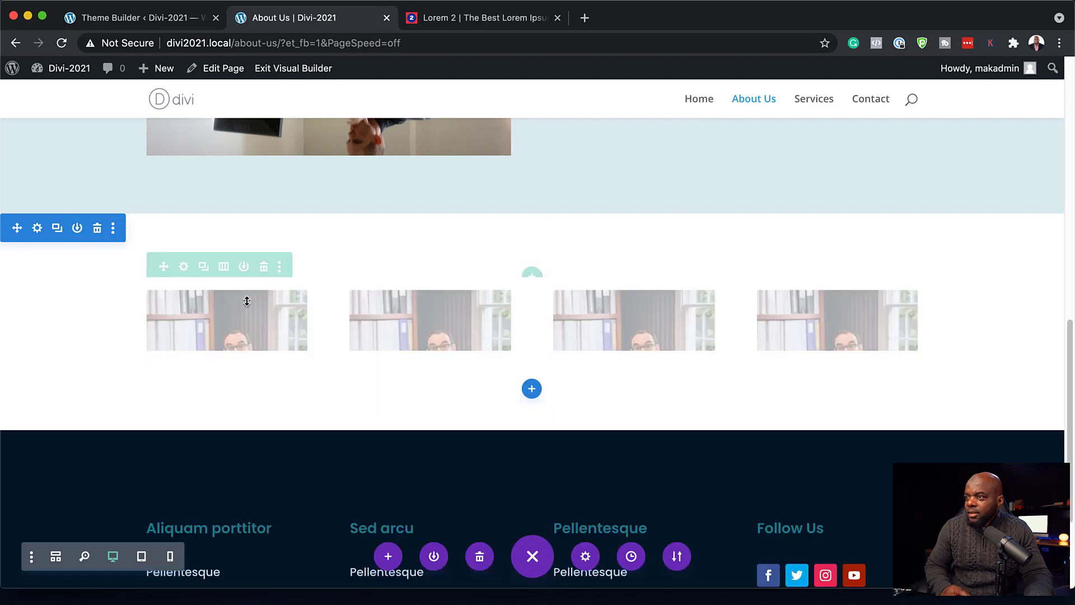
pyautogui.moveTo(247, 301); pyautogui.dragTo(247, 305)
# - Duplicate the 'Phasellus ultrices' heading and drag the copy into the new row
pyautogui.scroll(4, 789, 383)
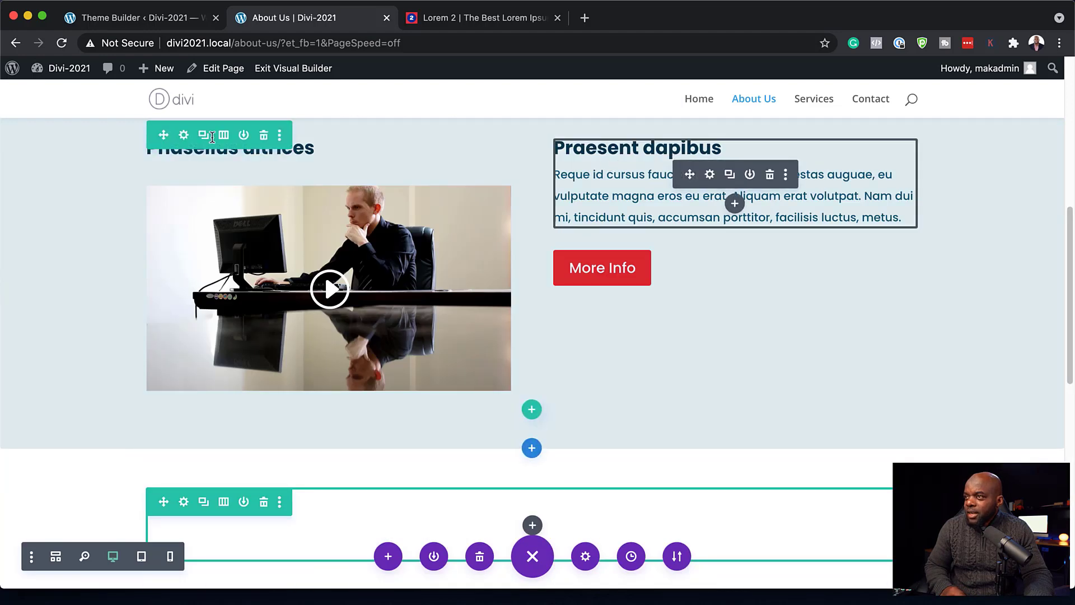
pyautogui.scroll(4, 322, 216)
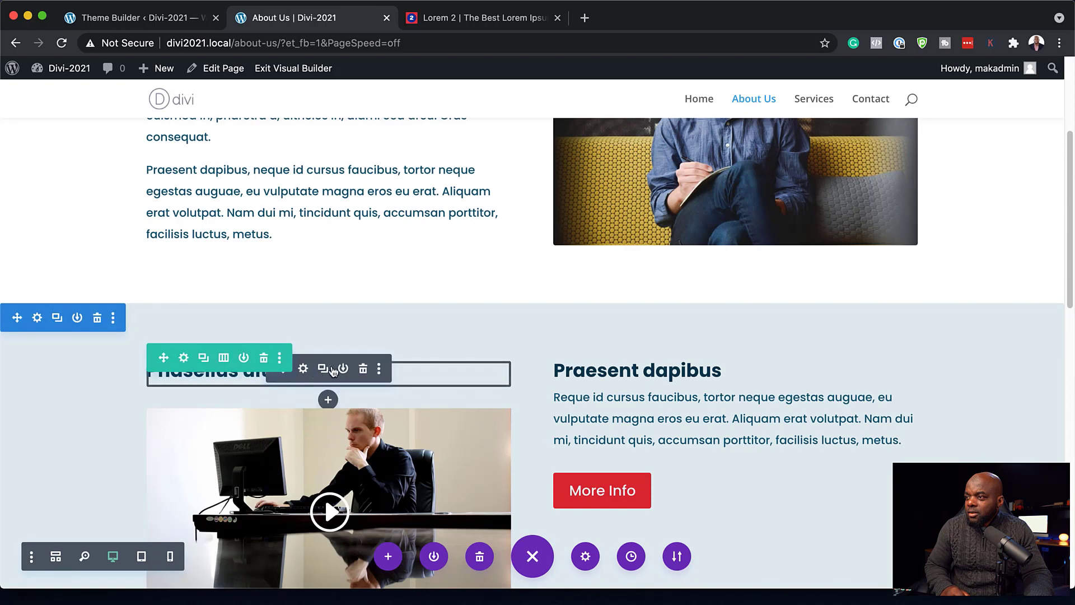
pyautogui.scroll(-4, 332, 370)
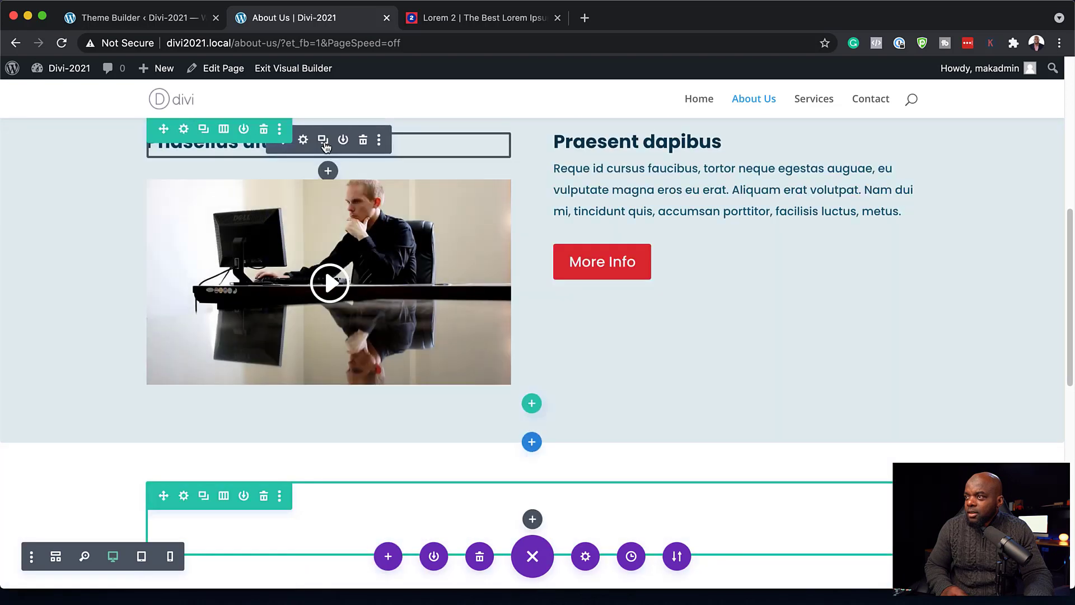
pyautogui.click(324, 143)
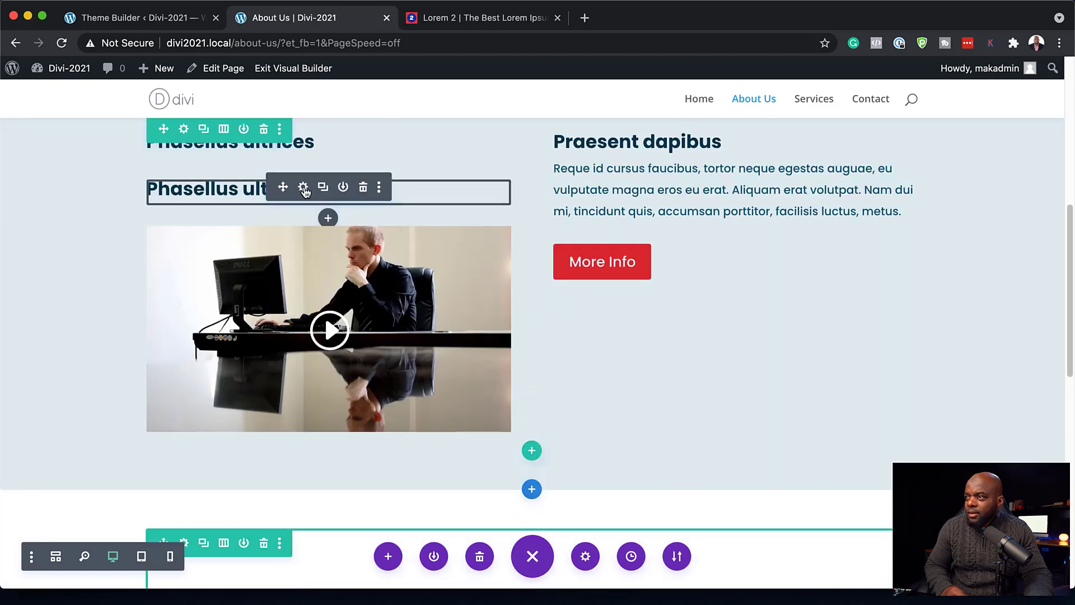
pyautogui.moveTo(283, 188); pyautogui.dragTo(419, 535)
pyautogui.scroll(-5, 646, 393)
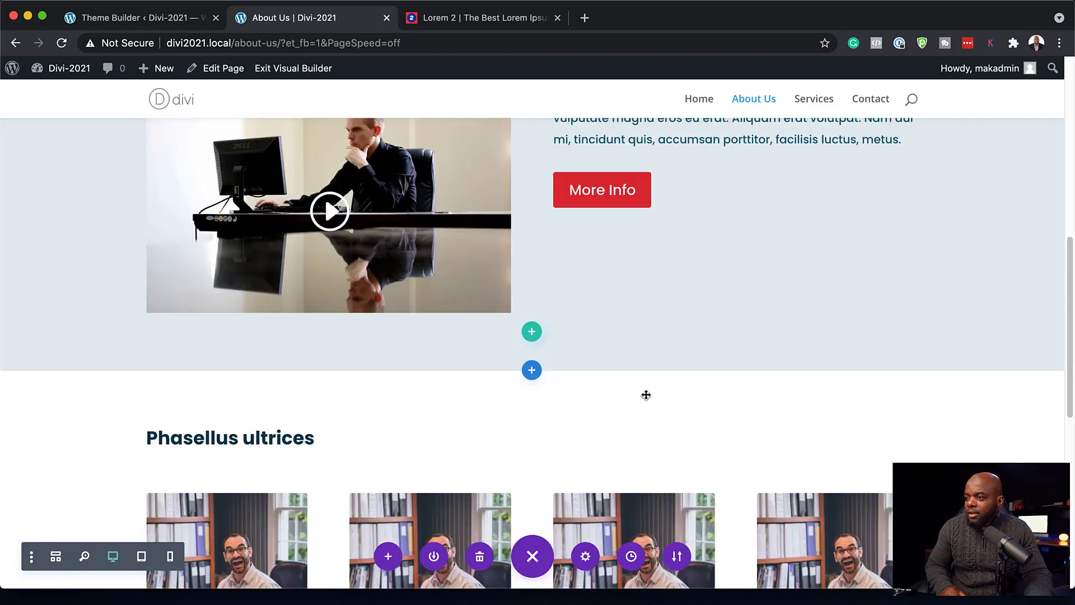
pyautogui.scroll(-2, 646, 394)
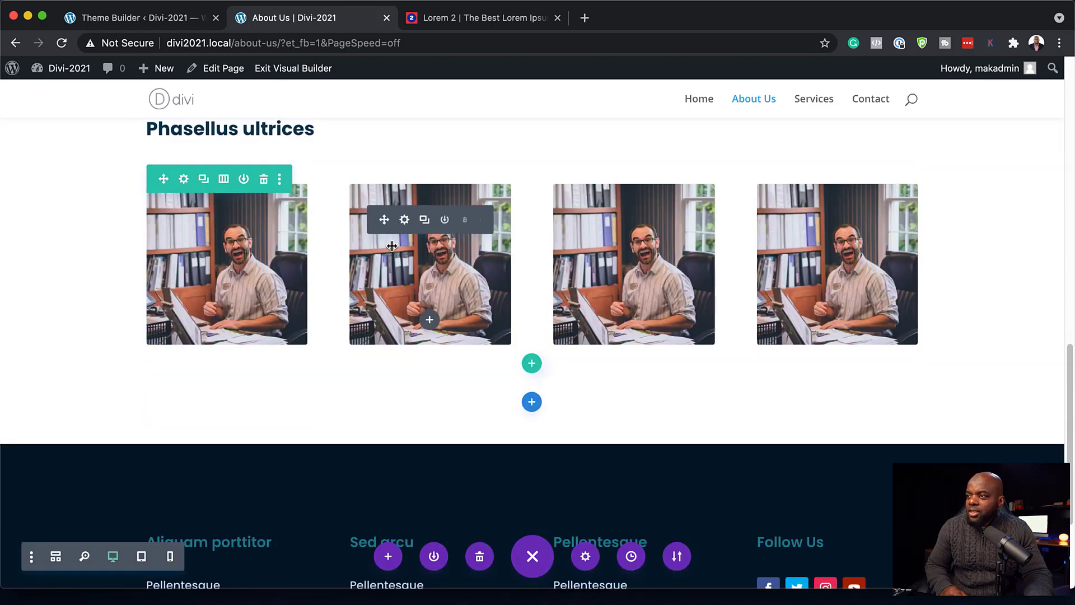
# - Set the portrait row's Max Width and Width to 90% under Design > Sizing
pyautogui.click(183, 179)
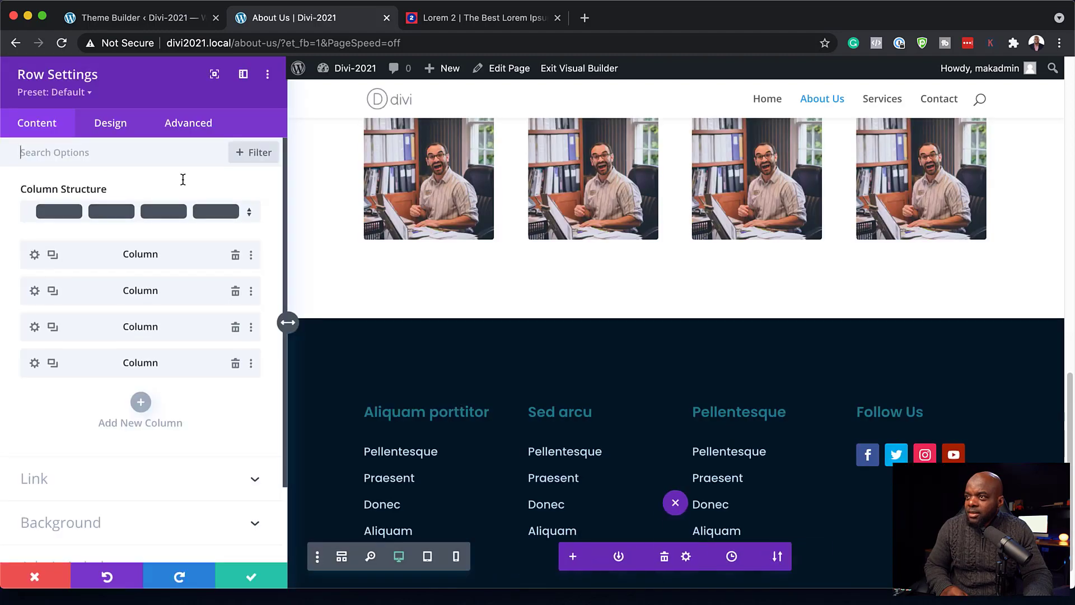
pyautogui.click(111, 127)
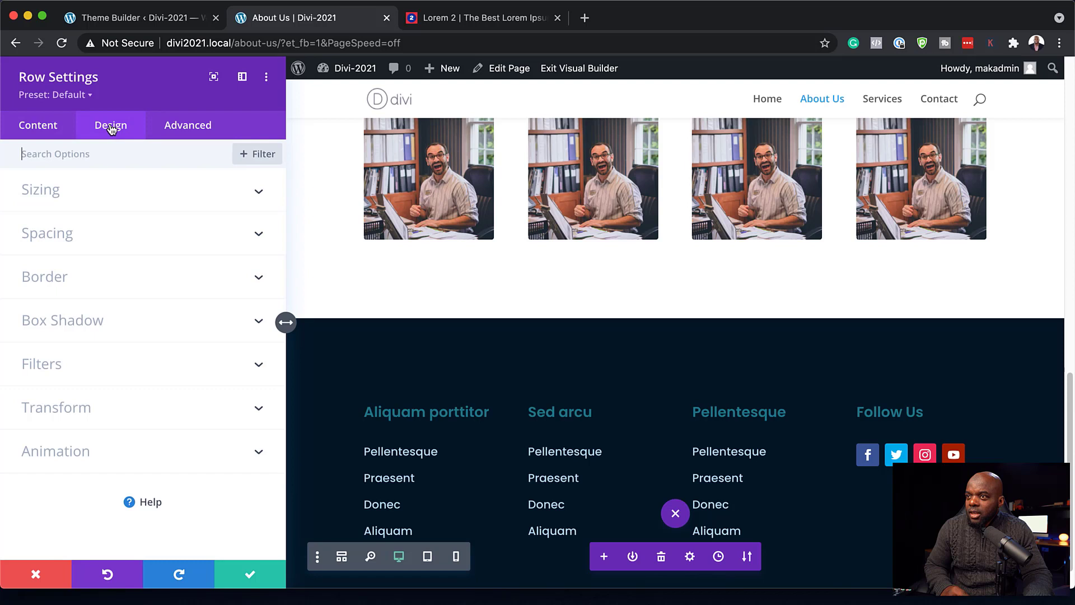
pyautogui.click(67, 190)
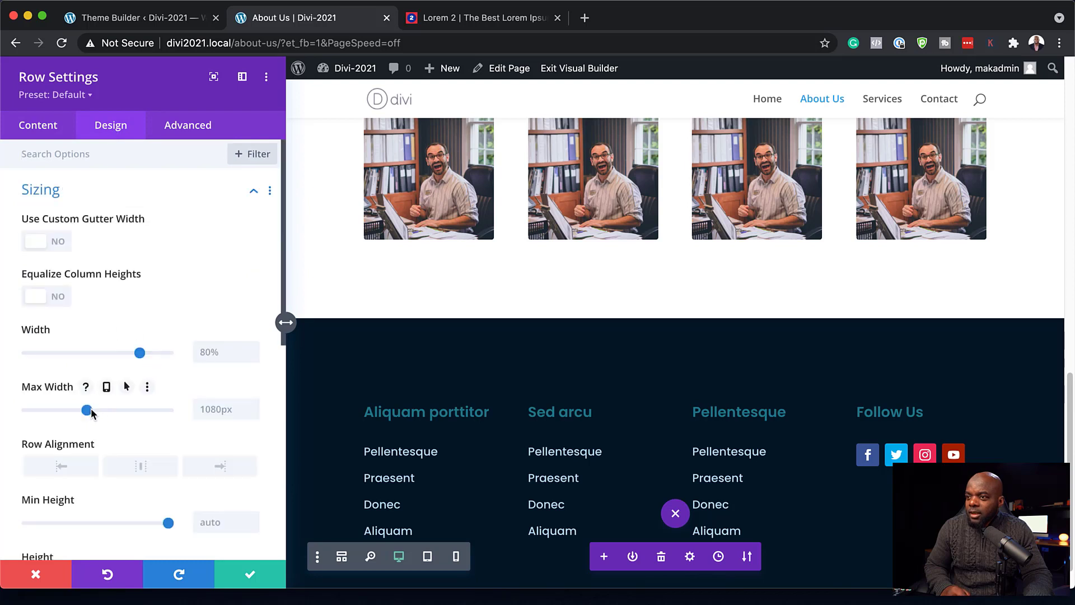
pyautogui.moveTo(86, 411); pyautogui.dragTo(116, 412)
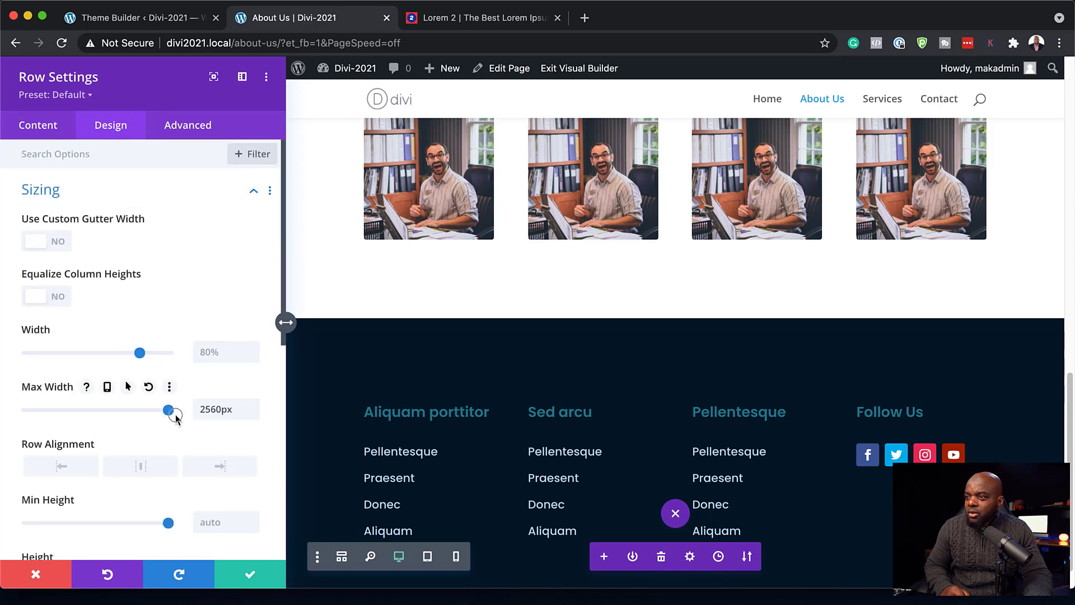
pyautogui.doubleClick(211, 409)
pyautogui.write('90%')
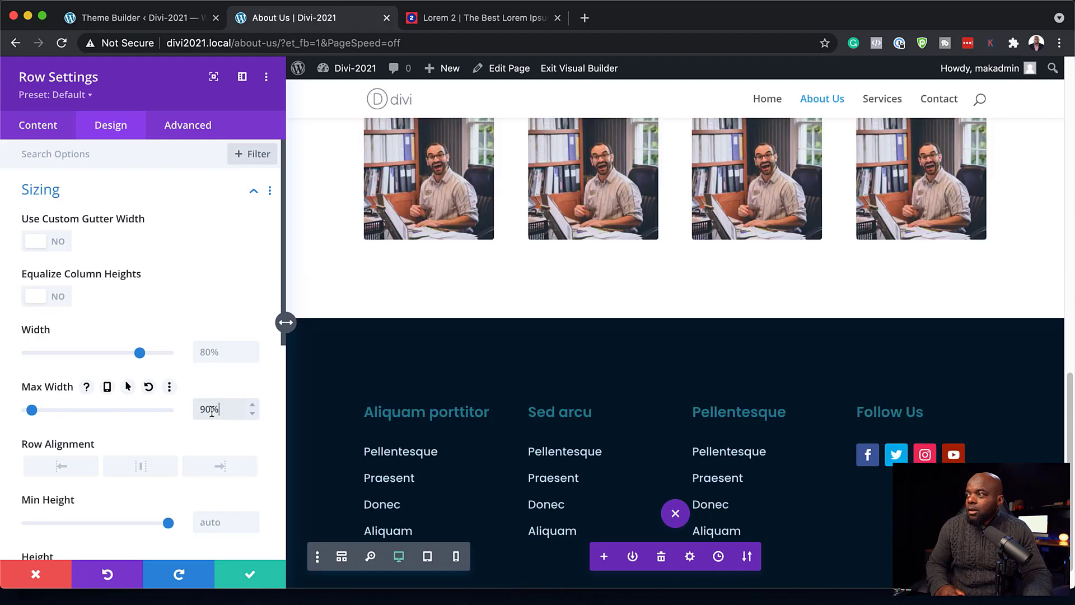
pyautogui.scroll(3, 616, 325)
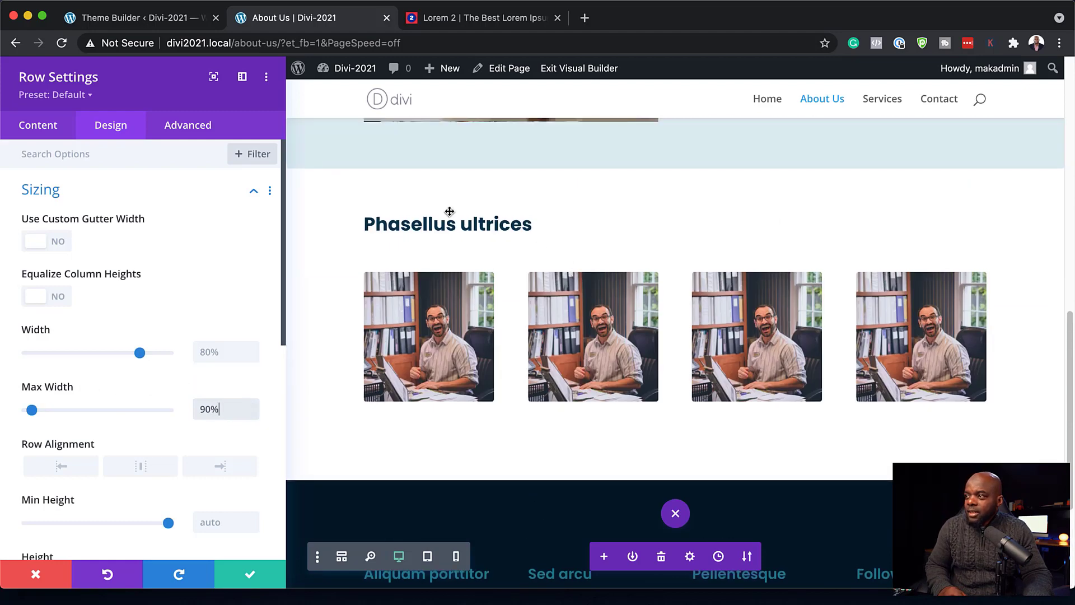
pyautogui.doubleClick(244, 351)
pyautogui.write('90%')
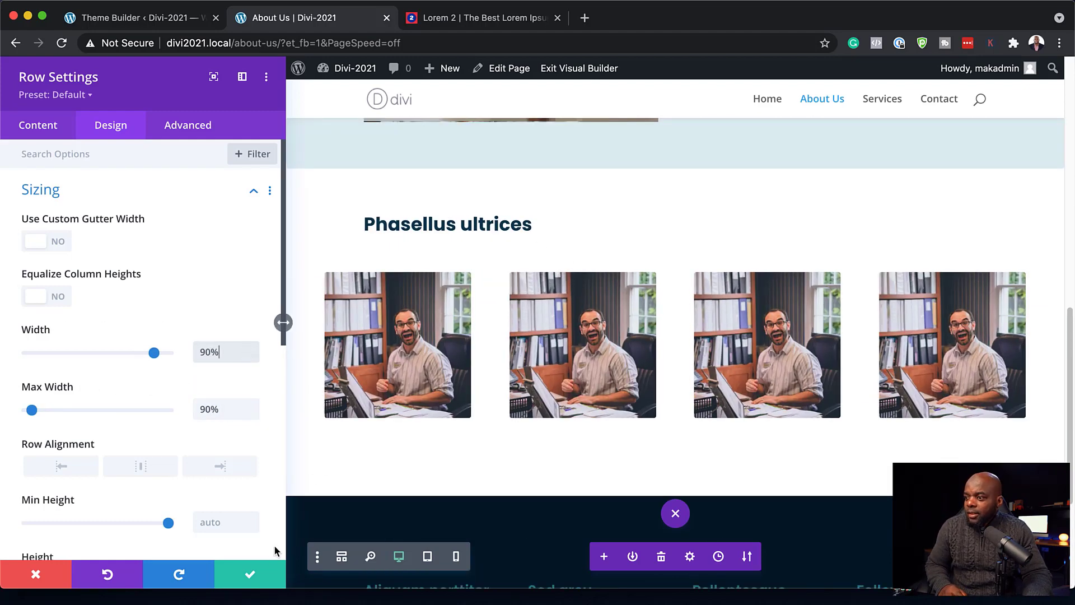
pyautogui.click(251, 577)
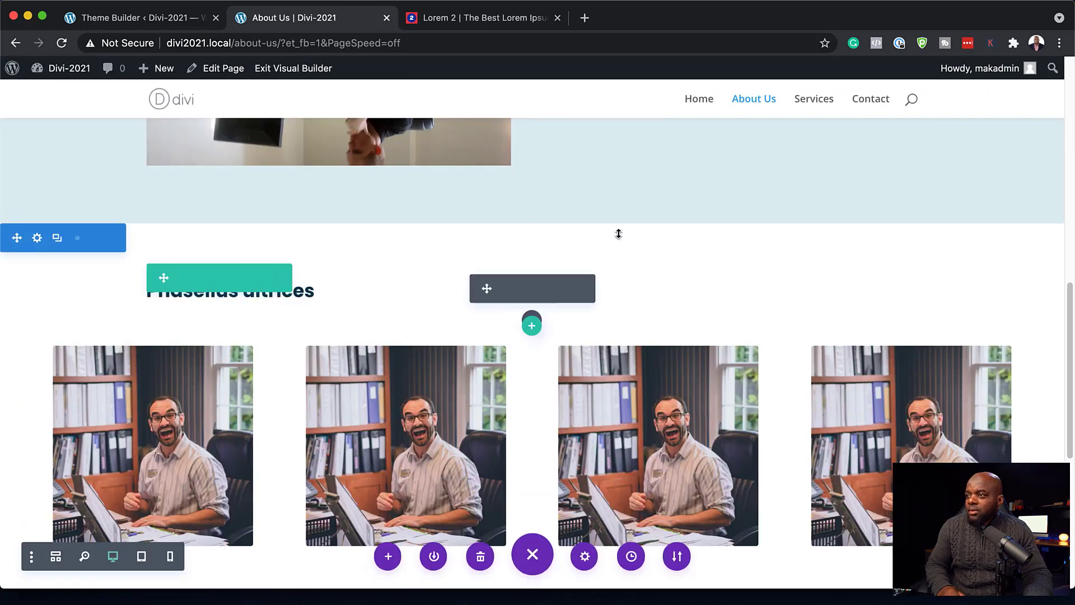
# - Replace the second photo with the curly-haired woman's portrait and save
pyautogui.scroll(-1, 621, 238)
pyautogui.scroll(-1, 625, 242)
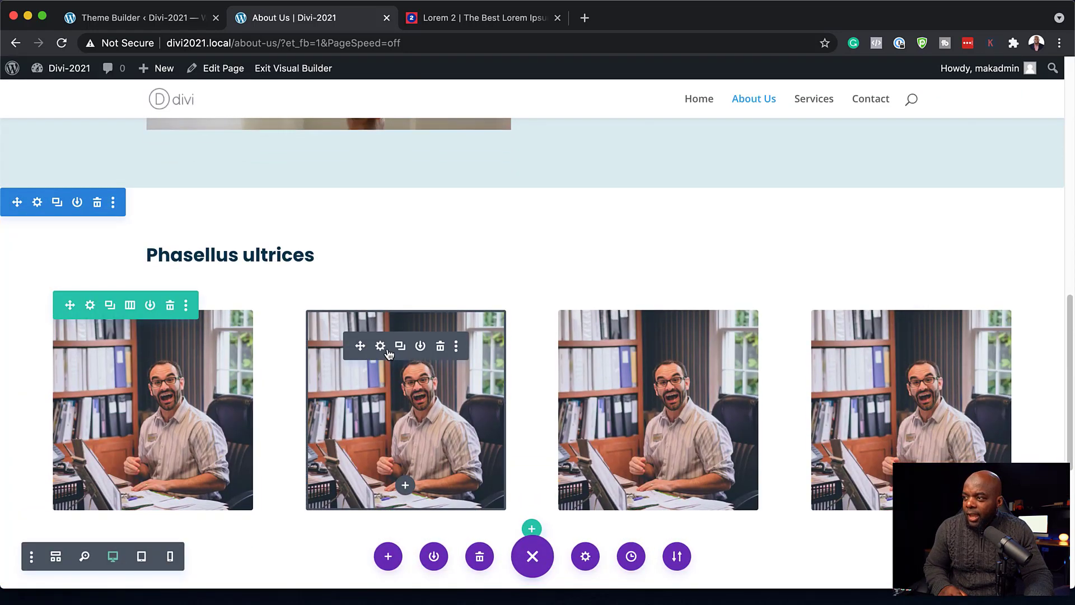
pyautogui.click(382, 346)
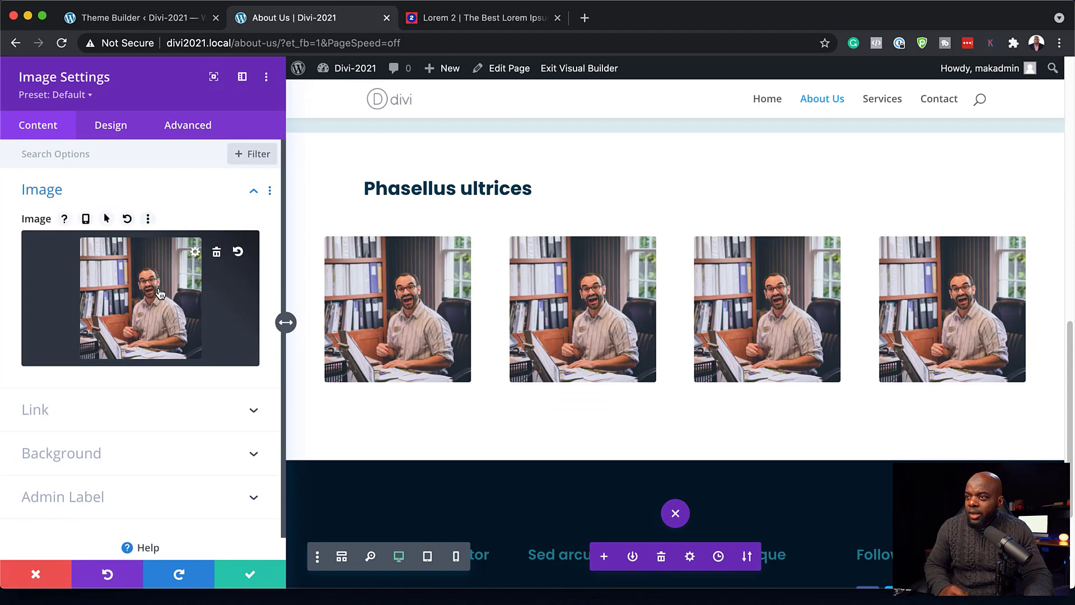
pyautogui.click(203, 243)
pyautogui.click(350, 363)
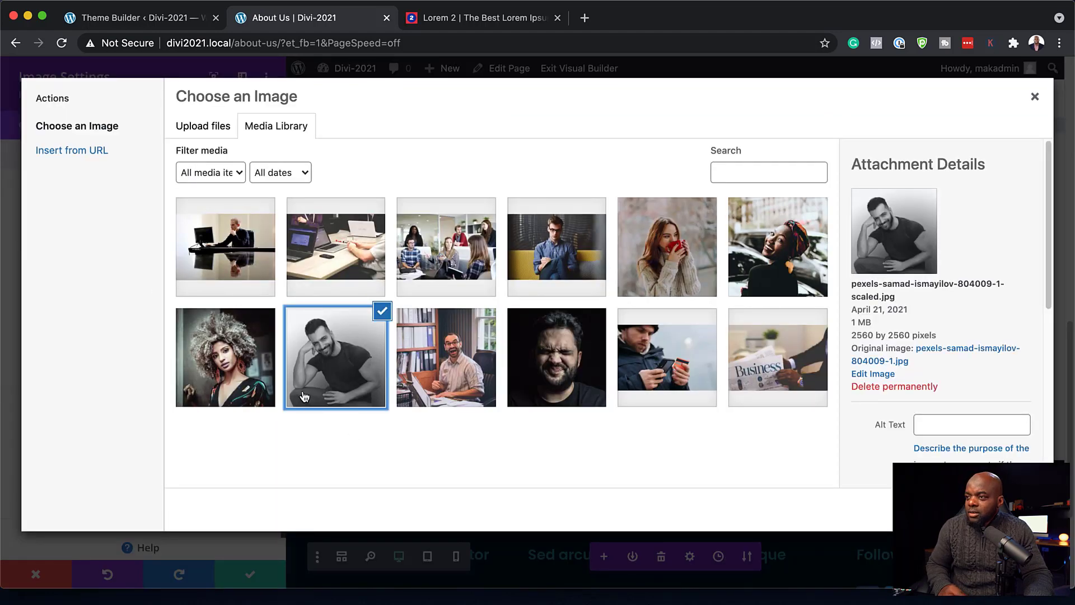
pyautogui.click(235, 367)
pyautogui.click(1002, 509)
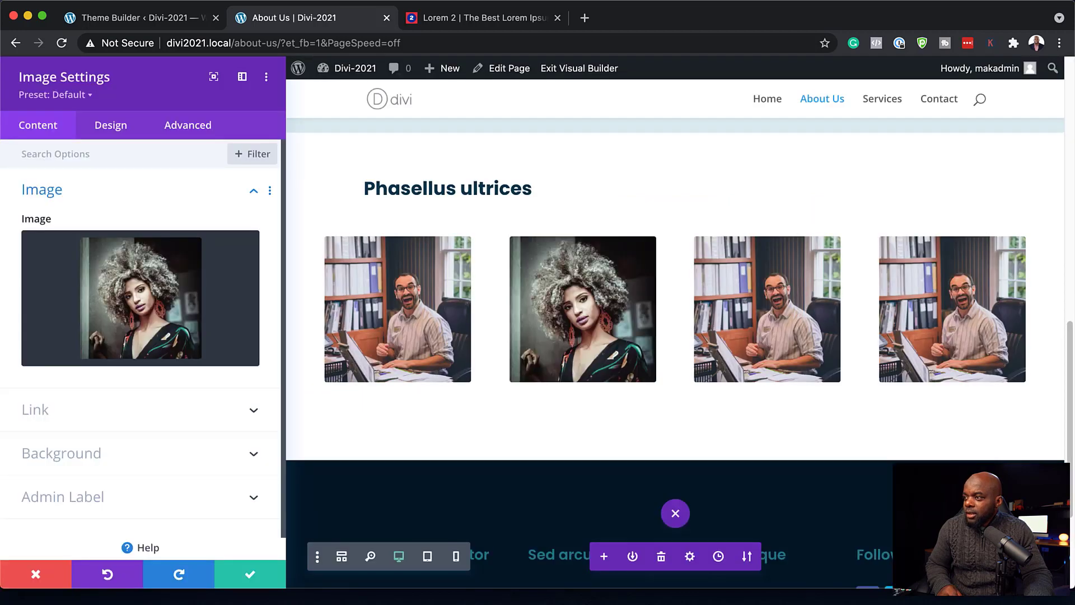
pyautogui.click(251, 576)
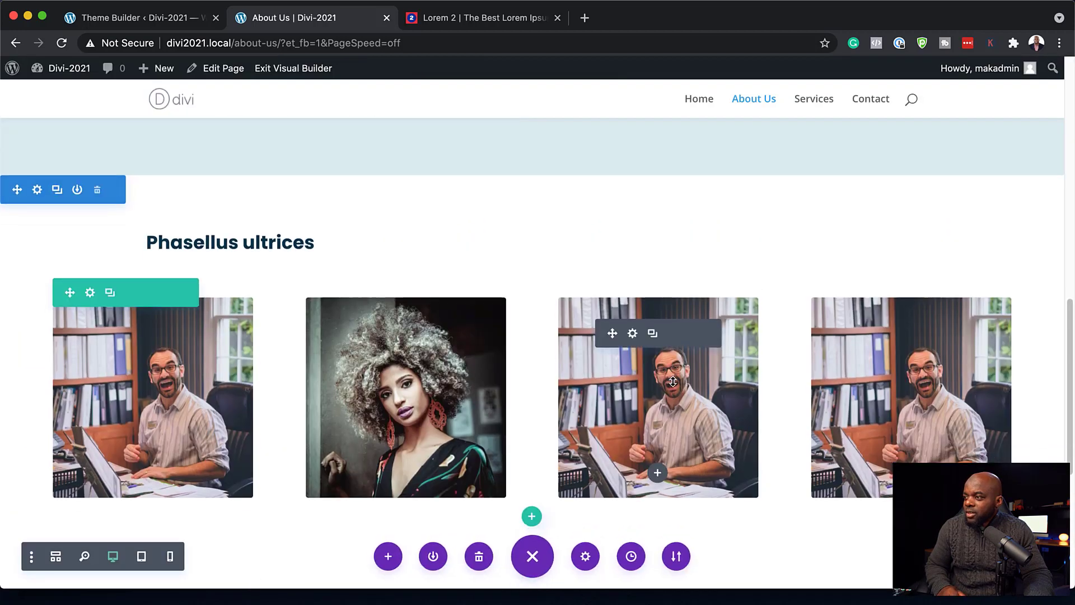
# - Replace the third photo with the squinting bearded man's portrait and save
pyautogui.scroll(-1, 672, 381)
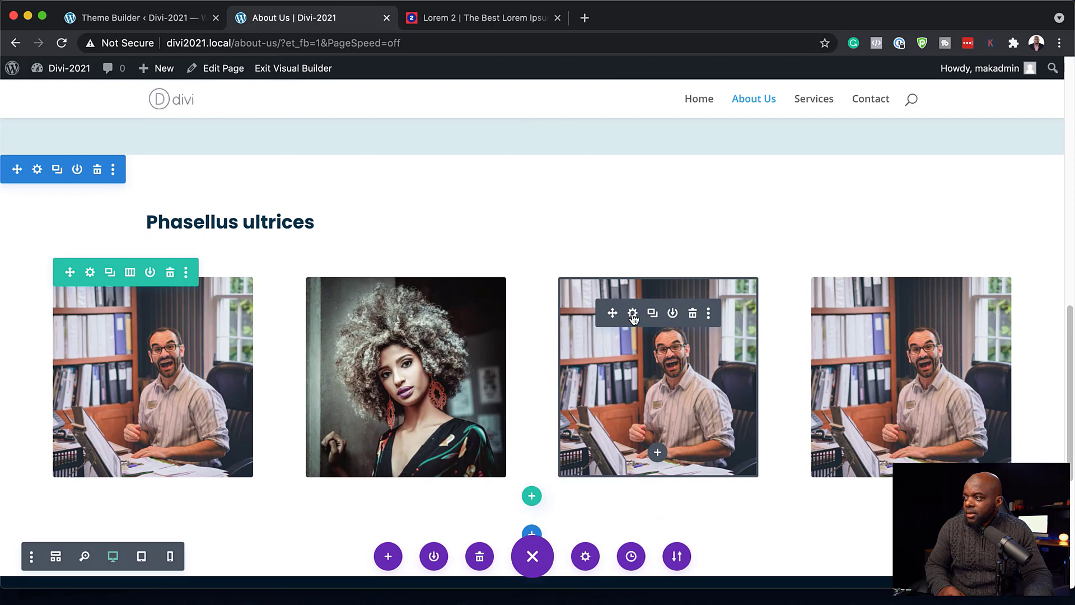
pyautogui.click(633, 313)
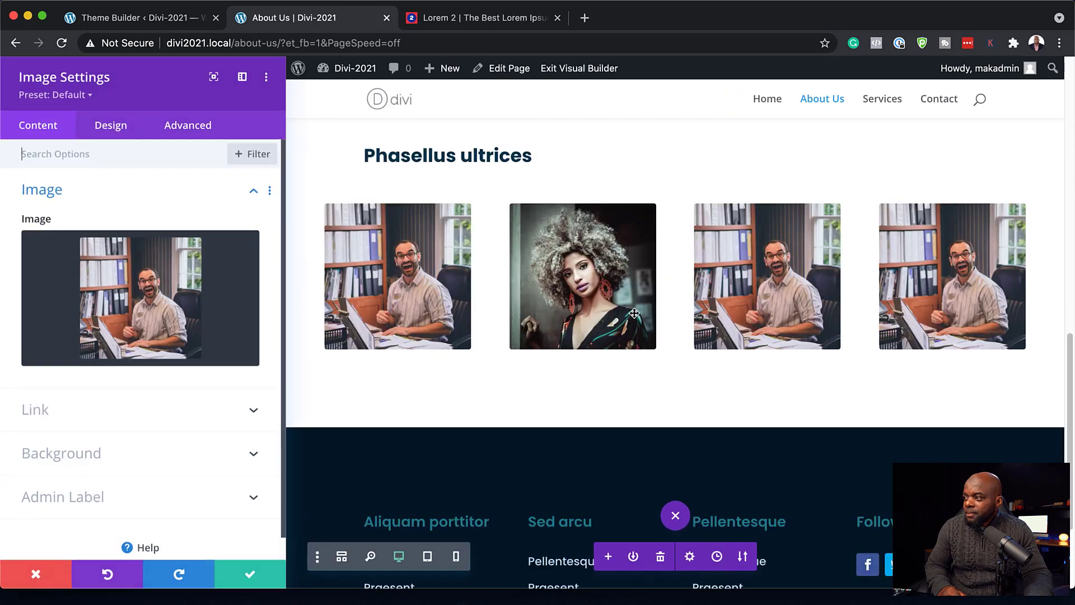
pyautogui.click(169, 294)
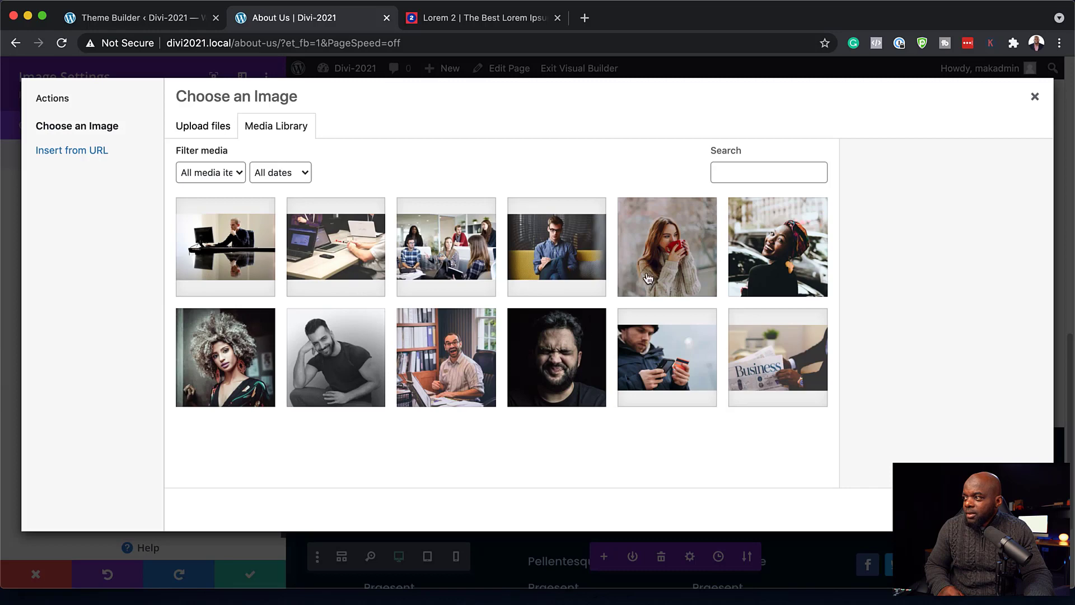
pyautogui.click(583, 353)
pyautogui.click(1002, 509)
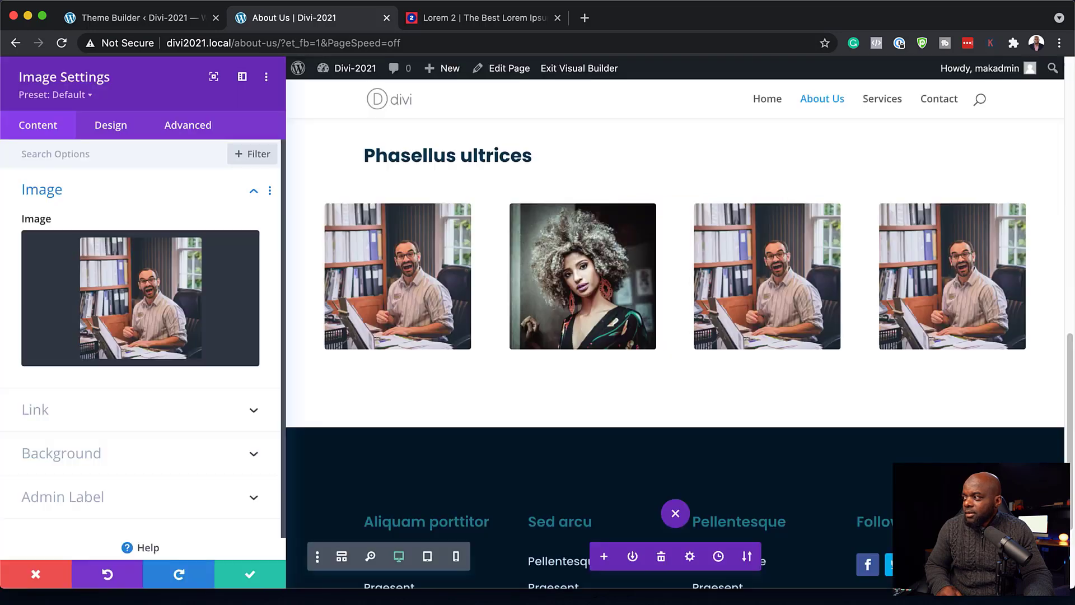
pyautogui.click(250, 576)
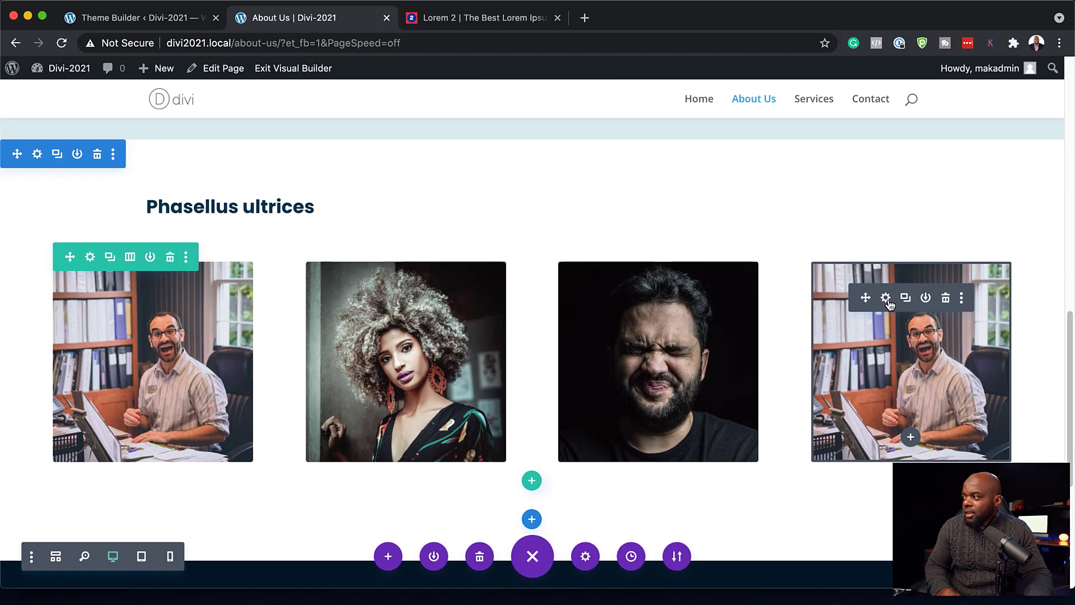
# - Replace the fourth photo with the woman sipping from a red cup and save
pyautogui.click(647, 259)
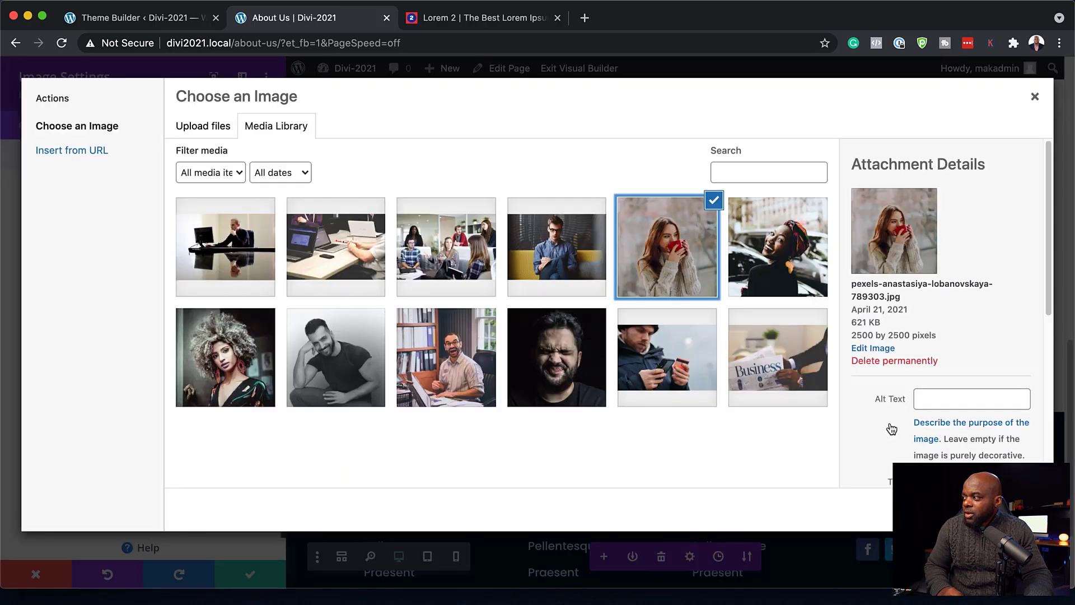
pyautogui.click(1002, 509)
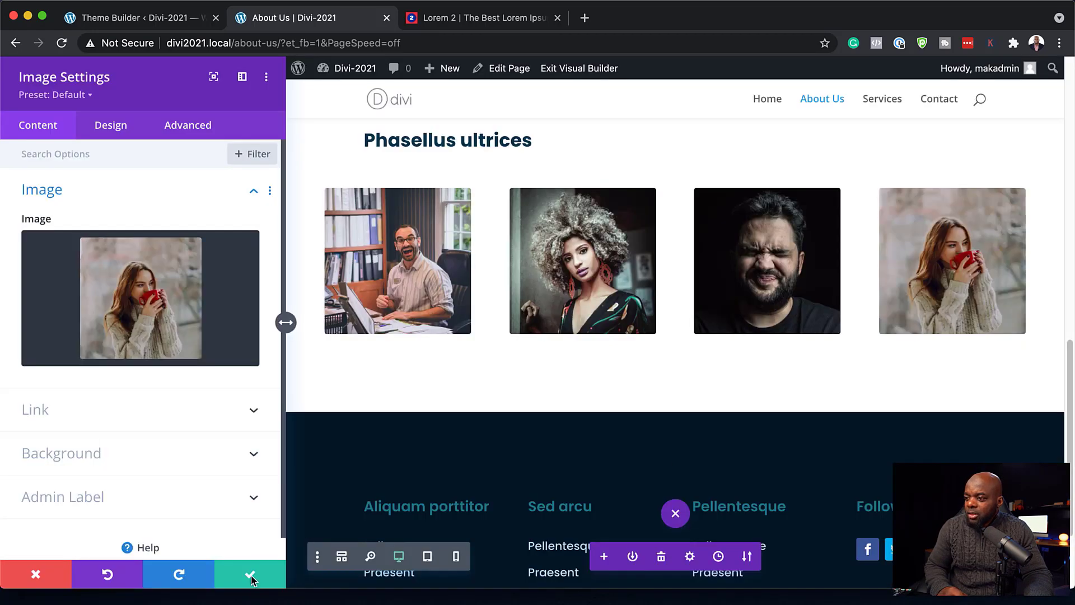
pyautogui.click(251, 576)
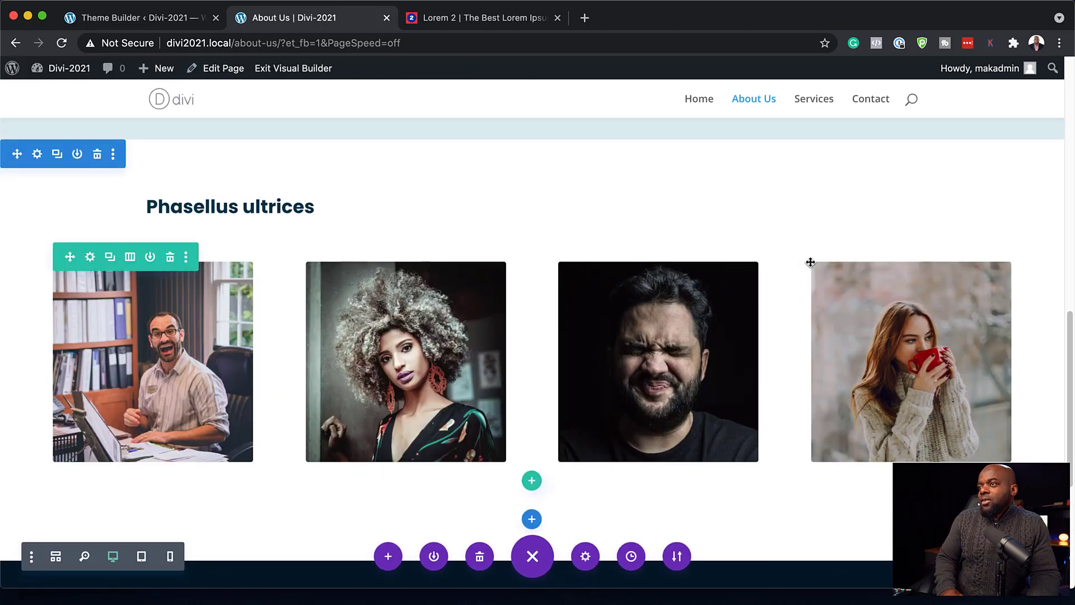
pyautogui.scroll(2, 825, 270)
# - Add a Text module beneath the first portrait and select its placeholder text
pyautogui.scroll(-3, 660, 404)
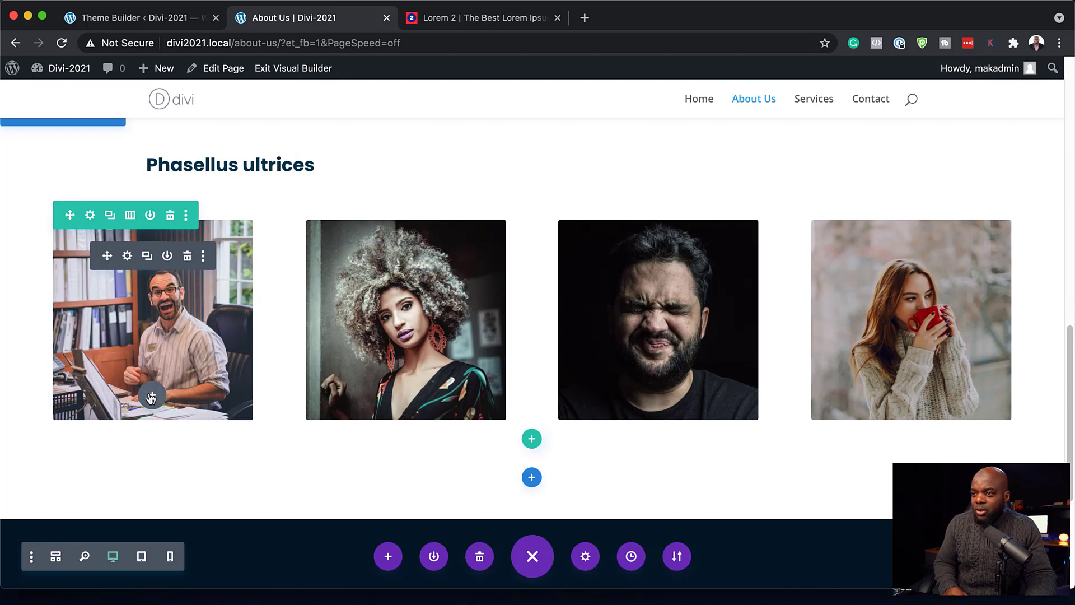
pyautogui.click(152, 395)
pyautogui.write('text')
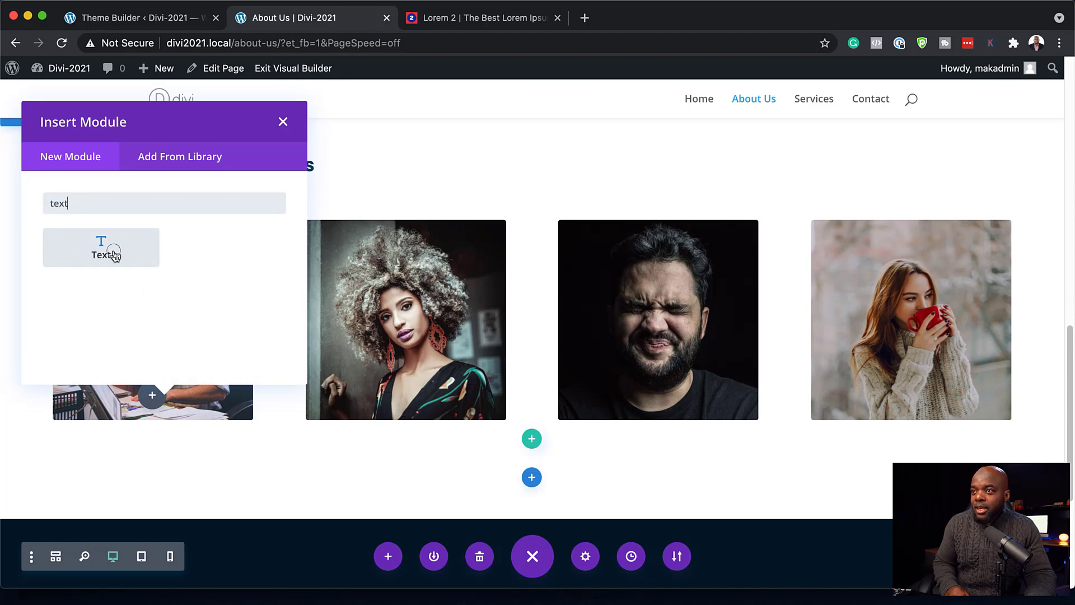
pyautogui.click(115, 255)
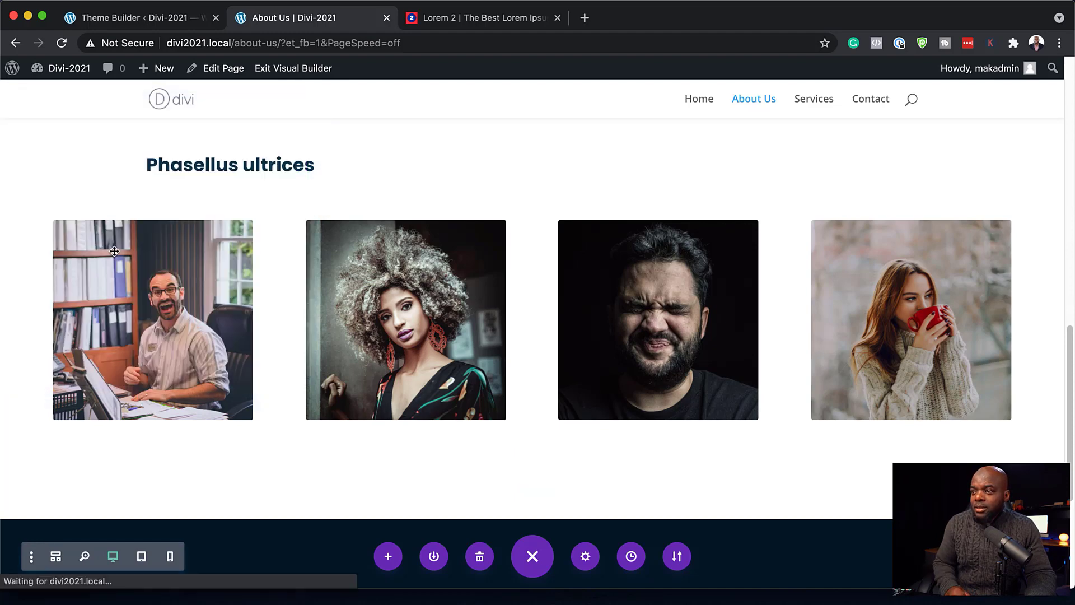
pyautogui.moveTo(204, 429); pyautogui.dragTo(10, 333)
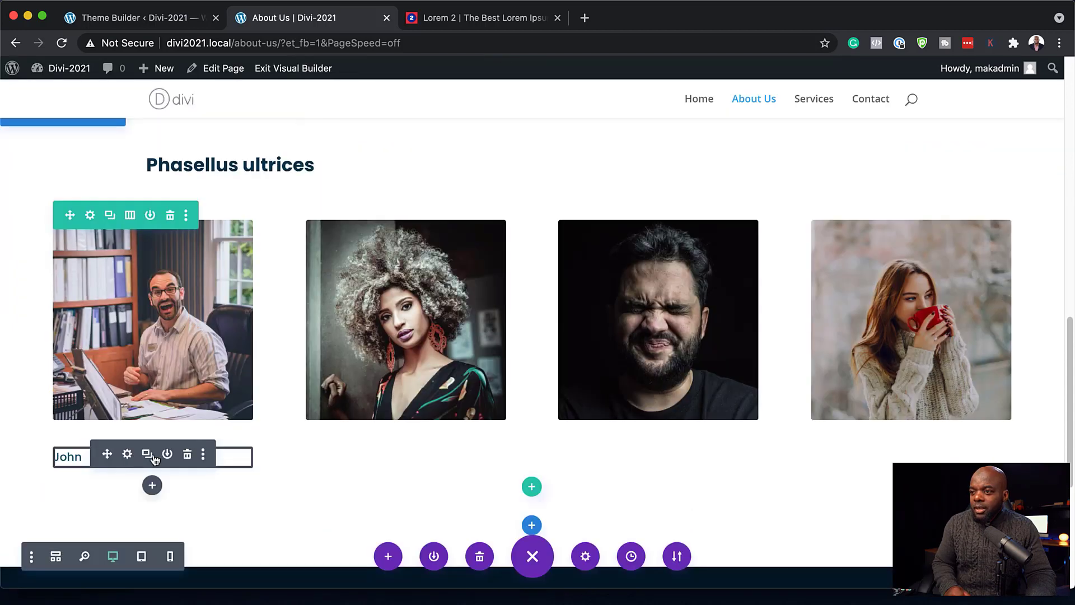
# - Duplicate the name caption and place copies under the second and third portraits
pyautogui.click(148, 454)
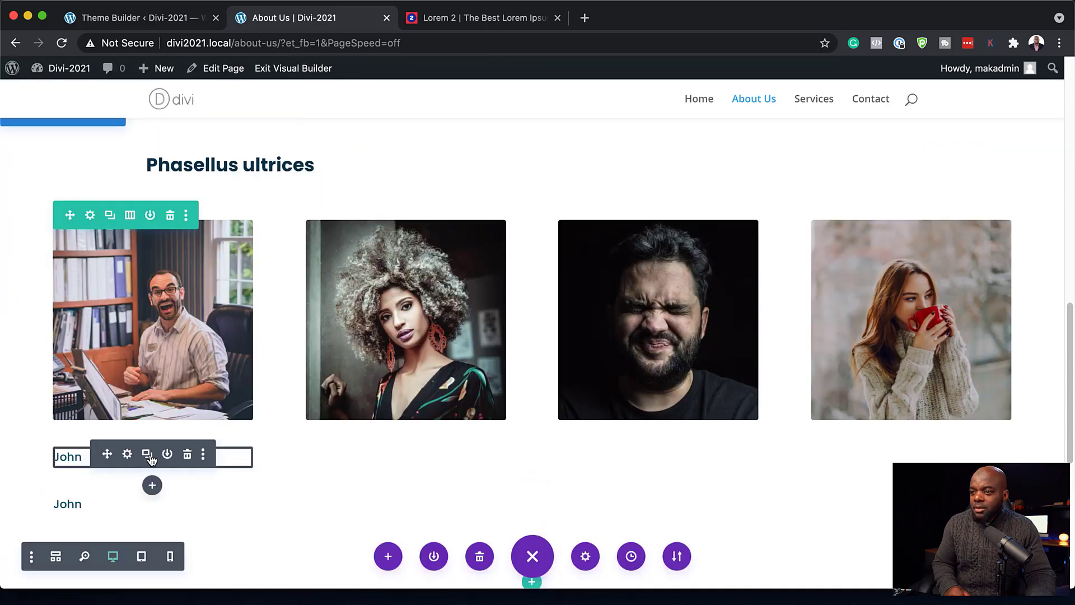
pyautogui.moveTo(110, 454); pyautogui.dragTo(379, 445)
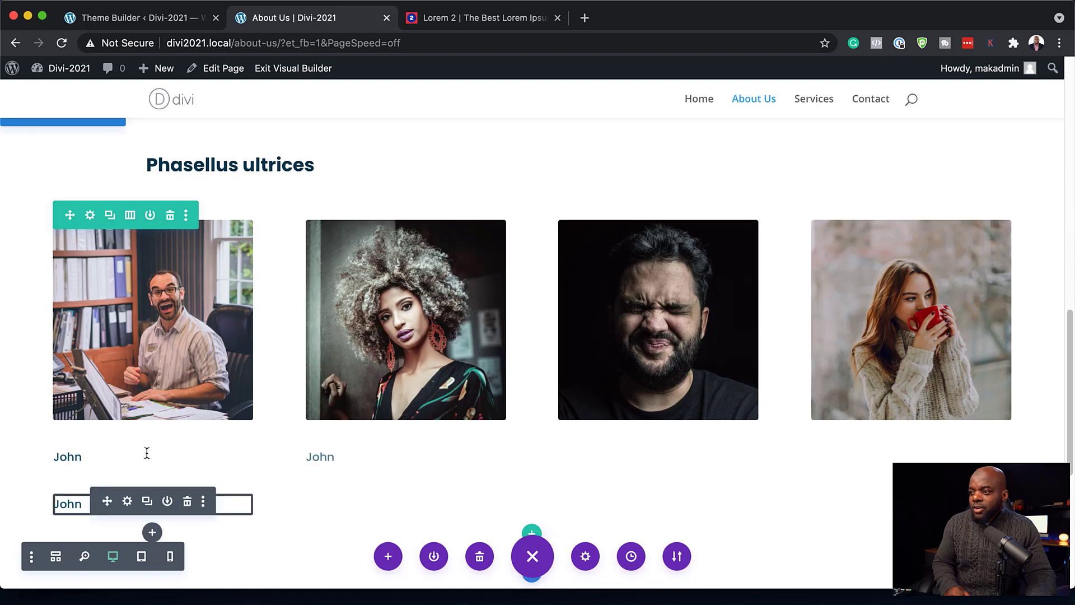
pyautogui.moveTo(75, 505); pyautogui.dragTo(631, 415)
# - Change a copied caption to a different team member's first name and save
pyautogui.moveTo(307, 458)
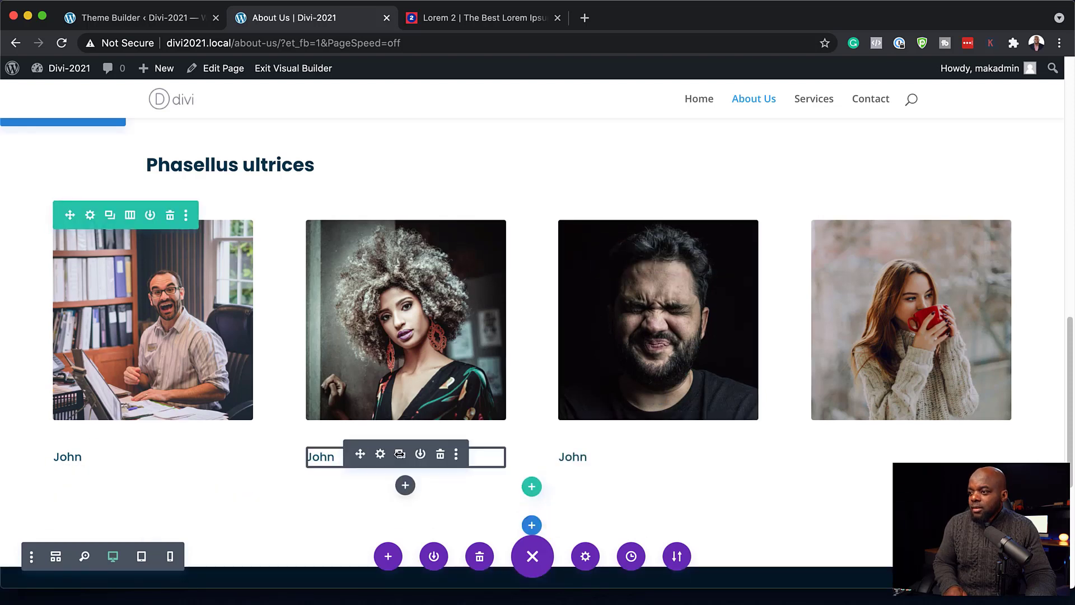
pyautogui.click(329, 458)
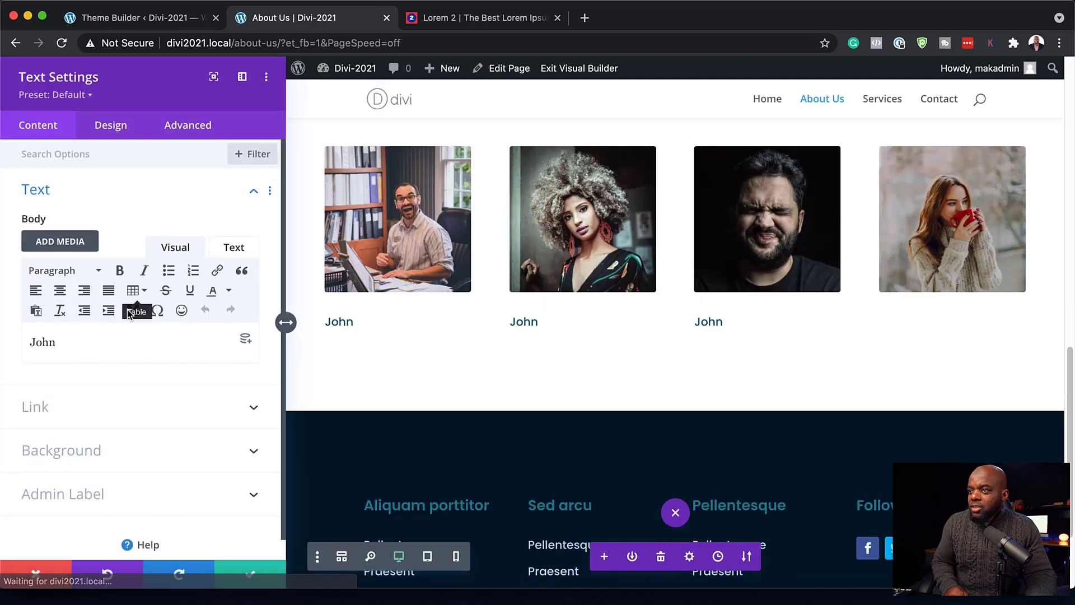
pyautogui.doubleClick(79, 341)
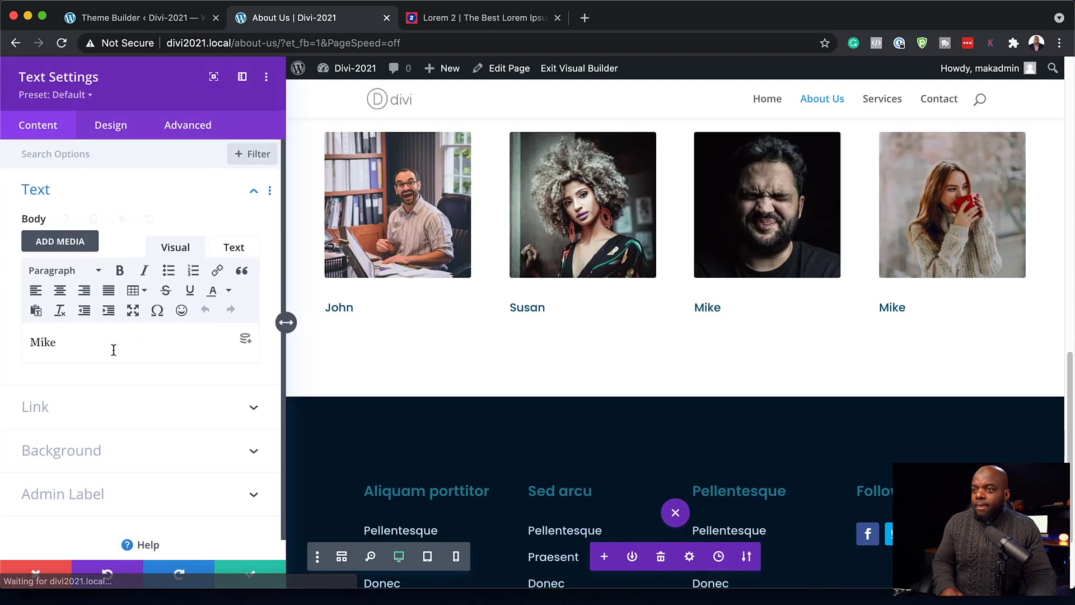
pyautogui.doubleClick(94, 343)
pyautogui.write('Mary')
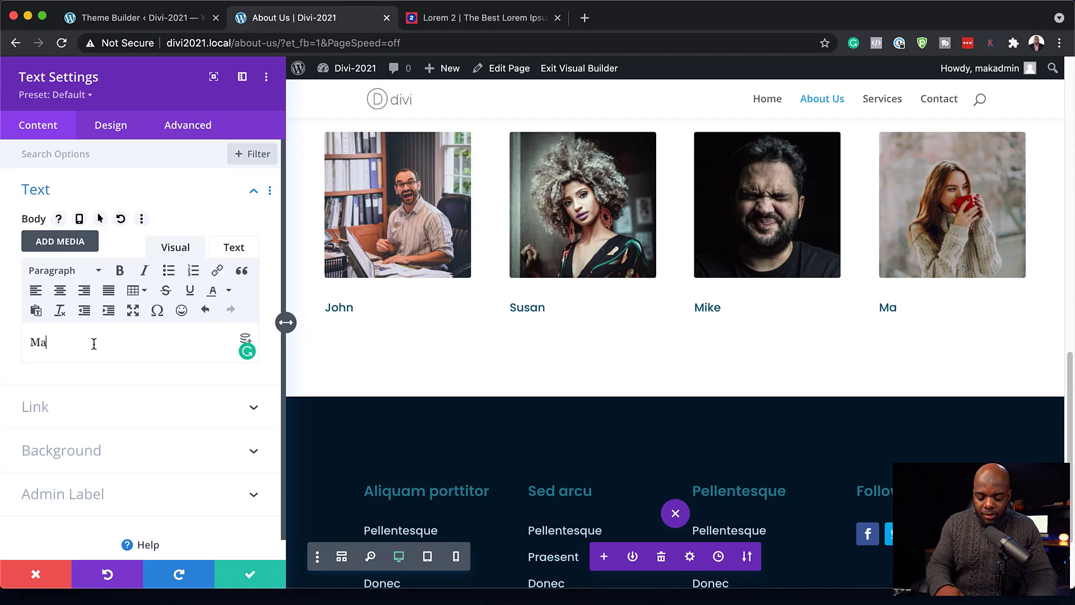
pyautogui.click(249, 574)
pyautogui.scroll(-2, 269, 508)
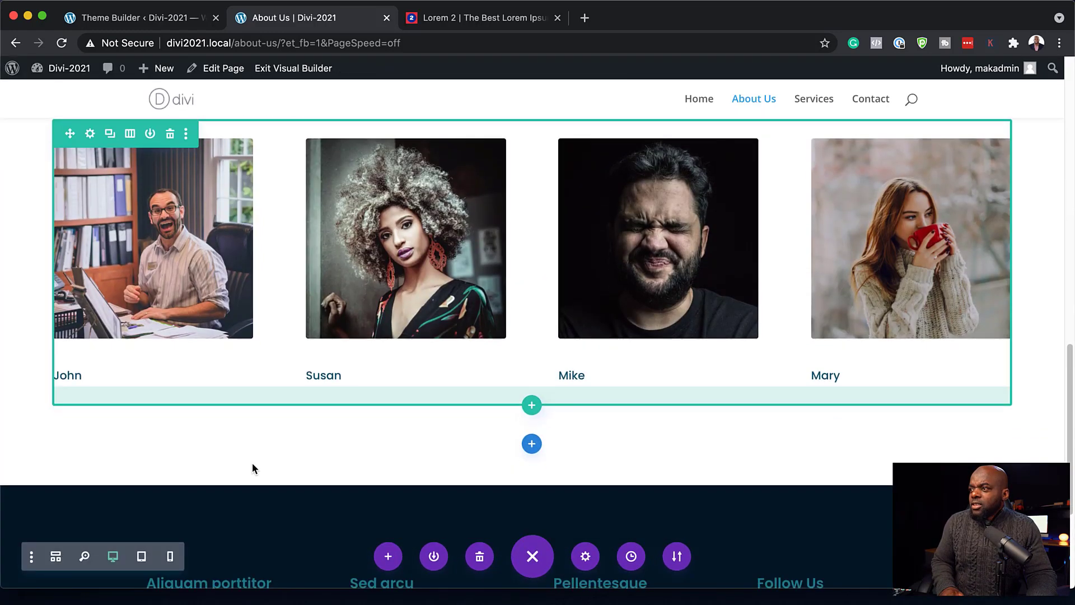
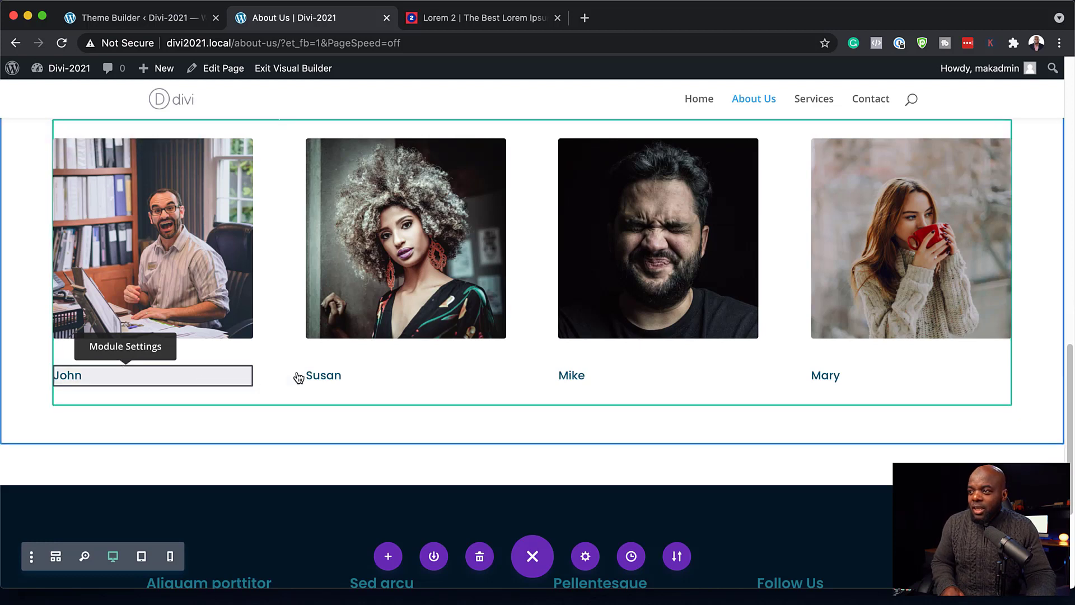
# - Multi-select the John, Susan, Mike and Mary captions and set their font weight to Semi Bold
pyautogui.keyDown('super'); pyautogui.click(381, 383); pyautogui.keyUp('super')
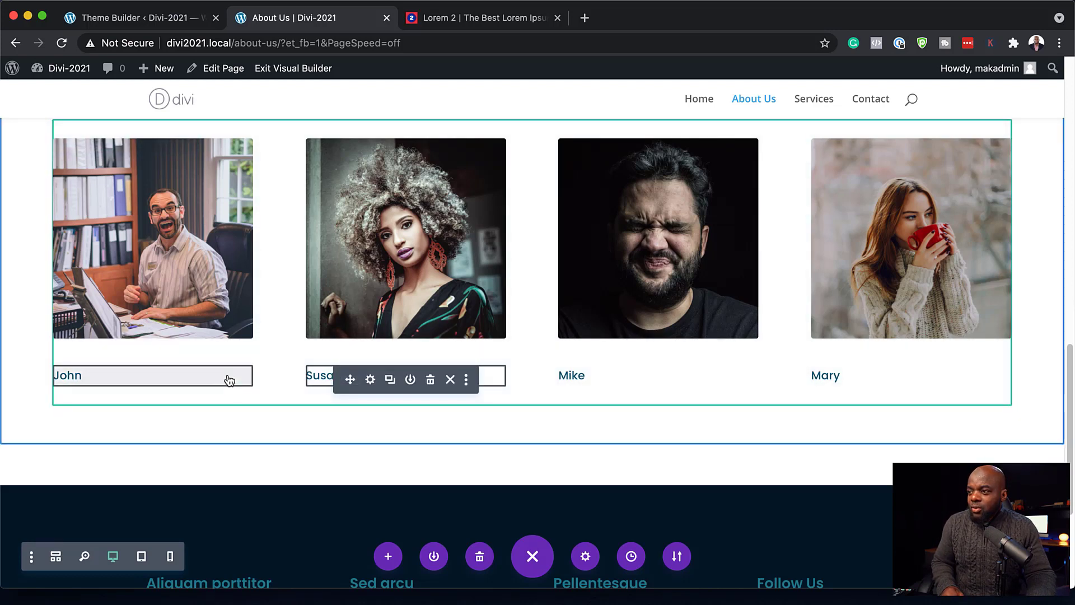
pyautogui.keyDown('super'); pyautogui.click(229, 380); pyautogui.keyUp('super')
pyautogui.keyDown('super'); pyautogui.click(613, 381); pyautogui.keyUp('super')
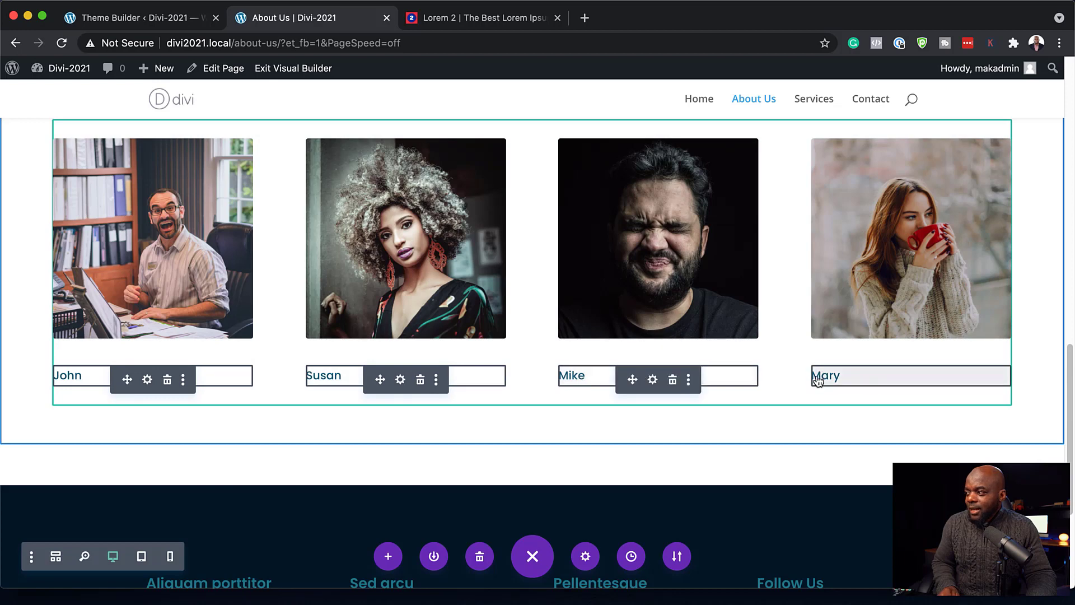
pyautogui.keyDown('super'); pyautogui.click(866, 379); pyautogui.keyUp('super')
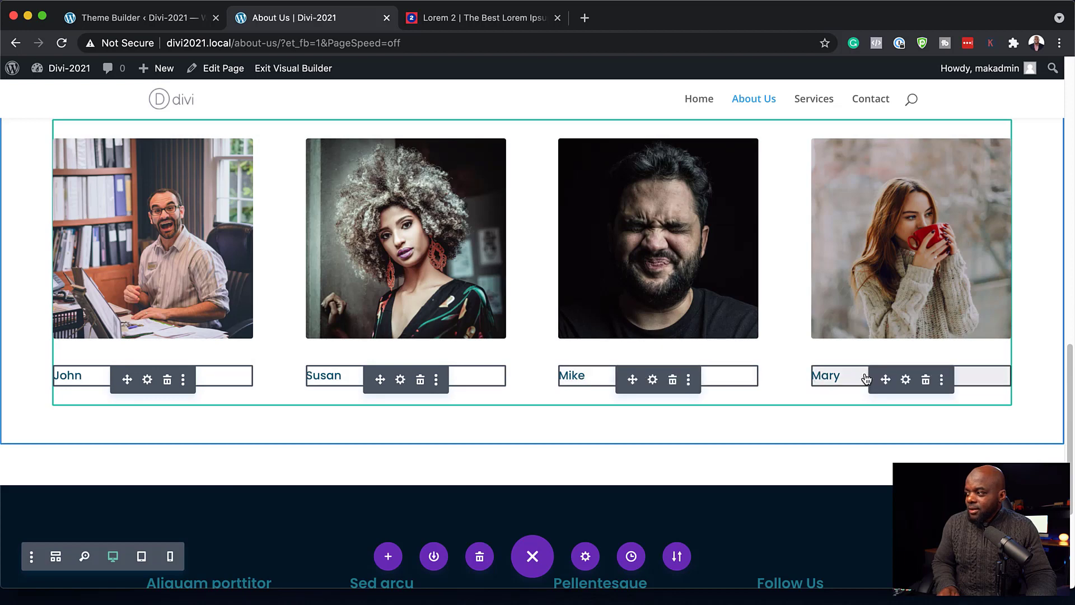
pyautogui.click(148, 381)
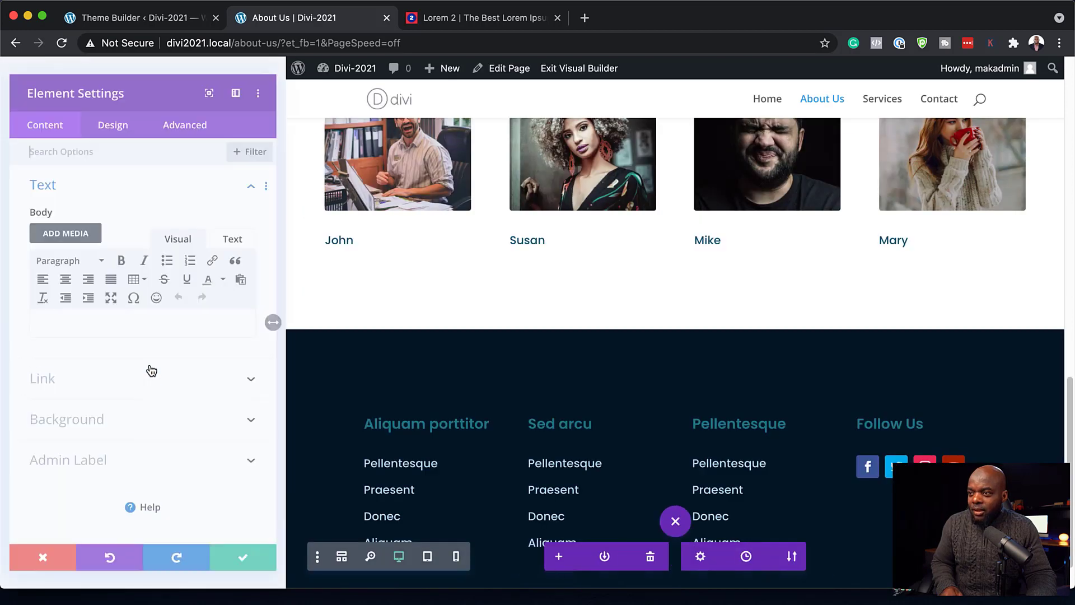
pyautogui.click(111, 112)
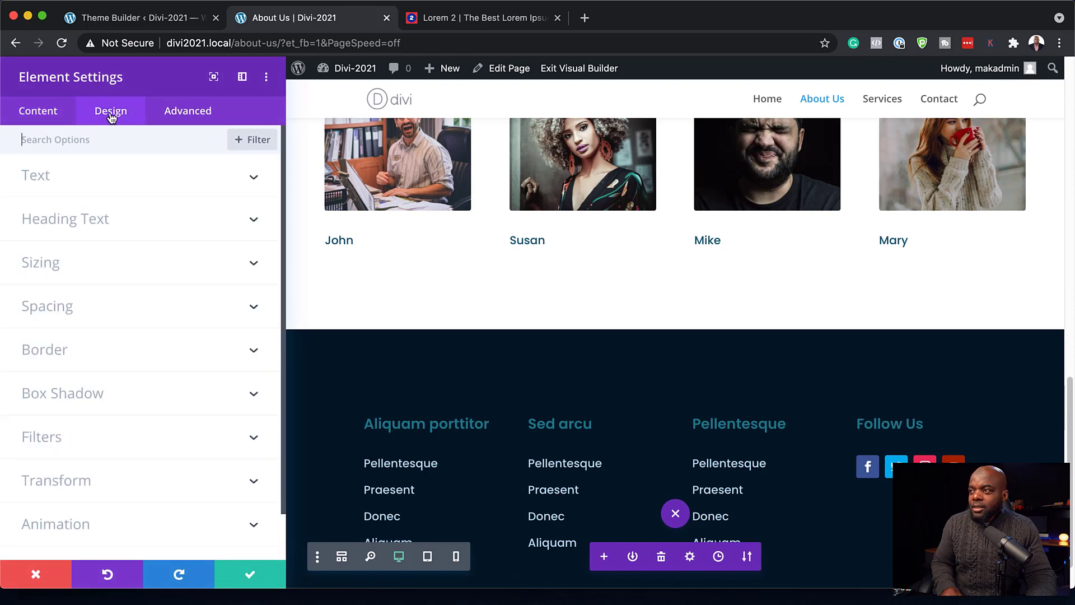
pyautogui.click(69, 181)
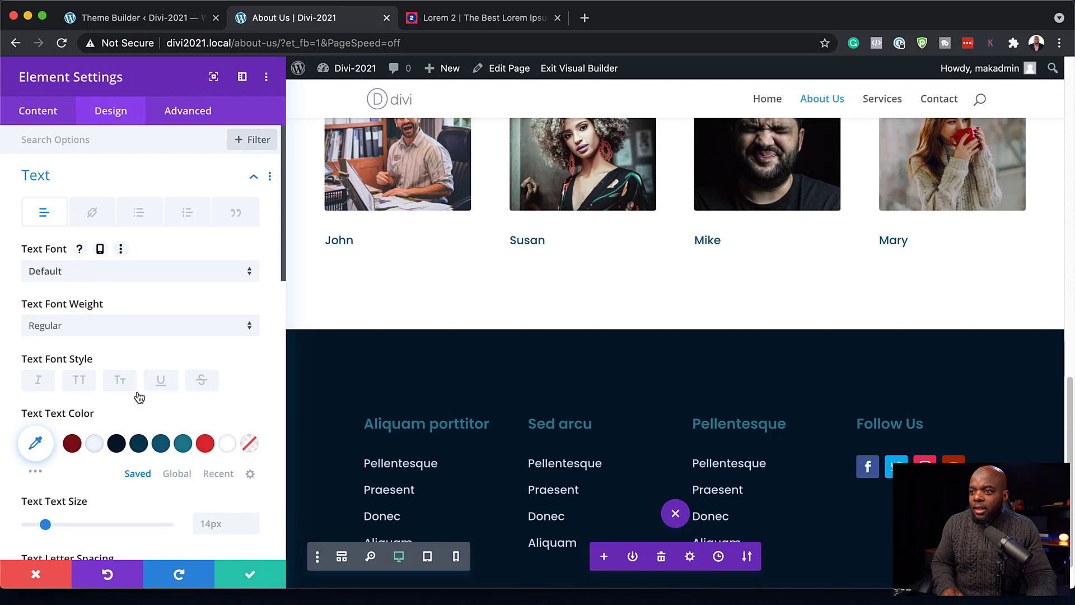
pyautogui.click(84, 327)
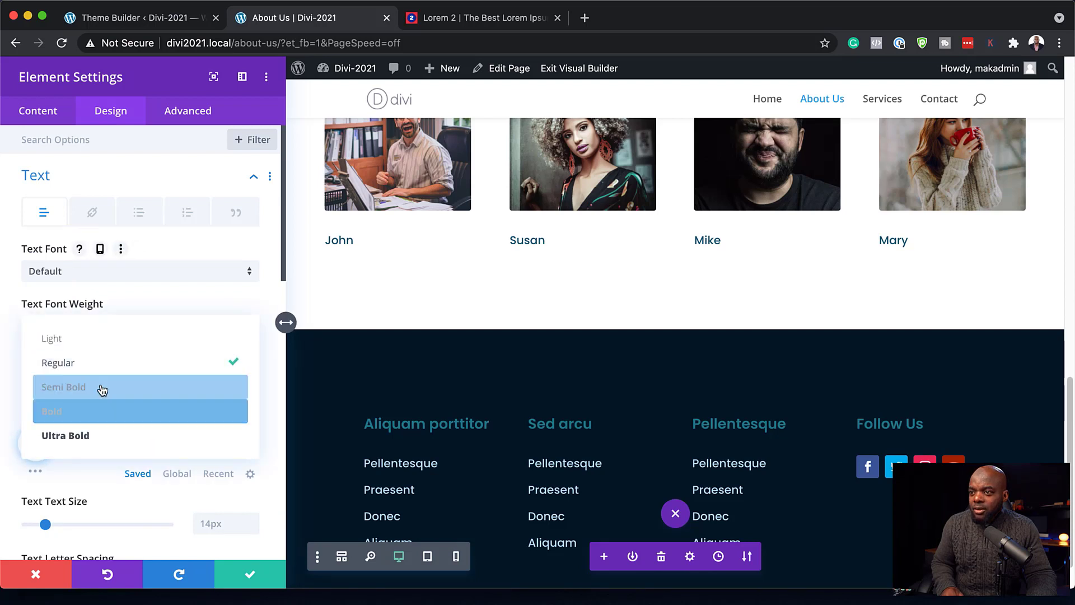
pyautogui.click(102, 386)
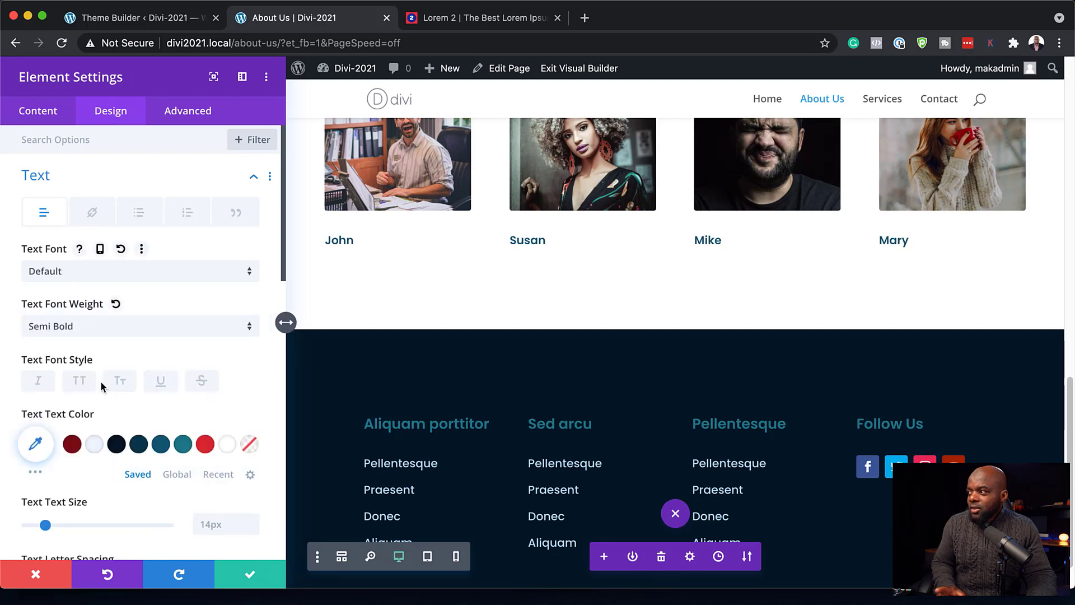
# - Colour the names dark red, set their text size to 16px, and save
pyautogui.click(73, 445)
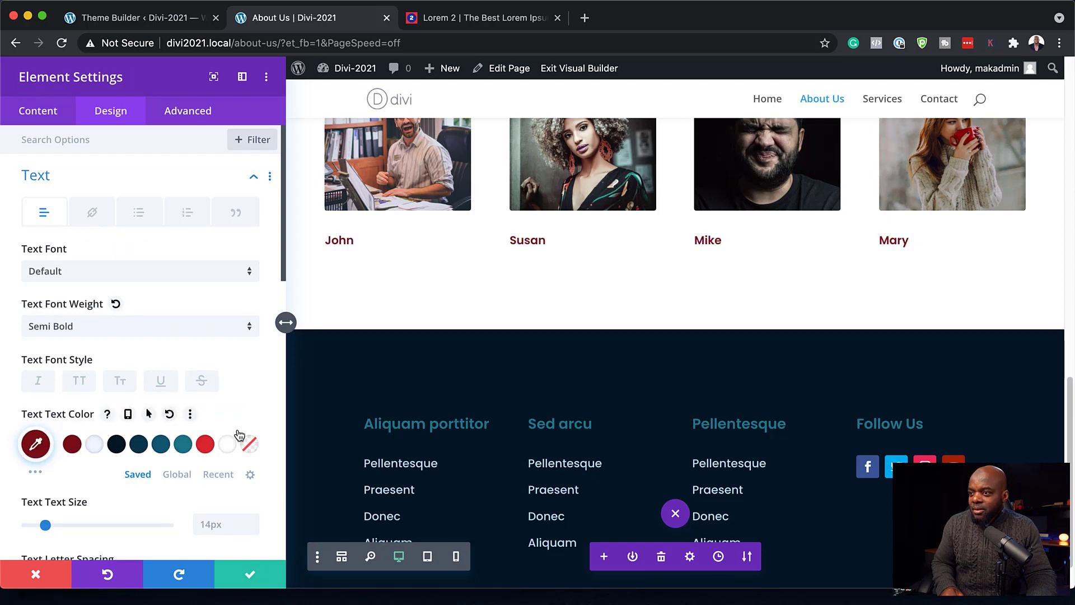
pyautogui.scroll(-3, 218, 457)
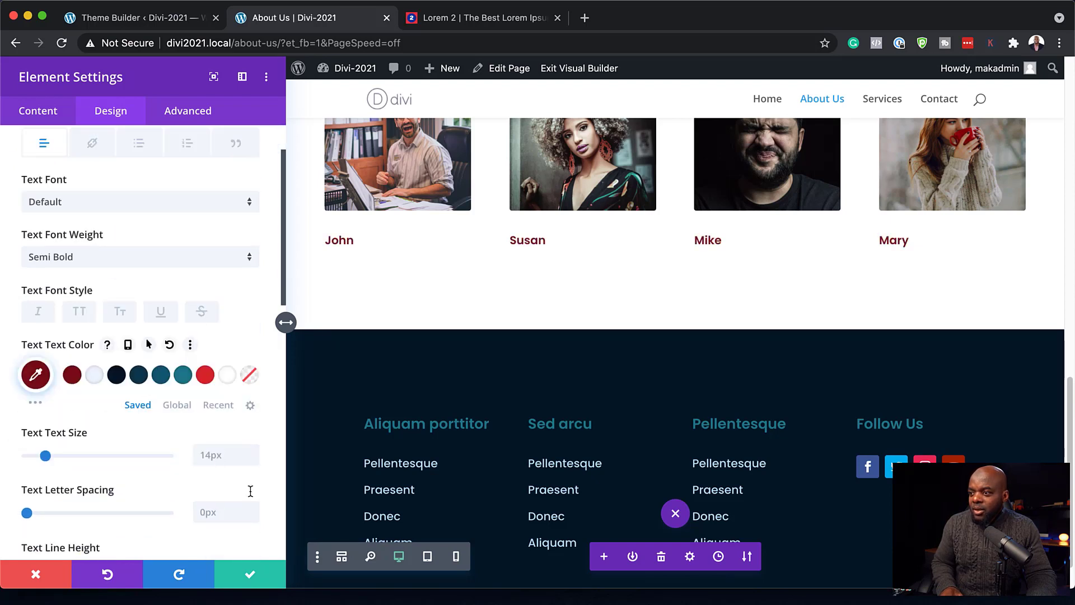
pyautogui.click(253, 452)
pyautogui.click(253, 452)
pyautogui.click(253, 452)
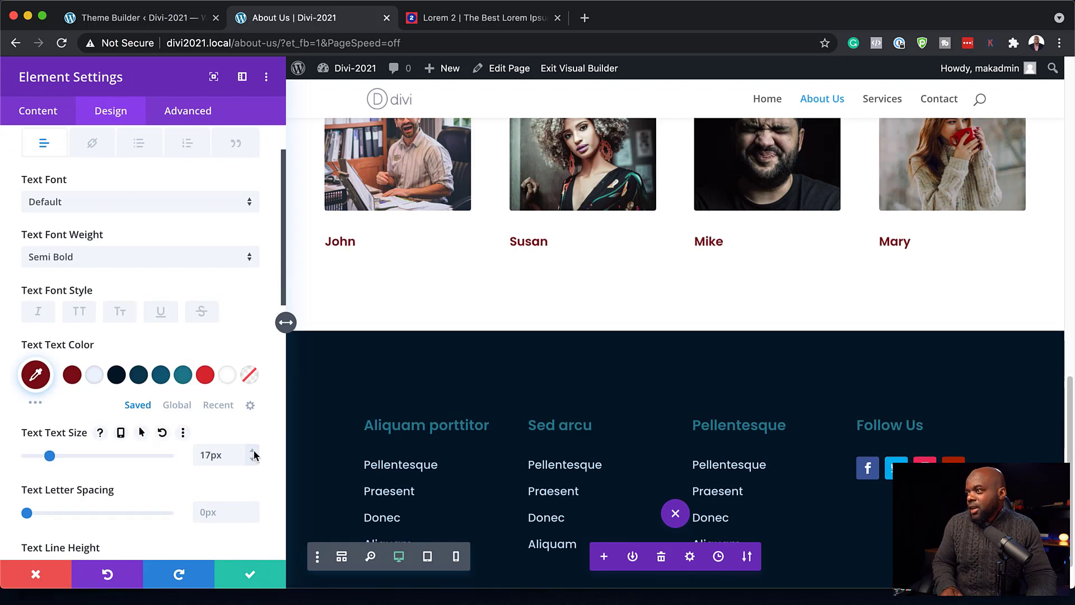
pyautogui.click(253, 460)
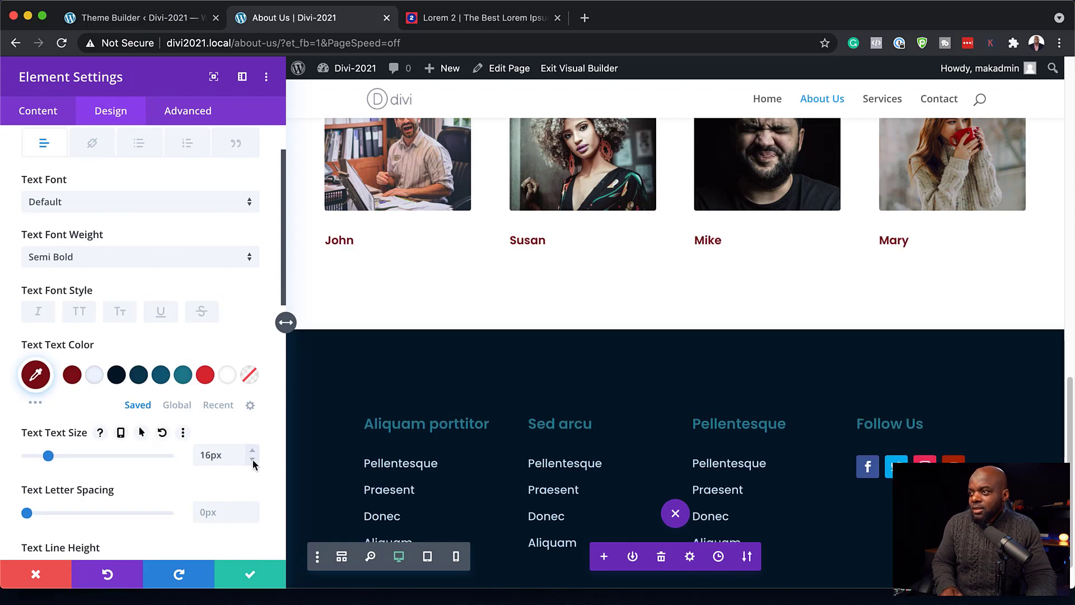
pyautogui.click(250, 575)
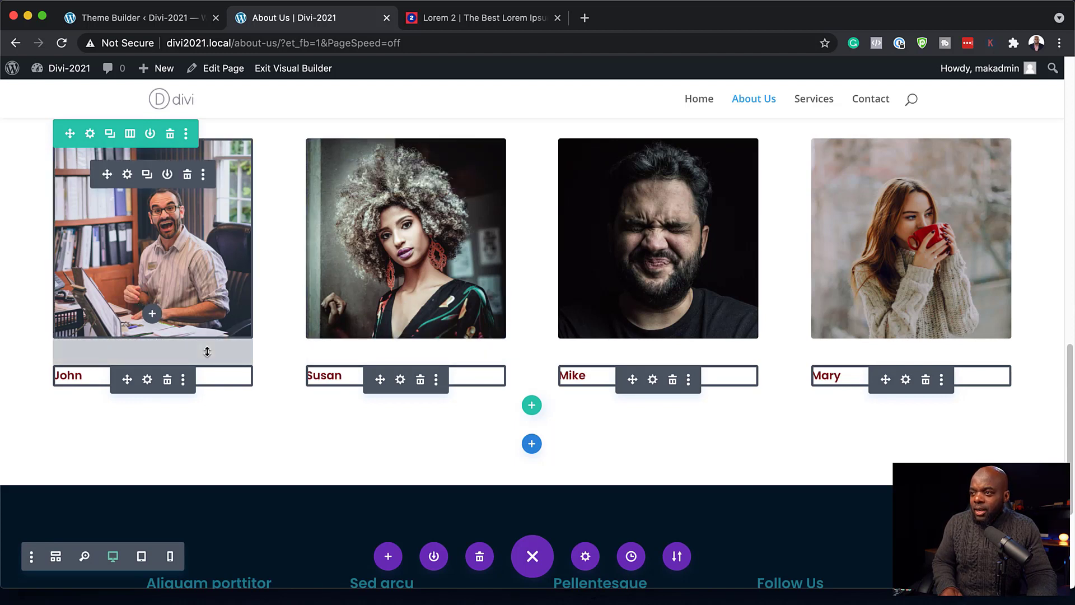
# - Shrink the bottom margin under John's photo and extend his image styles throughout this row
pyautogui.moveTo(206, 345); pyautogui.dragTo(205, 334)
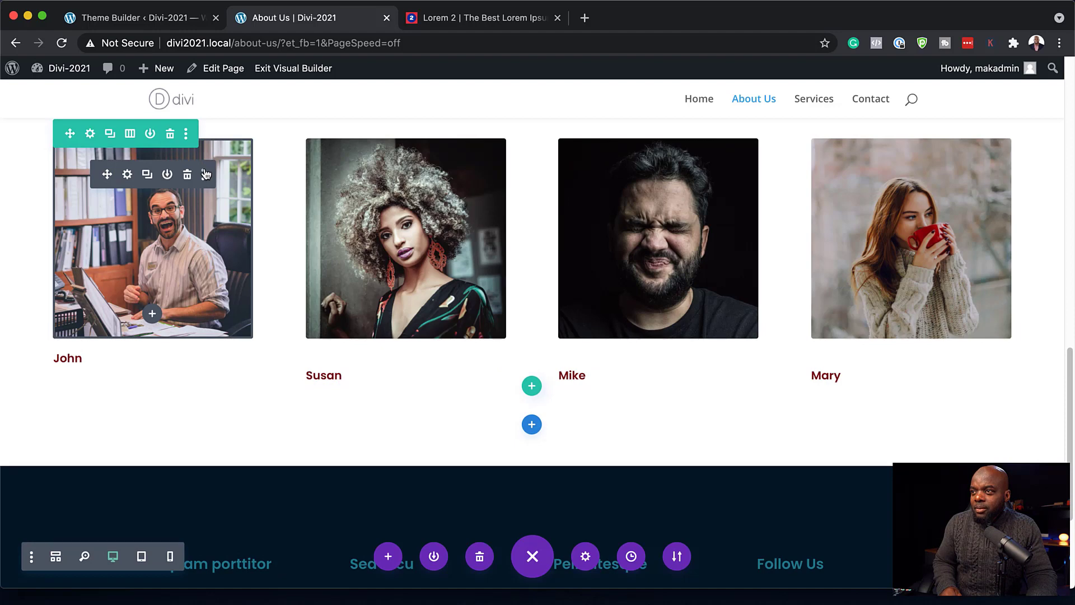
pyautogui.click(204, 176)
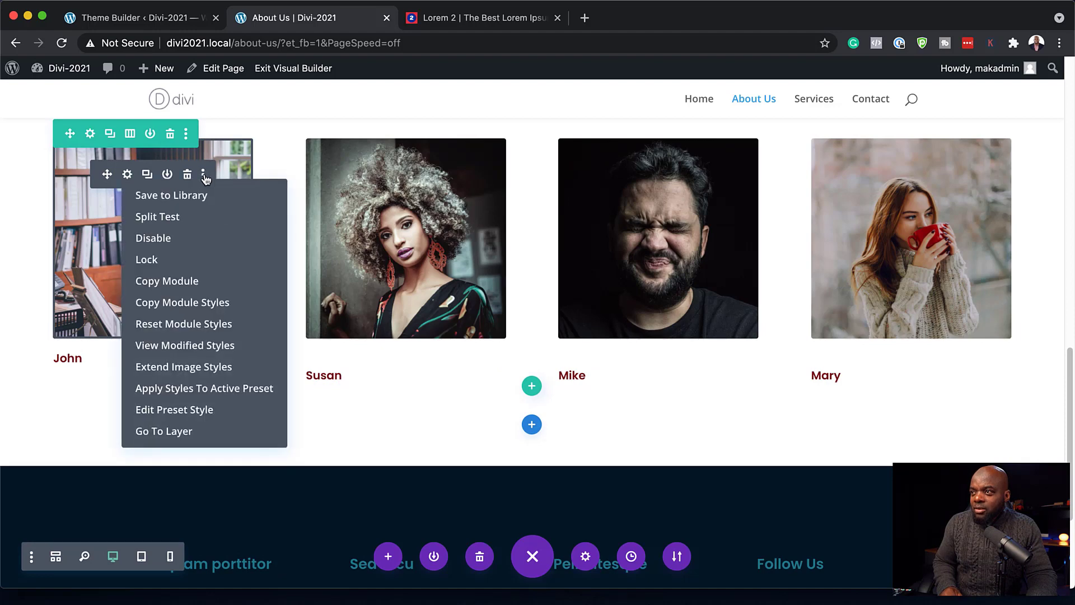
pyautogui.click(220, 371)
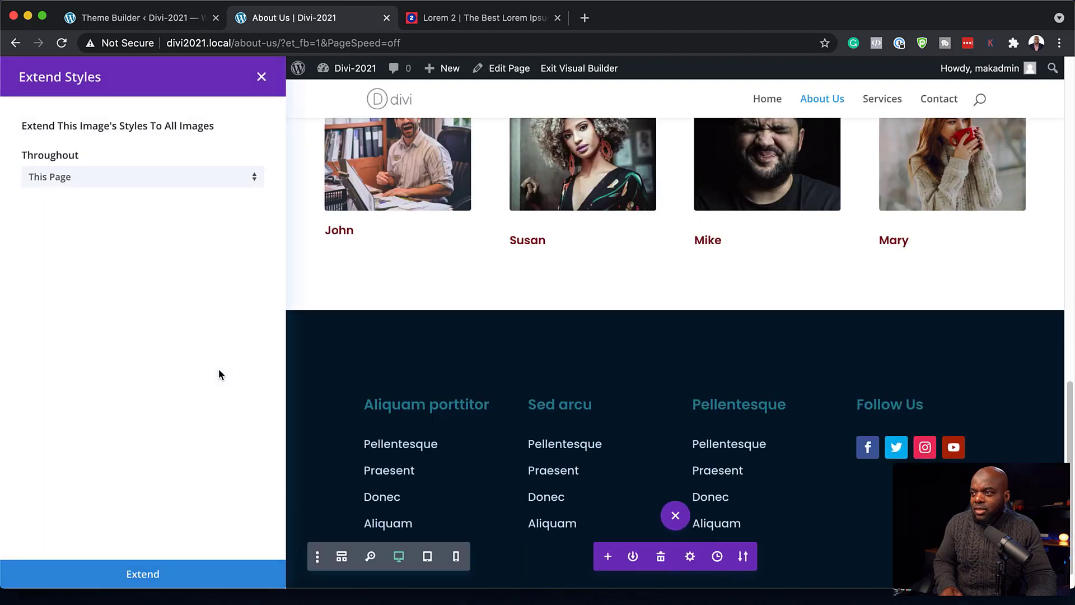
pyautogui.click(124, 180)
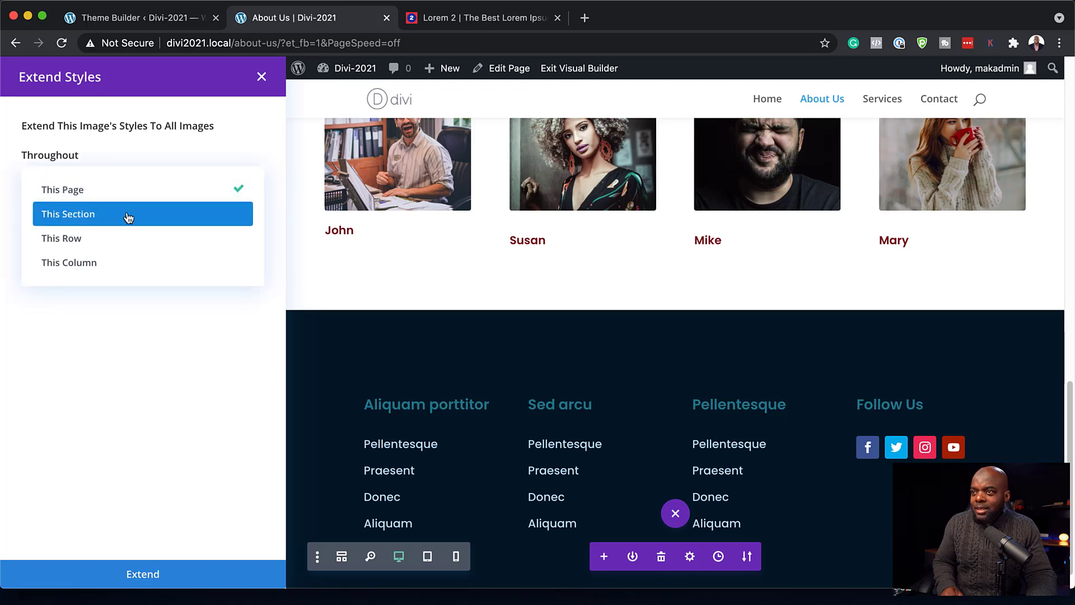
pyautogui.click(120, 241)
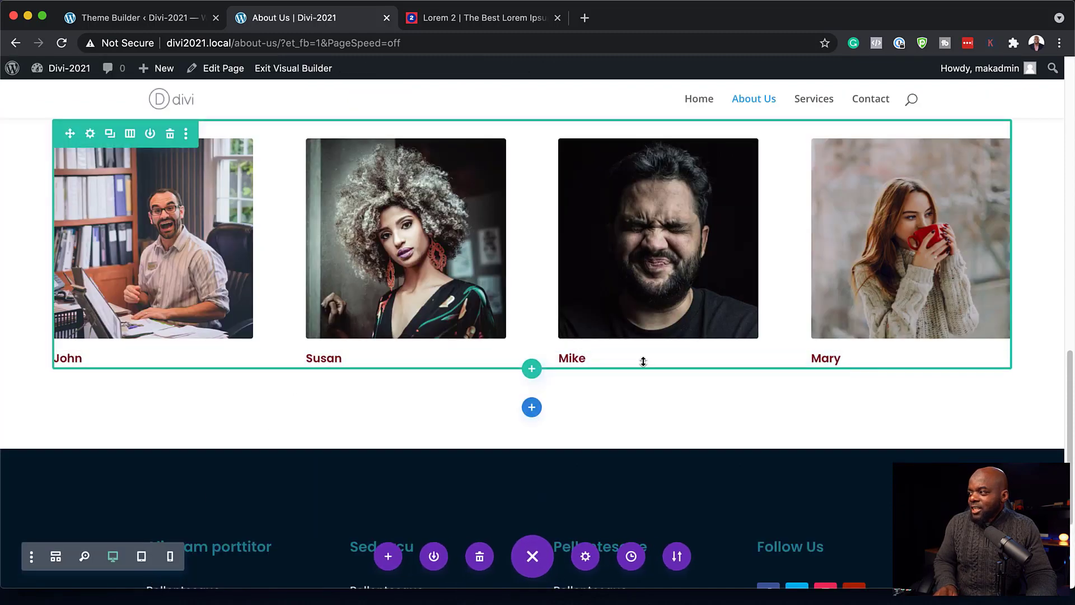
# - Scroll through the About Us page, then return to the Theme Builder's Global Body layout
pyautogui.scroll(3, 293, 384)
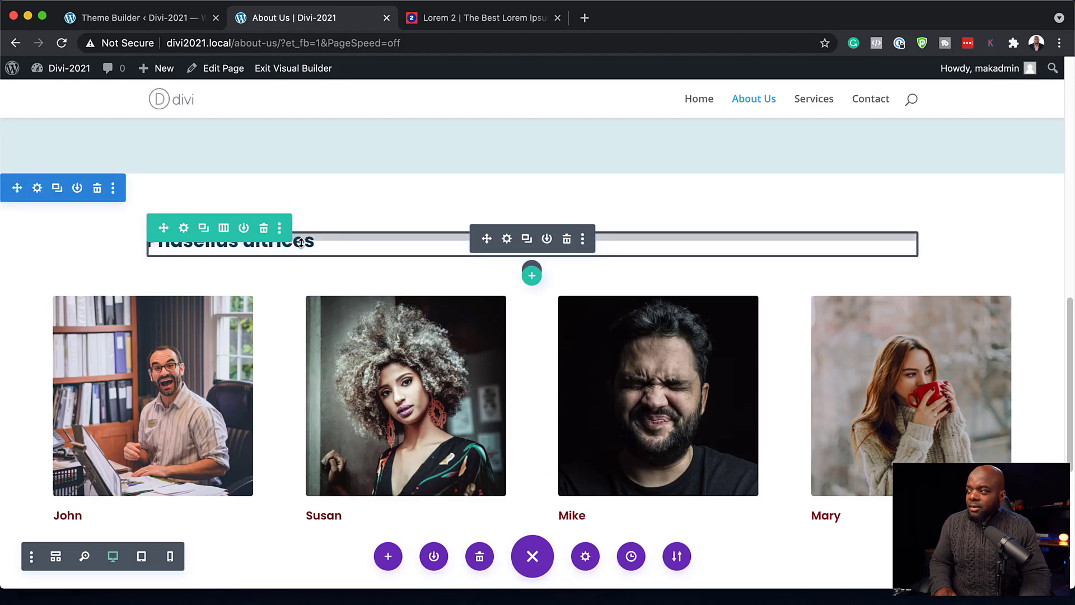
pyautogui.scroll(10, 446, 367)
pyautogui.scroll(-12, 449, 375)
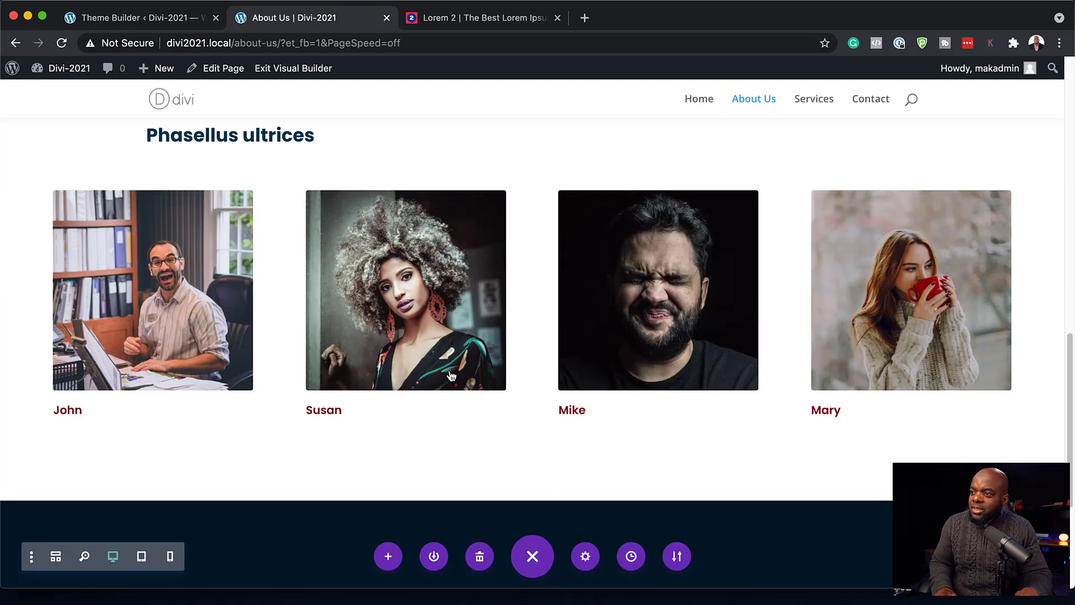
pyautogui.scroll(12, 450, 374)
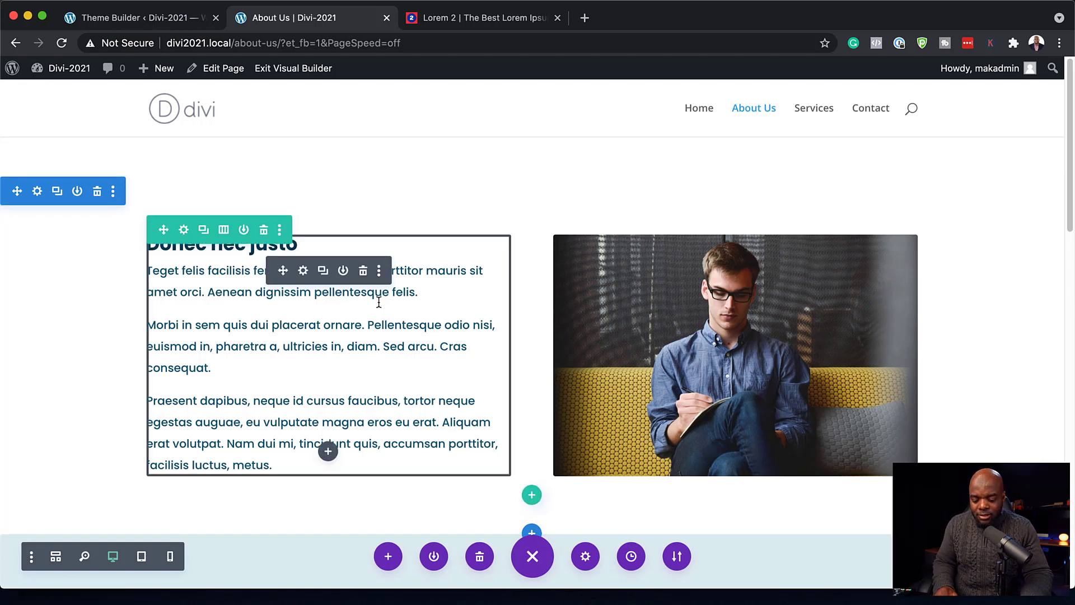
pyautogui.click(162, 17)
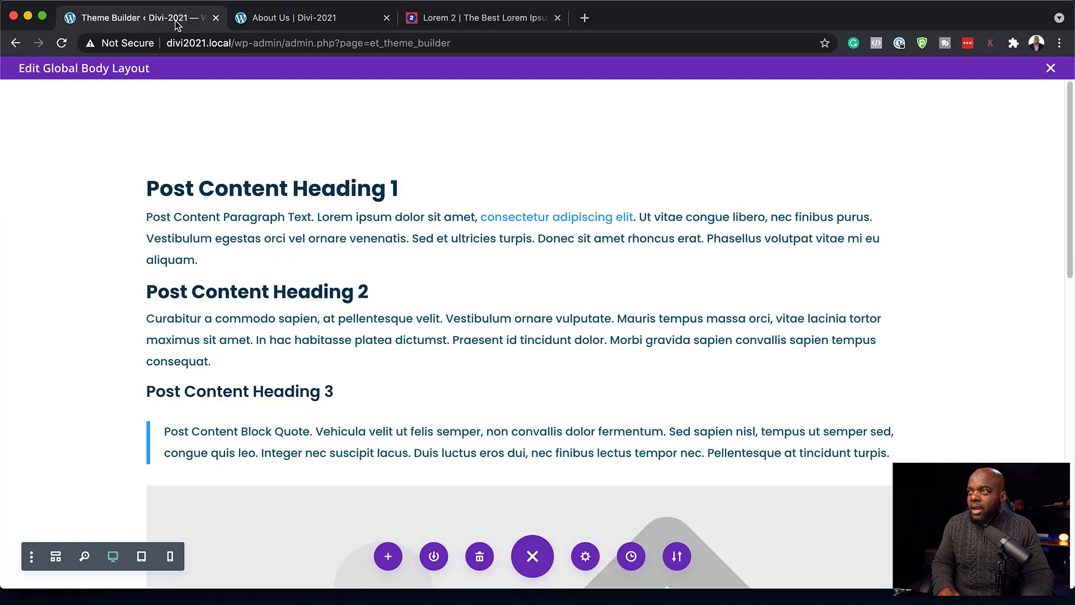
# - Close the layout editor and create a new website template for All Pages
pyautogui.click(1051, 68)
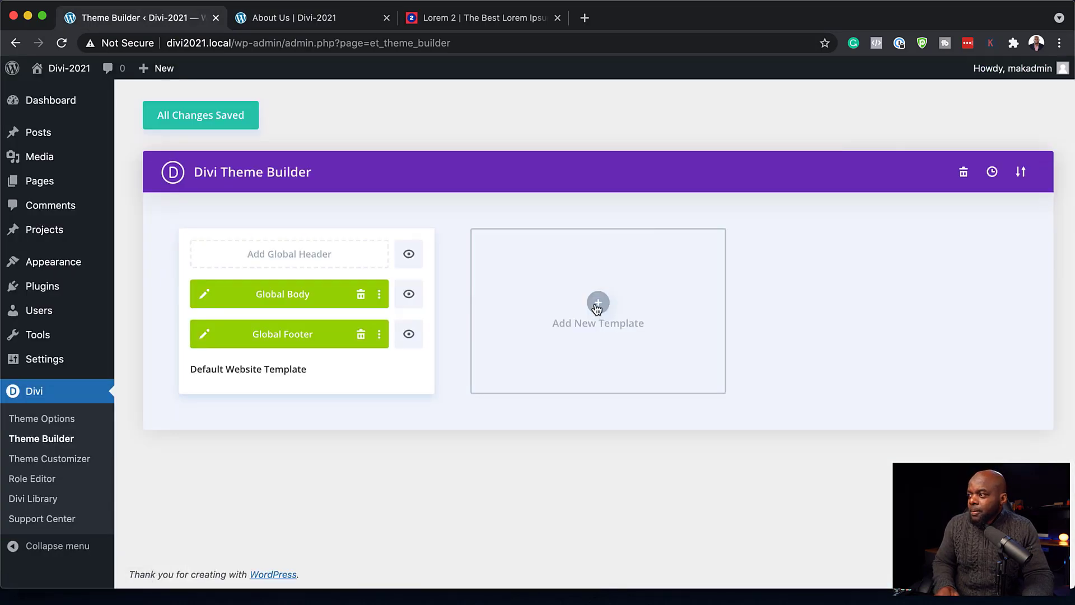
pyautogui.click(597, 303)
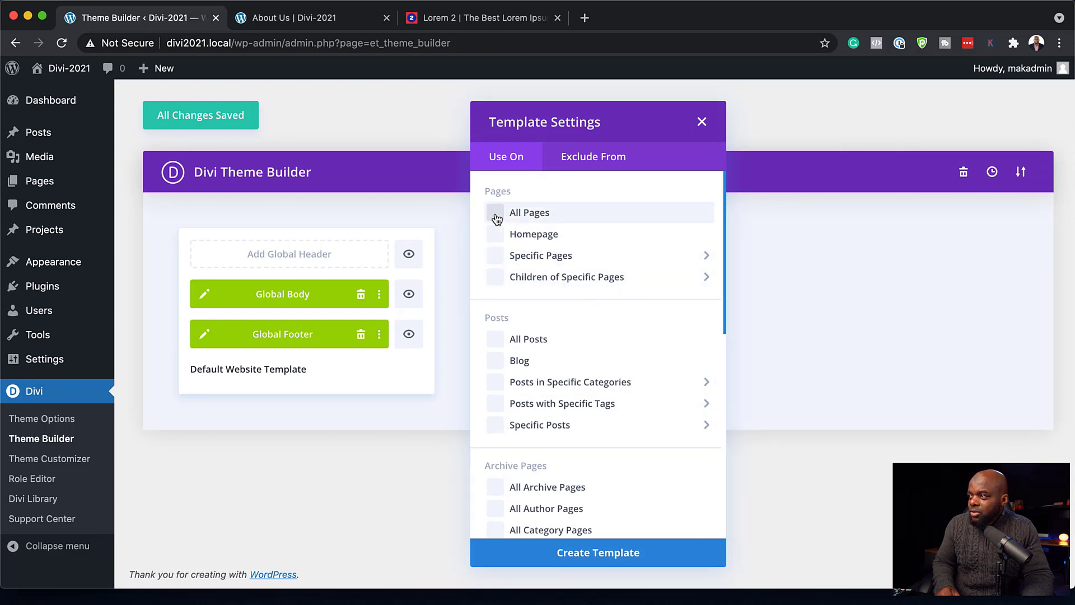
pyautogui.click(628, 557)
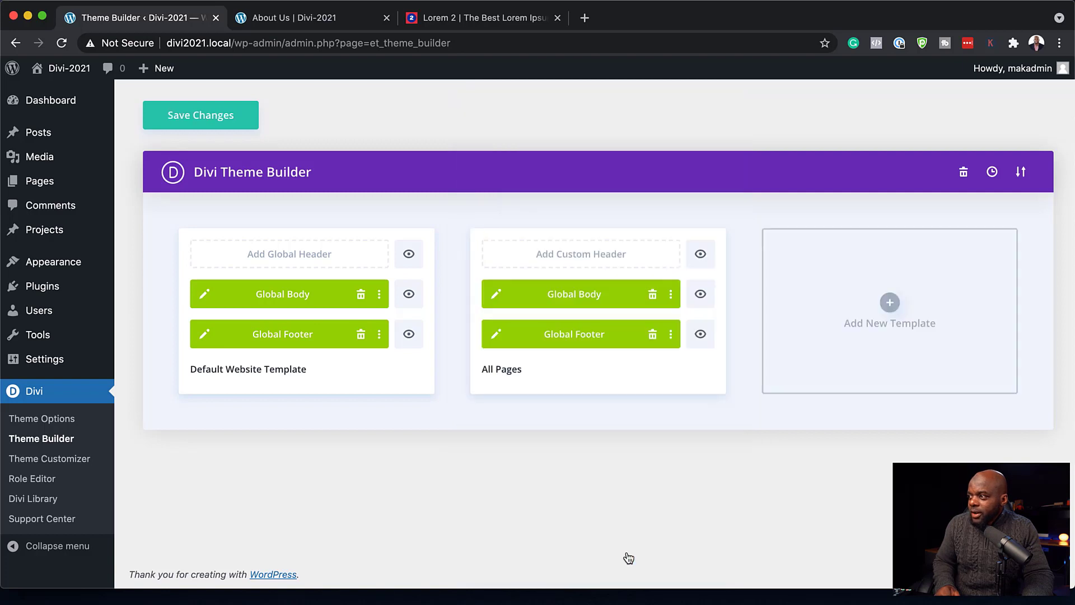
# - Exclude Homepage and Promo from the template, save, and edit its Global Body layout
pyautogui.click(502, 217)
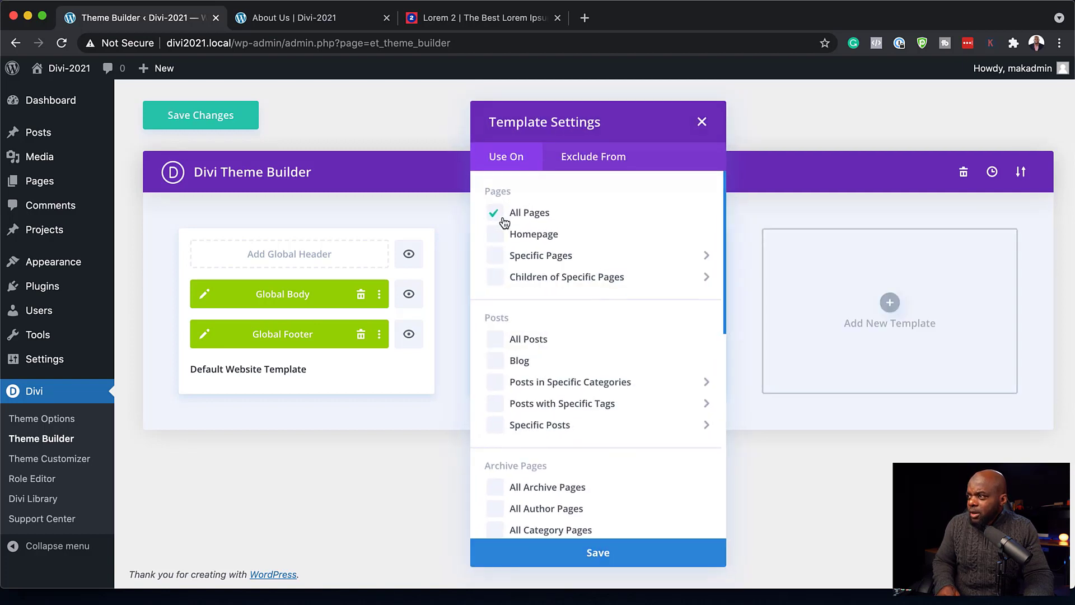
pyautogui.click(585, 158)
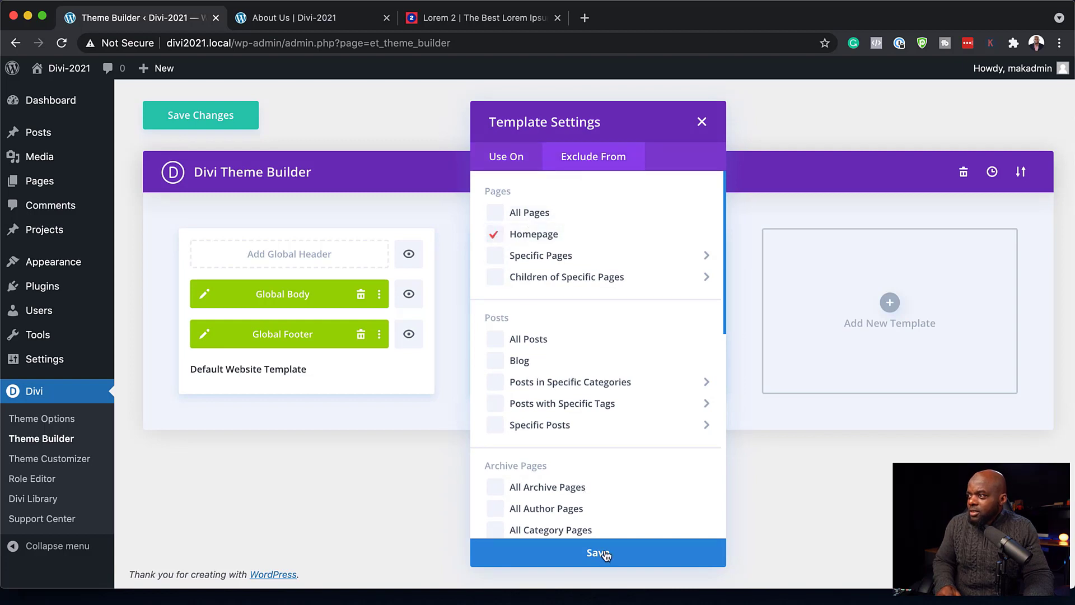
pyautogui.moveTo(495, 255)
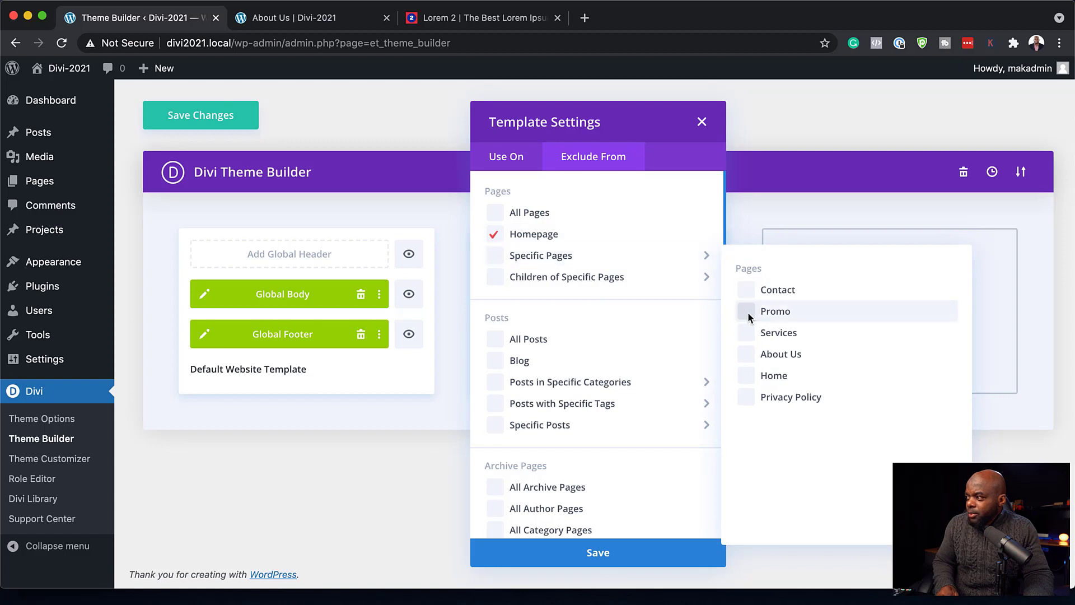
pyautogui.click(746, 311)
pyautogui.click(603, 554)
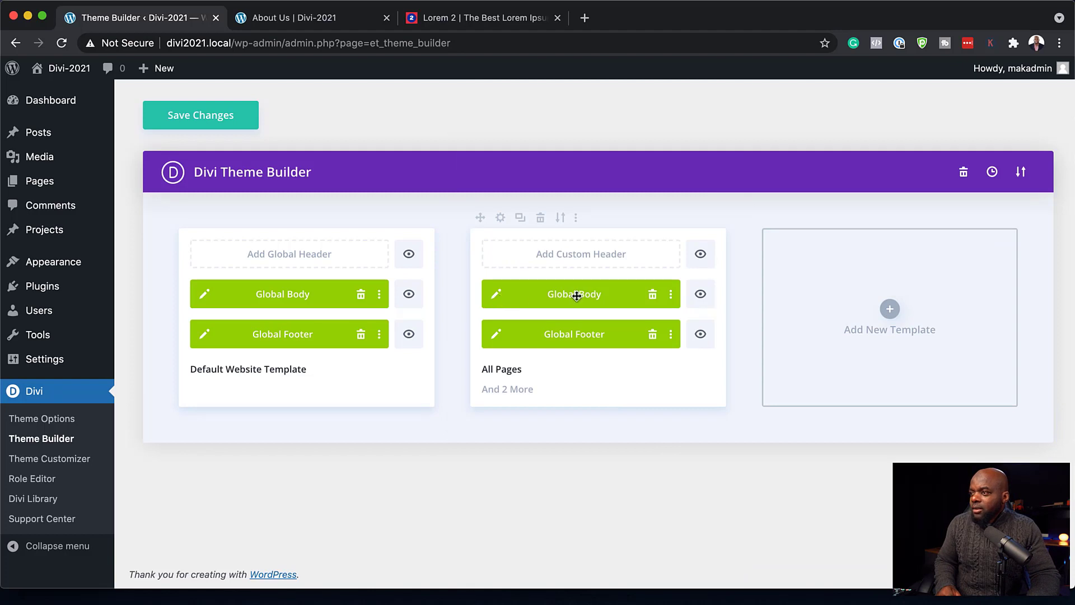
pyautogui.click(498, 298)
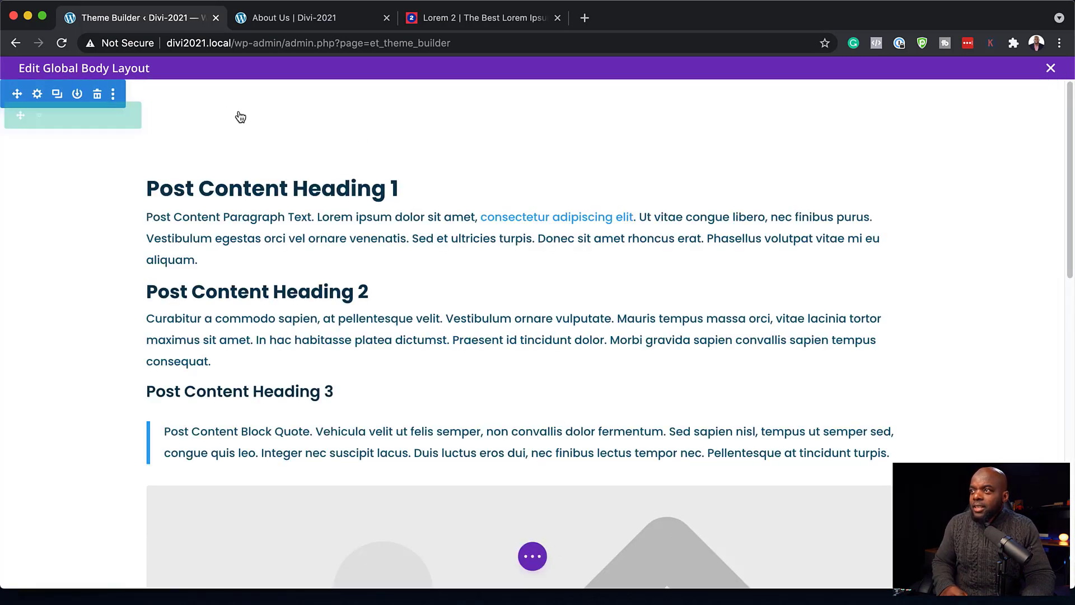
# - Add a Fullwidth section containing a Fullwidth Post Title module below the post content
pyautogui.scroll(-5, 725, 462)
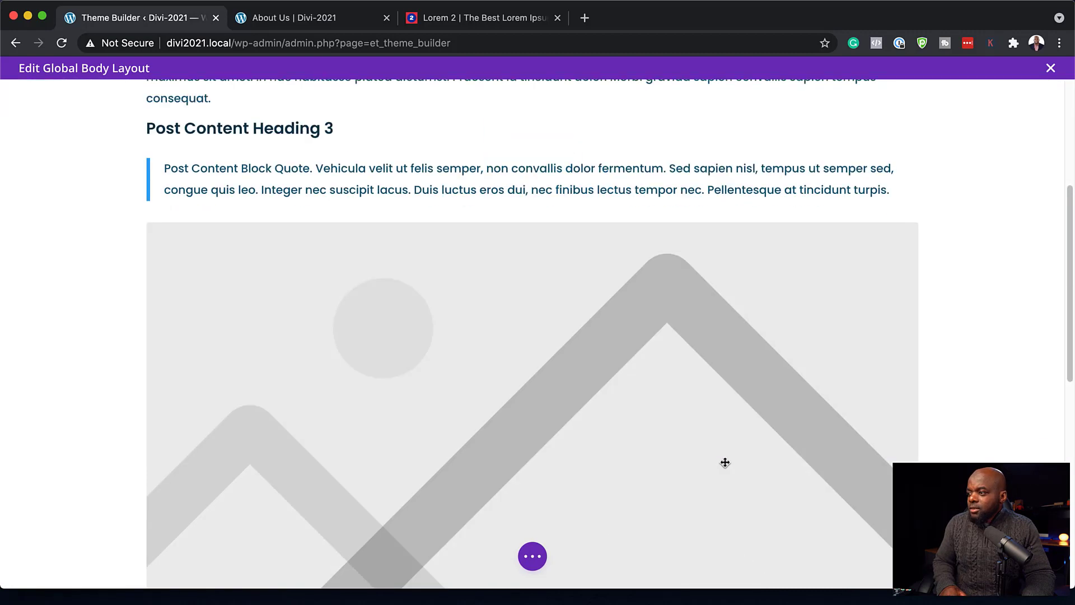
pyautogui.scroll(-10, 725, 462)
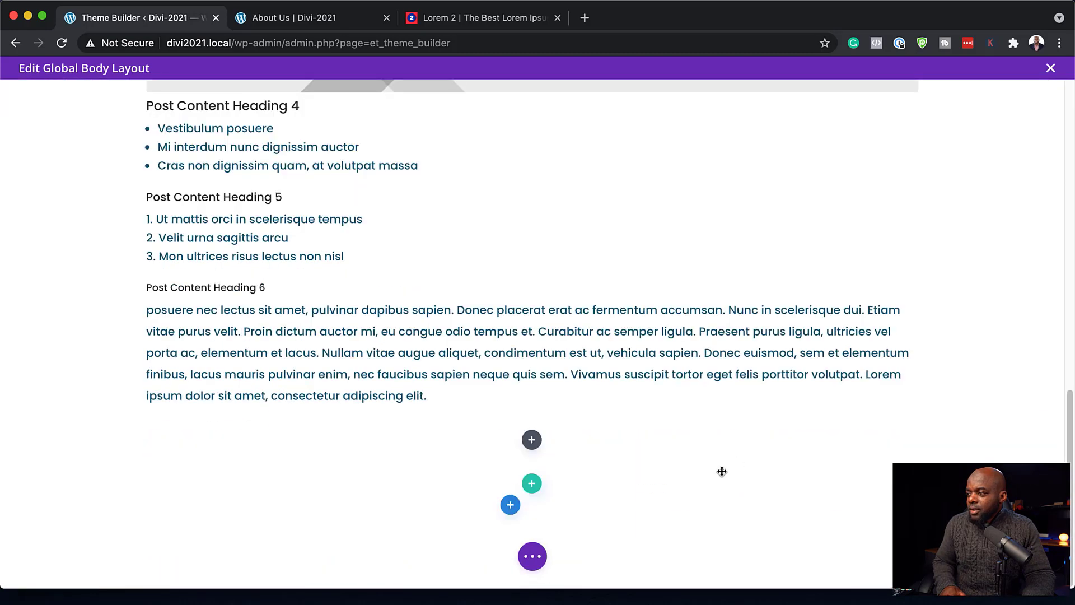
pyautogui.click(510, 505)
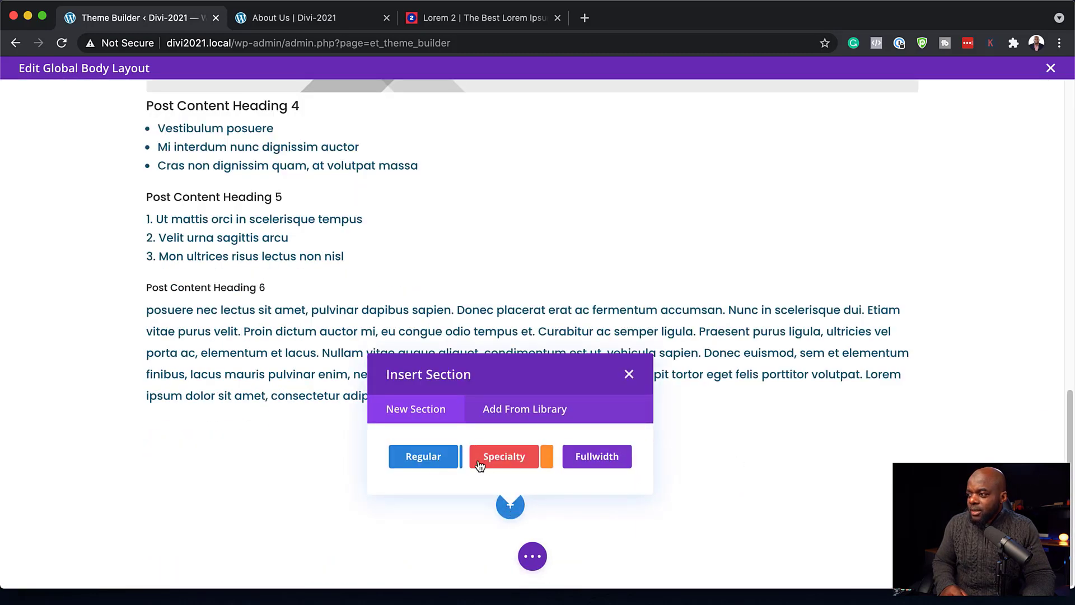
pyautogui.click(594, 463)
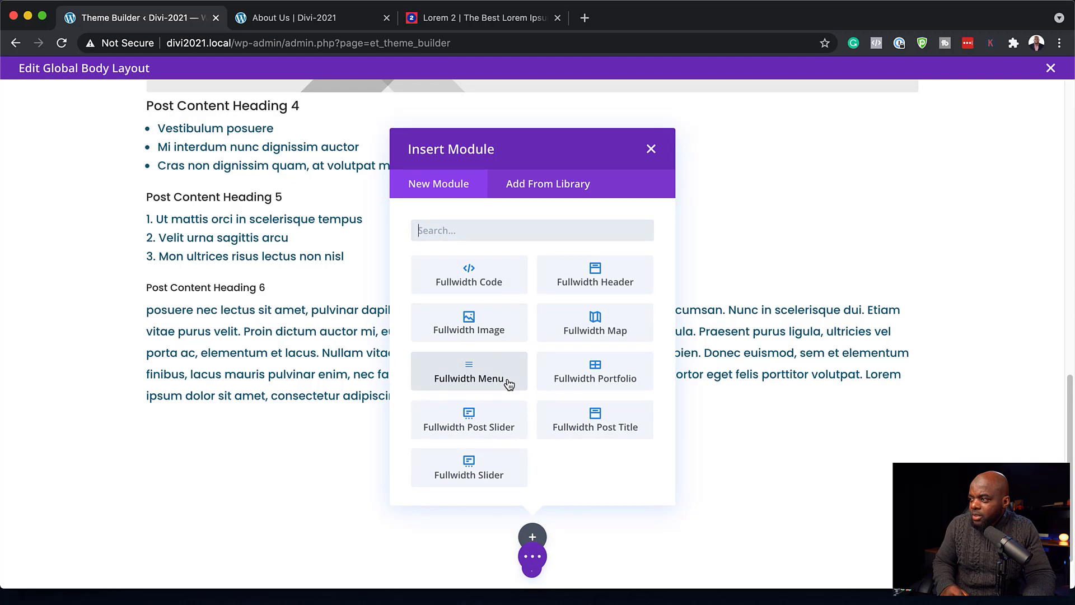
pyautogui.click(615, 417)
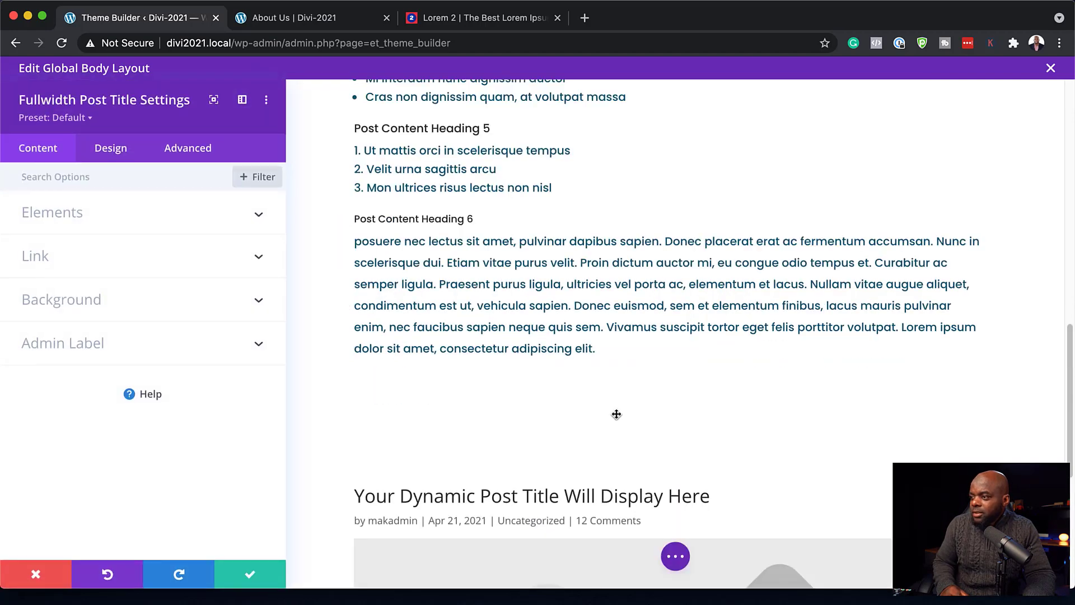
# - Give the title module a dark red #7e111a background and hide its meta and featured image
pyautogui.scroll(-4, 620, 414)
pyautogui.scroll(2, 451, 372)
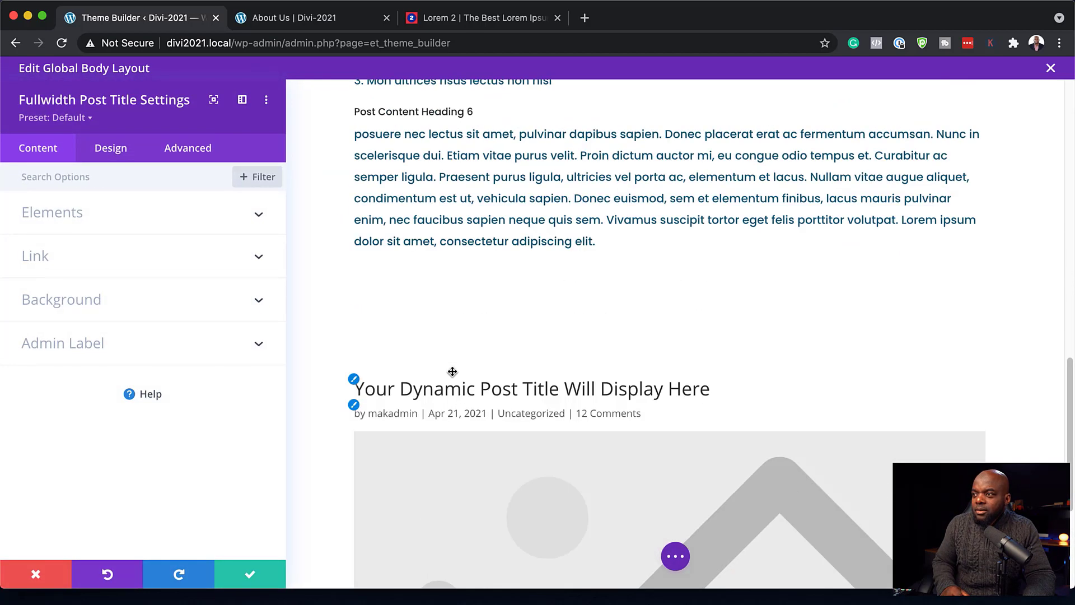
pyautogui.click(121, 302)
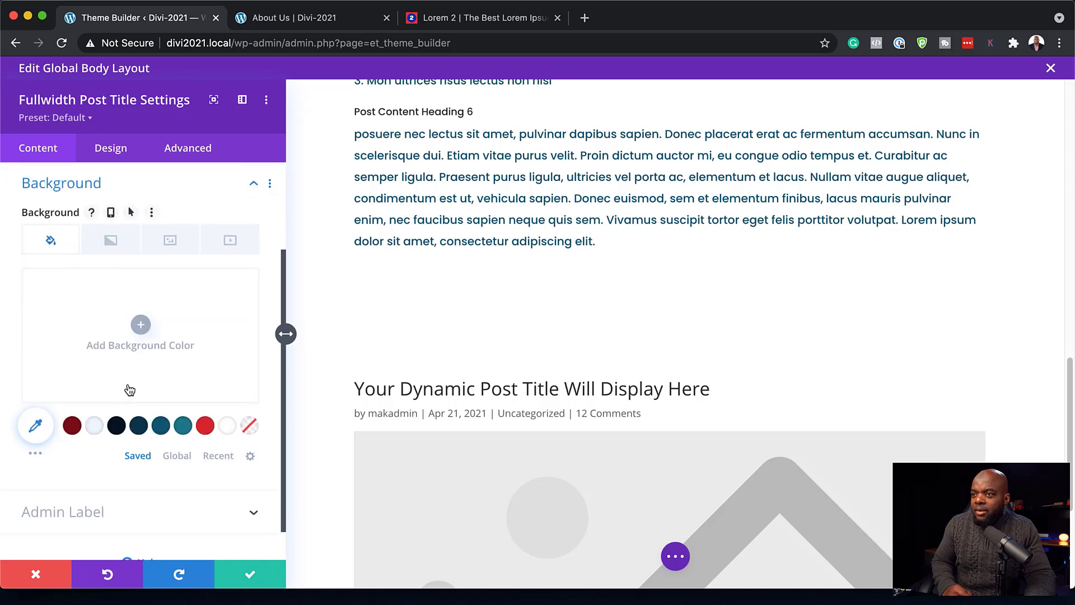
pyautogui.click(72, 427)
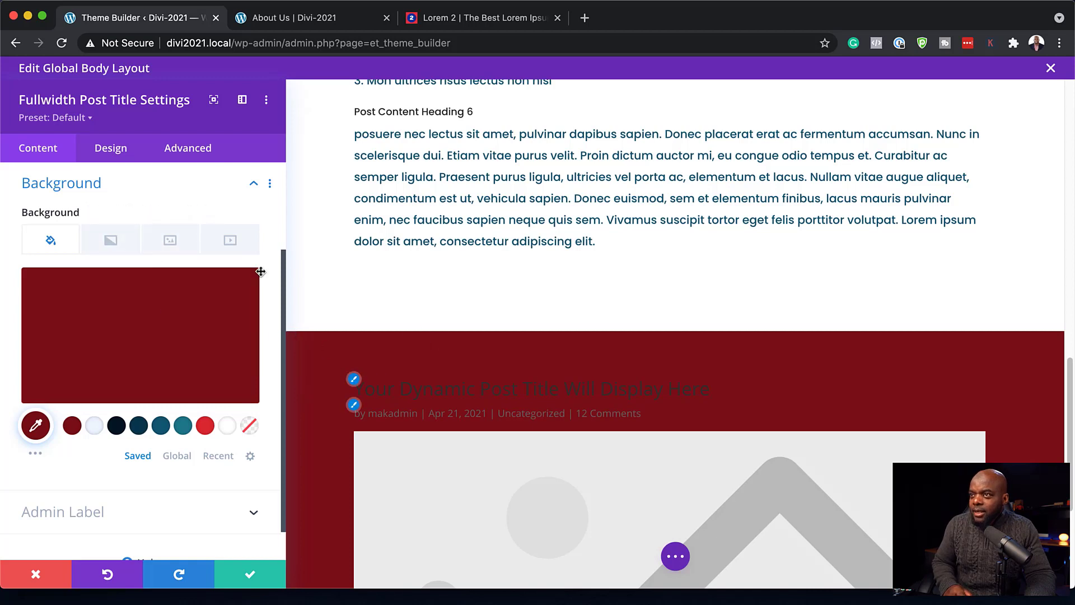
pyautogui.scroll(4, 146, 269)
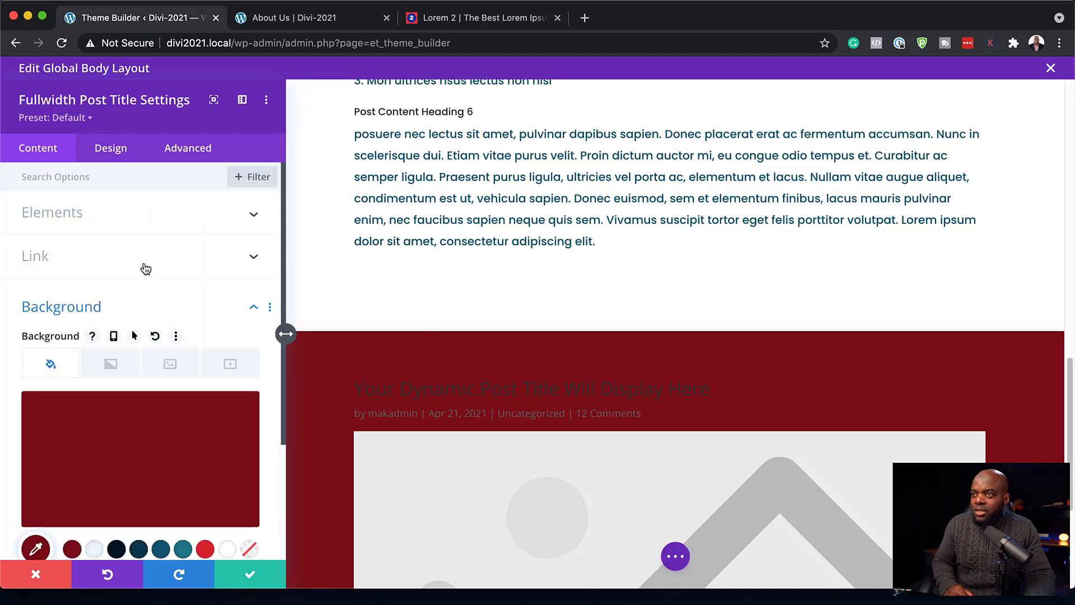
pyautogui.click(92, 218)
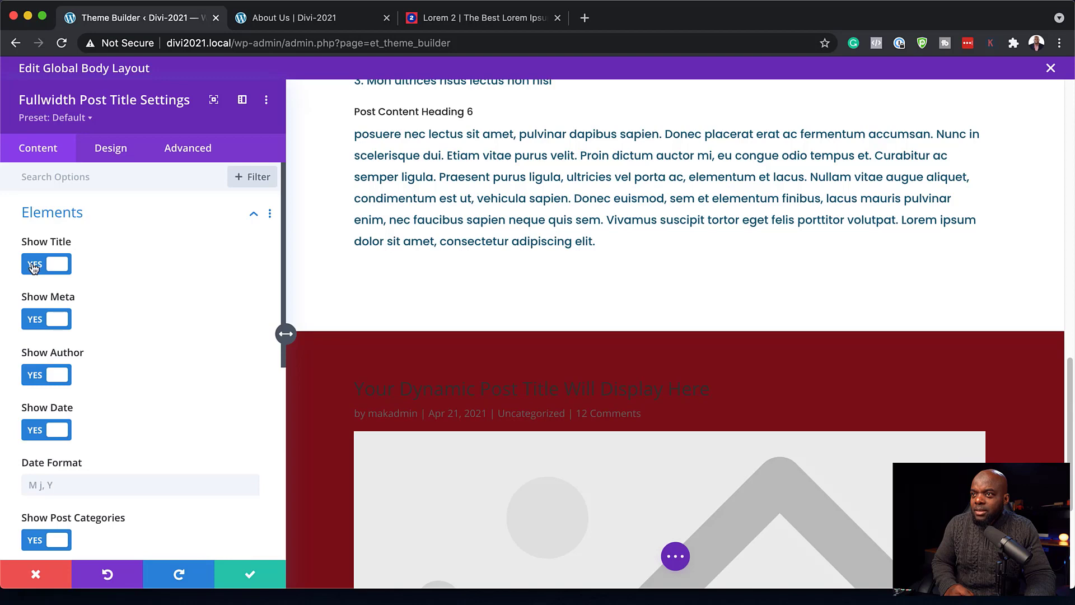
pyautogui.click(34, 321)
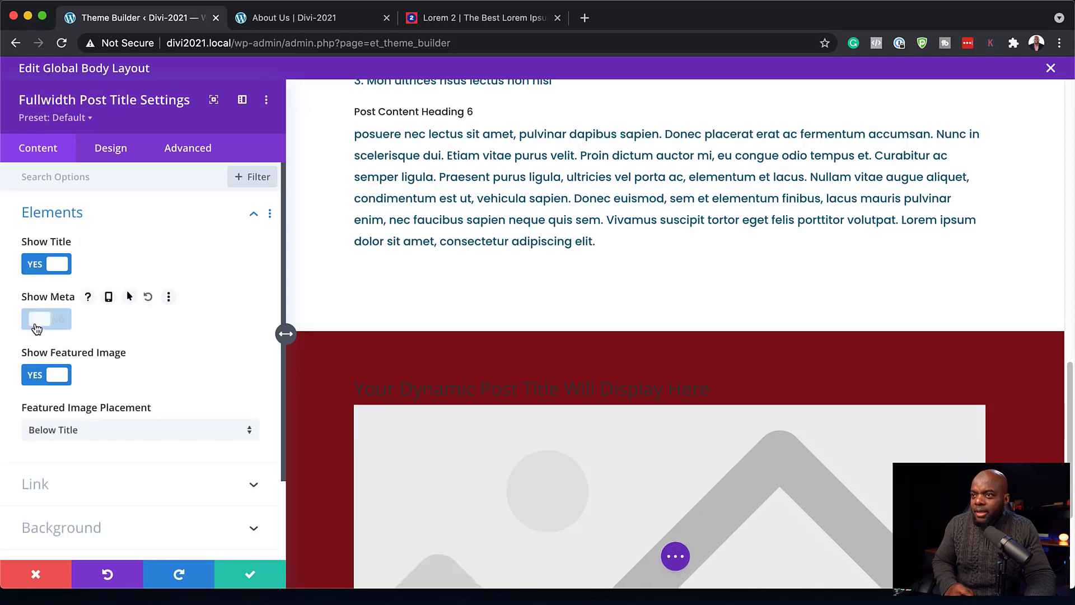
pyautogui.click(32, 376)
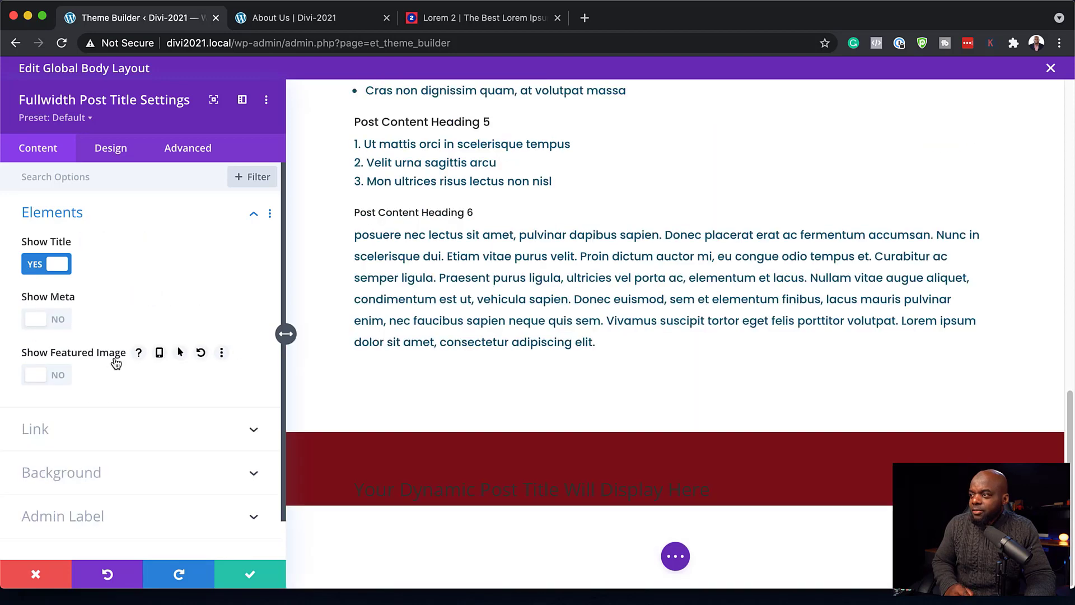
# - Set the post title font to Poppins
pyautogui.moveTo(387, 482)
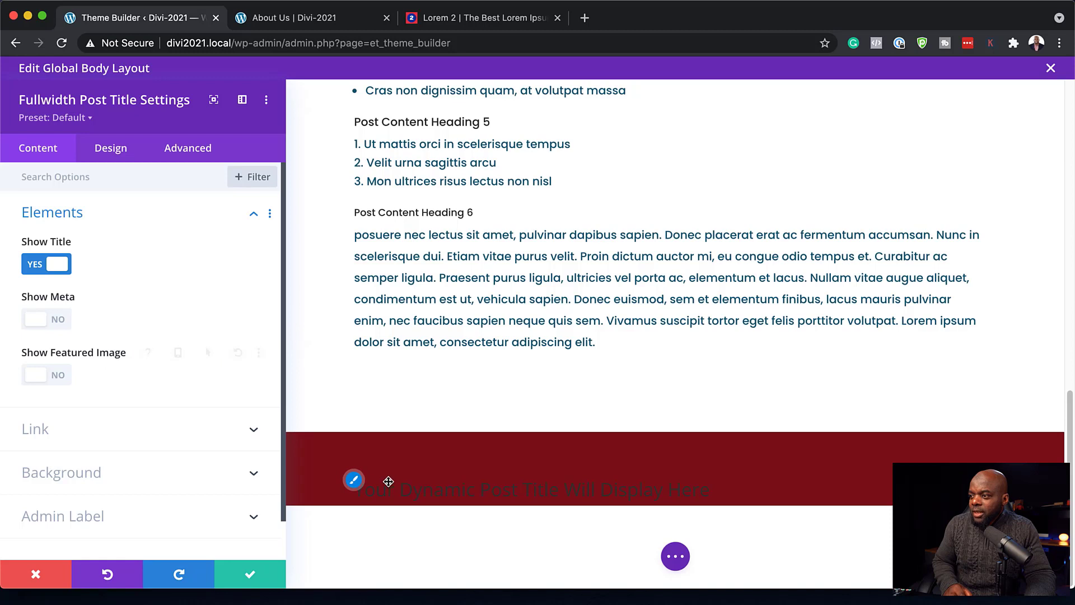
pyautogui.click(354, 480)
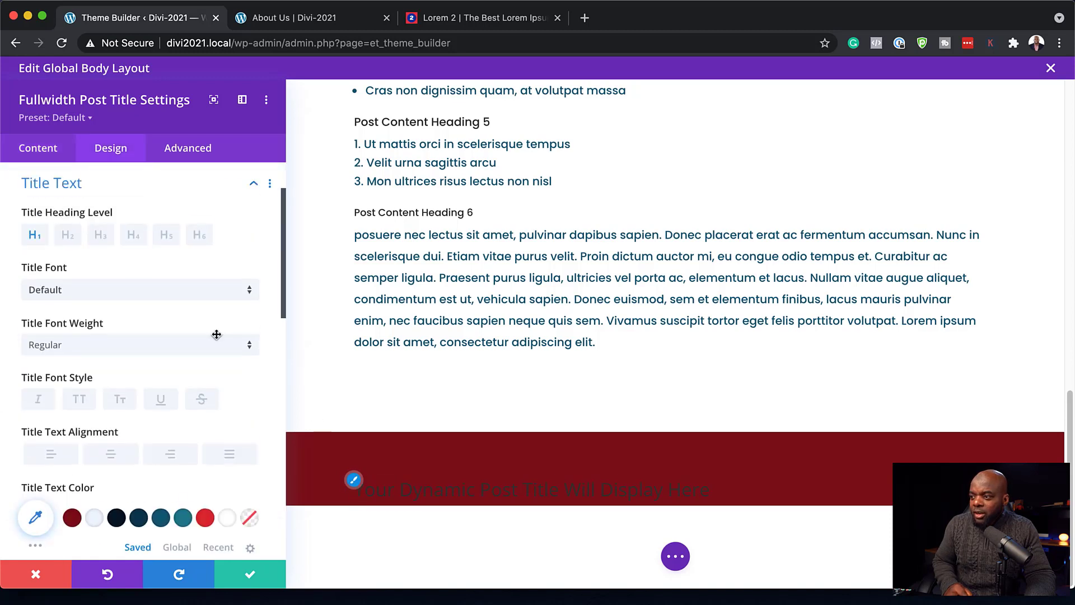
pyautogui.click(75, 298)
pyautogui.click(73, 200)
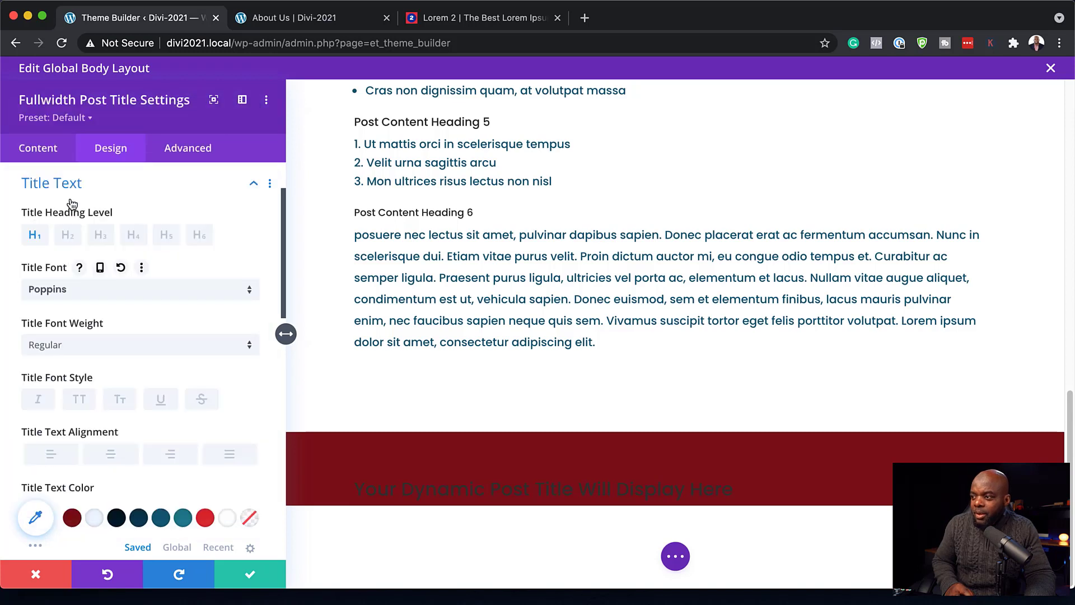
# - Colour the title text peach #fa9075 after trying light and red options
pyautogui.click(95, 519)
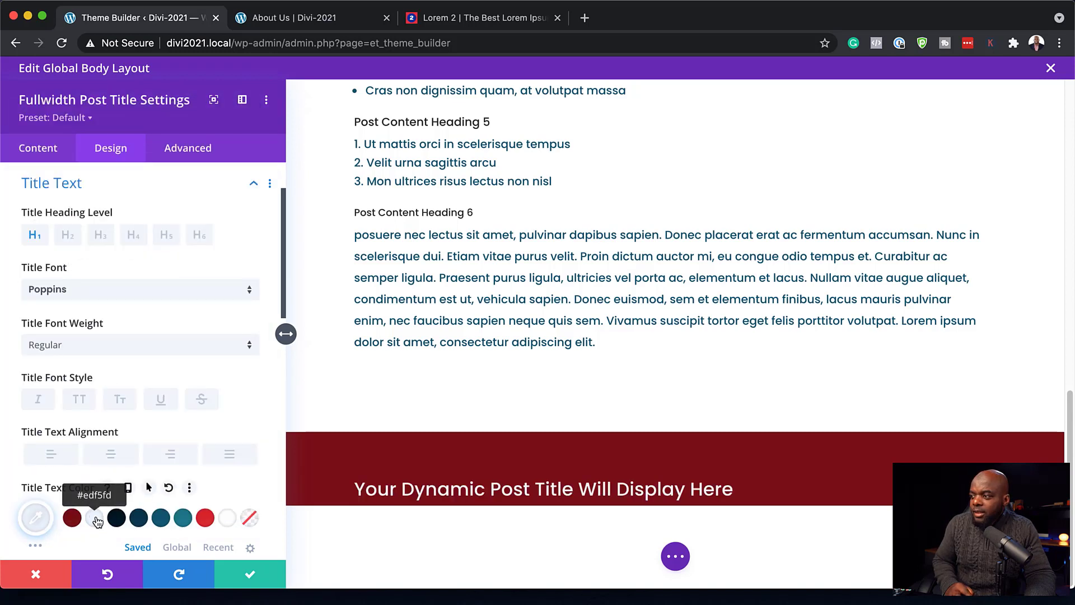
pyautogui.scroll(-2, 252, 342)
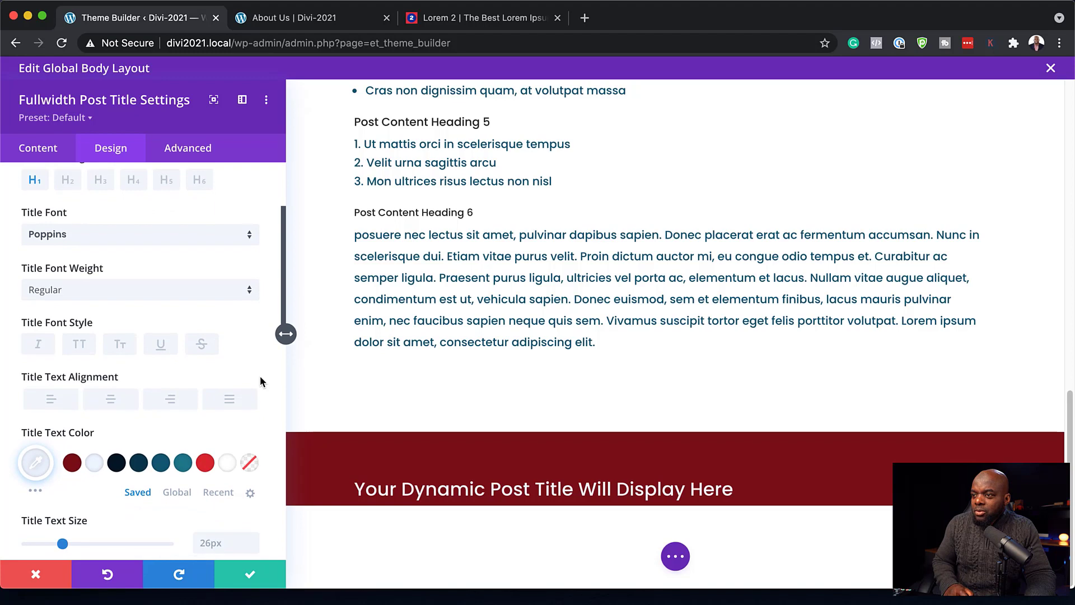
pyautogui.click(207, 466)
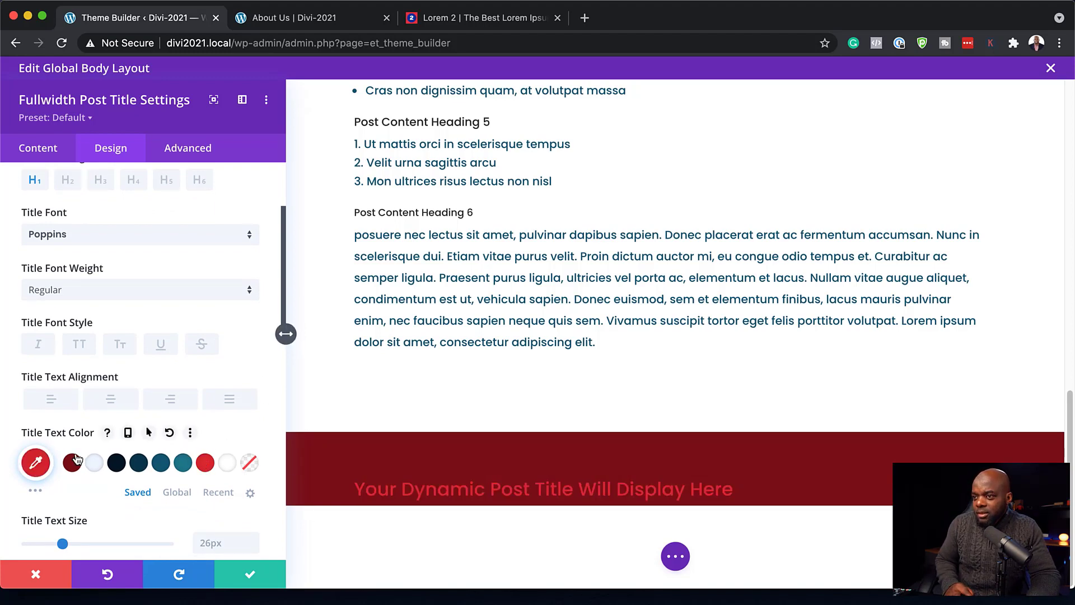
pyautogui.click(36, 463)
pyautogui.scroll(-4, 269, 359)
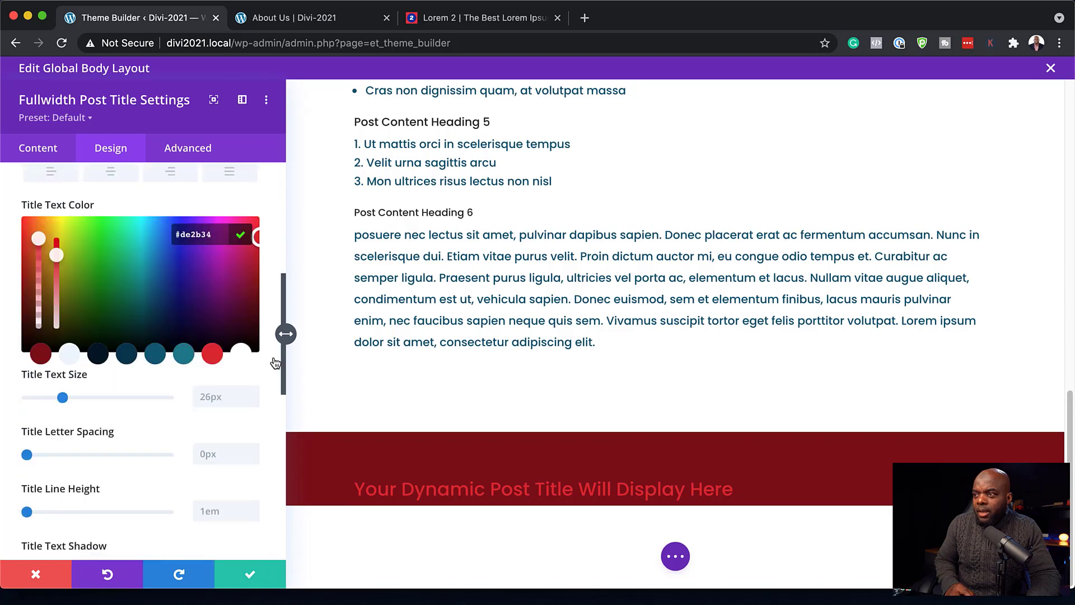
pyautogui.click(268, 370)
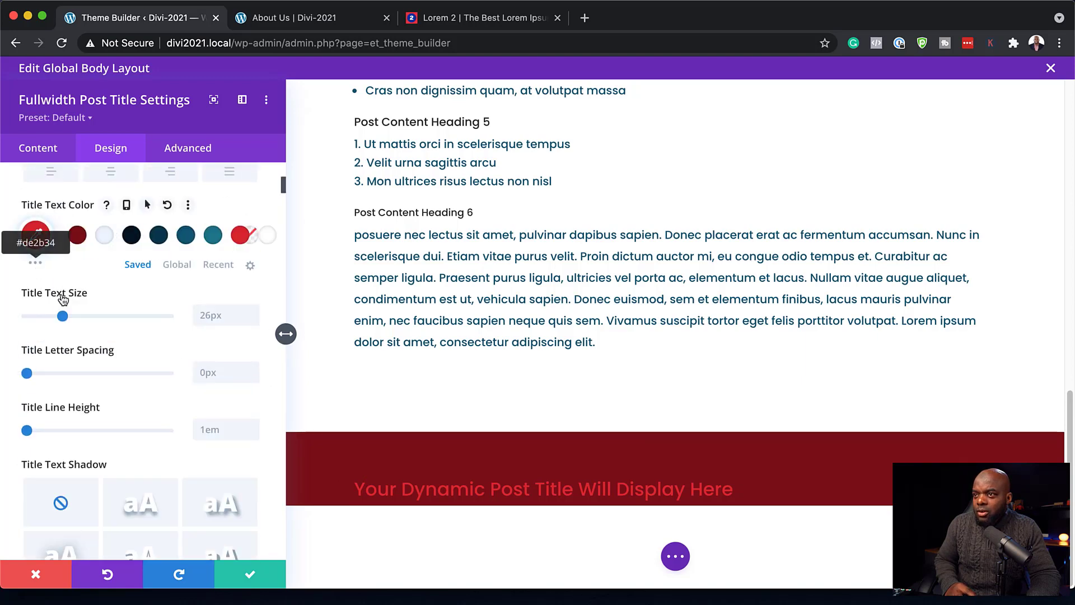
pyautogui.click(36, 264)
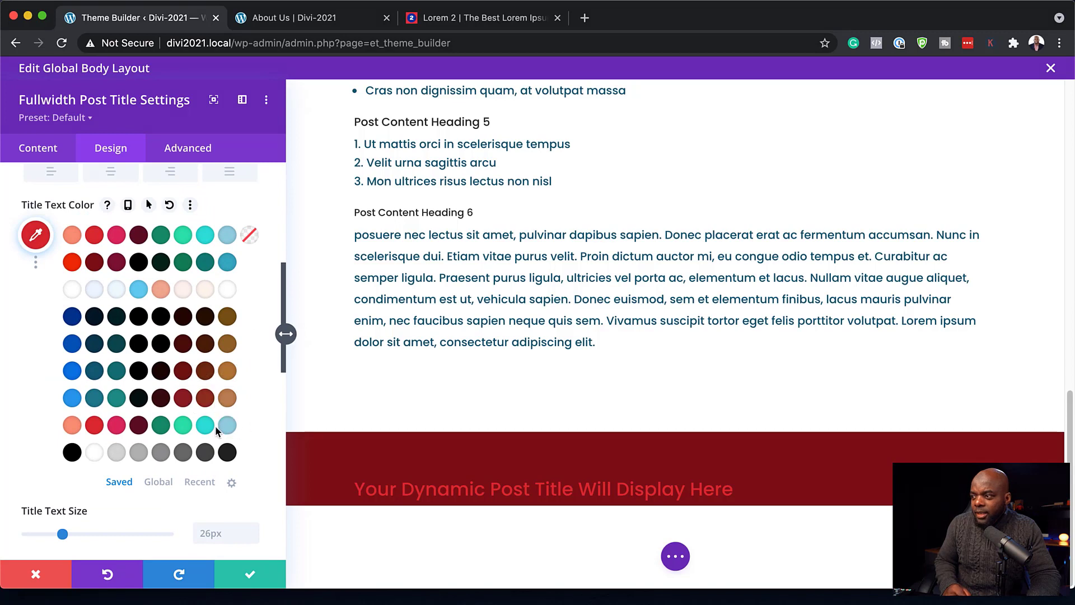
pyautogui.click(72, 235)
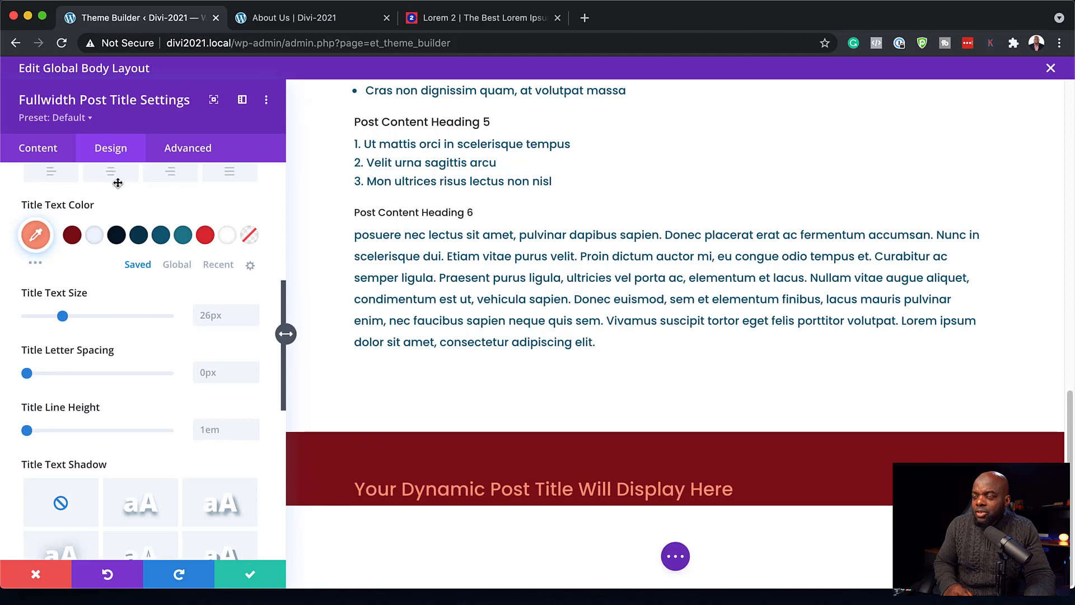
pyautogui.scroll(7, 140, 257)
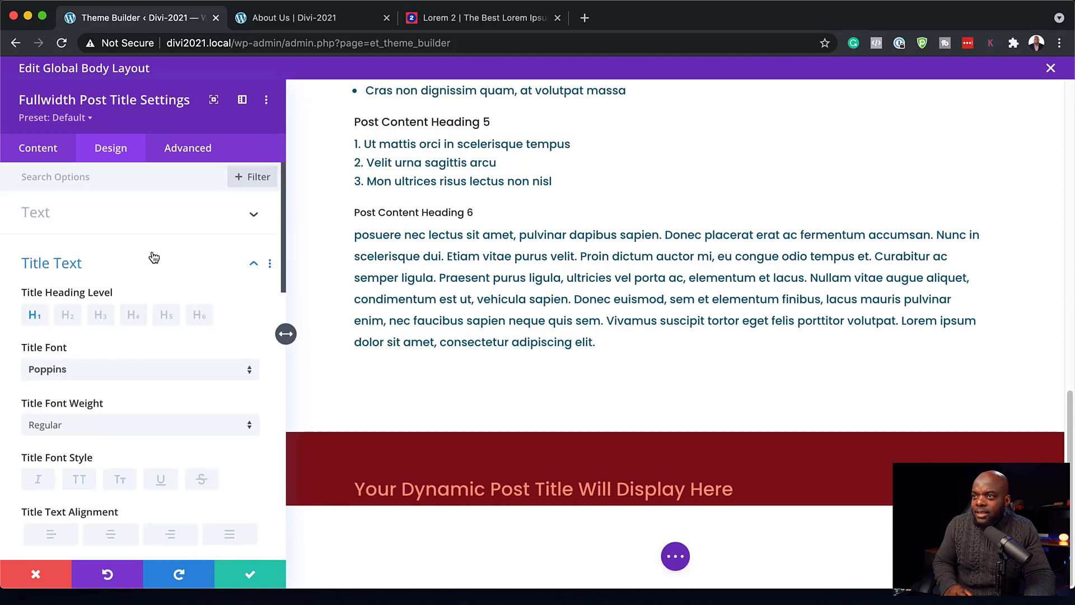
pyautogui.scroll(-10, 154, 257)
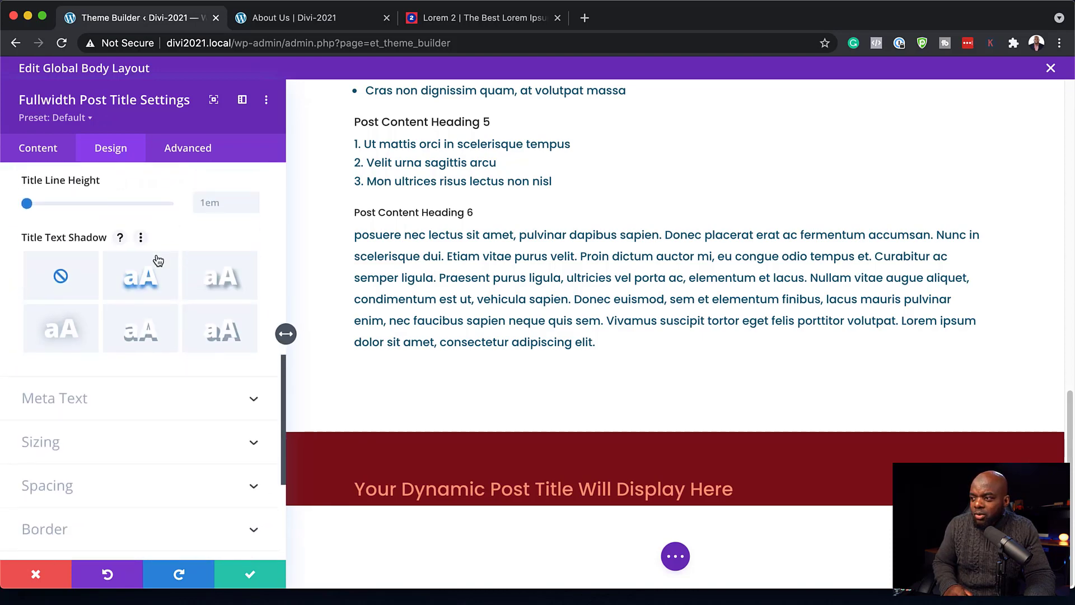
pyautogui.scroll(-3, 158, 263)
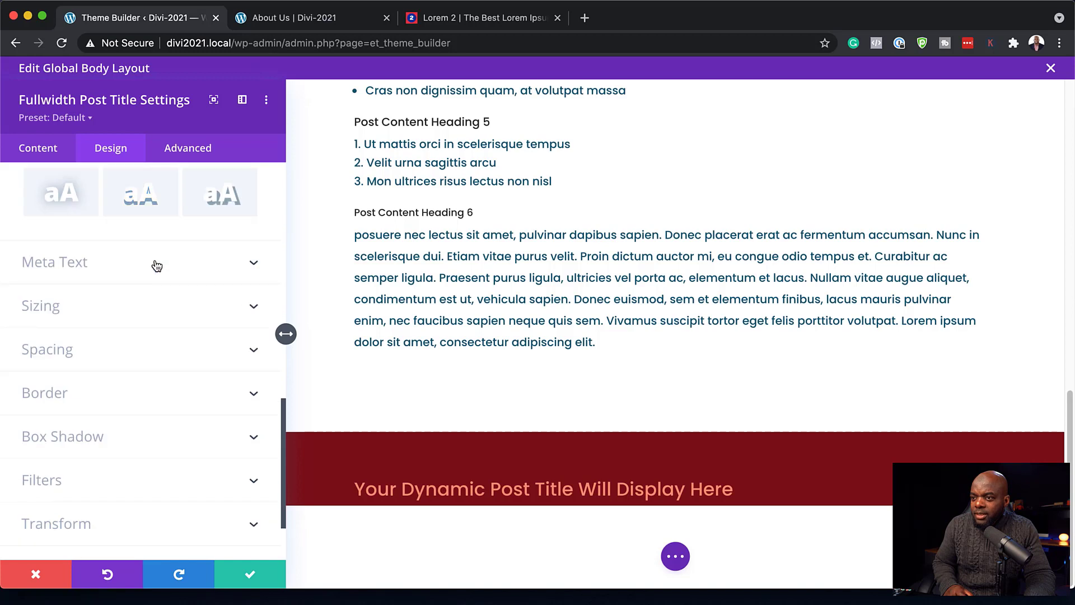
pyautogui.click(63, 353)
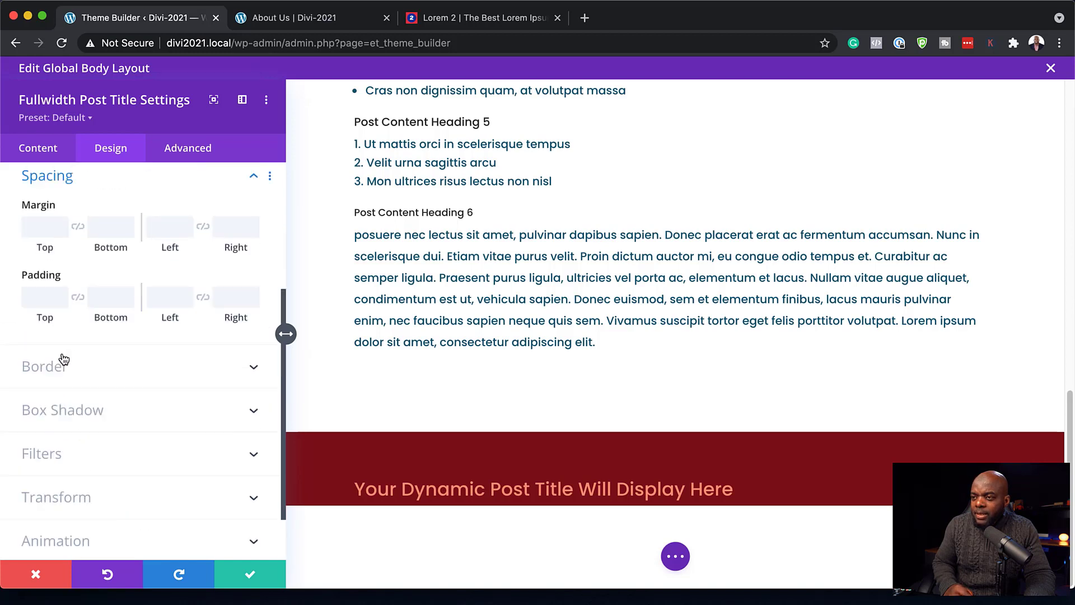
# - Reduce the title module's top padding to 7vw and raise the title text size to 38px
pyautogui.click(106, 317)
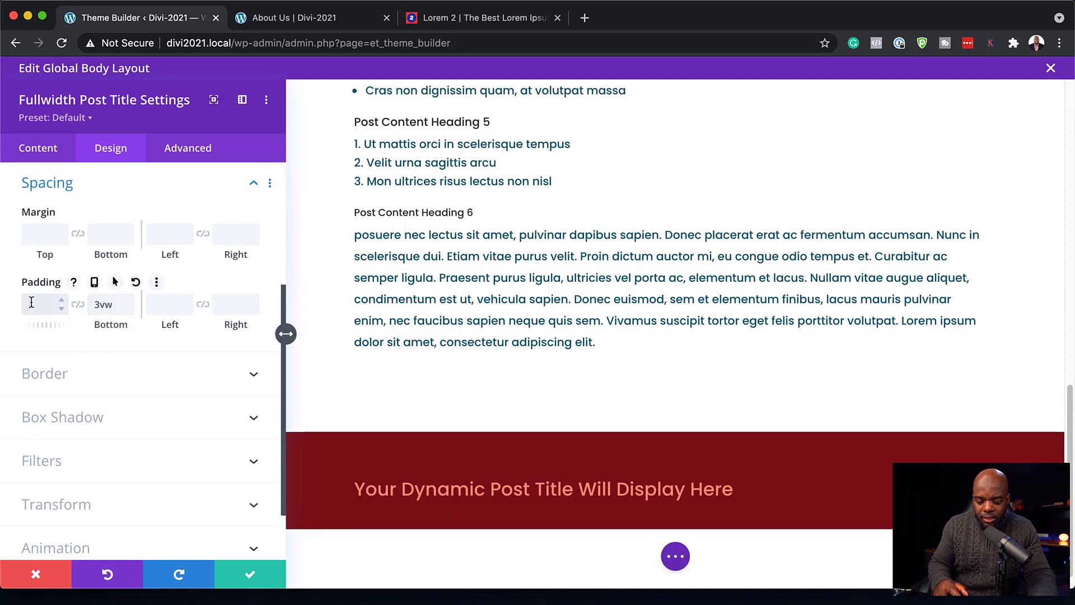
pyautogui.click(62, 307)
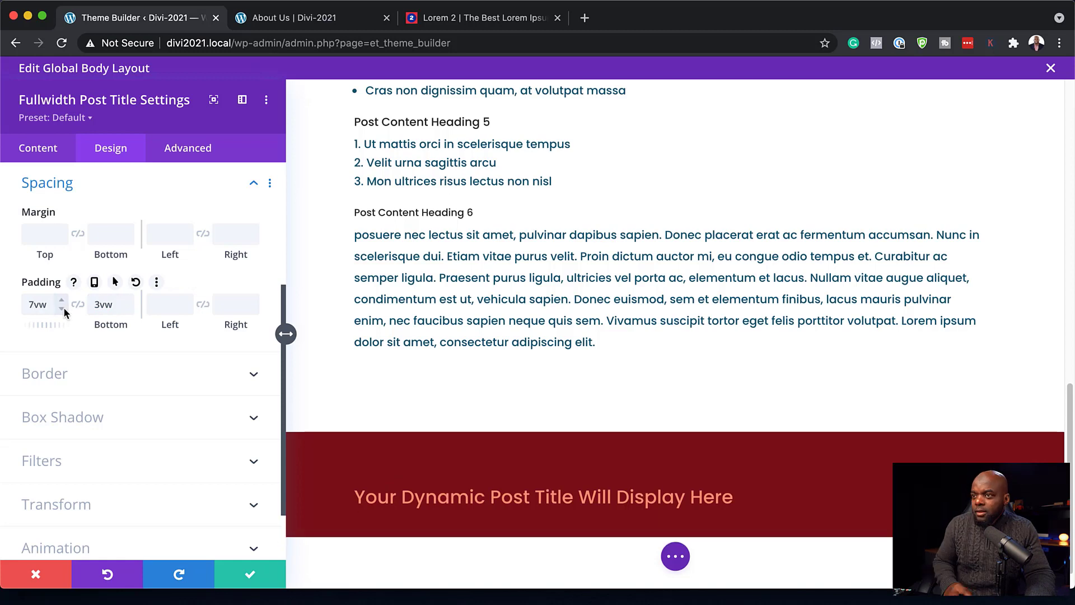
pyautogui.click(354, 489)
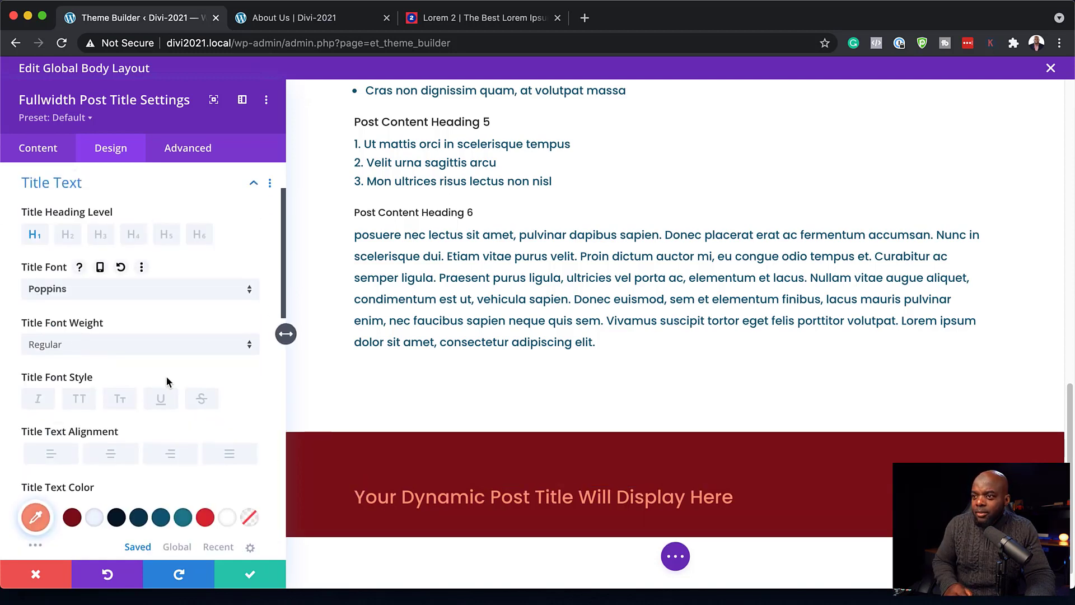
pyautogui.scroll(-4, 166, 378)
pyautogui.click(251, 400)
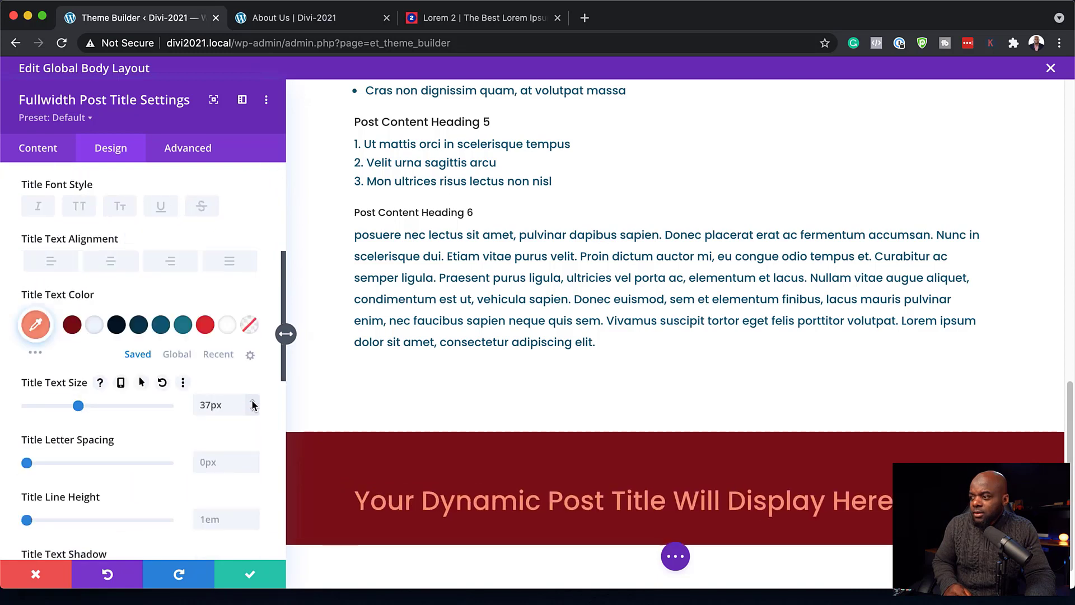
pyautogui.click(252, 401)
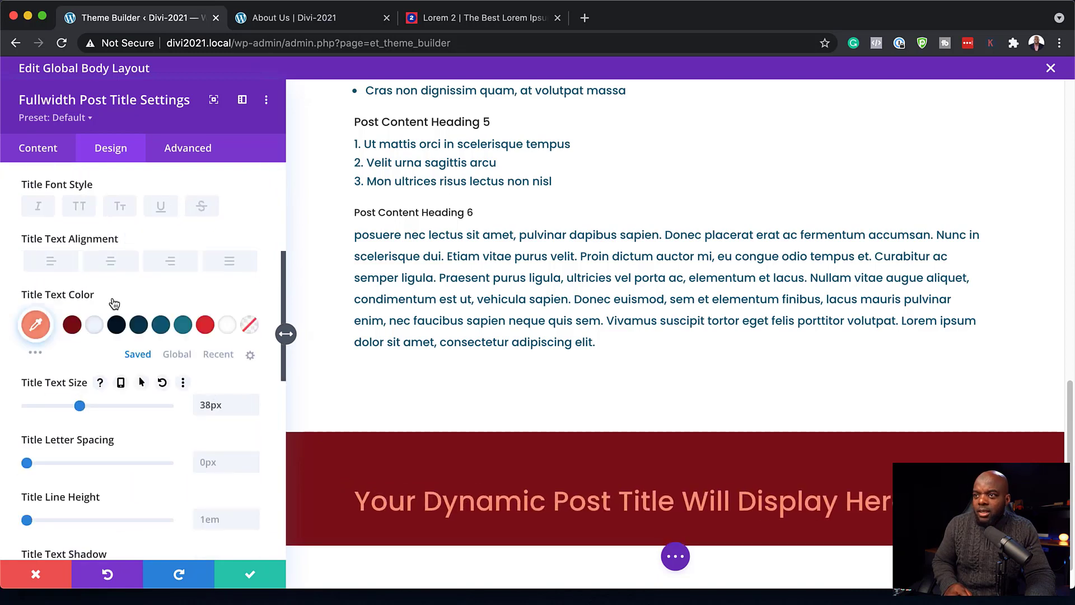
# - Make the title Semi Bold, save, and drag the title section above the post content
pyautogui.scroll(3, 156, 319)
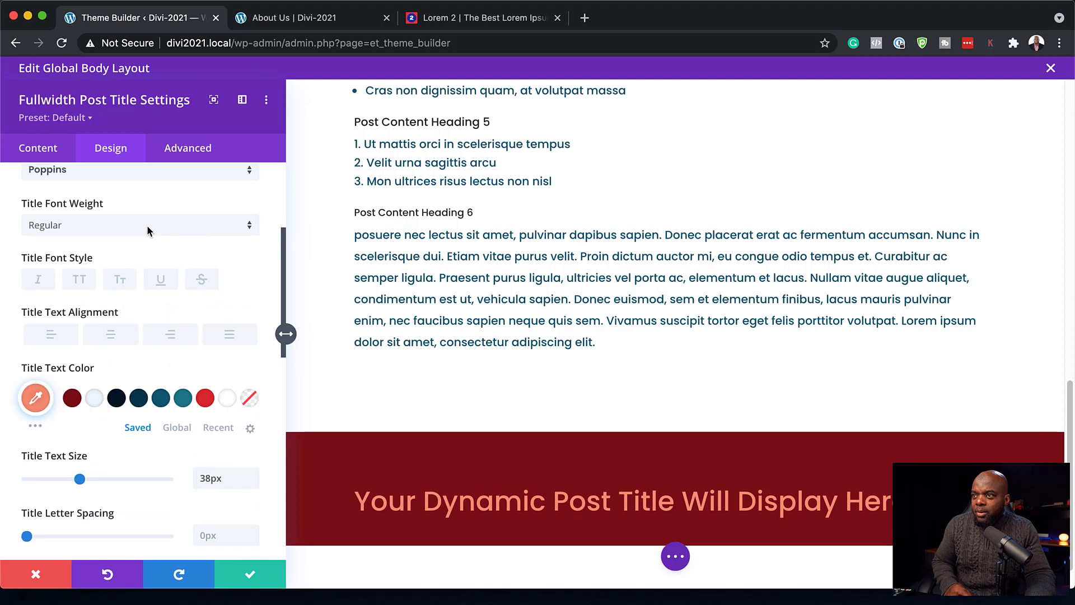
pyautogui.click(147, 224)
pyautogui.click(139, 385)
pyautogui.click(86, 234)
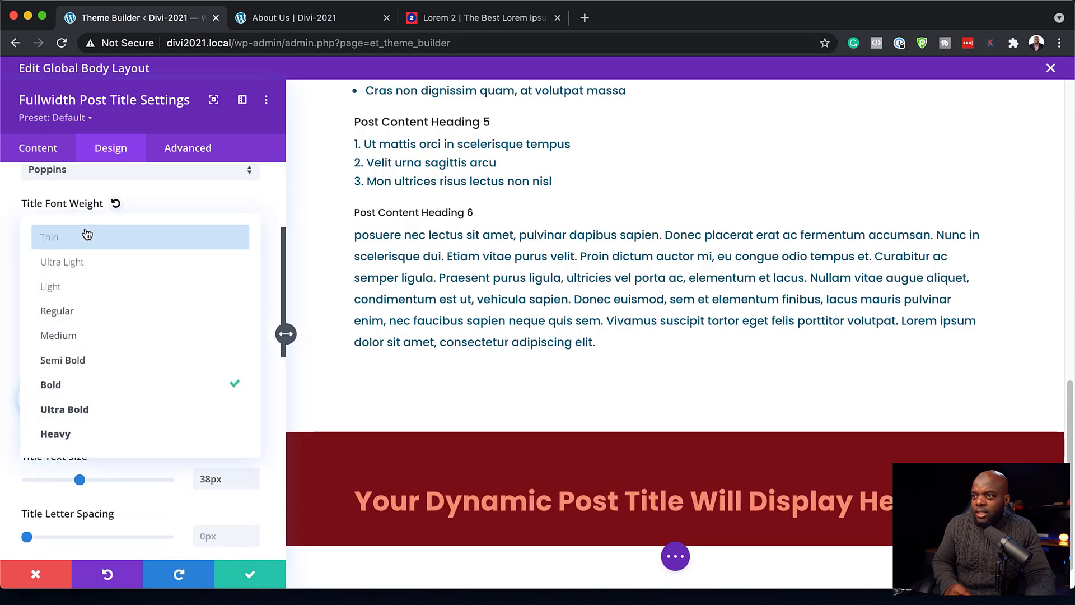
pyautogui.click(107, 363)
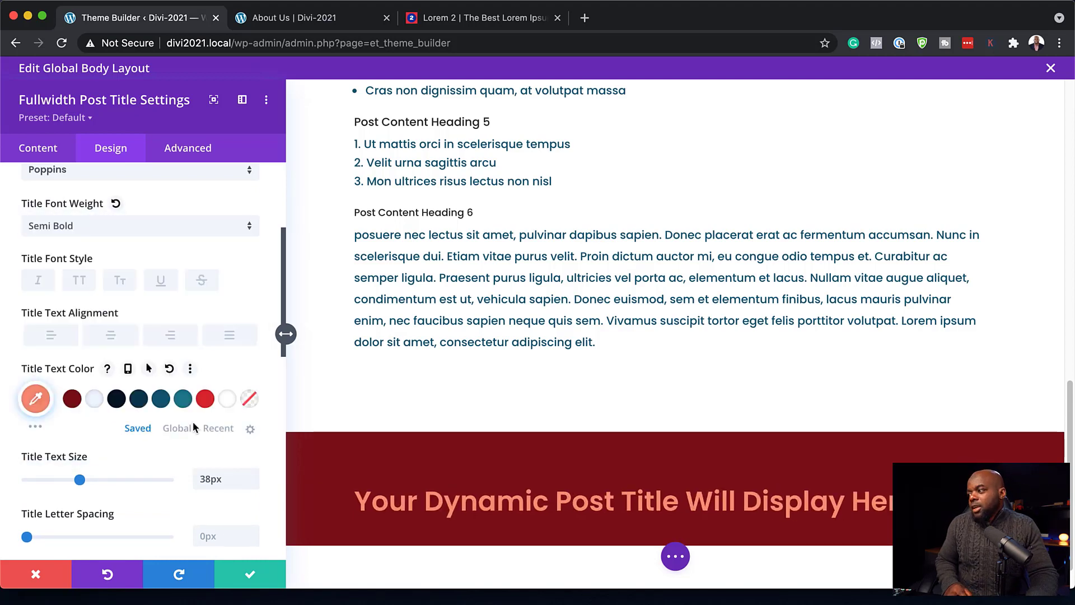
pyautogui.click(248, 577)
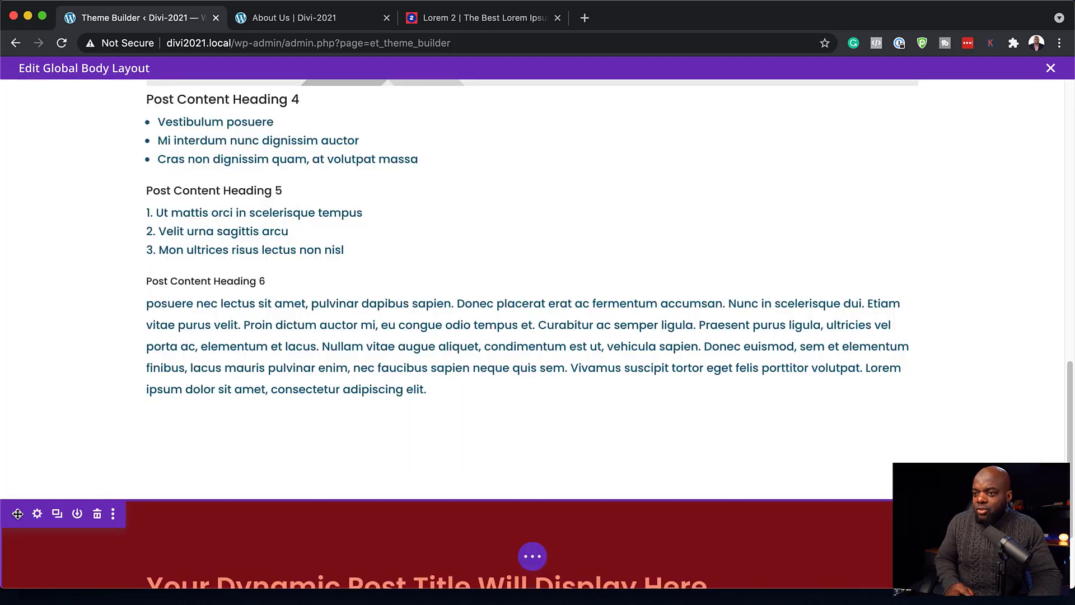
pyautogui.moveTo(17, 513); pyautogui.dragTo(107, 95)
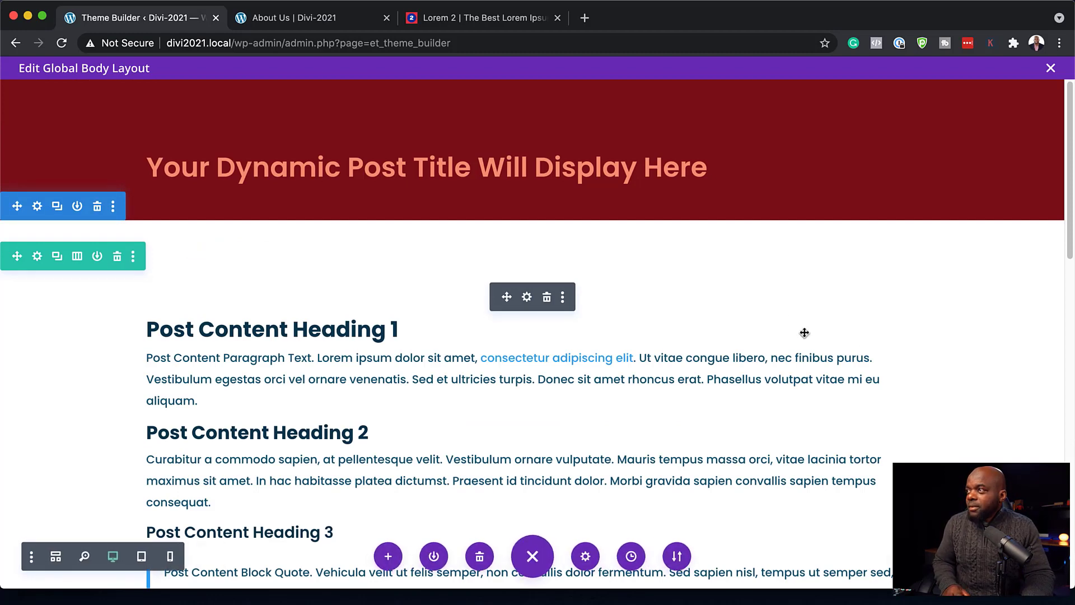
pyautogui.click(358, 18)
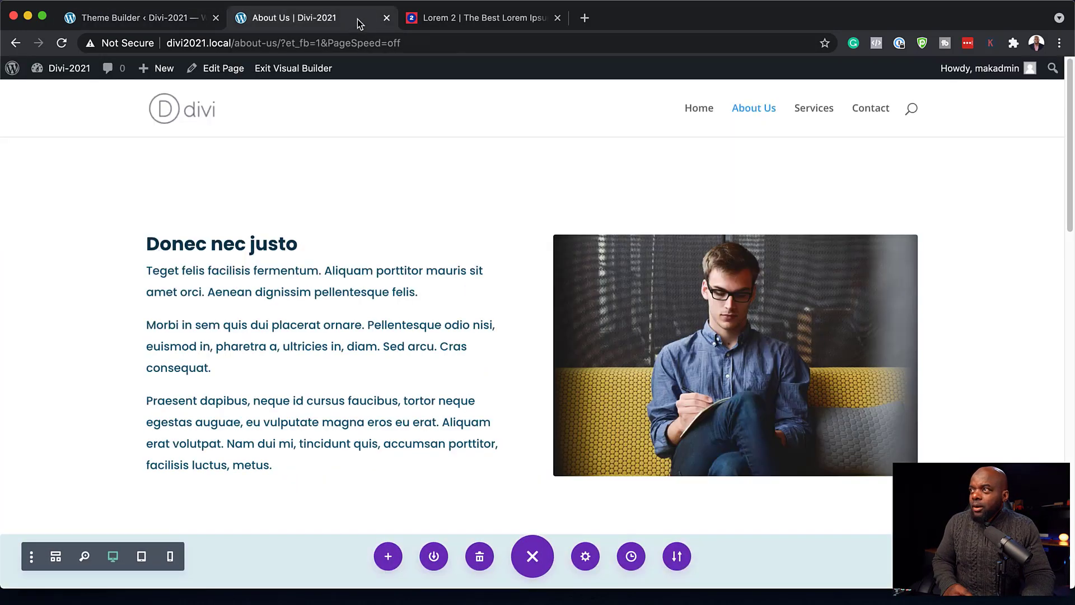
# - Reload the About Us page and scroll through it to check the new title band
pyautogui.click(62, 44)
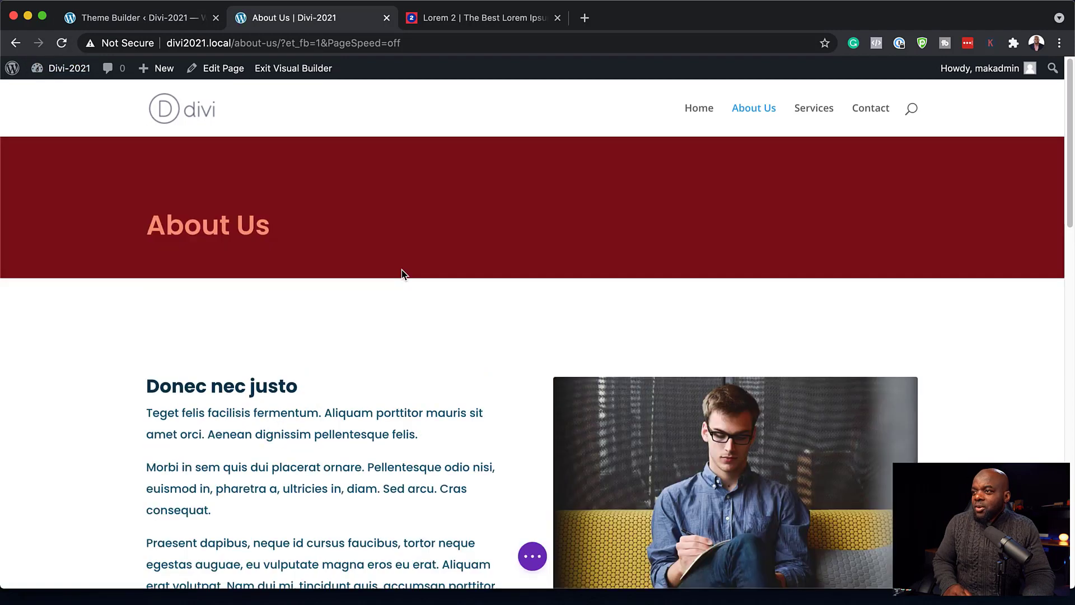
pyautogui.scroll(-8, 529, 254)
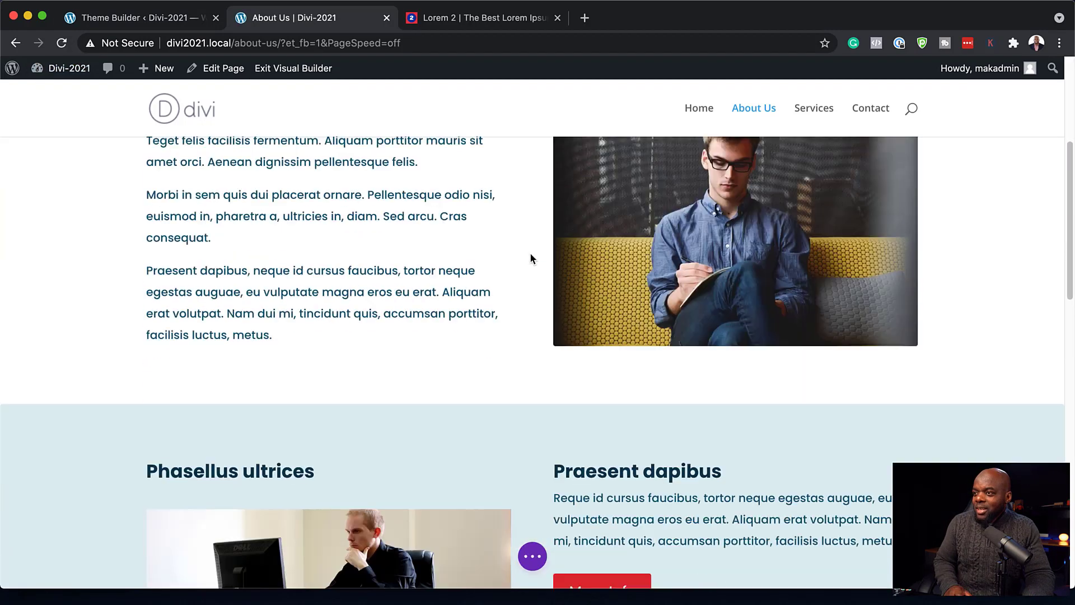
pyautogui.scroll(-12, 531, 254)
pyautogui.scroll(14, 531, 255)
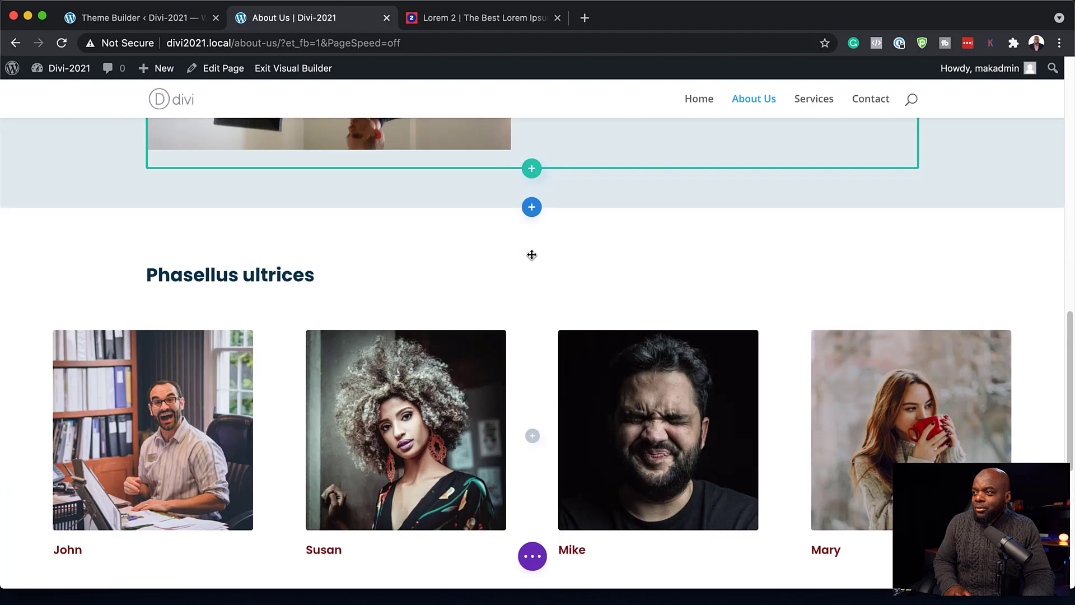
pyautogui.scroll(7, 531, 255)
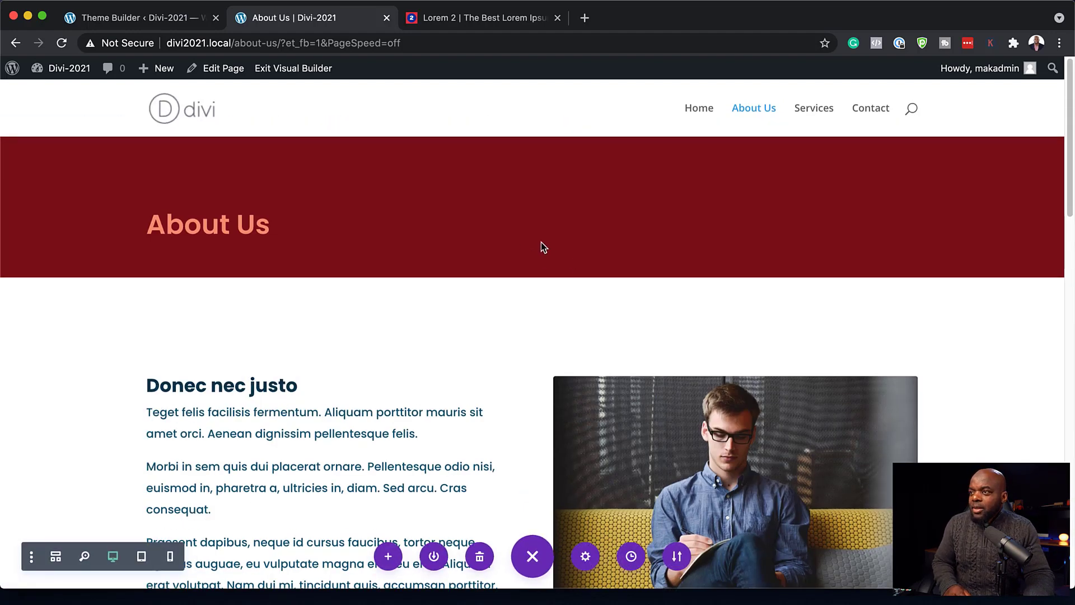
# - Exit the builder and navigate via the menu to the Services page
pyautogui.click(296, 68)
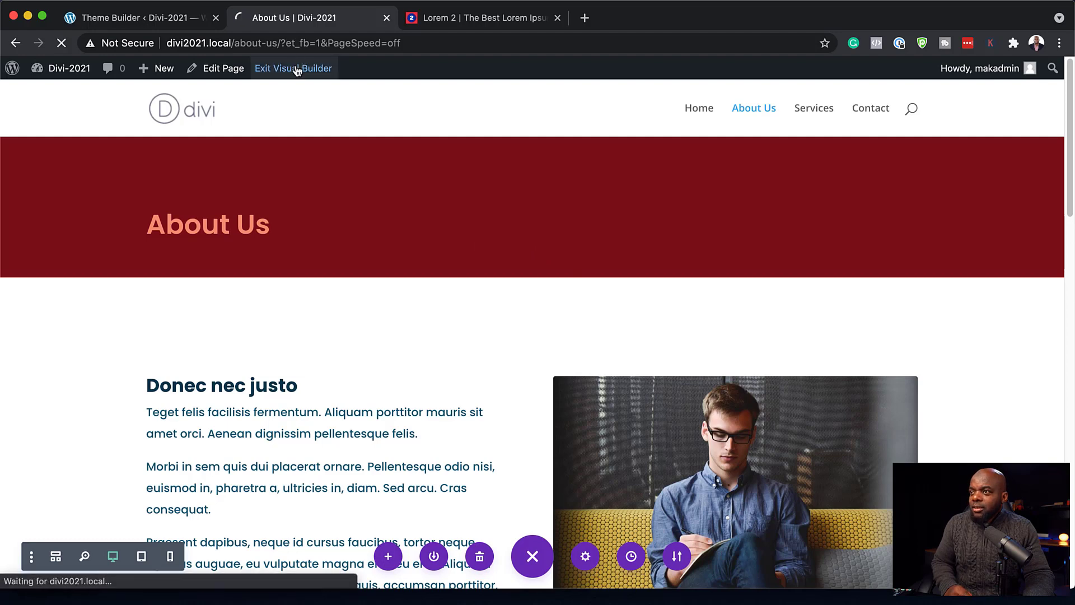
pyautogui.click(806, 111)
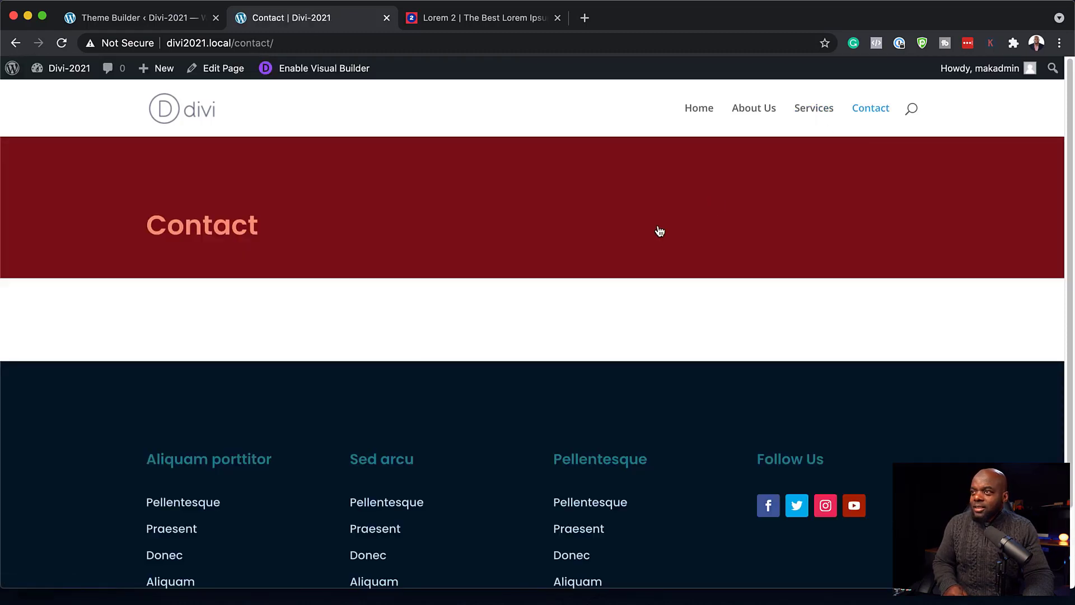
pyautogui.click(823, 112)
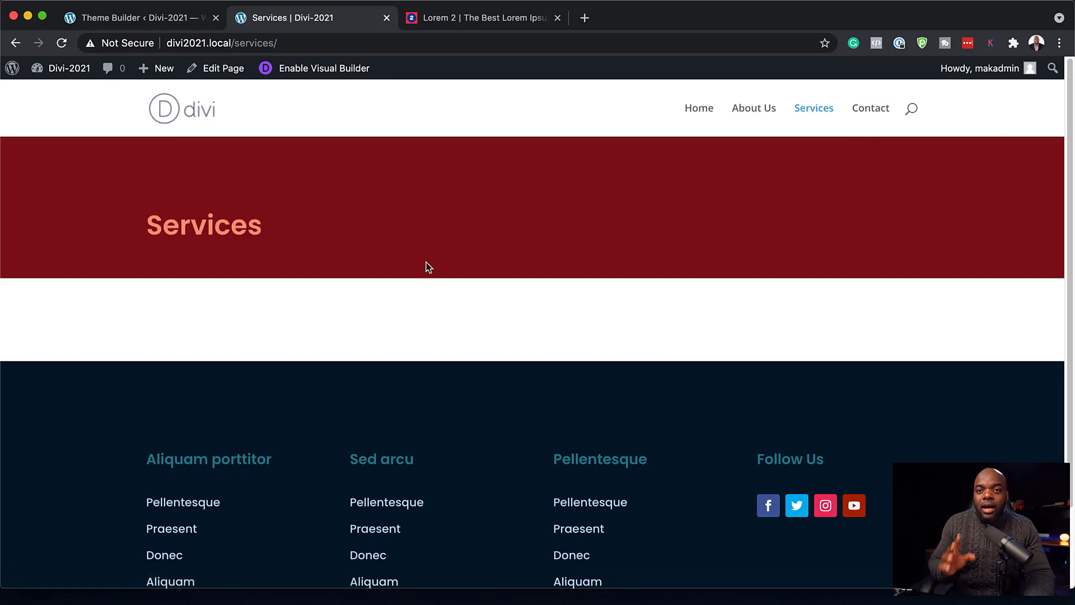
pyautogui.scroll(-1, 508, 378)
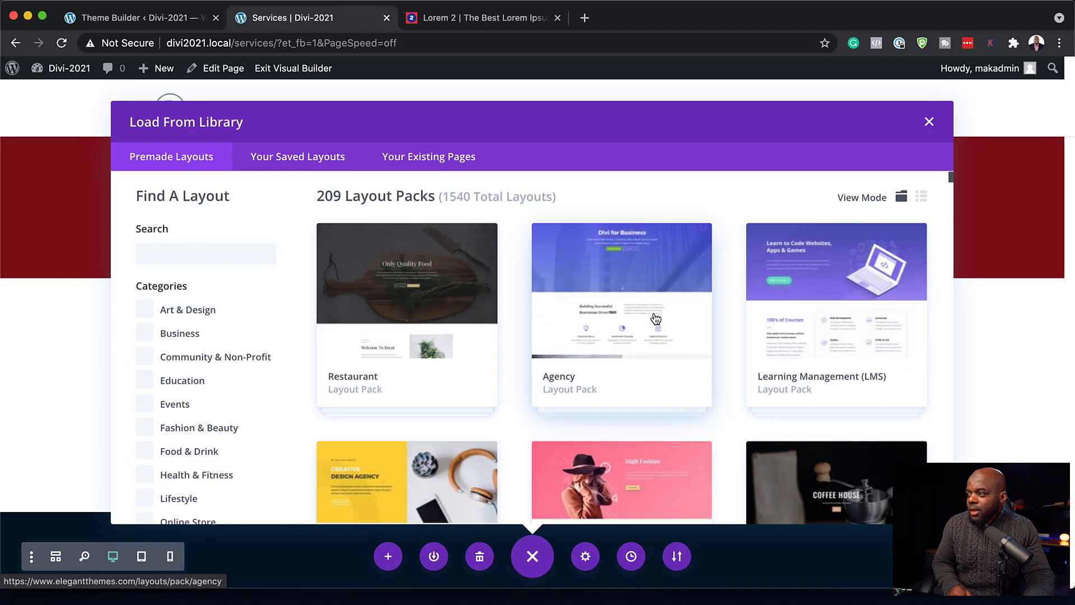
# - Browse the Agency and Design Agency premade layout packs in the library
pyautogui.click(676, 319)
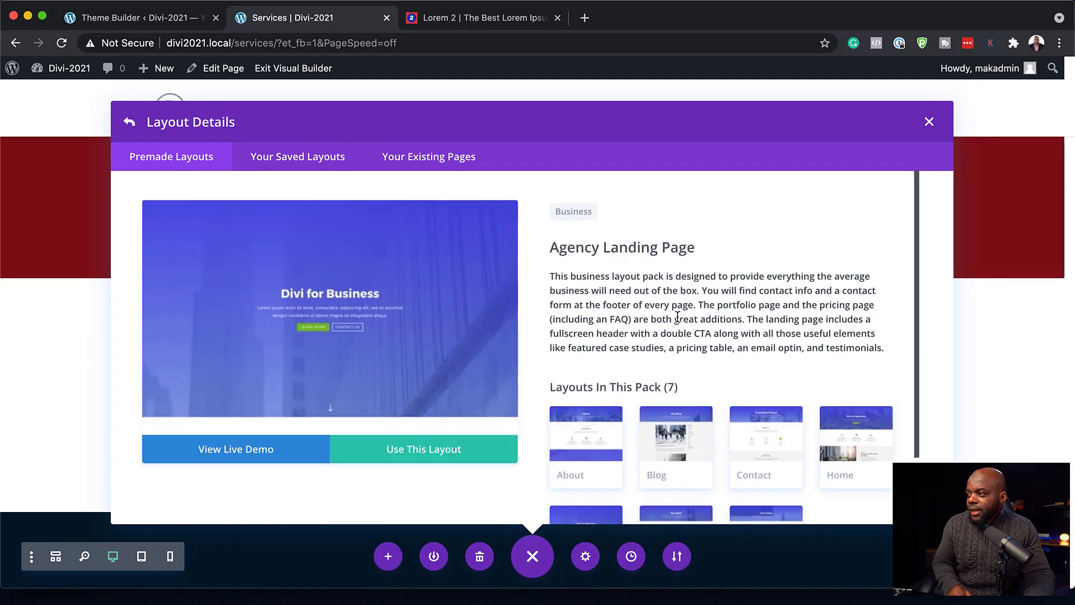
pyautogui.scroll(-3, 794, 354)
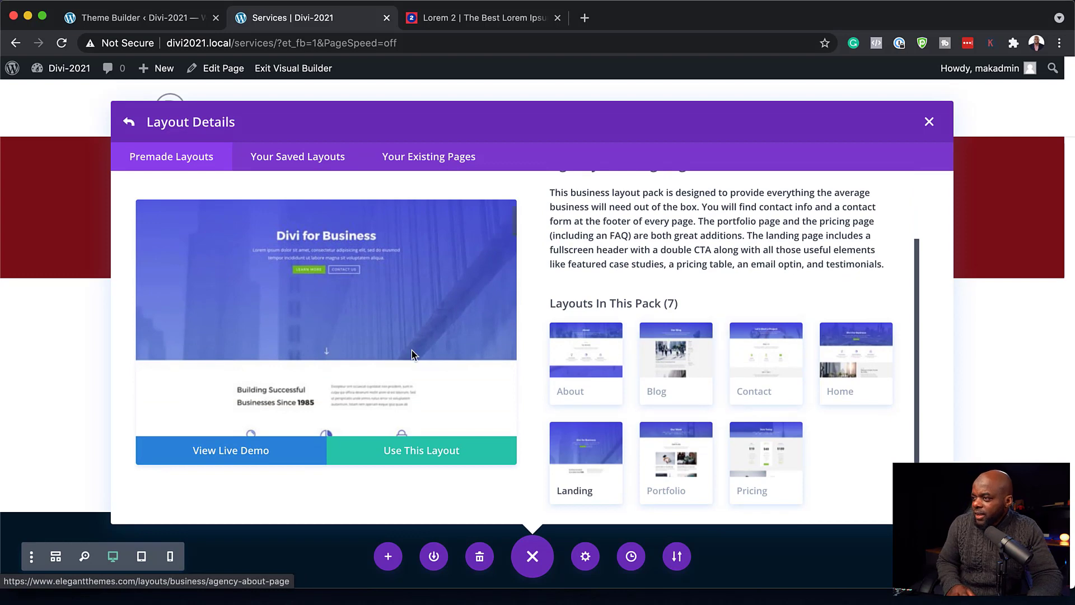
pyautogui.click(130, 127)
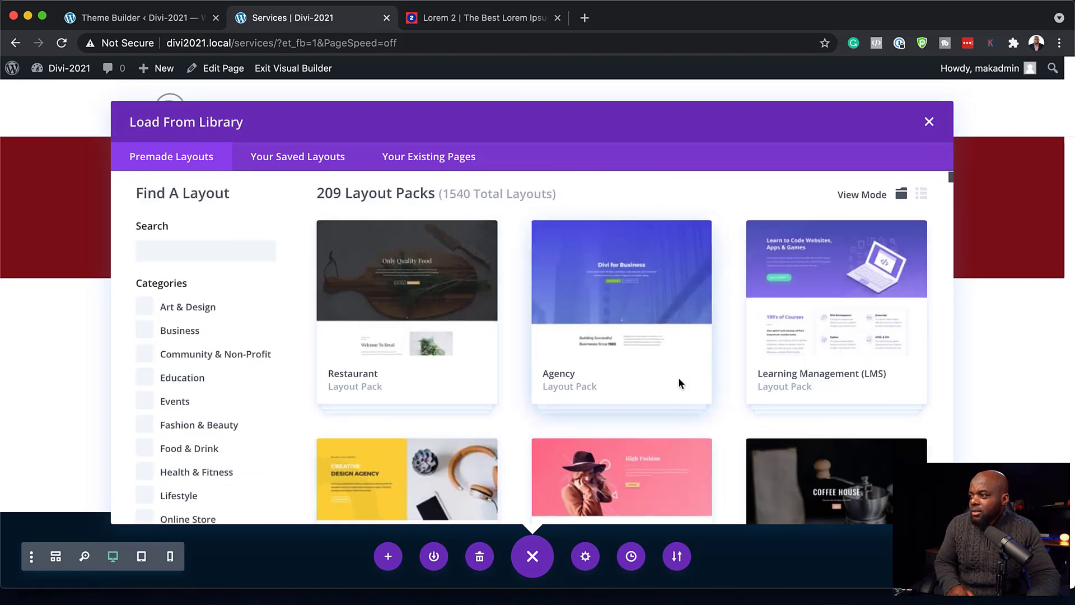
pyautogui.scroll(-5, 679, 381)
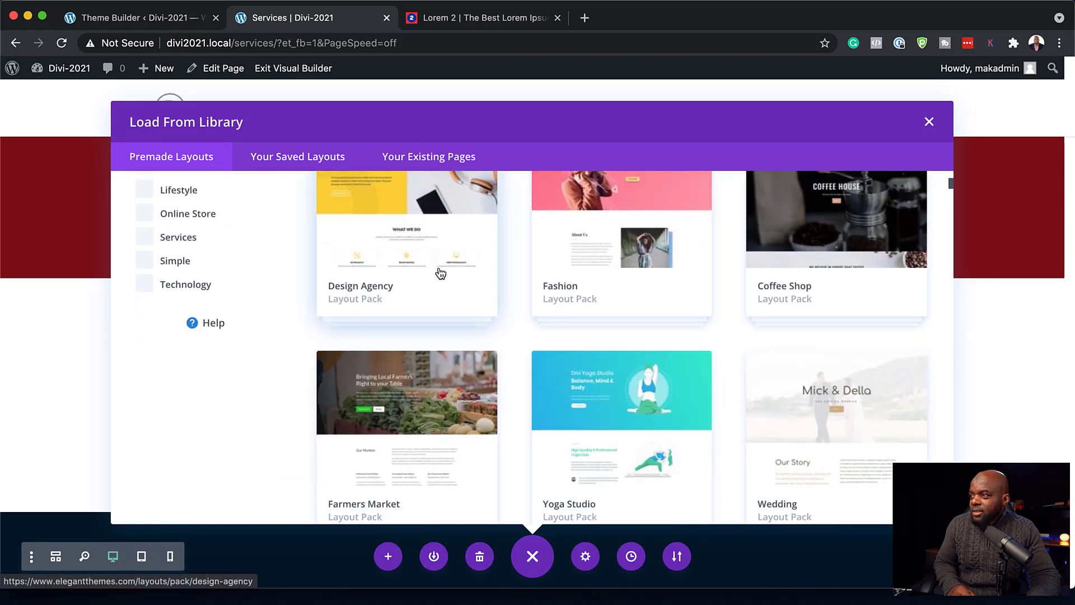
pyautogui.click(431, 285)
pyautogui.scroll(-3, 759, 276)
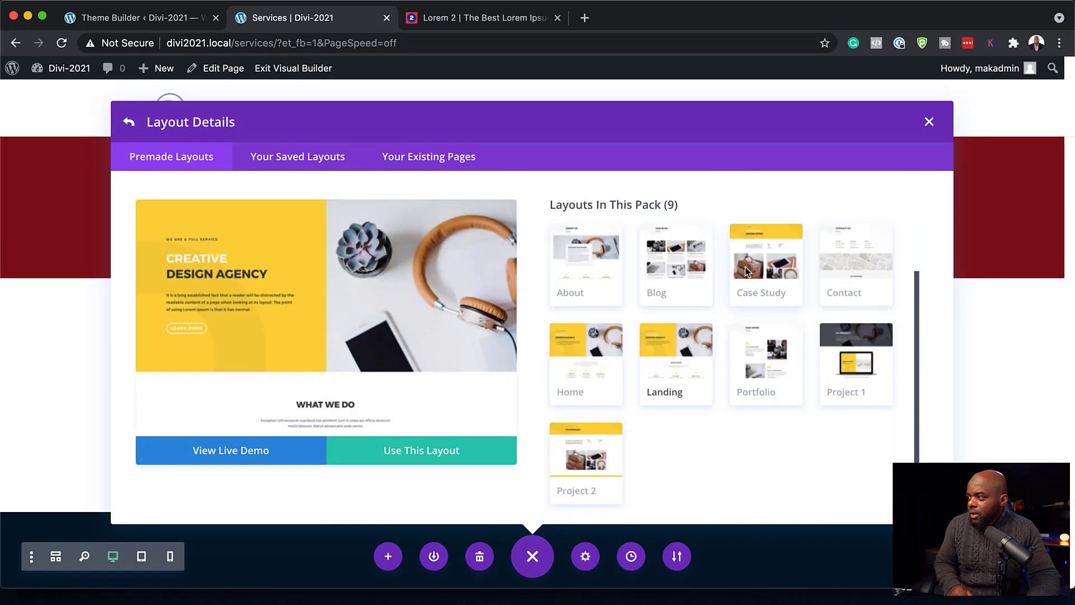
pyautogui.click(129, 125)
pyautogui.scroll(-5, 612, 365)
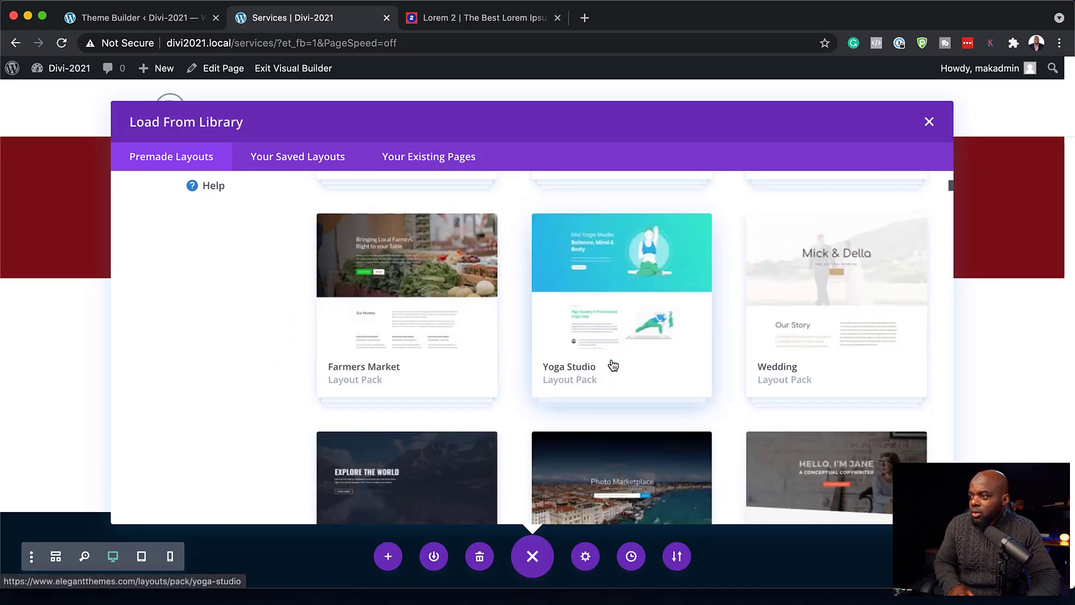
pyautogui.scroll(-5, 544, 352)
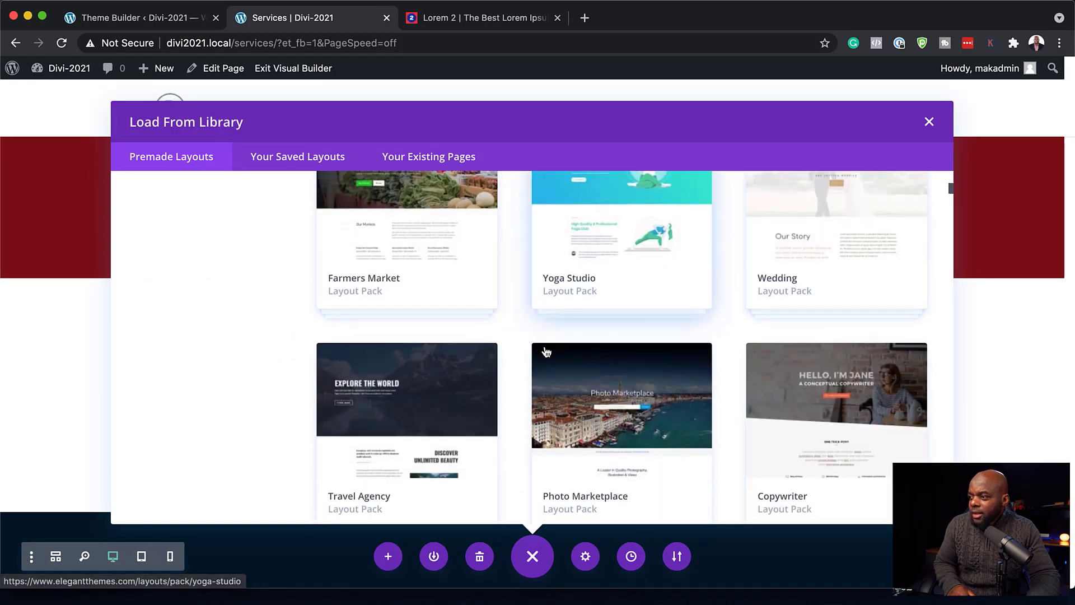
pyautogui.scroll(-3, 544, 352)
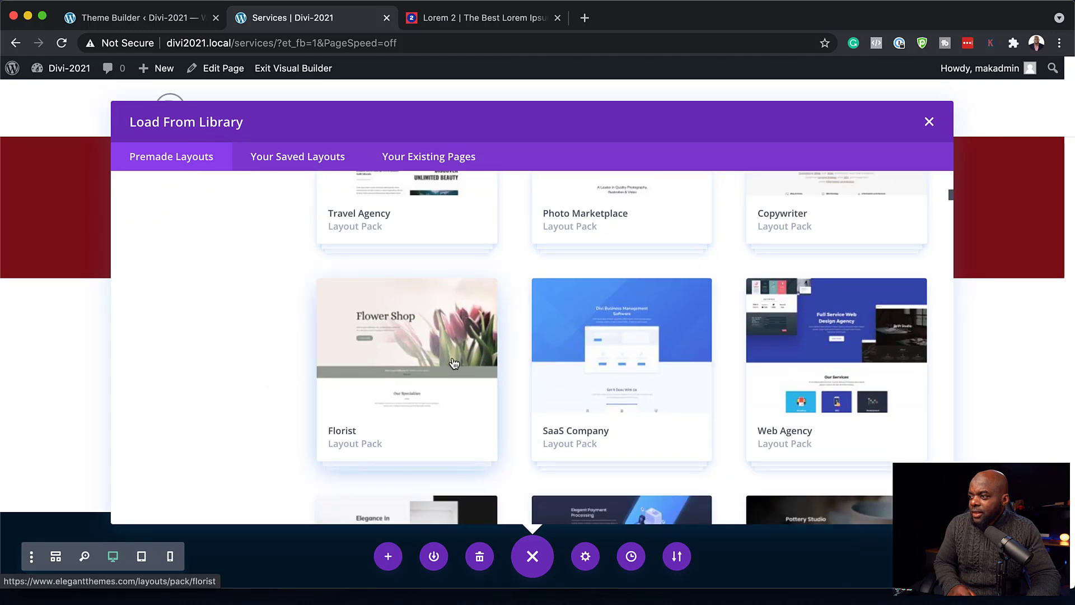
# - Open the SEO Agency pack and load its Services Page layout
pyautogui.click(407, 370)
pyautogui.scroll(-2, 653, 377)
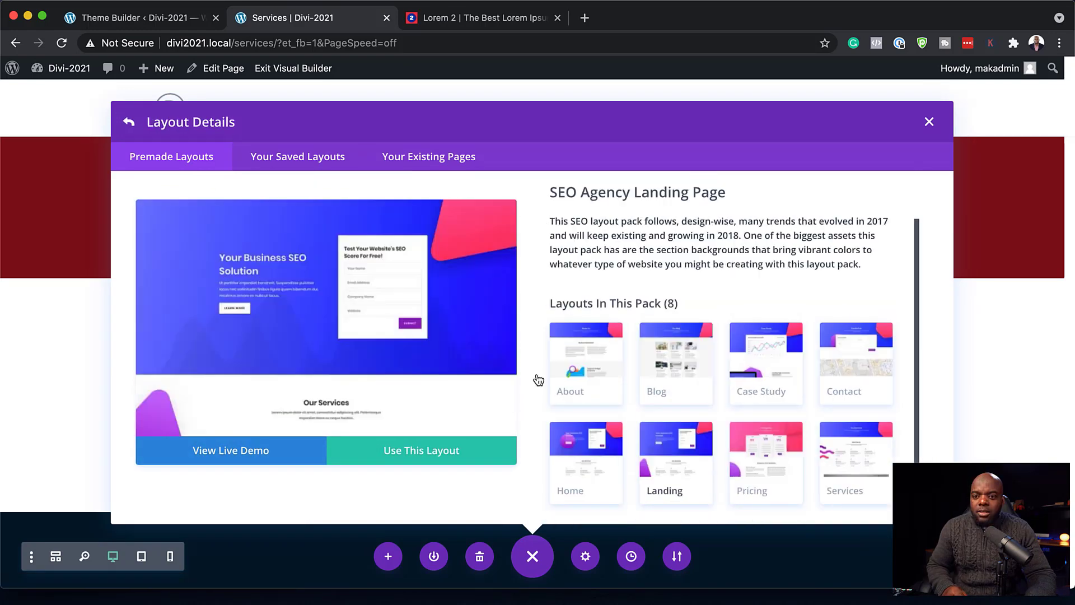
pyautogui.click(852, 480)
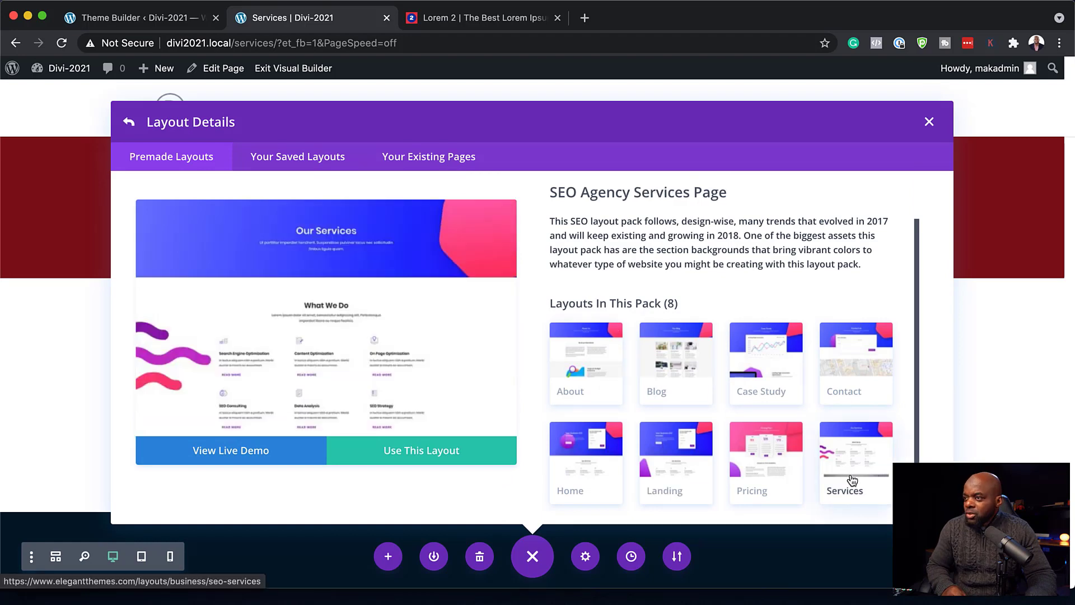
pyautogui.click(418, 456)
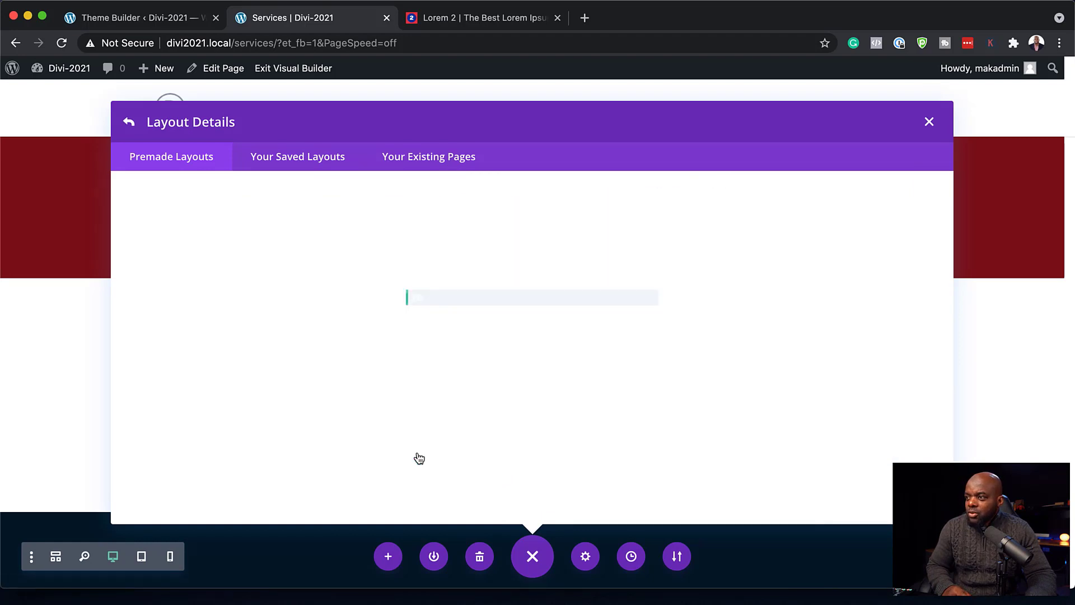
# - Delete the blue Our Services hero section at the top of the layout
pyautogui.scroll(-15, 672, 398)
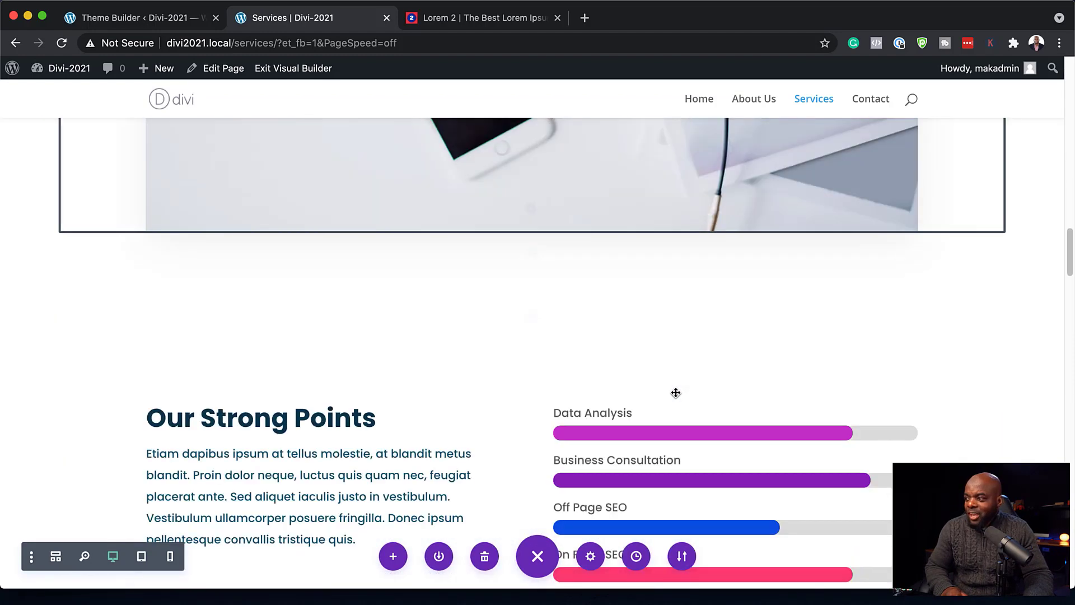
pyautogui.scroll(-8, 739, 381)
pyautogui.scroll(13, 707, 365)
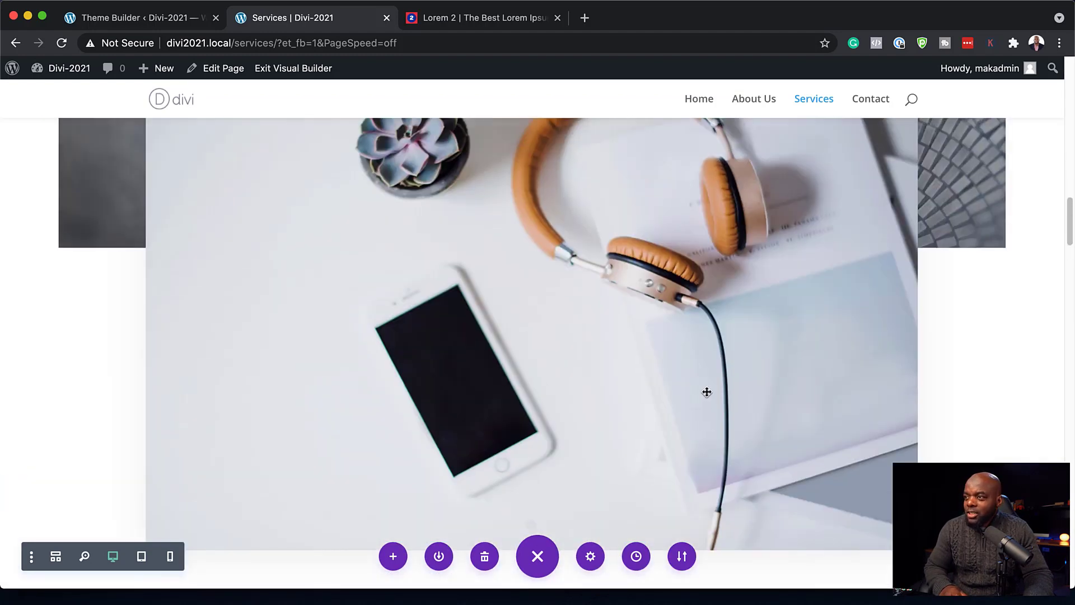
pyautogui.scroll(15, 707, 392)
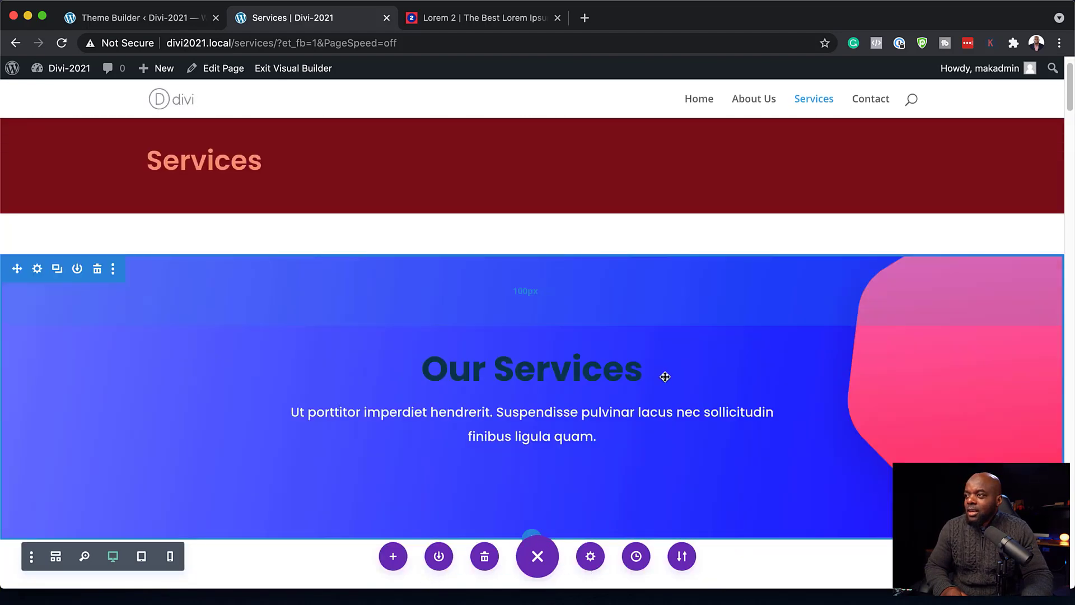
pyautogui.click(98, 269)
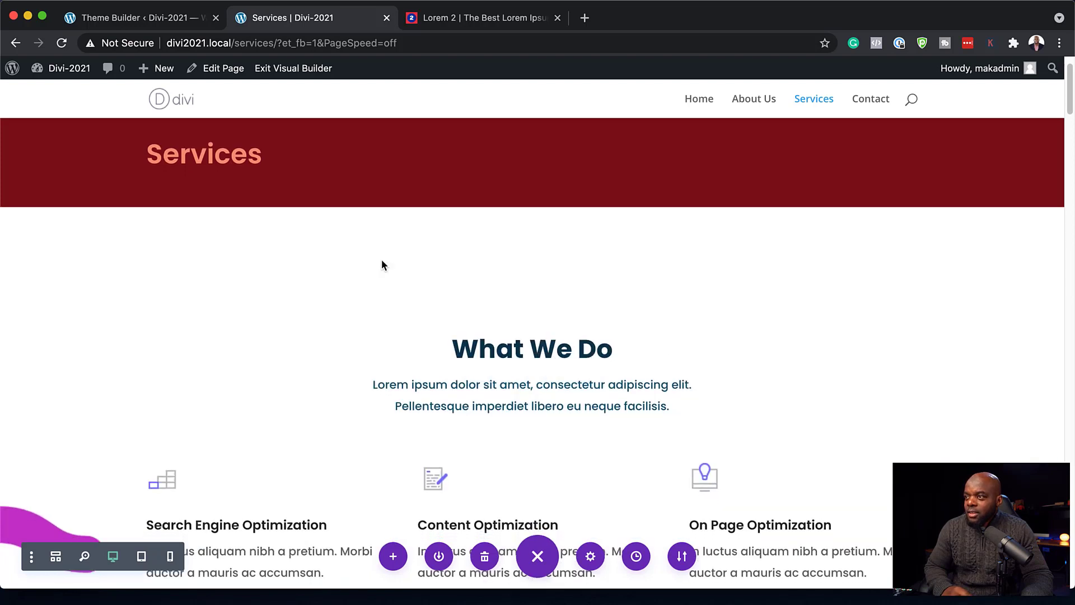
# - Delete the second row of service columns and the photo section beneath it
pyautogui.scroll(-2, 658, 385)
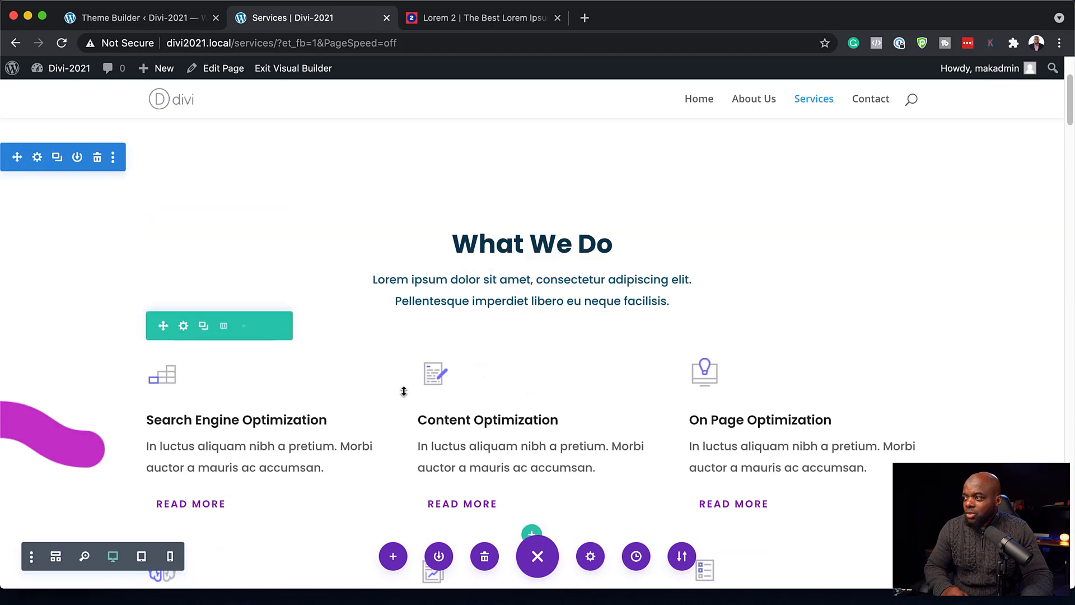
pyautogui.scroll(-2, 536, 417)
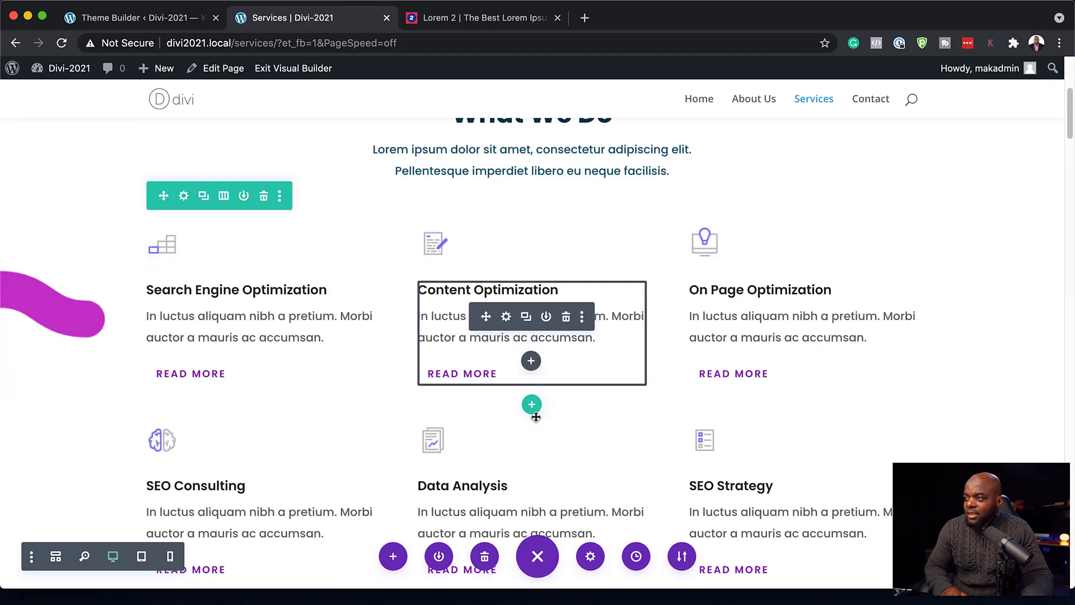
pyautogui.scroll(-2, 369, 276)
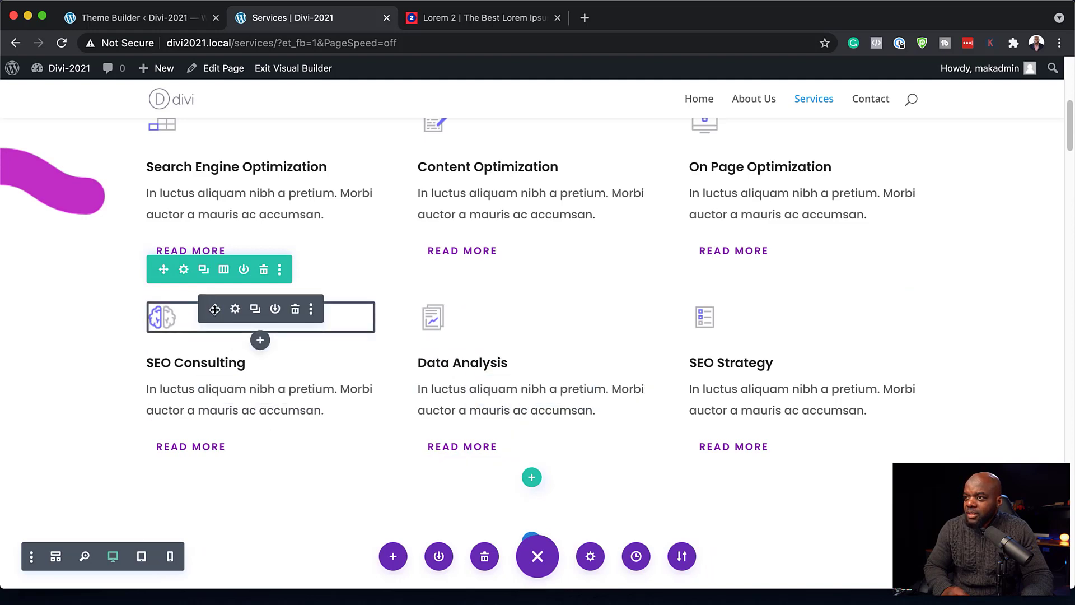
pyautogui.click(264, 271)
pyautogui.scroll(-2, 509, 406)
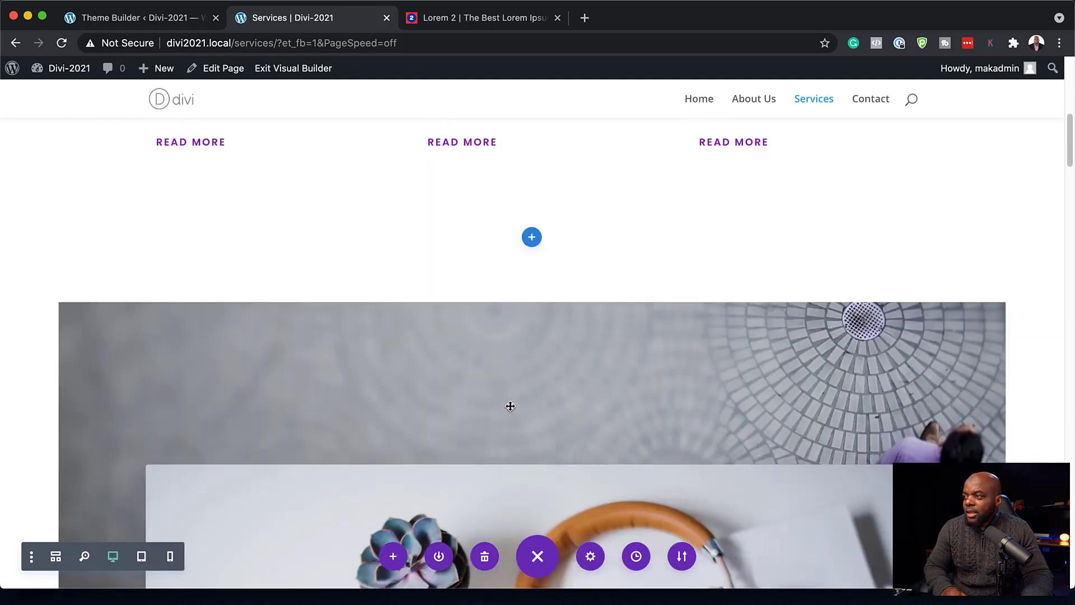
pyautogui.scroll(-3, 510, 406)
pyautogui.scroll(2, 510, 406)
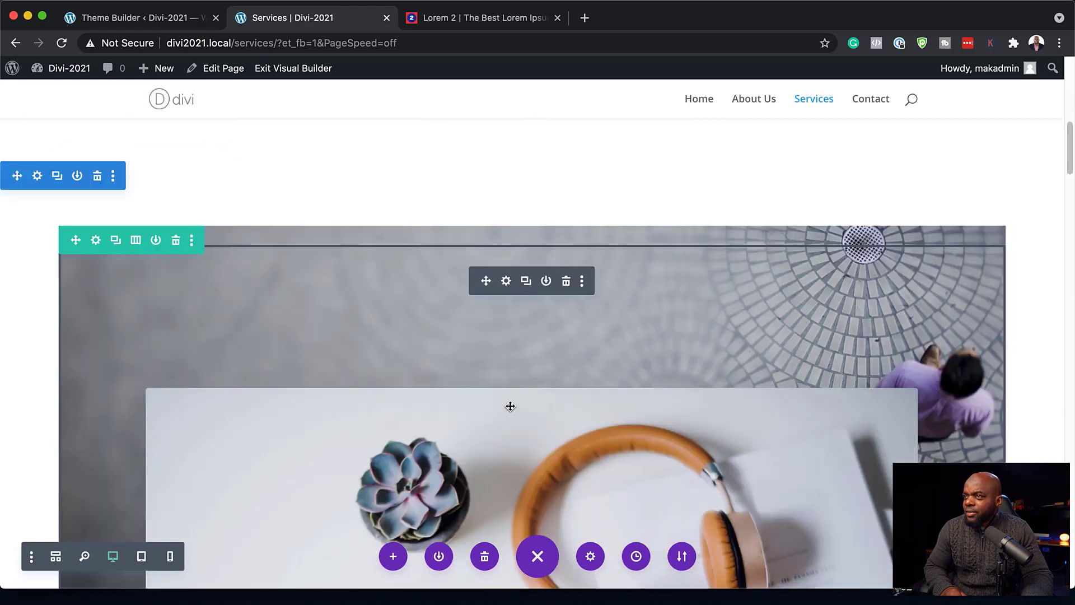
pyautogui.click(98, 178)
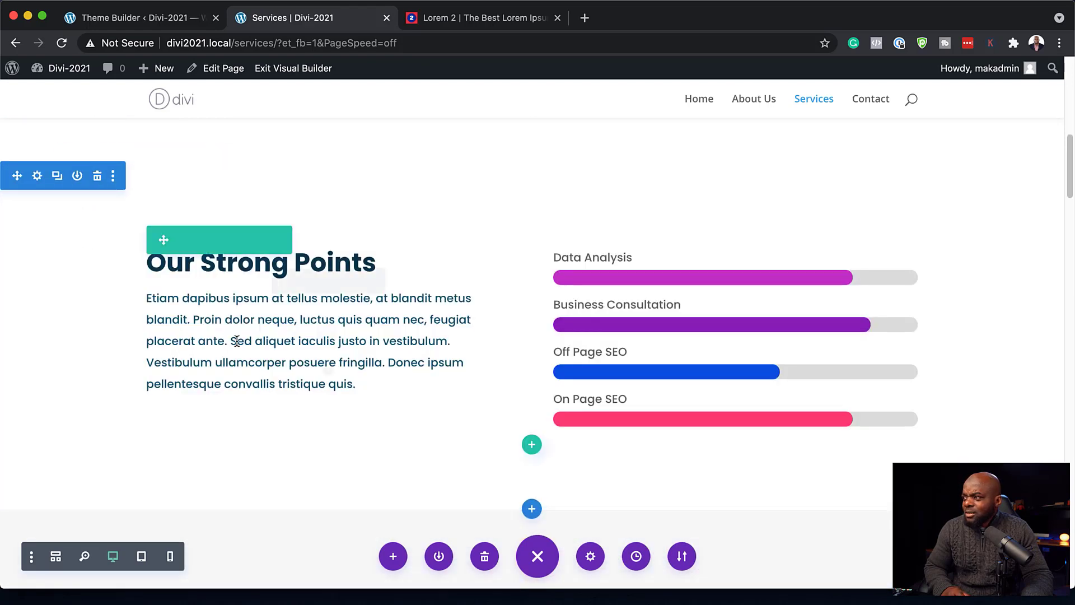
pyautogui.scroll(2, 236, 340)
pyautogui.scroll(1, 237, 341)
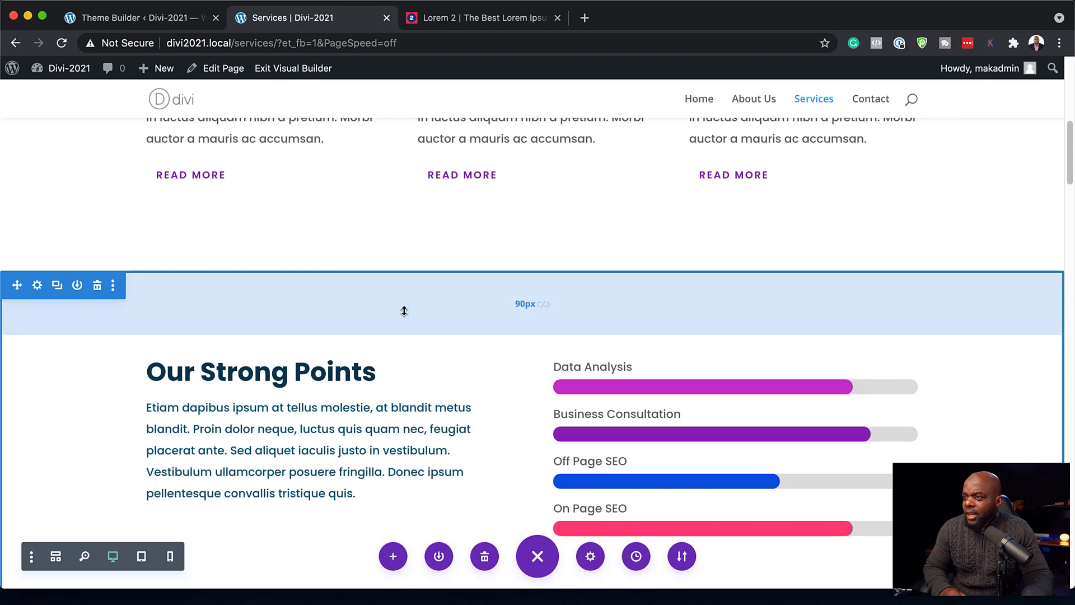
pyautogui.scroll(-1, 405, 311)
pyautogui.scroll(1, 550, 329)
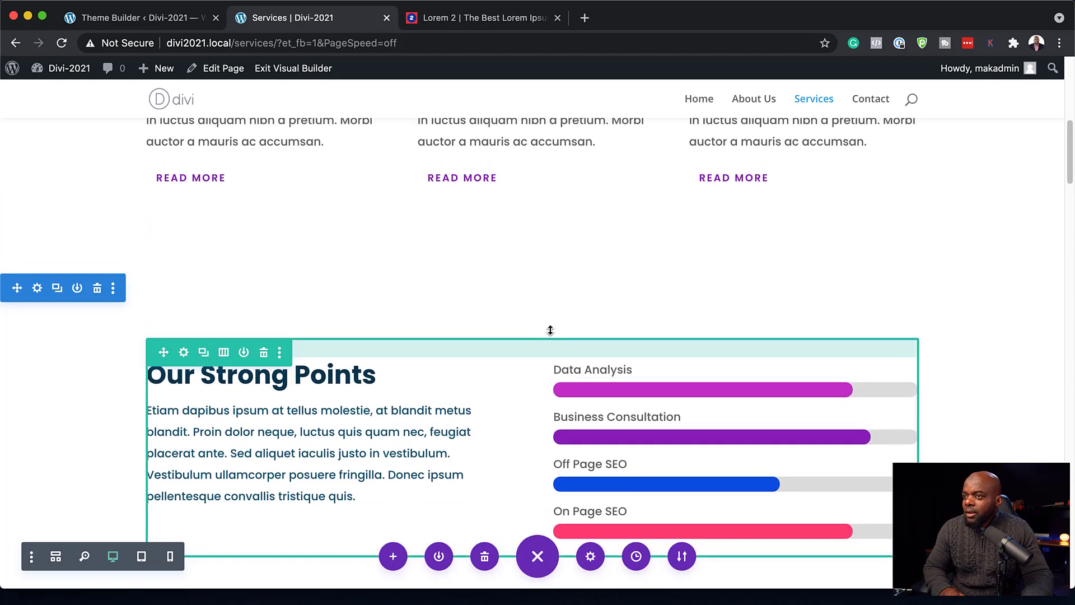
pyautogui.scroll(-5, 550, 330)
pyautogui.scroll(-5, 550, 331)
pyautogui.scroll(8, 549, 333)
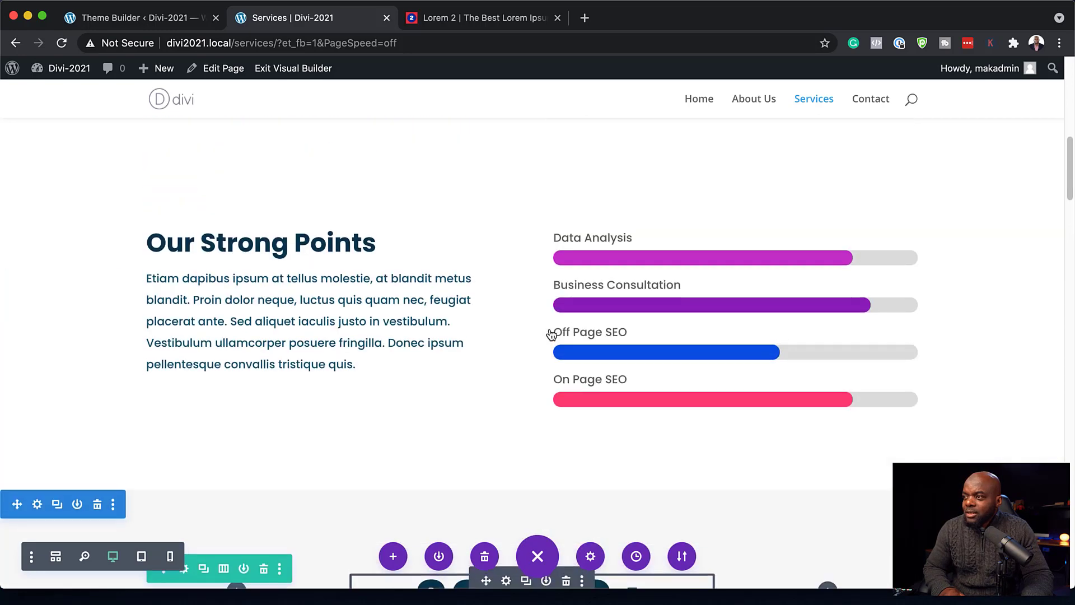
pyautogui.scroll(3, 488, 307)
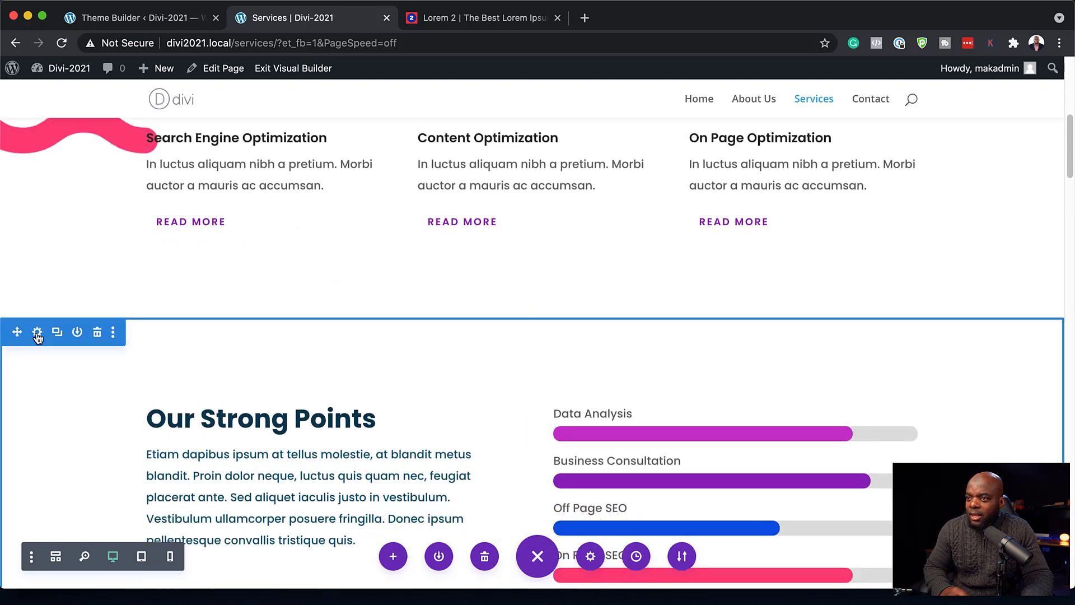
# - Pick the #125b75 swatch as the Our Strong Points section background and save
pyautogui.click(36, 332)
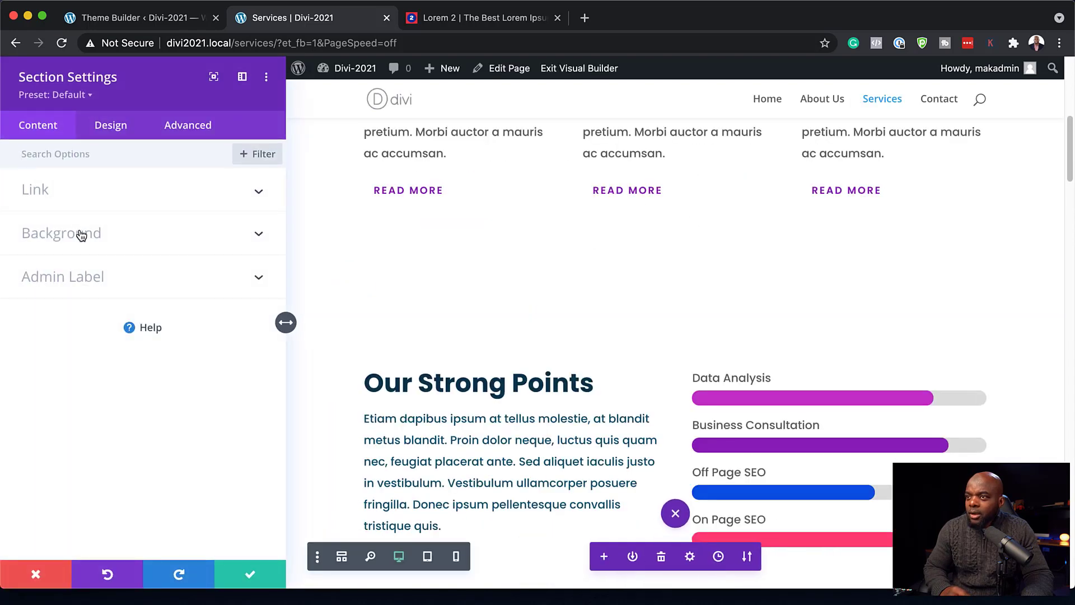
pyautogui.click(81, 235)
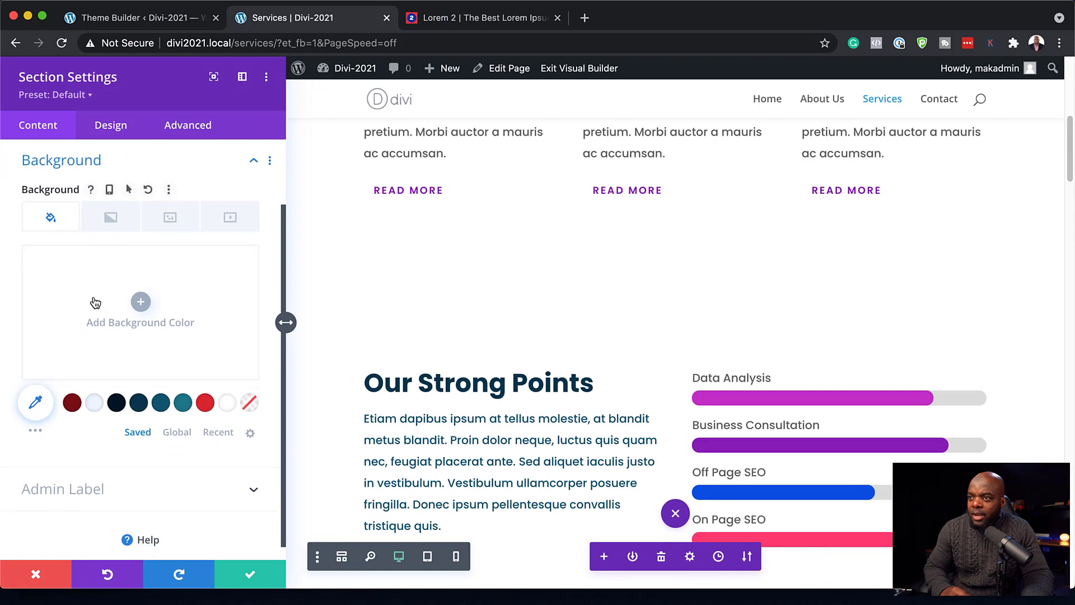
pyautogui.click(161, 403)
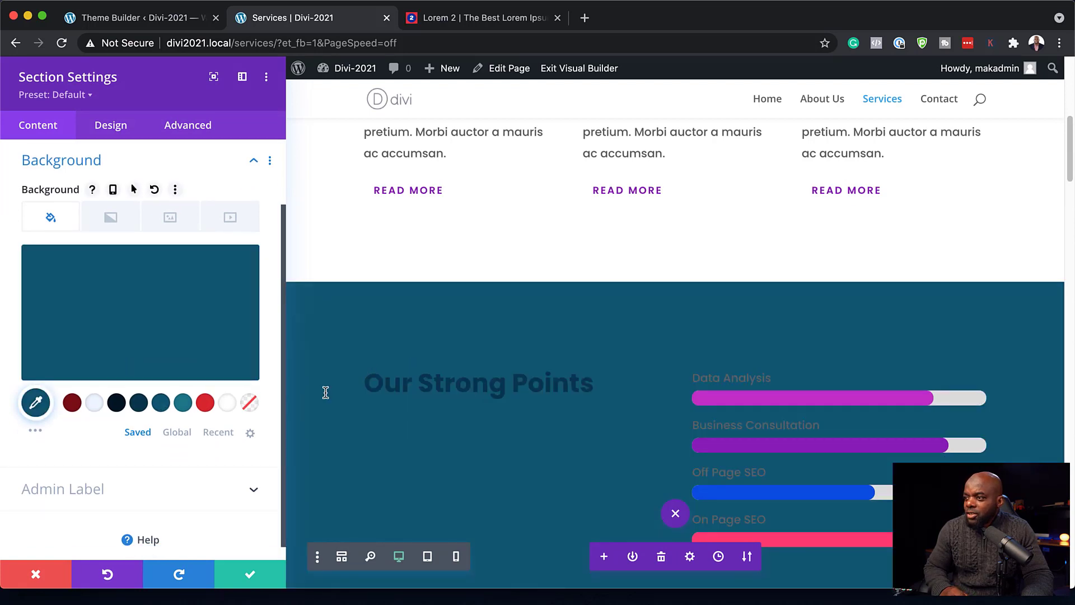
pyautogui.scroll(2, 755, 367)
pyautogui.scroll(3, 754, 367)
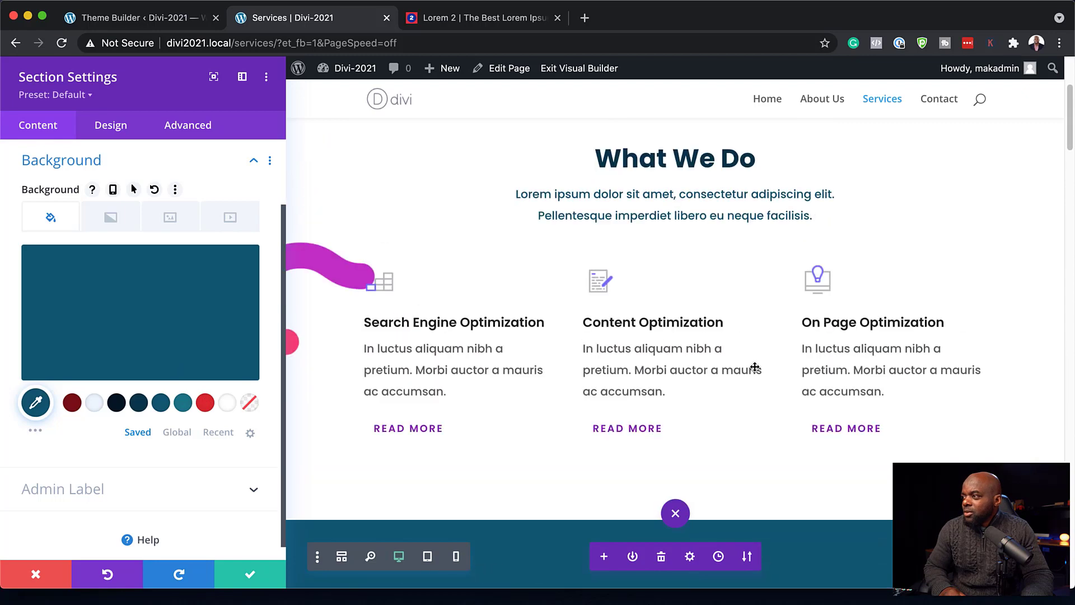
pyautogui.scroll(-6, 756, 367)
pyautogui.scroll(-2, 756, 366)
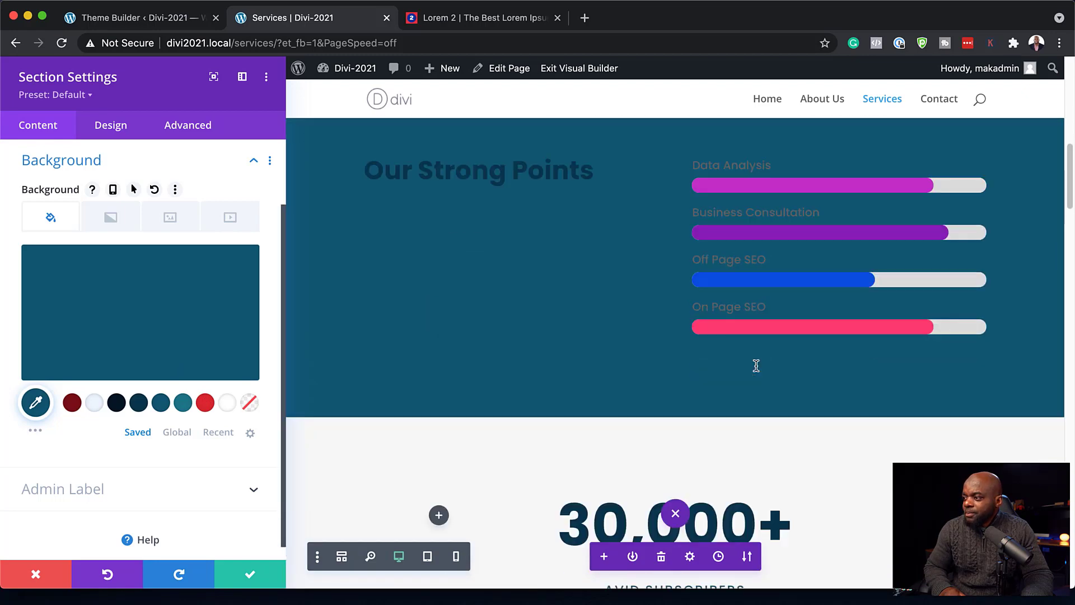
pyautogui.click(248, 576)
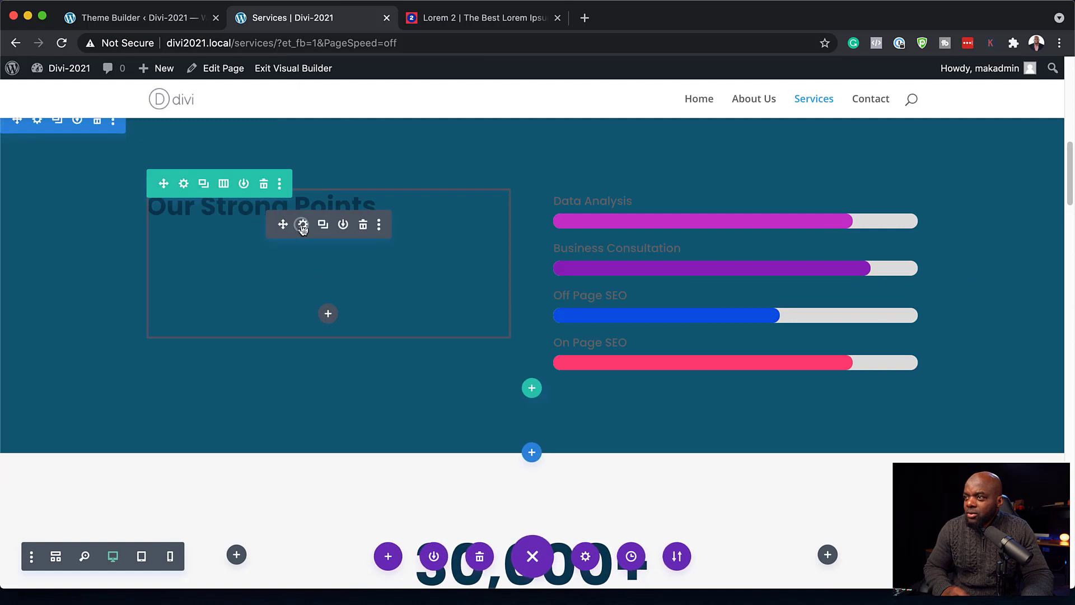
# - Set the Our Strong Points paragraph's body text colour to Light and close its settings
pyautogui.click(303, 226)
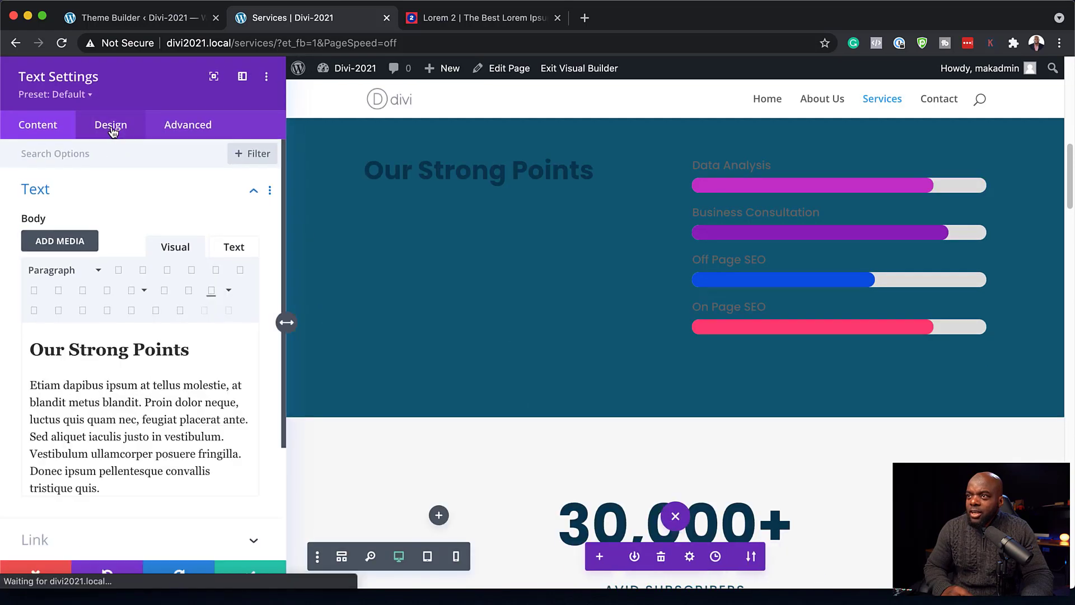
pyautogui.click(111, 127)
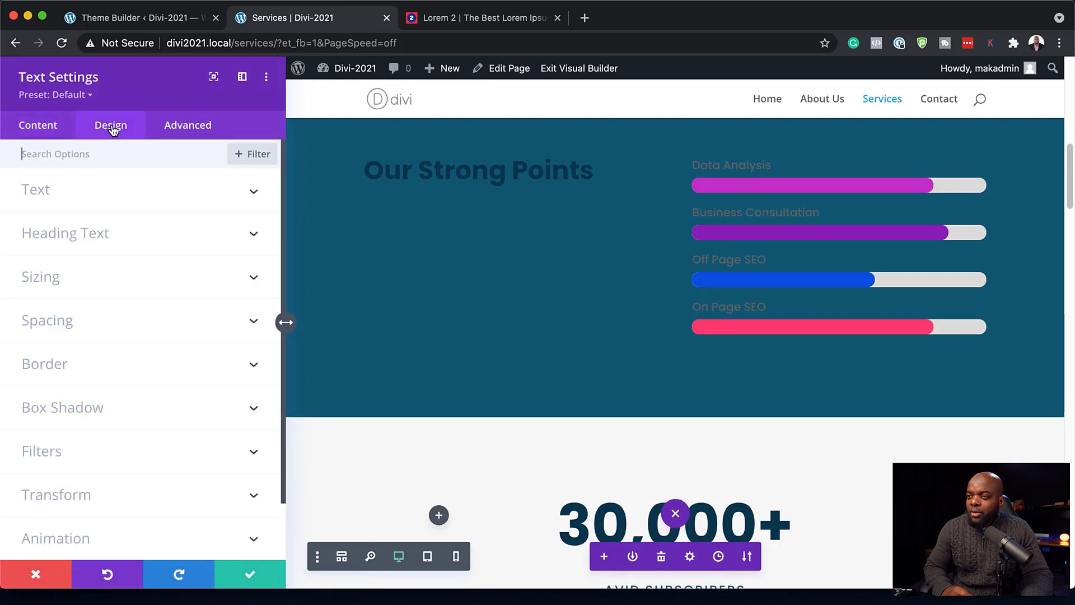
pyautogui.click(75, 189)
pyautogui.scroll(-5, 159, 335)
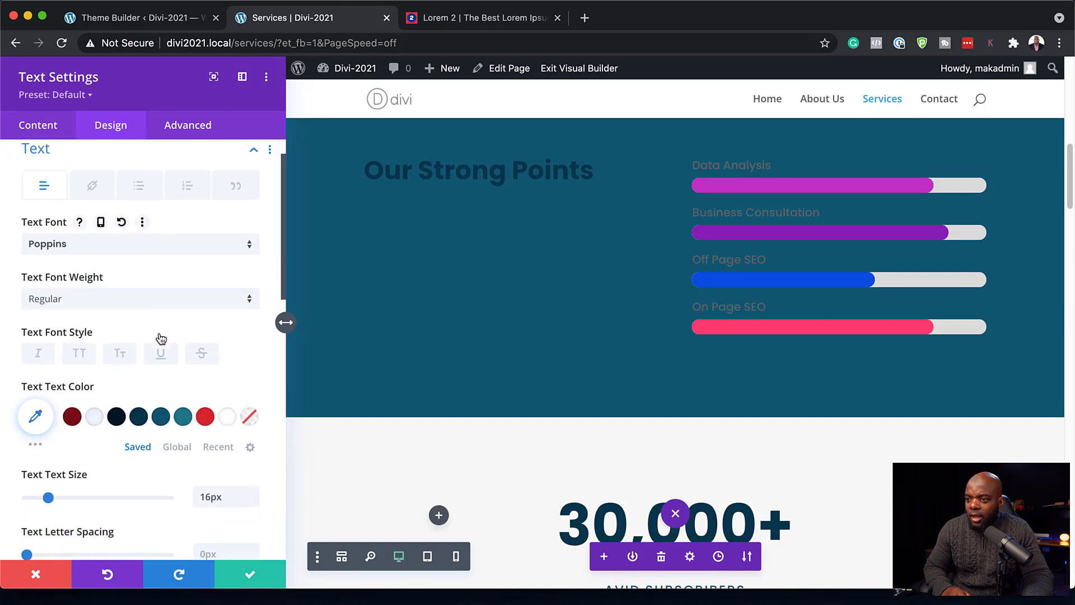
pyautogui.scroll(-3, 159, 337)
pyautogui.click(84, 493)
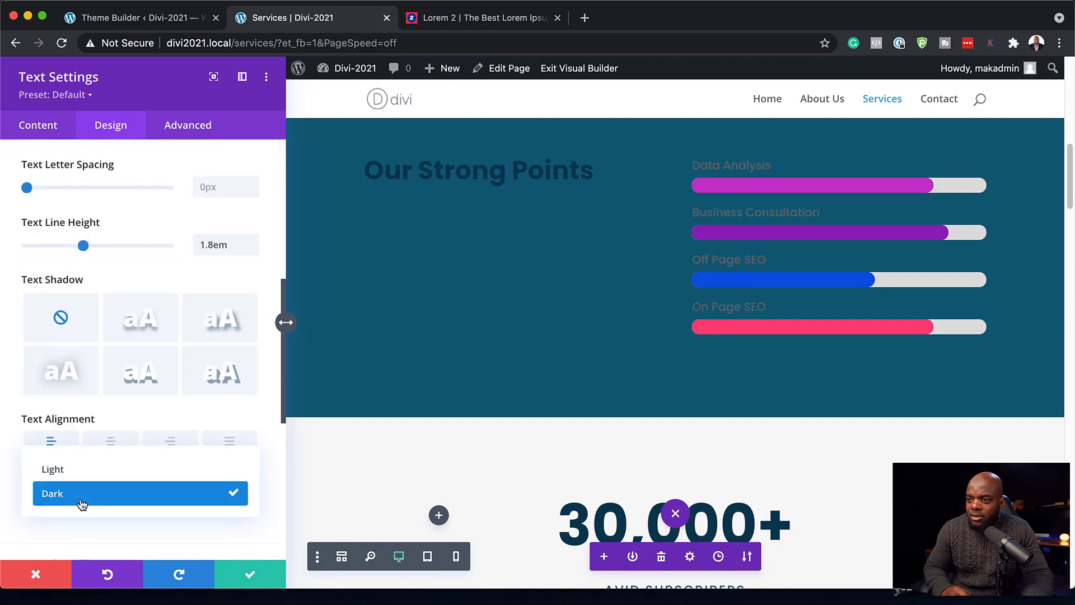
pyautogui.click(90, 471)
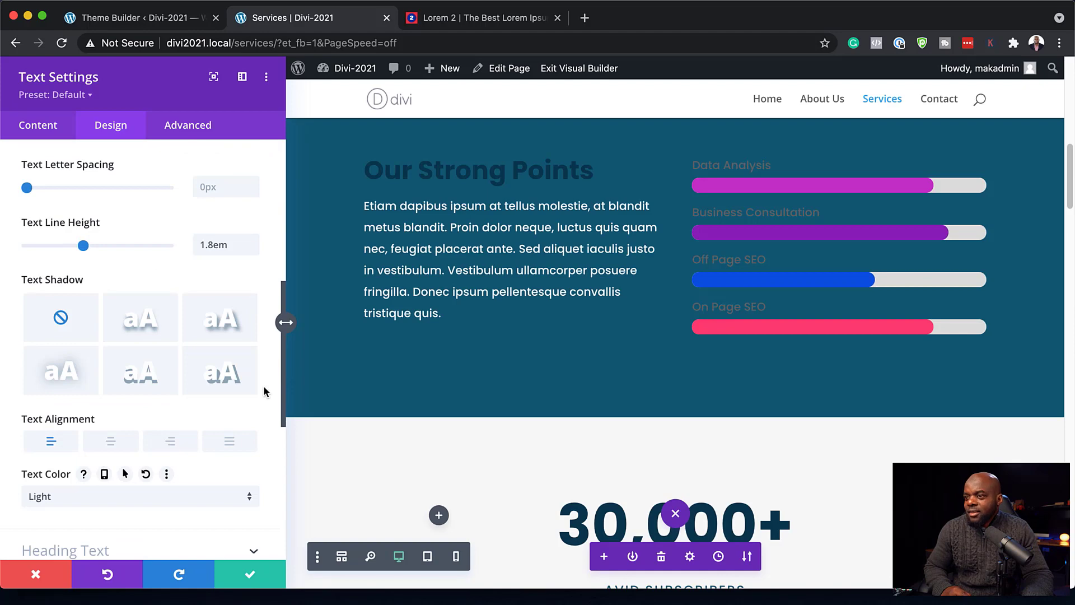
pyautogui.press('Return')
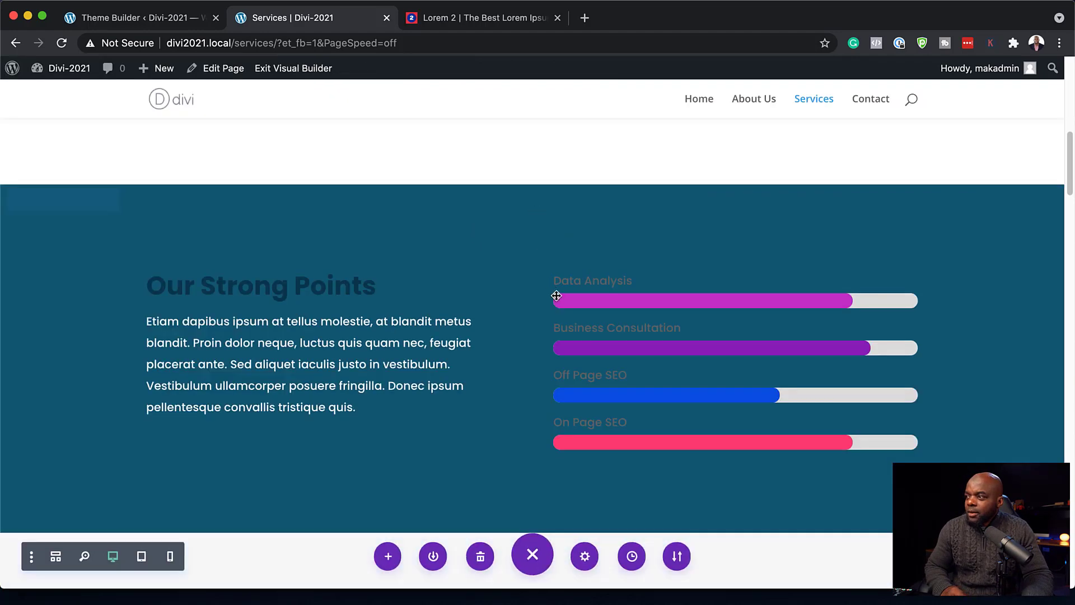
# - Give the four bar counter titles the light #edf5fd title text colour and save
pyautogui.click(709, 304)
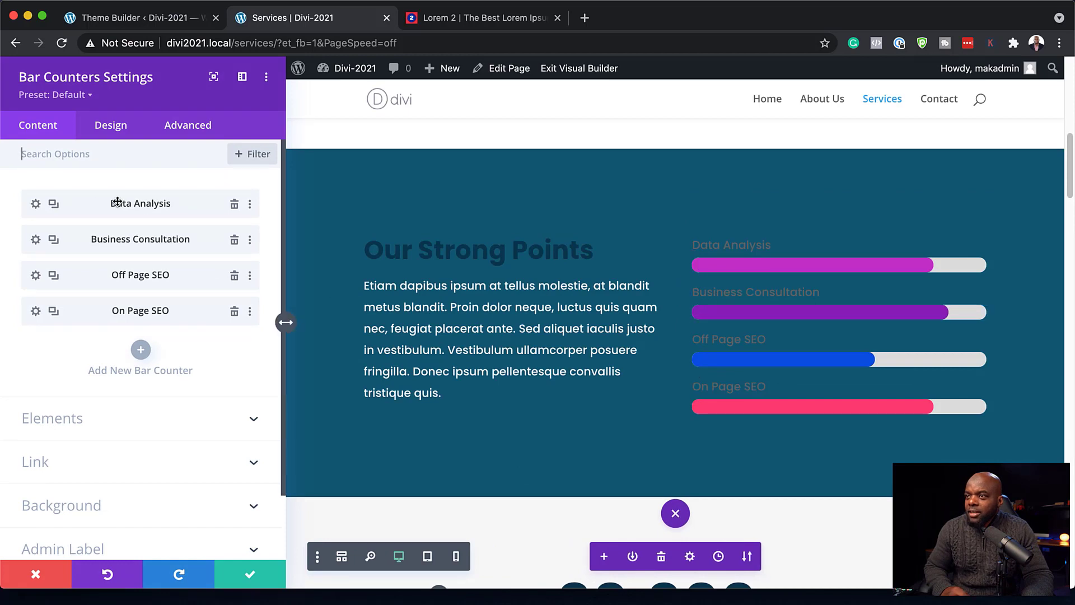
pyautogui.click(115, 130)
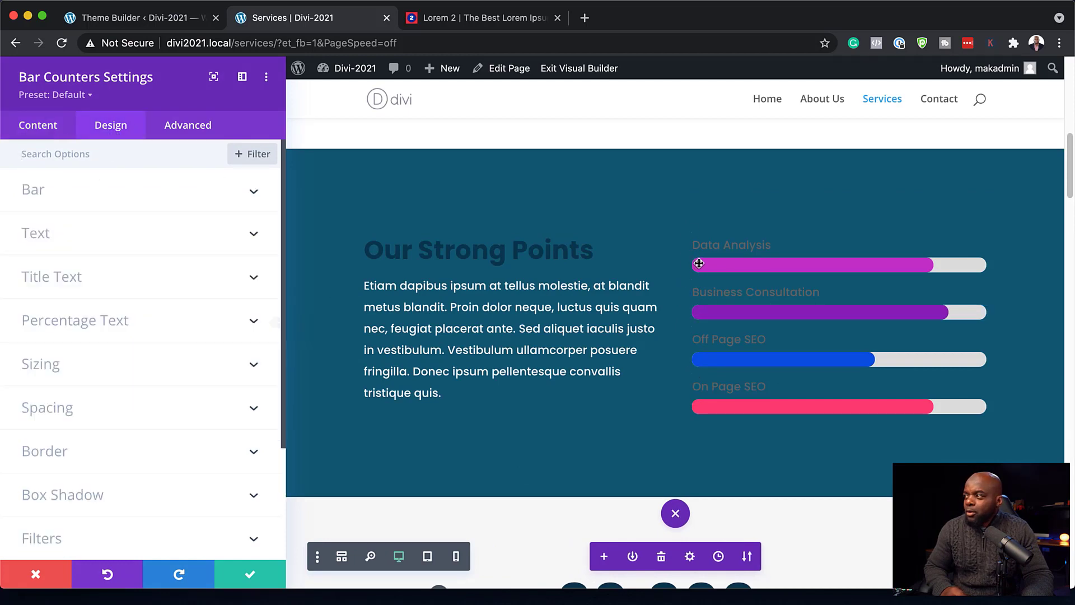
pyautogui.click(695, 236)
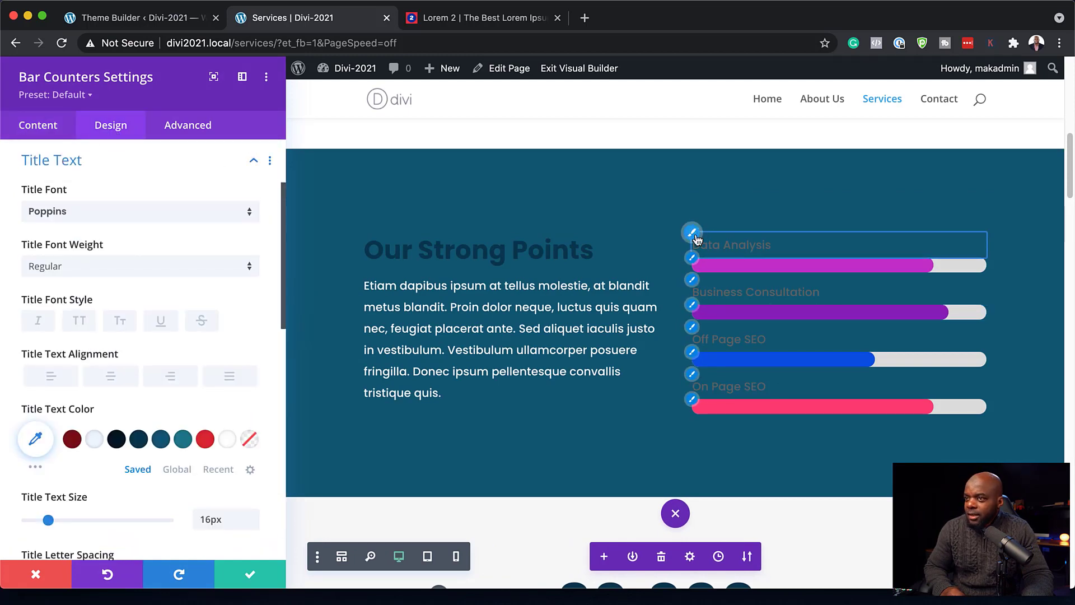
pyautogui.click(95, 441)
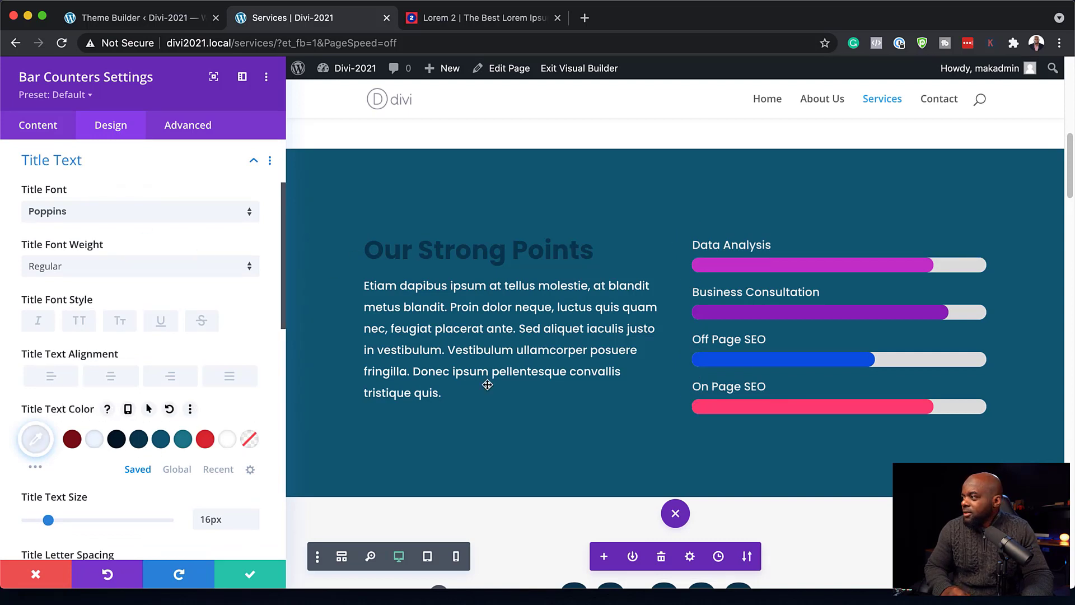
pyautogui.click(250, 579)
pyautogui.scroll(-2, 414, 431)
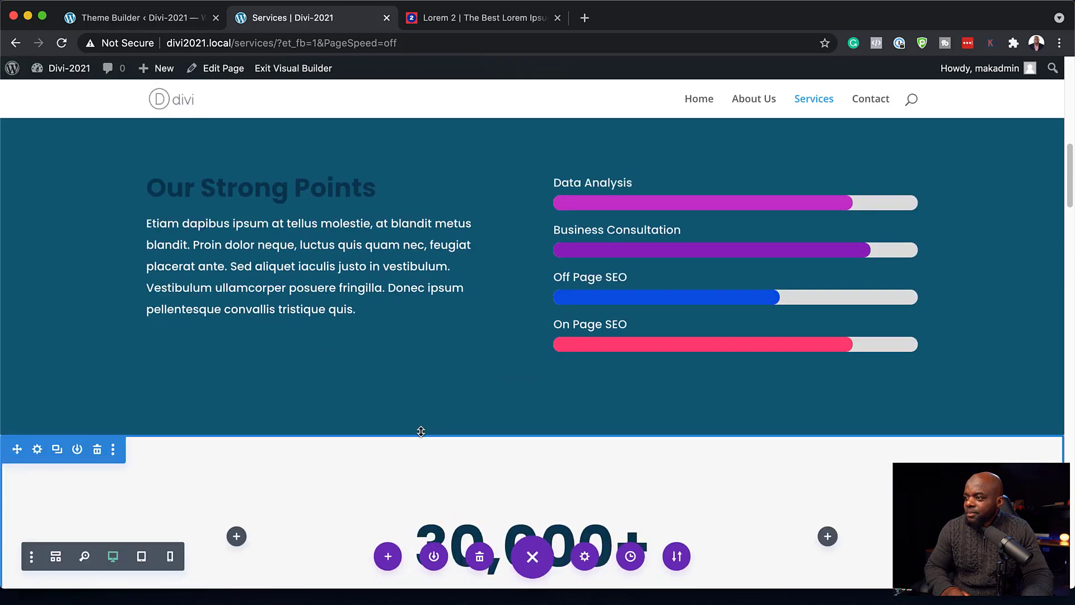
pyautogui.scroll(-8, 421, 431)
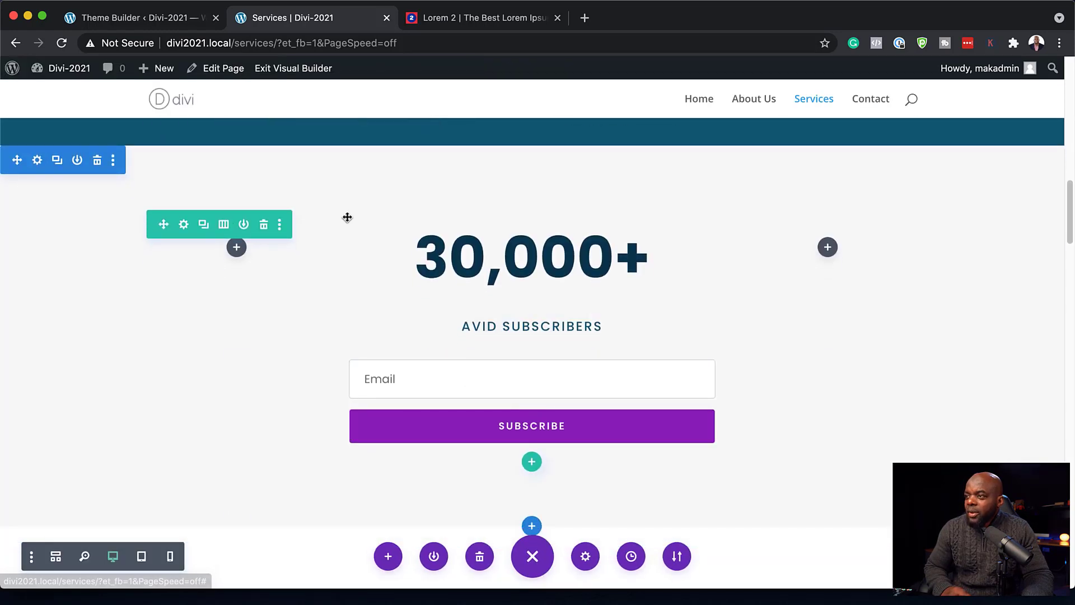
pyautogui.scroll(-1, 255, 420)
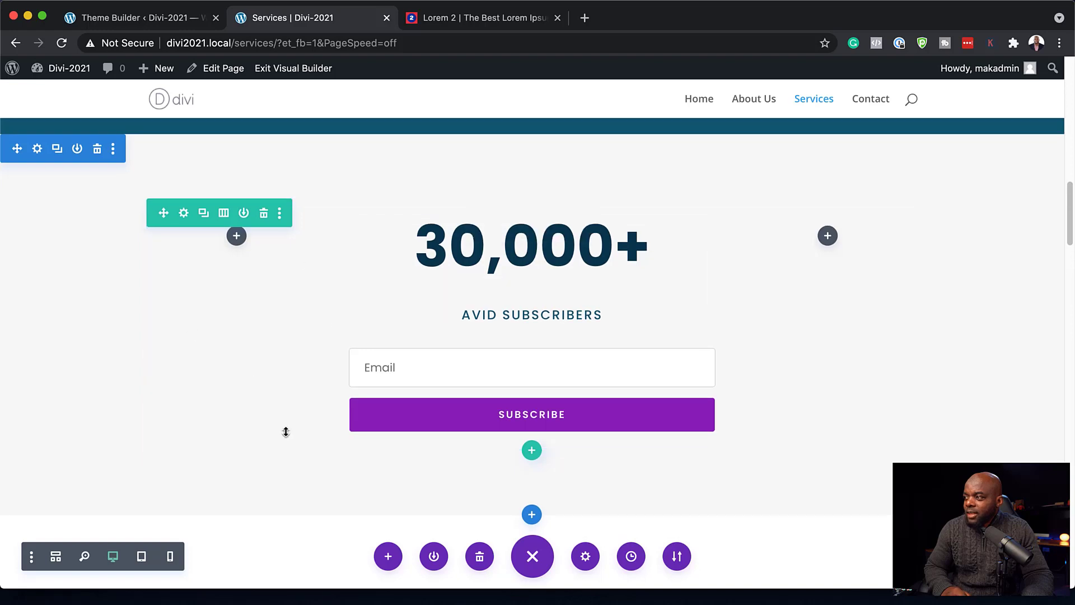
pyautogui.scroll(-10, 286, 431)
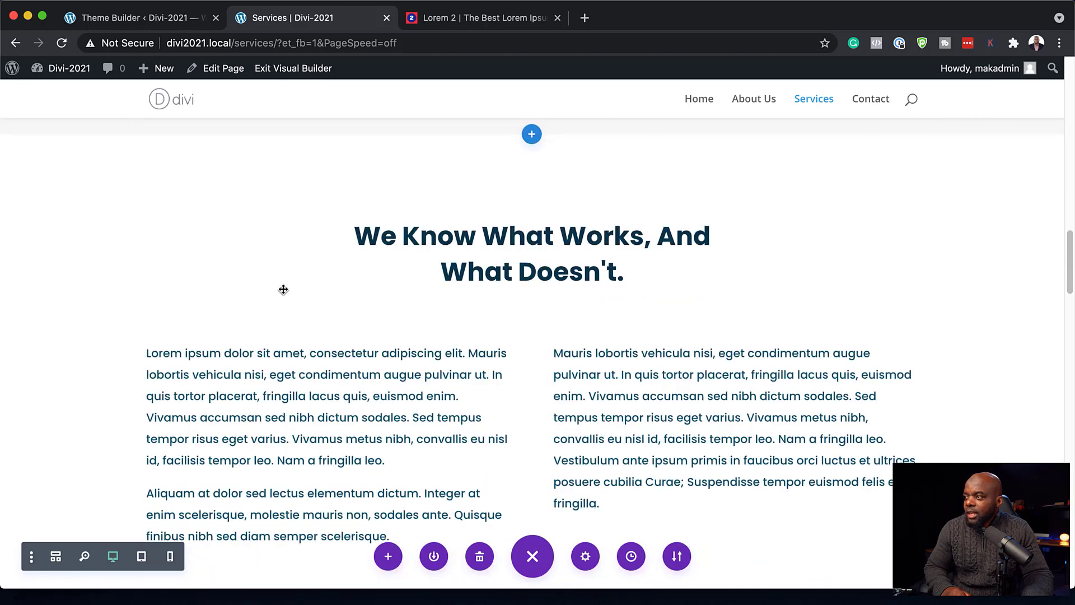
pyautogui.scroll(-12, 420, 371)
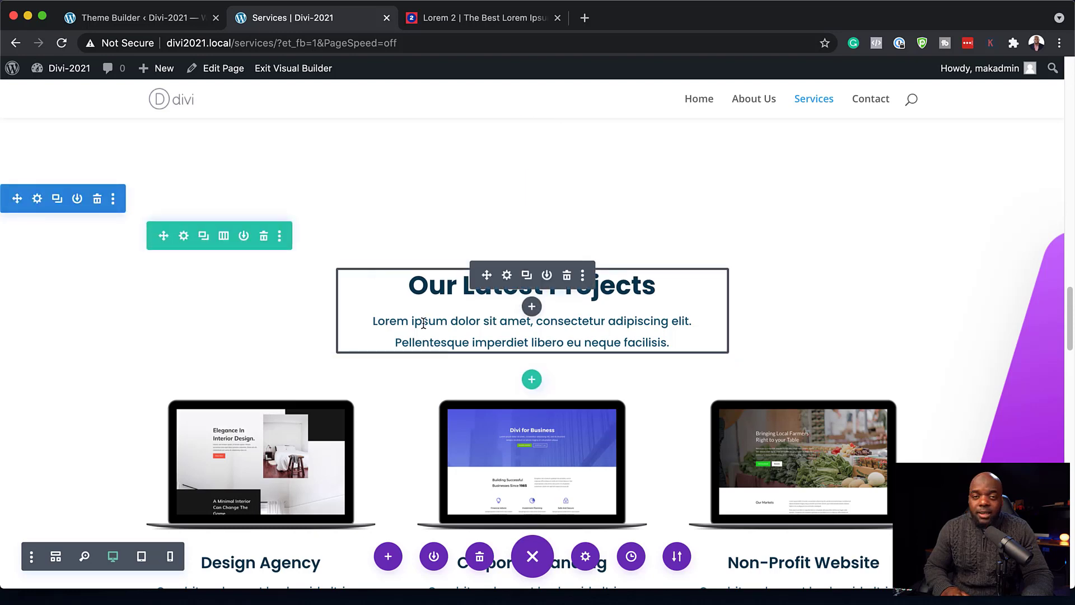
pyautogui.scroll(5, 423, 323)
pyautogui.scroll(-5, 337, 385)
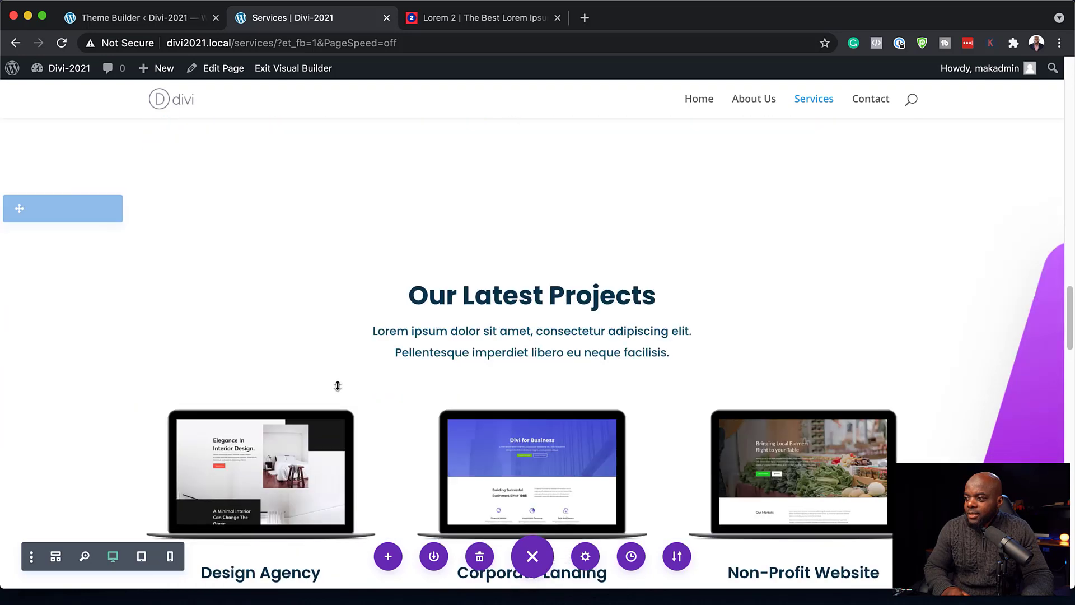
pyautogui.scroll(-10, 338, 385)
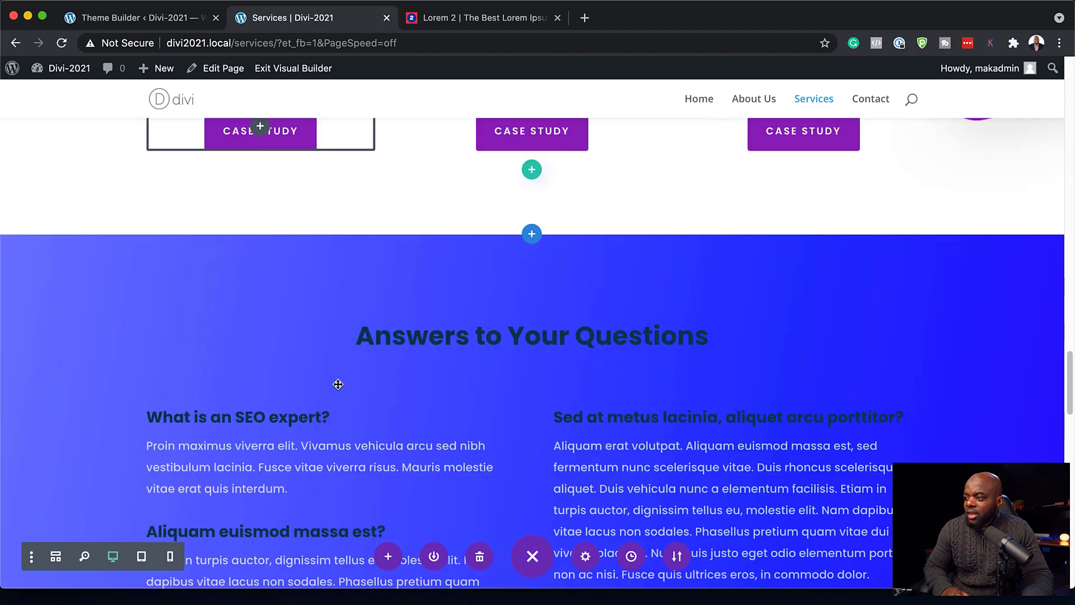
# - Make the FAQ section background a gradient from navy #021927 to teal #0a3a4e and save
pyautogui.scroll(-2, 338, 384)
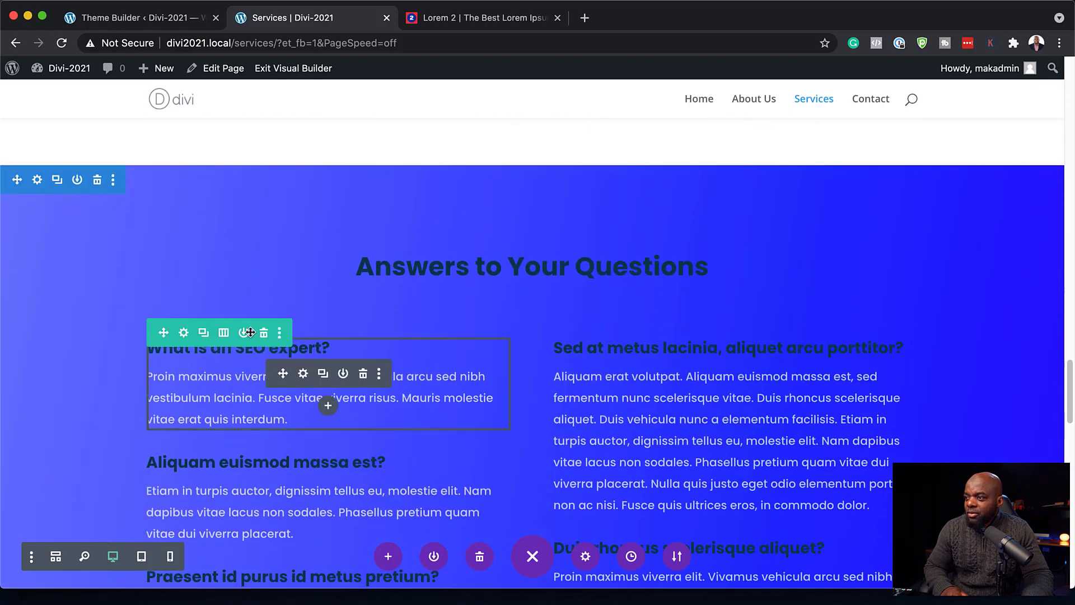
pyautogui.click(37, 180)
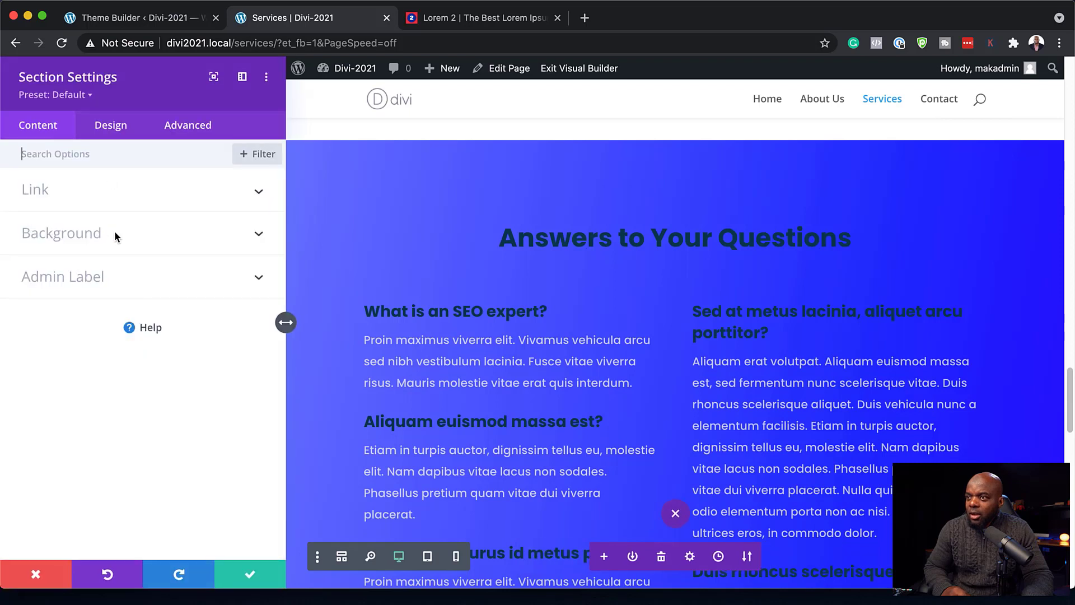
pyautogui.click(114, 231)
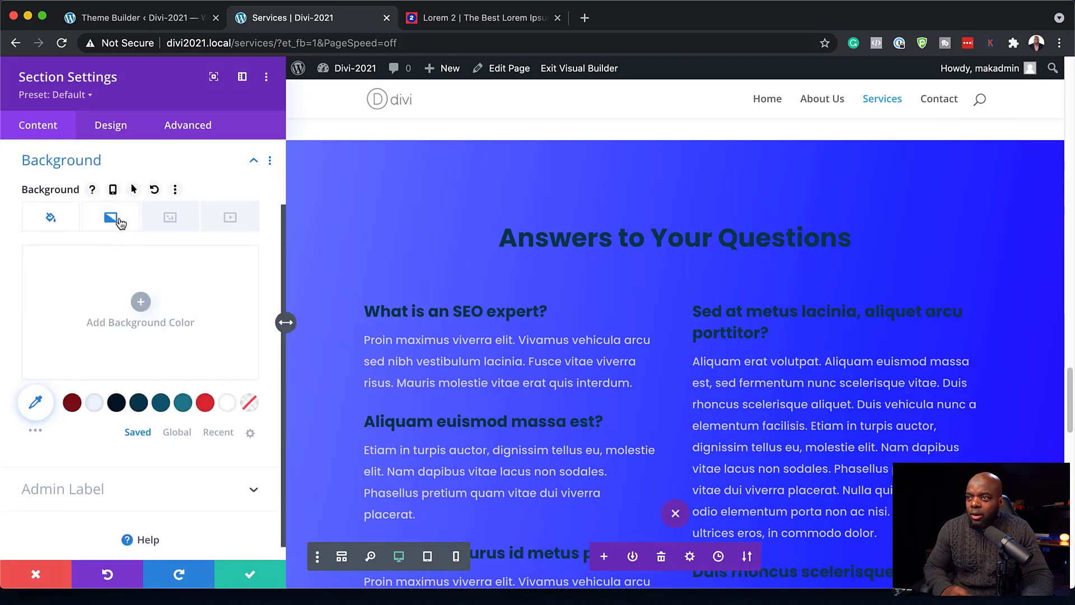
pyautogui.click(111, 218)
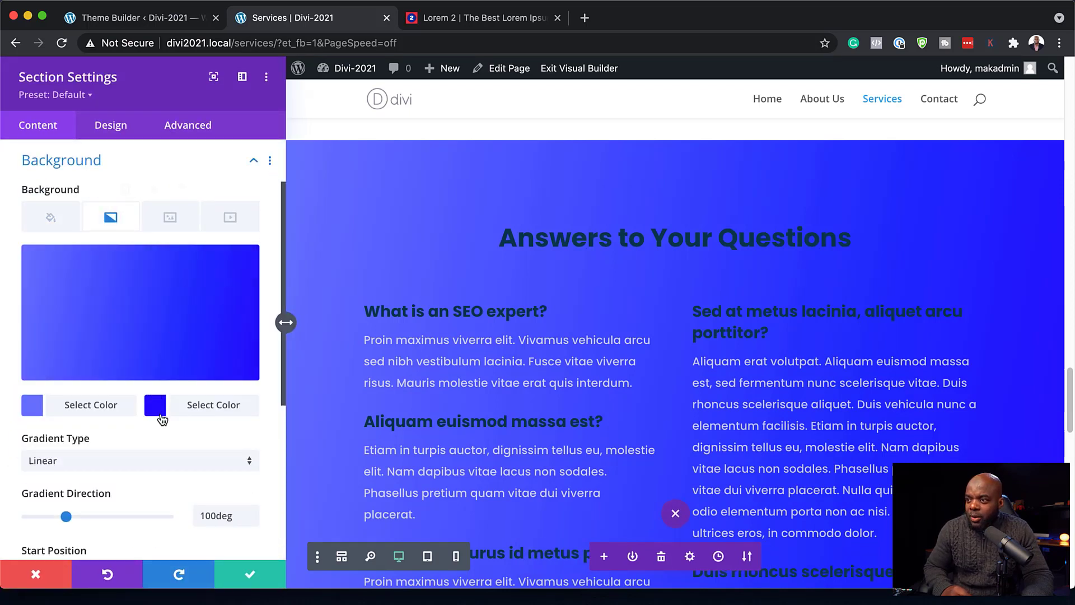
pyautogui.click(156, 407)
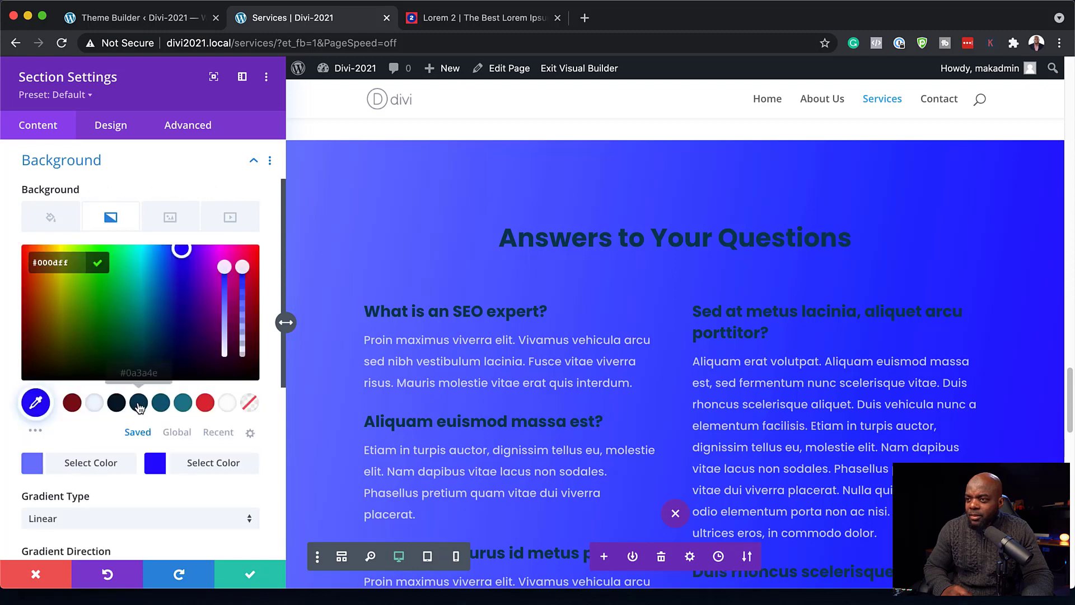
pyautogui.click(139, 404)
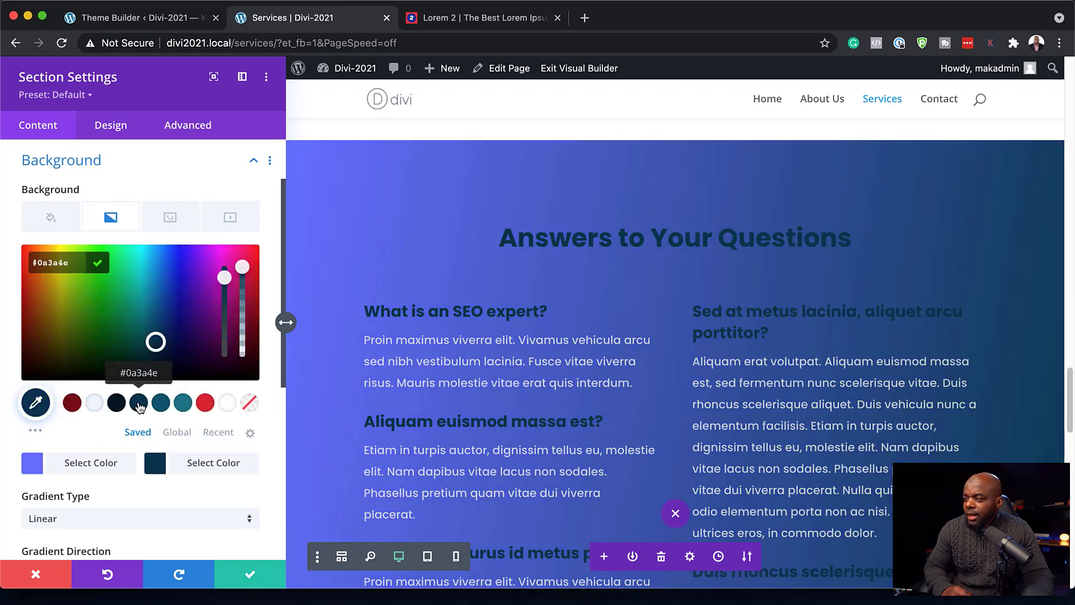
pyautogui.click(31, 464)
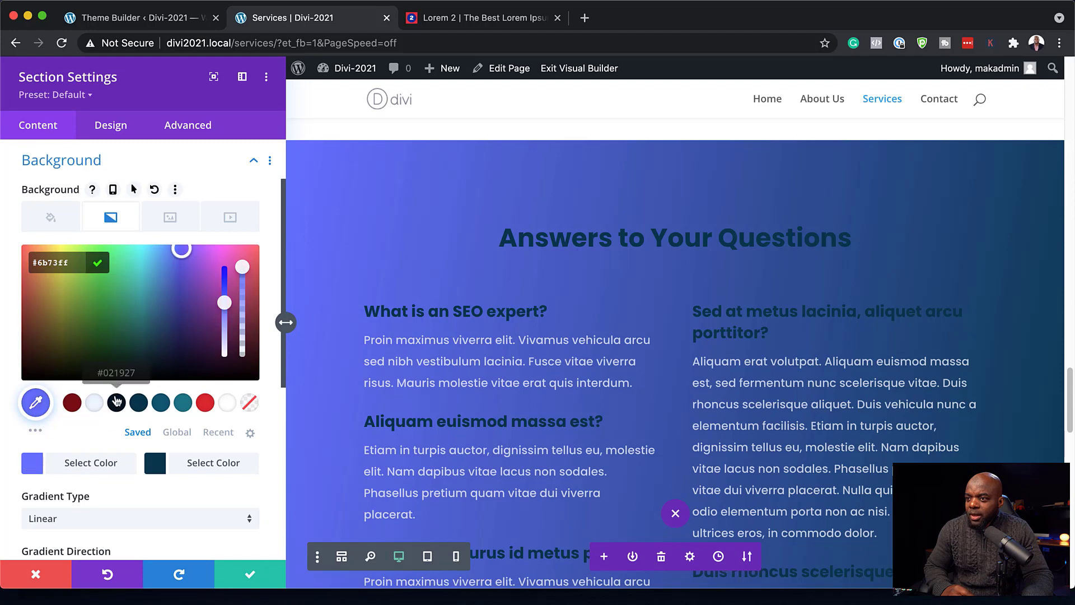
pyautogui.click(117, 404)
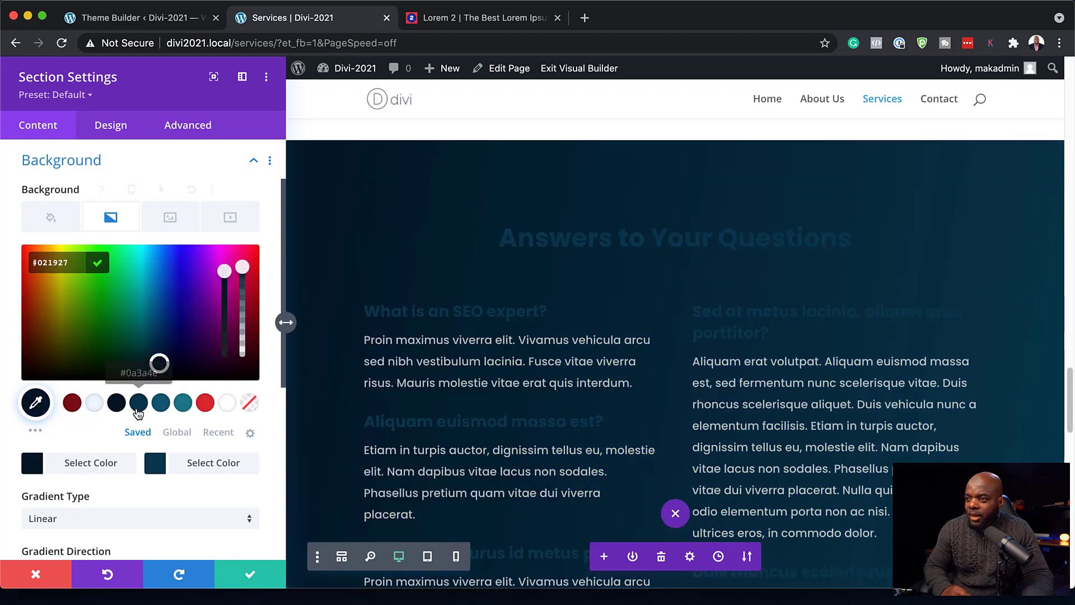
pyautogui.click(250, 577)
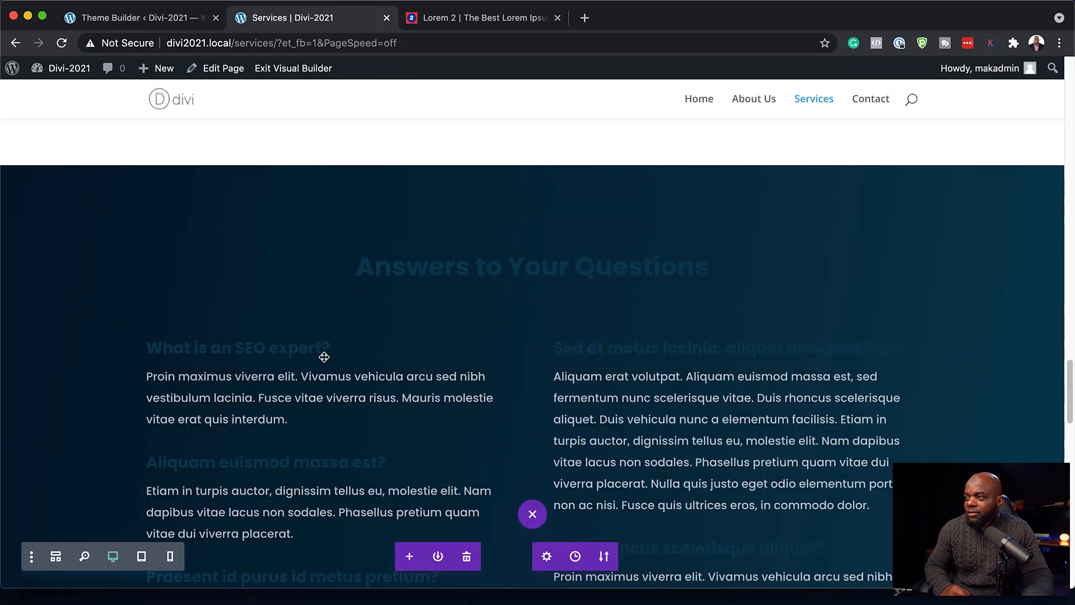
# - Delete the Location/Follow Us/Subscription, Let's Work Together and Answers to Your Questions sections
pyautogui.scroll(-15, 664, 430)
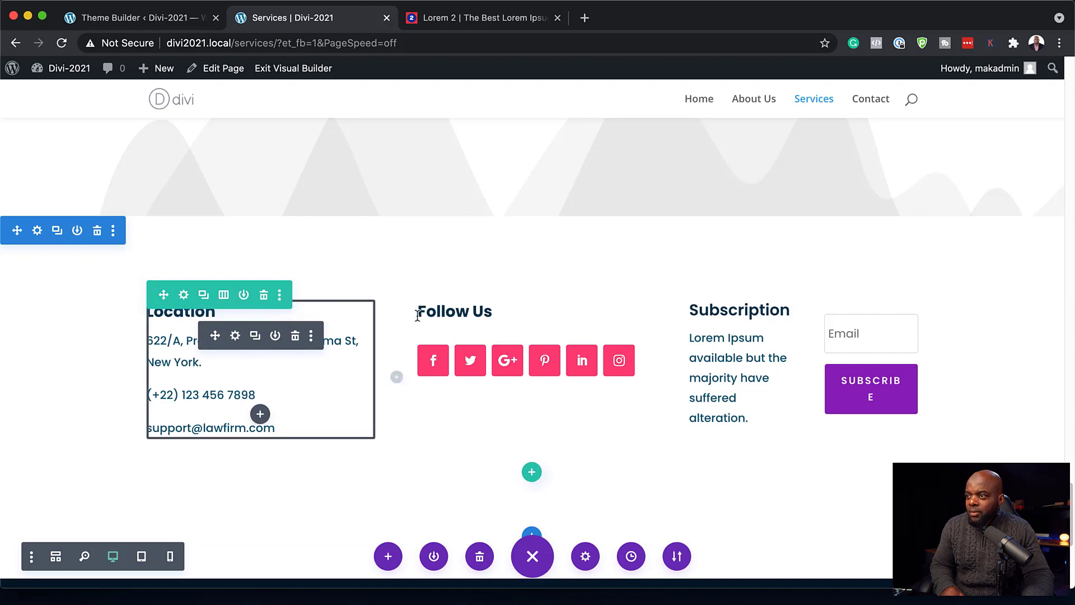
pyautogui.click(98, 230)
pyautogui.scroll(6, 273, 305)
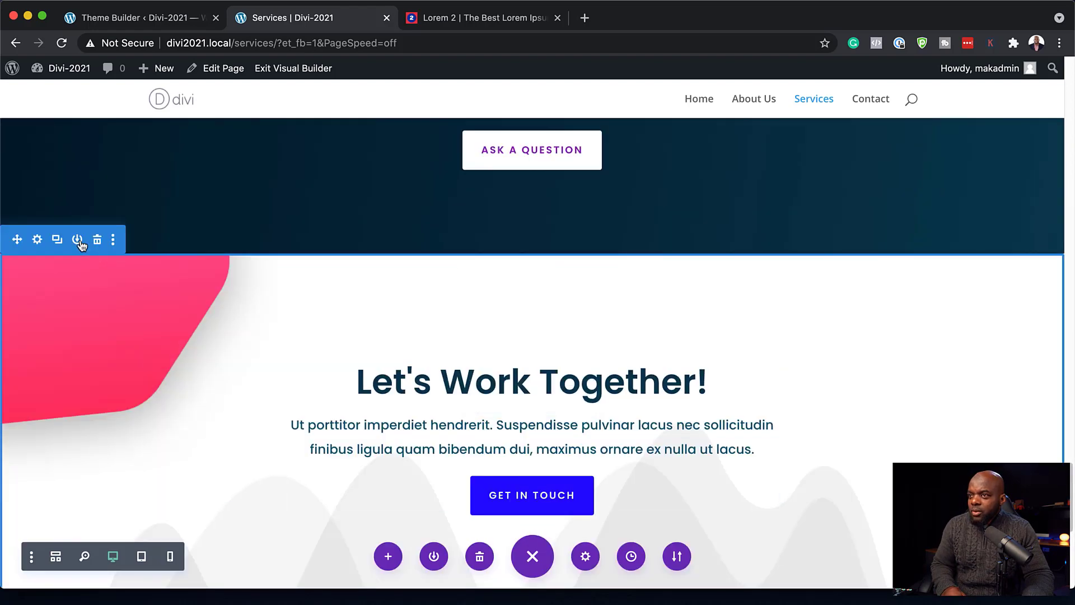
pyautogui.click(97, 240)
pyautogui.scroll(10, 223, 326)
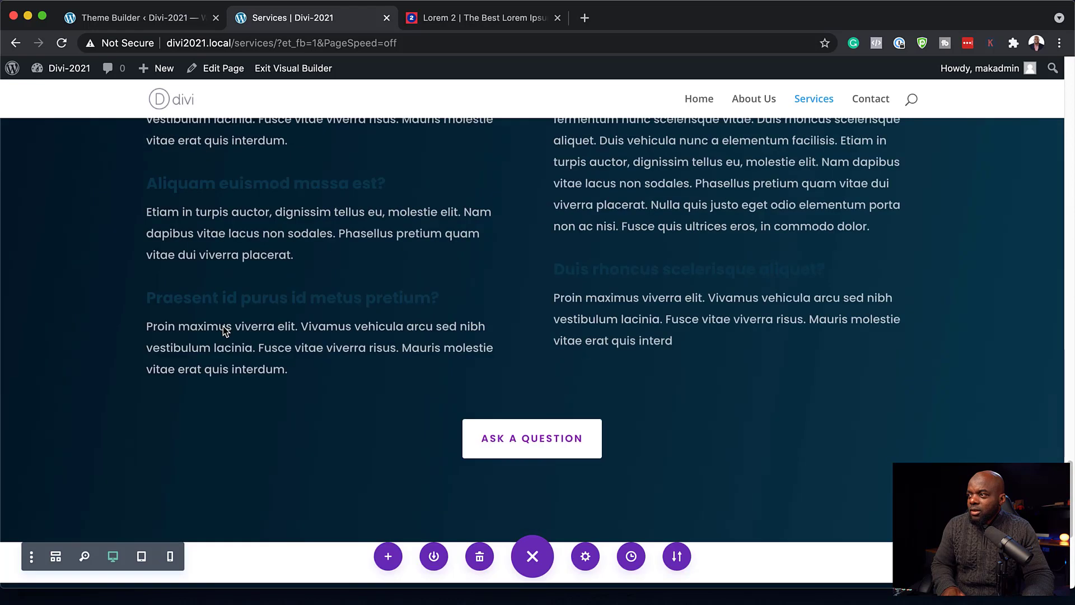
pyautogui.scroll(-2, 223, 327)
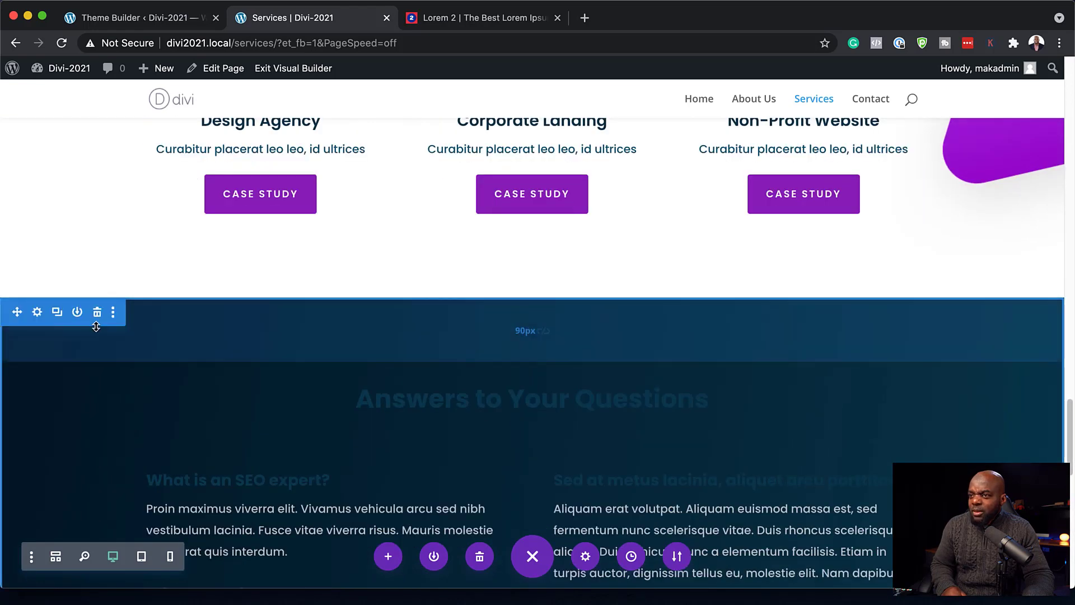
pyautogui.click(97, 313)
# - Open the section settings for the 30,000+ Avid Subscribers section
pyautogui.scroll(-2, 672, 288)
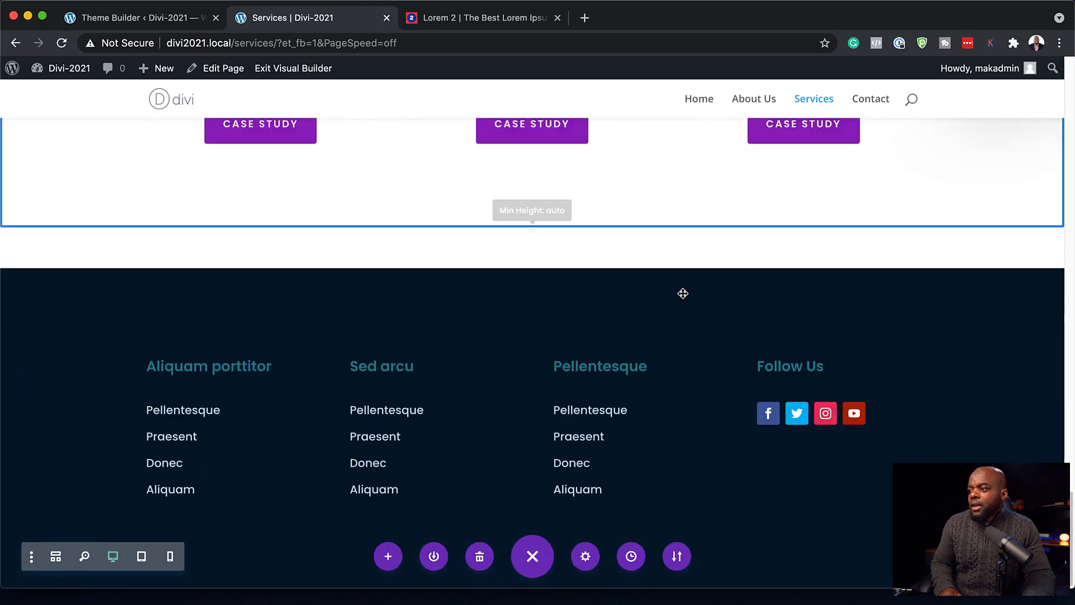
pyautogui.scroll(10, 685, 294)
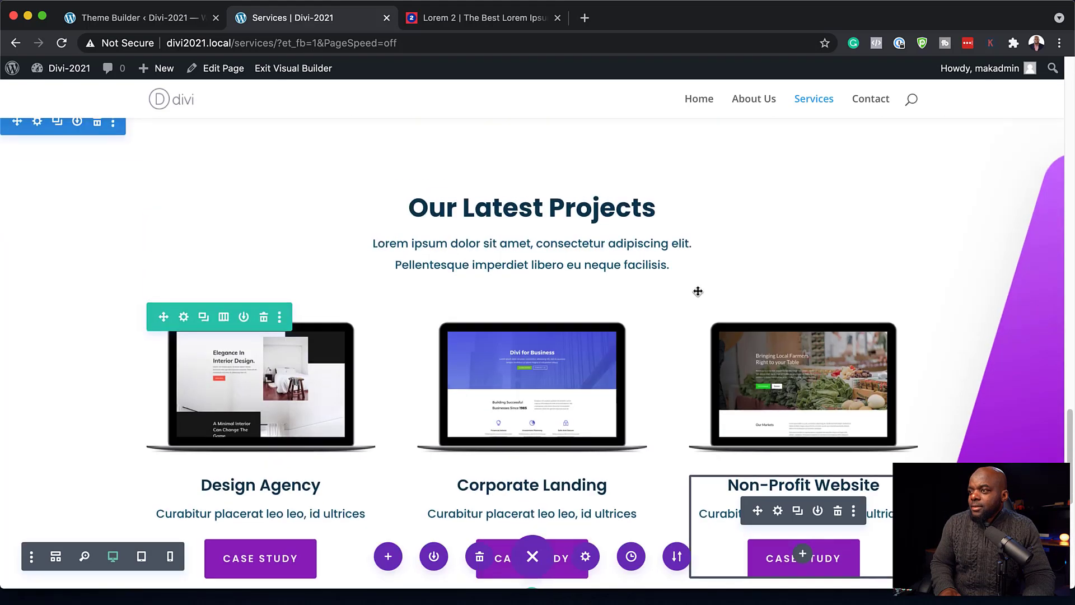
pyautogui.scroll(8, 698, 291)
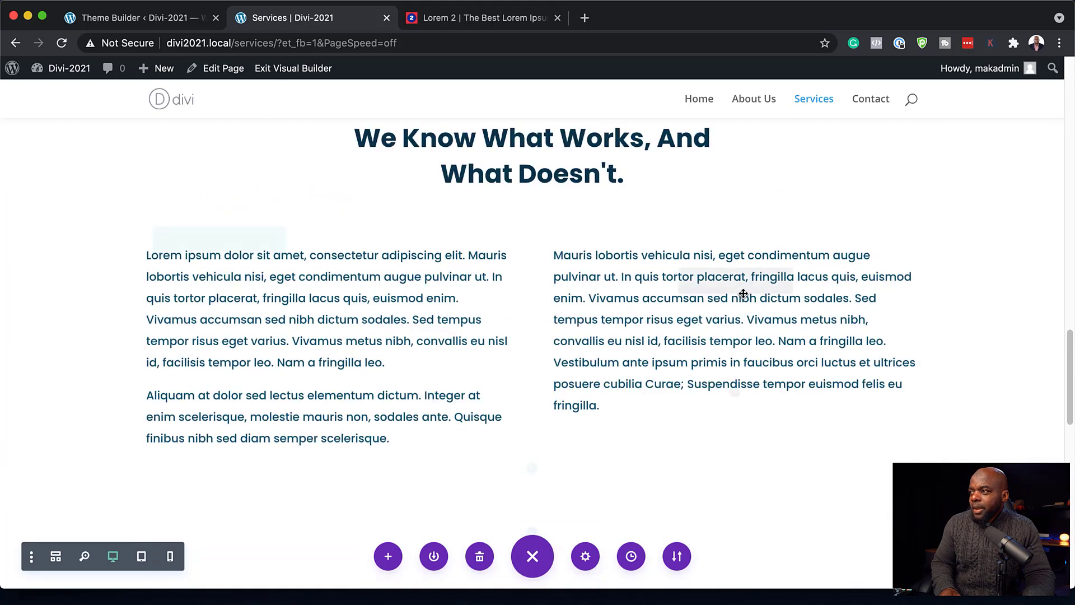
pyautogui.scroll(2, 743, 293)
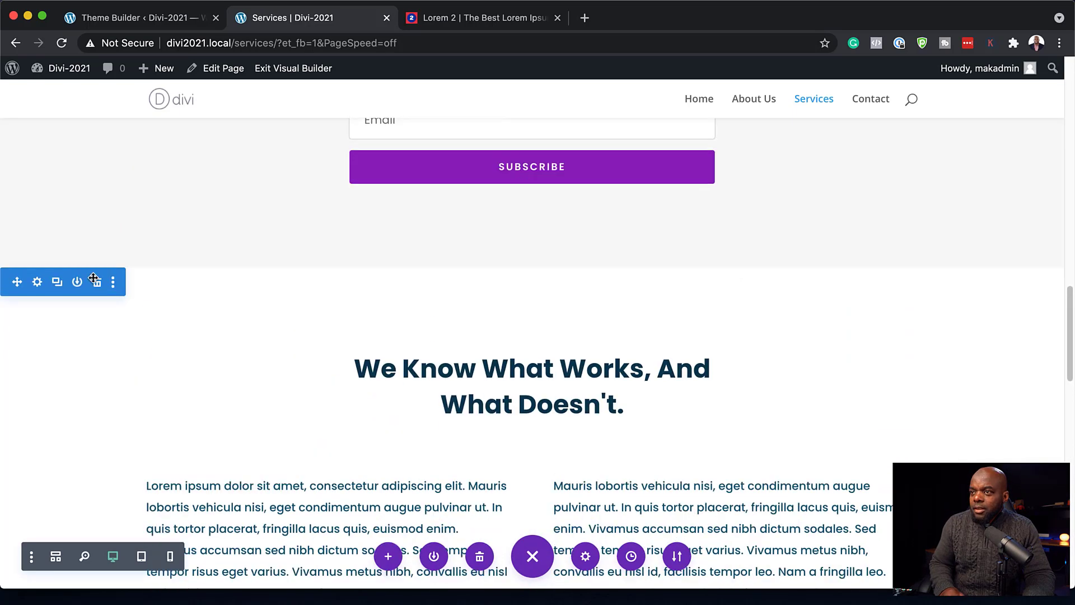
pyautogui.click(38, 283)
pyautogui.click(61, 233)
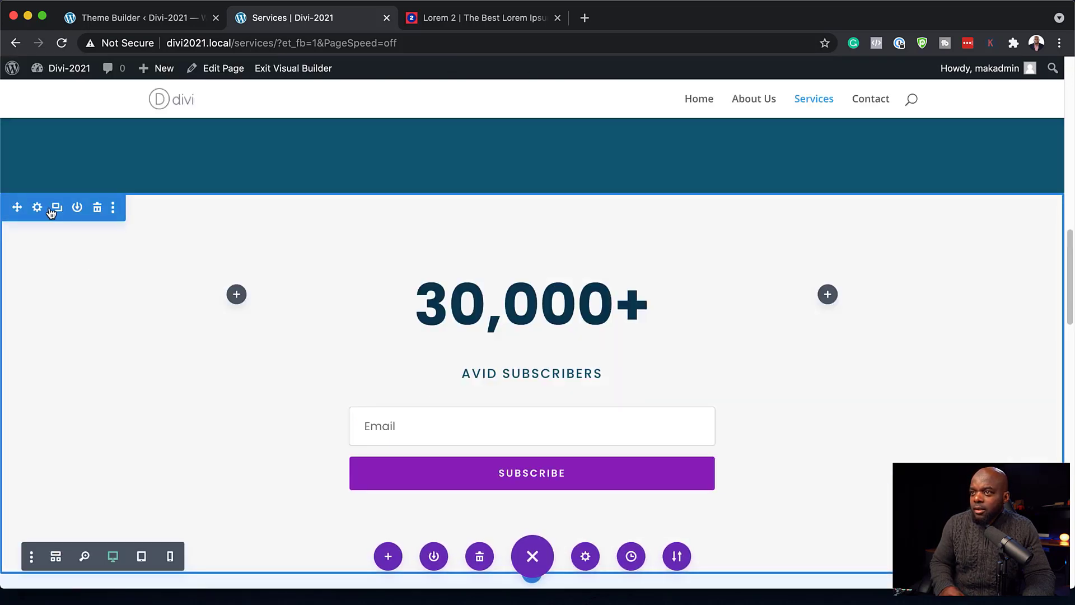
pyautogui.click(38, 207)
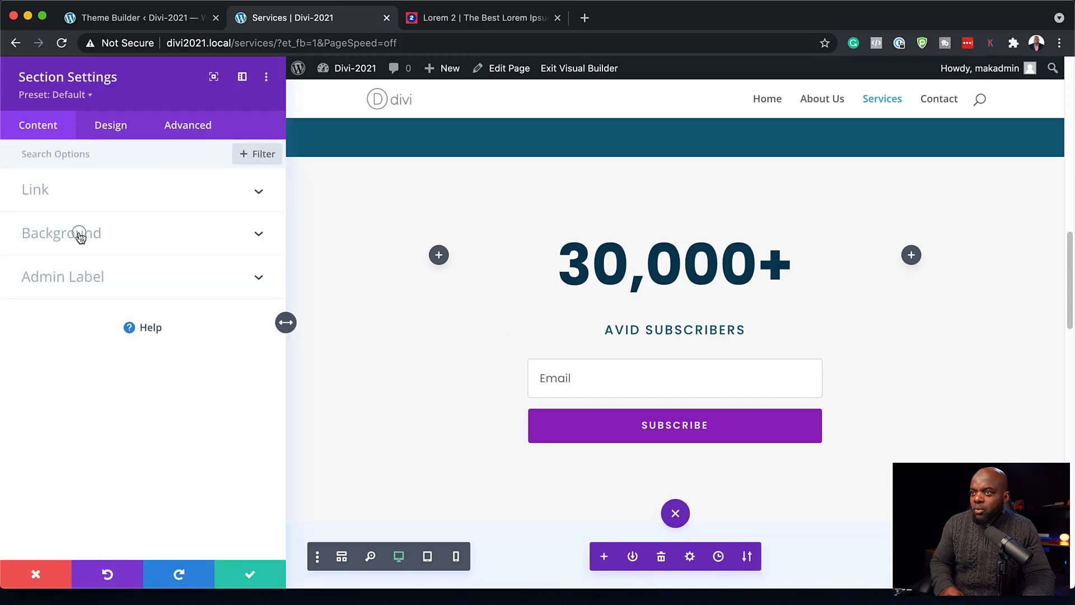
# - Set the 30,000+ Avid Subscribers section background to white #ffffff and save
pyautogui.click(79, 234)
pyautogui.click(225, 408)
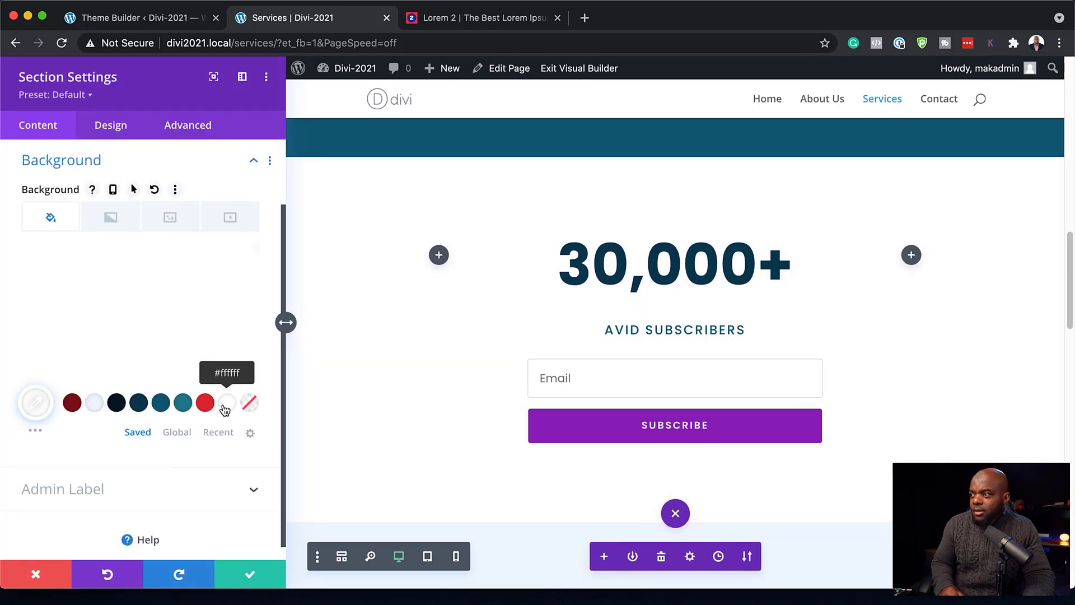
pyautogui.click(251, 576)
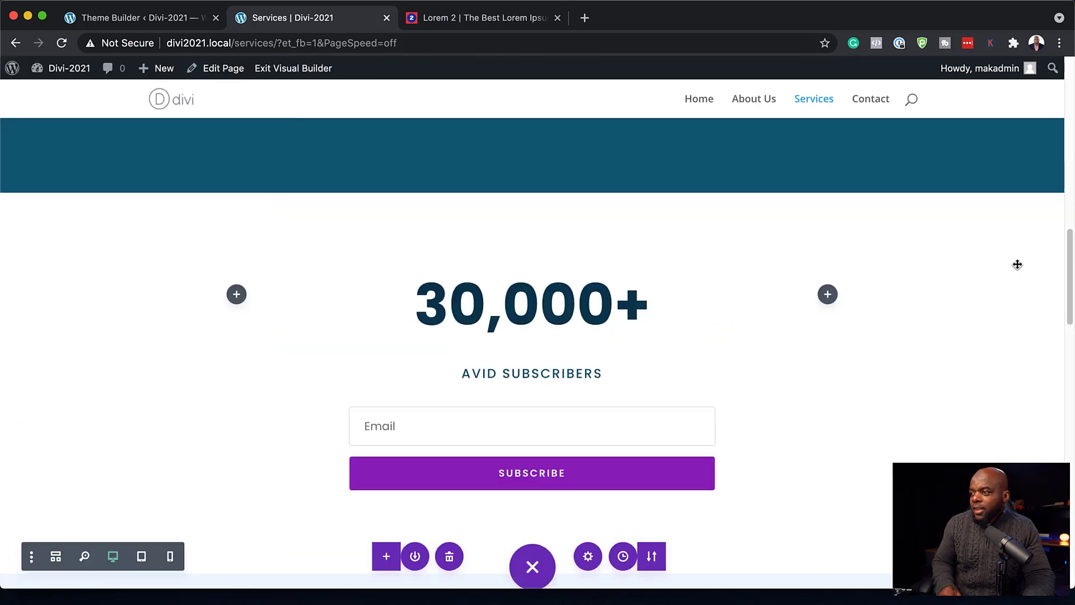
pyautogui.scroll(-10, 928, 406)
pyautogui.scroll(10, 945, 401)
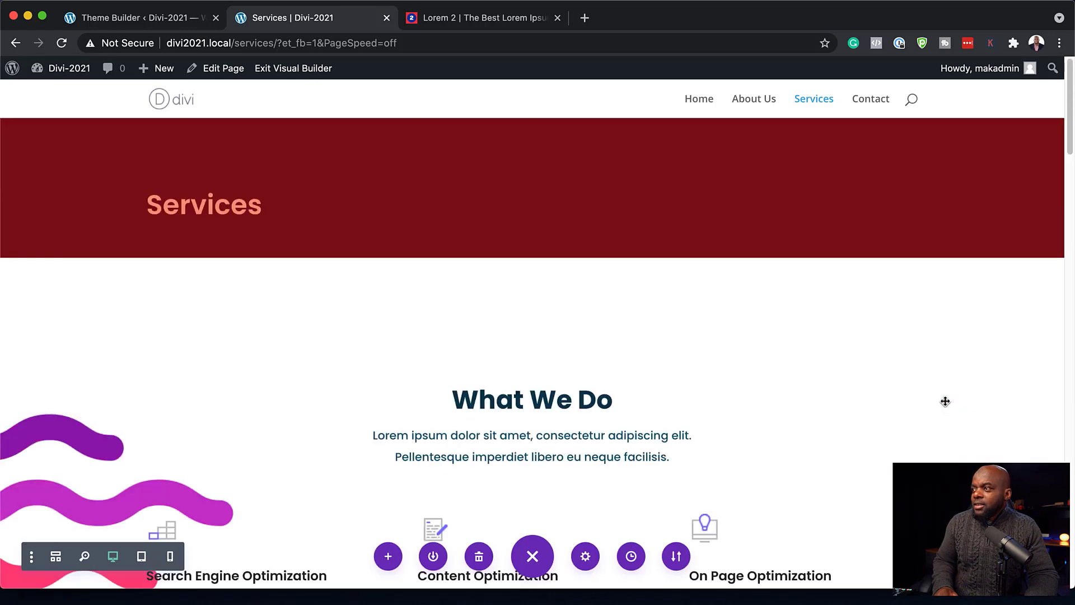
pyautogui.scroll(-5, 946, 402)
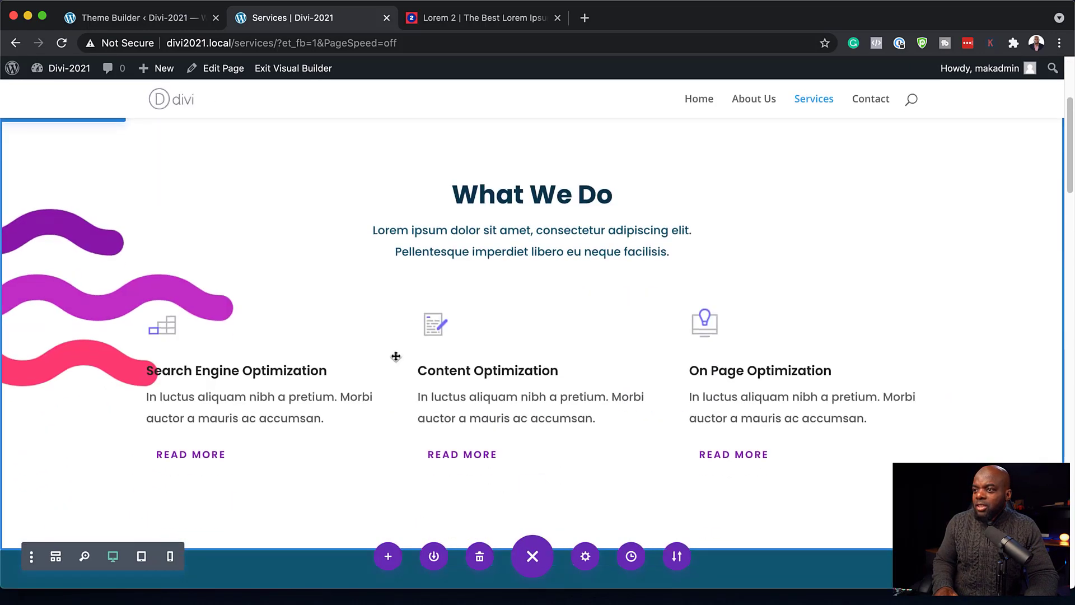
pyautogui.scroll(4, 249, 281)
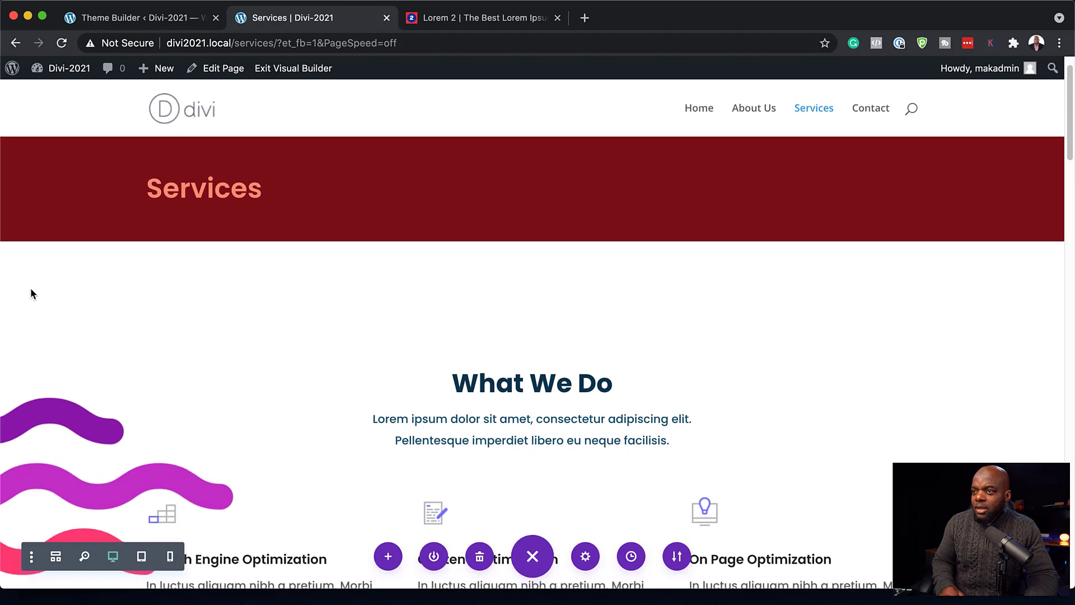
# - Remove the What We Do section's background image and save the section settings
pyautogui.click(38, 298)
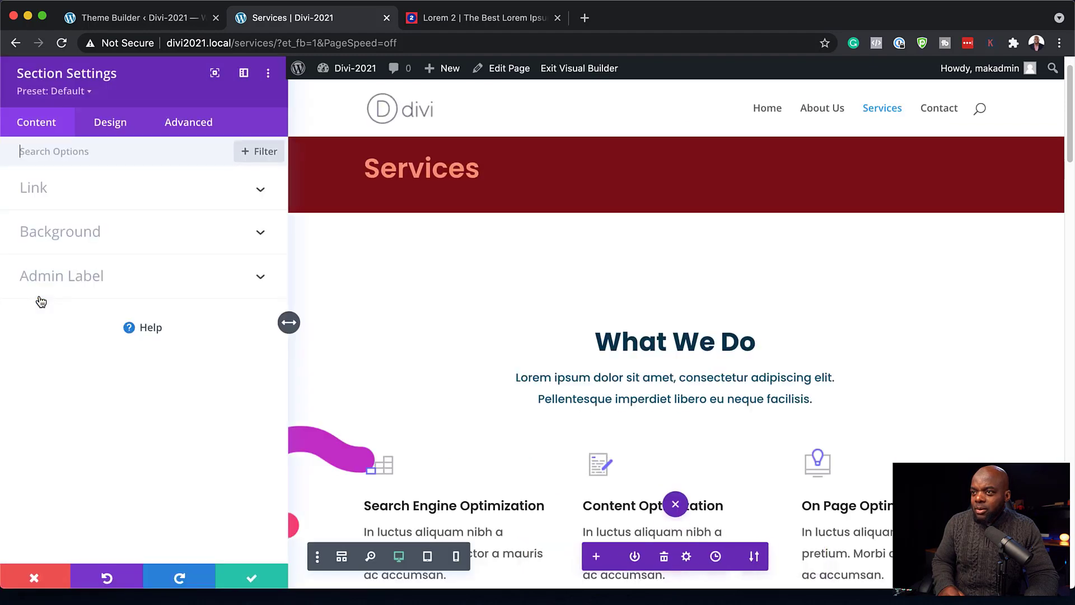
pyautogui.click(69, 238)
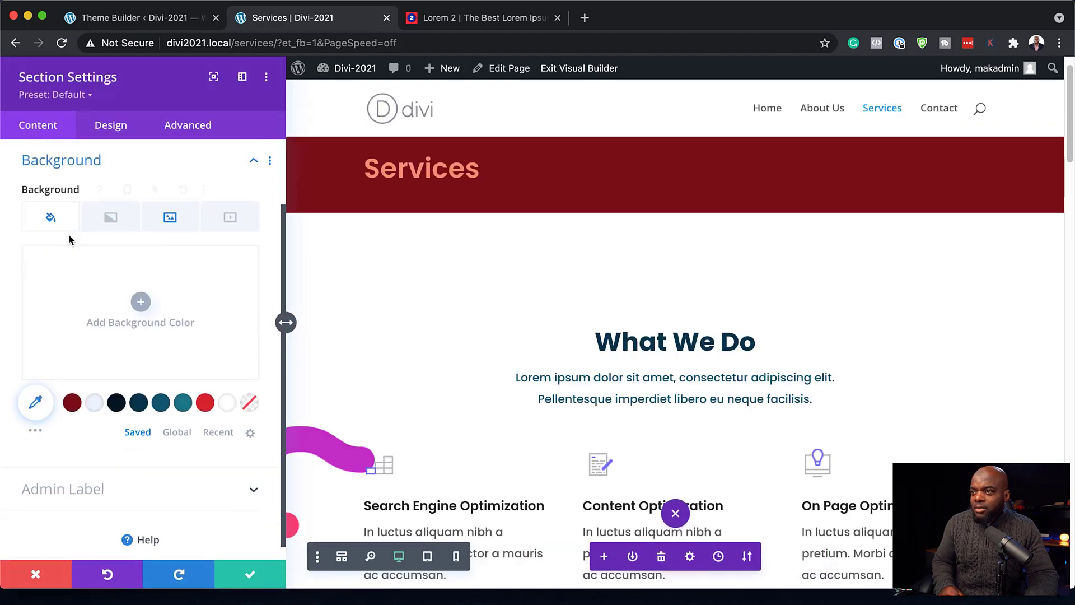
pyautogui.click(171, 218)
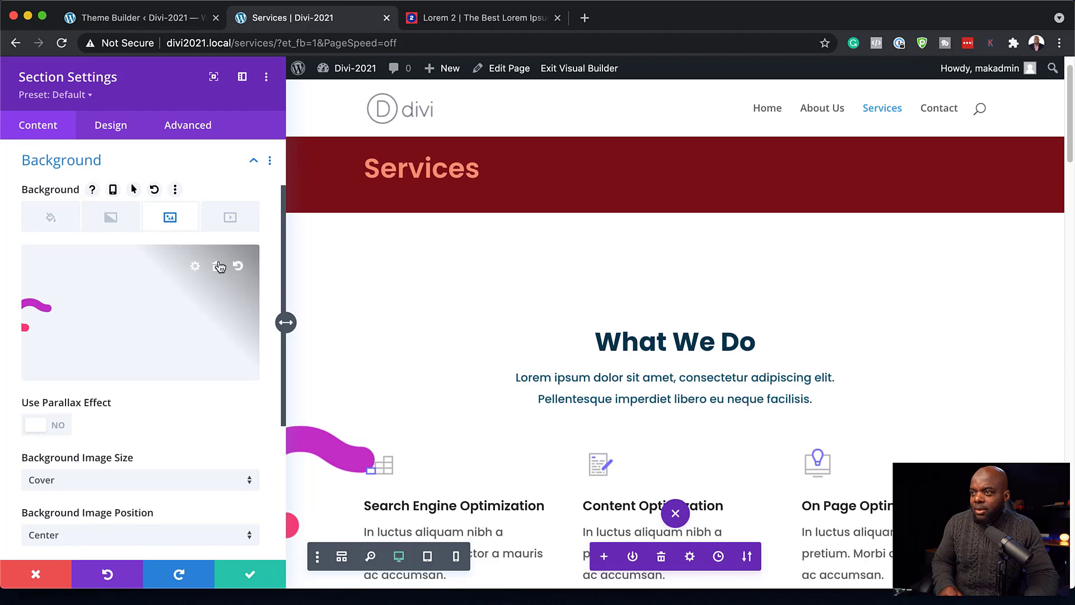
pyautogui.click(218, 266)
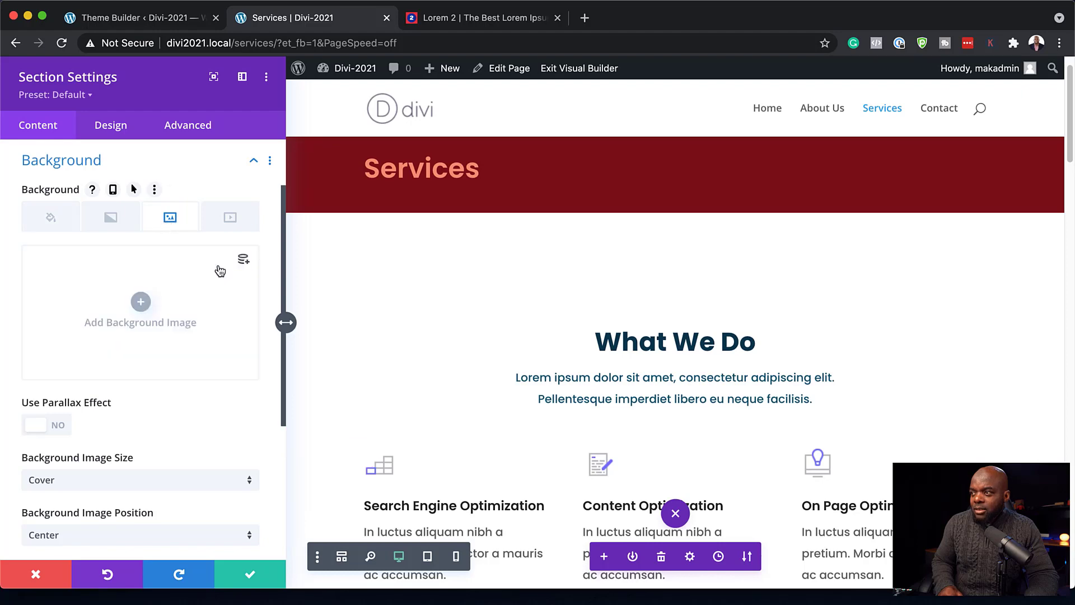
pyautogui.click(252, 575)
# - Drag the What We Do section's top padding down to 0 and exit the Visual Builder
pyautogui.scroll(-5, 413, 408)
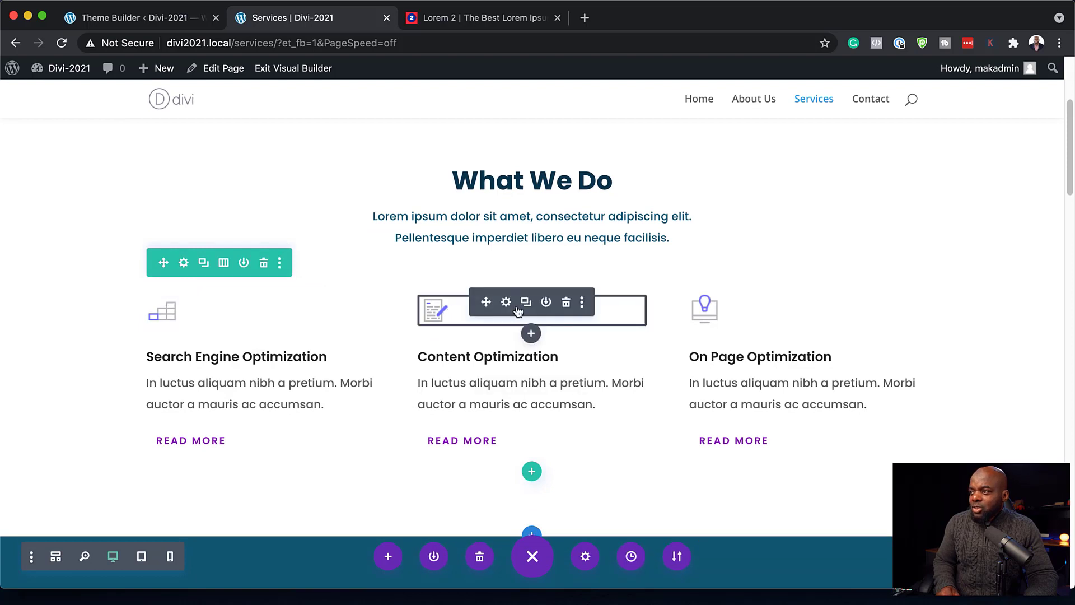
pyautogui.moveTo(488, 363)
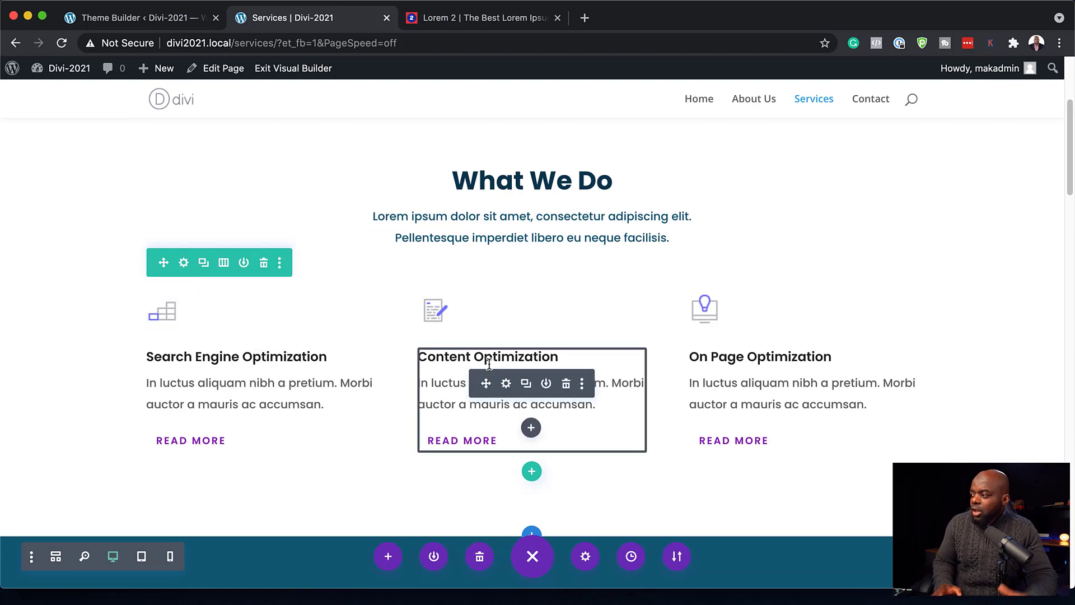
pyautogui.scroll(3, 233, 317)
pyautogui.scroll(2, 233, 318)
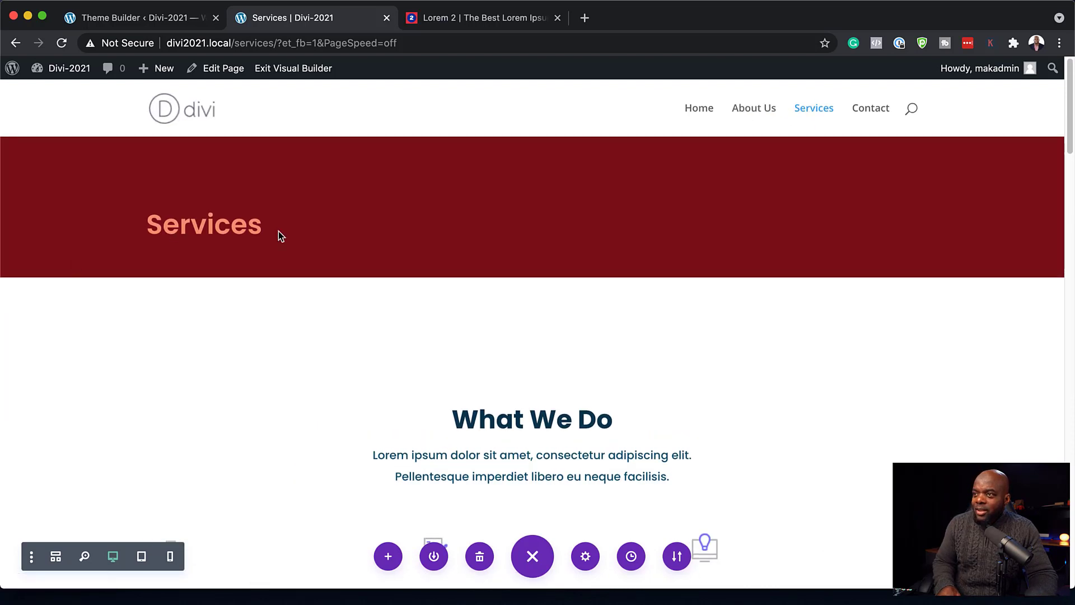
pyautogui.scroll(-1, 392, 364)
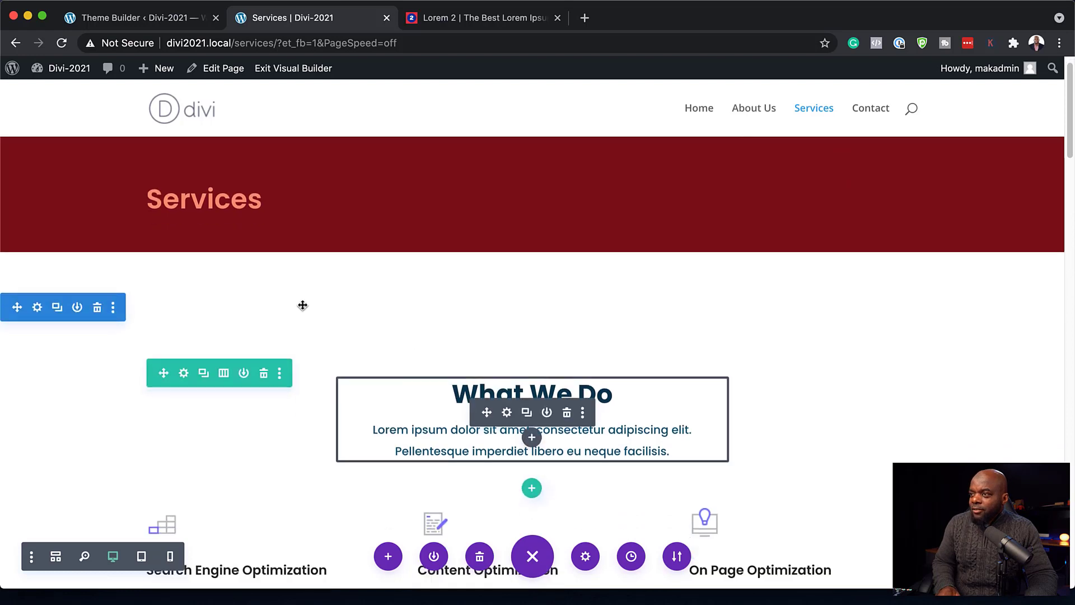
pyautogui.moveTo(303, 331); pyautogui.dragTo(304, 284)
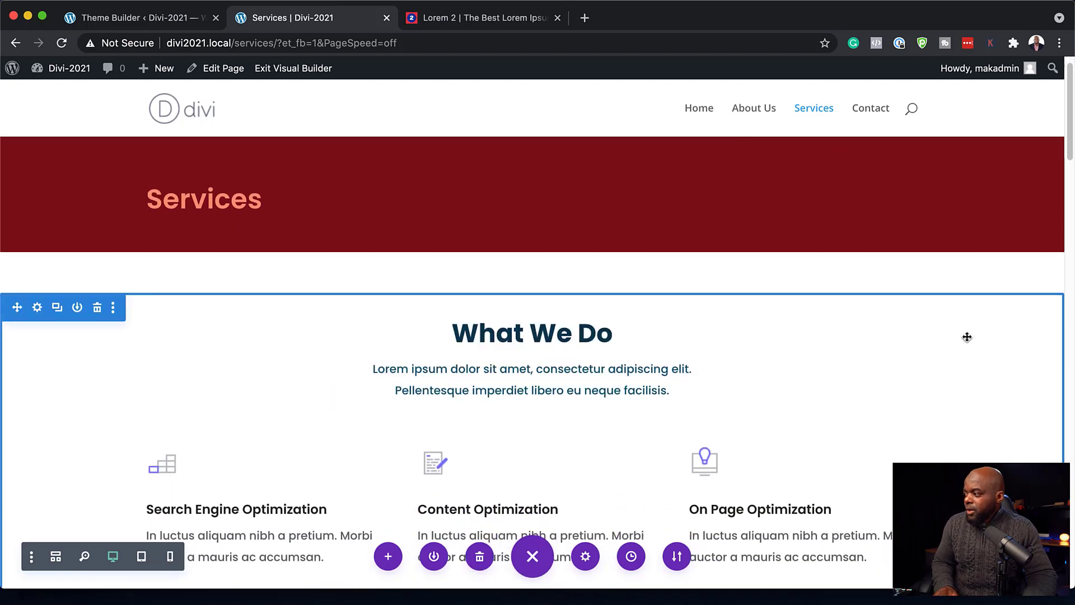
pyautogui.click(308, 72)
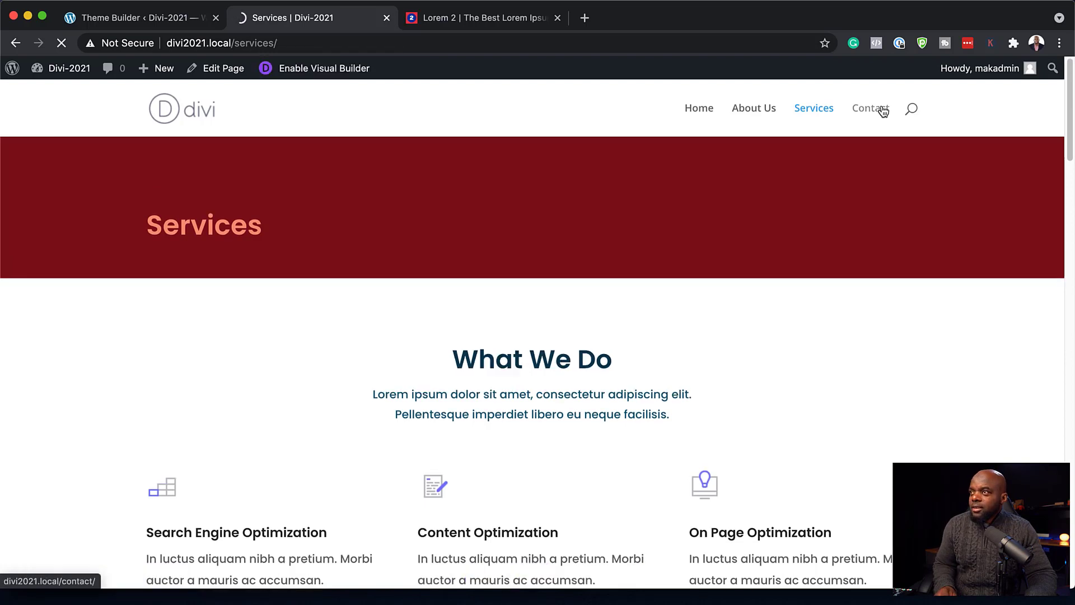
# - Enable the Visual Builder on the live Contact page
pyautogui.scroll(-3, 532, 374)
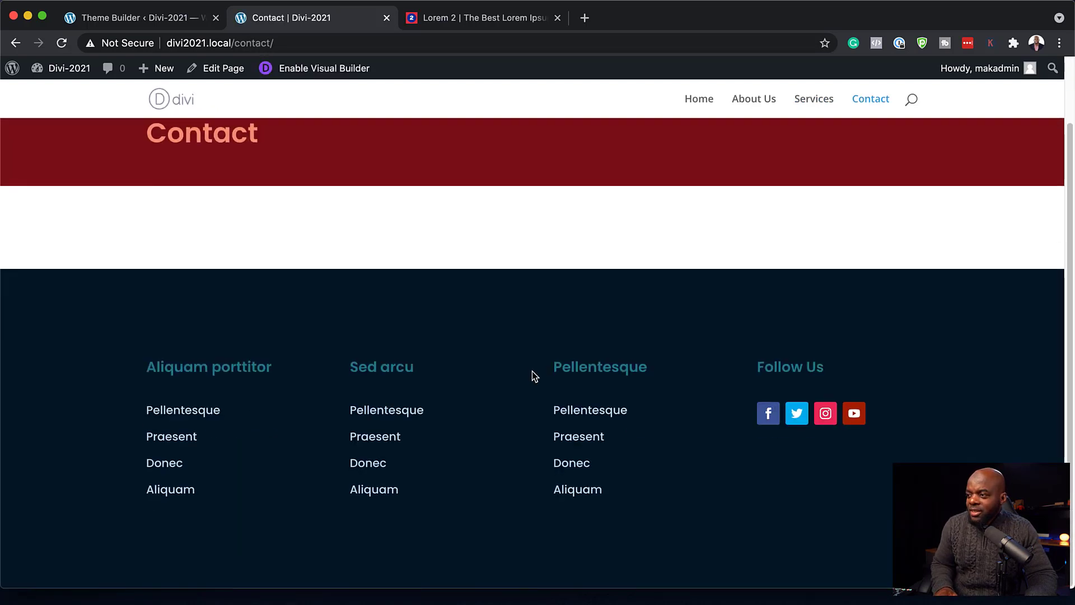
pyautogui.scroll(3, 532, 376)
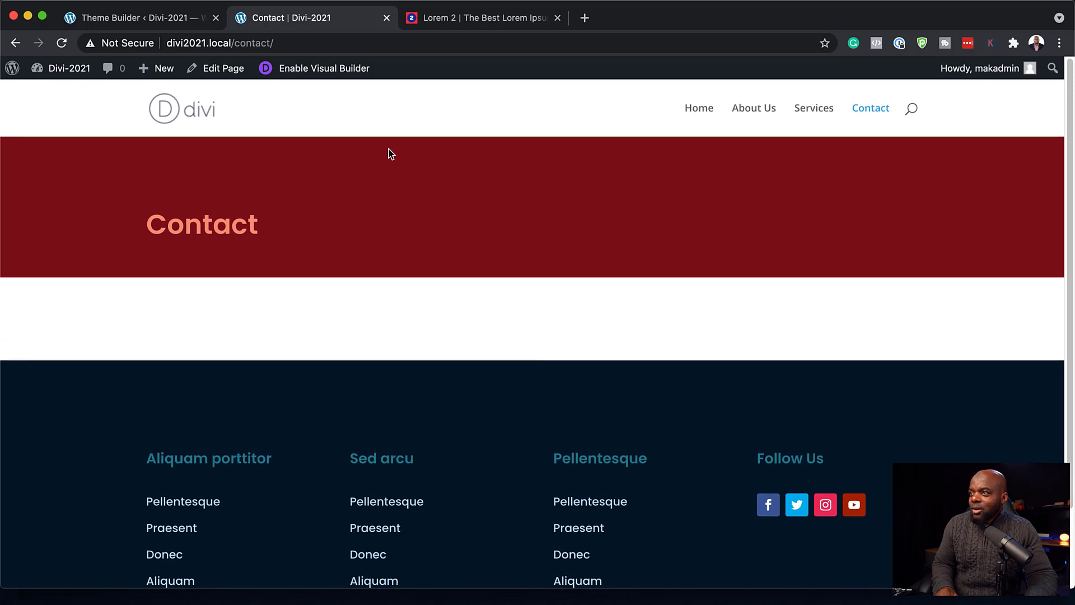
pyautogui.click(345, 76)
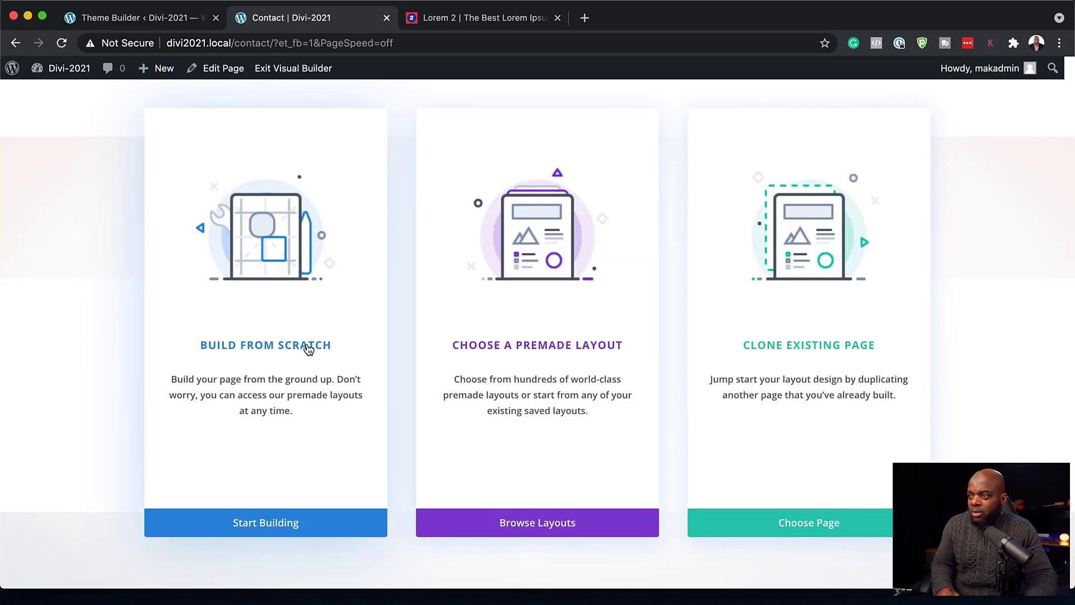
# - Apply the SEO Agency pack's Services Page premade layout to the Contact page
pyautogui.click(542, 349)
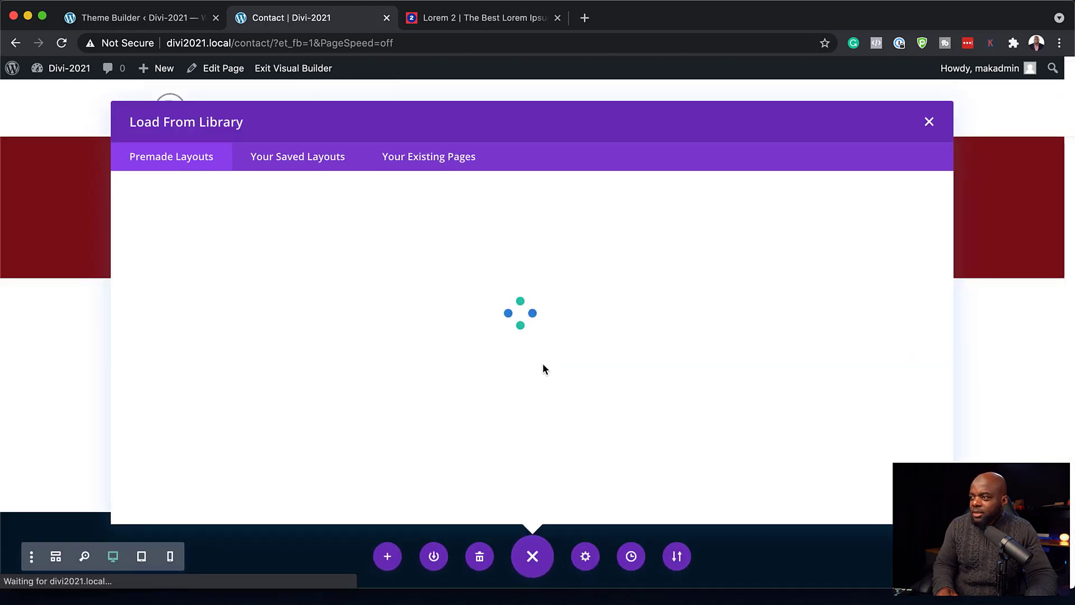
pyautogui.scroll(-15, 505, 401)
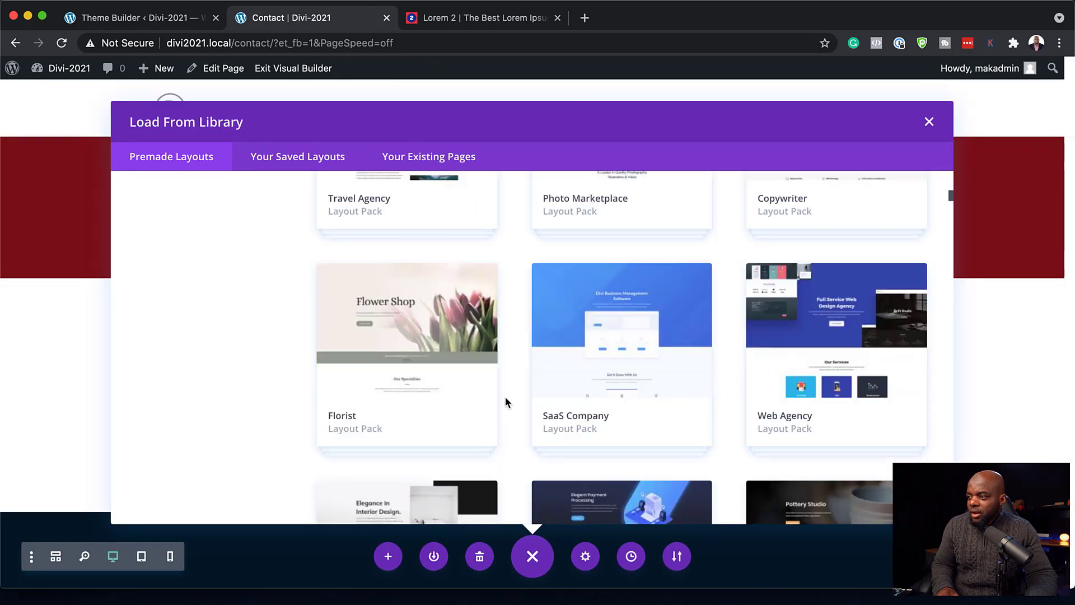
pyautogui.scroll(-6, 505, 401)
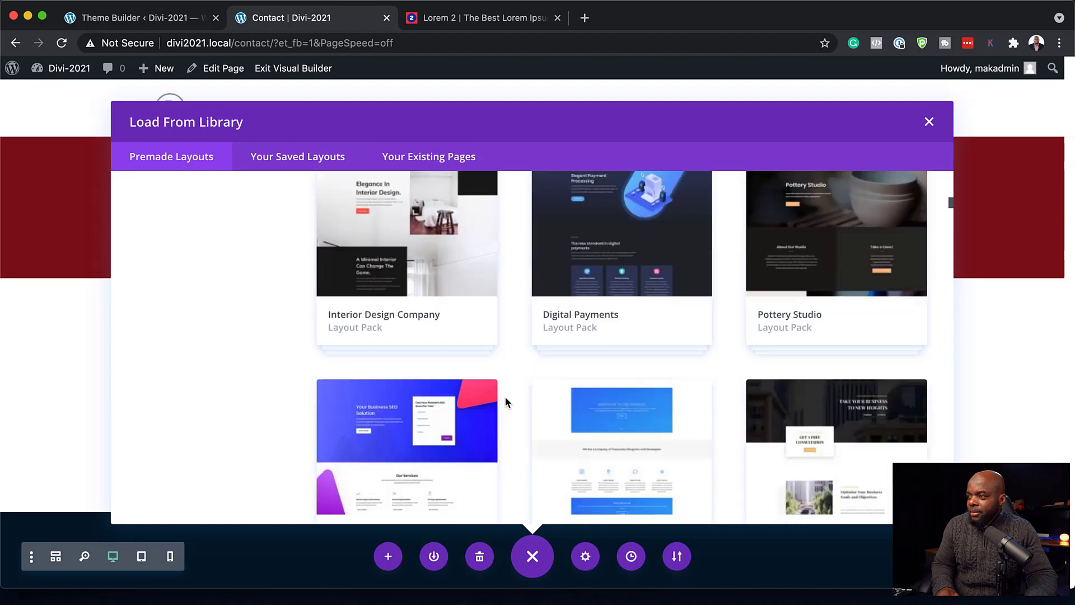
pyautogui.scroll(-3, 505, 396)
pyautogui.click(442, 329)
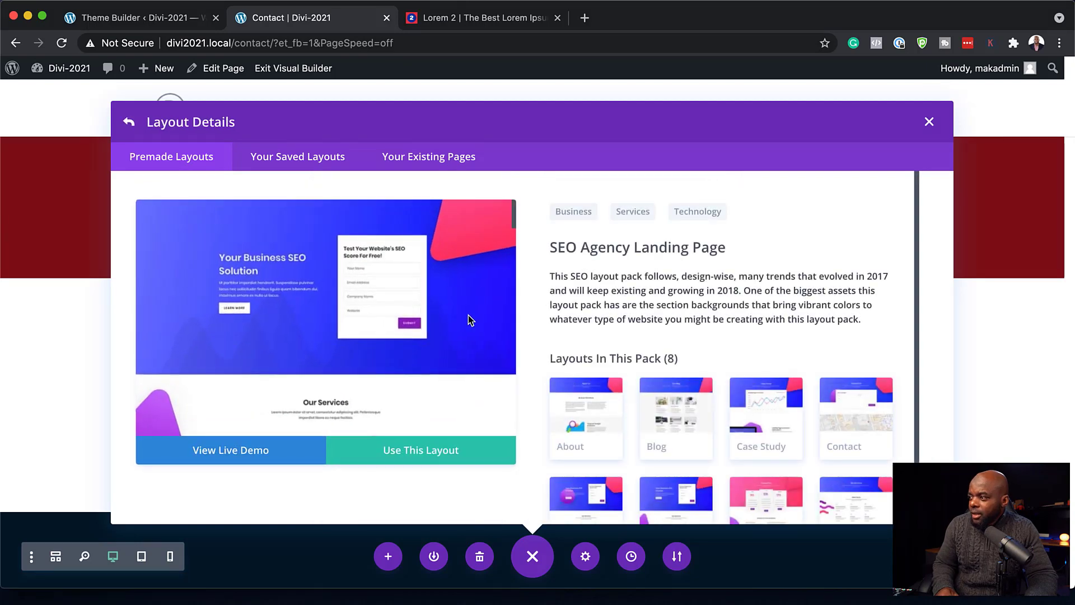
pyautogui.scroll(-2, 748, 402)
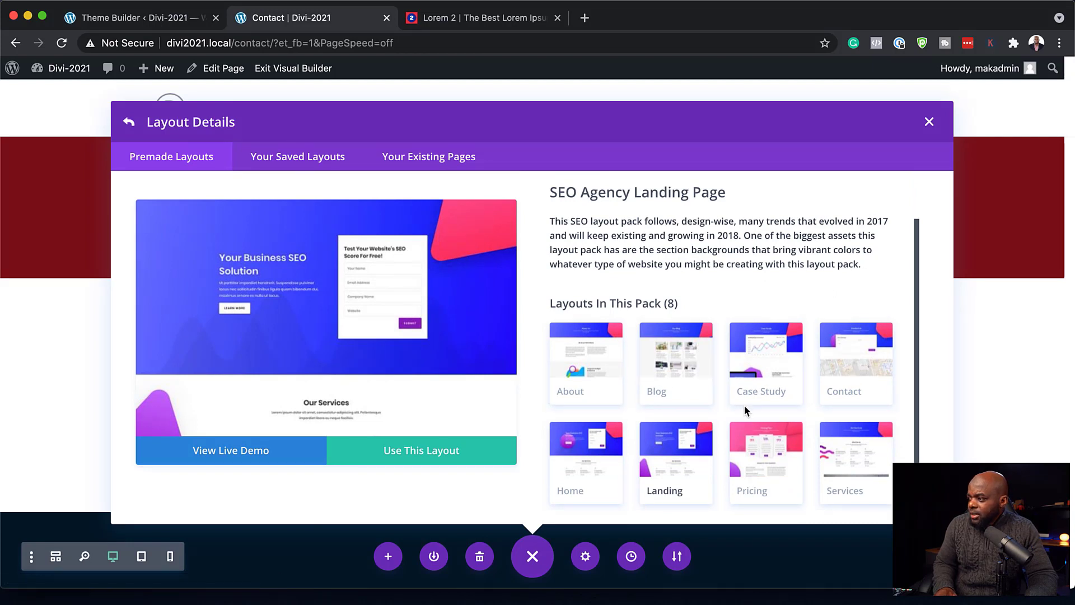
pyautogui.click(857, 466)
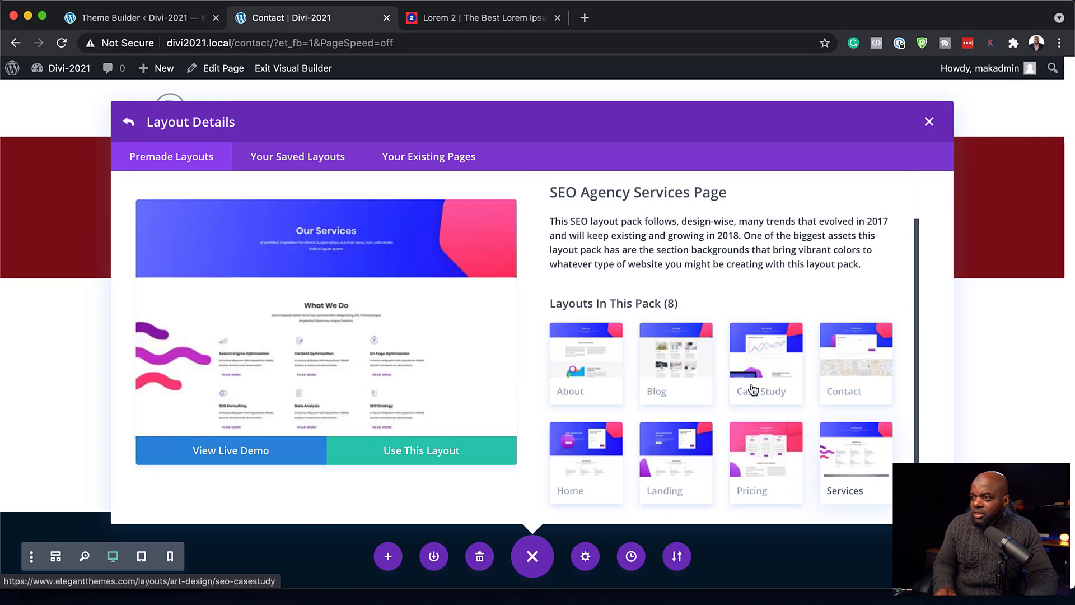
pyautogui.click(425, 453)
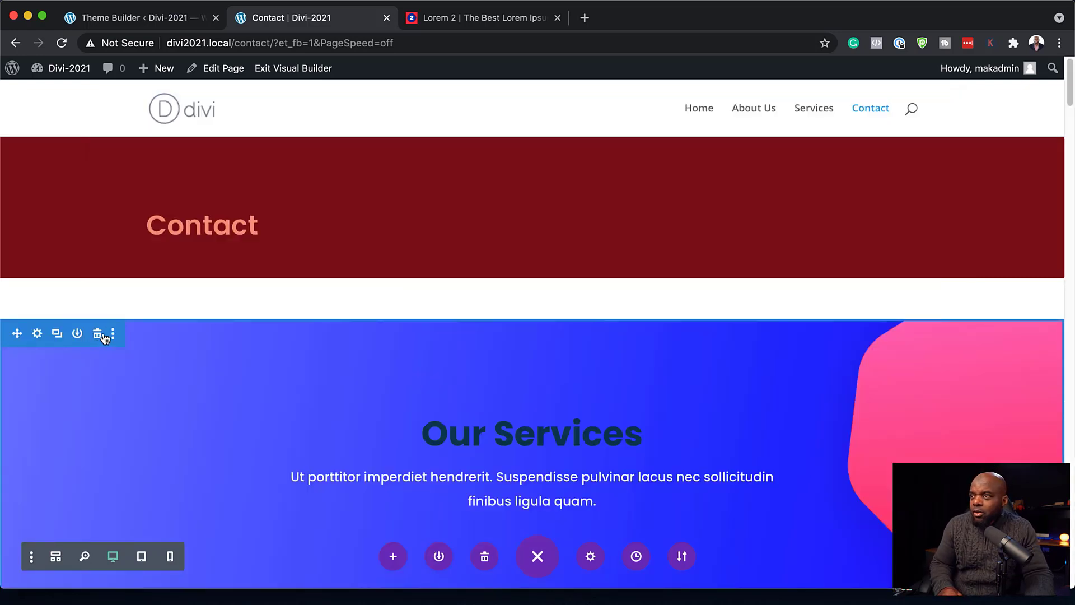
# - Delete the Our Services, What We Do, image, Strong Points, 30,000+ subscribers and We Know What Works sections
pyautogui.click(99, 339)
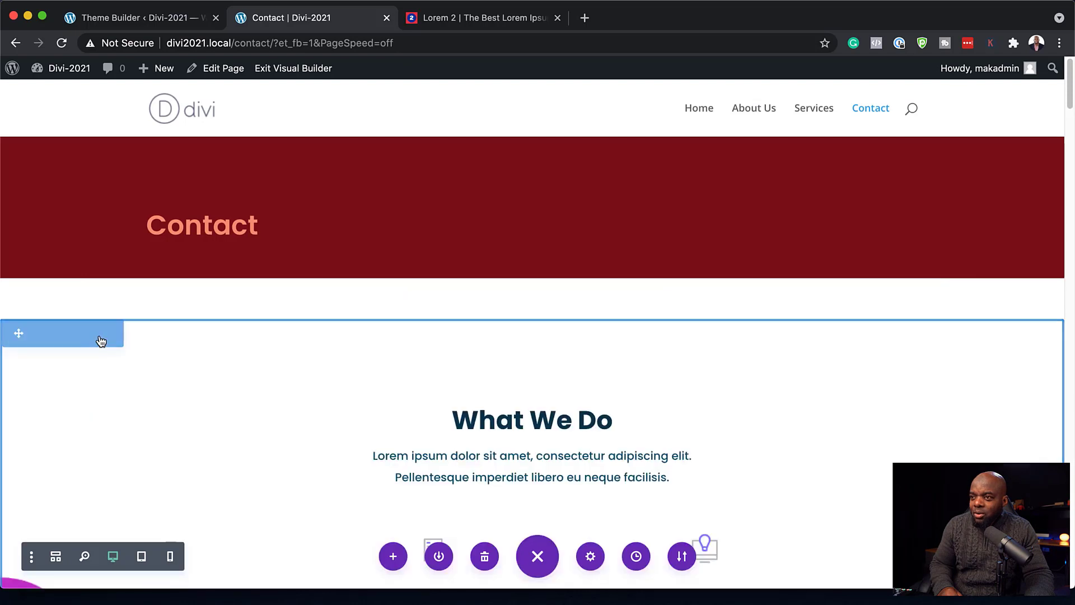
pyautogui.click(98, 336)
pyautogui.click(97, 335)
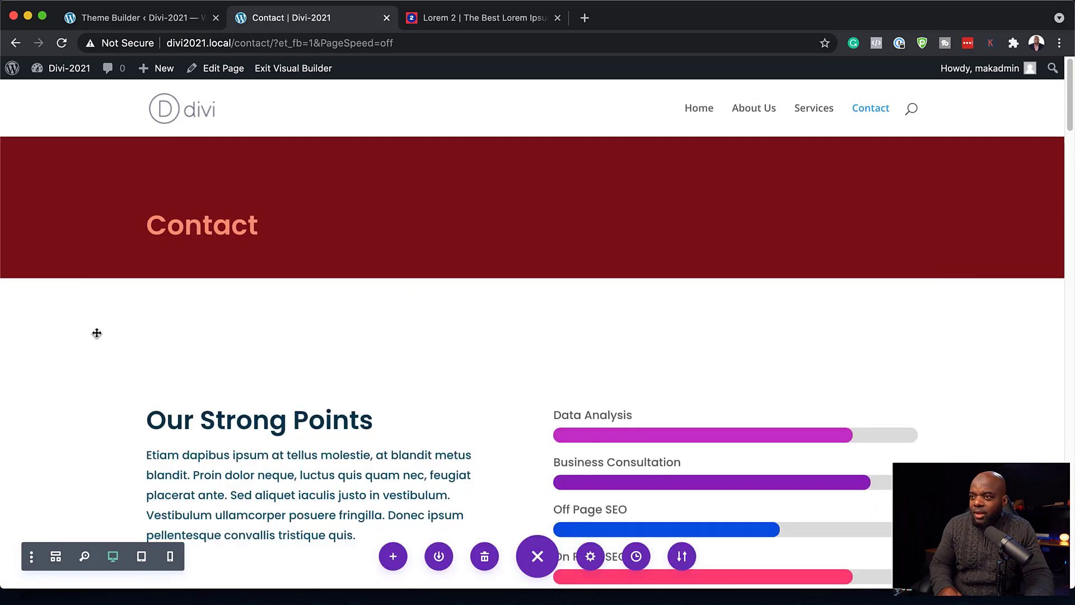
pyautogui.click(97, 335)
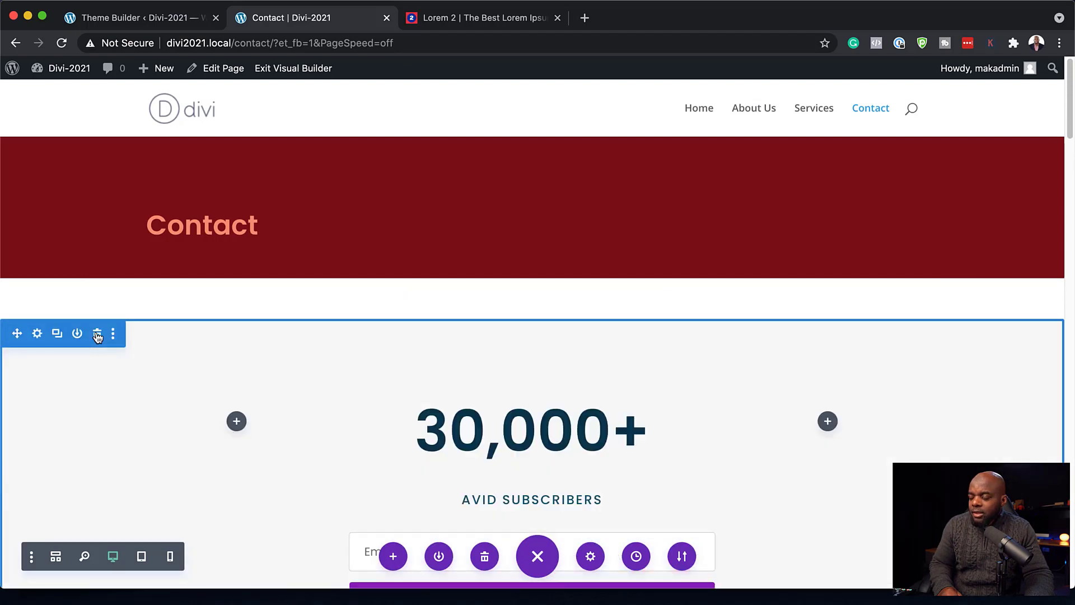
pyautogui.click(97, 335)
pyautogui.scroll(-2, 279, 344)
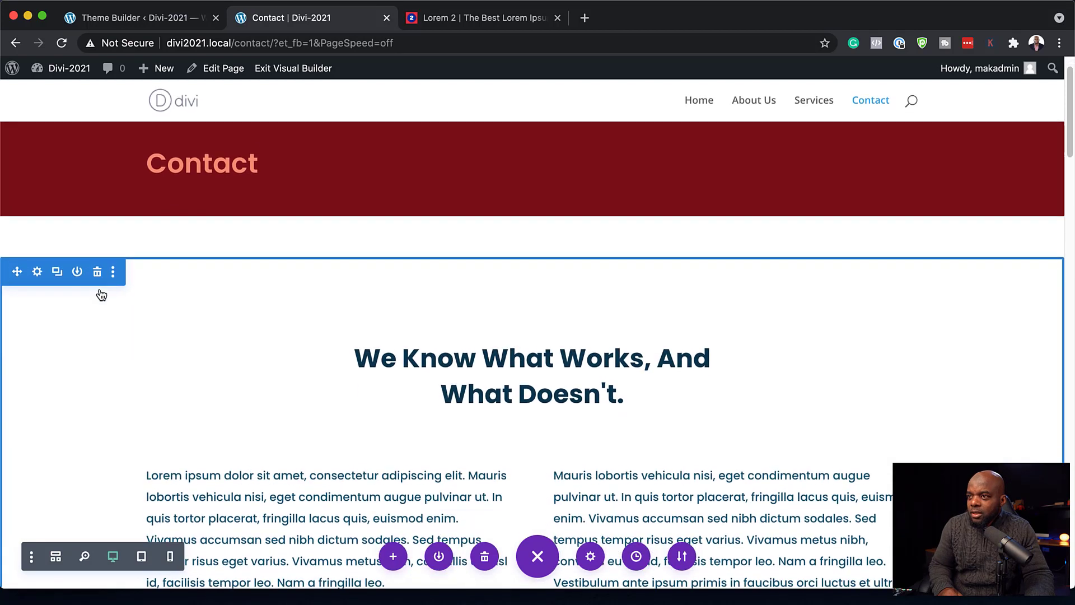
pyautogui.click(97, 268)
# - Undo then redo to restore the Location, Follow Us and Subscription section
pyautogui.scroll(-2, 657, 343)
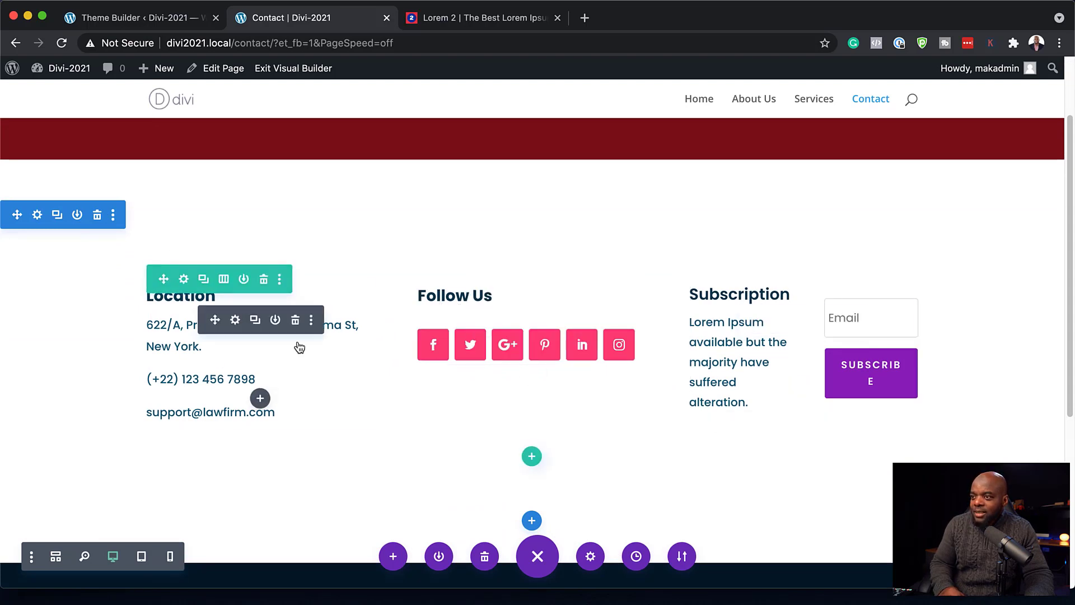
pyautogui.scroll(-5, 526, 233)
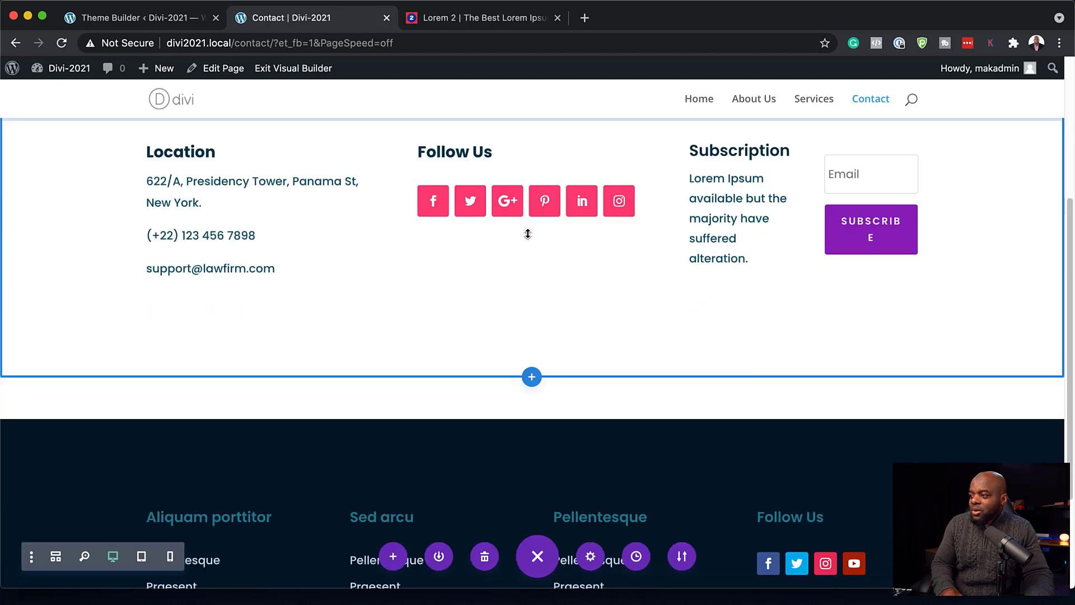
pyautogui.press('super+z')
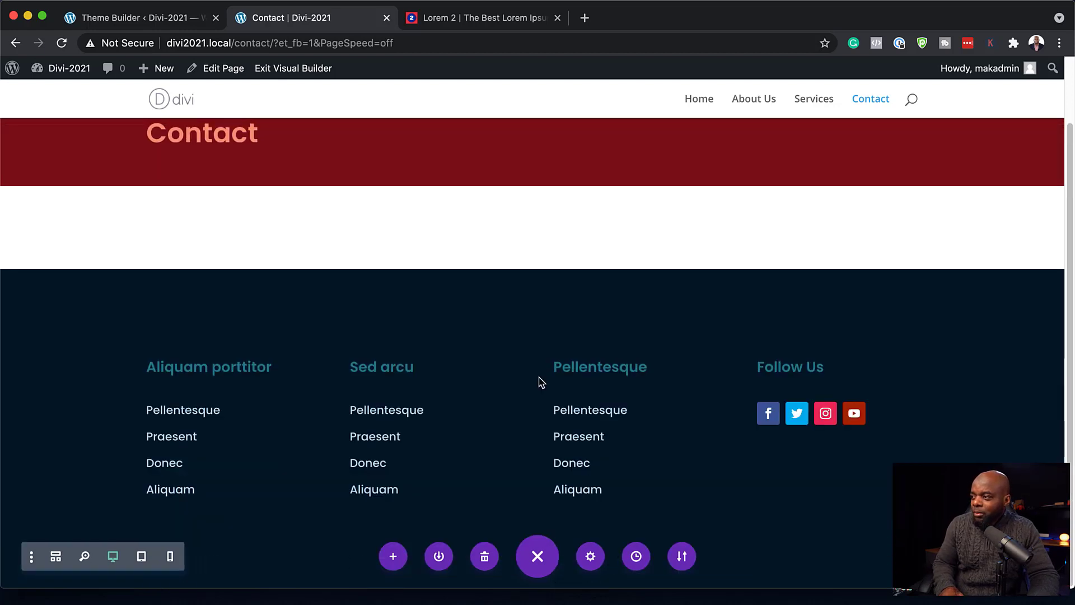
pyautogui.press('super+shift+z')
# - Insert a two-column row under the contact details holding a Contact Form module, then save
pyautogui.click(537, 379)
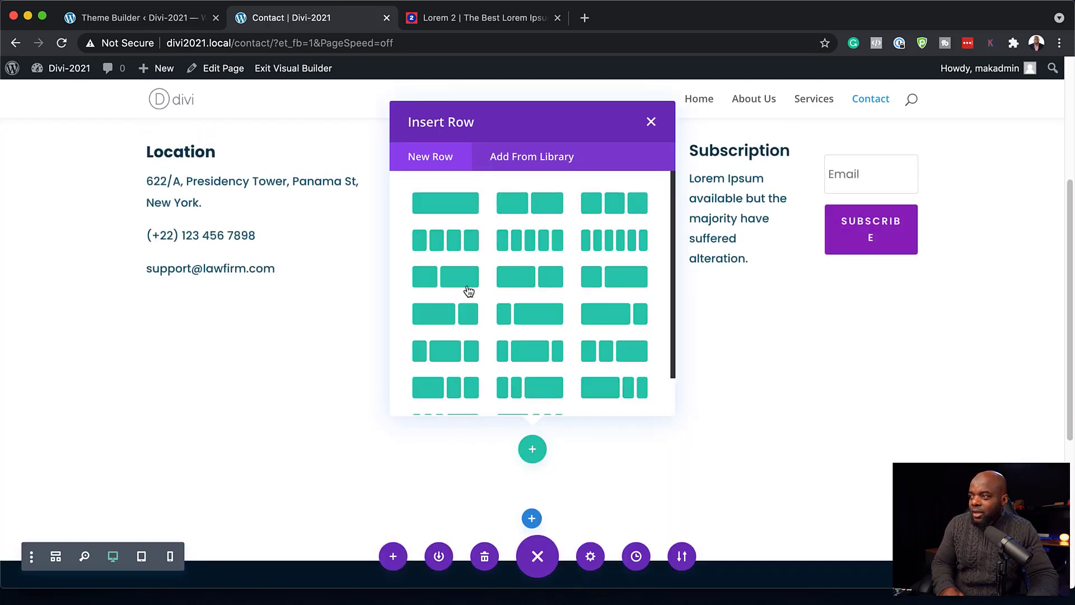
pyautogui.click(549, 209)
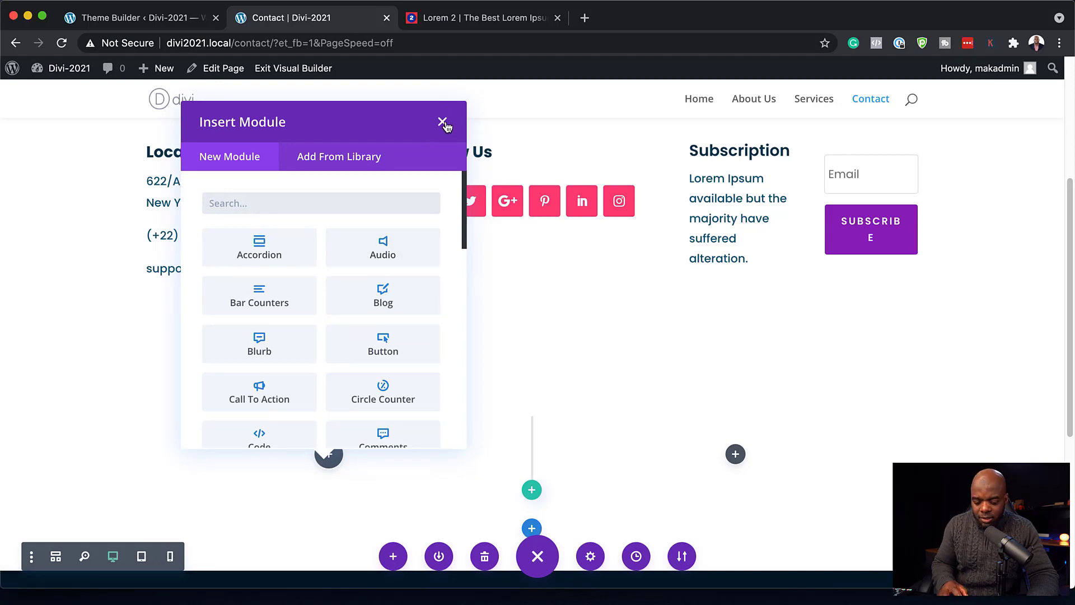
pyautogui.write('conta')
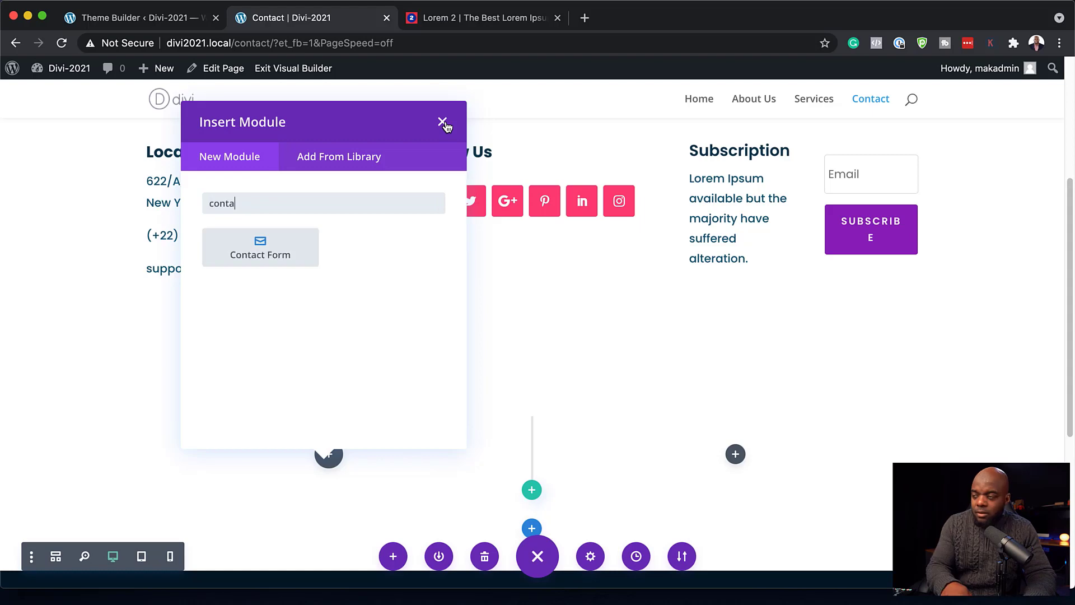
pyautogui.click(294, 246)
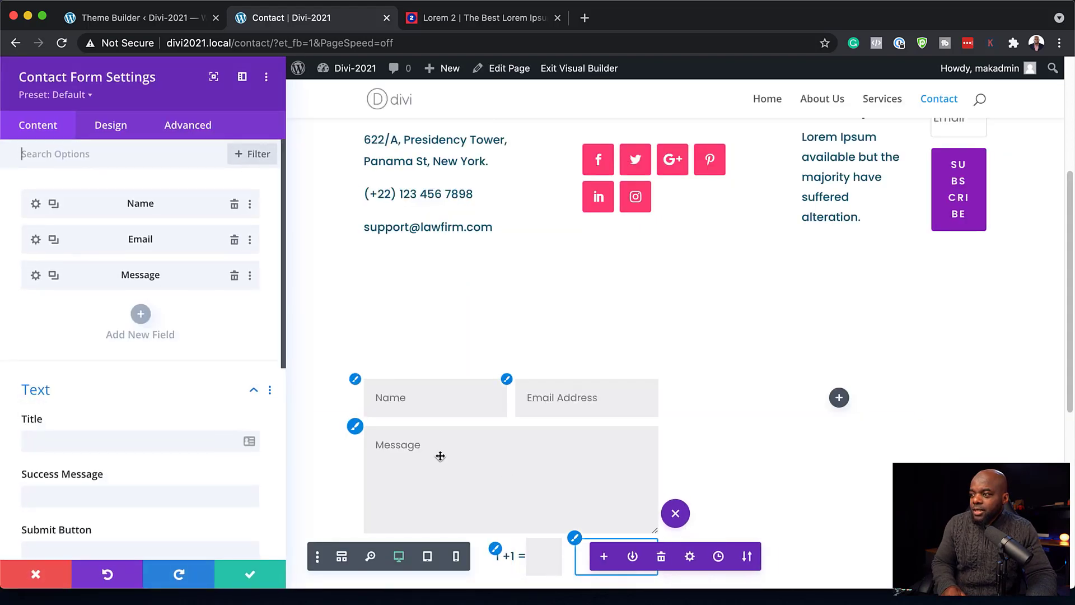
pyautogui.click(250, 575)
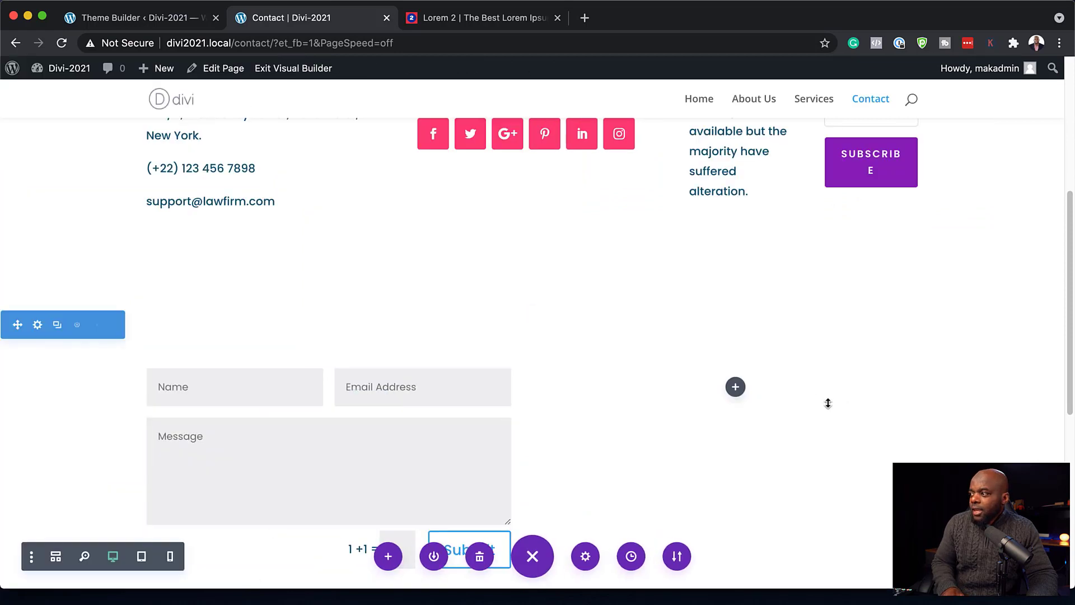
# - Move the Location details module beside the contact form
pyautogui.scroll(1, 828, 403)
pyautogui.scroll(2, 326, 202)
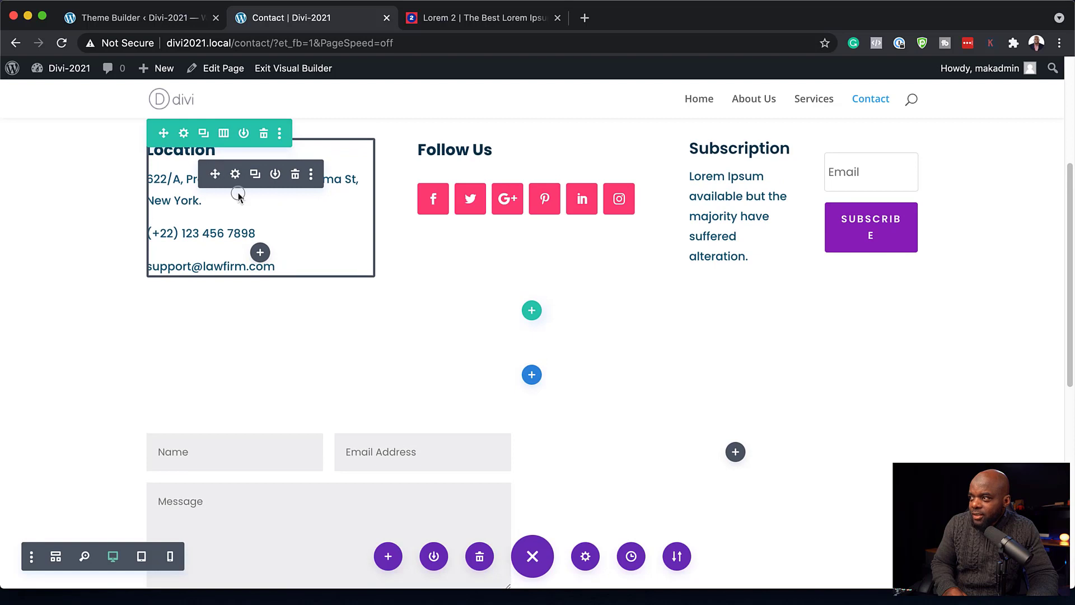
pyautogui.moveTo(238, 194); pyautogui.dragTo(740, 441)
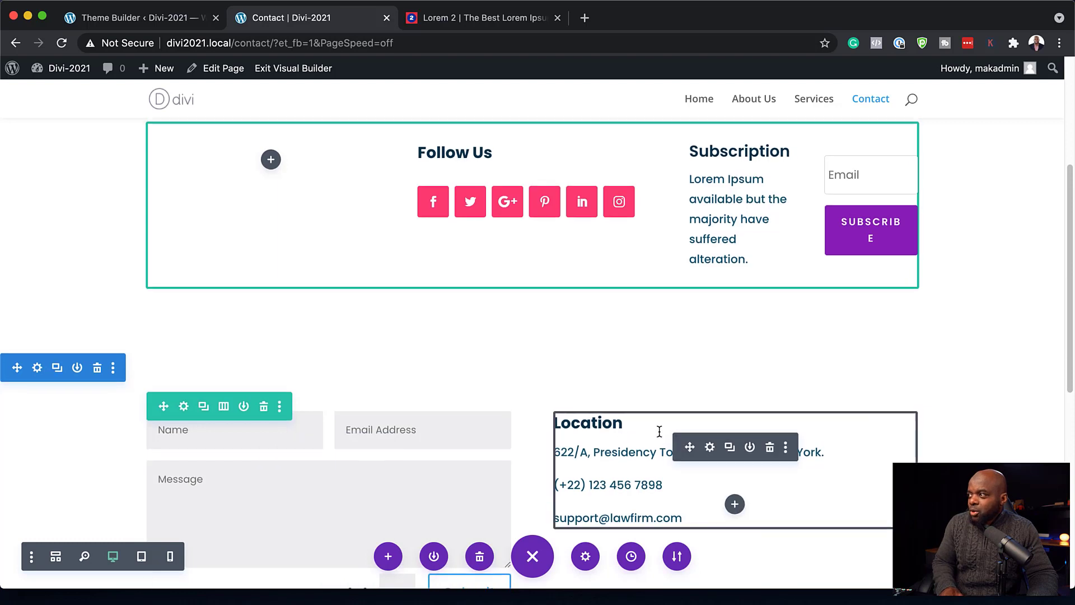
# - Switch the upper row to two columns and put Subscription in the left column, beside Follow Us
pyautogui.scroll(2, 650, 411)
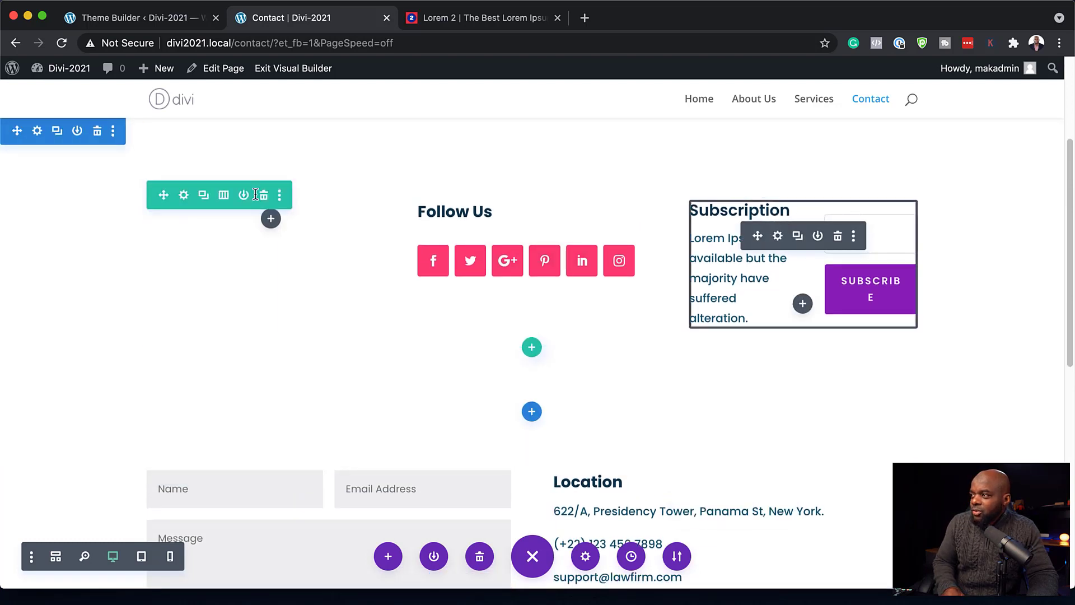
pyautogui.click(224, 196)
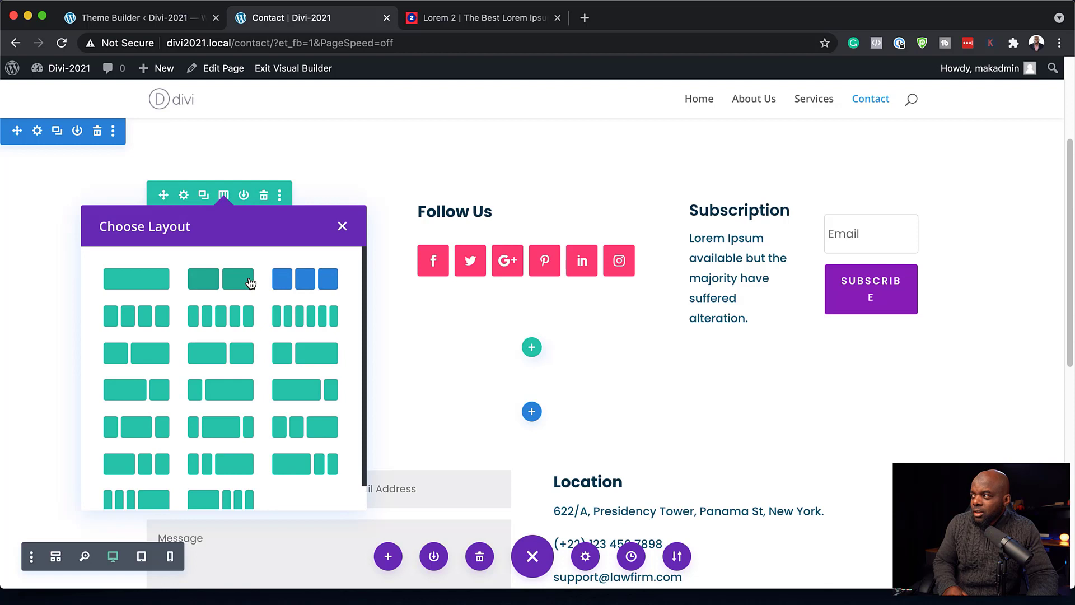
pyautogui.click(240, 358)
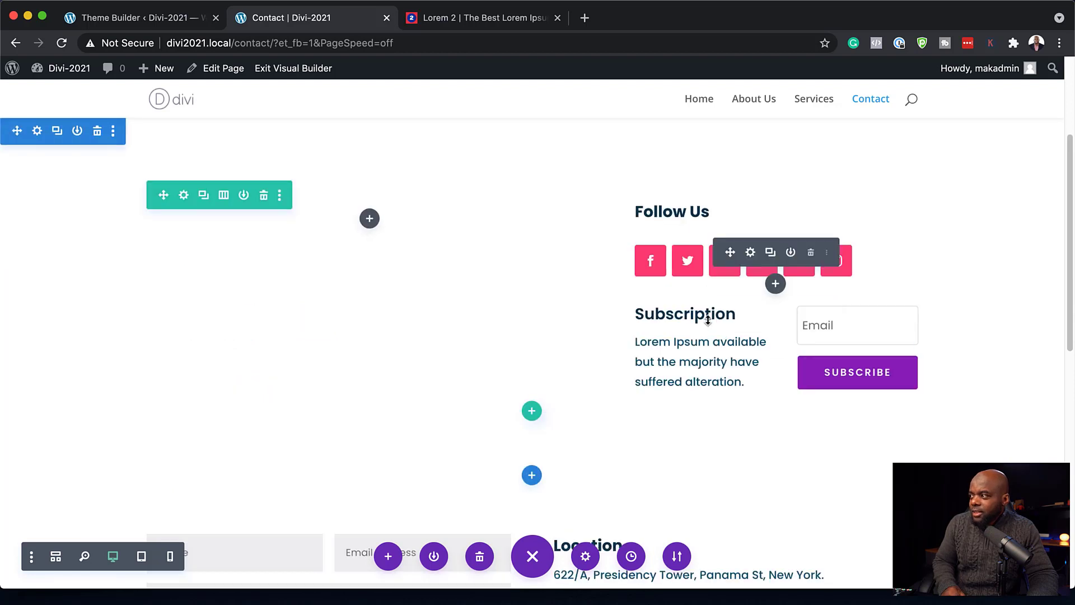
pyautogui.moveTo(731, 313); pyautogui.dragTo(371, 218)
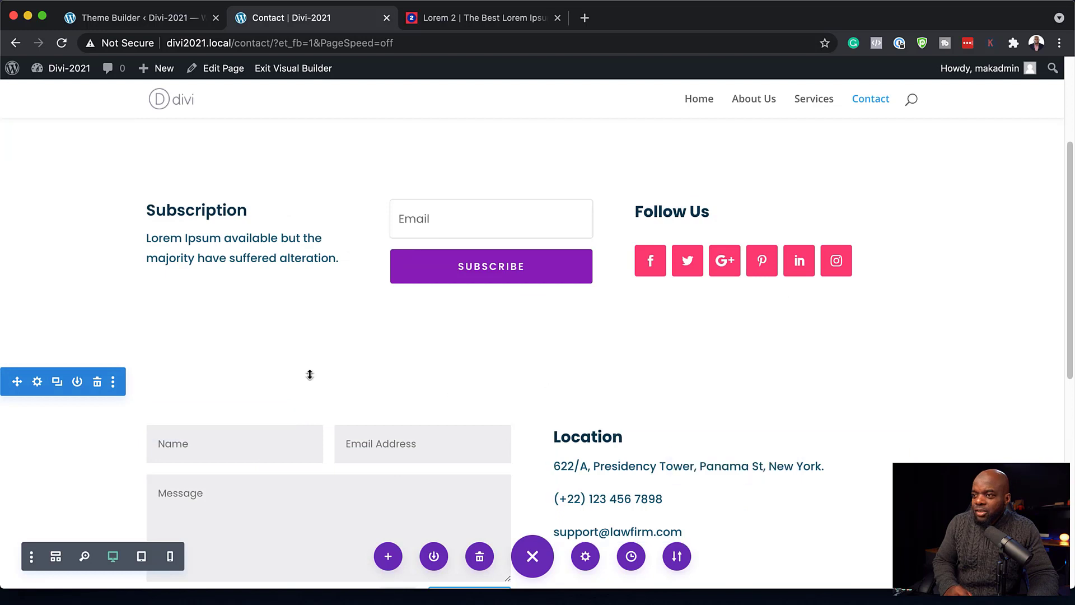
pyautogui.scroll(-1, 311, 375)
pyautogui.scroll(-1, 313, 376)
pyautogui.scroll(1, 806, 283)
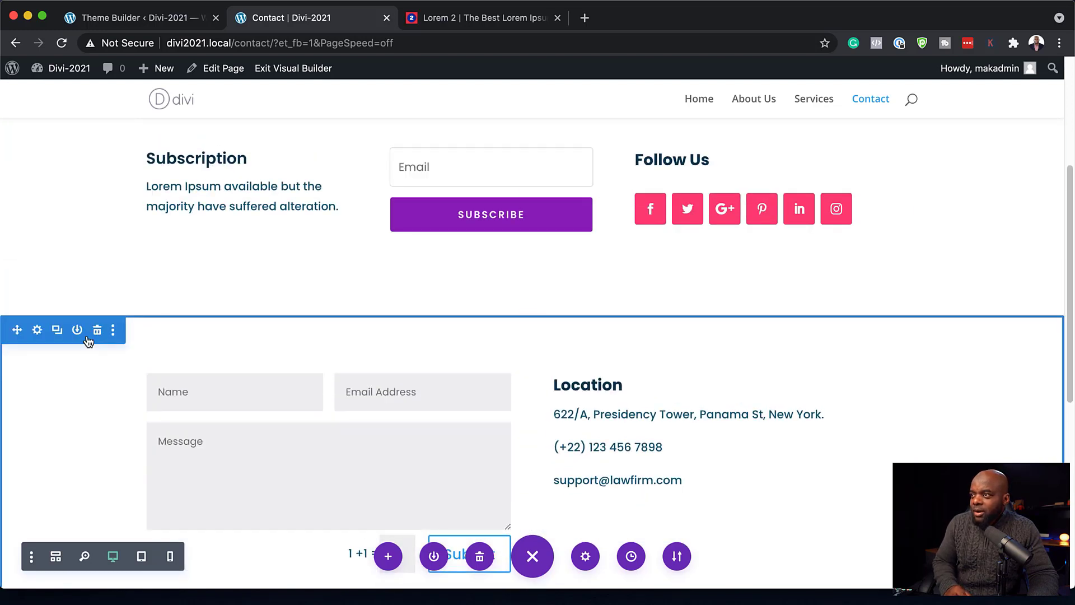
pyautogui.scroll(5, 240, 386)
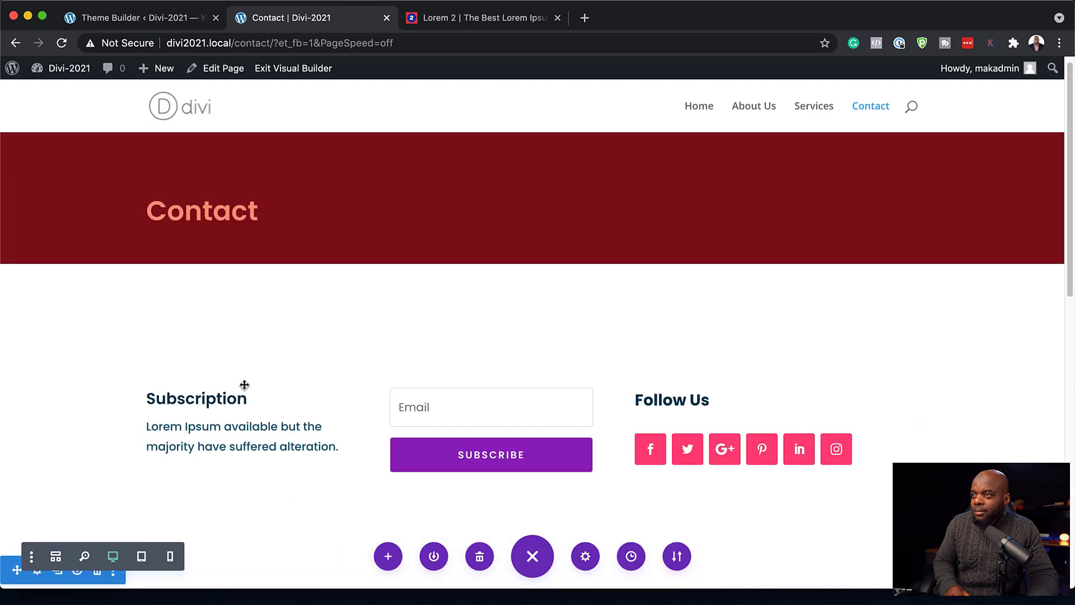
pyautogui.scroll(-4, 244, 385)
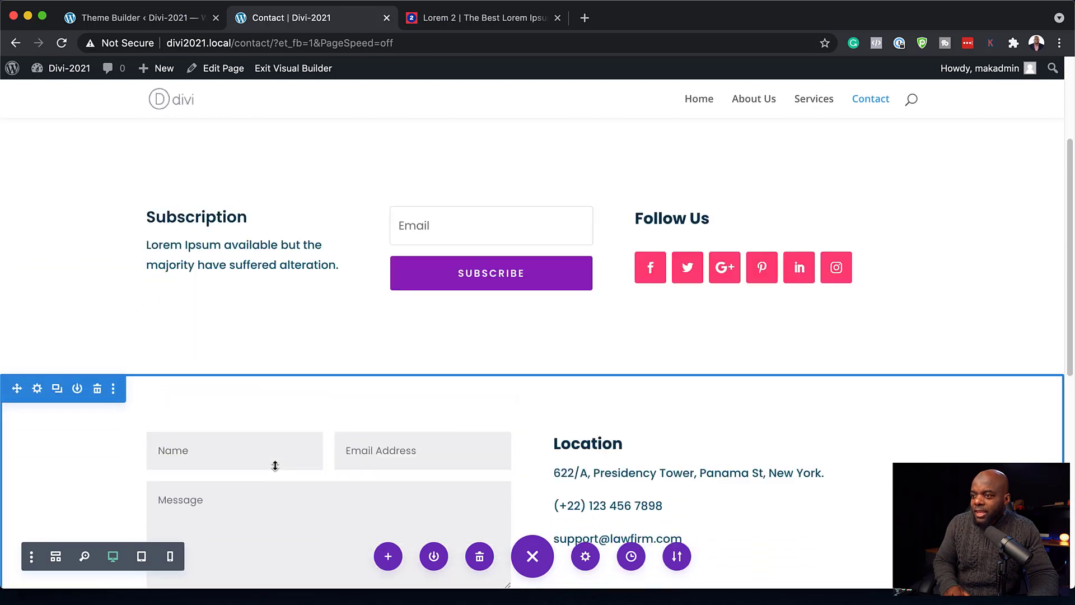
# - Apply the saved #edf5fd pale blue swatch to the Subscription section, then drag the contact form section above it
pyautogui.scroll(1, 63, 183)
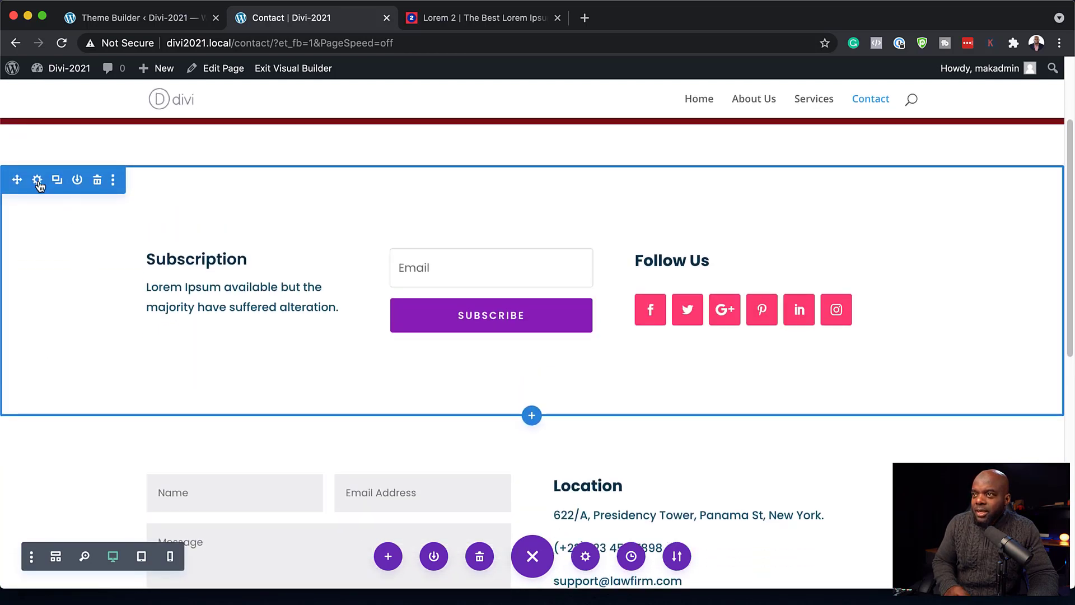
pyautogui.click(37, 180)
pyautogui.click(63, 234)
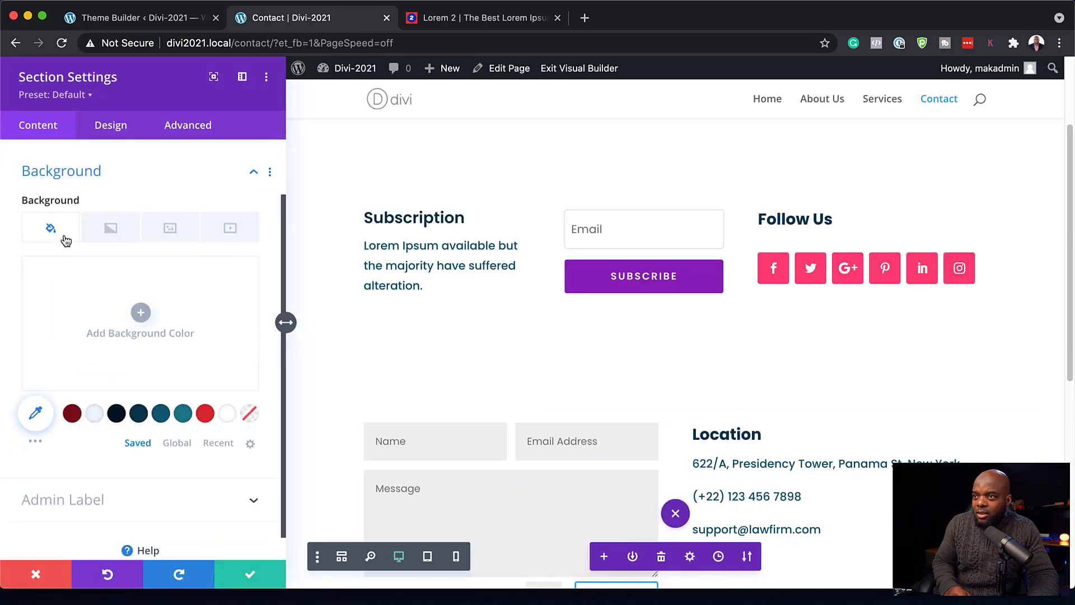
pyautogui.click(96, 406)
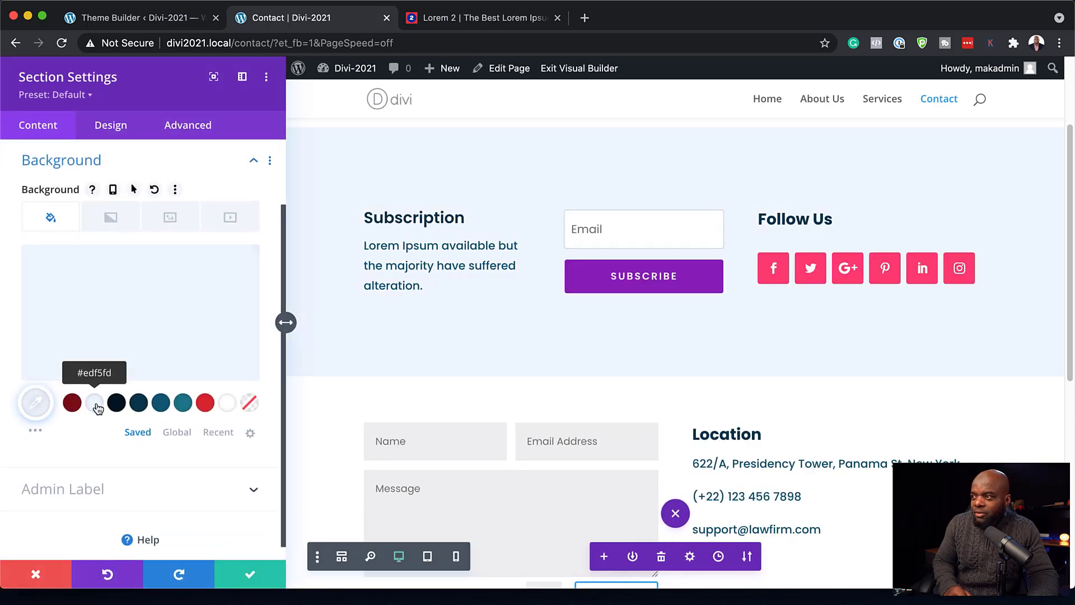
pyautogui.click(254, 579)
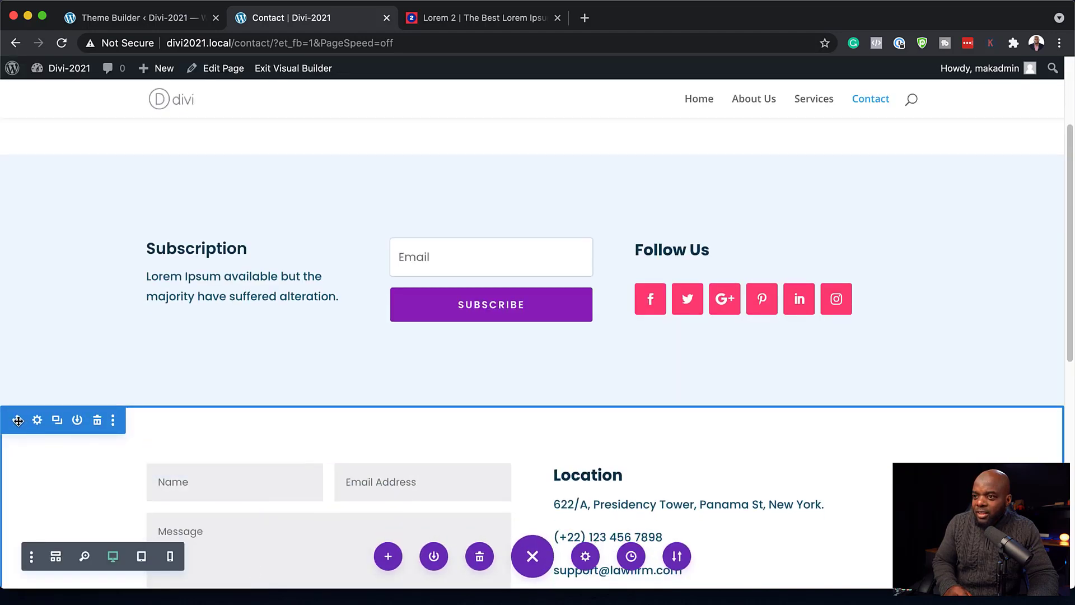
pyautogui.moveTo(18, 421); pyautogui.dragTo(79, 161)
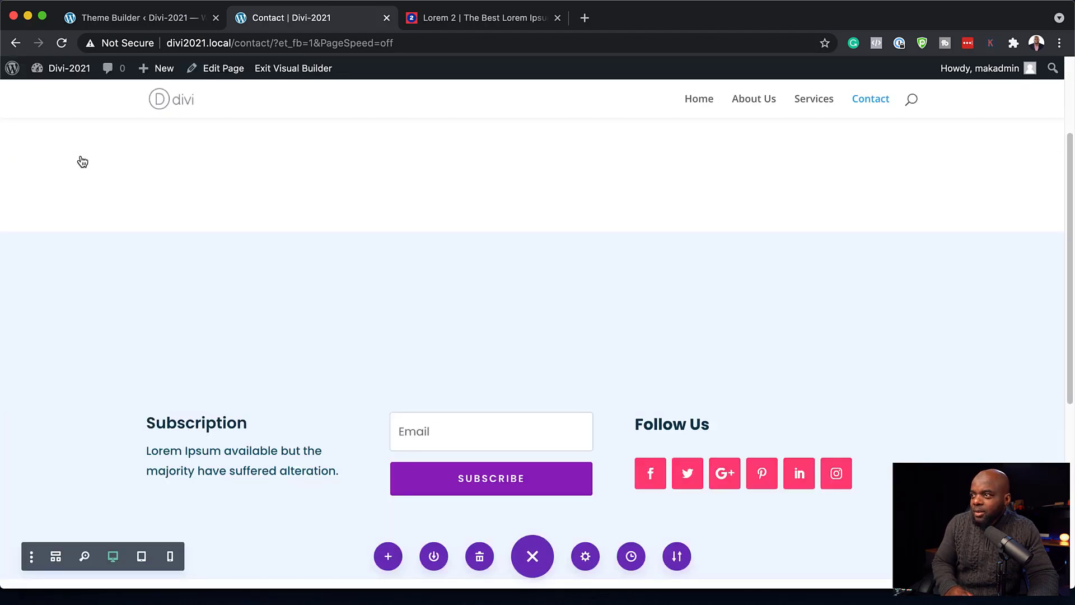
pyautogui.scroll(-10, 864, 480)
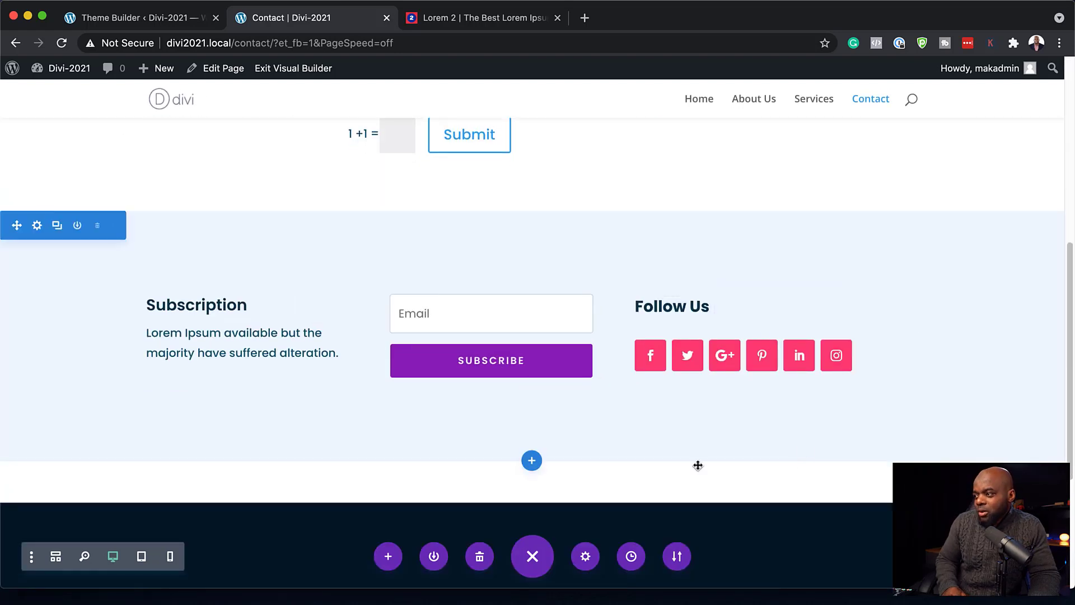
# - Duplicate the Follow Us heading, place the copy above the contact form, and retitle it 'Send Us An Email'
pyautogui.scroll(8, 630, 430)
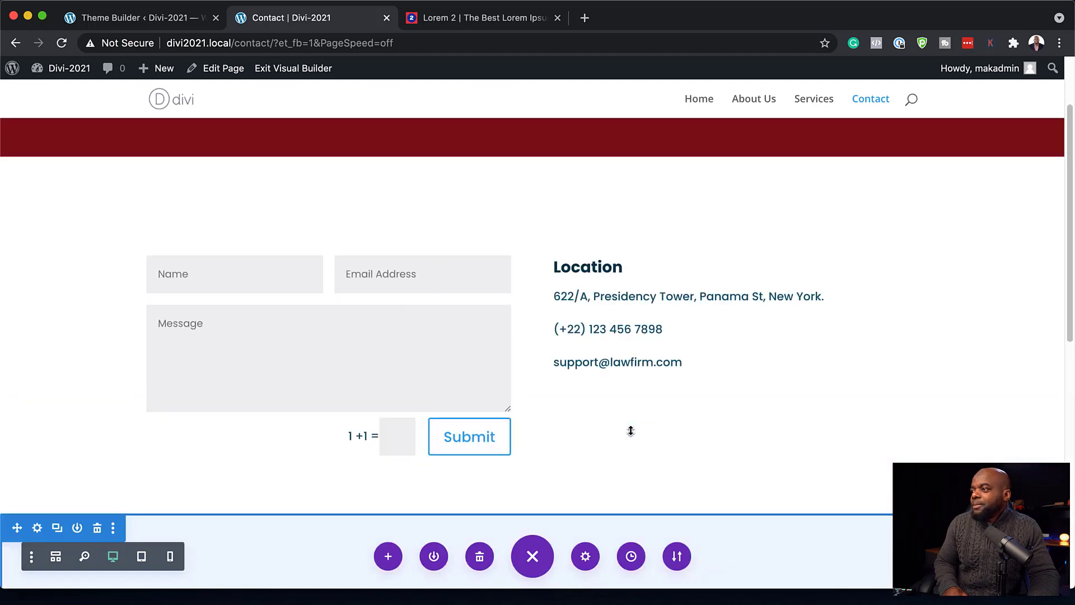
pyautogui.scroll(-3, 593, 288)
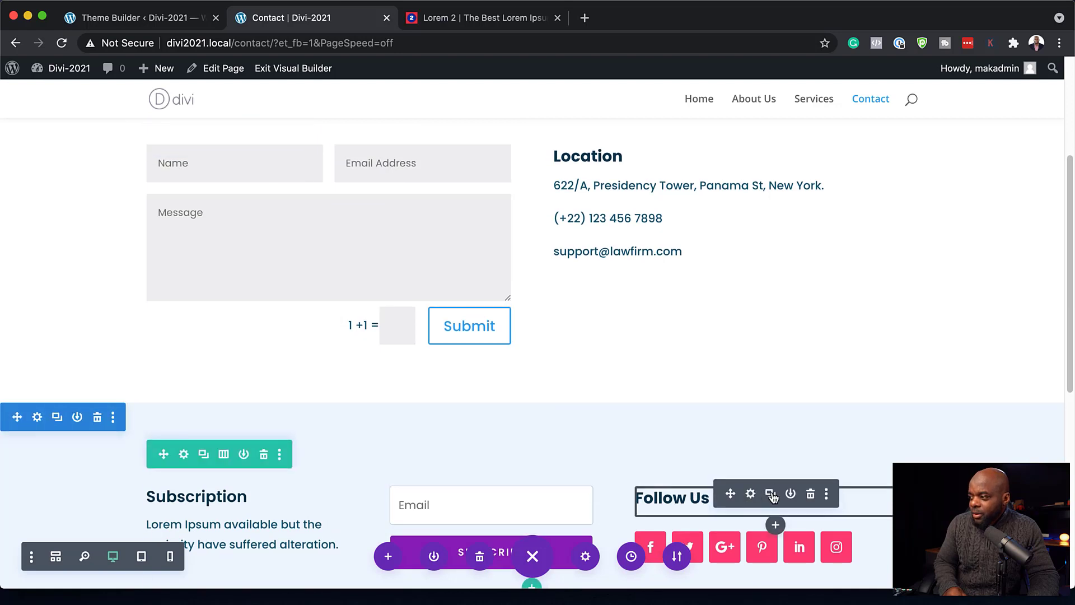
pyautogui.click(771, 494)
pyautogui.moveTo(731, 493); pyautogui.dragTo(405, 154)
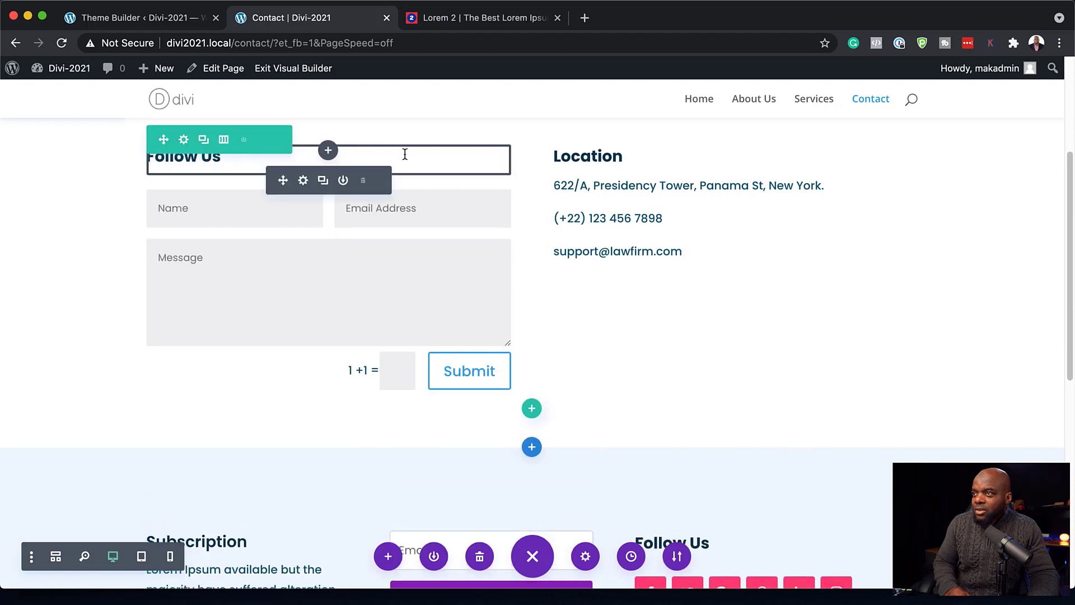
pyautogui.click(304, 181)
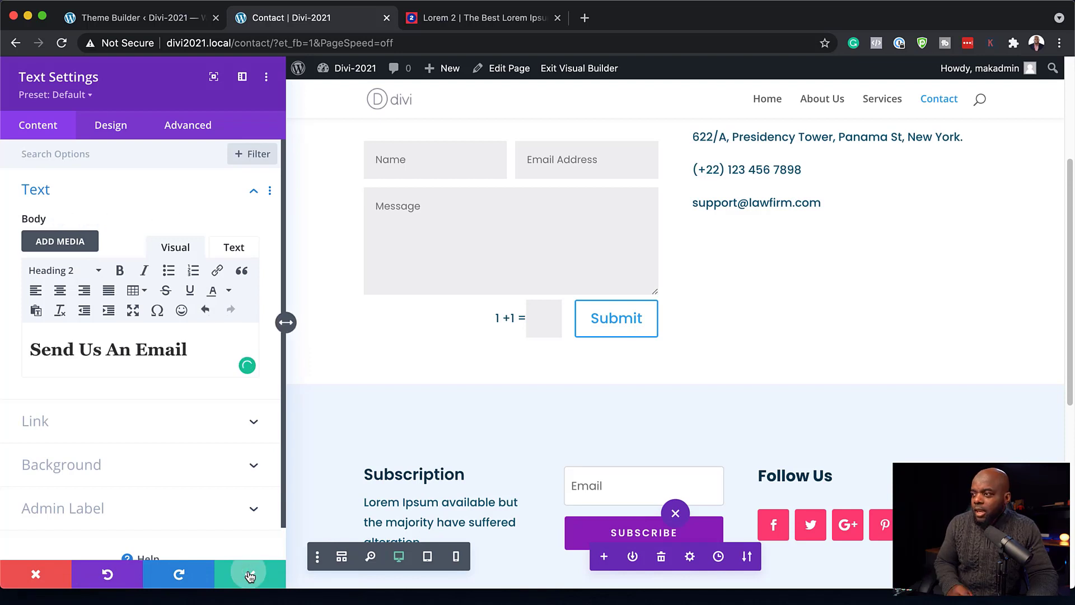
pyautogui.click(249, 575)
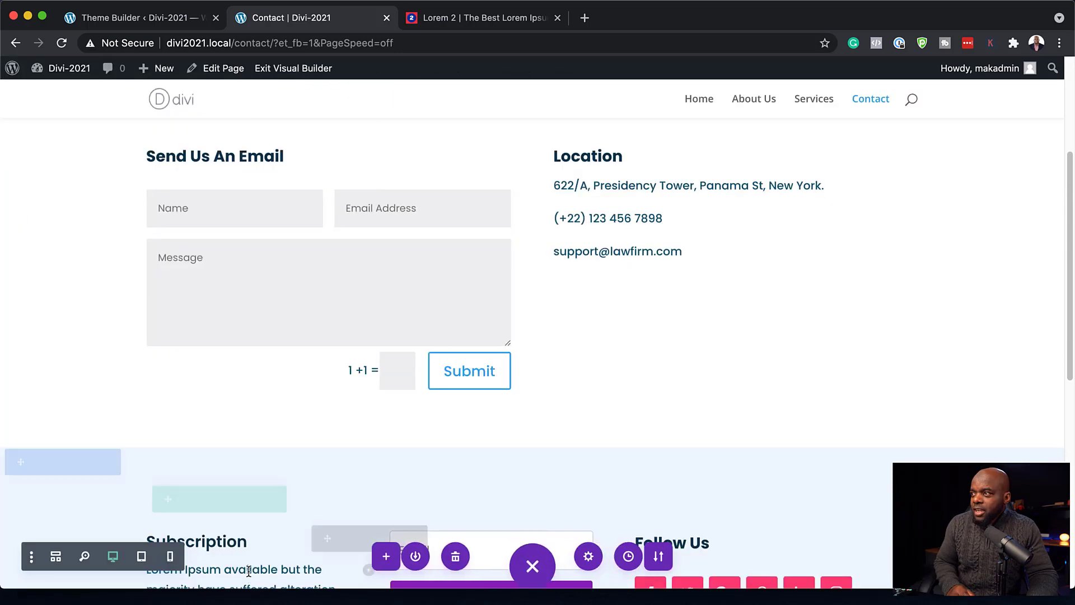
pyautogui.scroll(-6, 618, 340)
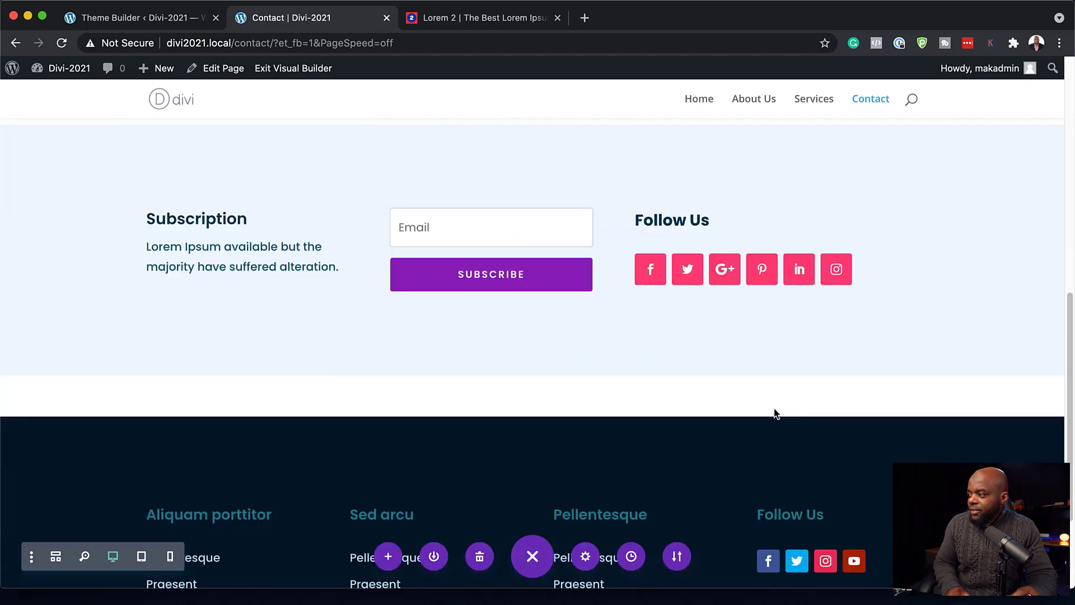
pyautogui.scroll(7, 775, 392)
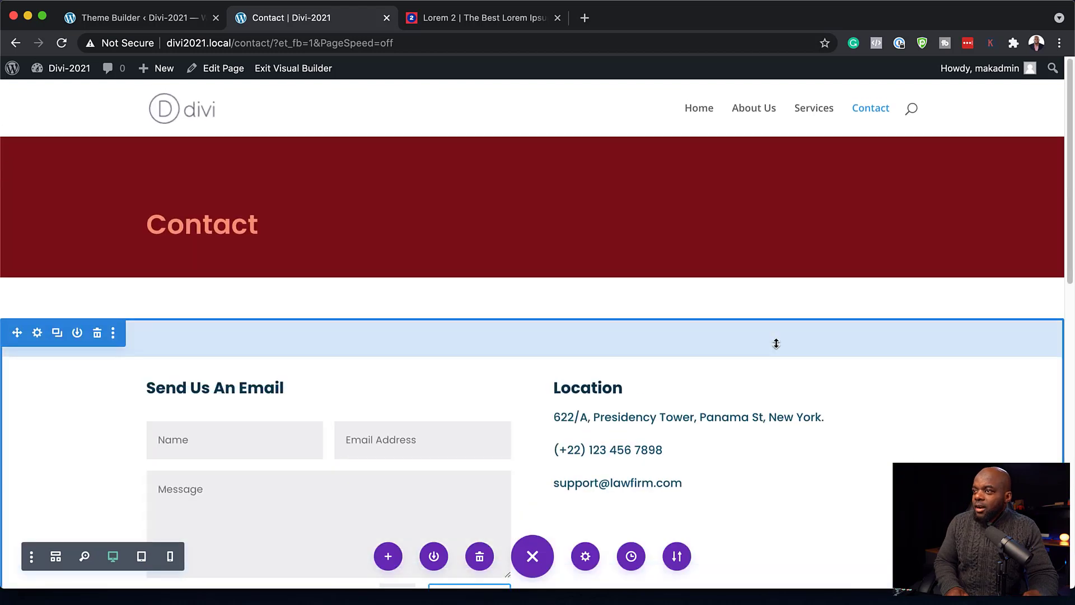
pyautogui.scroll(-7, 771, 341)
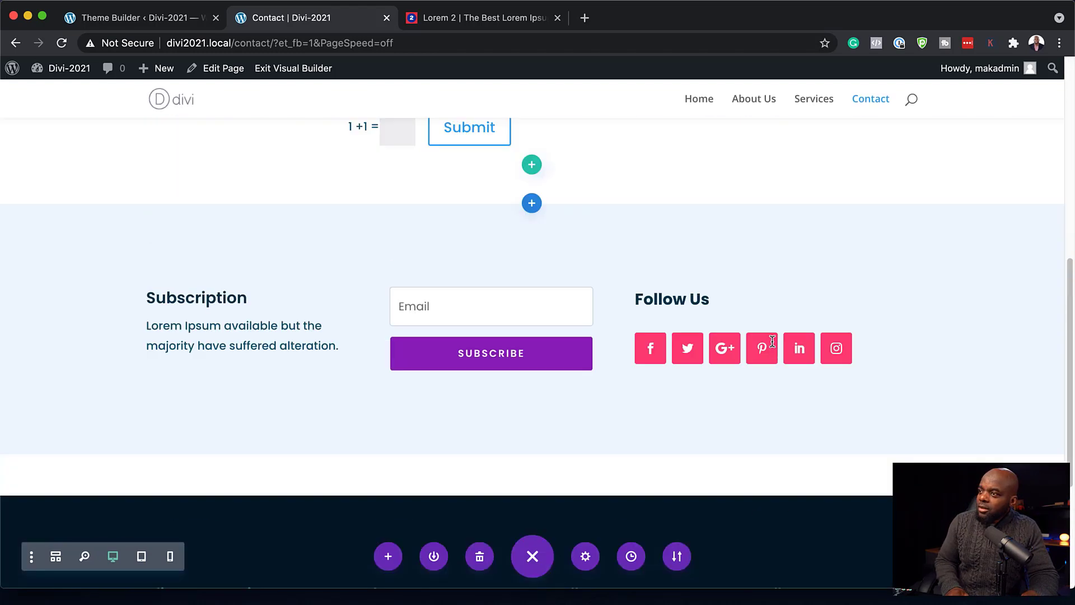
pyautogui.scroll(8, 750, 314)
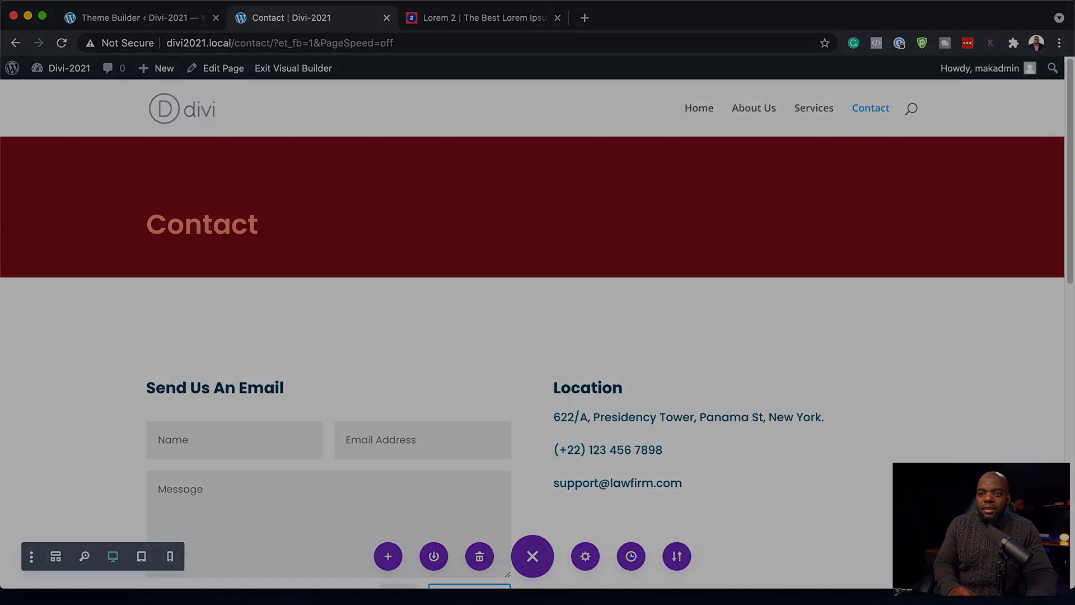